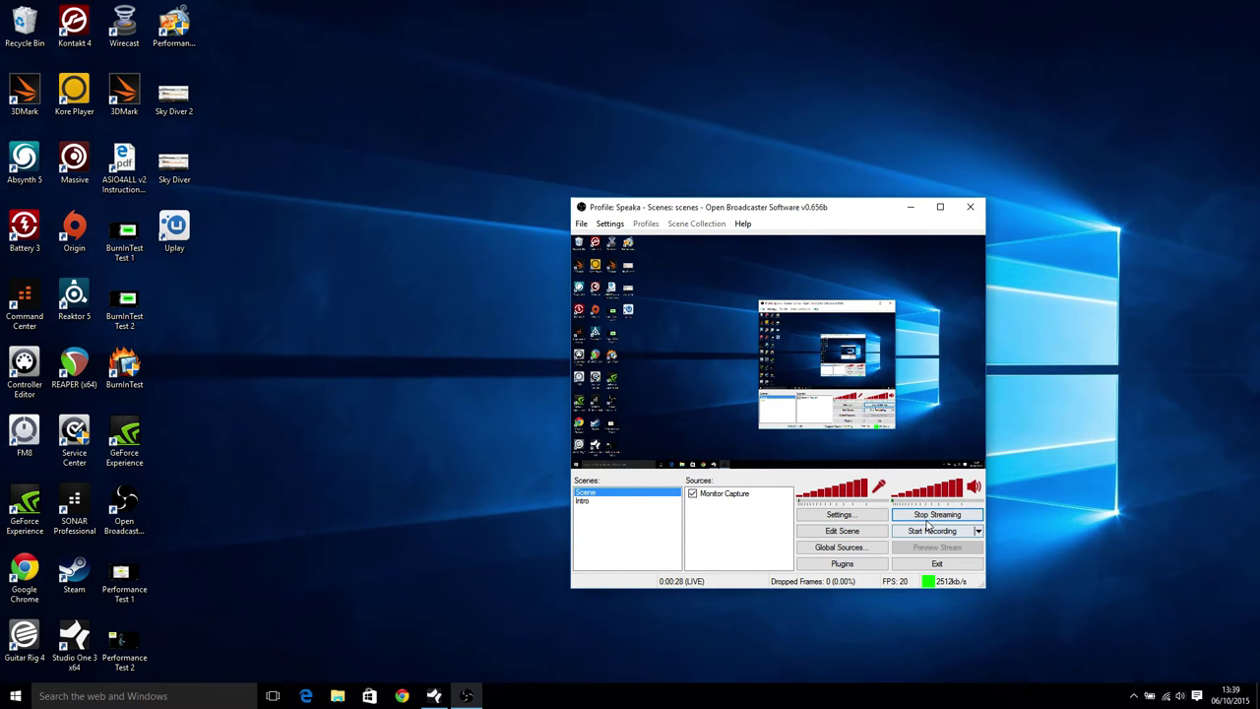
Step: Switch to Studio One and hide the browser, mix console and track inspector so only the arrangement remains
click(440, 697)
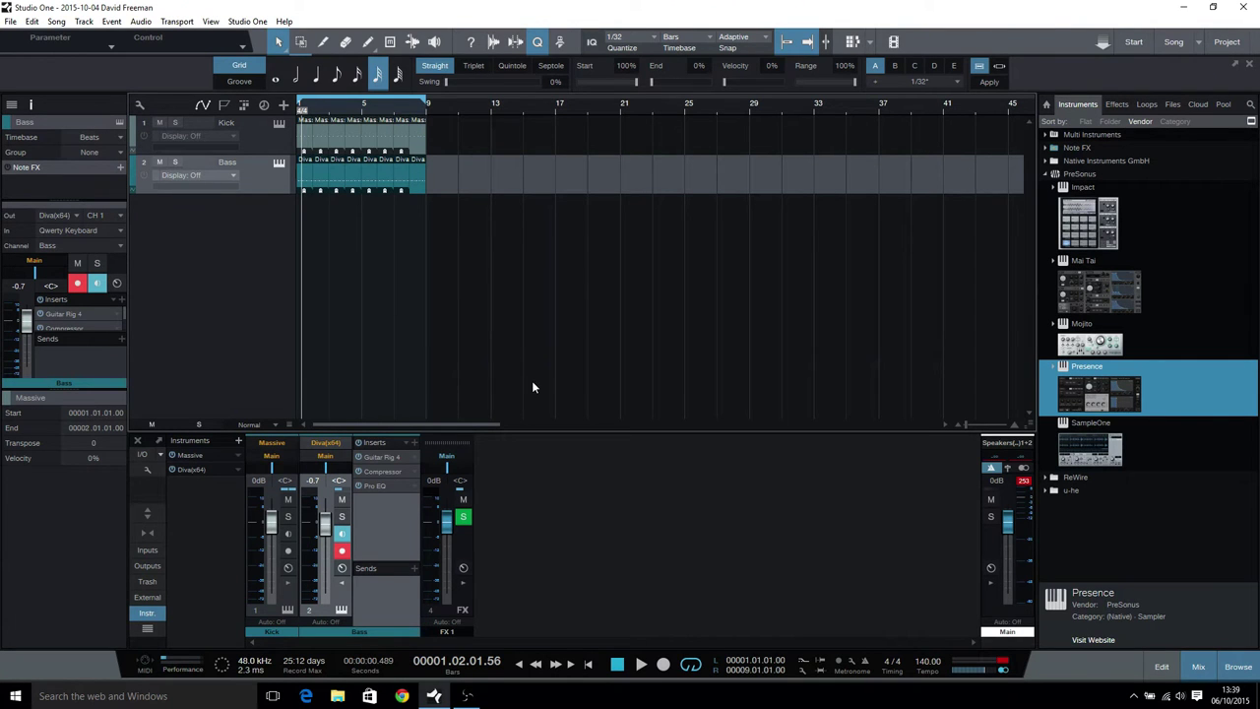
click(468, 696)
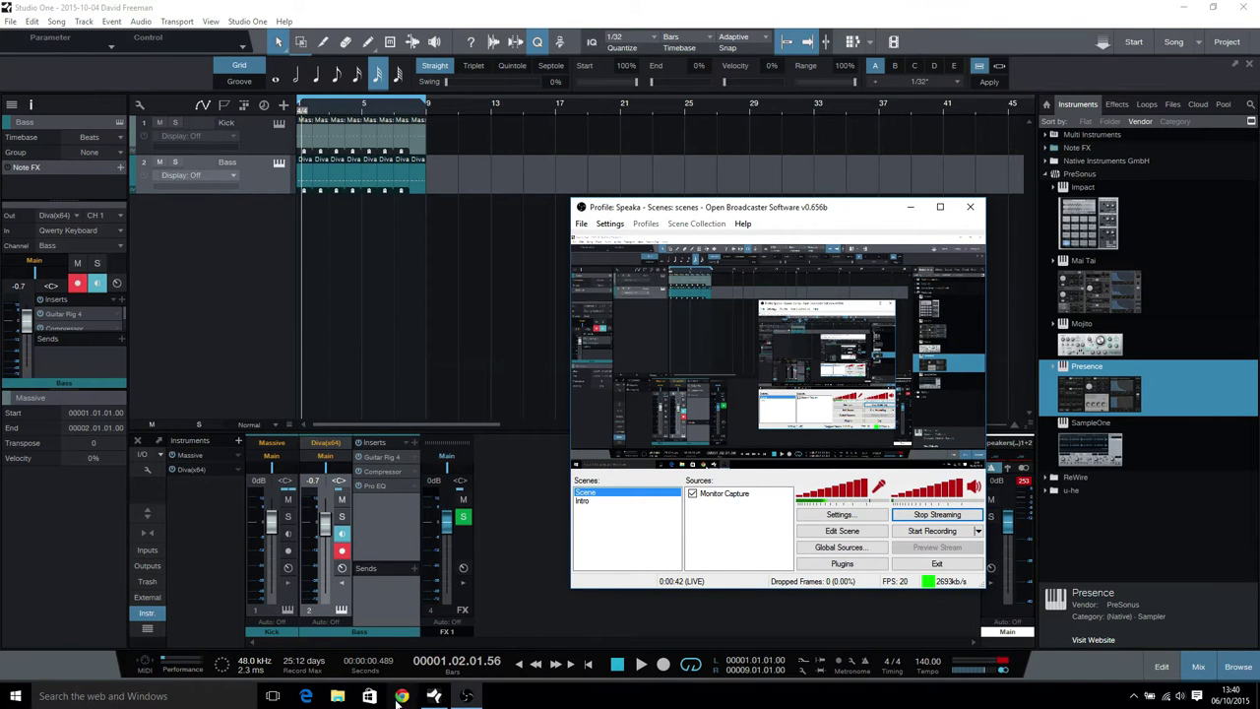
click(434, 696)
mouse_move(429, 509)
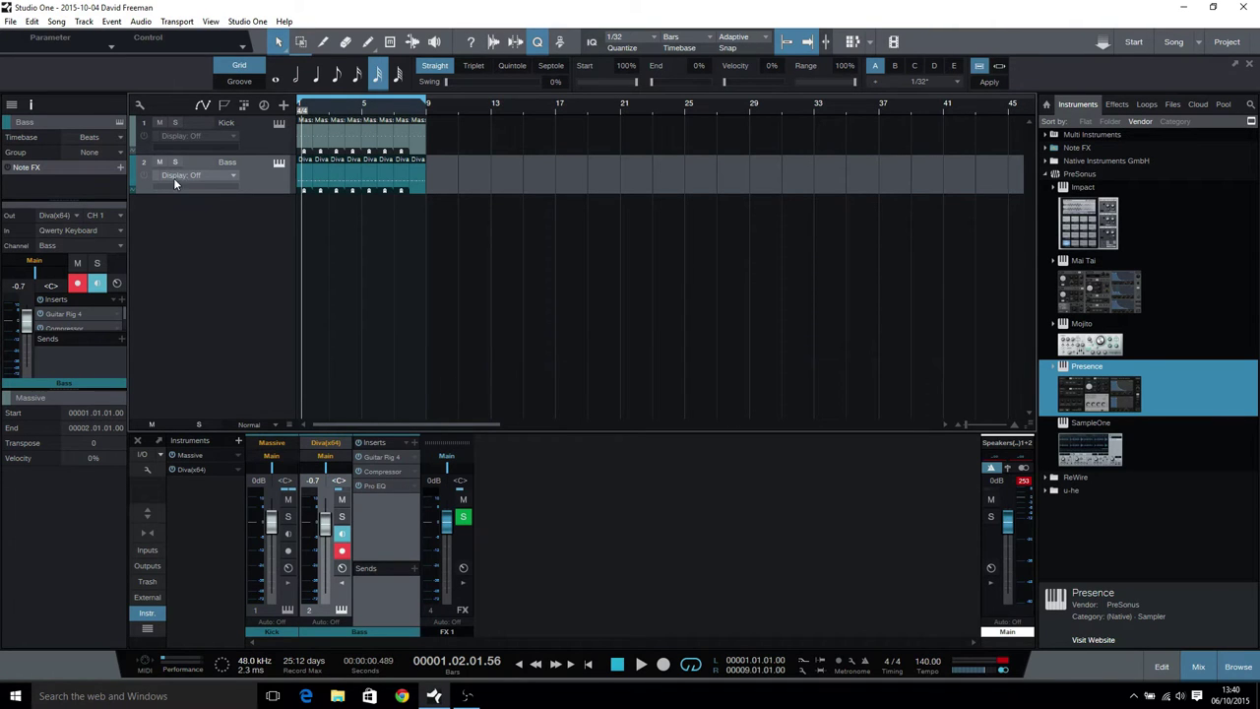
click(1239, 668)
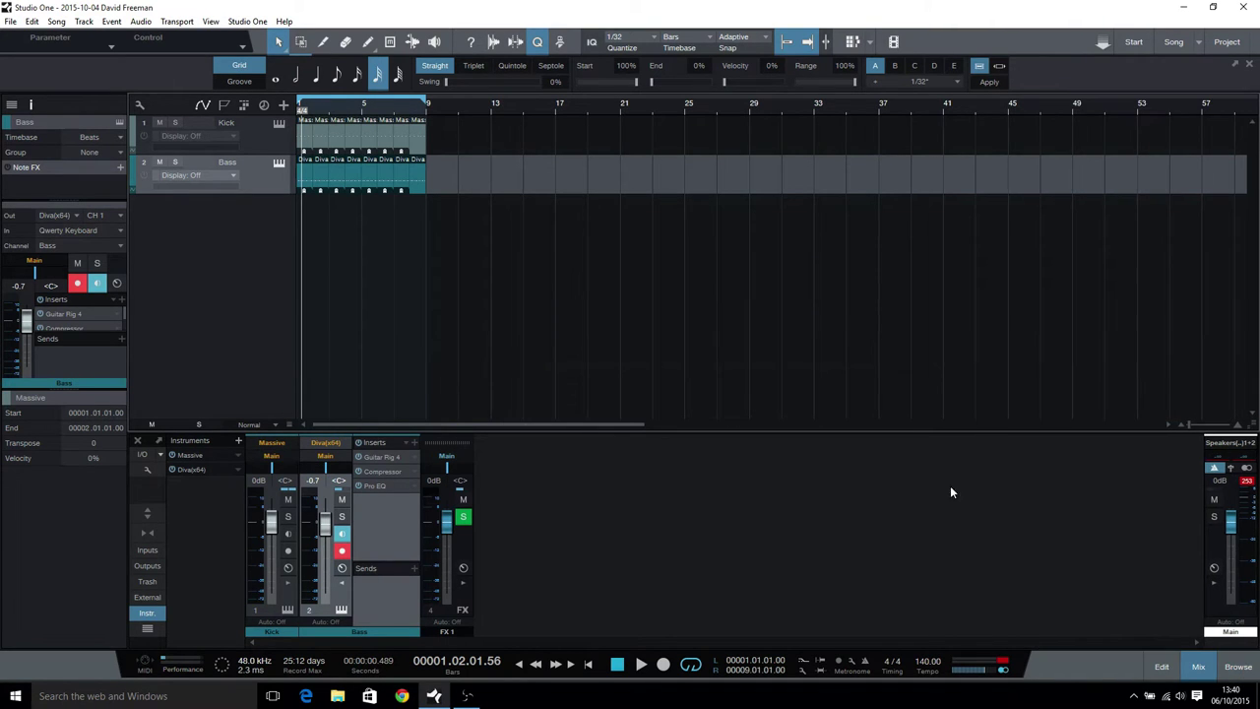
click(1202, 670)
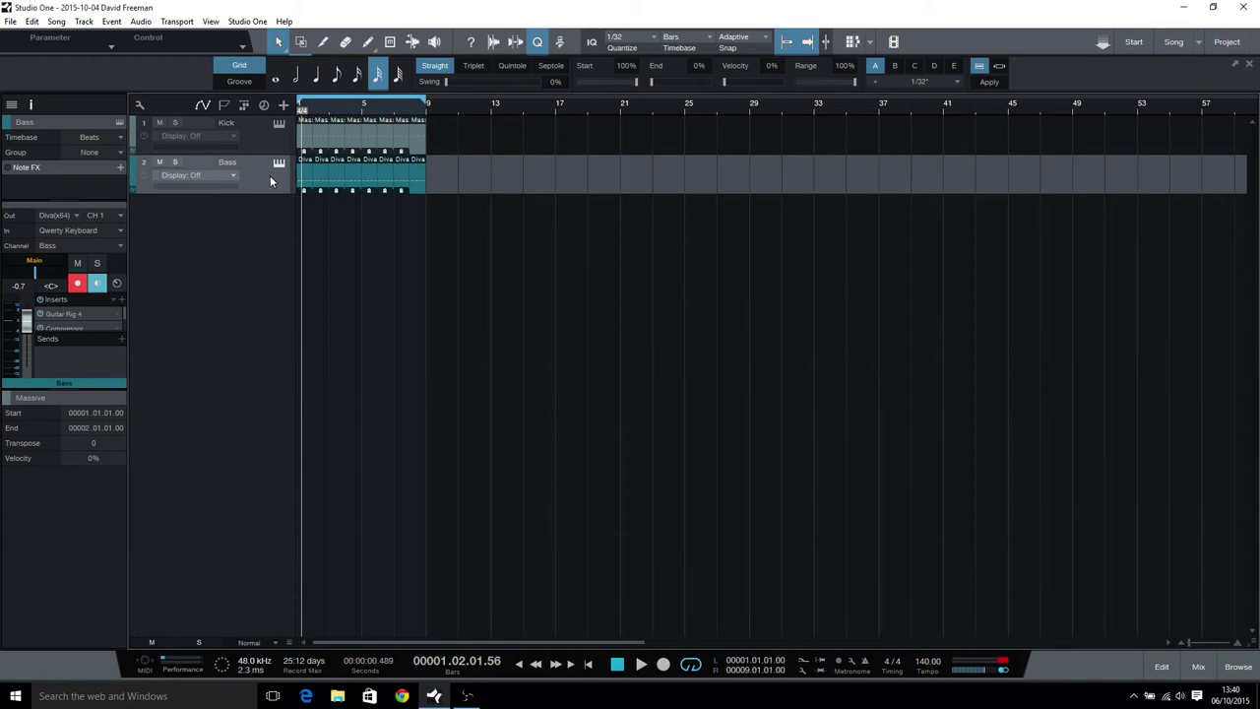
key(F4)
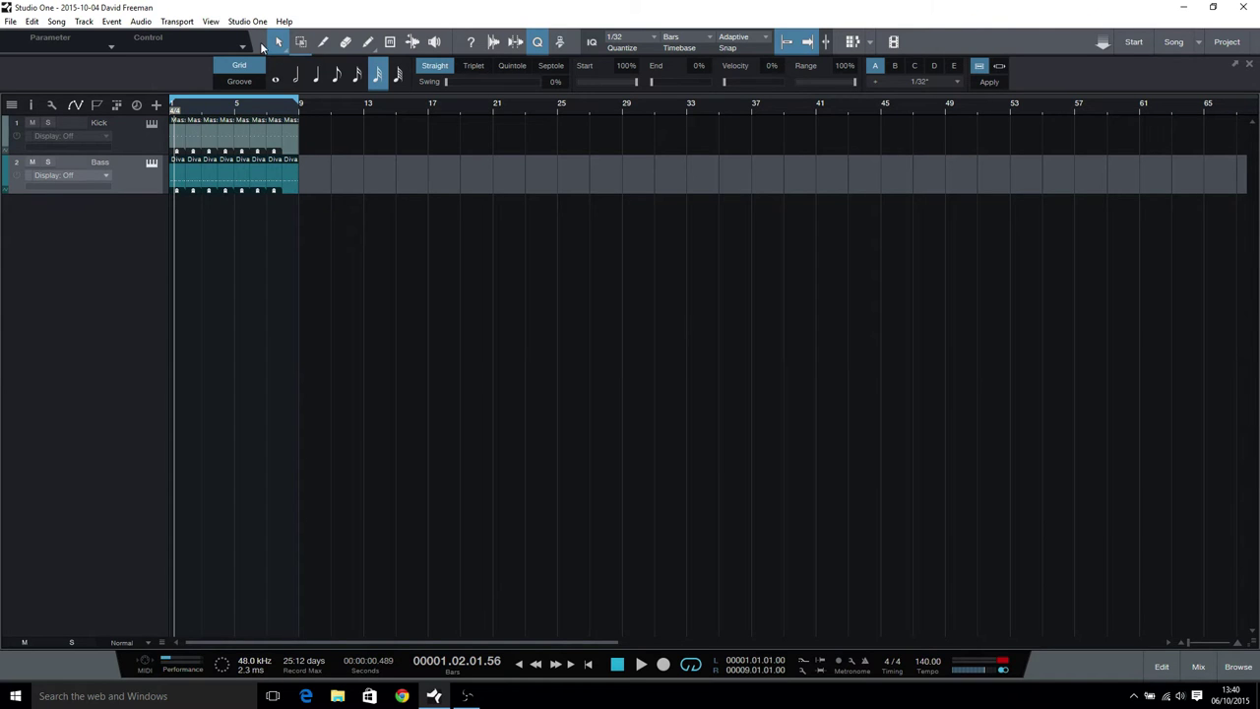
click(9, 21)
click(45, 162)
click(467, 696)
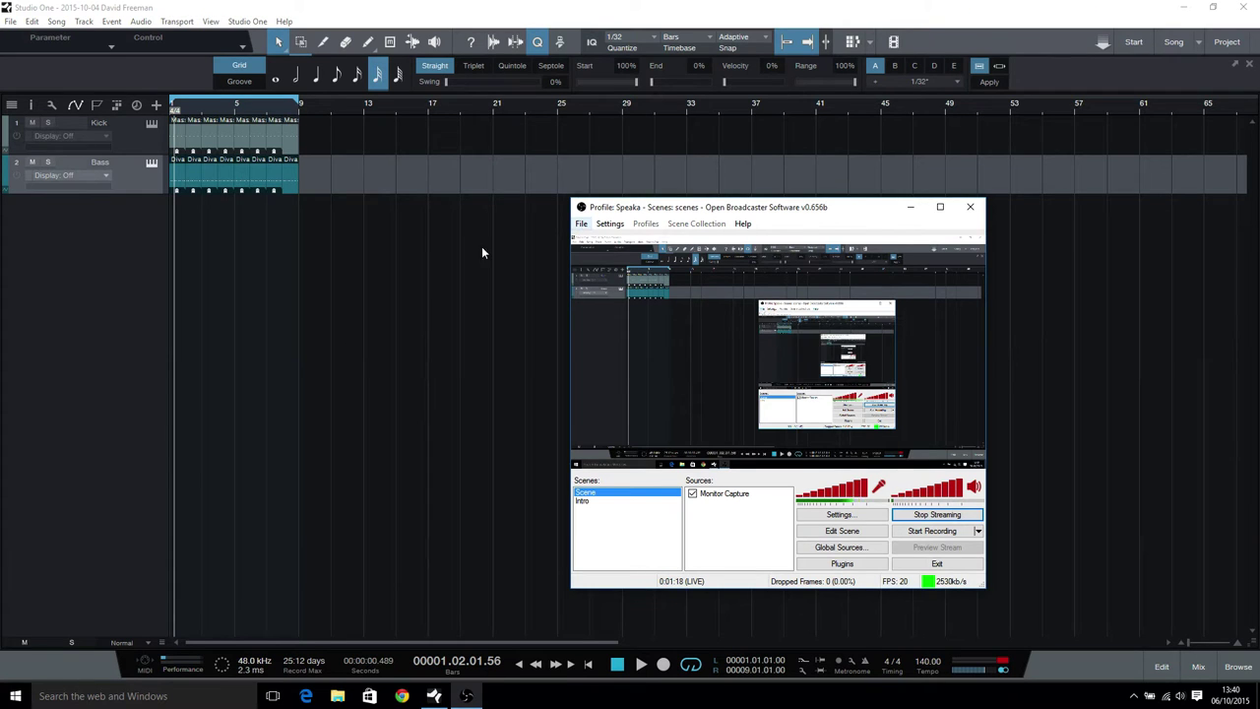
click(52, 312)
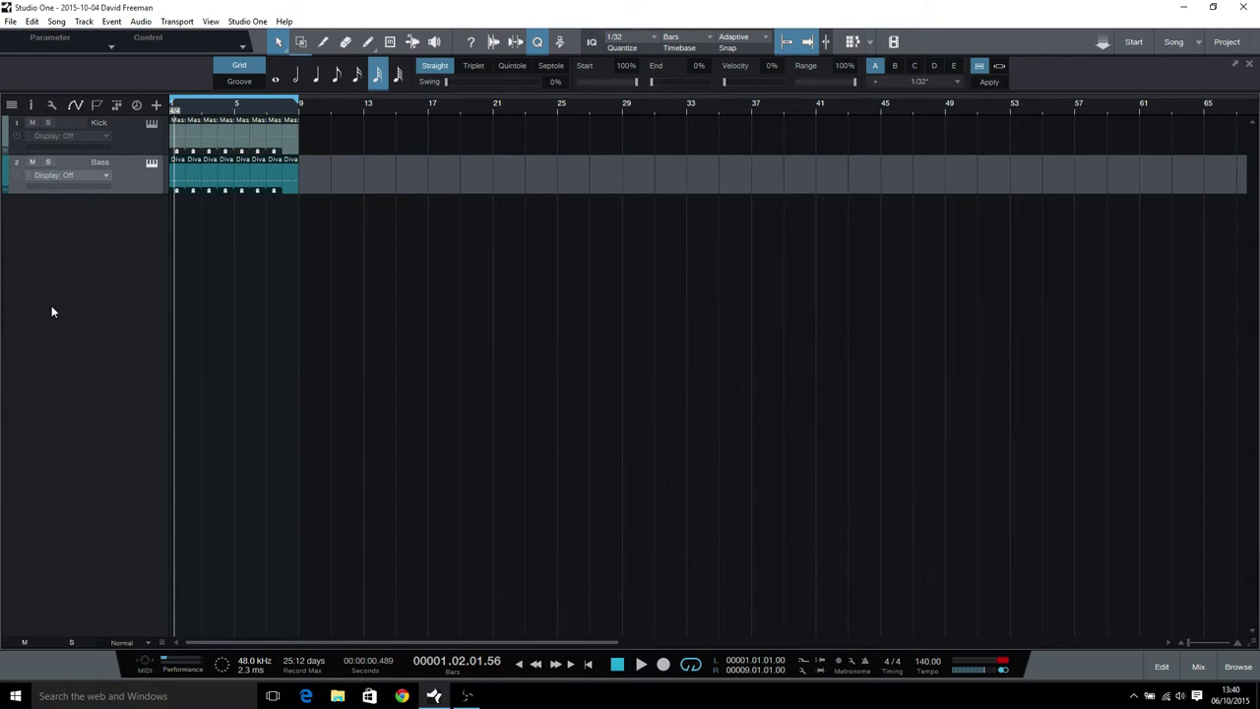
click(151, 141)
click(125, 178)
click(137, 145)
click(140, 185)
click(149, 145)
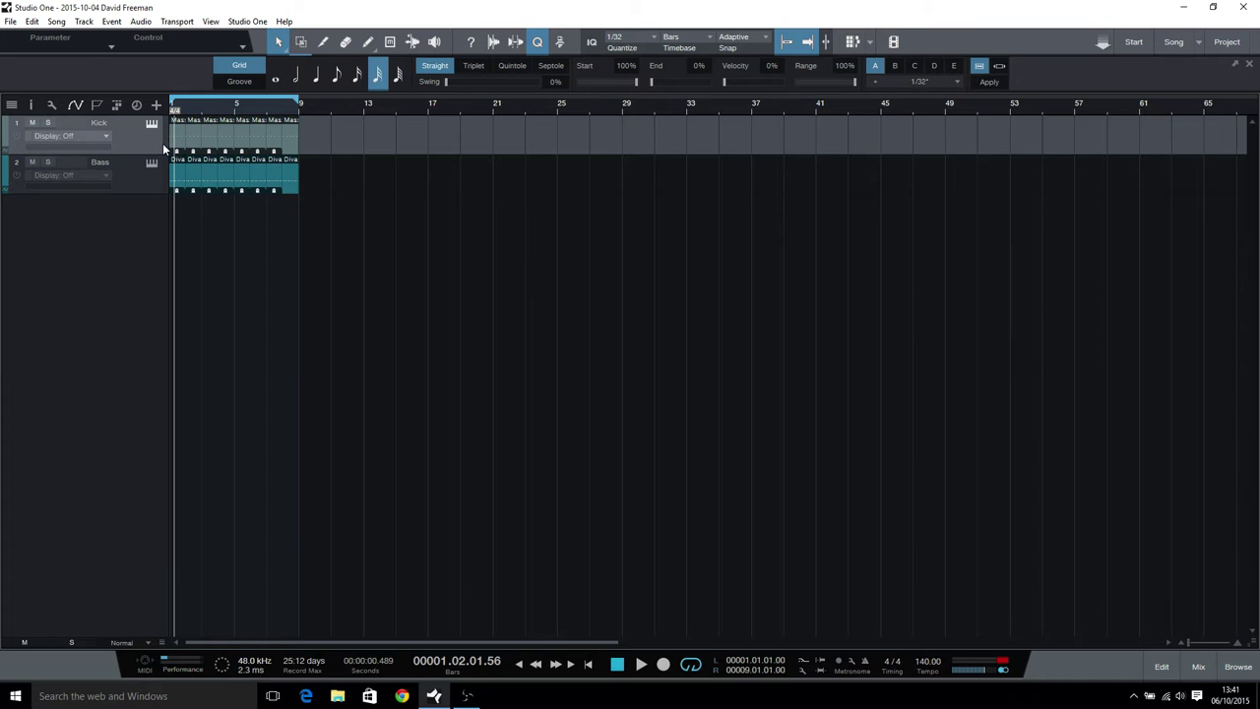
click(132, 183)
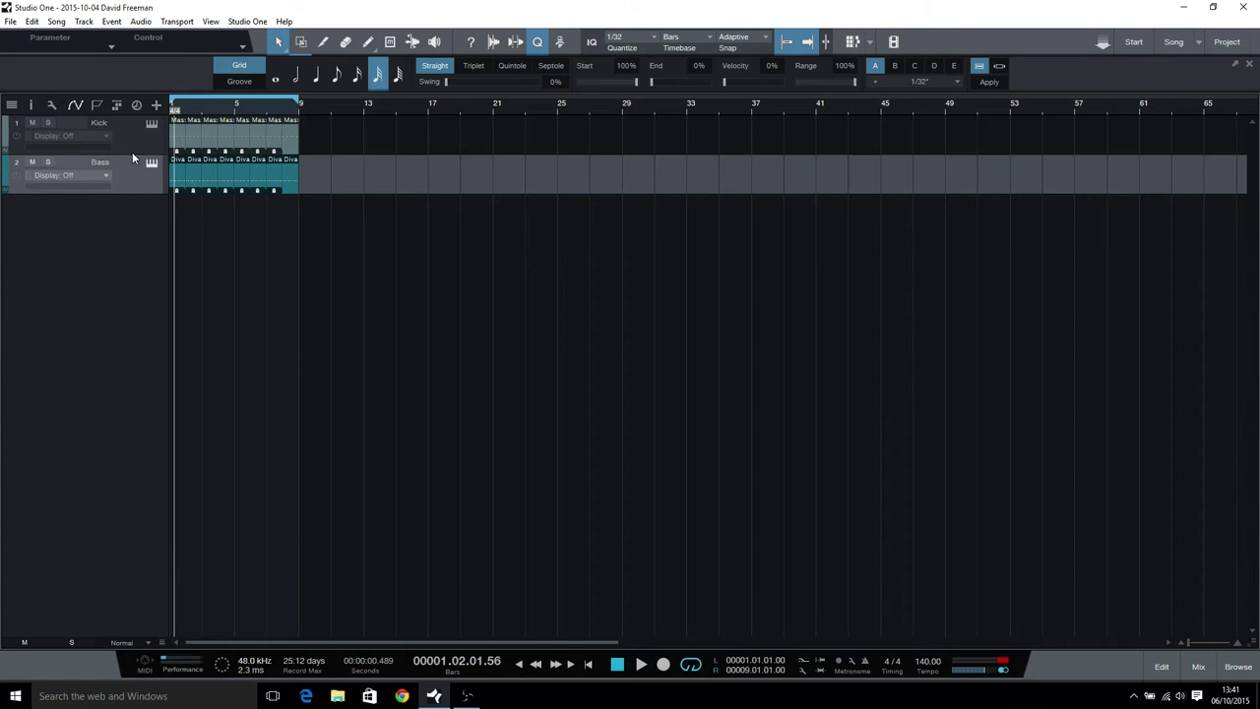
click(132, 147)
click(137, 174)
Step: Select the Kick track and open its Massive instrument editor, placing the window clear of the track list
click(138, 138)
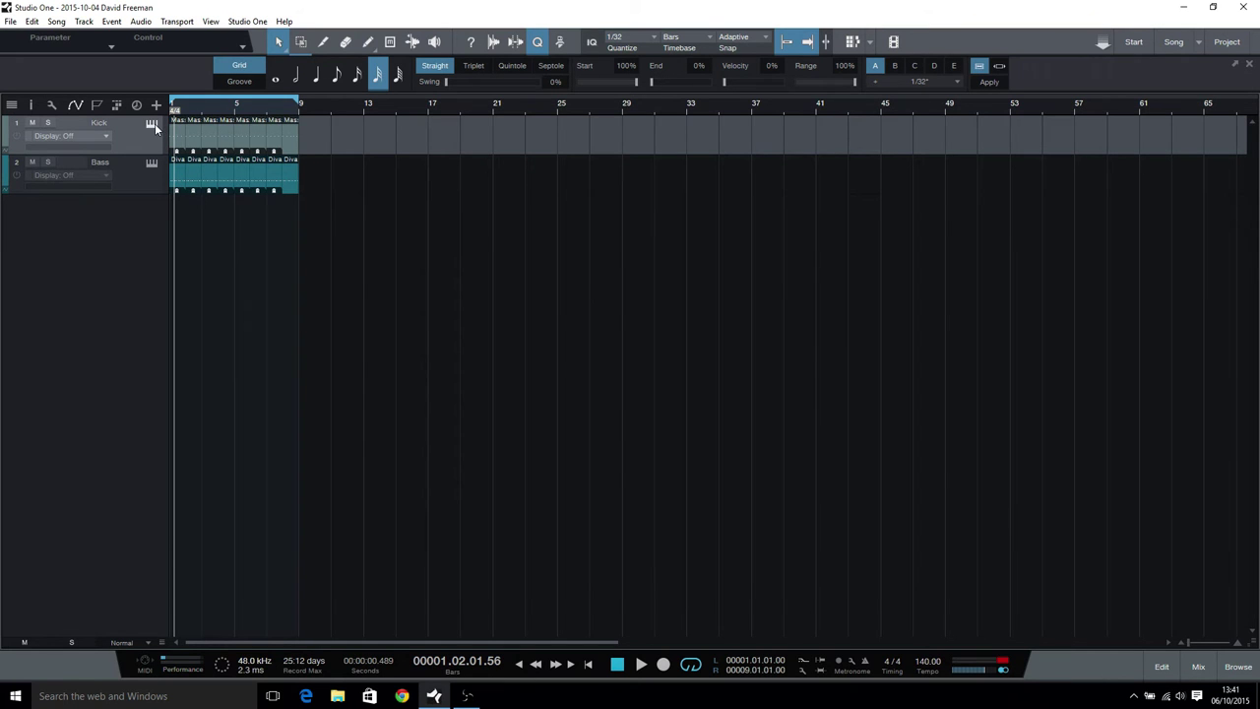
click(153, 124)
drag(718, 132, 746, 102)
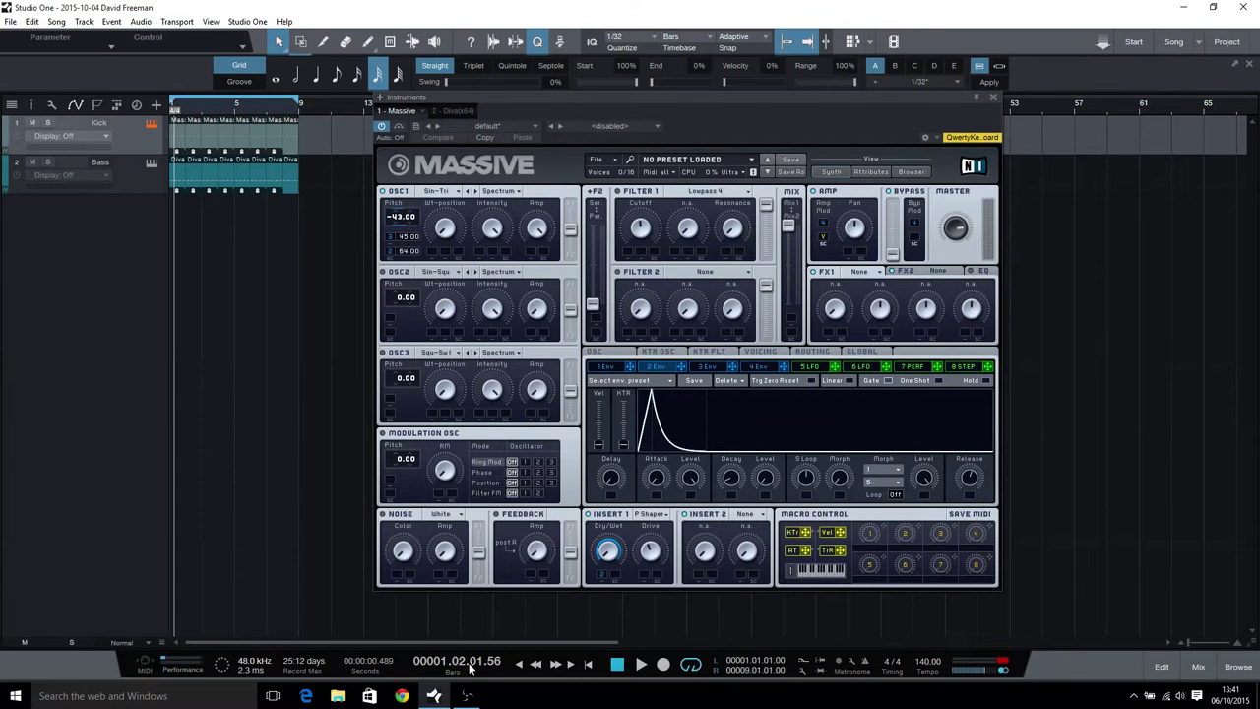
Step: Inspect the Kick channel's Pro EQ insert and its sends in the mix console, and hide the console again
key(F3)
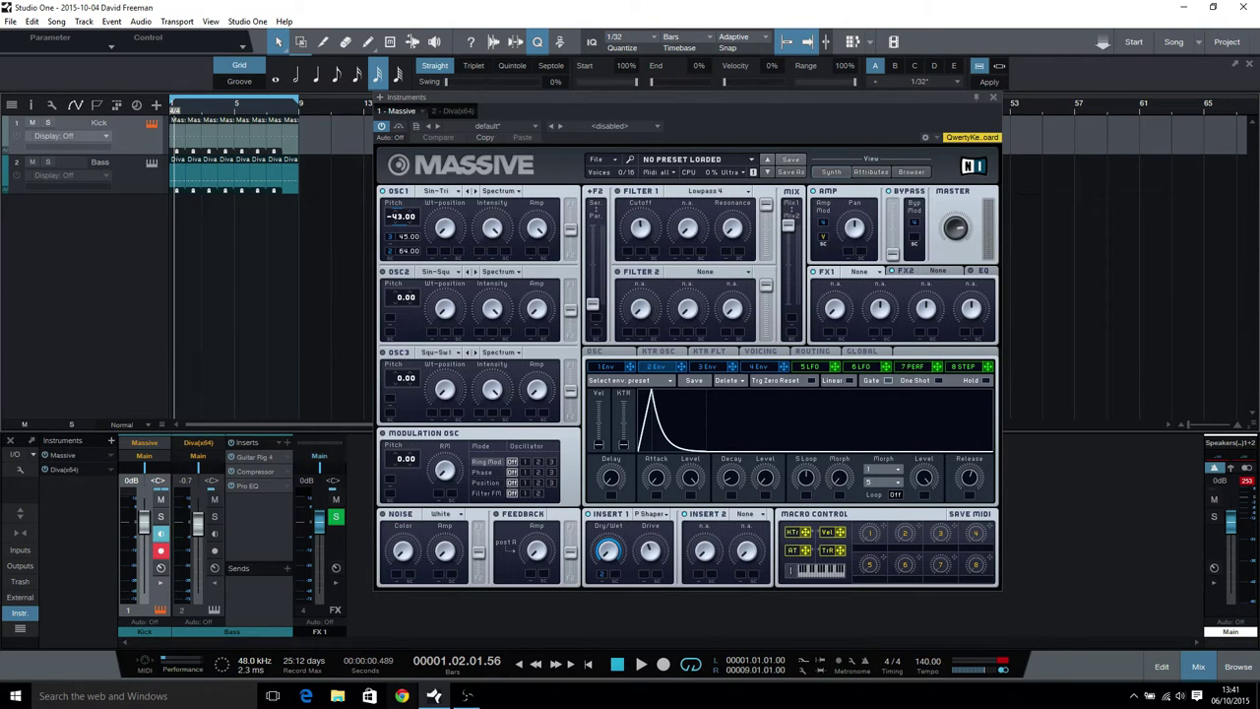
click(160, 583)
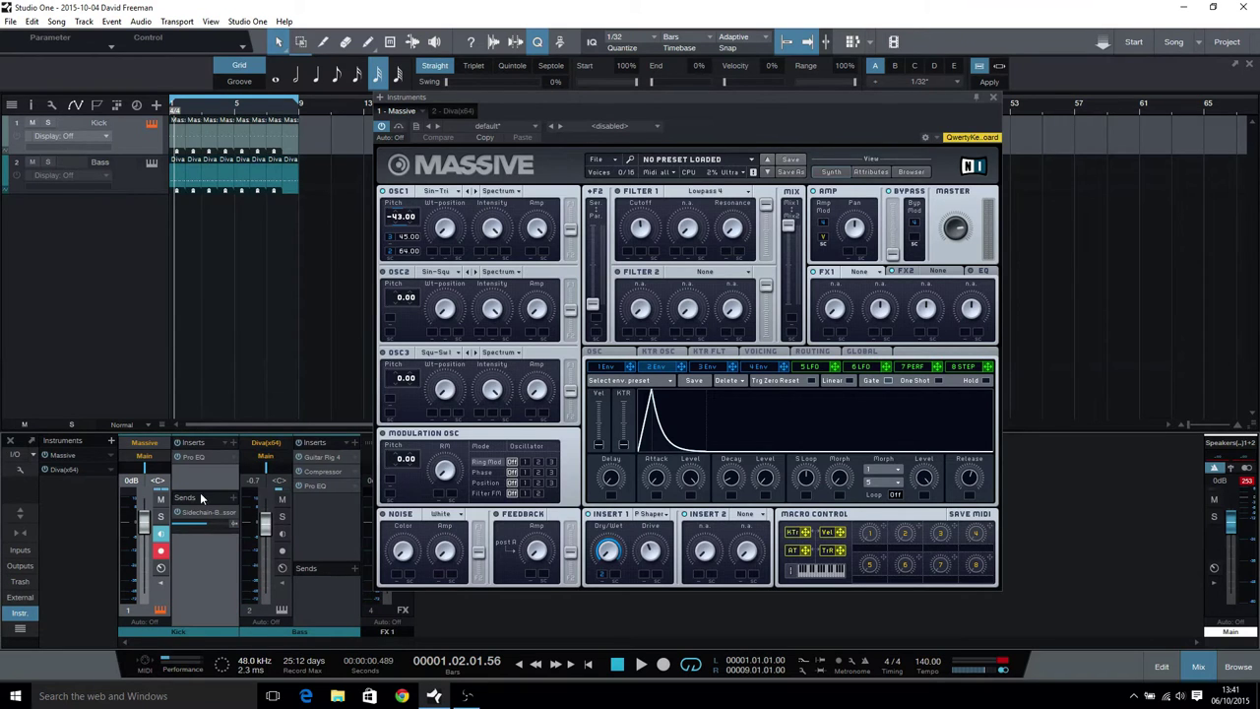
click(198, 458)
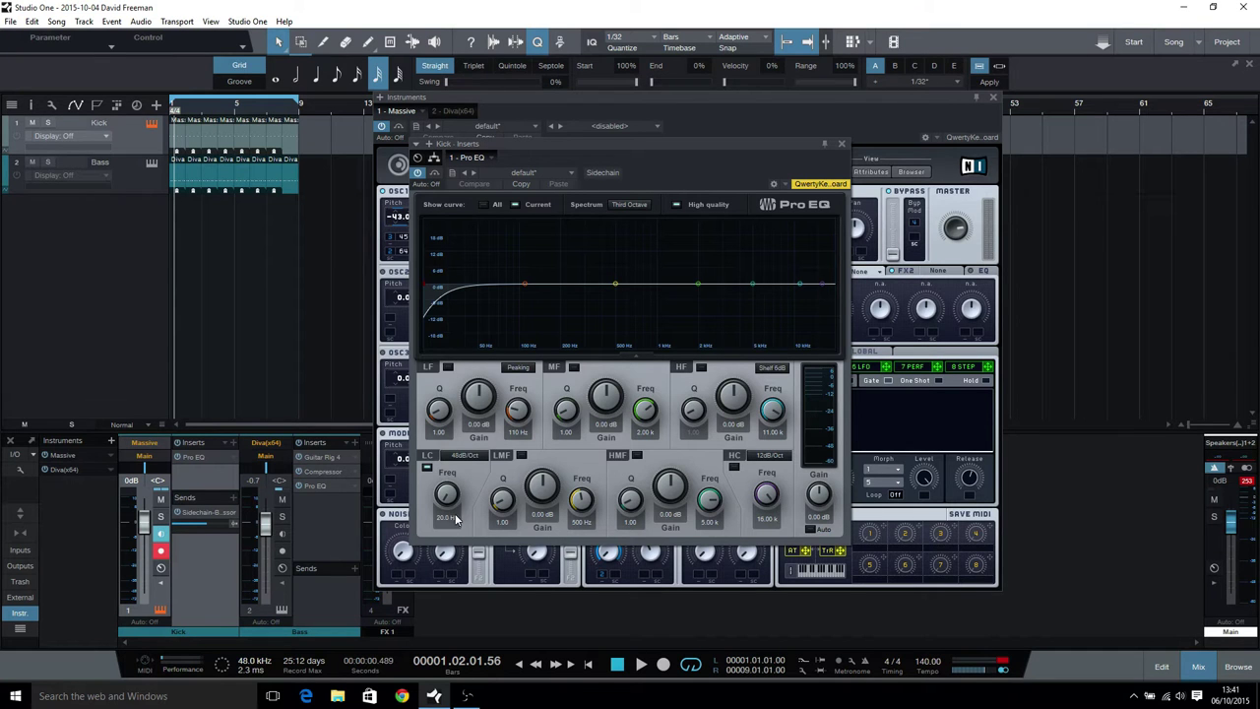
drag(584, 144, 401, 172)
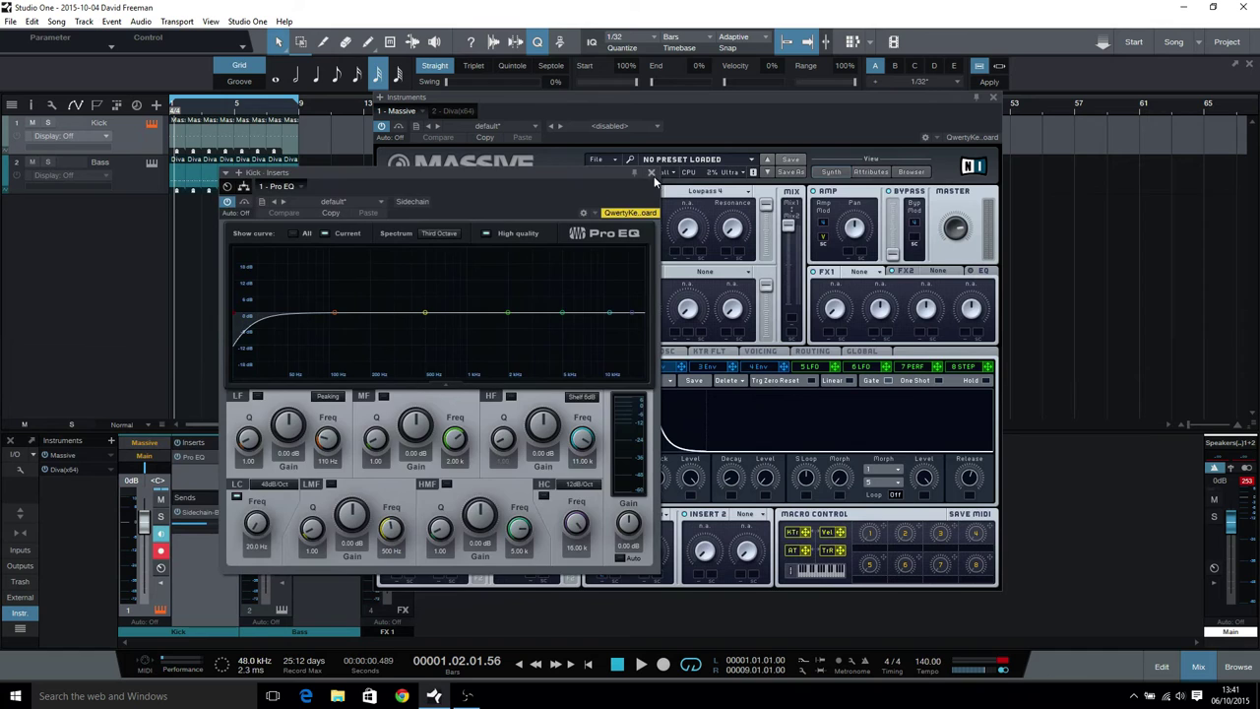
click(651, 172)
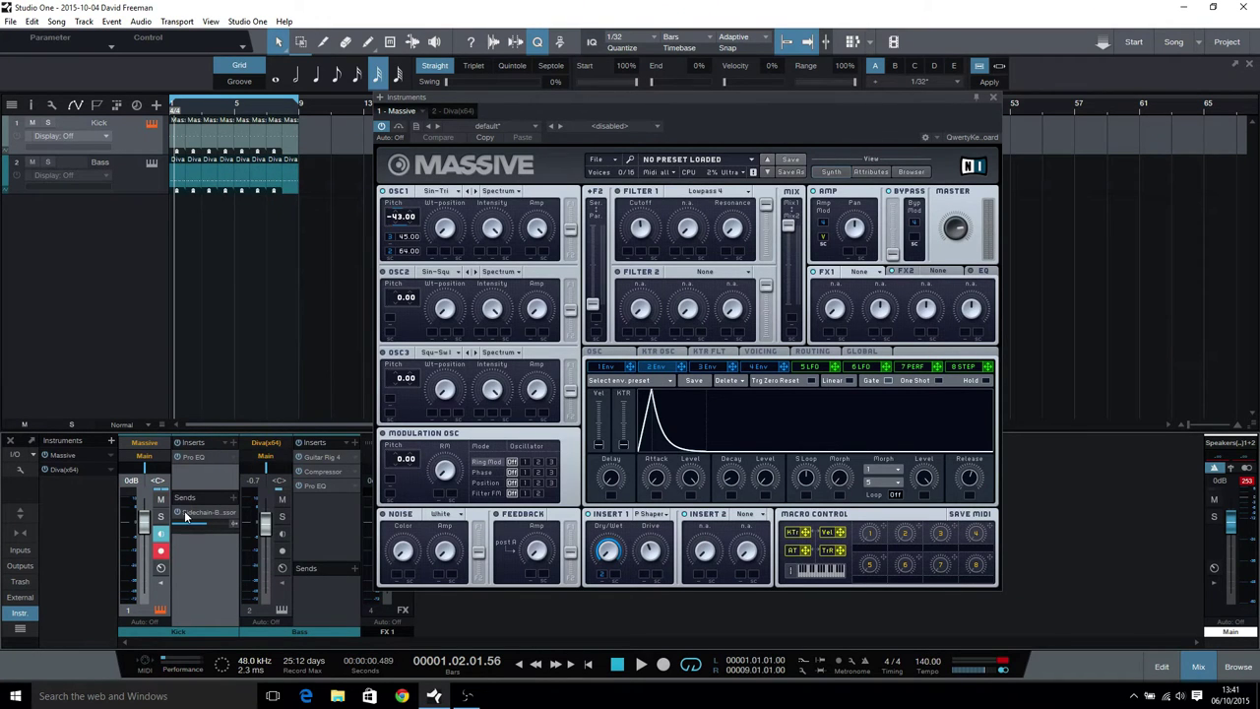
key(F3)
Step: Examine the curves of envelopes 4, 3 and 2 in the Kick's Massive synth
drag(759, 95, 741, 127)
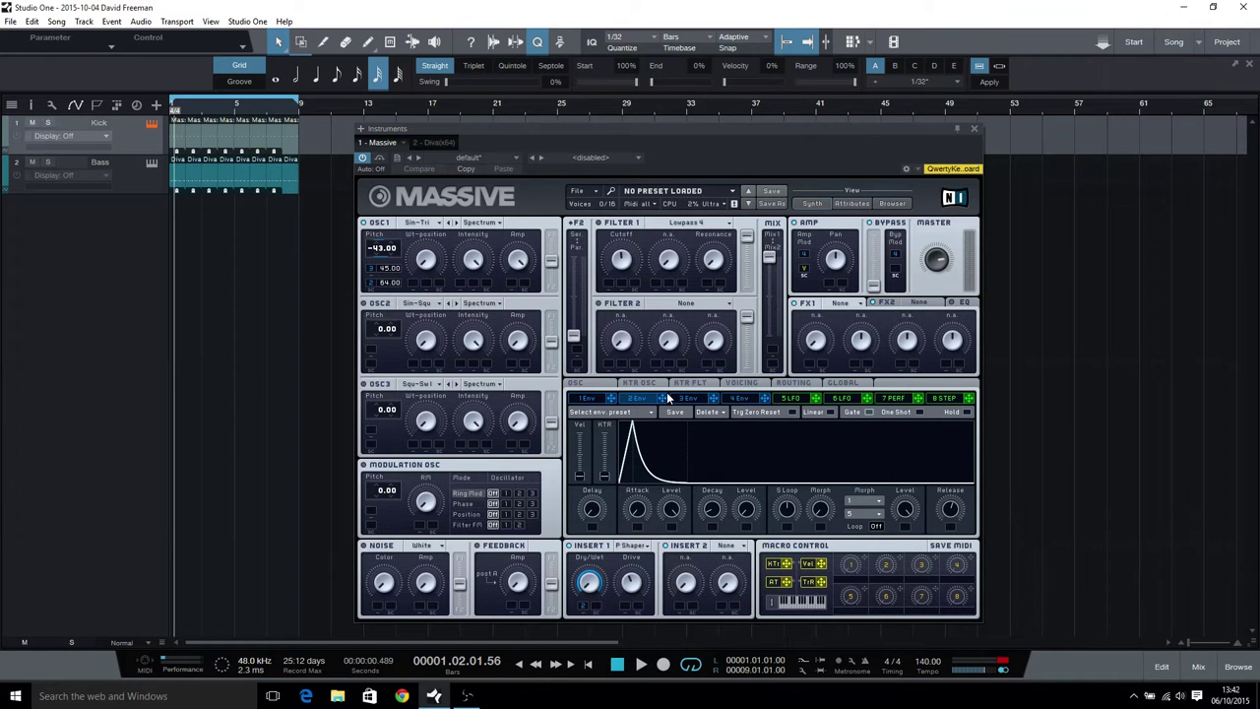
click(741, 399)
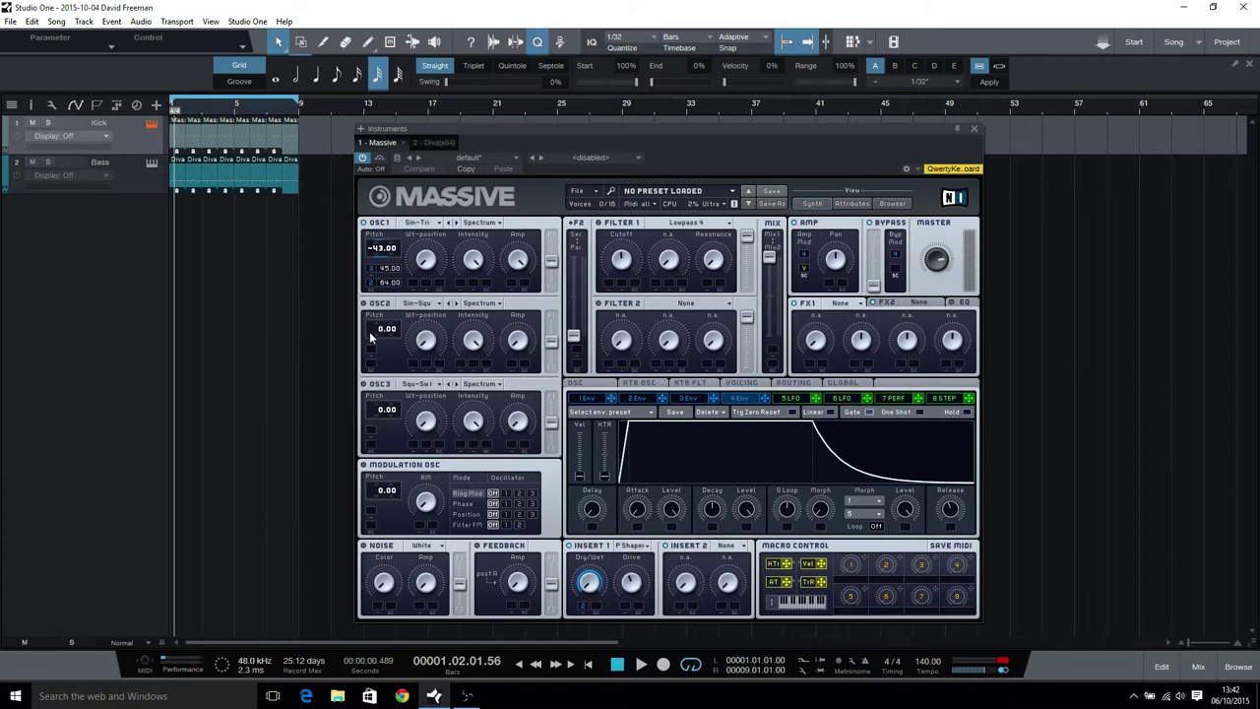
click(692, 400)
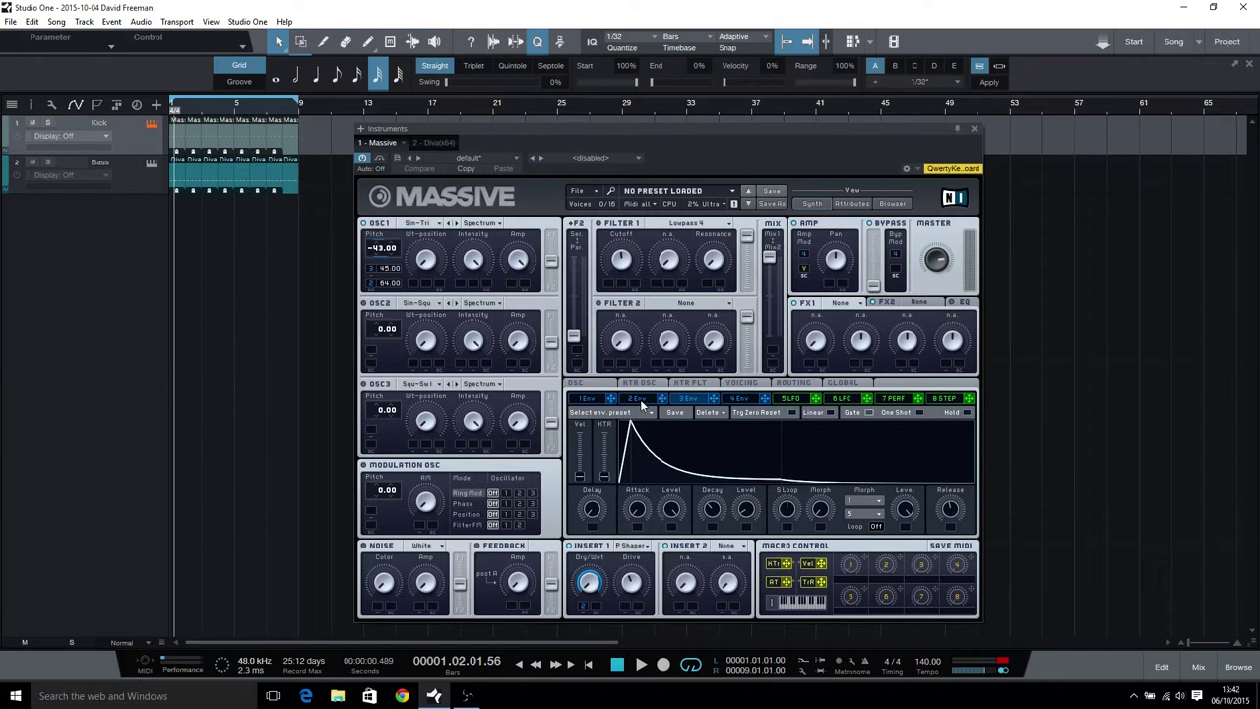
click(640, 400)
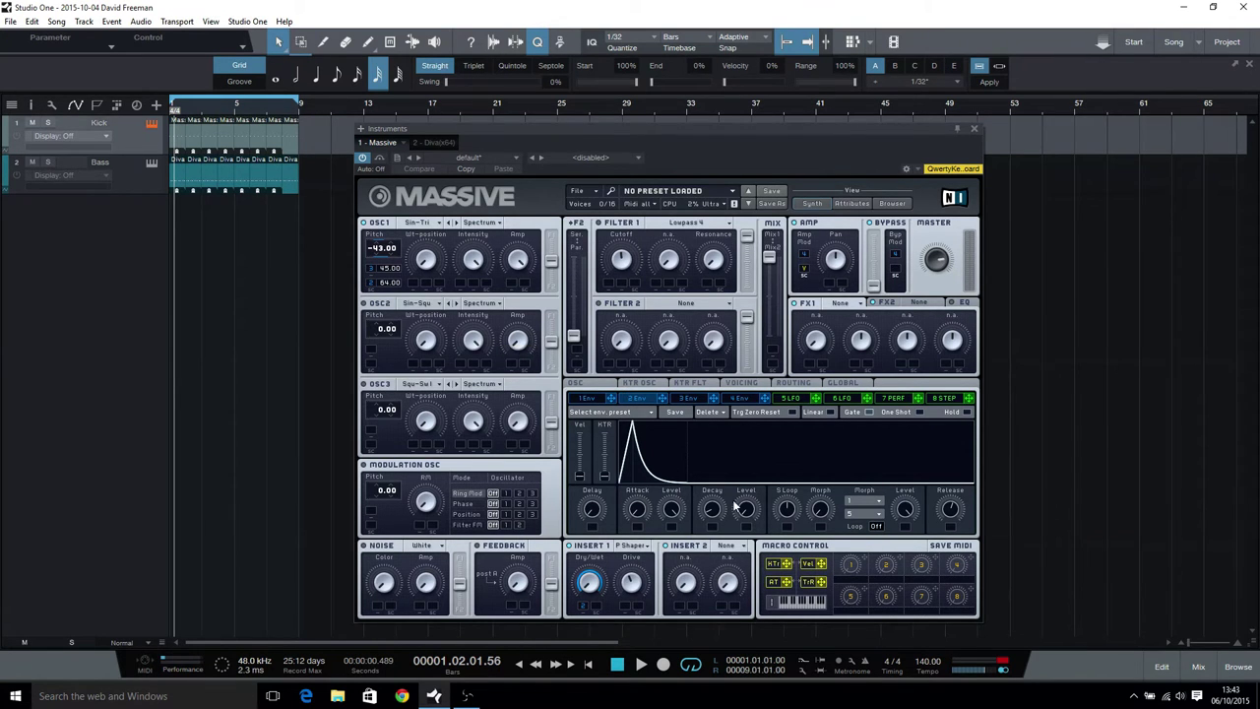
click(686, 399)
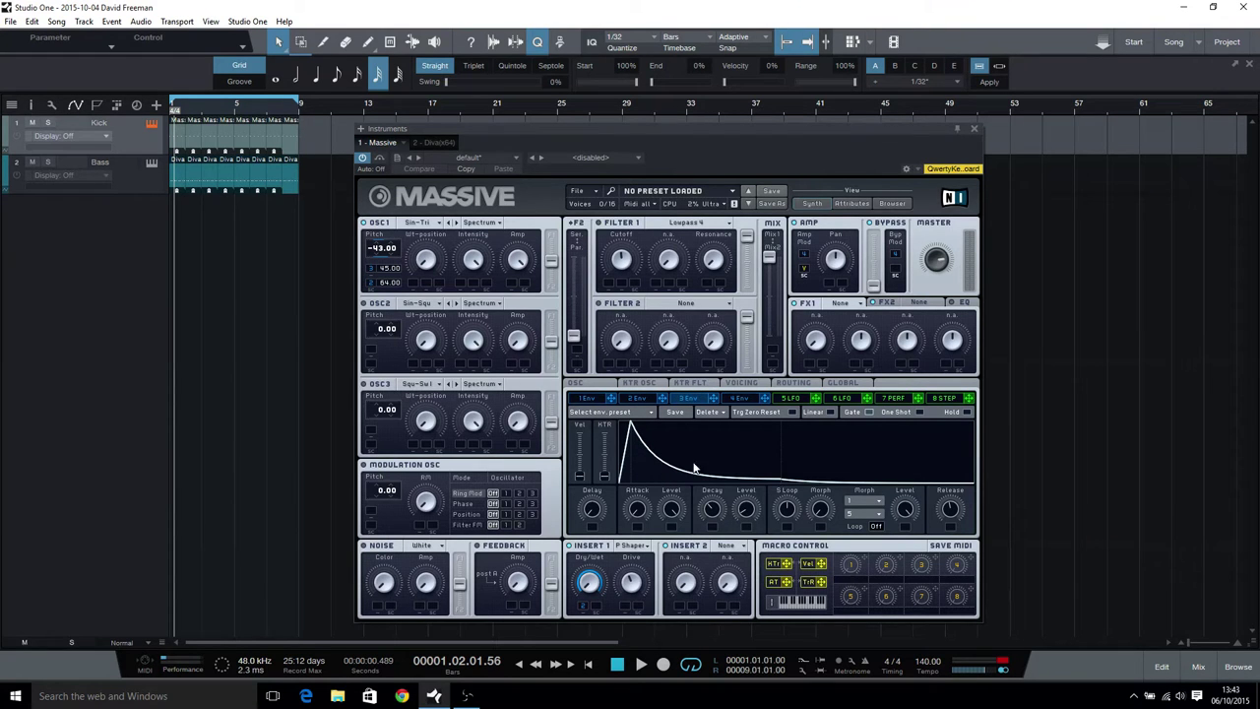
click(640, 398)
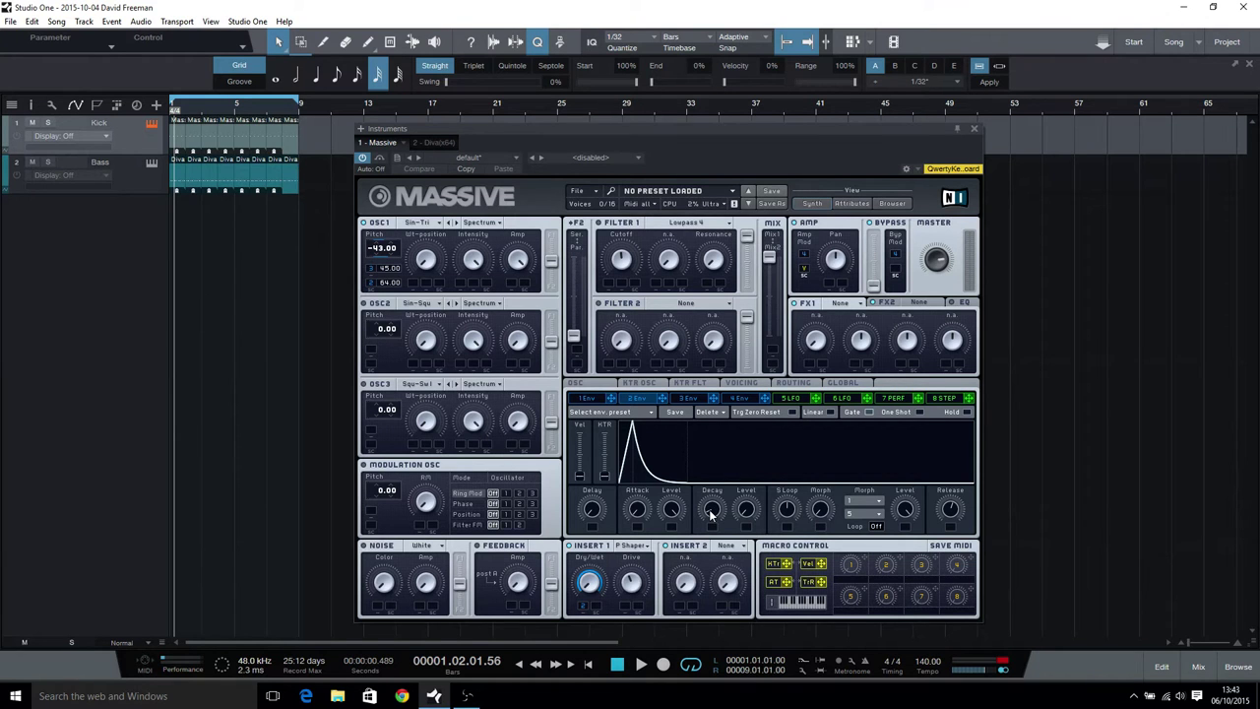
Step: Check the oscillator phase settings in Massive and compare the shapes of envelopes 3 and 4
click(576, 383)
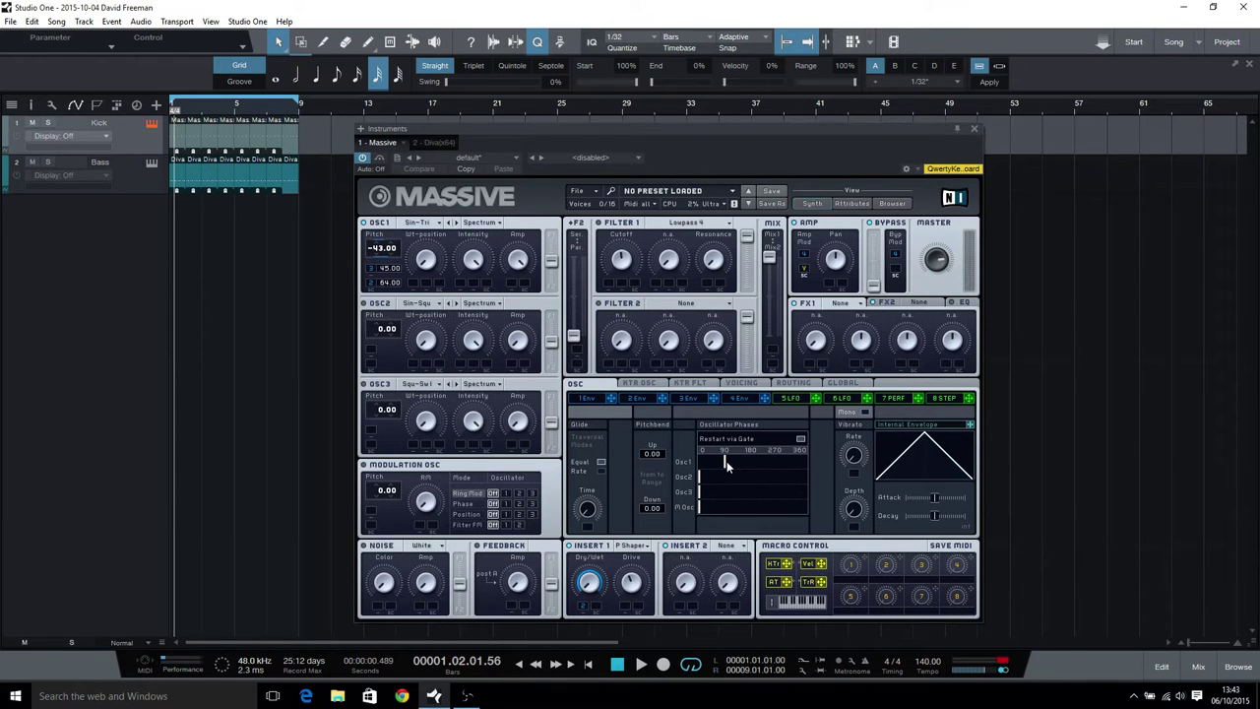
click(642, 398)
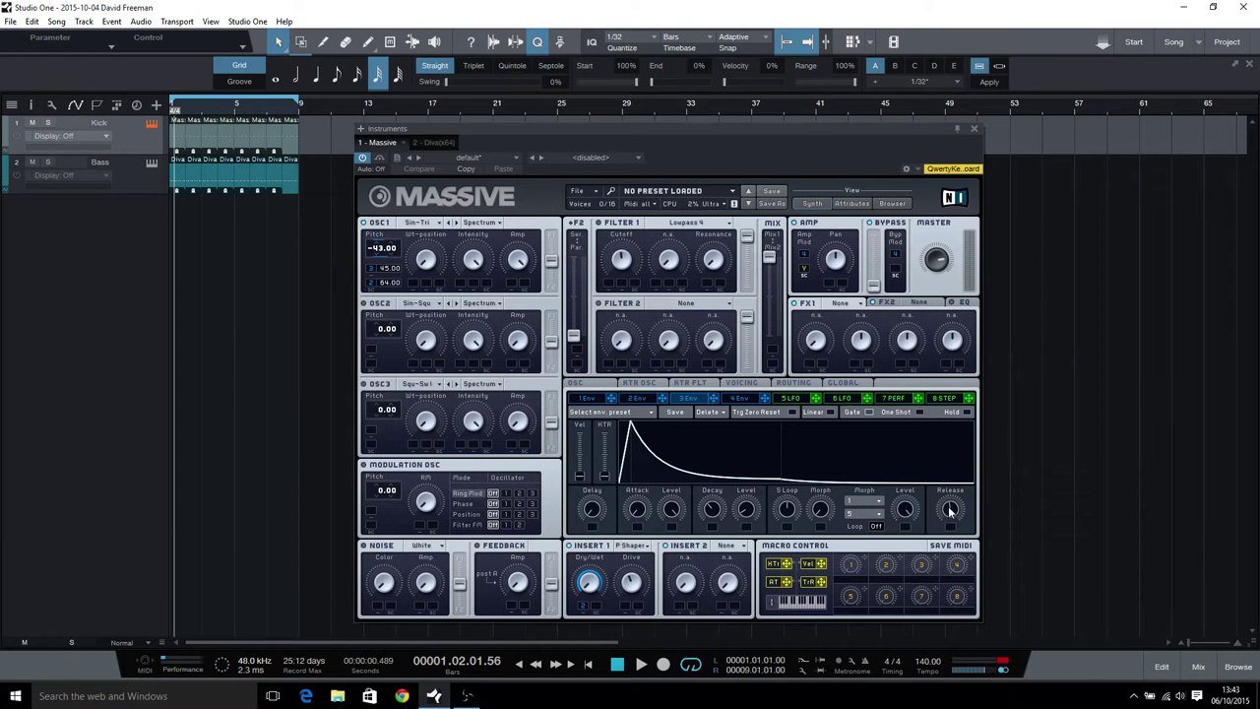
click(734, 398)
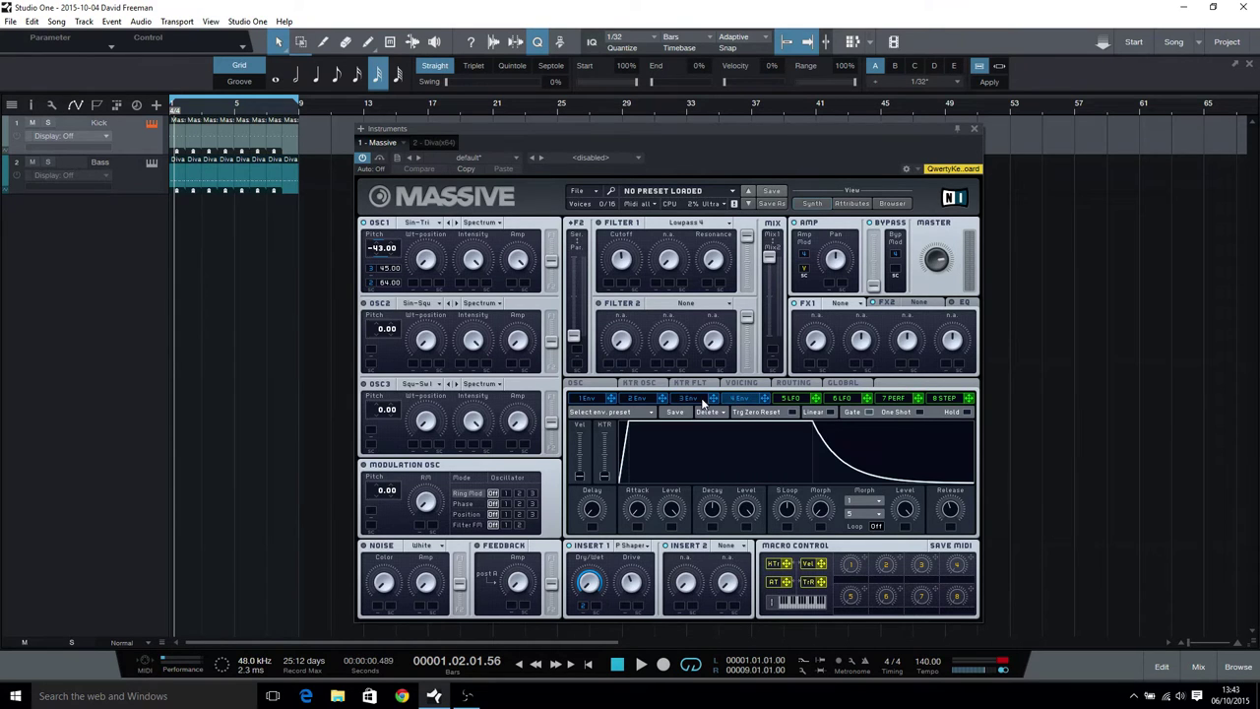
click(699, 402)
click(735, 404)
click(682, 402)
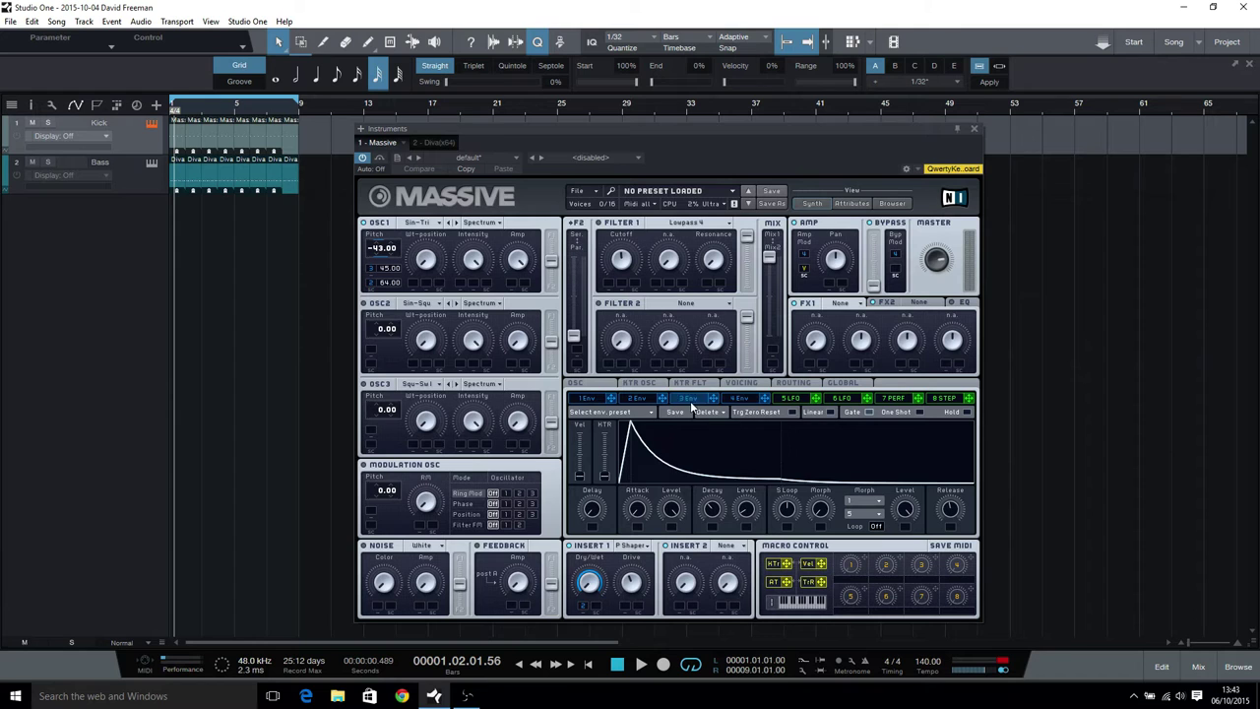
click(745, 402)
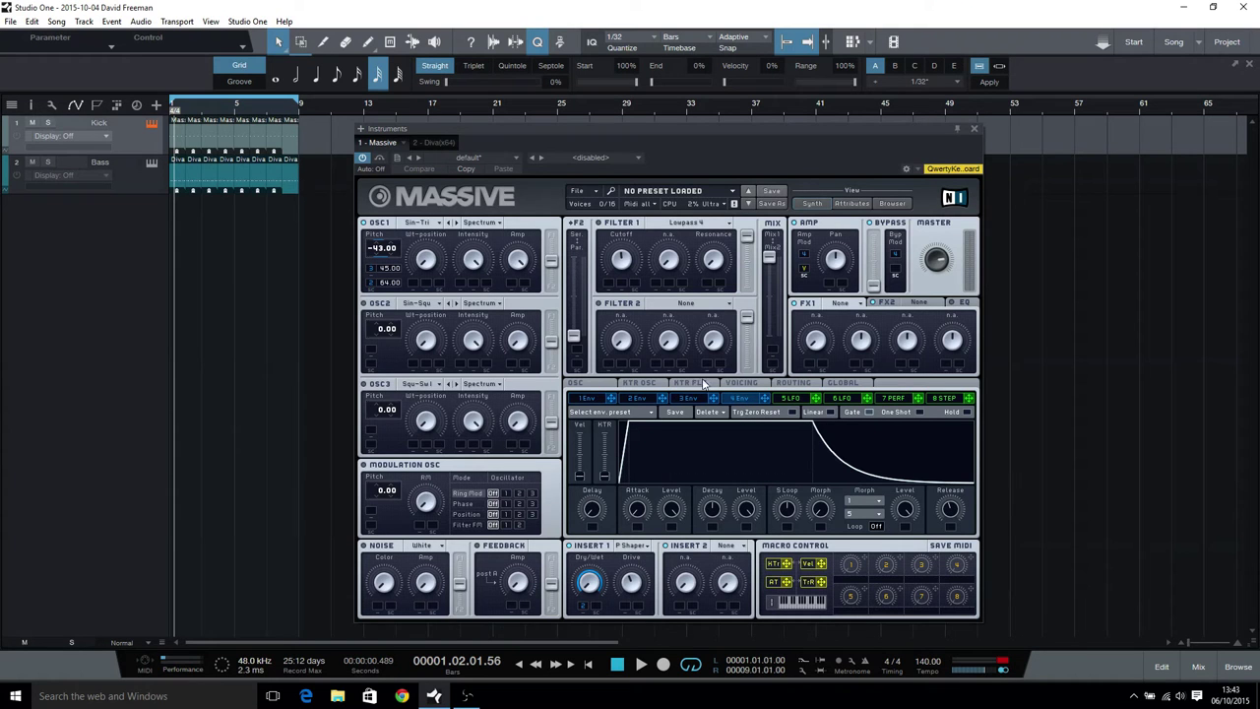
Step: Solo the Kick track during playback and set Massive's decay time to 34 for envelope 3 and 9 for envelope 2
click(48, 123)
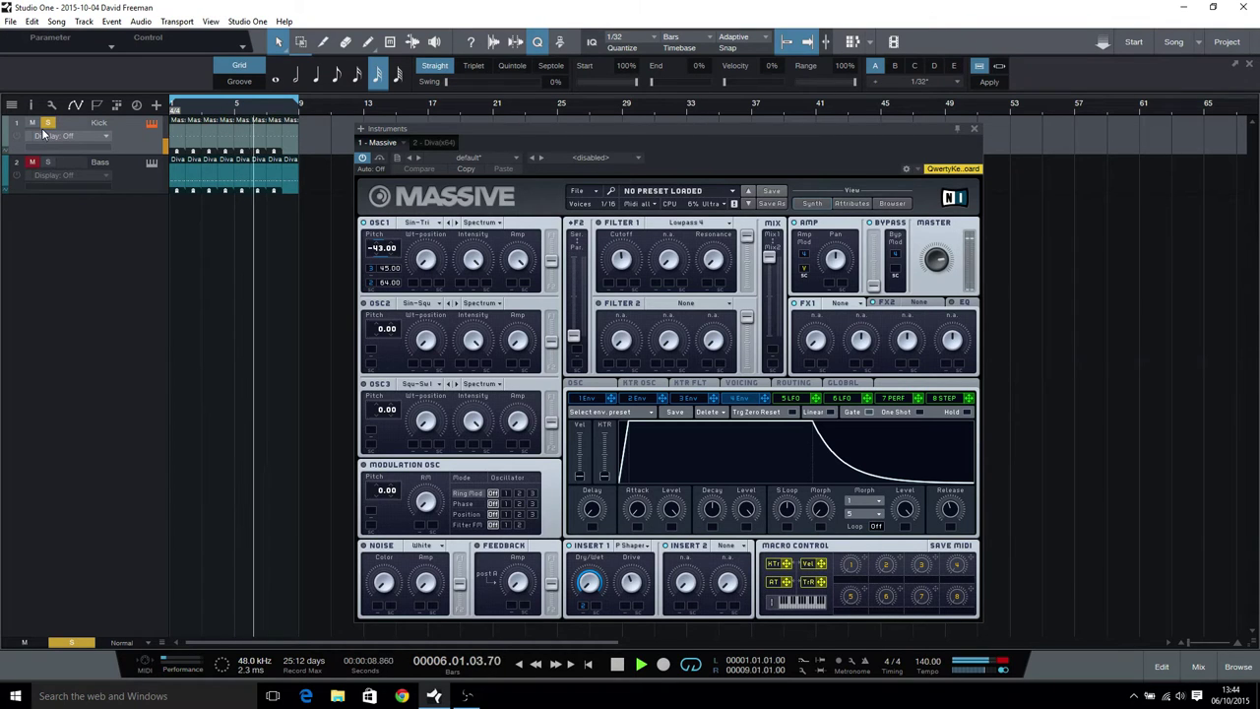
click(688, 404)
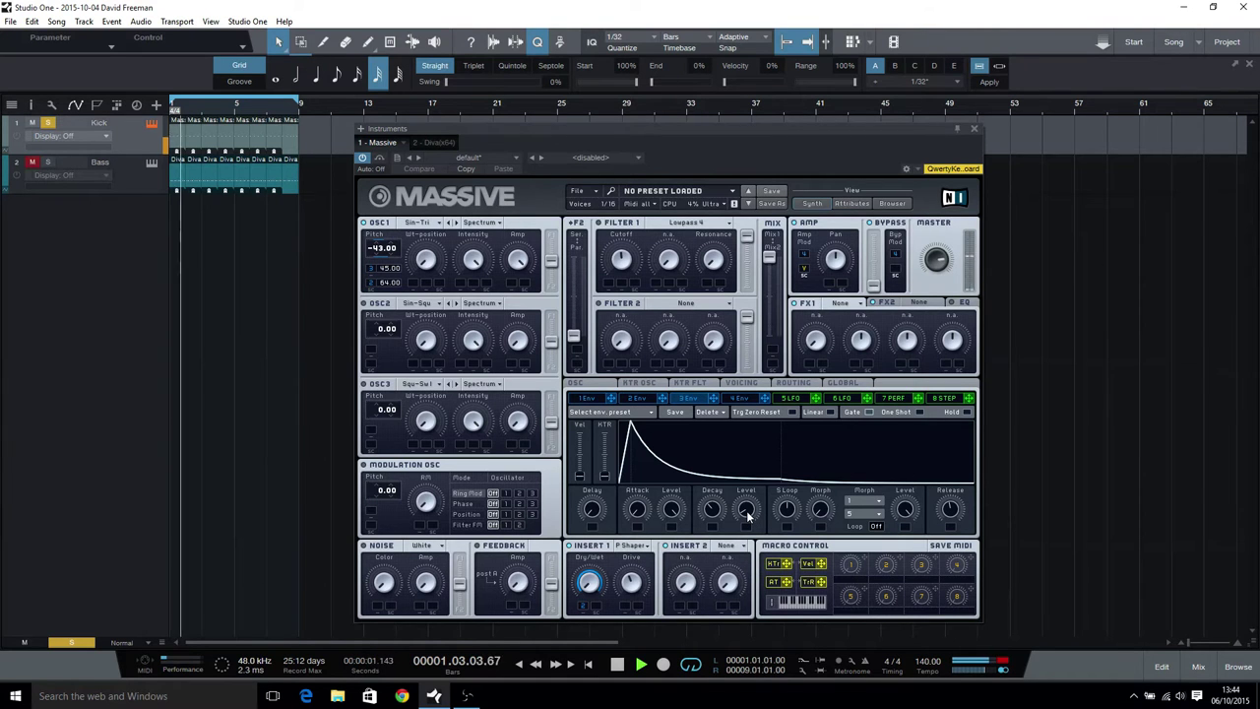
click(746, 514)
mouse_move(746, 514)
mouse_down()
mouse_move(746, 450)
mouse_move(733, 519)
mouse_up()
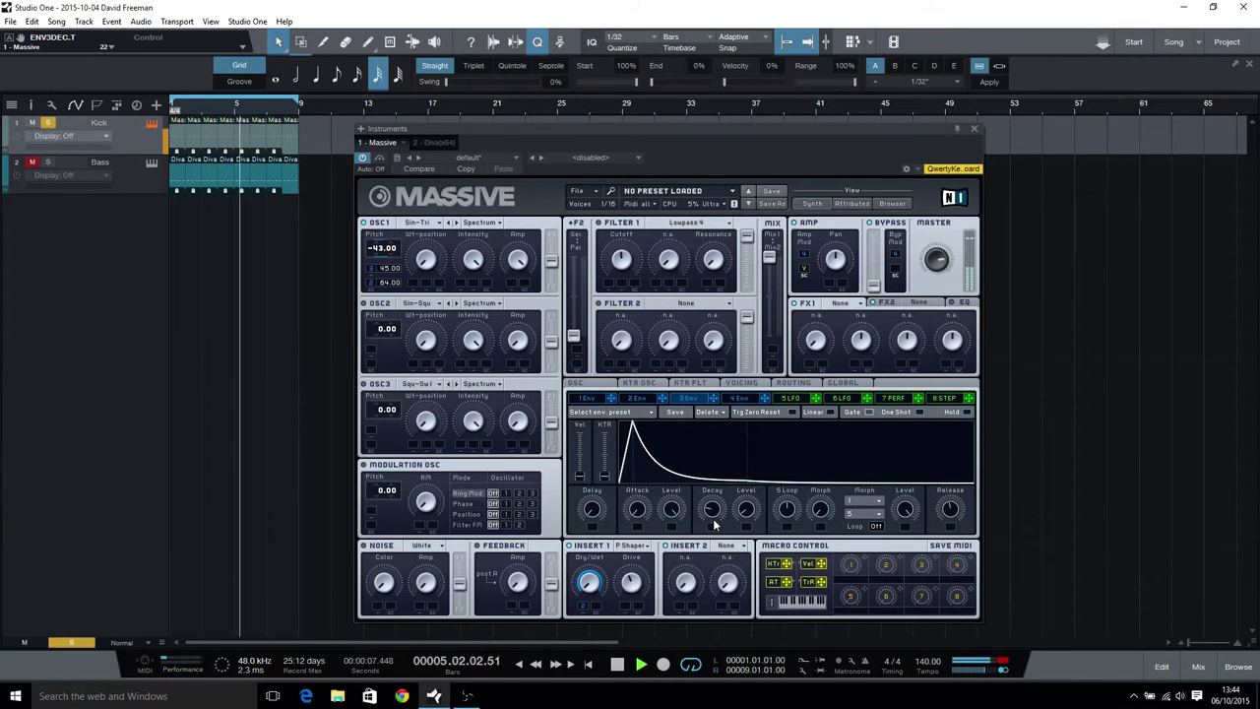
drag(715, 525, 716, 510)
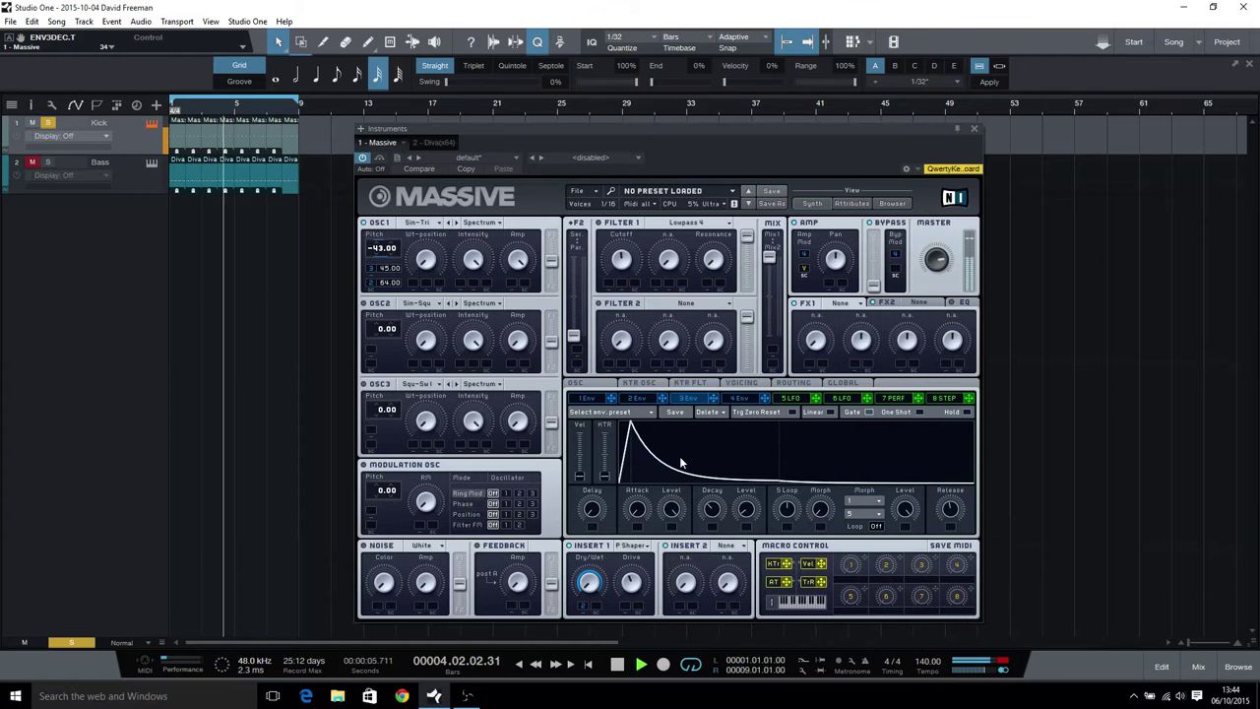
click(636, 398)
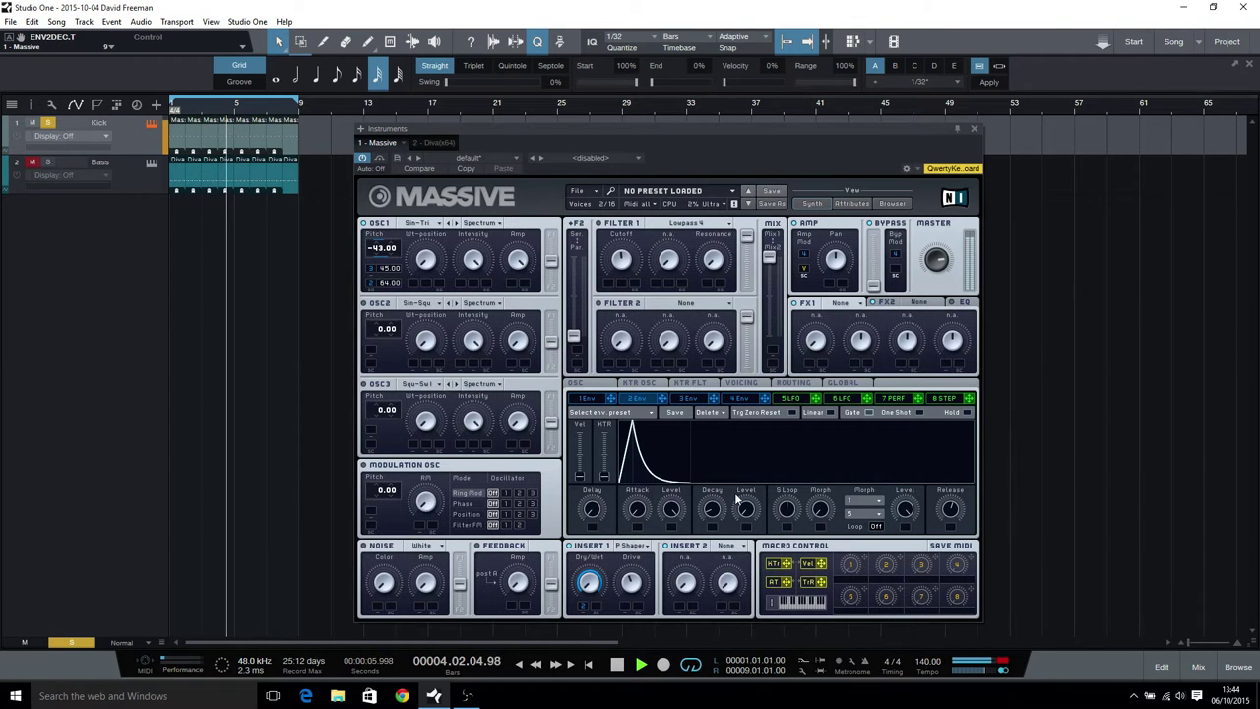
Step: Close the Massive editor, select the Bass track and turn off solo on the Kick track
click(975, 129)
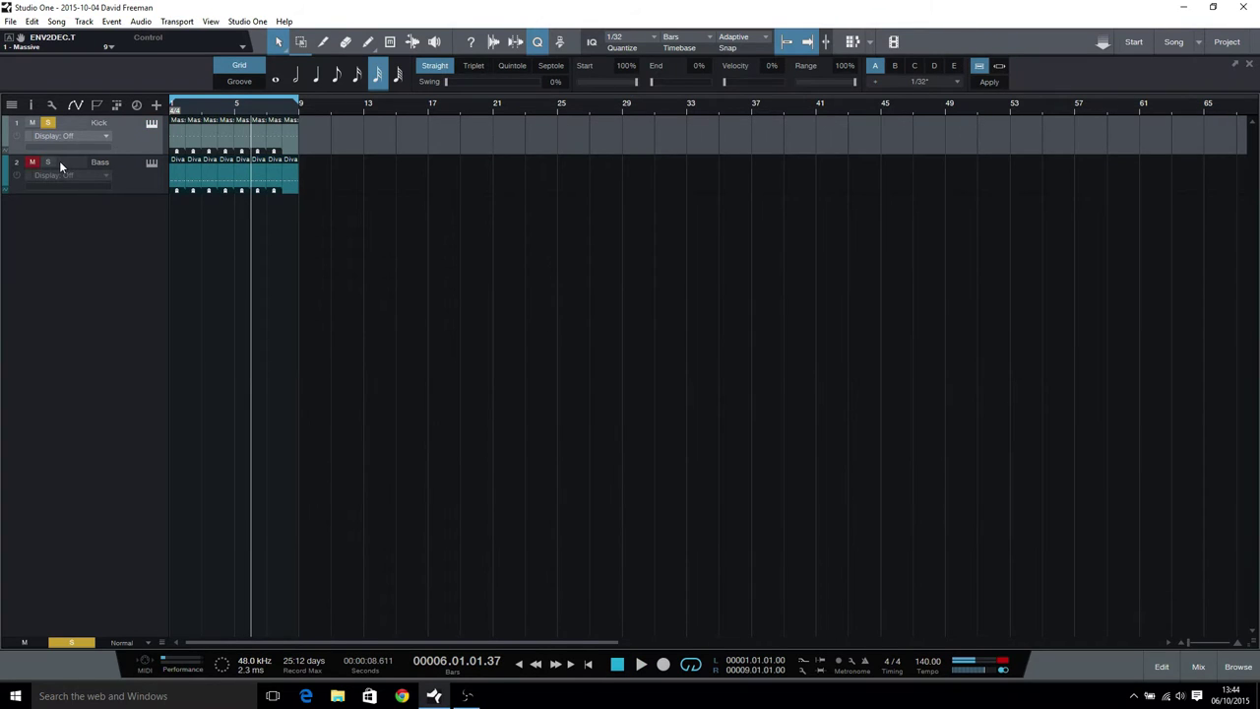
click(126, 176)
click(47, 121)
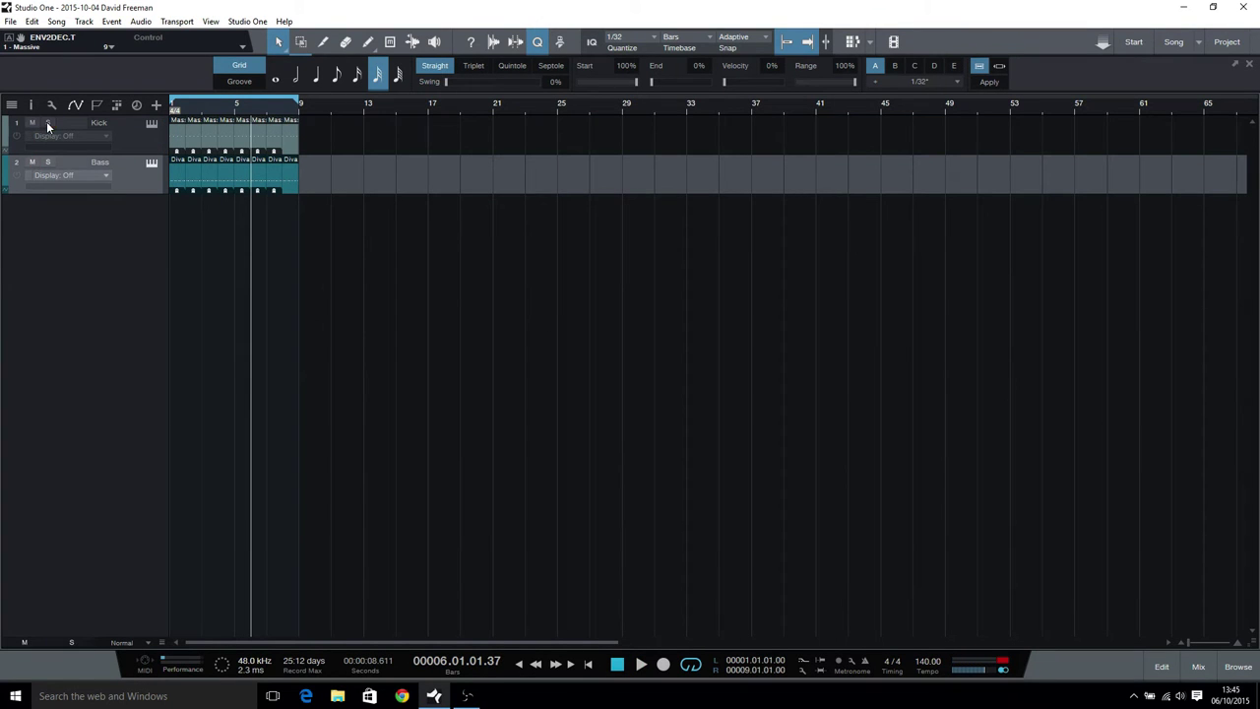
Step: Open the Bass track's Diva synth and solo the track to listen to the bass on its own
click(151, 164)
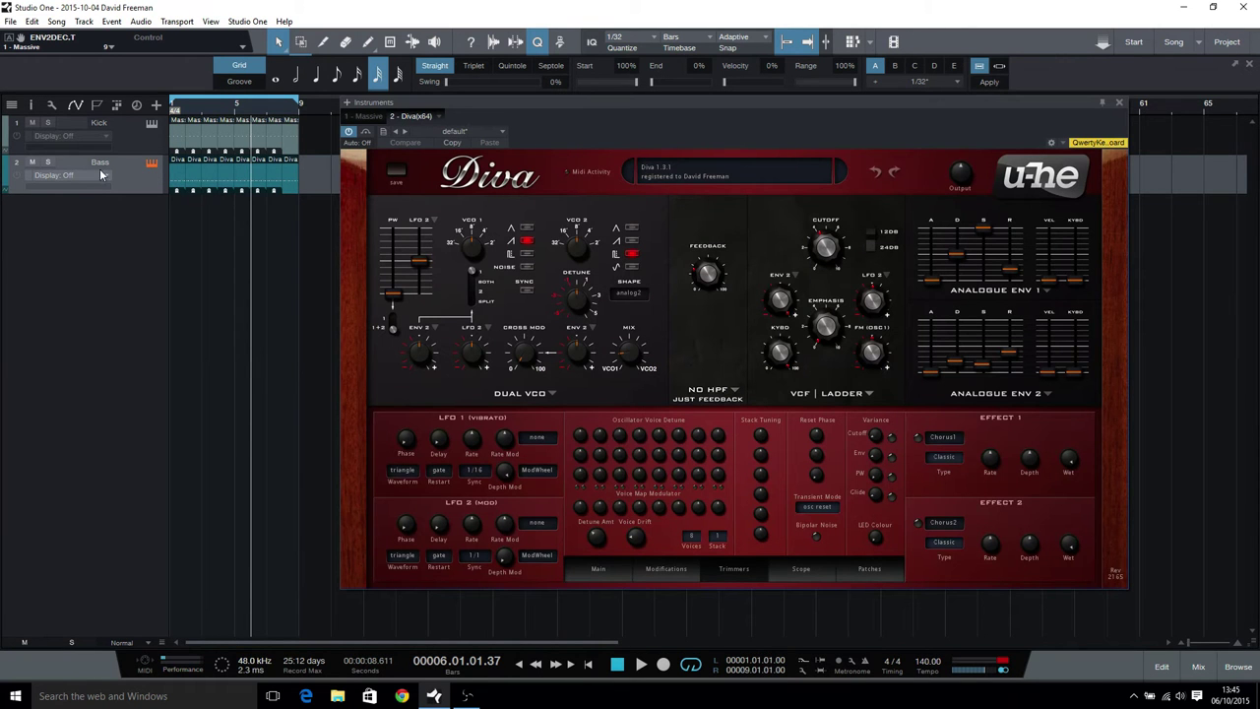
click(48, 164)
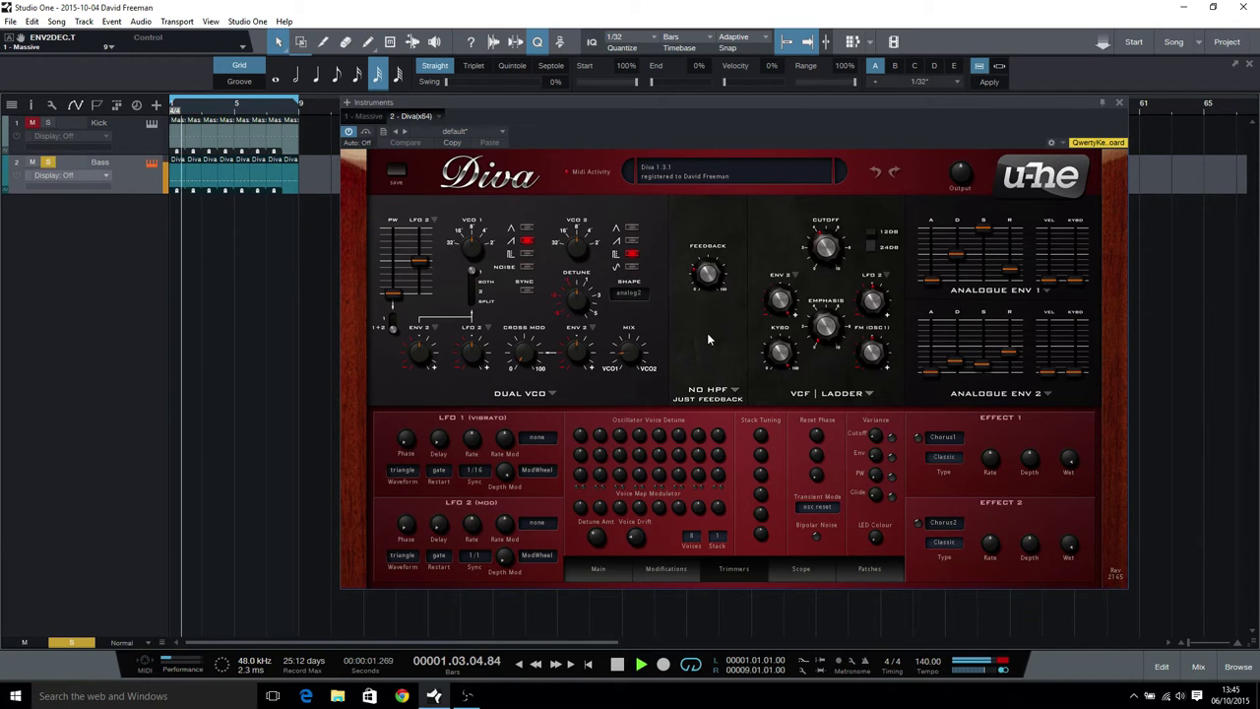
key(space)
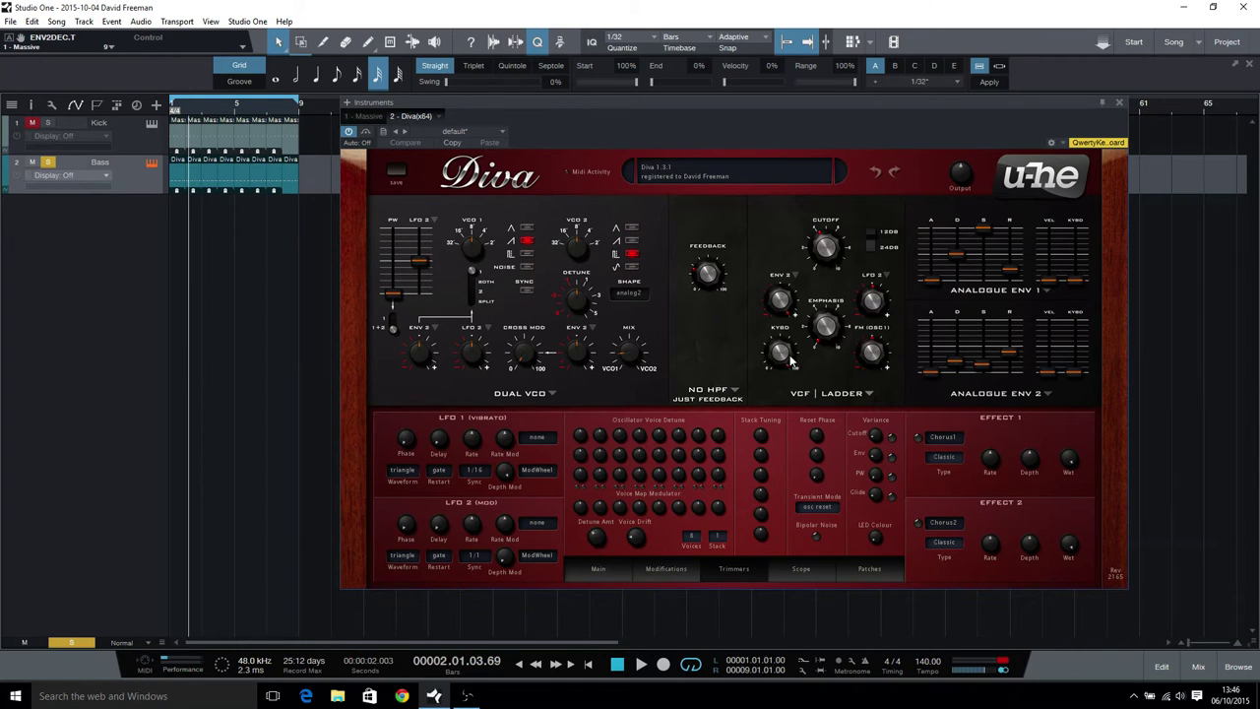
Step: Open the first Bass part in the note editor and audition several pitches on its piano keyboard
double_click(185, 182)
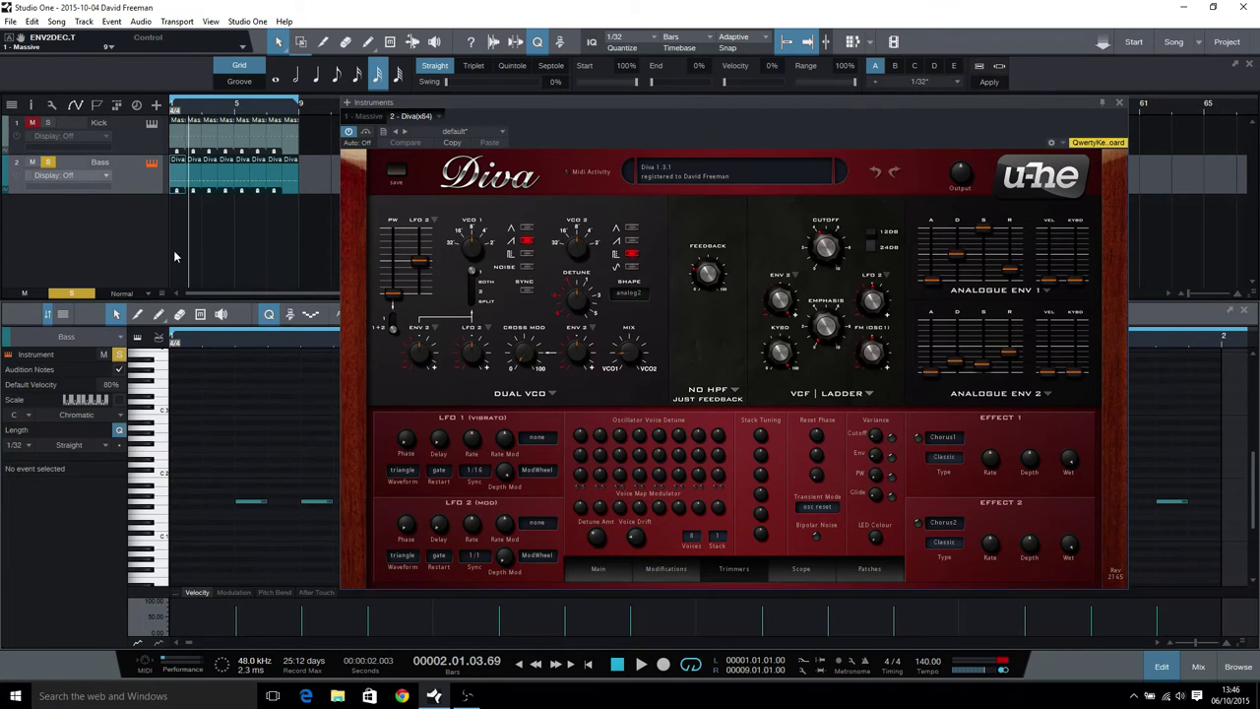
click(160, 432)
click(158, 399)
click(156, 463)
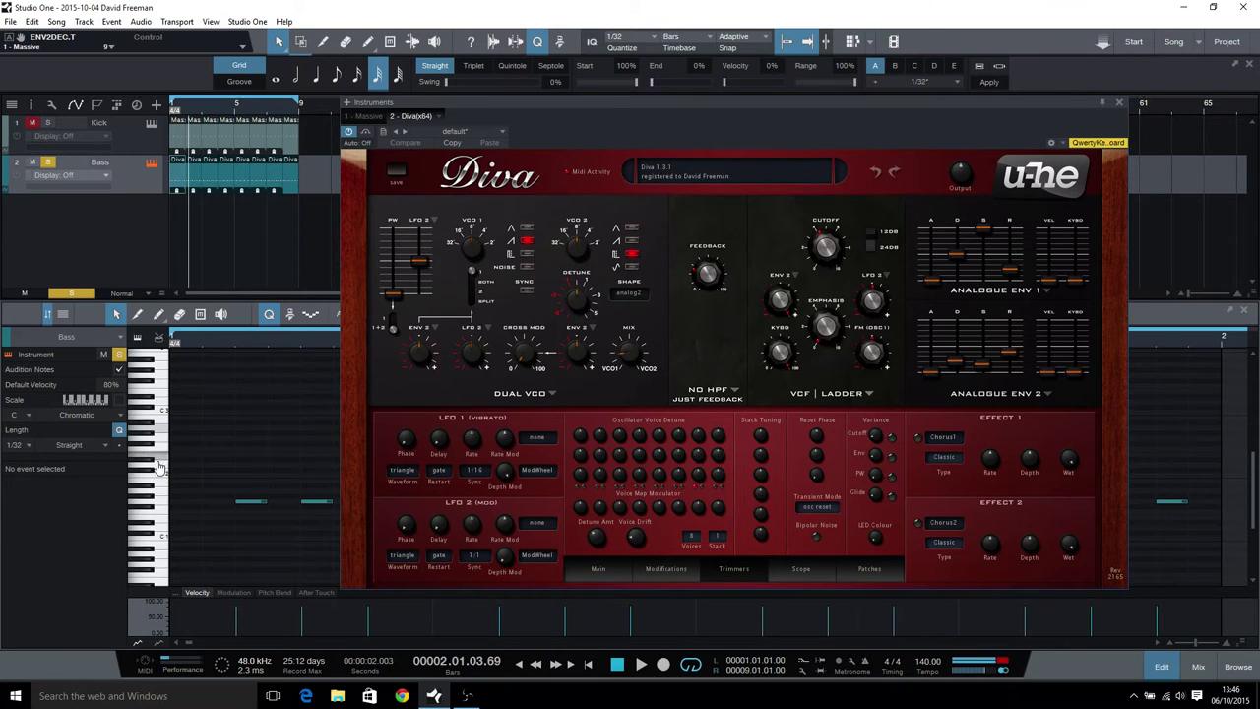
click(154, 526)
click(155, 568)
click(155, 538)
drag(154, 538, 166, 421)
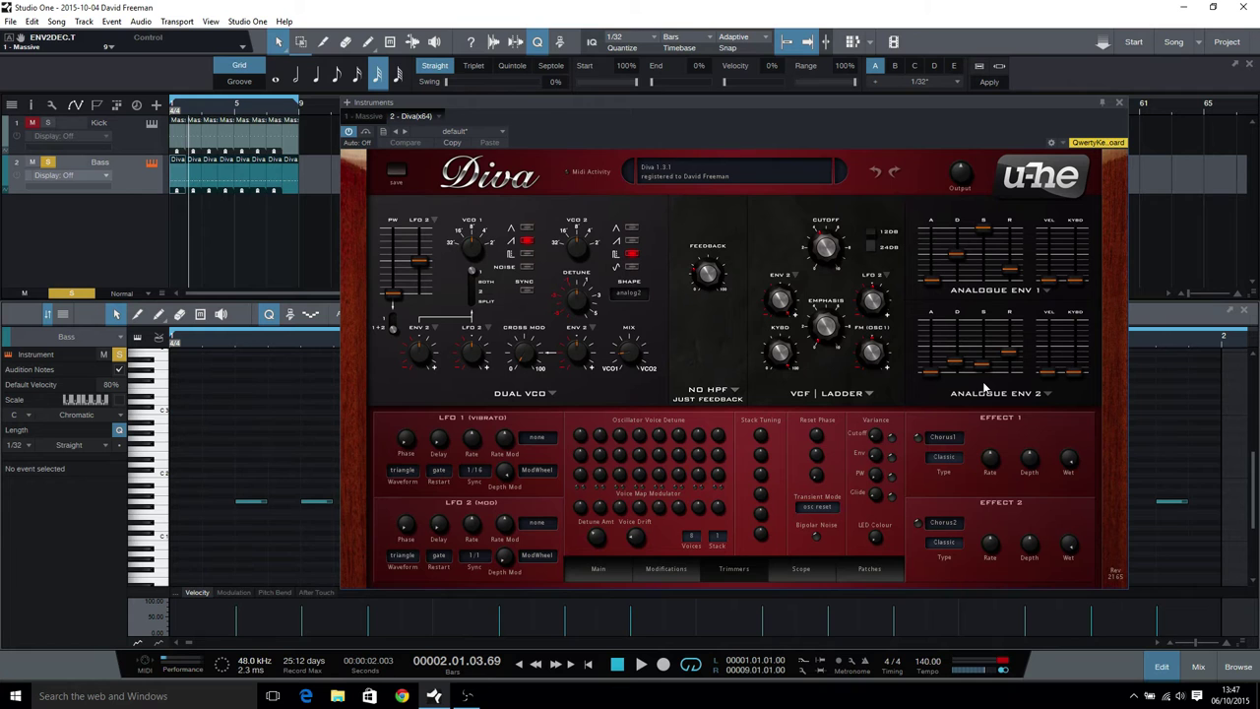
Step: Solo the Kick track alongside the Bass and, during playback, try envelope 2 sustain values of 59, 0 and 18 in Diva before settling on 12
click(47, 122)
key(space)
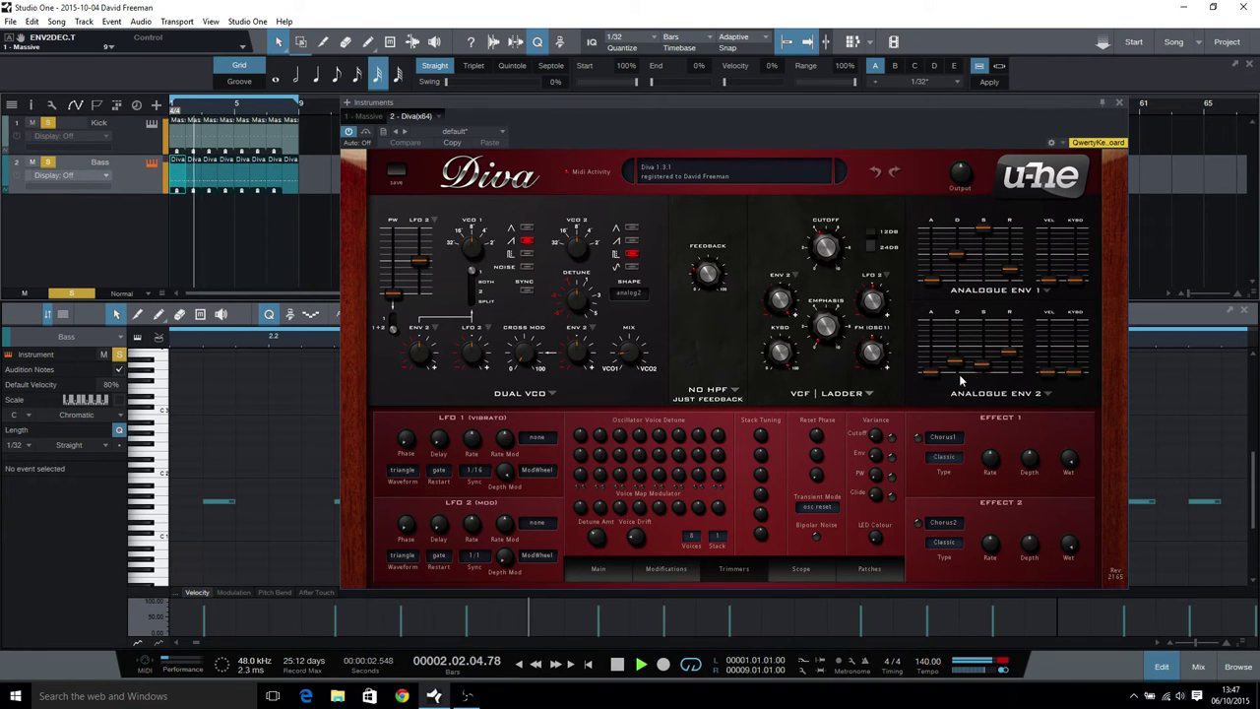
drag(991, 354, 992, 344)
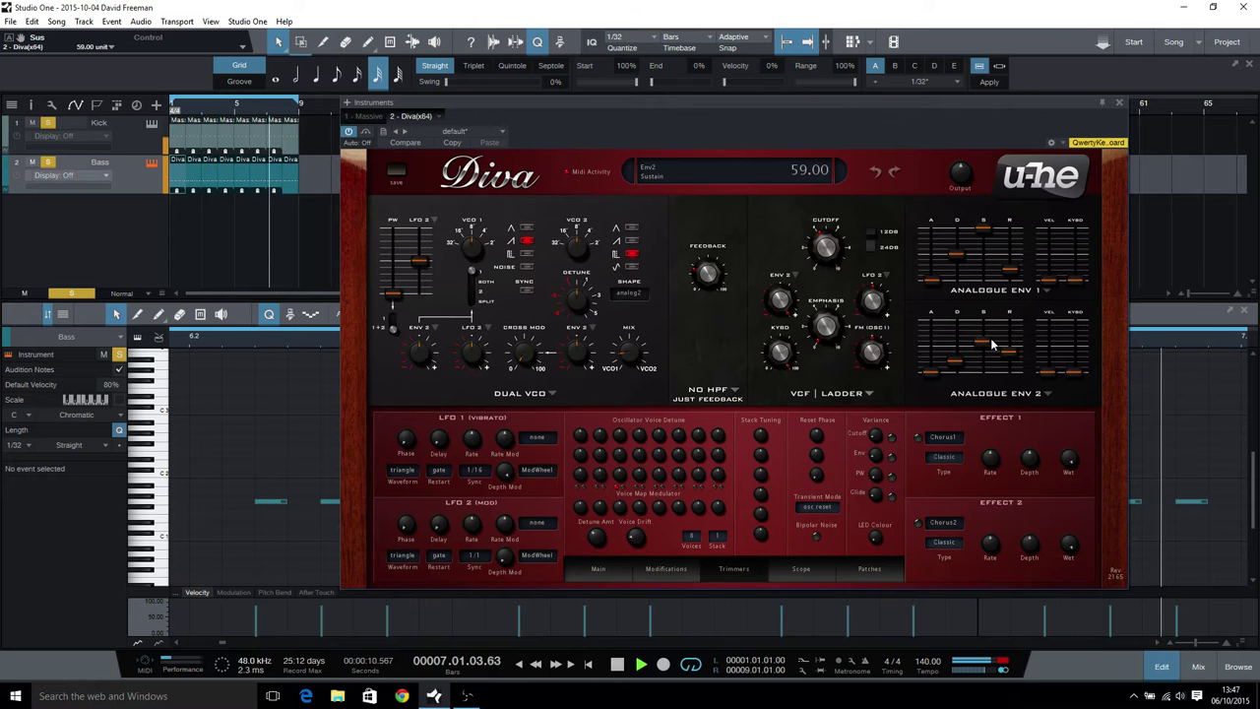
drag(993, 345, 996, 387)
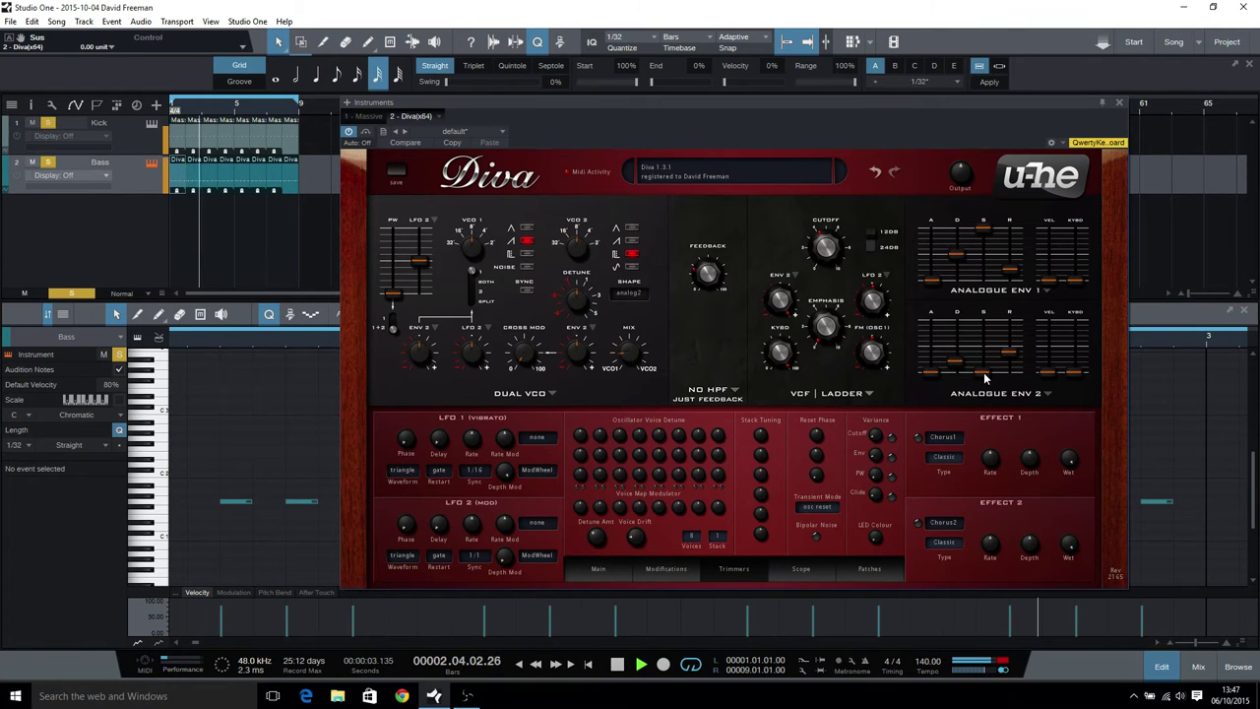
mouse_move(984, 377)
drag(985, 377, 990, 367)
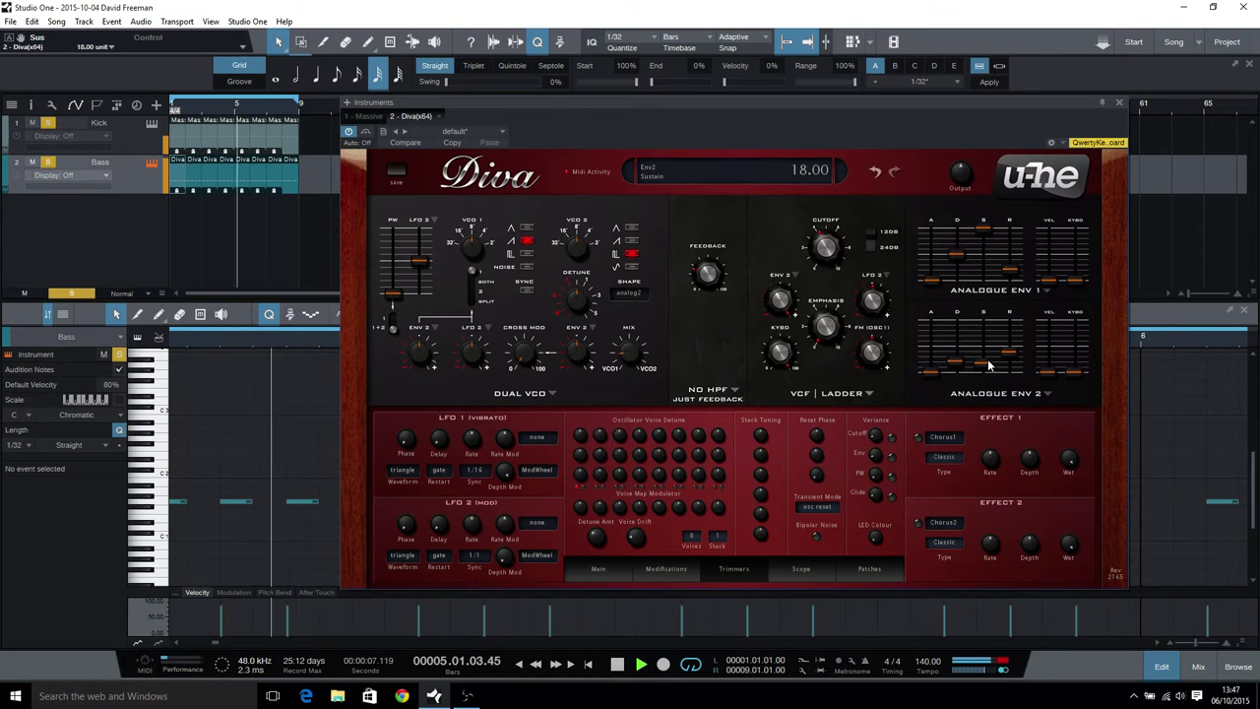
drag(990, 366, 985, 370)
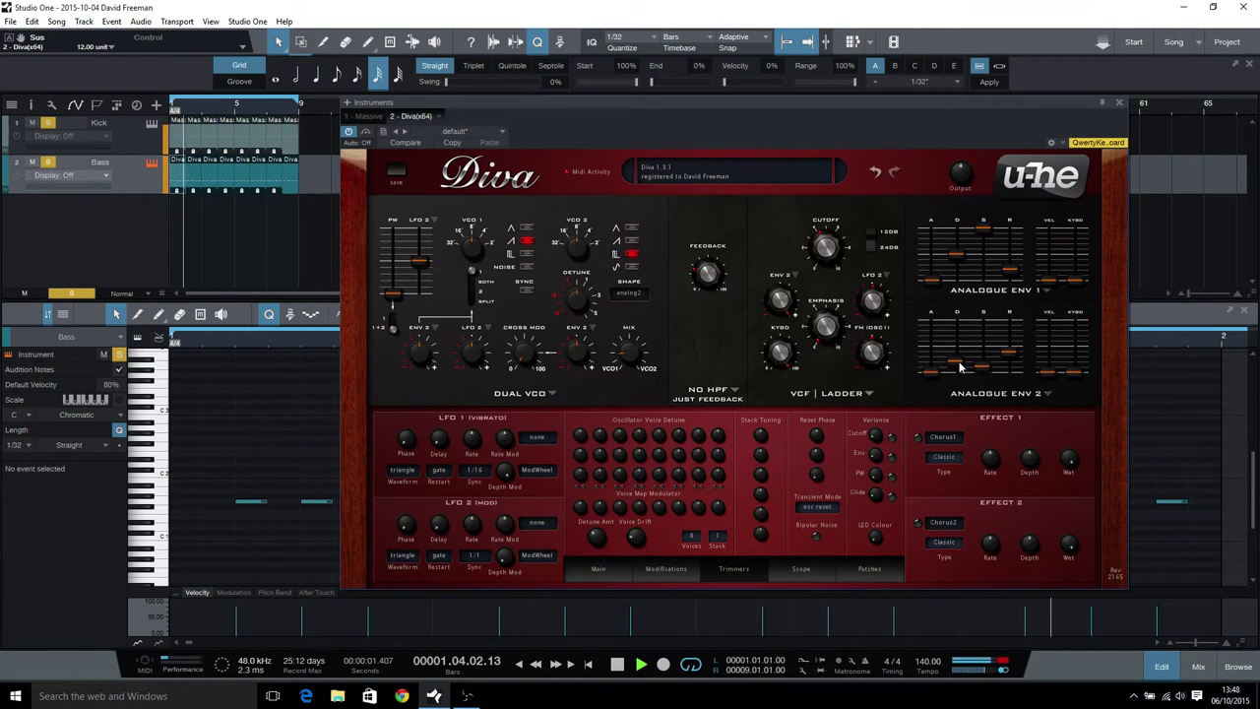
Step: Try a decay of 50 for Diva's envelope 2, set it to 22 and stop playback
drag(960, 366, 966, 348)
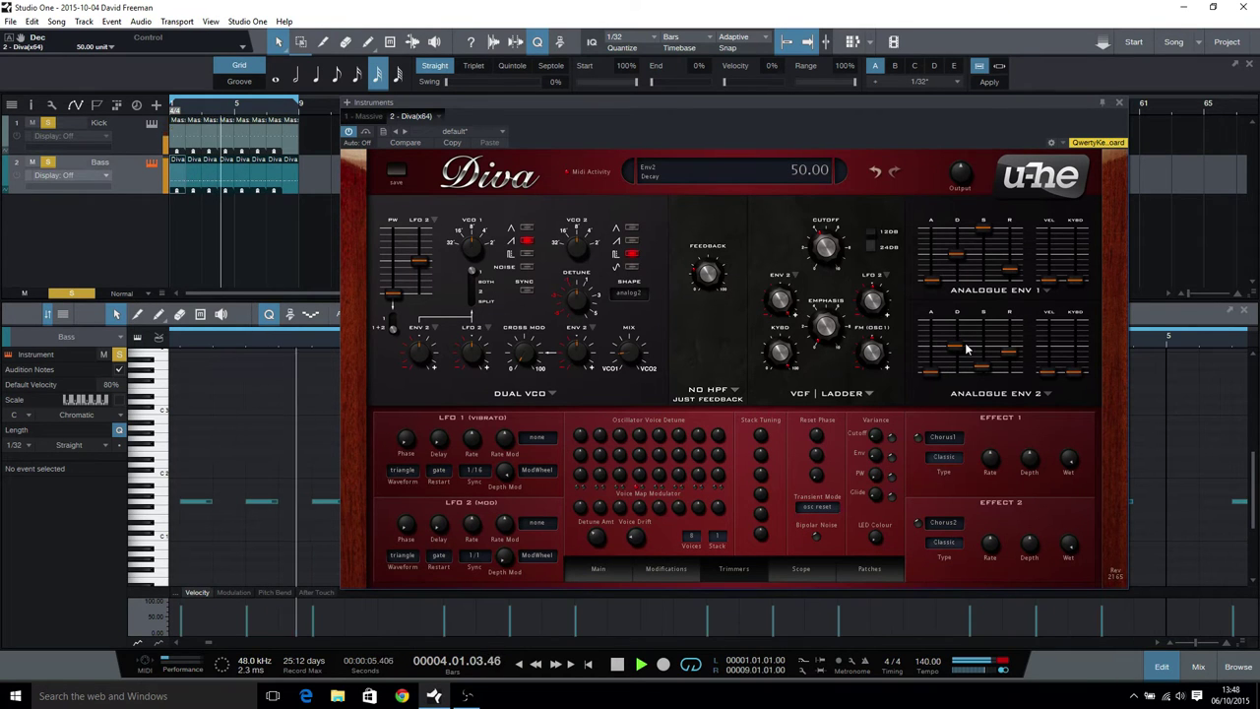
drag(966, 348, 967, 364)
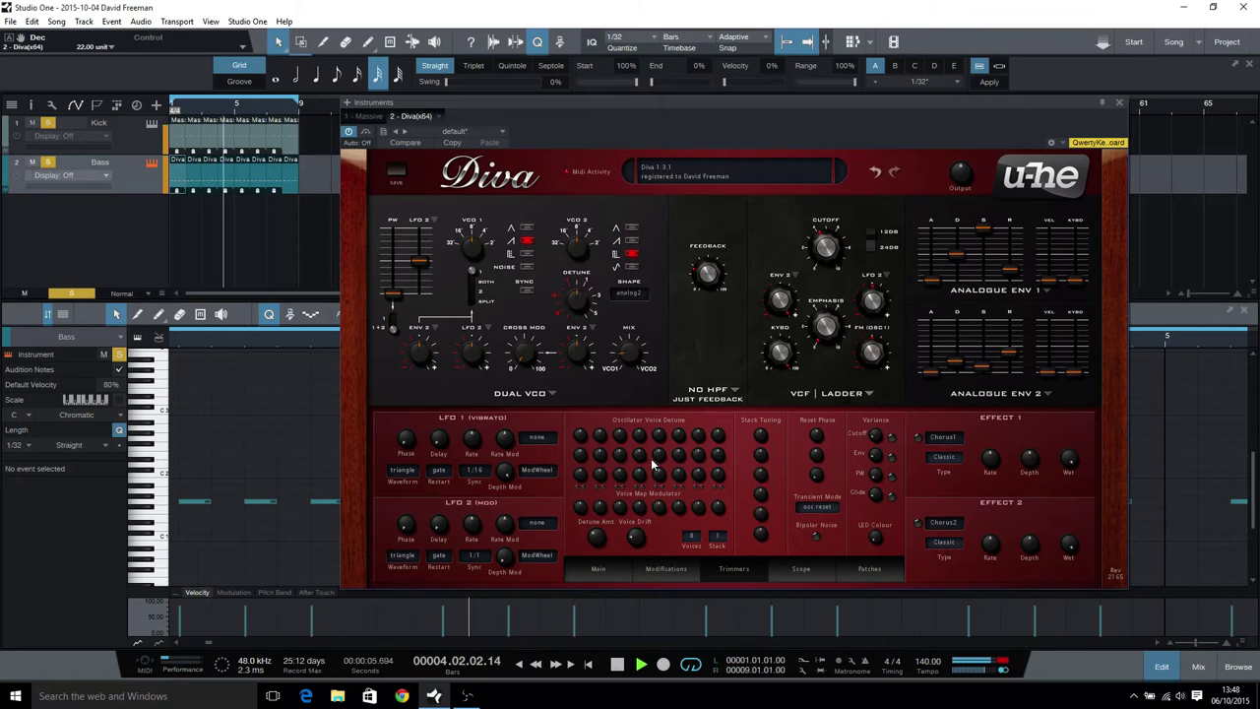
key(space)
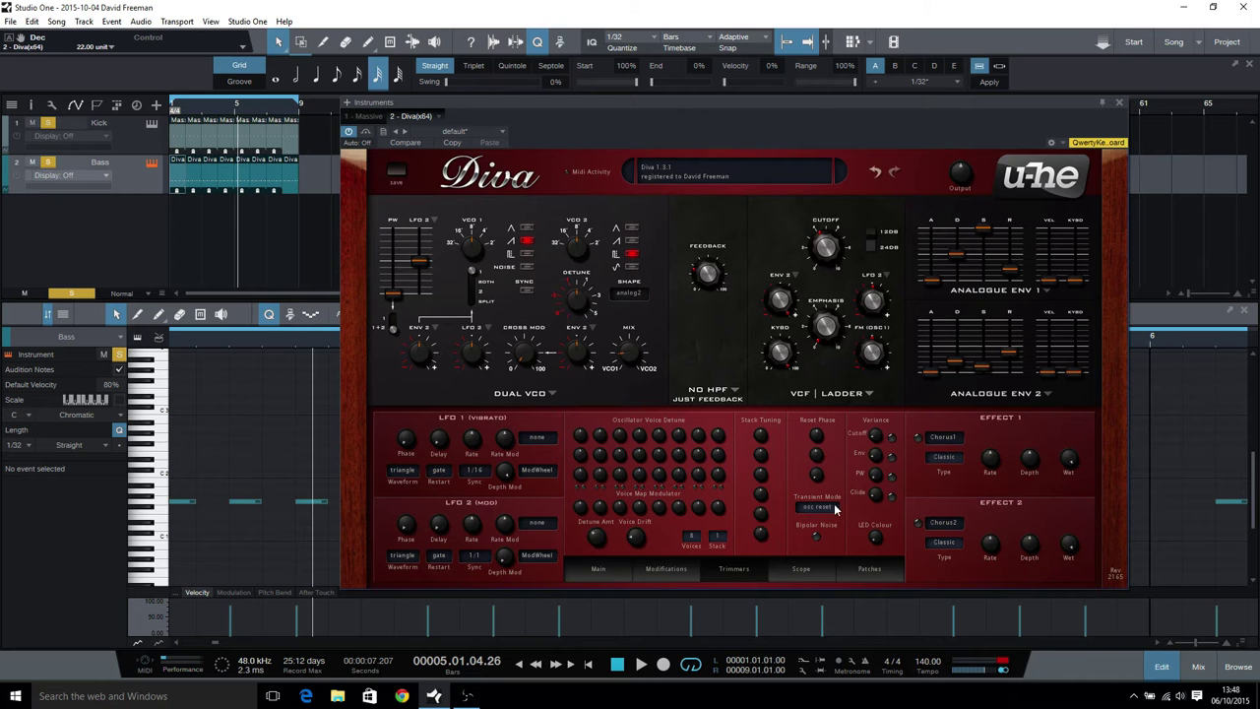
Step: Review Diva's transient mode options, modulation modifications and main settings, toggling Multicore off and back on
click(821, 514)
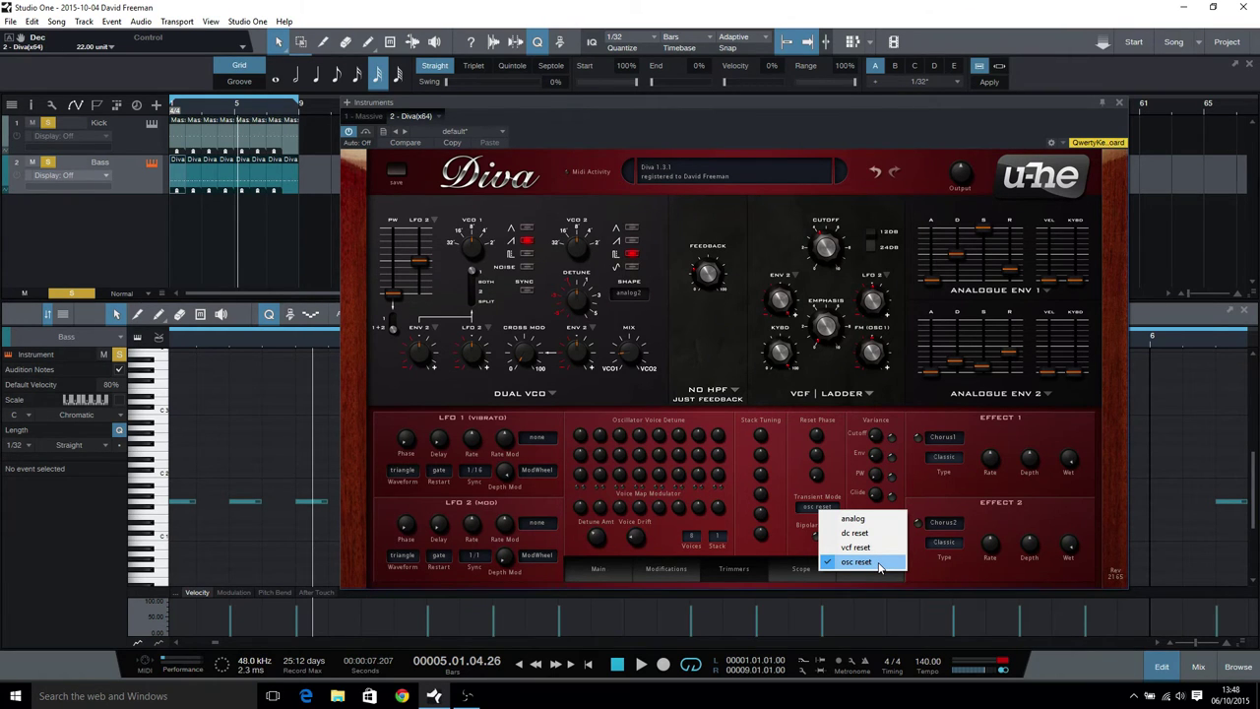
click(803, 463)
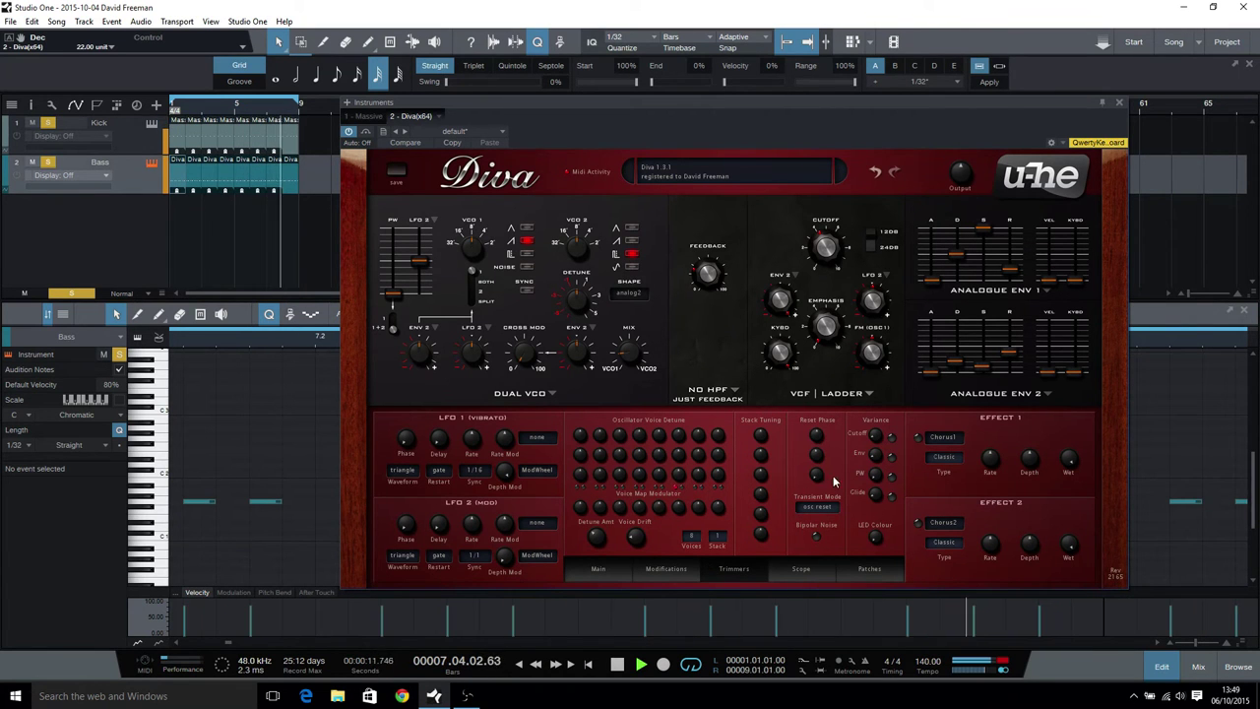
click(678, 571)
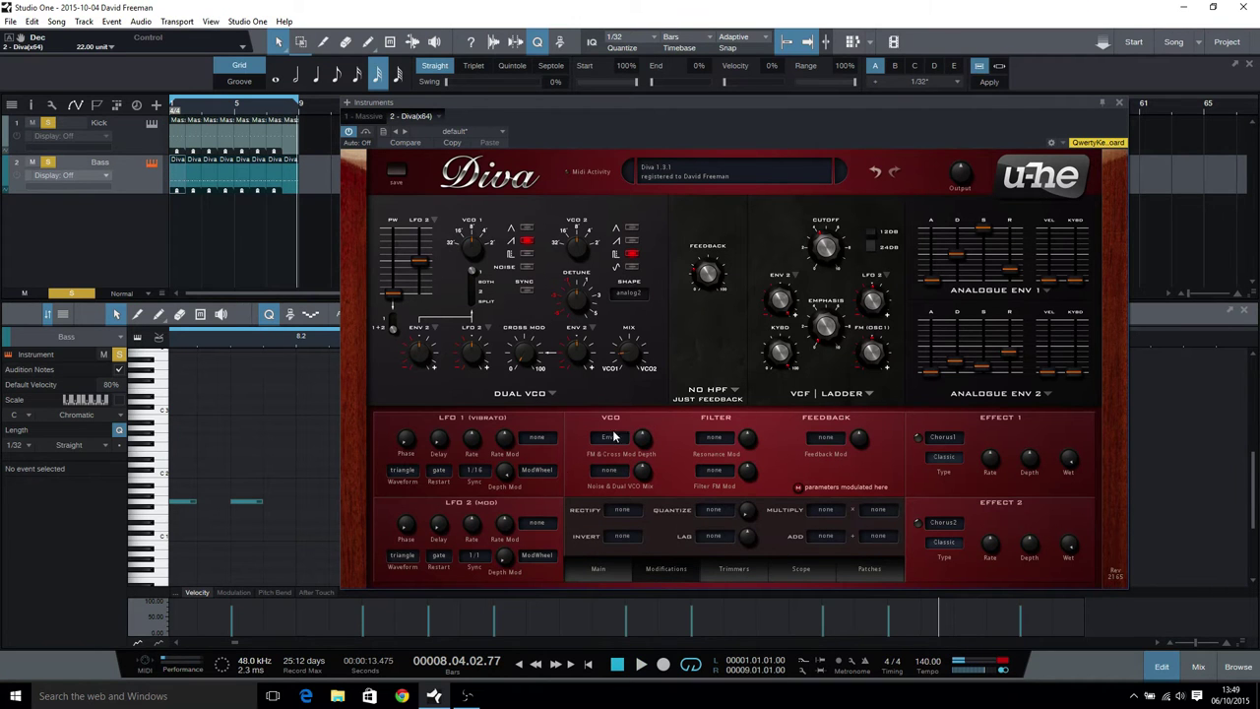
click(601, 570)
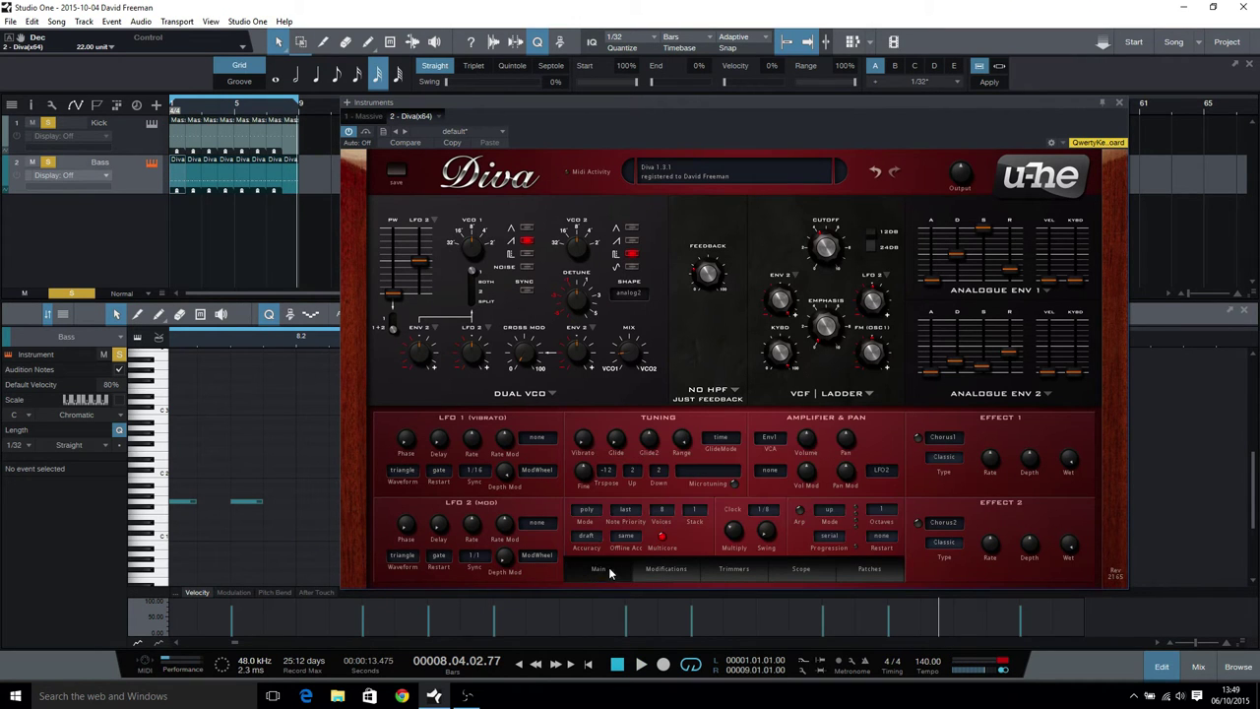
click(664, 538)
click(659, 536)
Step: Set the emphasis of Diva's ladder filter to 0, close the synth editor and play the loop briefly
drag(833, 329, 763, 269)
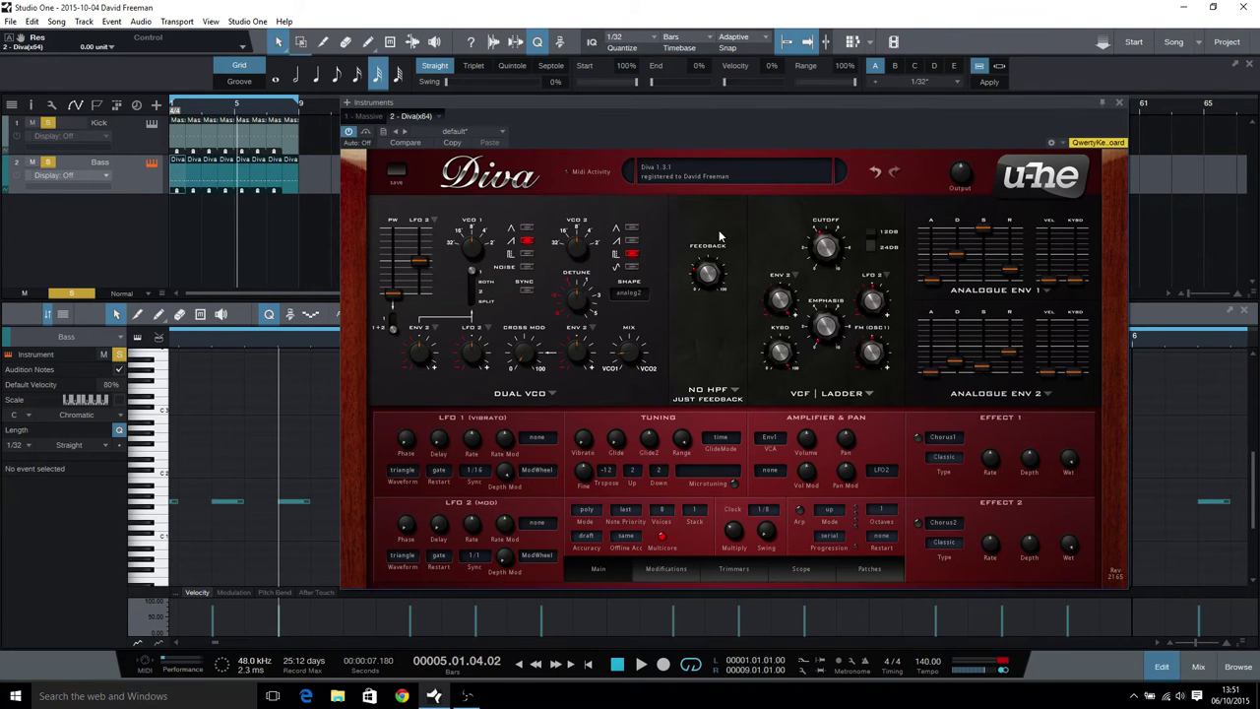
click(1121, 105)
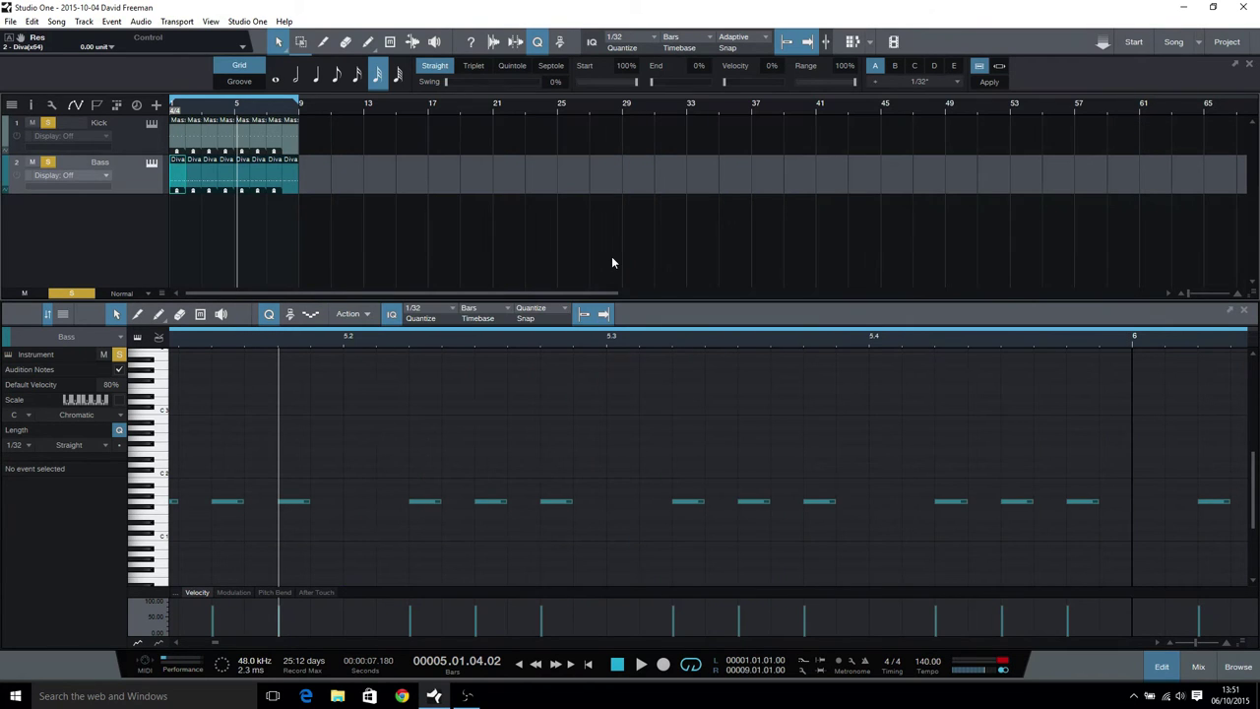
key(space)
key(space)
Step: Show the mixer, collapse the Kick channel's inserts and inspect the low-cut curve in the Bass channel's Pro EQ
key(F3)
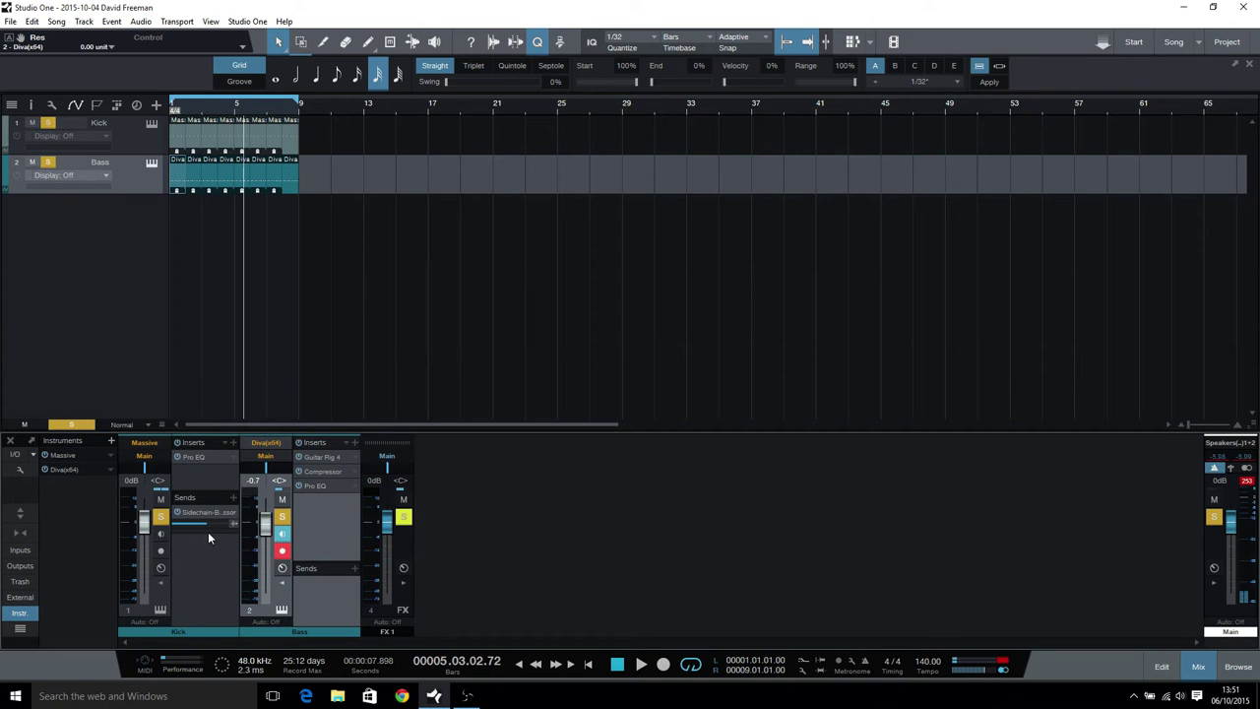
click(161, 585)
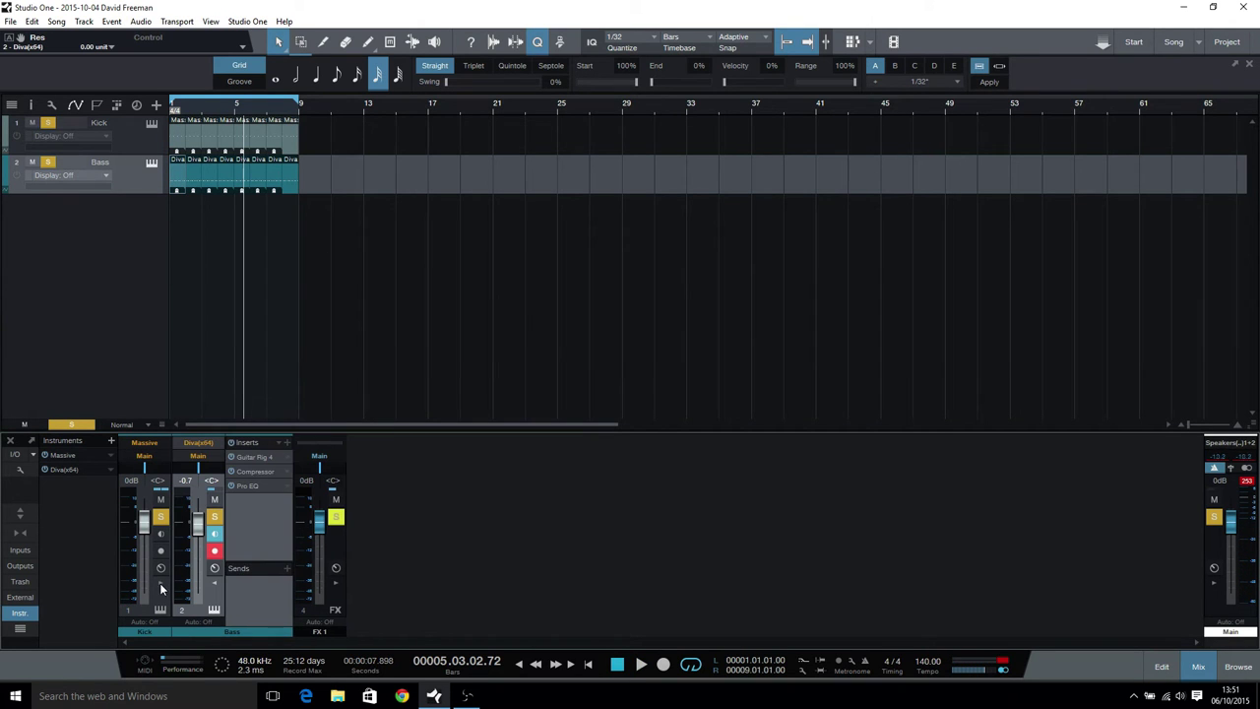
click(260, 485)
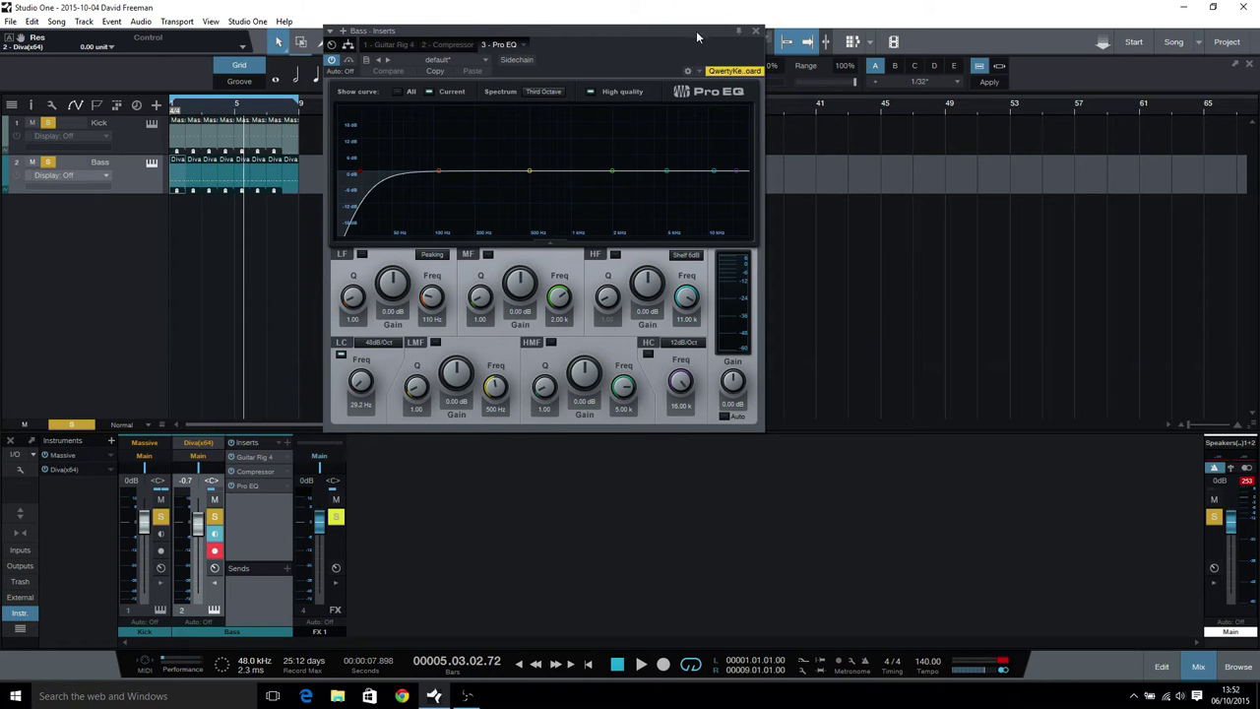
click(756, 35)
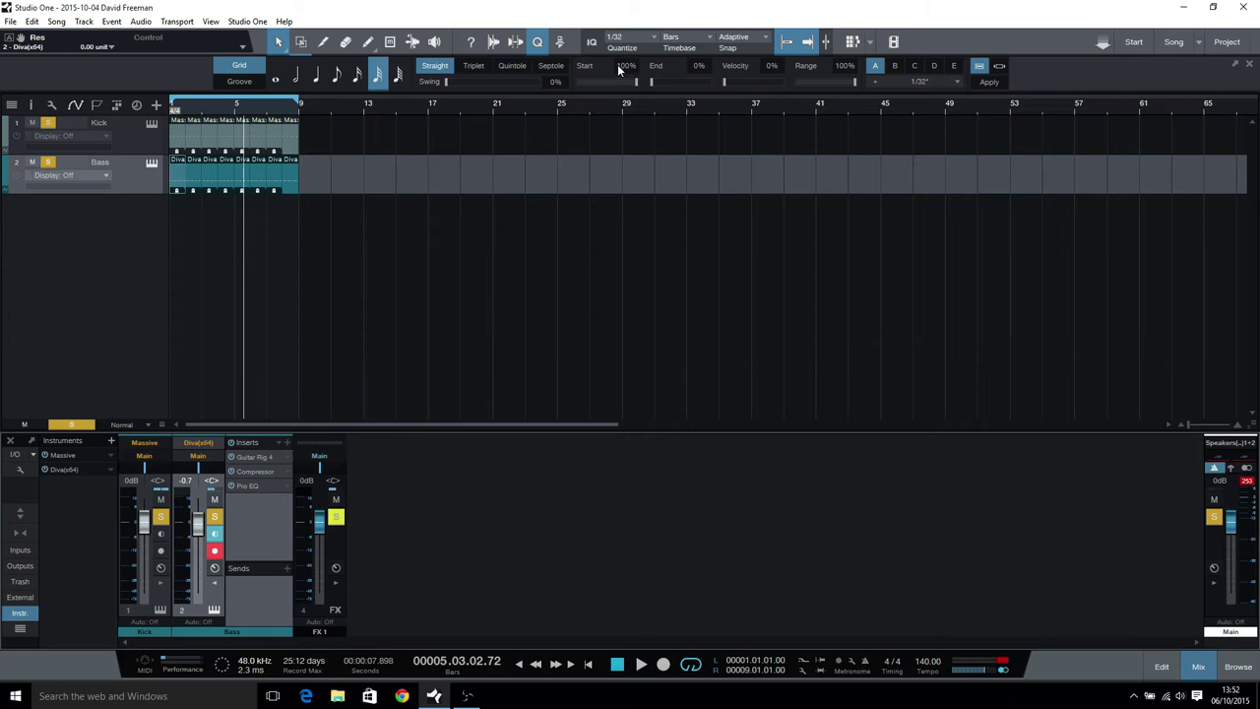
Step: Open Guitar Rig 4 on the Bass channel and examine its rack of splits, Bass Pro amp, matched cabinet and shelving equalizer
click(266, 457)
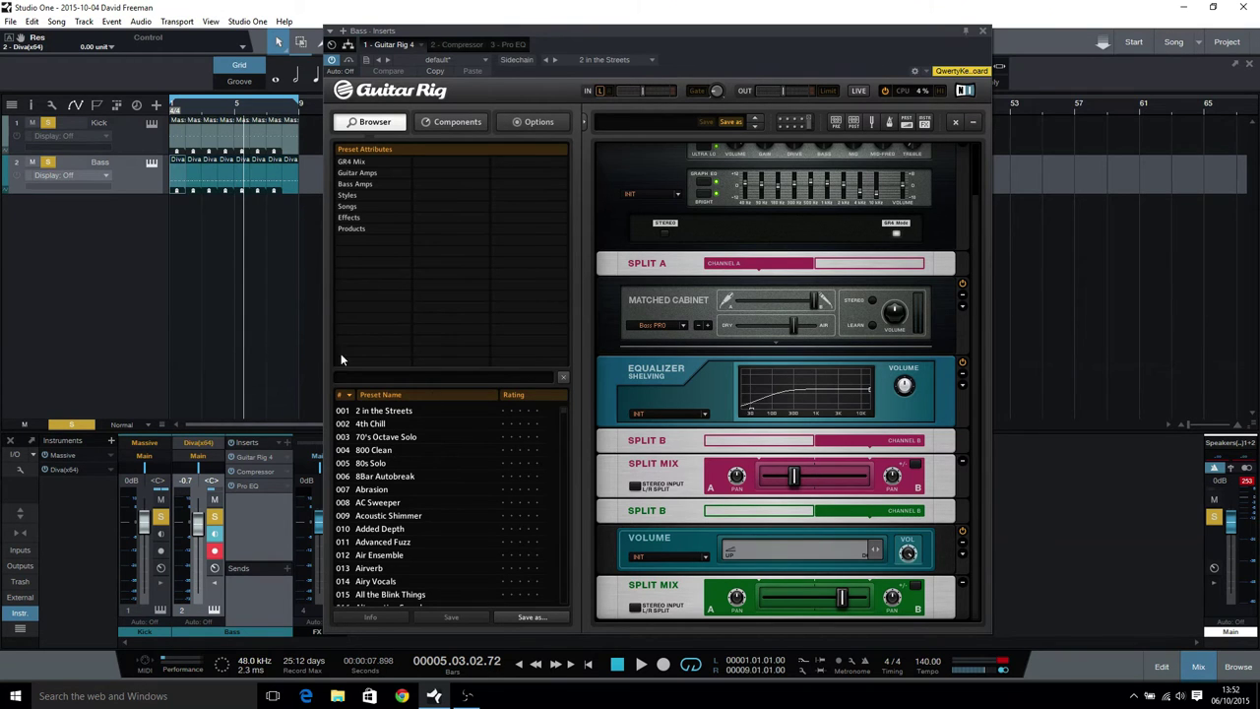
scroll(967, 174, up, 2)
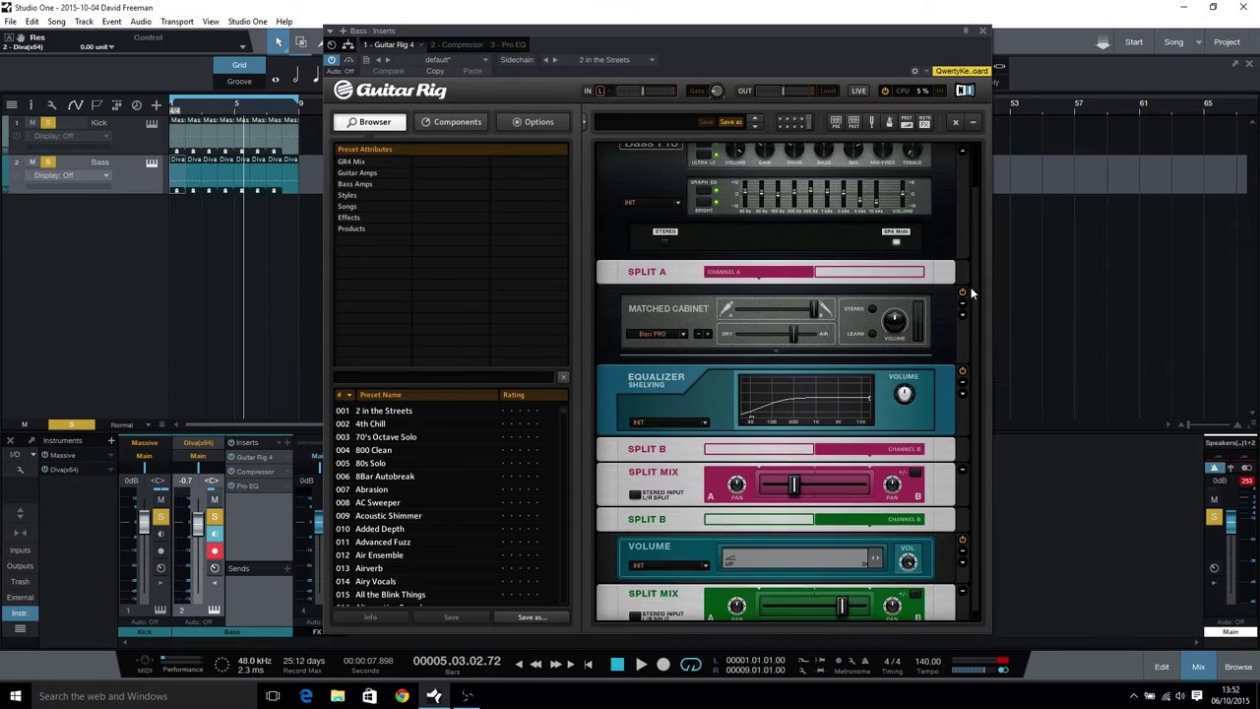
scroll(965, 185, down, 2)
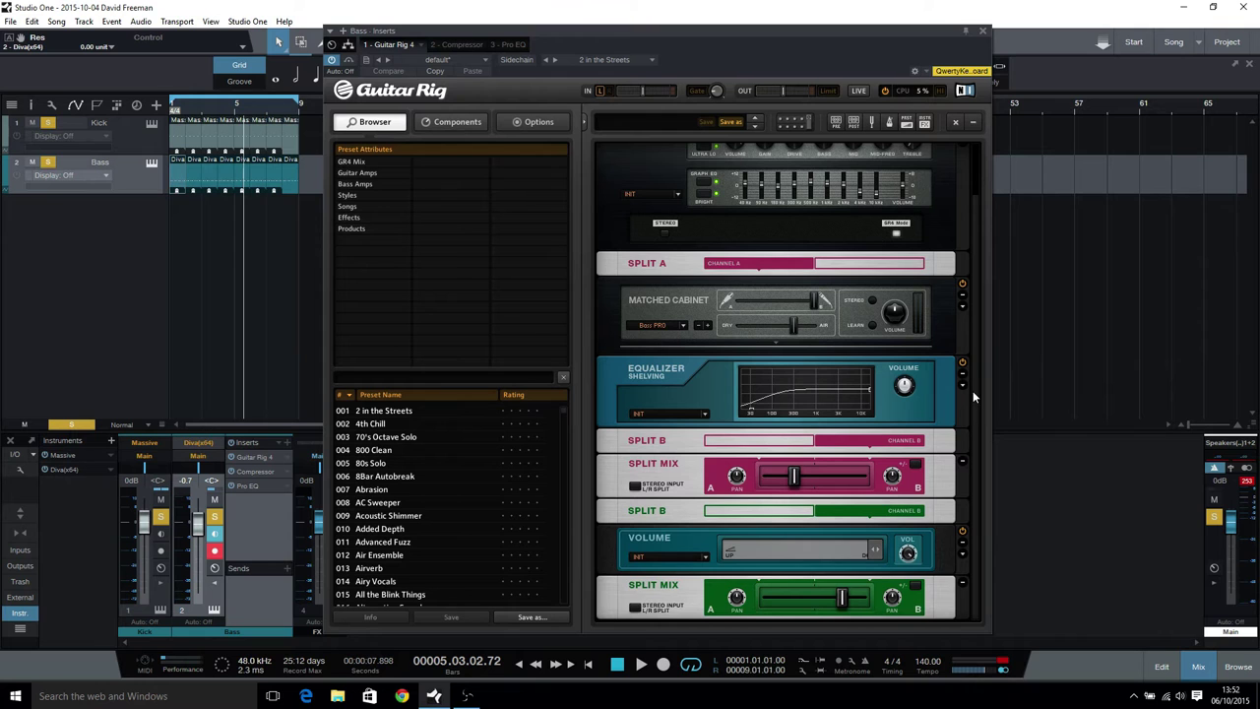
scroll(976, 379, up, 2)
scroll(980, 320, down, 2)
scroll(974, 529, up, 2)
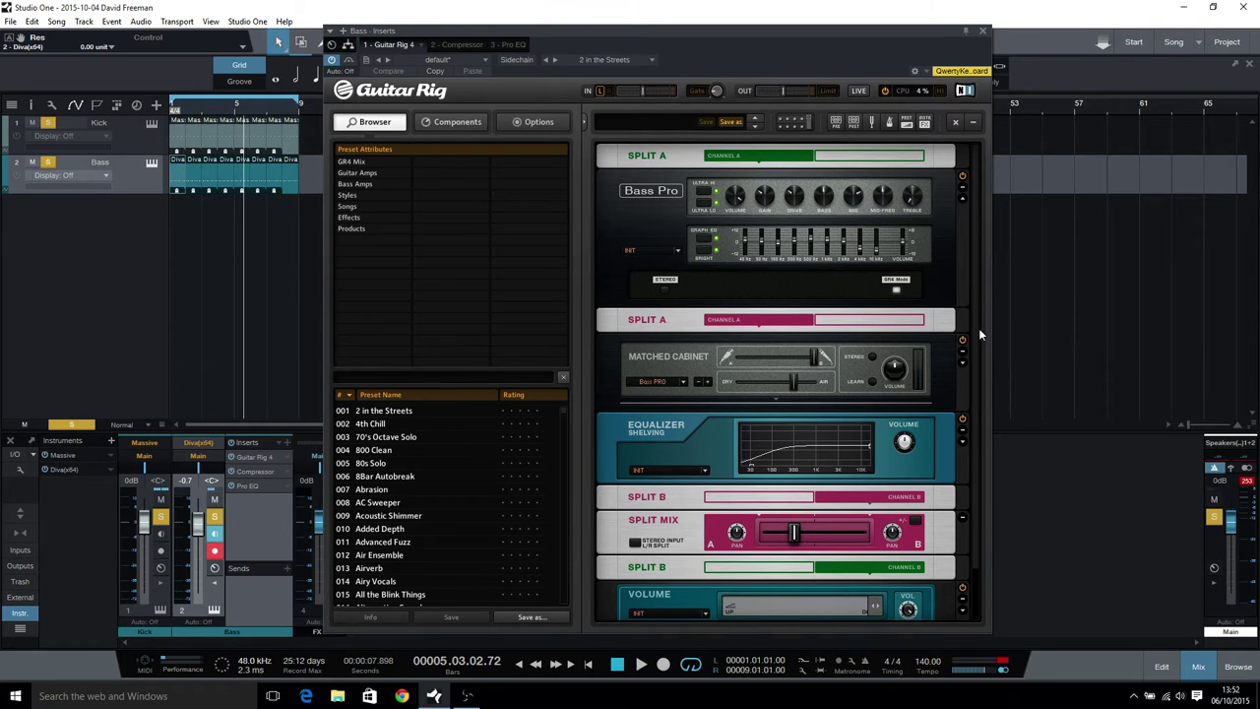
scroll(976, 325, down, 2)
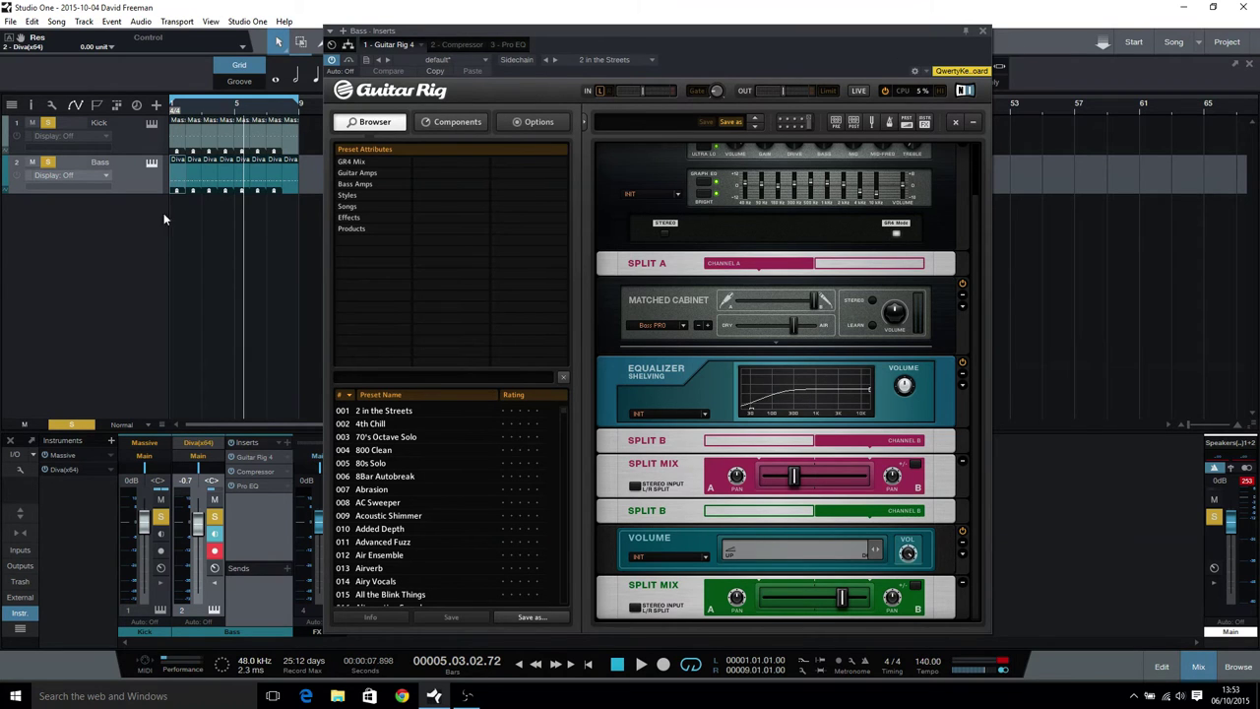
Step: Switch the track solos so that only the Bass track is soloed and the Kick is silenced
click(48, 162)
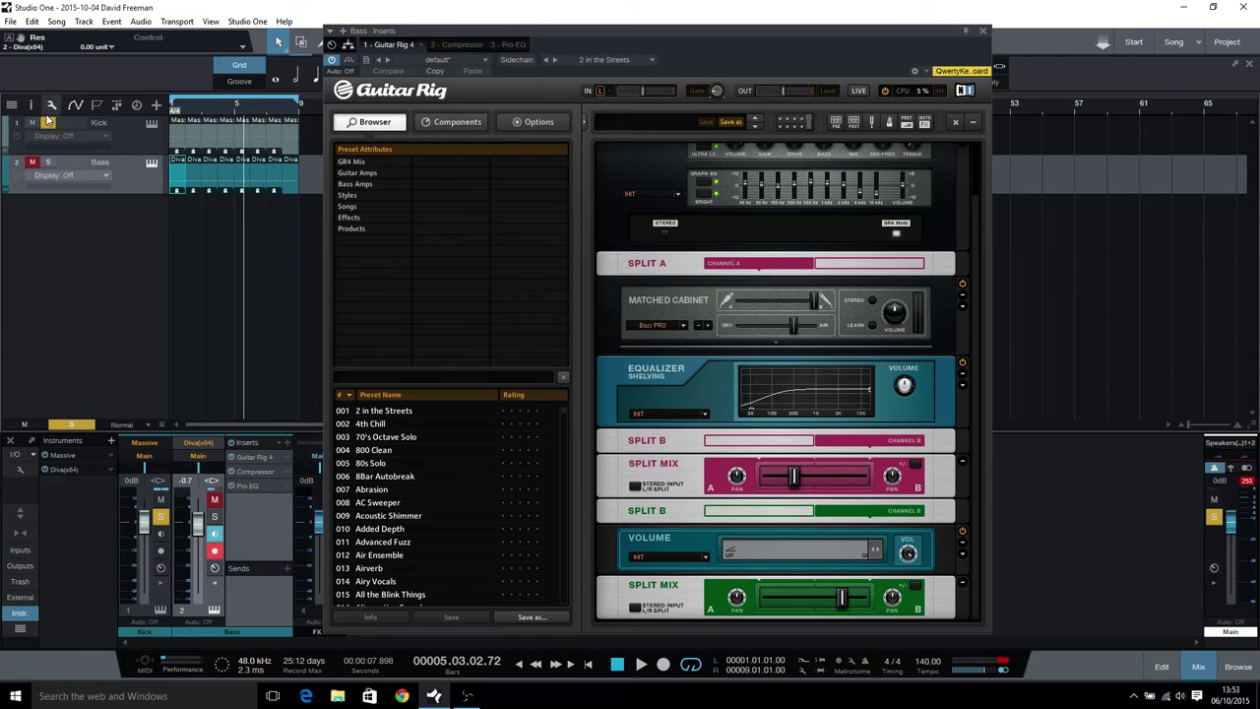
click(51, 104)
click(48, 122)
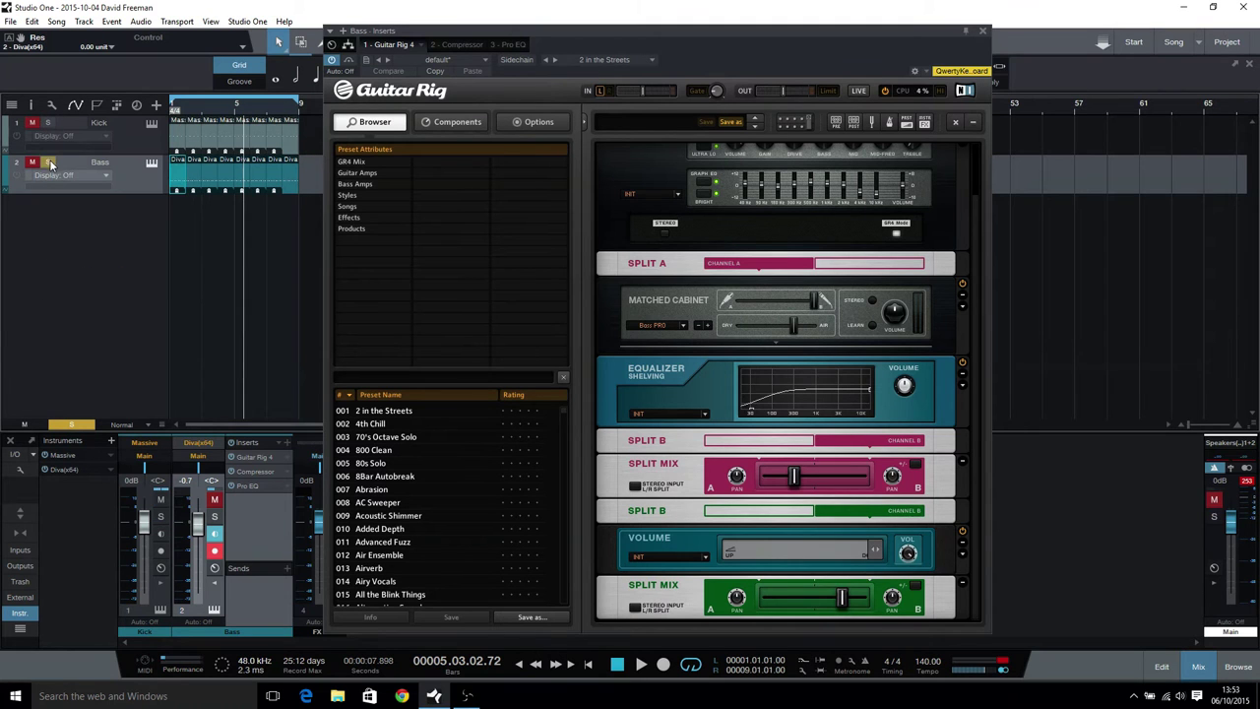
click(48, 163)
click(47, 122)
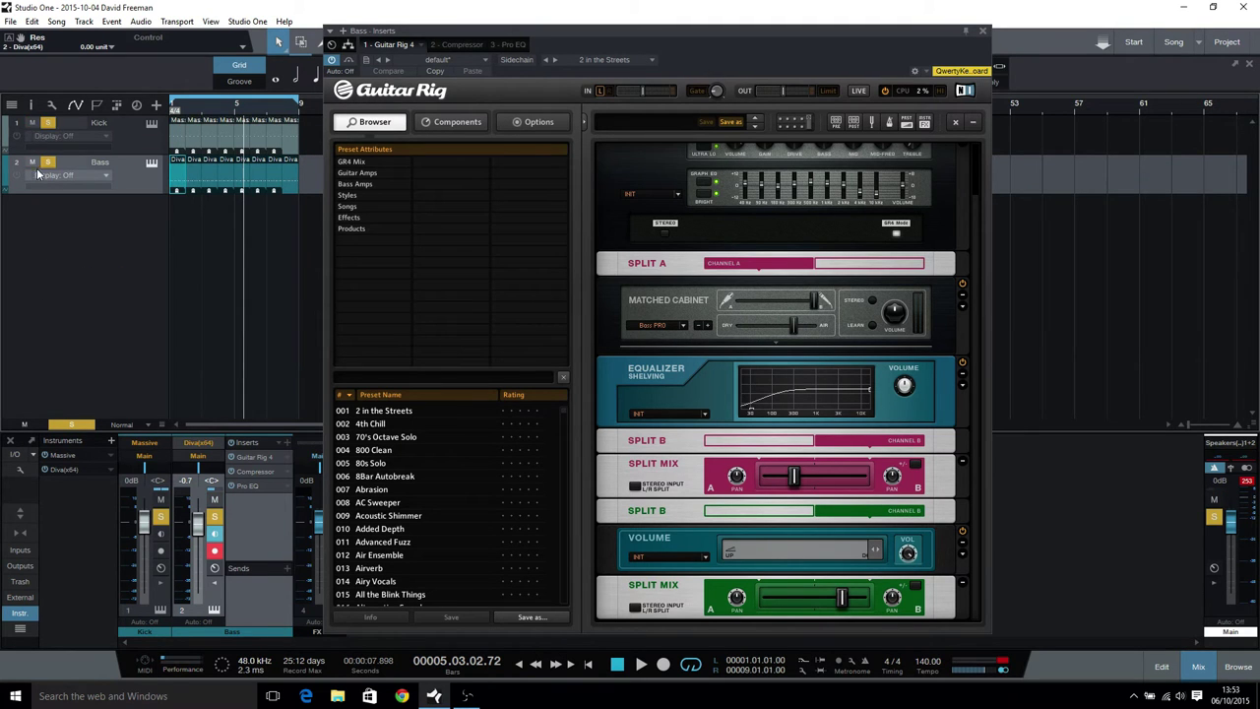
click(47, 162)
click(47, 162)
click(47, 122)
click(47, 162)
click(47, 162)
Step: Play the soloed Bass loop and look through the Guitar Rig rack while it runs
key(space)
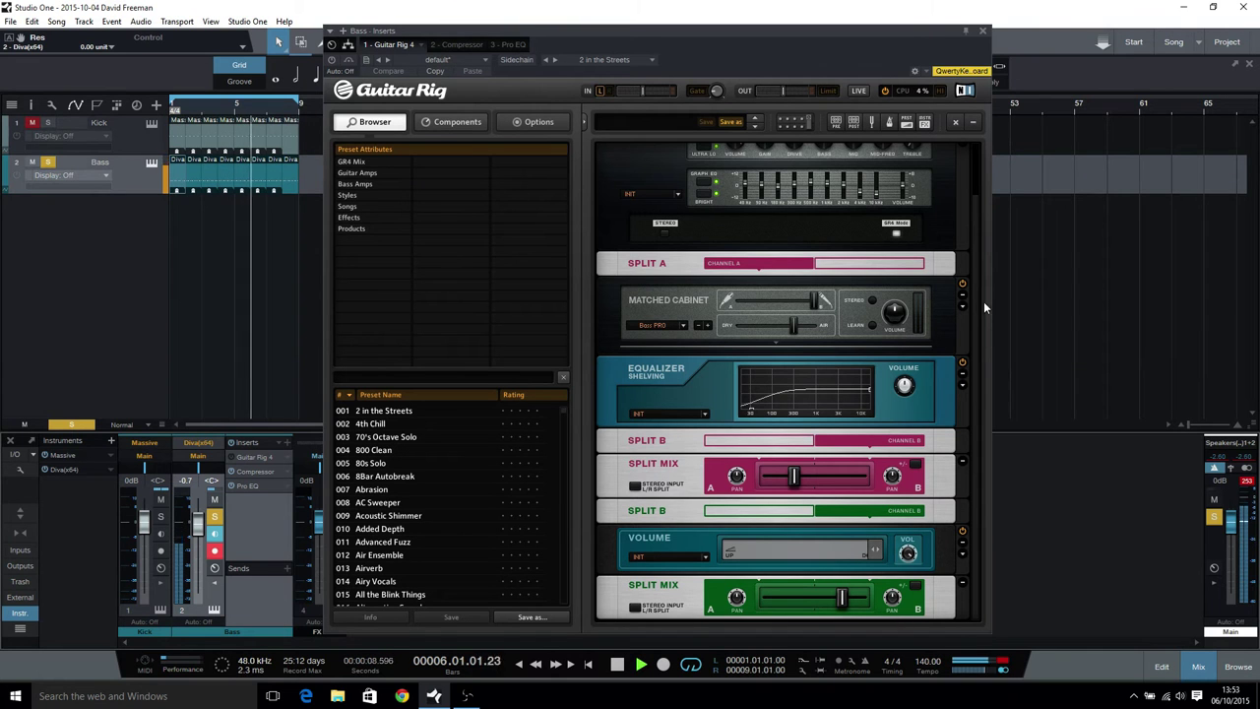
scroll(984, 249, up, 1)
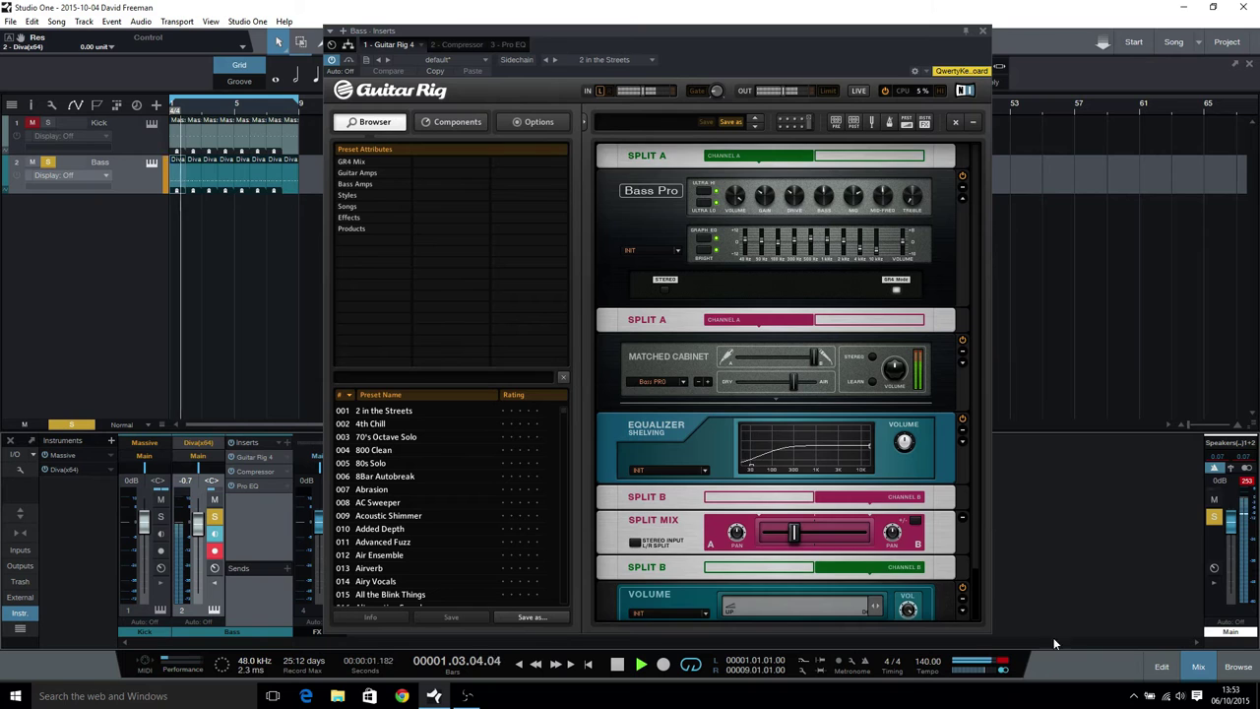
scroll(945, 449, down, 1)
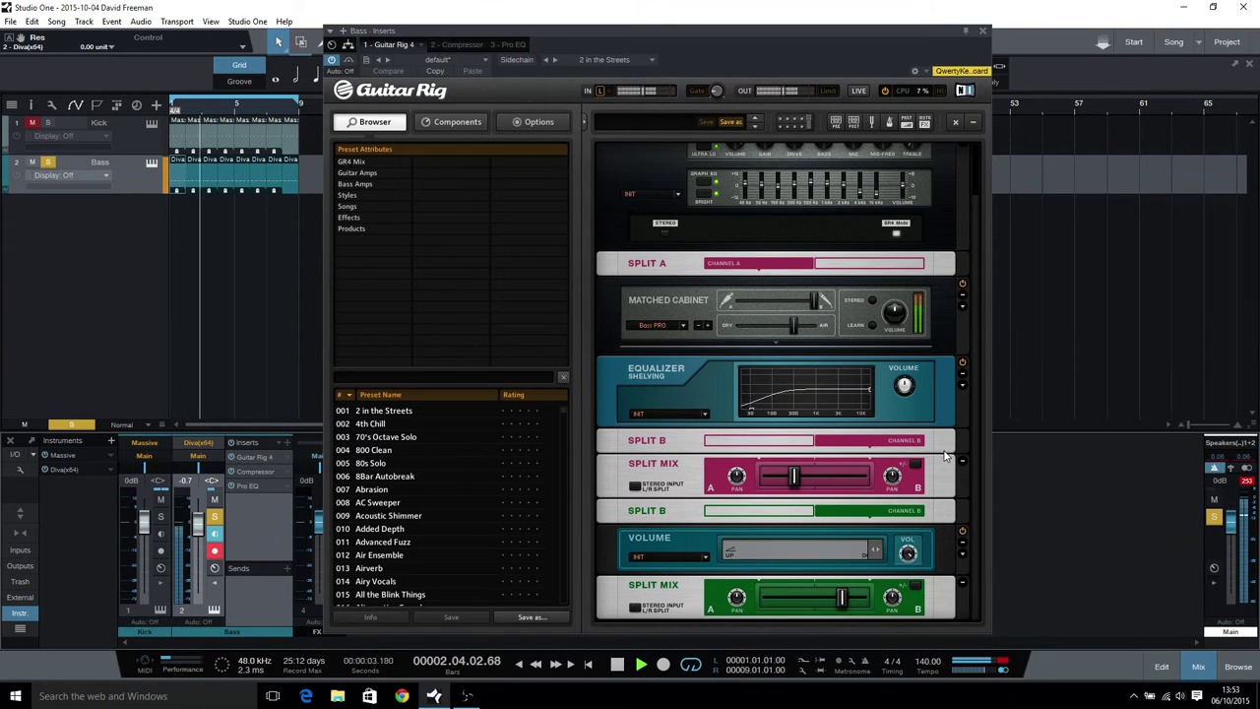
Step: Look over the Guitar Rig rack from the Bass Pro amp downwards and select the Matched Cabinet module
scroll(930, 451, up, 1)
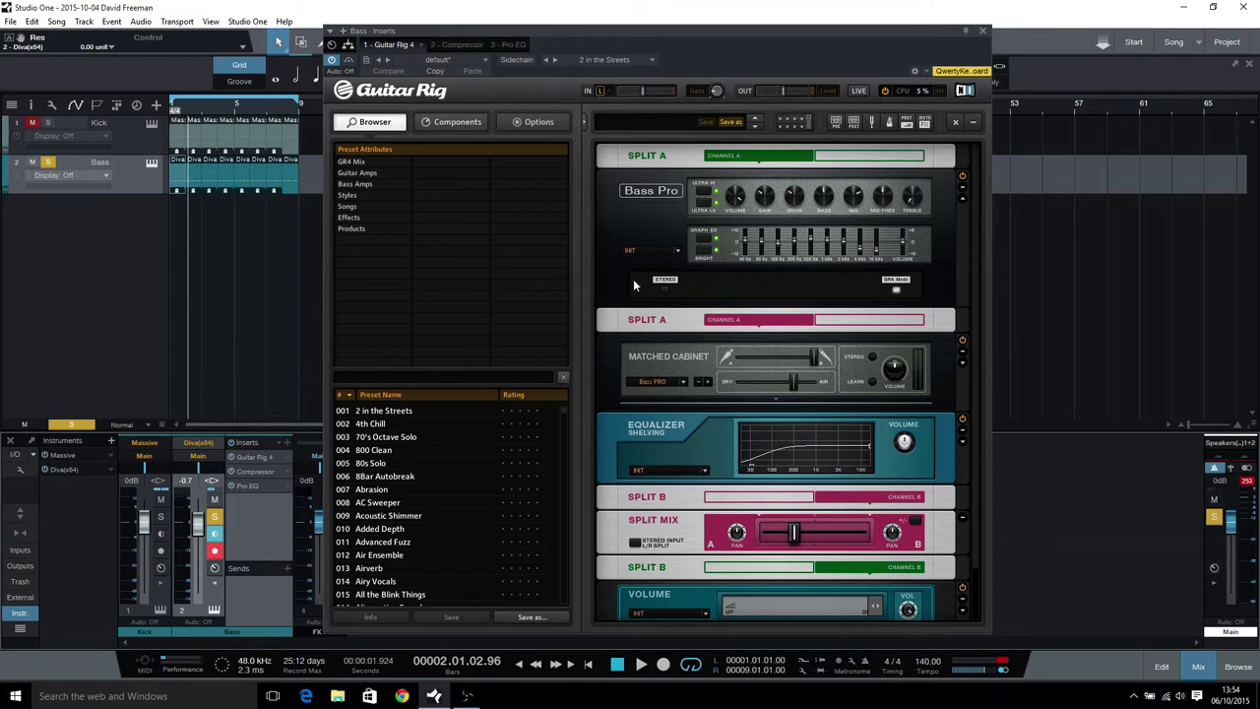
scroll(945, 289, down, 1)
click(948, 321)
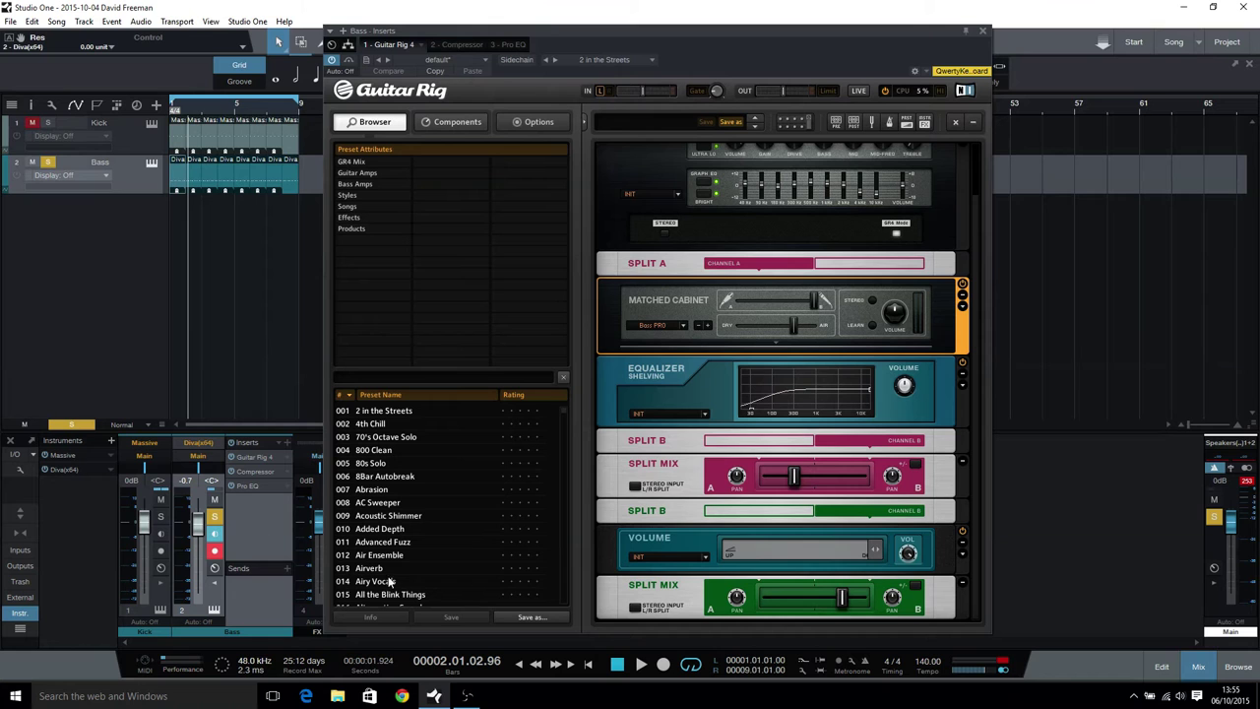
Step: Play the Bass loop, sweep the final Split Mix crossfade fully to each side and set it to 25:75
key(space)
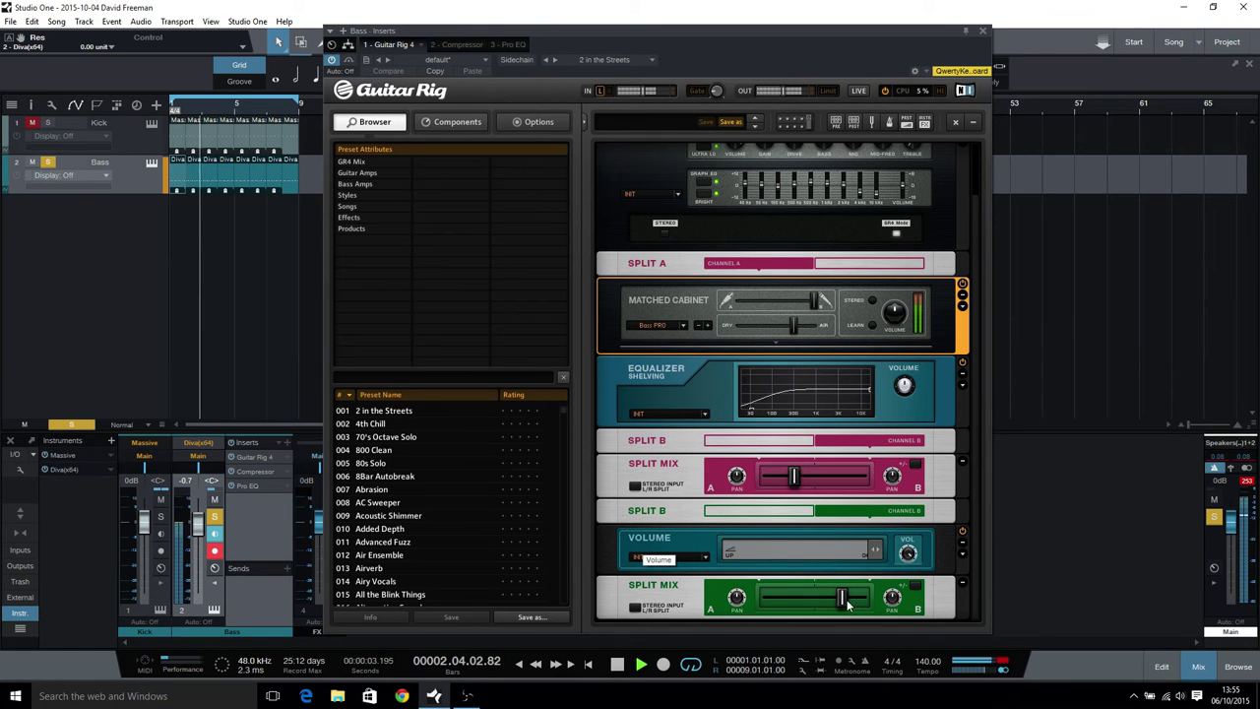
drag(845, 598, 893, 597)
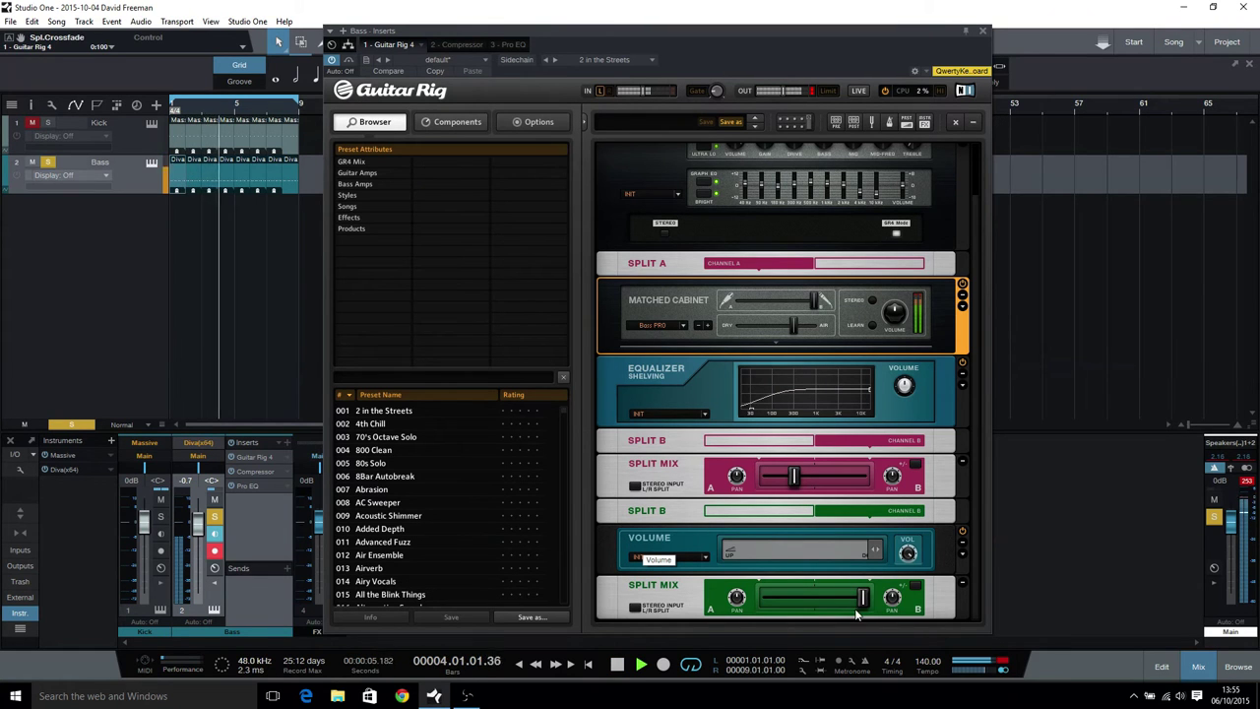
drag(864, 609, 667, 617)
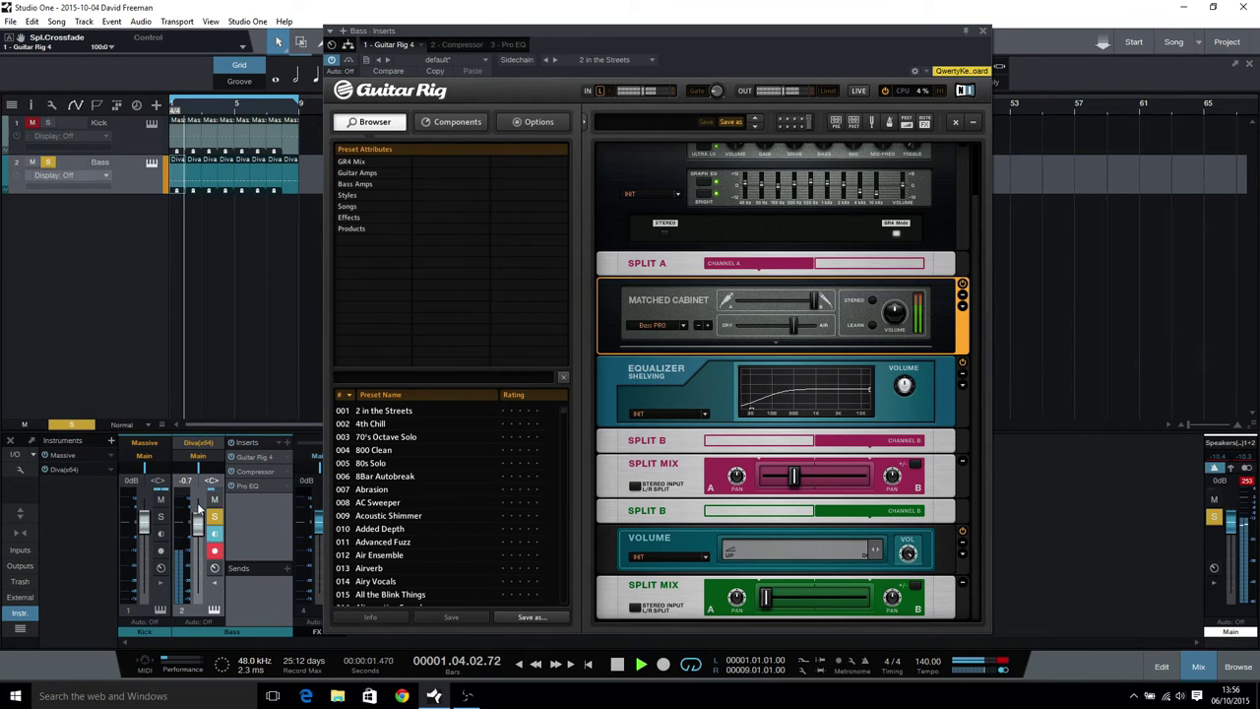
drag(766, 596, 853, 607)
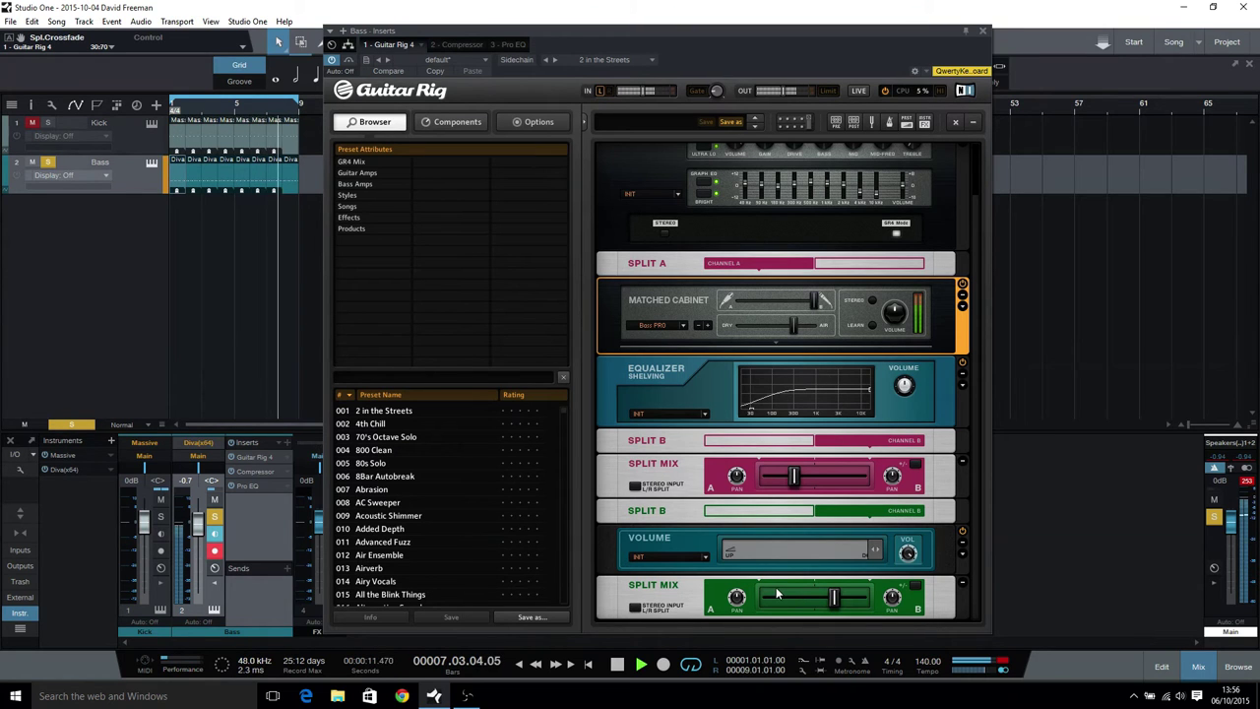
Step: Unsolo the Bass track so it plays together with the Kick, and close the Guitar Rig window
click(47, 160)
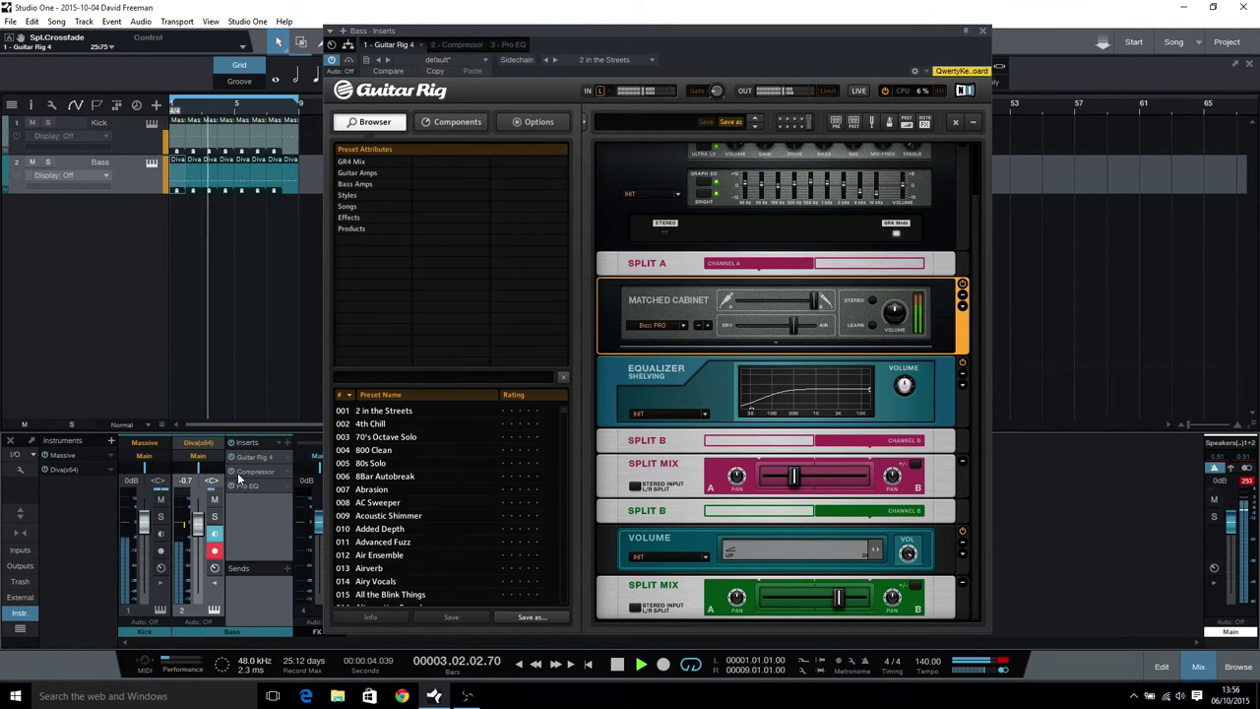
click(983, 32)
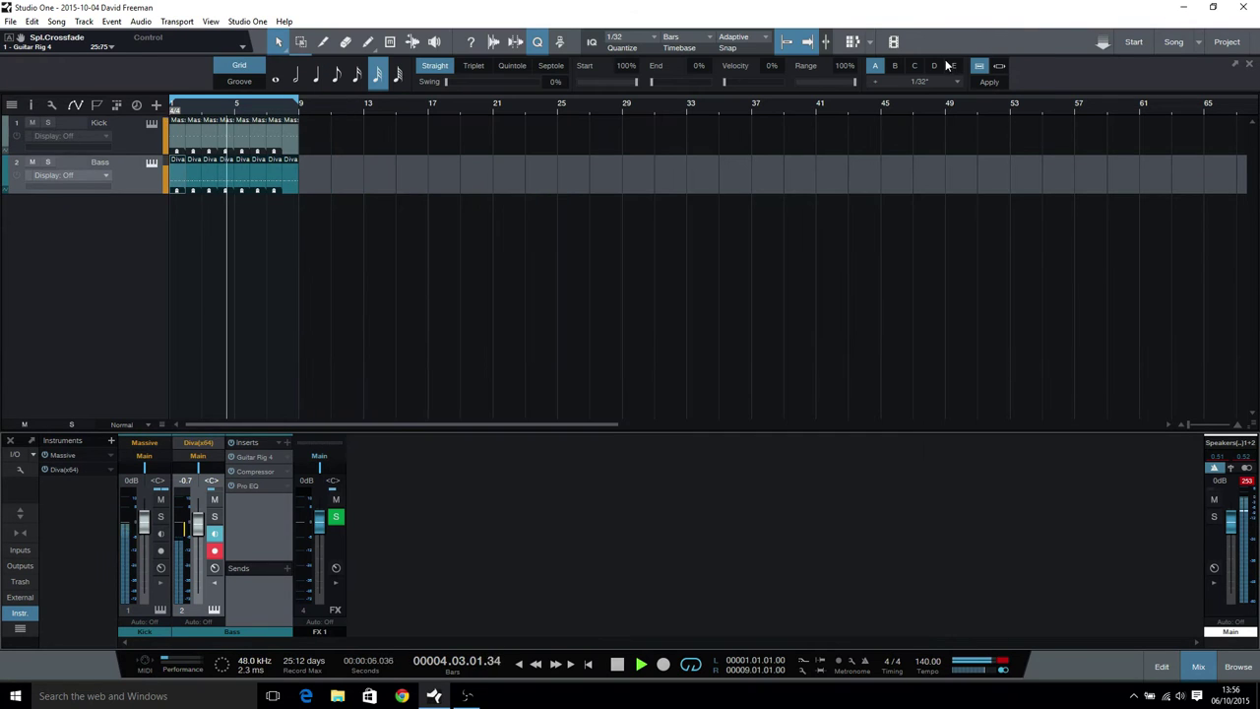
click(164, 502)
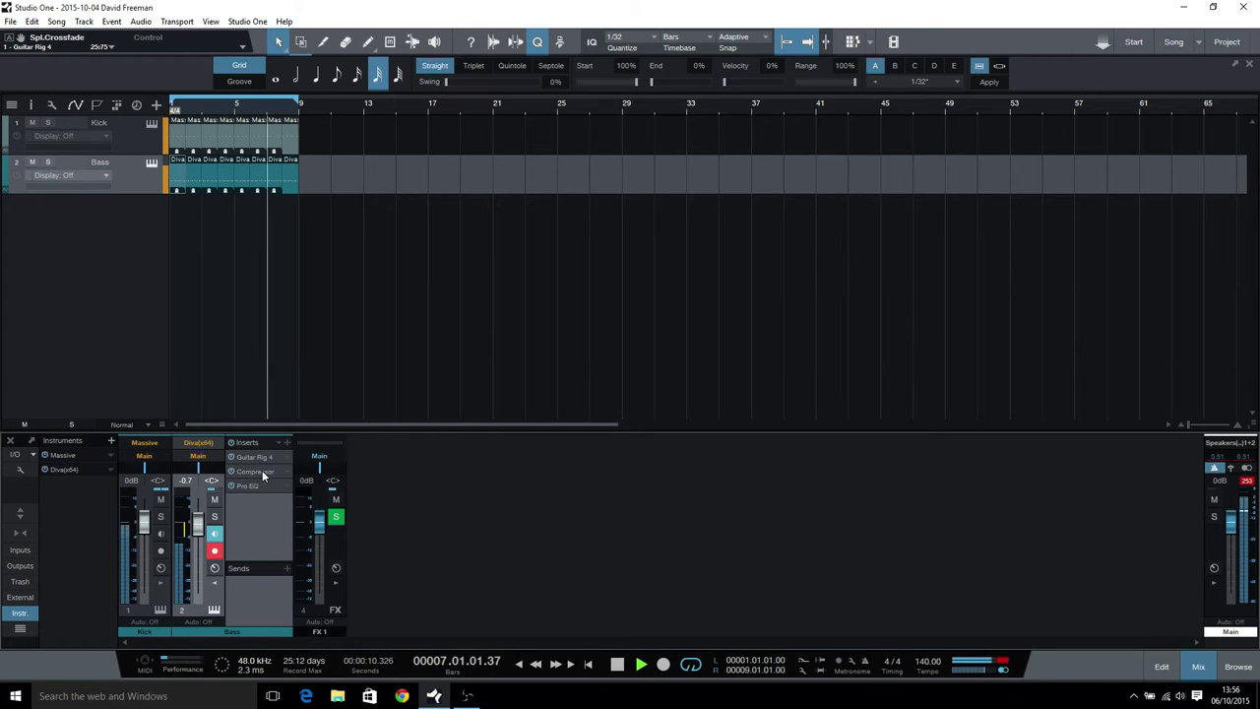
Step: Open the Bass channel's Compressor and expand the Kick channel to examine its sidechain send
click(261, 475)
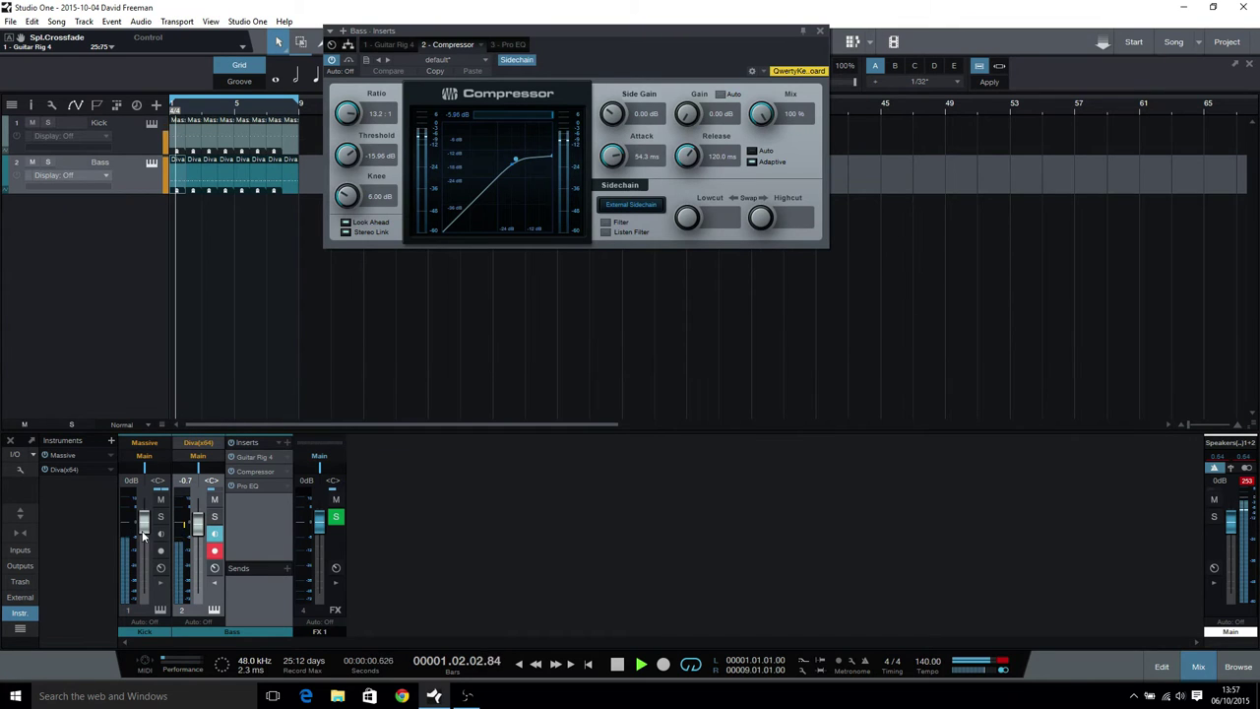
click(163, 587)
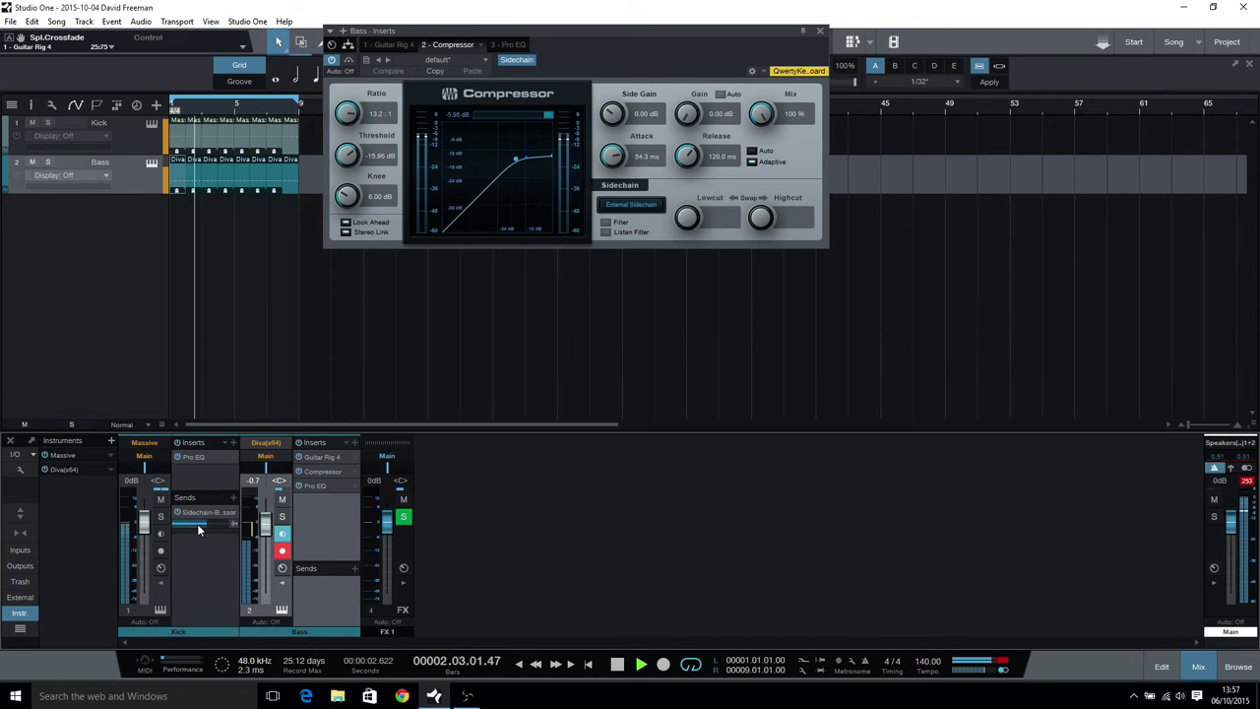
click(161, 550)
click(162, 551)
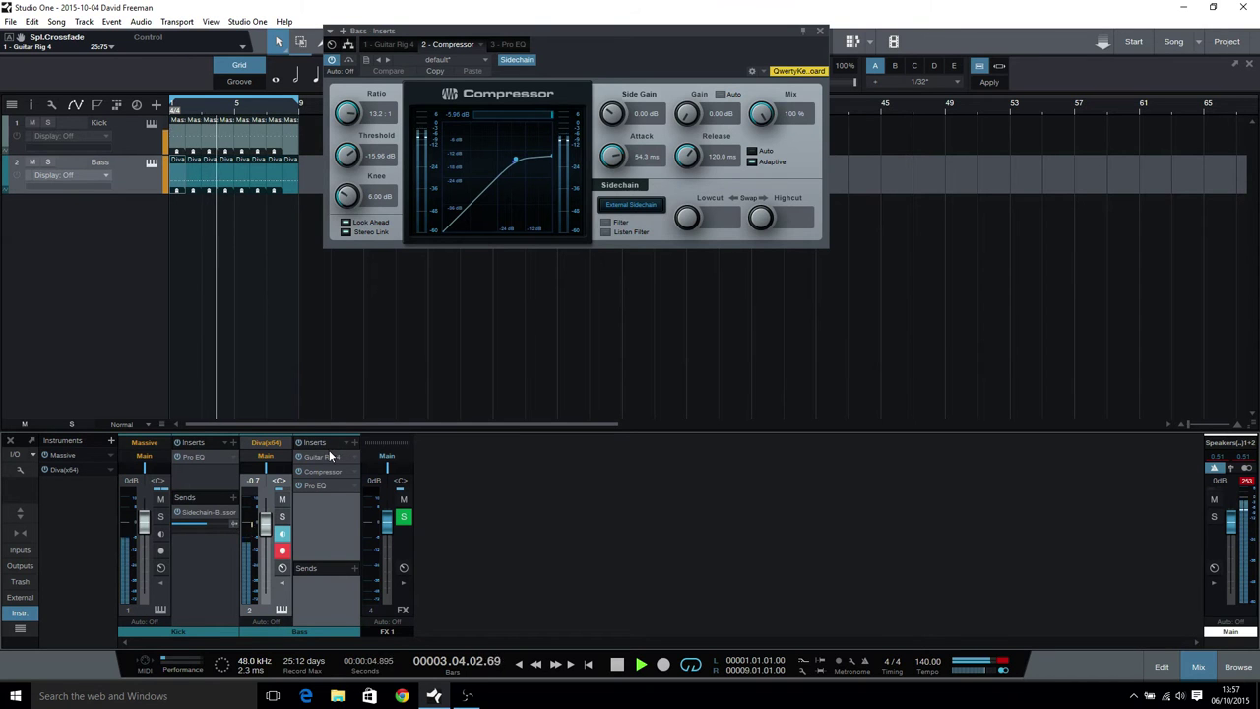
Step: Compare the loop with the Bass Compressor bypassed and enabled, leave it enabled and close its window
click(47, 122)
click(48, 122)
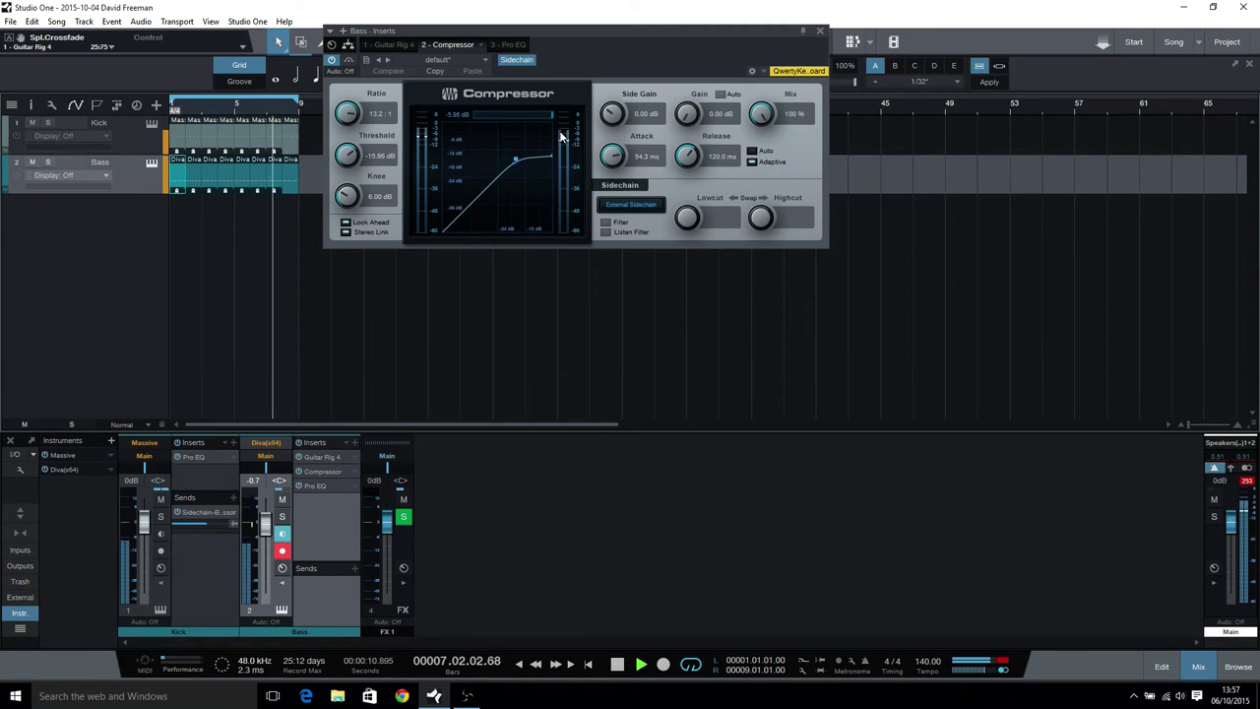
click(299, 472)
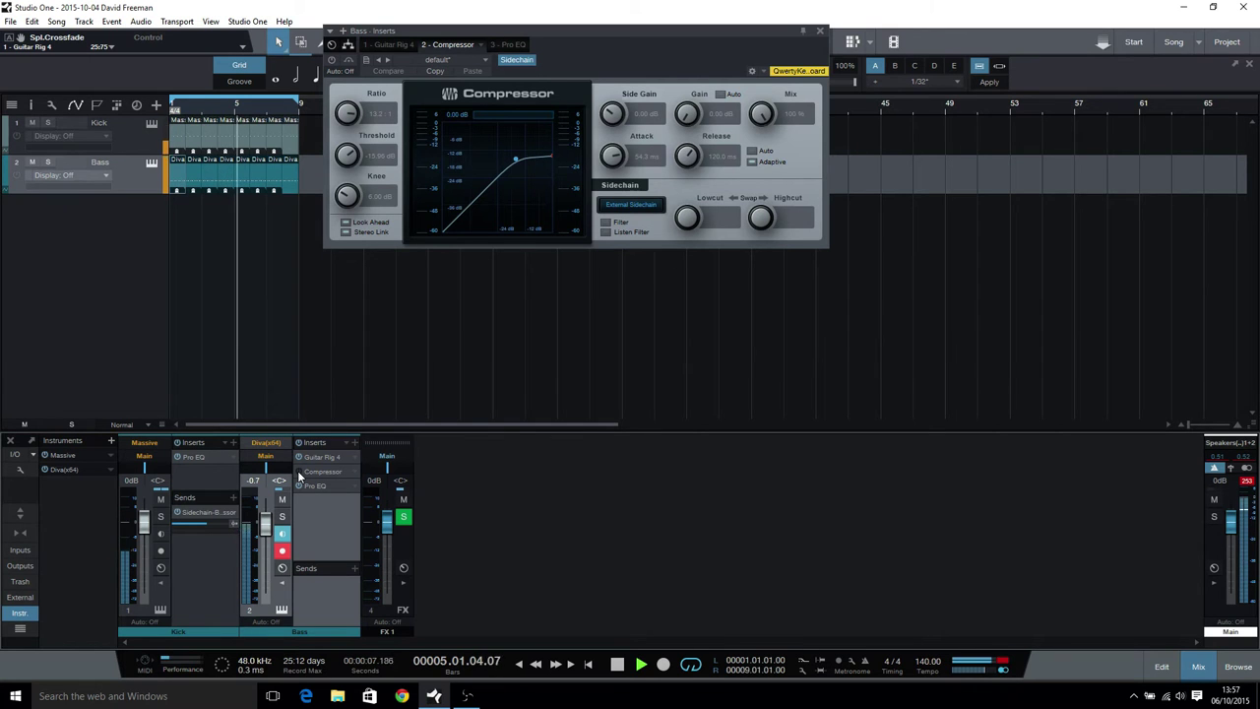
click(300, 472)
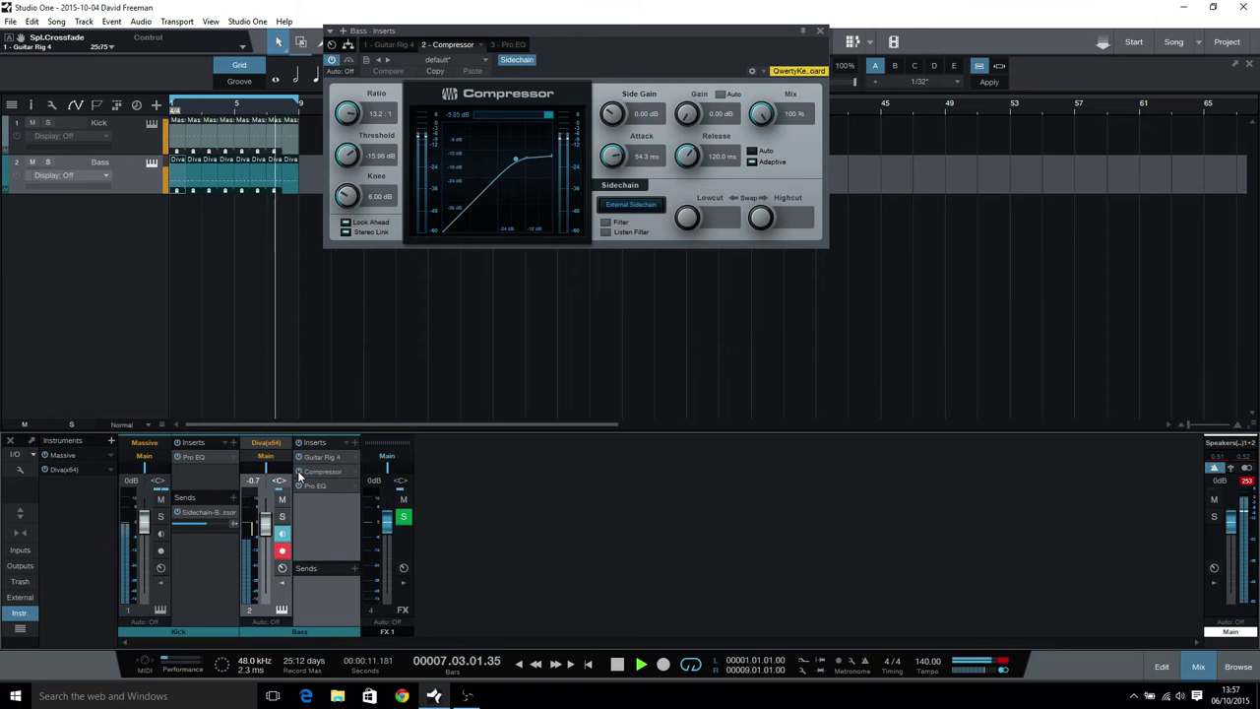
click(299, 472)
click(299, 472)
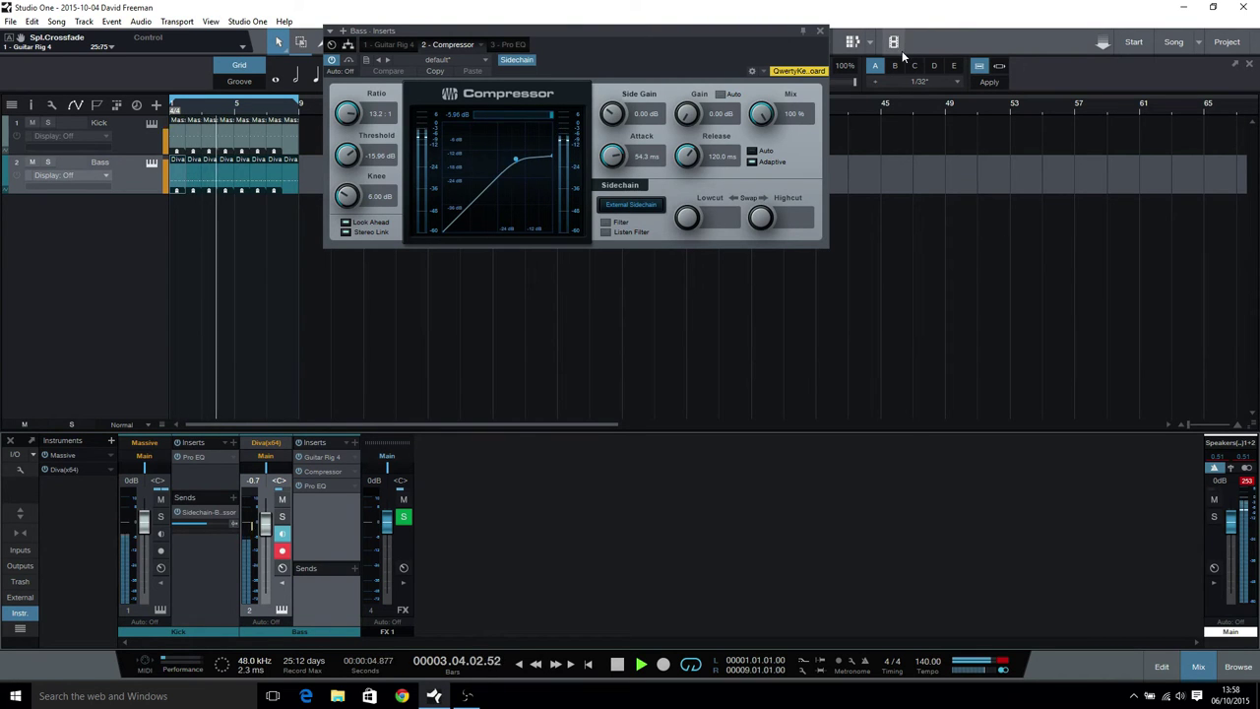
click(822, 33)
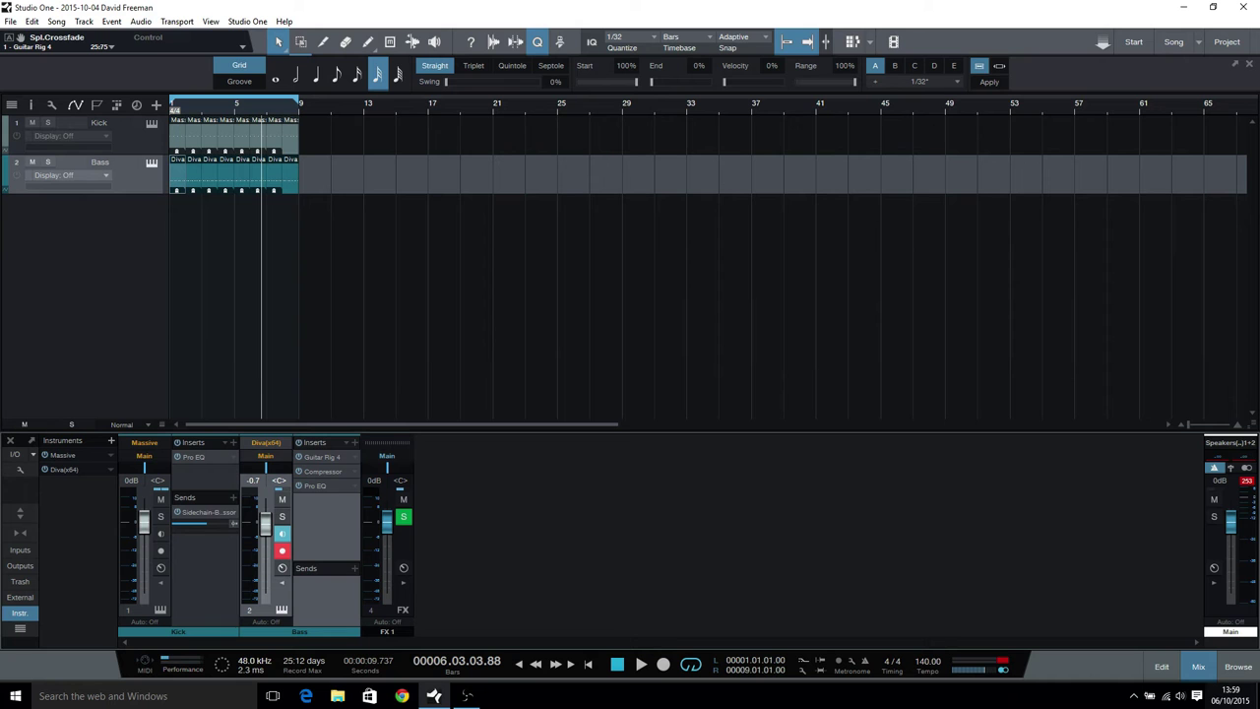
Step: Add the PreSonus Impact drum sampler as a new instrument track and select its B 1 pad
click(1246, 672)
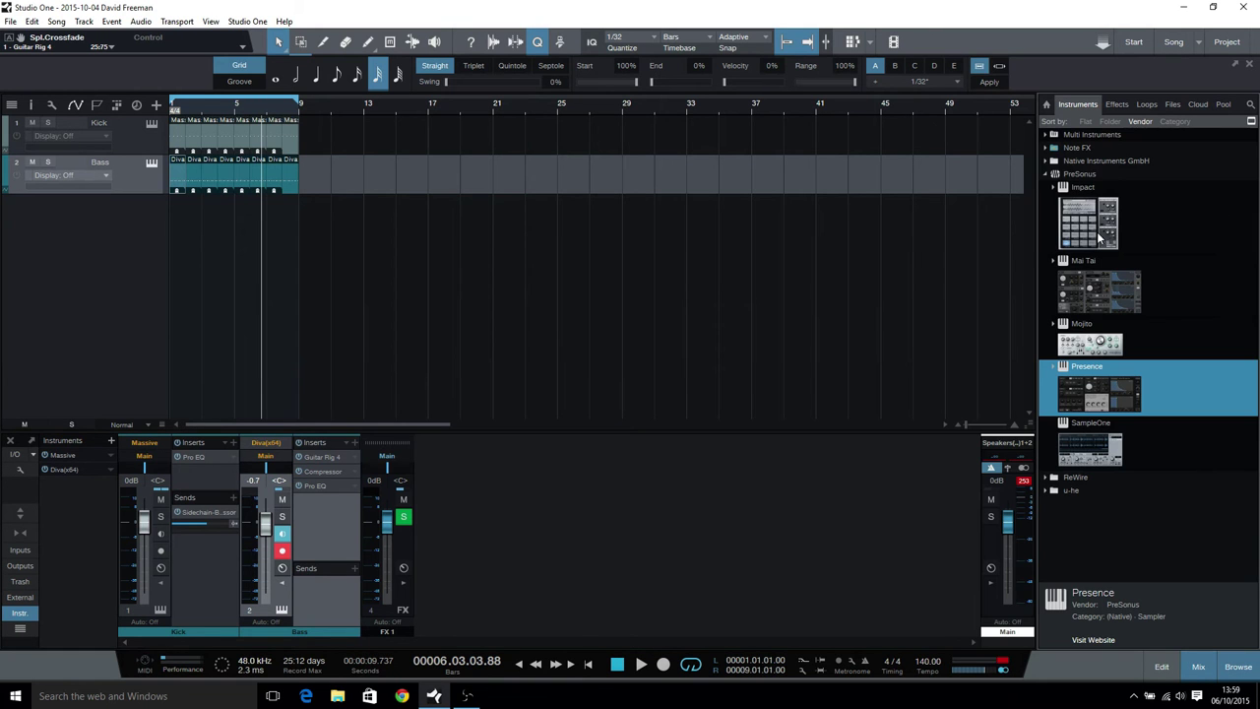
drag(1100, 239, 48, 263)
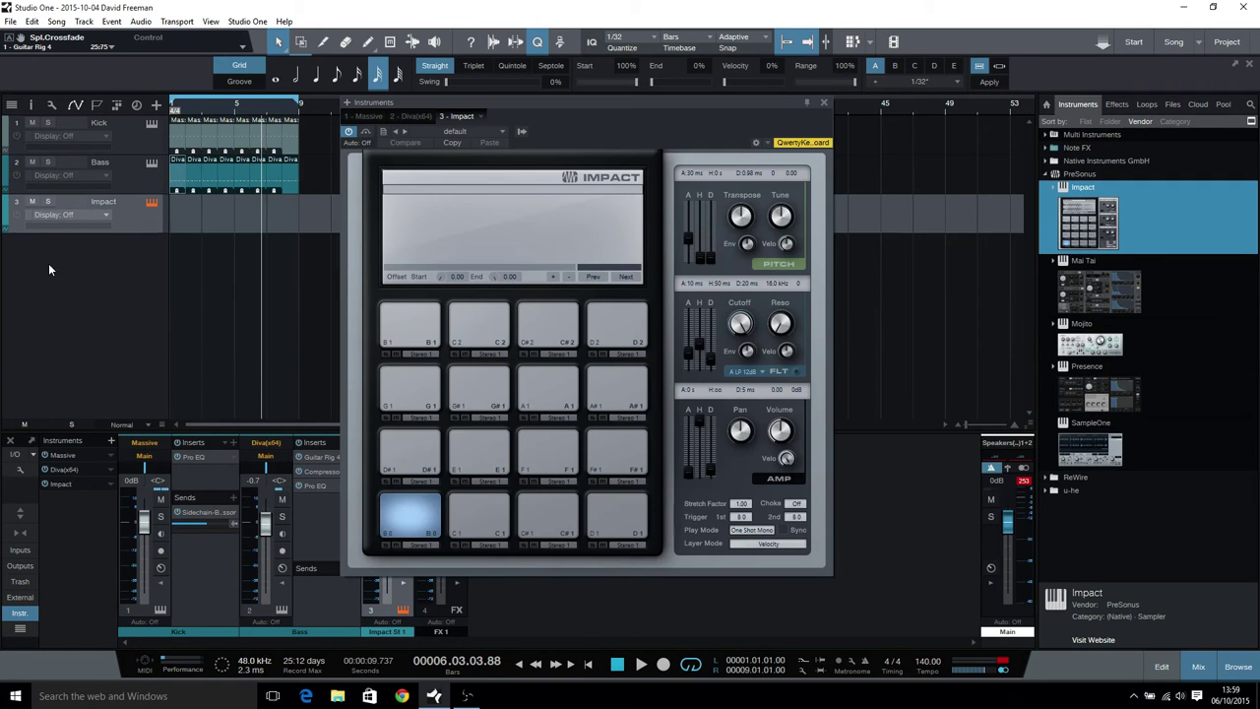
click(399, 319)
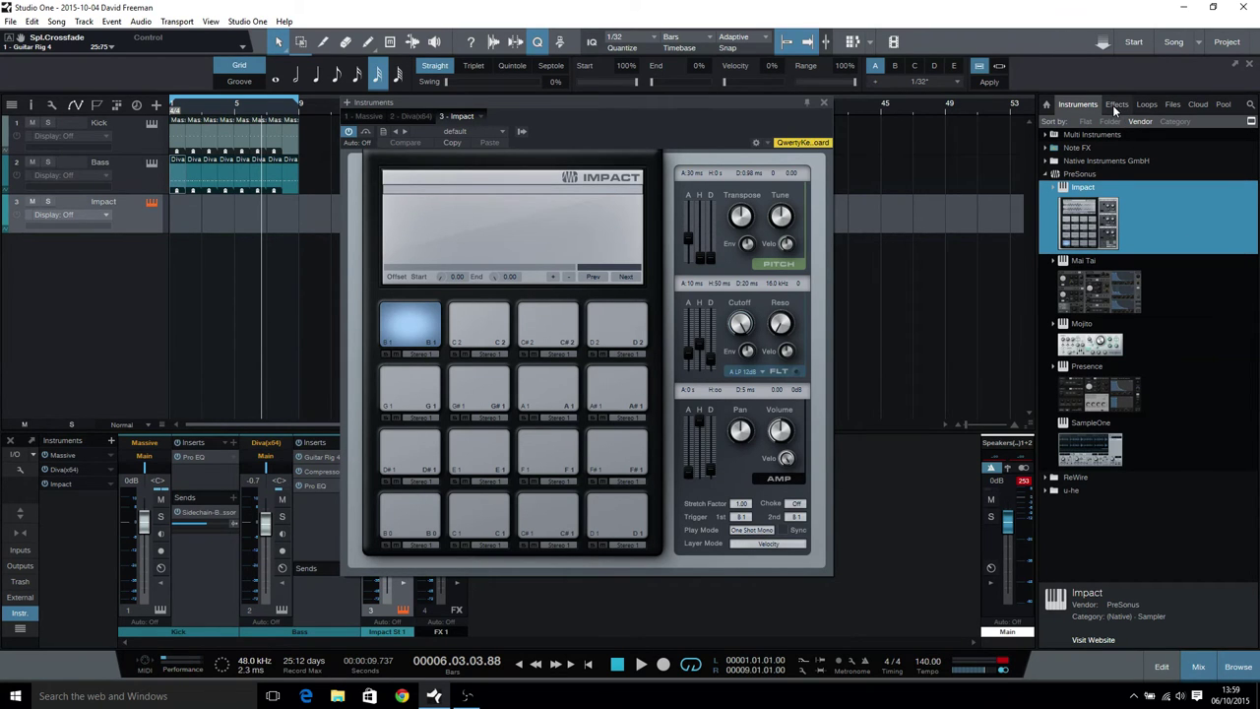
Step: Browse the sound files, collapse Indie Chill's Drum loops and look through the drum kits in Studio One Instruments Vol 2
click(1177, 104)
scroll(1191, 374, down, 4)
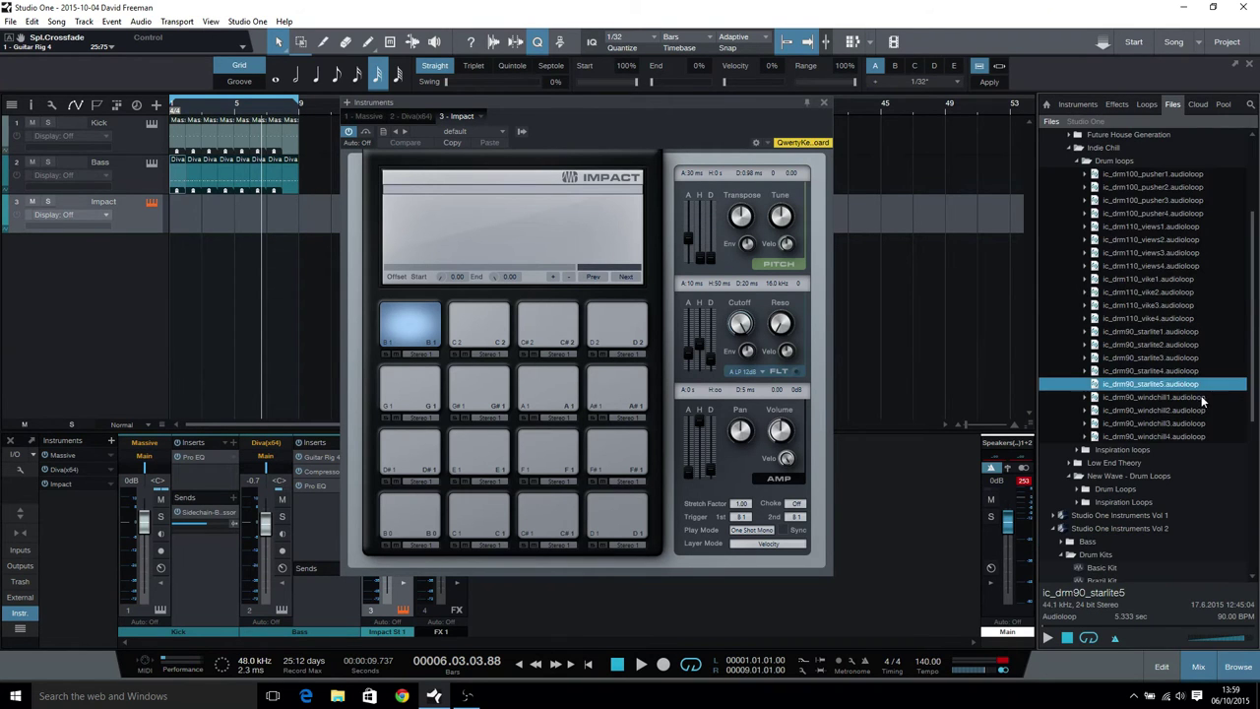
click(1142, 213)
scroll(1143, 230, up, 4)
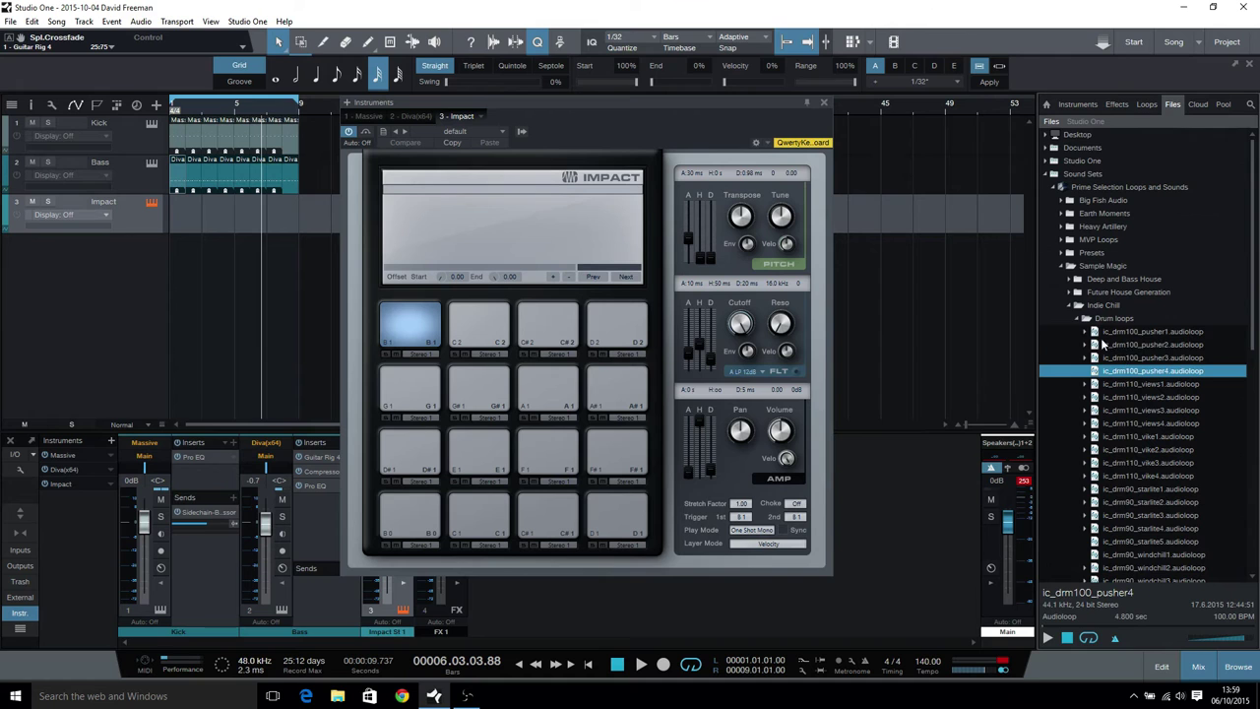
scroll(1121, 370, down, 2)
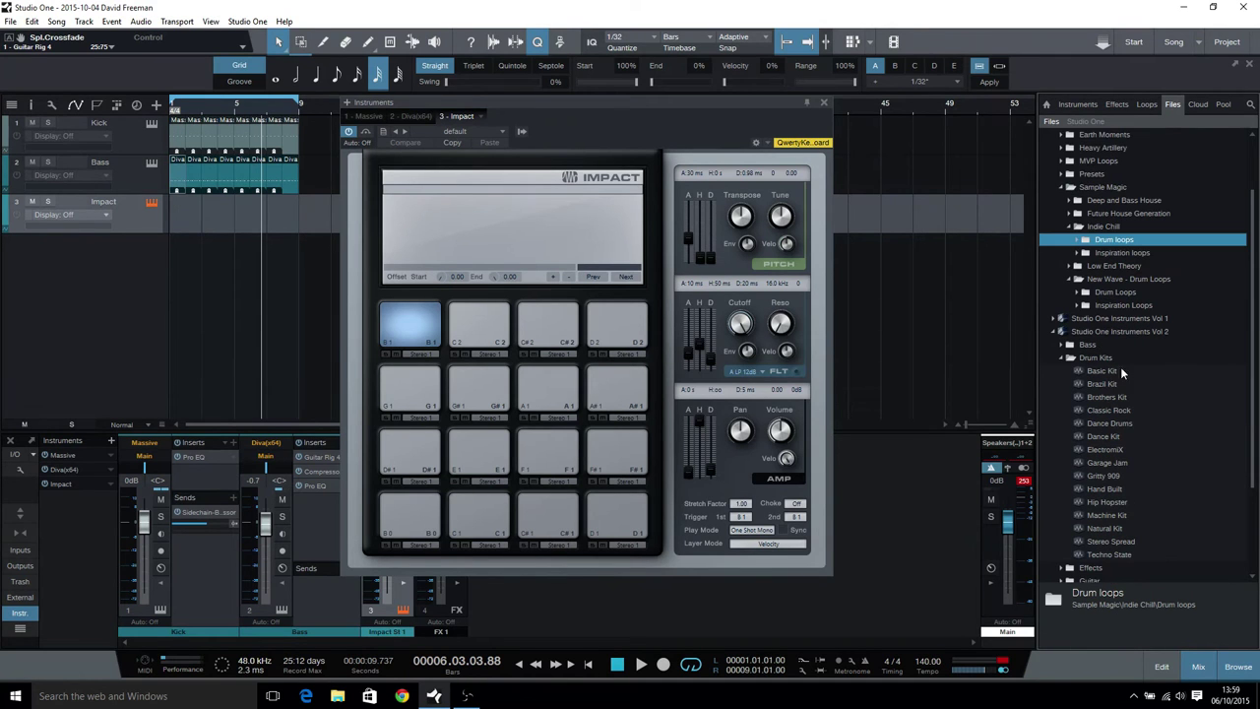
scroll(1142, 423, down, 2)
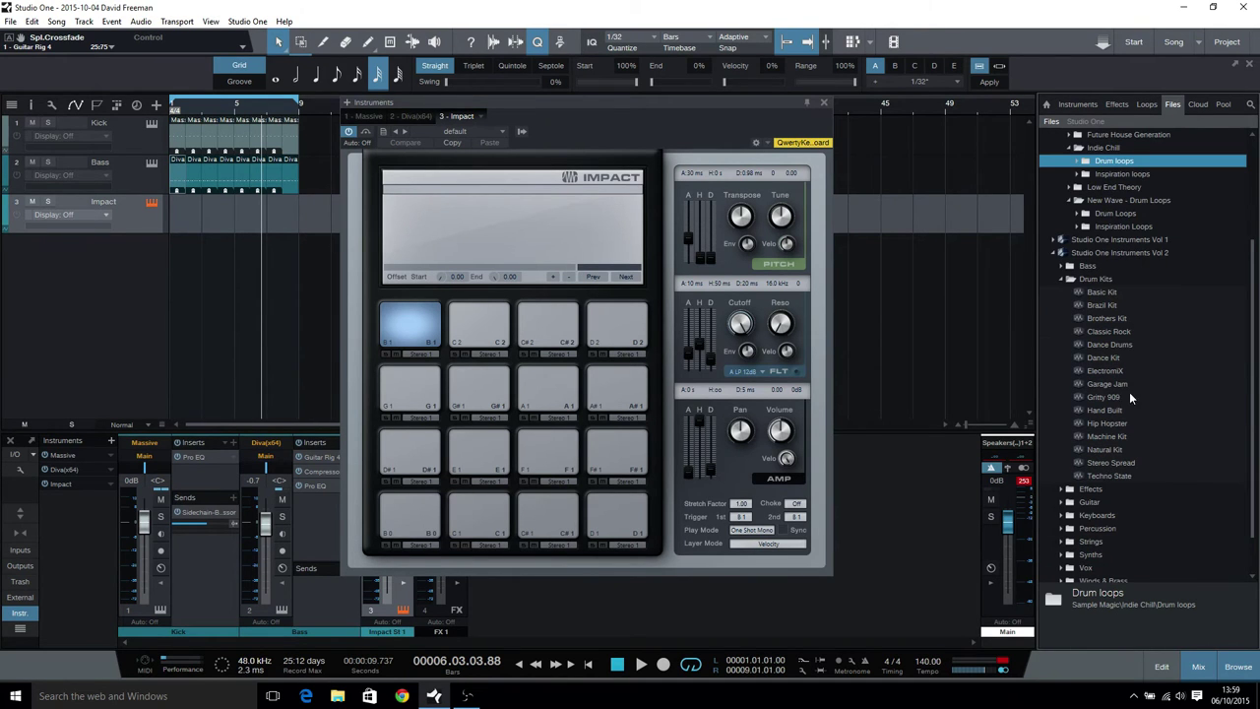
Step: Try to load the Dance Kit into Impact and collapse the Drum Kits folder
click(1105, 357)
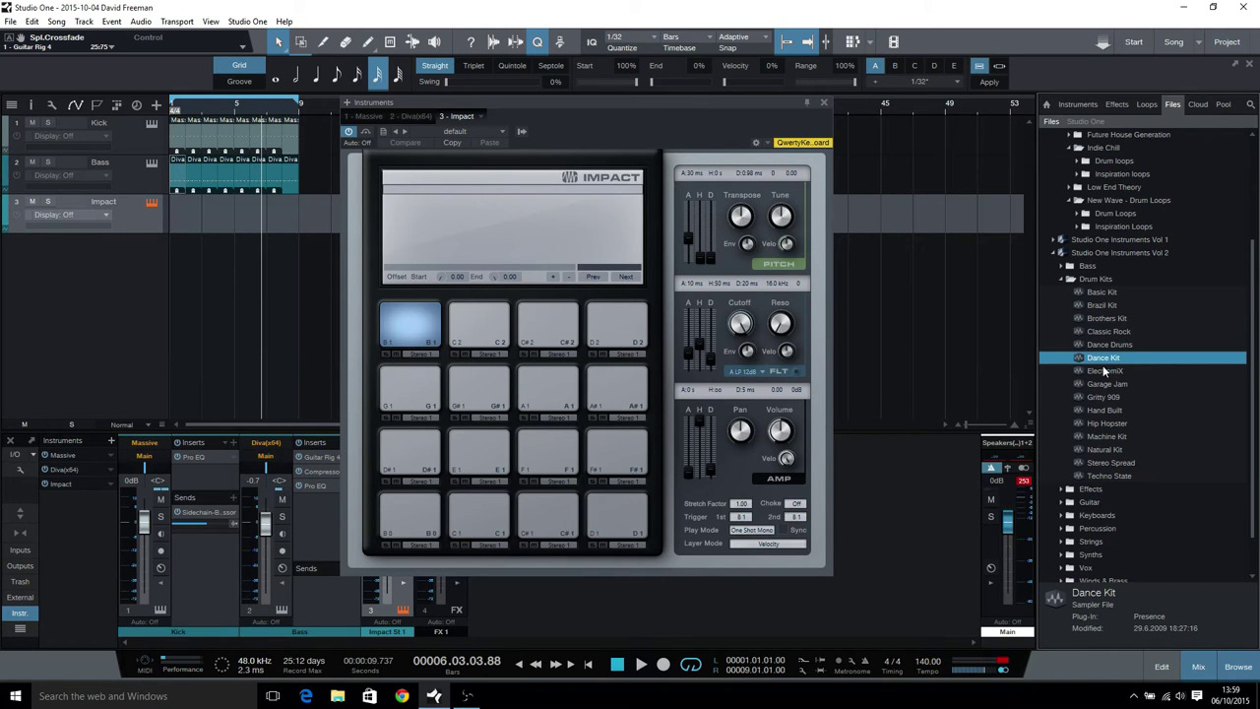
drag(1072, 354, 489, 267)
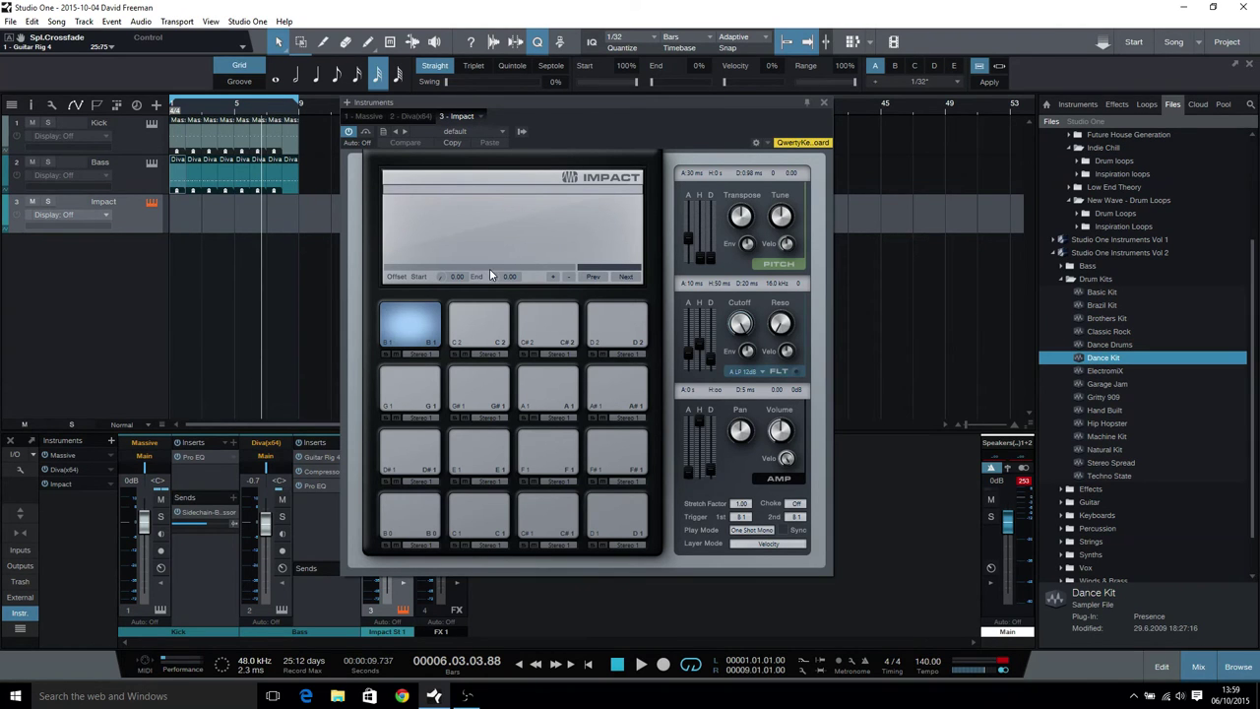
click(1063, 279)
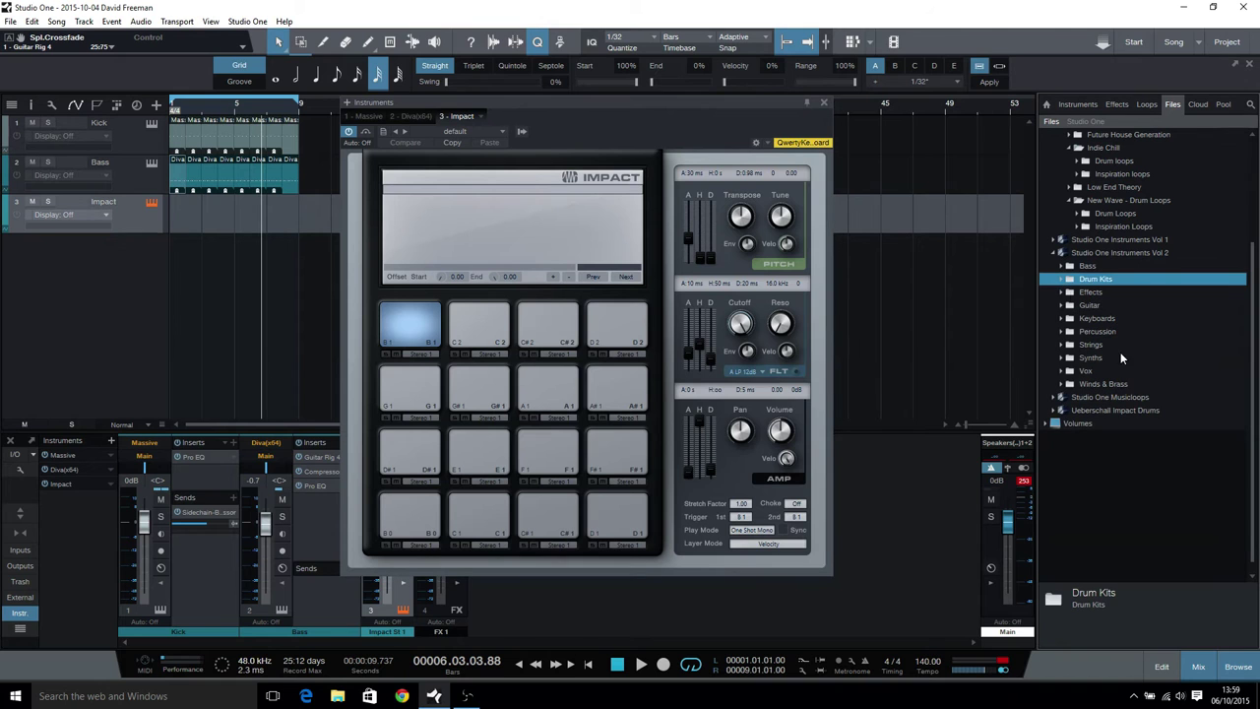
Step: Collapse Studio One Instruments Vol 2 and open the Minimal Techno folder among the Ueberschall Impact Drums sounds
click(1057, 398)
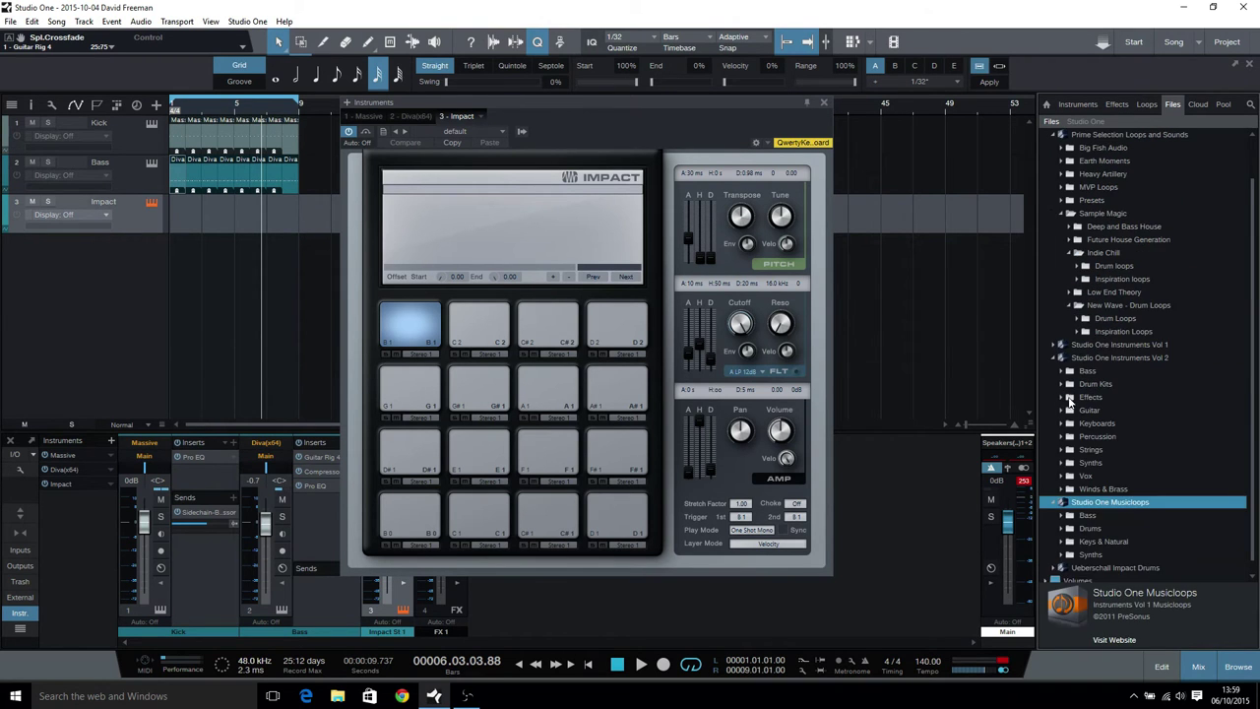
scroll(1185, 446, up, 3)
click(1054, 354)
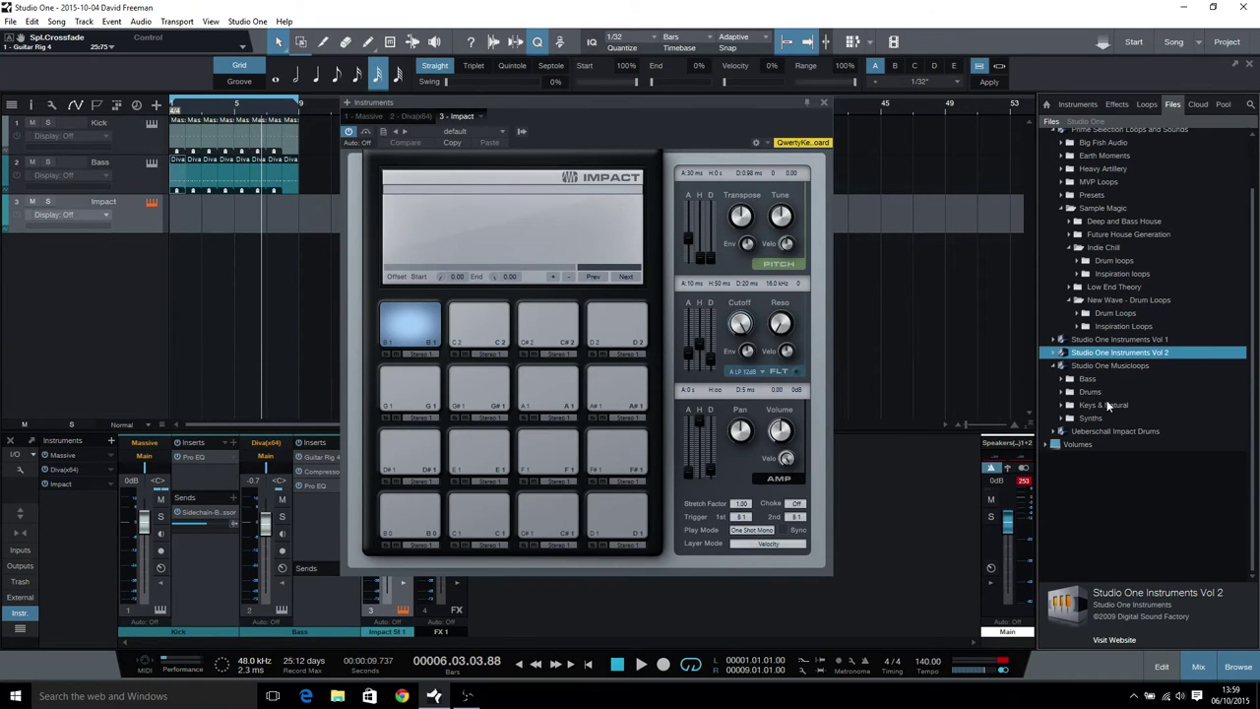
click(1059, 433)
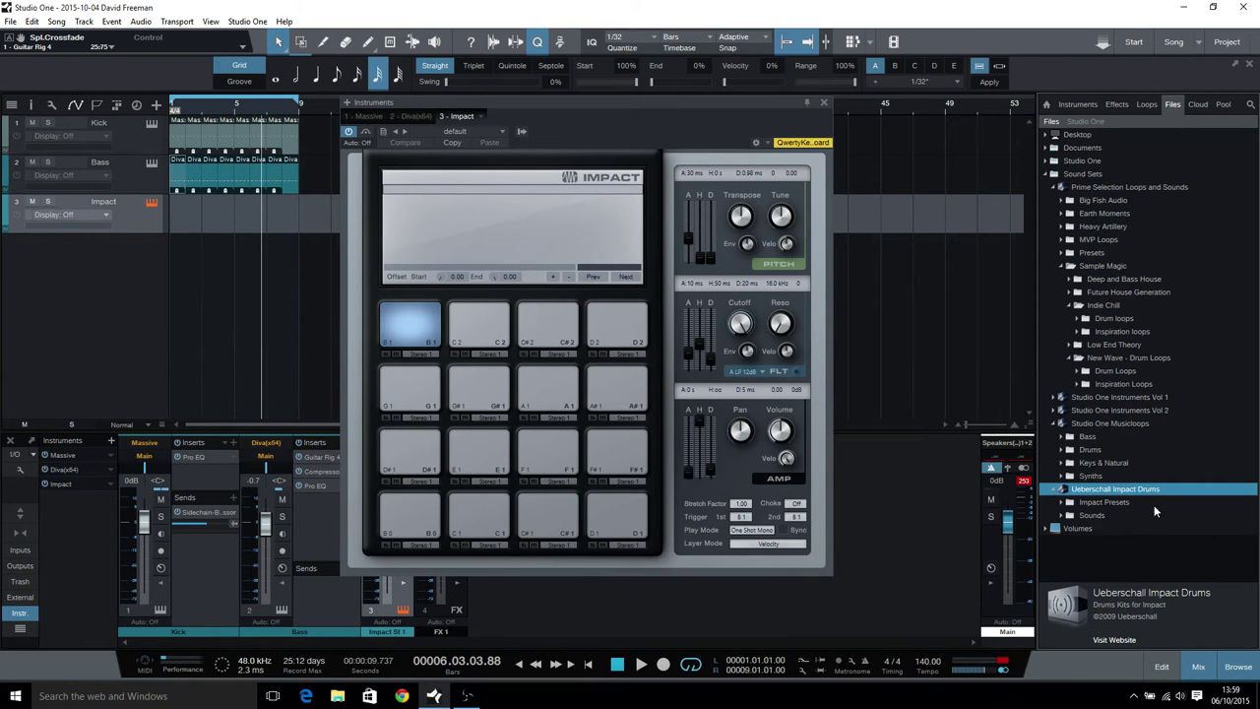
click(1057, 517)
scroll(1164, 497, down, 6)
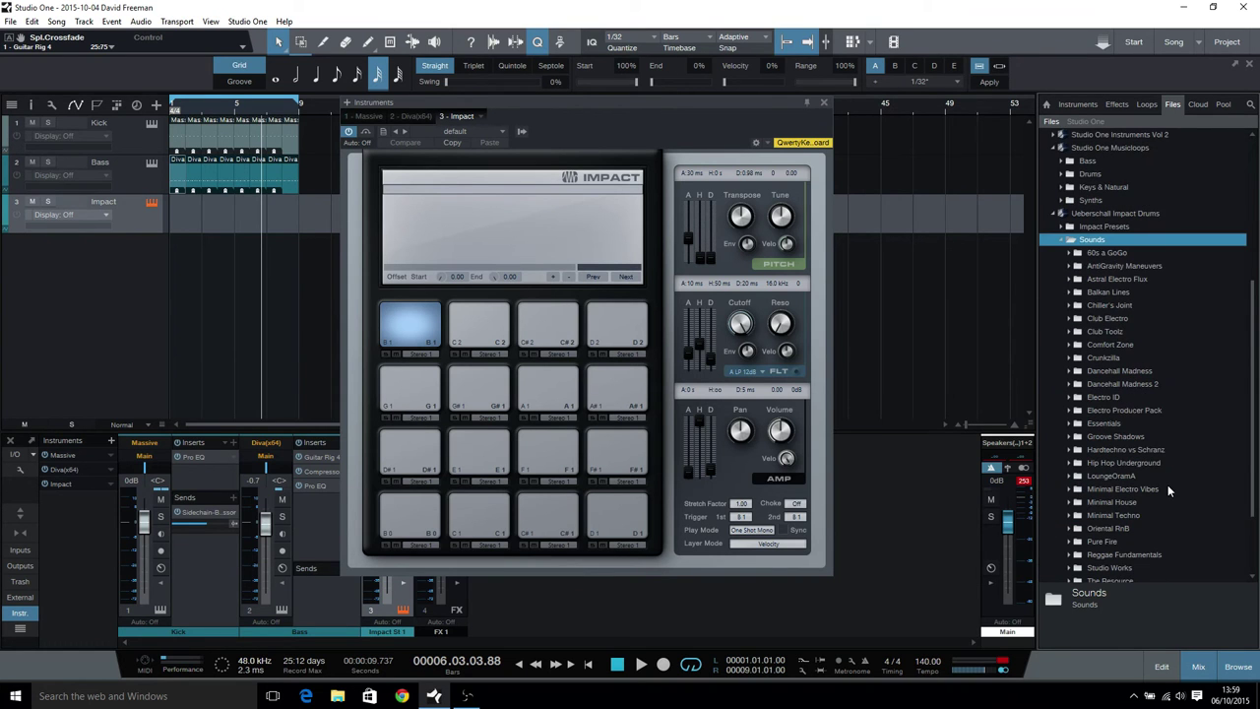
scroll(1168, 484, down, 3)
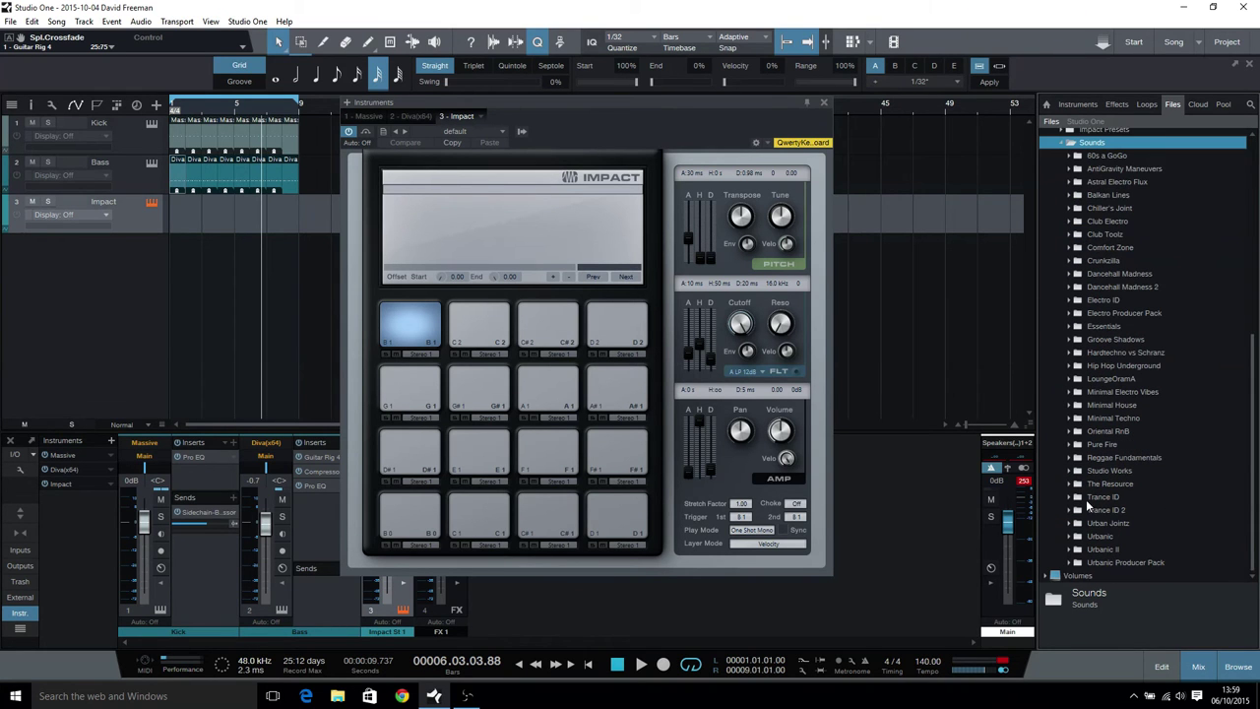
click(1071, 420)
Step: Audition the clap, snare, kick, percussion and hi-hat samples in the Minimal Techno folder
click(1111, 428)
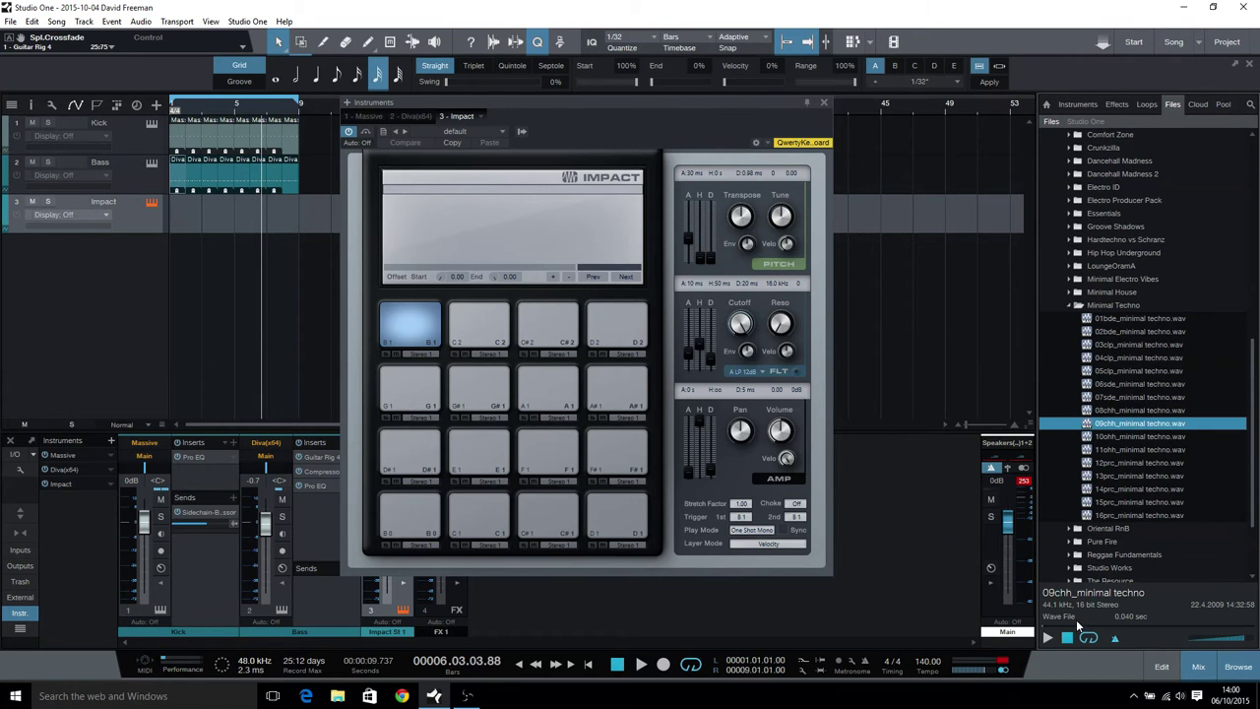
click(1162, 397)
click(1155, 384)
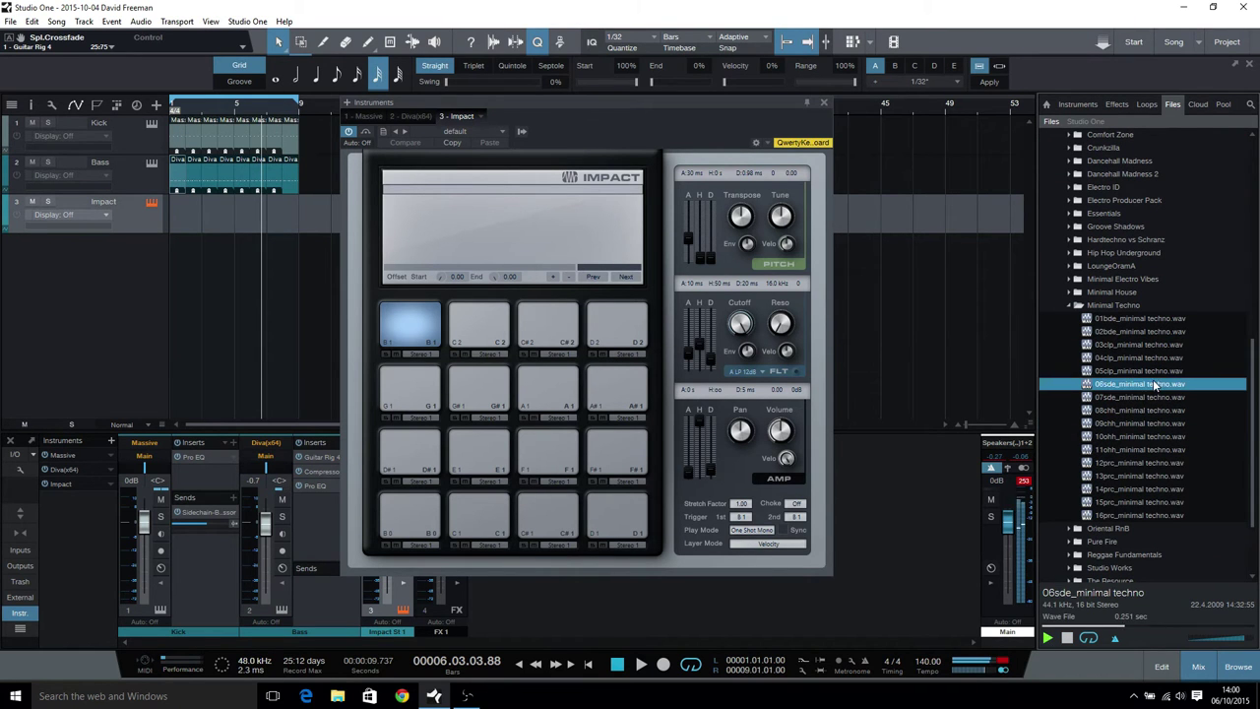
click(1152, 370)
click(1148, 357)
click(1144, 345)
click(1141, 330)
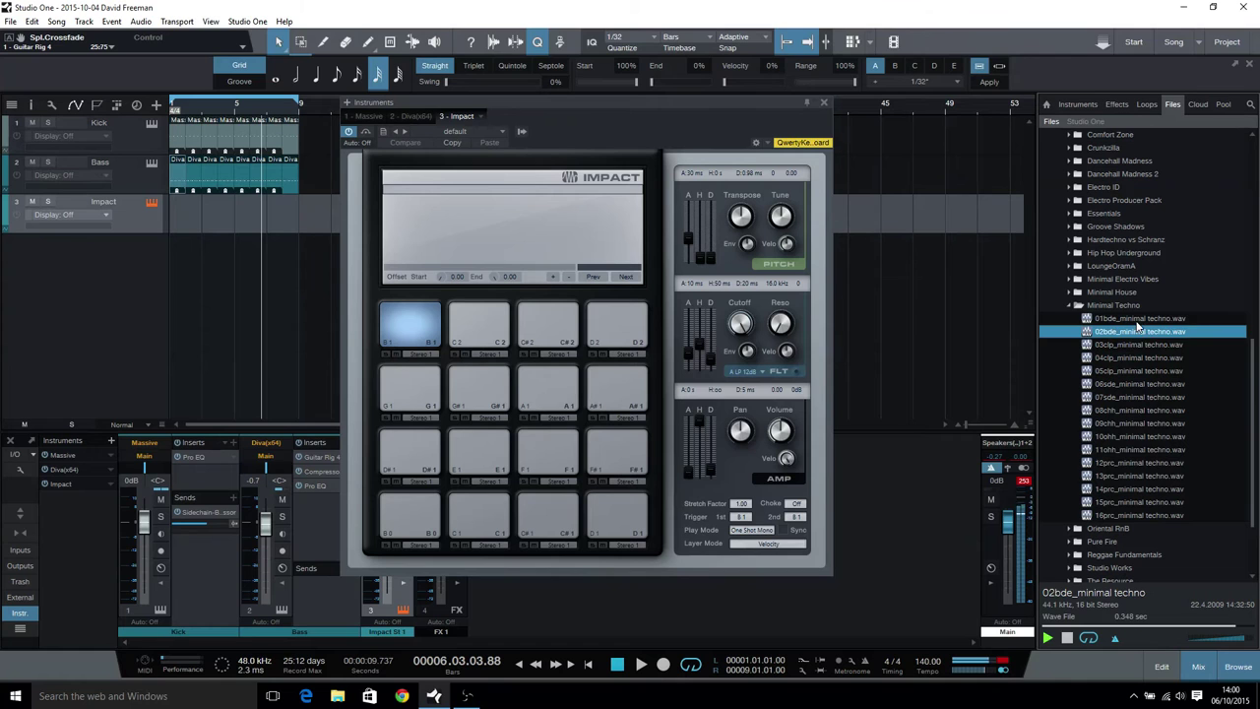
click(1142, 436)
click(1144, 476)
click(1146, 463)
click(1142, 449)
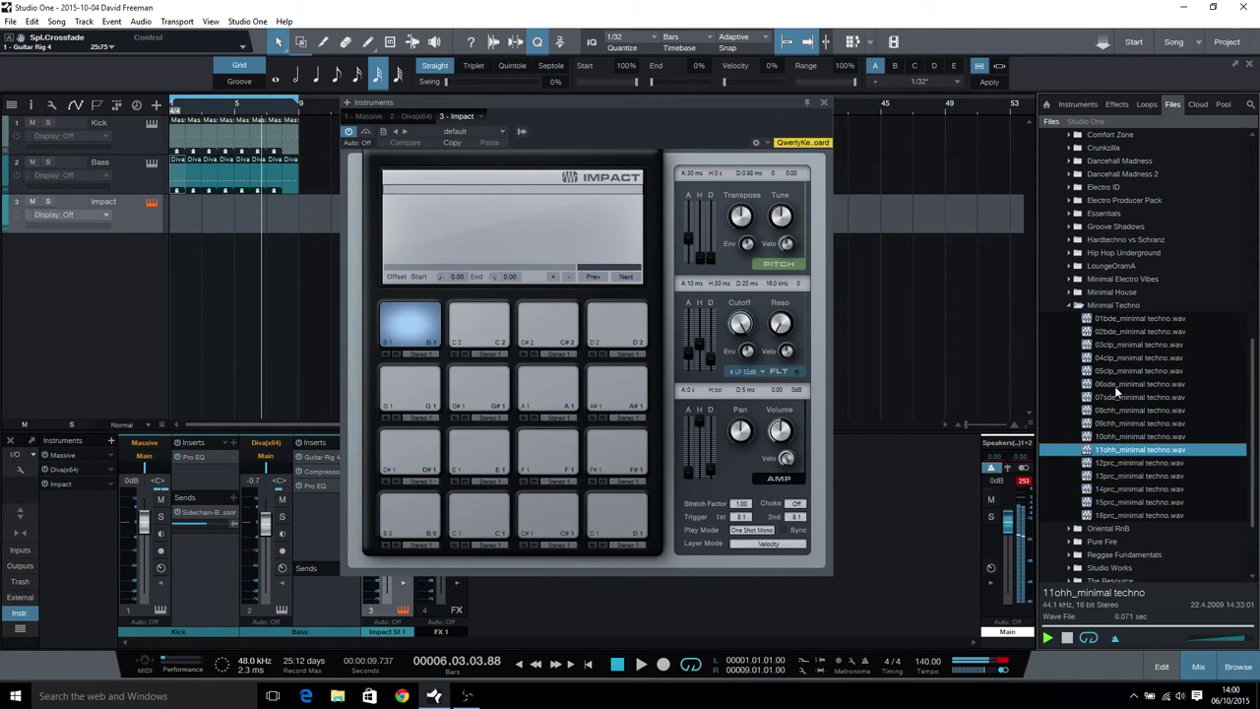
Step: Collapse the Minimal Techno folder and audition samples in the Trance ID folder, working upward from 11sfx_trance id.wav
click(1070, 307)
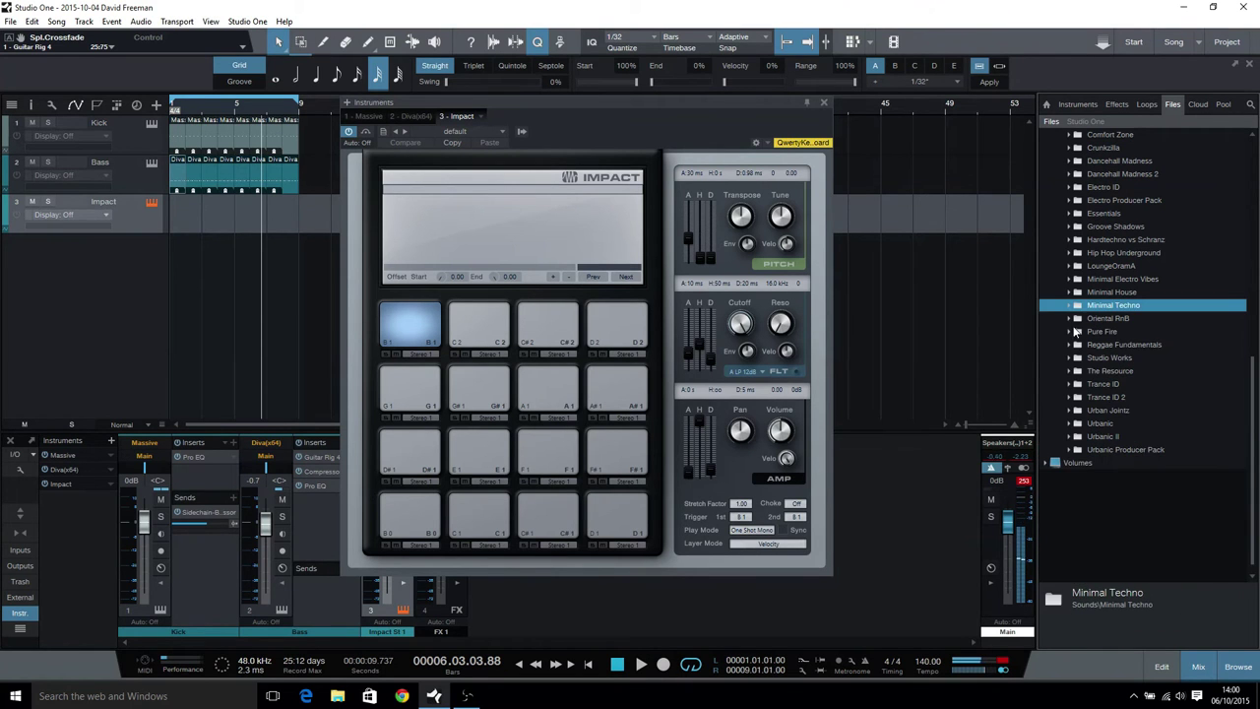
click(1072, 384)
click(1118, 432)
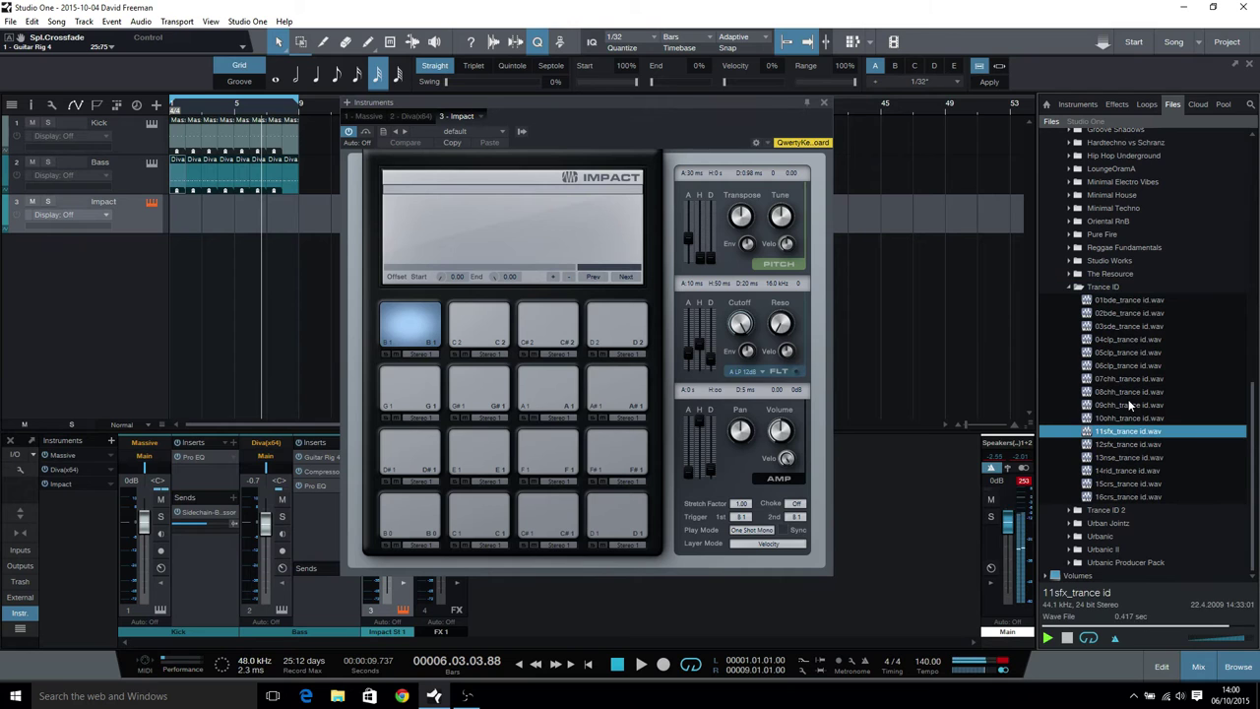
key(Up)
key(Up)
key(Up)
key(Up)
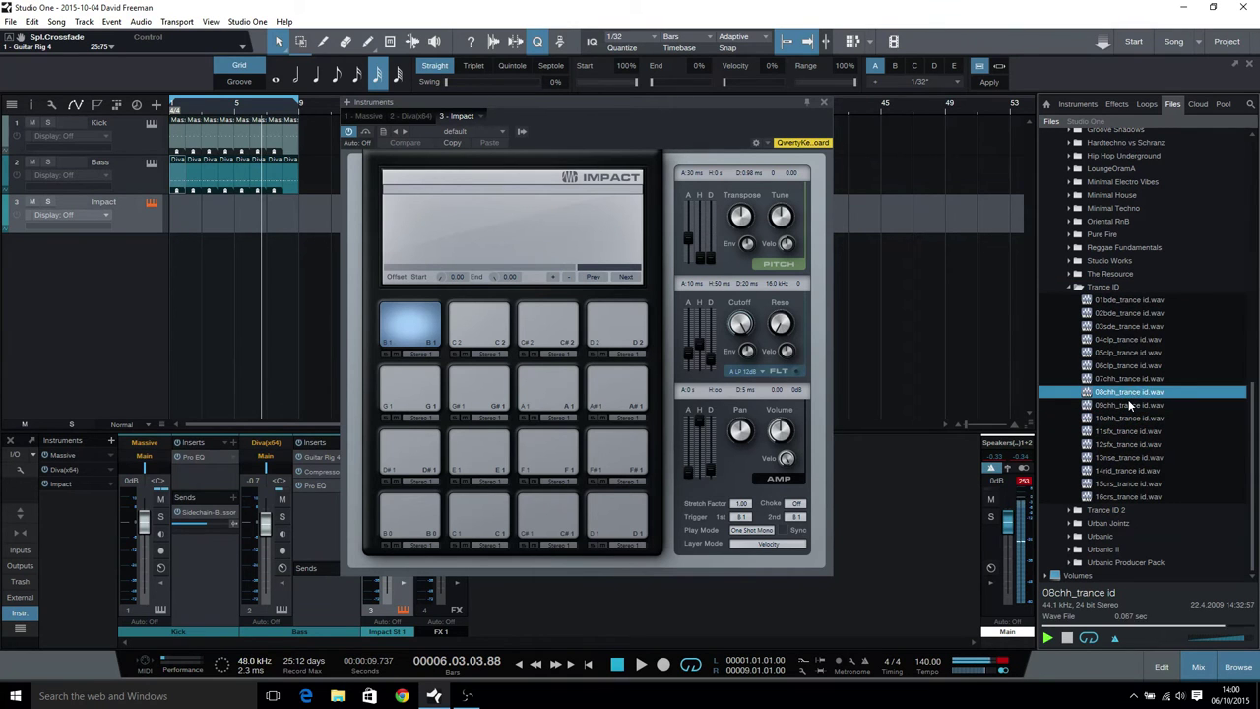
key(Up)
key(Up)
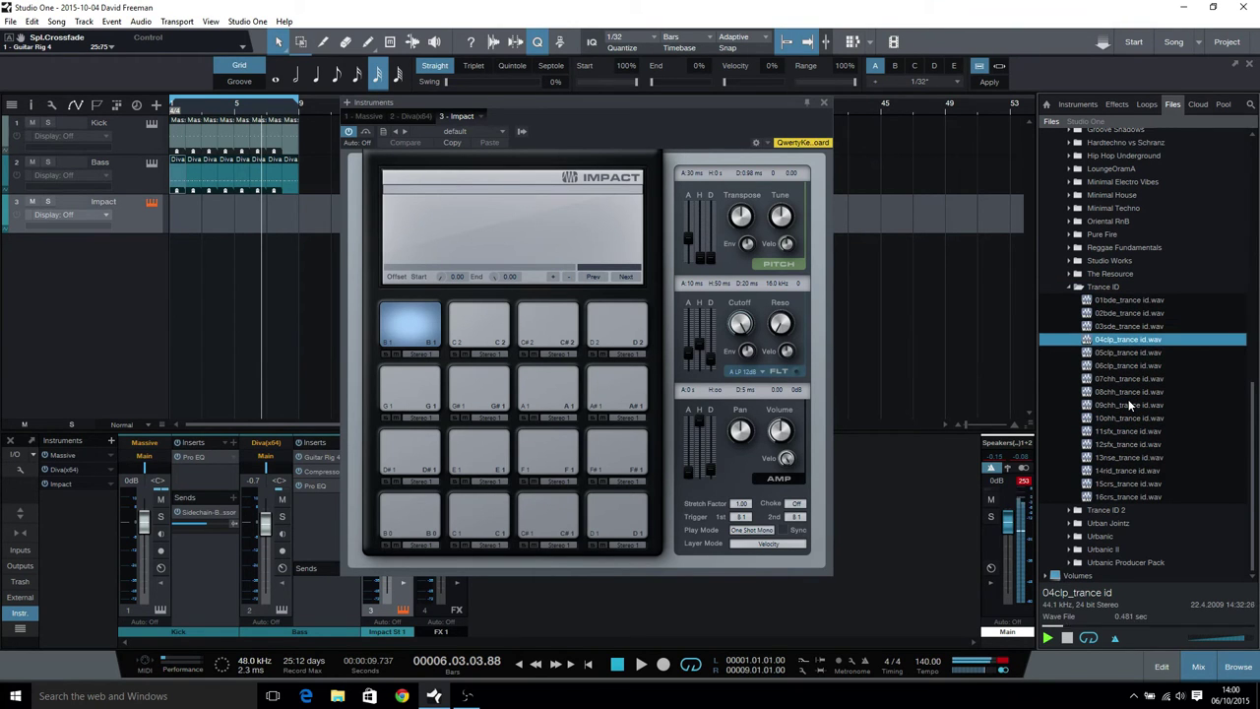
key(Up)
key(Up)
Step: Load 05clp_trance id.wav onto Impact's B 1 pad and close the instrument window
key(Down)
key(Down)
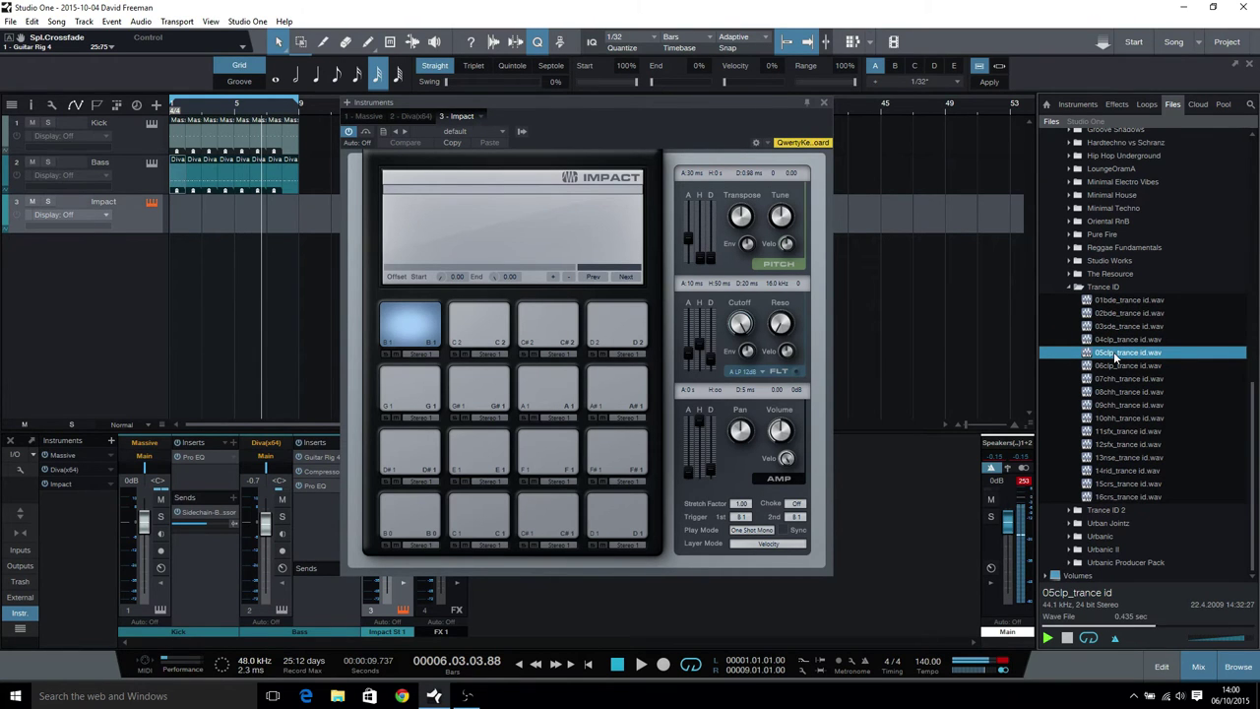
drag(1120, 355, 410, 322)
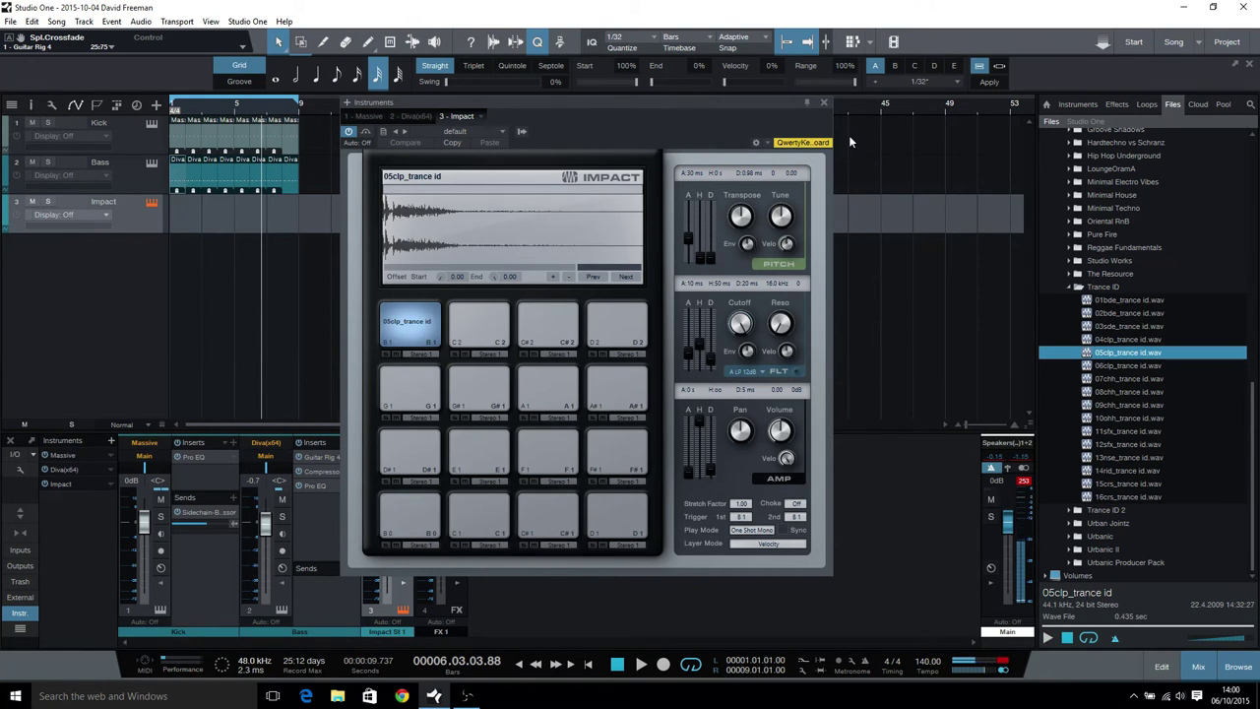
click(825, 103)
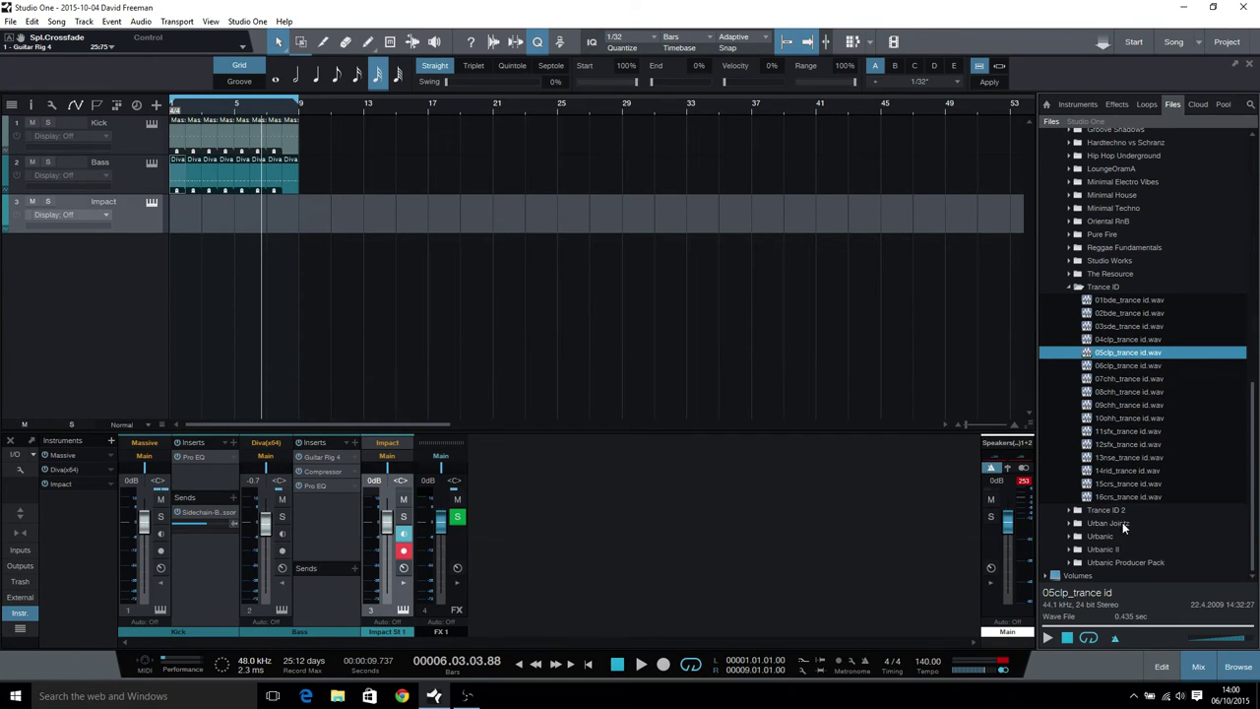
Step: Open the Trance ID 2 folder and preview 05clp_trance id 2.wav
click(1068, 513)
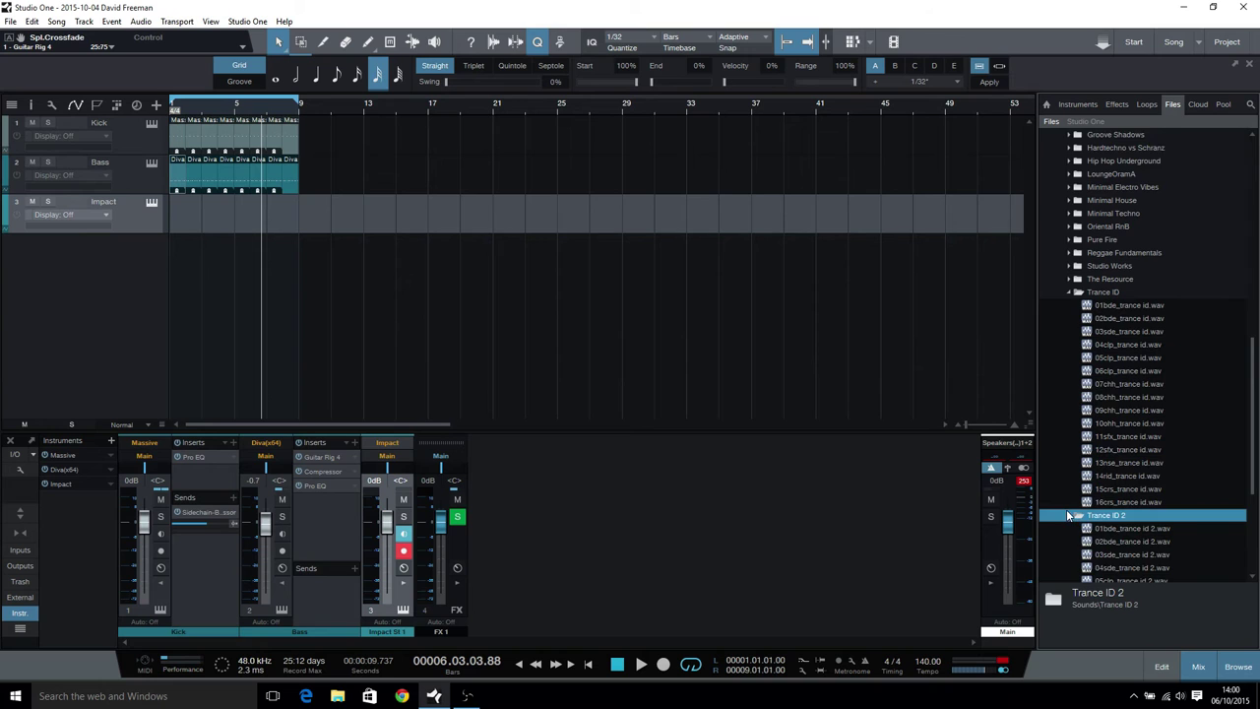
click(1122, 387)
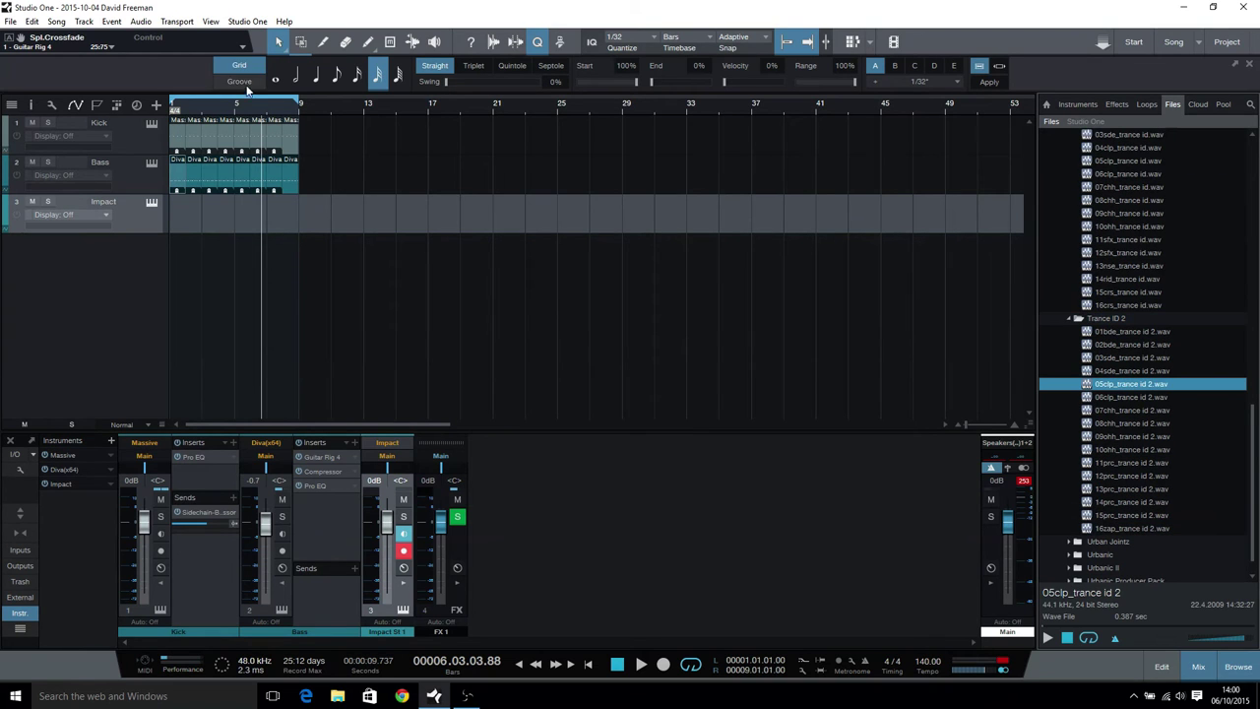
Step: Draw a one-bar part at the start of the Impact track and open it in the note editor
click(367, 42)
drag(177, 208, 194, 200)
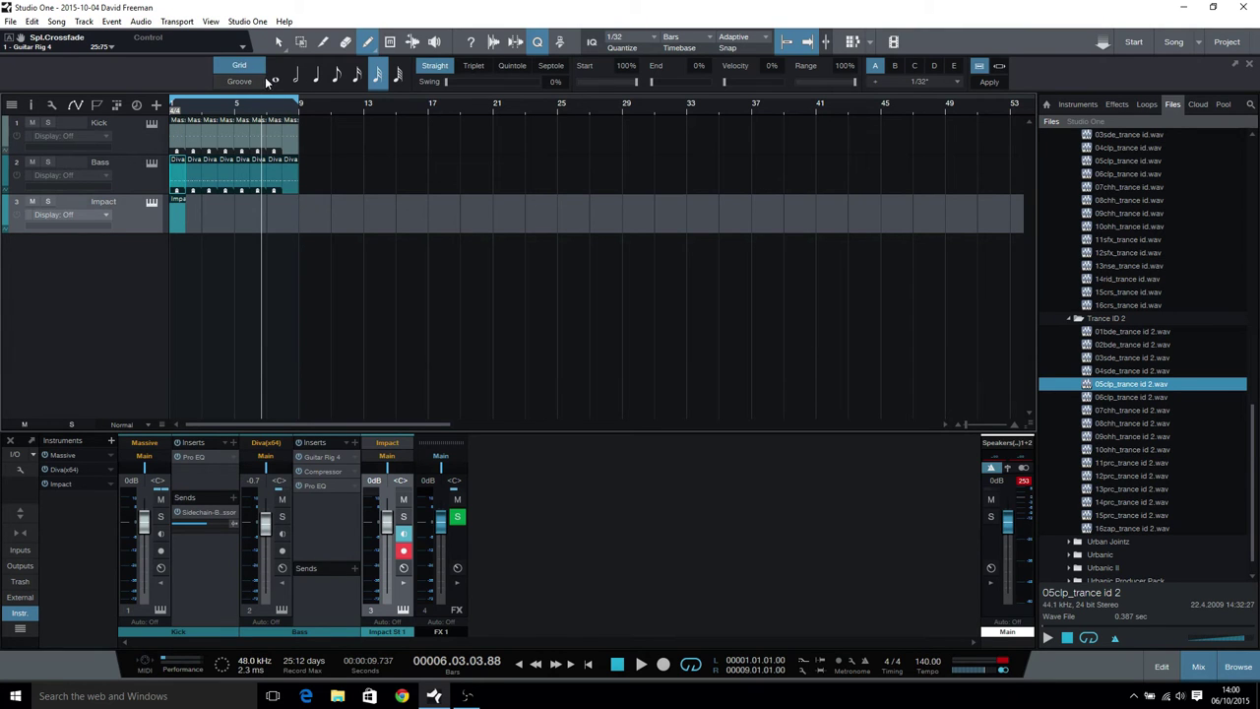
click(281, 43)
double_click(179, 226)
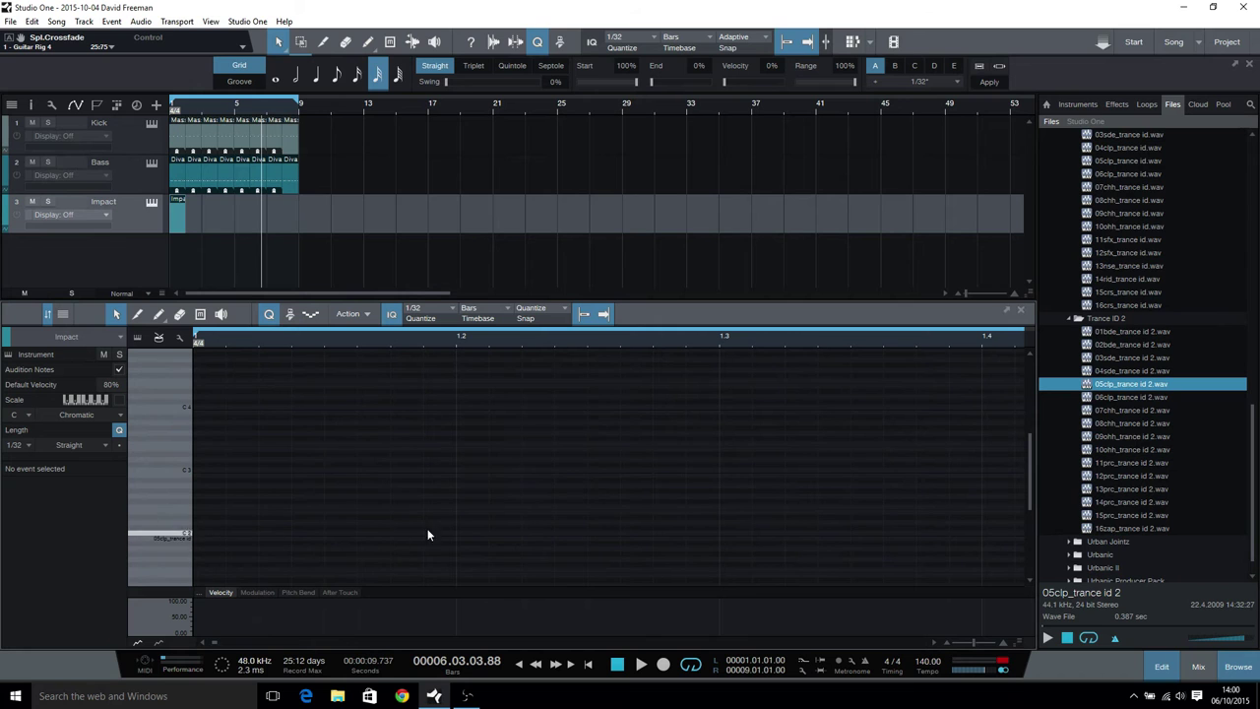
Step: Add sixteenth-length clap notes on beats 2 and 4 of the first bar in the 05clp_trance id row
drag(463, 537, 513, 539)
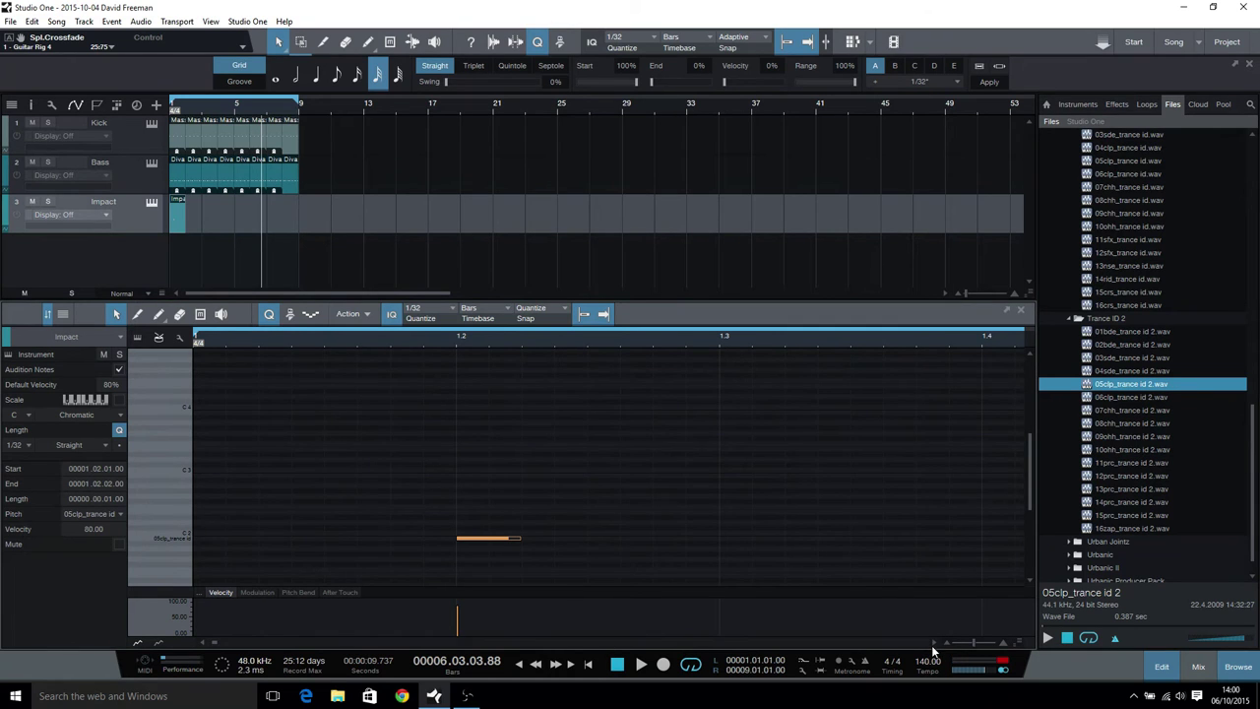
scroll(932, 645, right, 3)
click(801, 538)
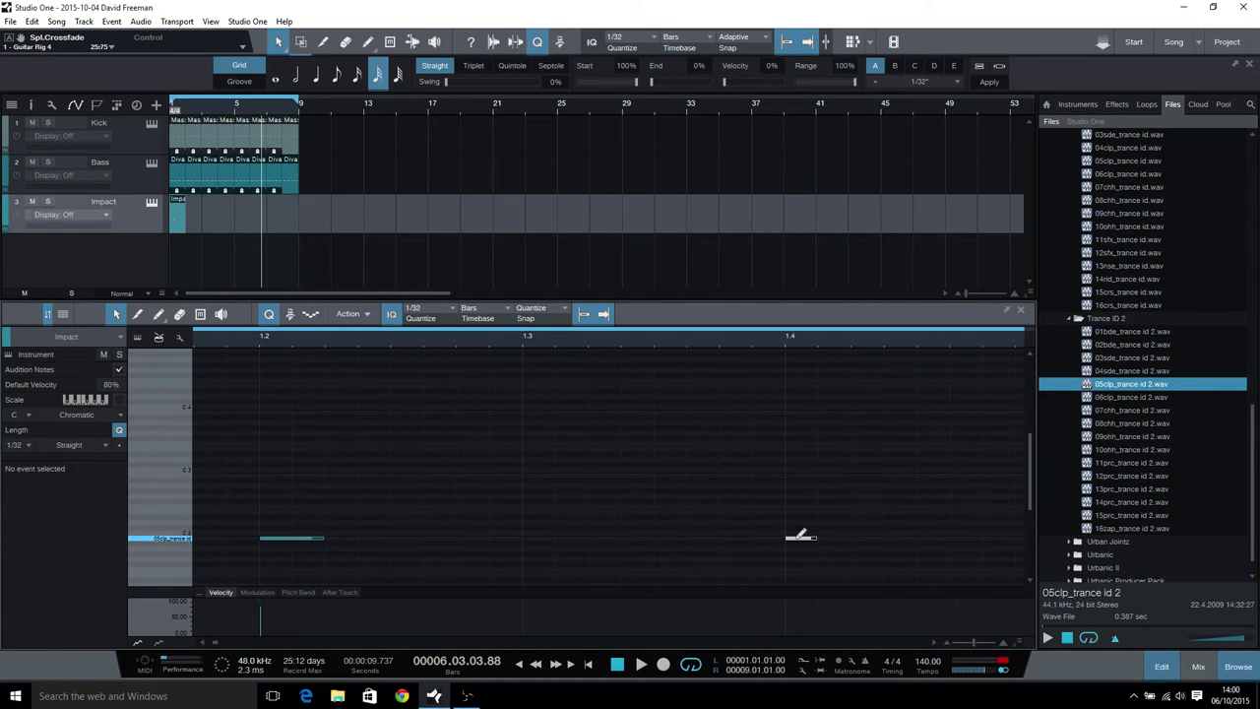
drag(801, 537, 848, 540)
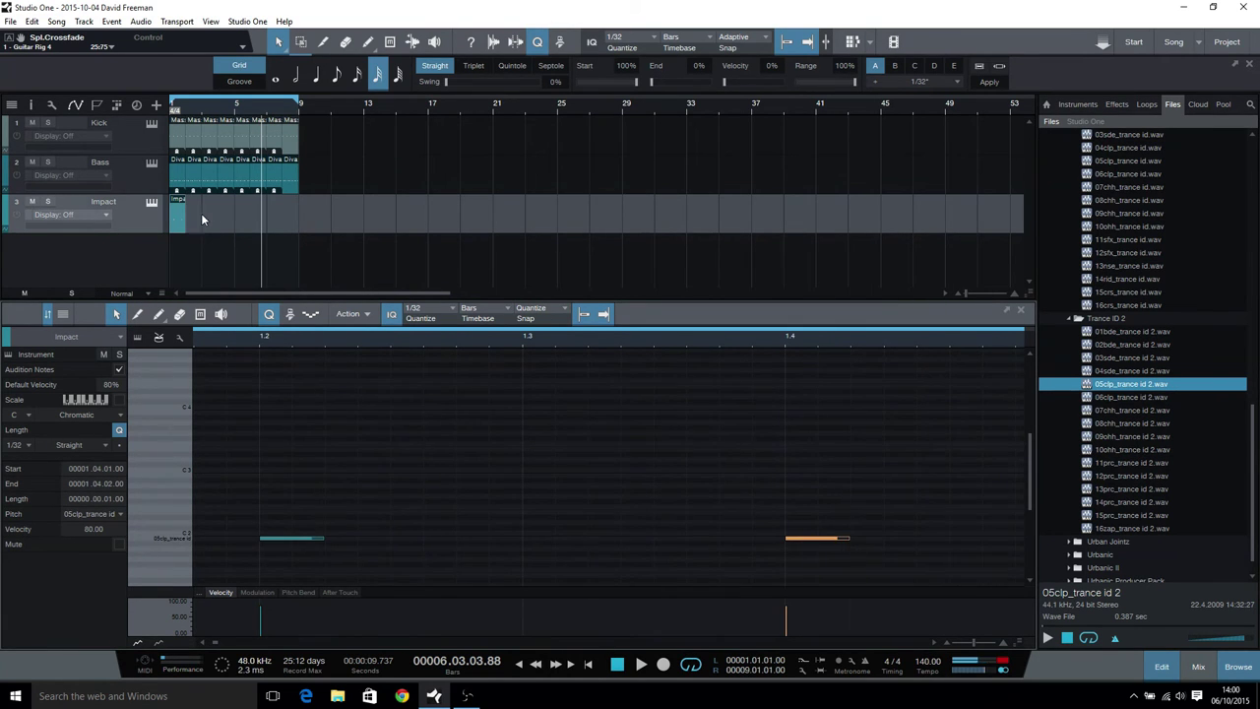
Step: Duplicate the one-bar Impact part seven times to fill the track through bar 8
click(177, 215)
key(d)
key(d)
key(d)
key(d)
key(d)
key(d)
key(d)
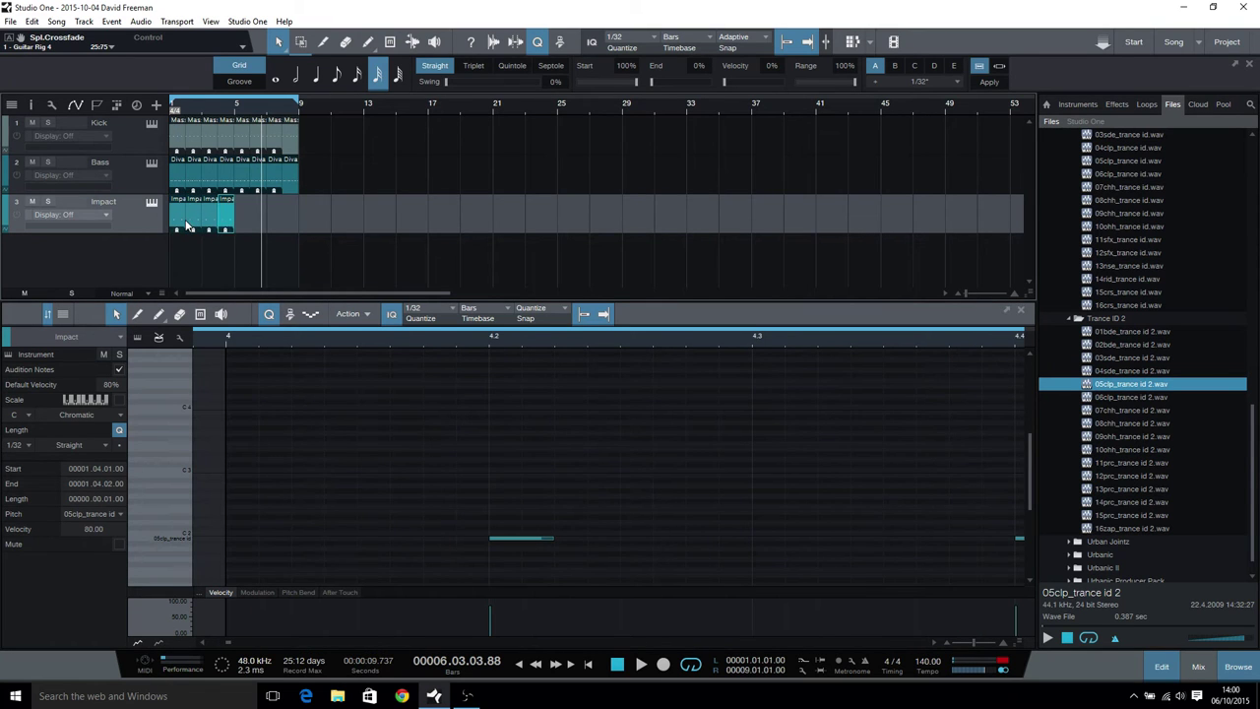
Step: Play the loop with the mixer shown and lower the Impact channel's volume to -1.2 dB
key(space)
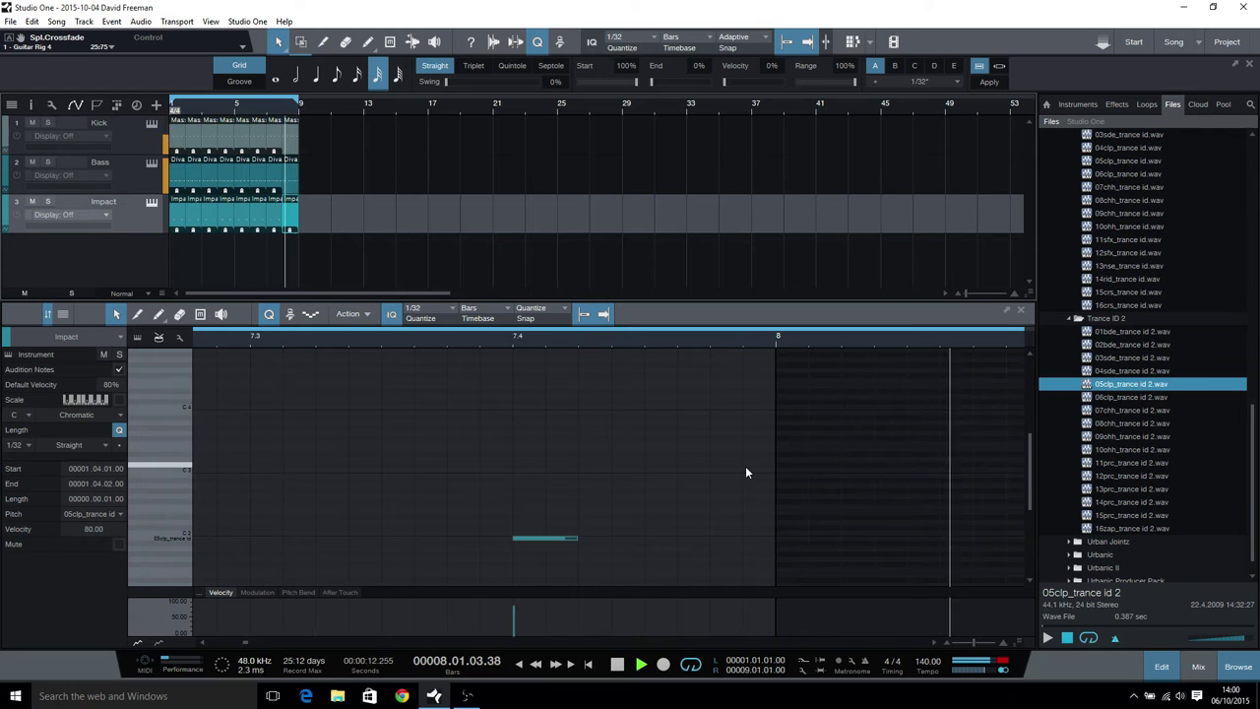
key(F3)
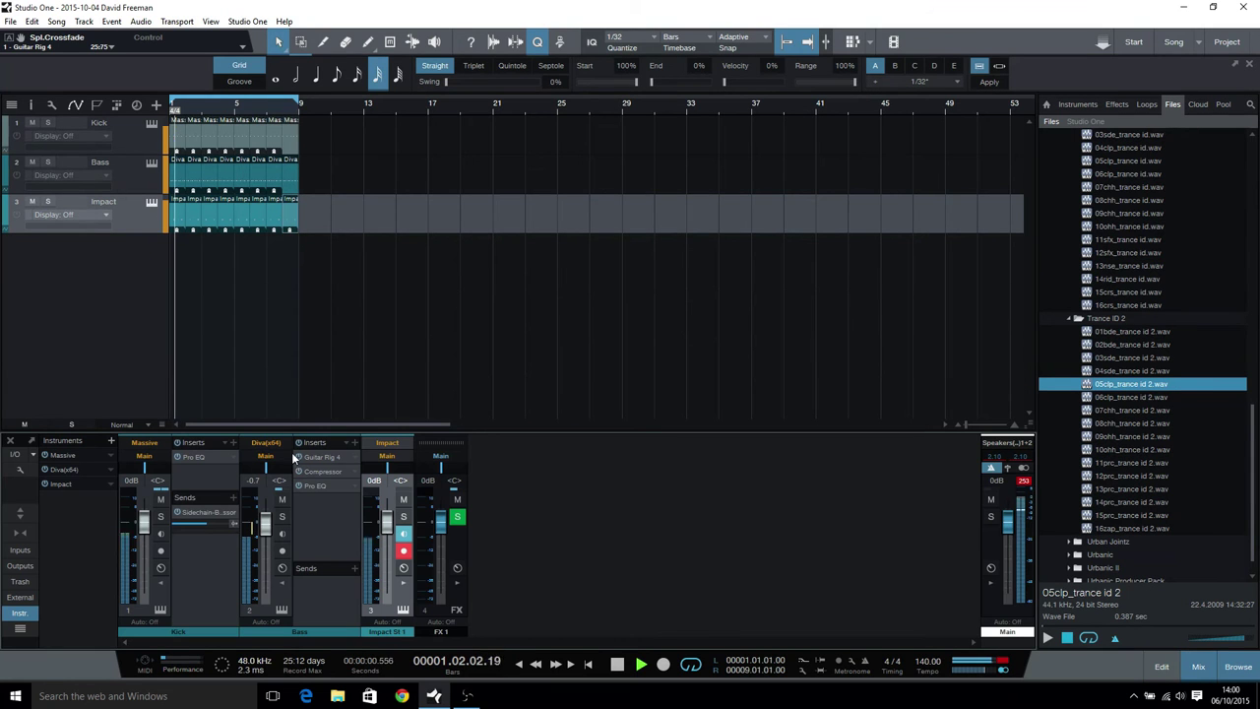
drag(388, 525, 398, 532)
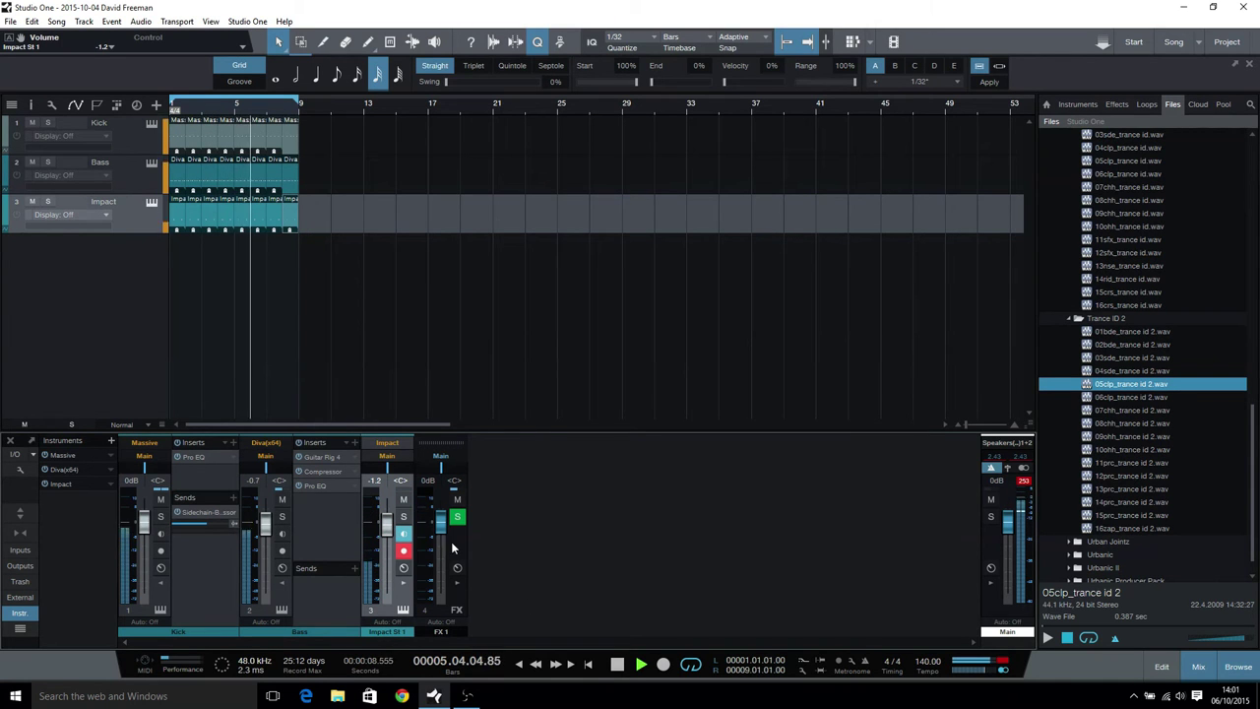
Step: Expand the Impact channel and add a Pro EQ insert to it
click(399, 583)
click(475, 442)
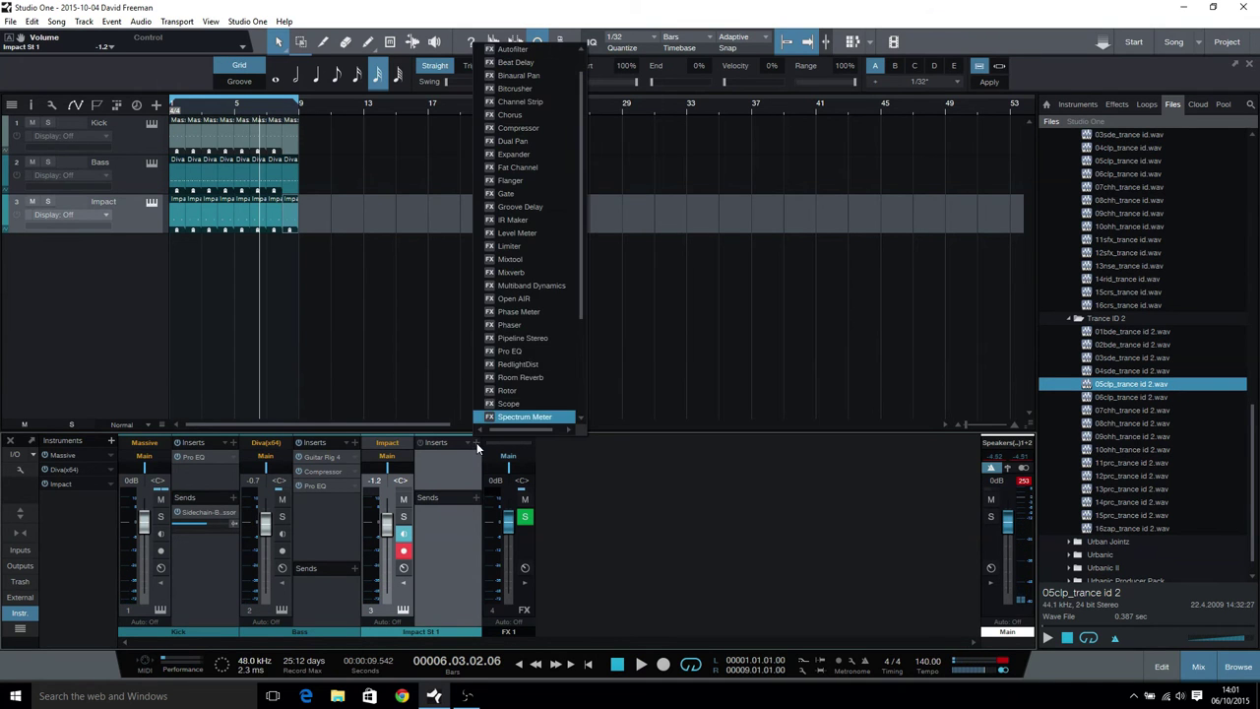
click(539, 352)
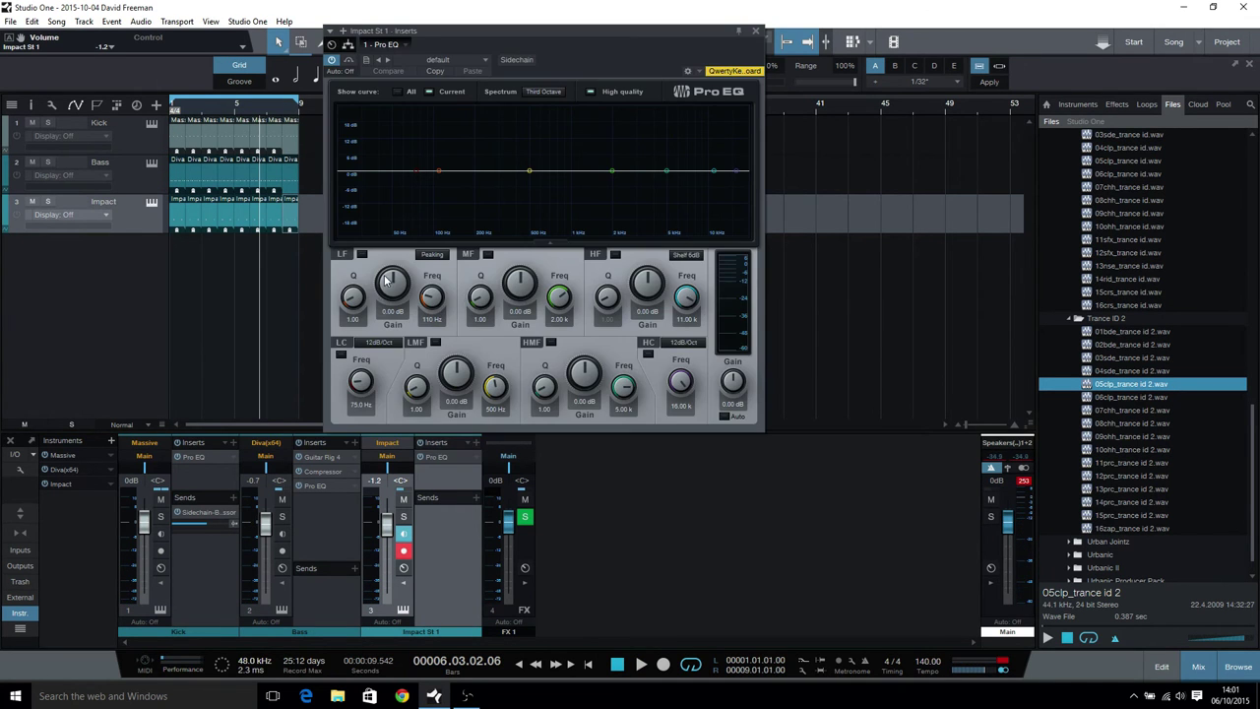
Step: Enable the Pro EQ's low cut at about 452 Hz and cut the LMF band about 5.65 dB at 824 Hz during playback
click(340, 356)
drag(361, 382, 355, 339)
key(space)
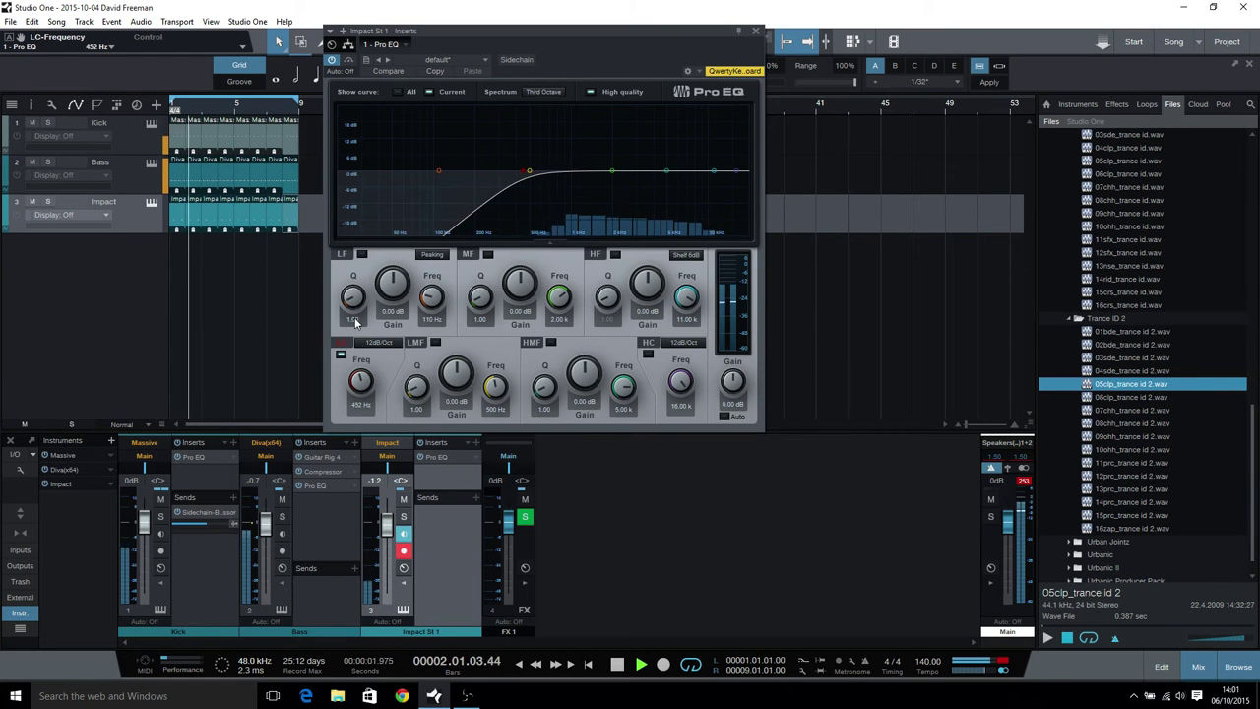
drag(531, 173, 559, 187)
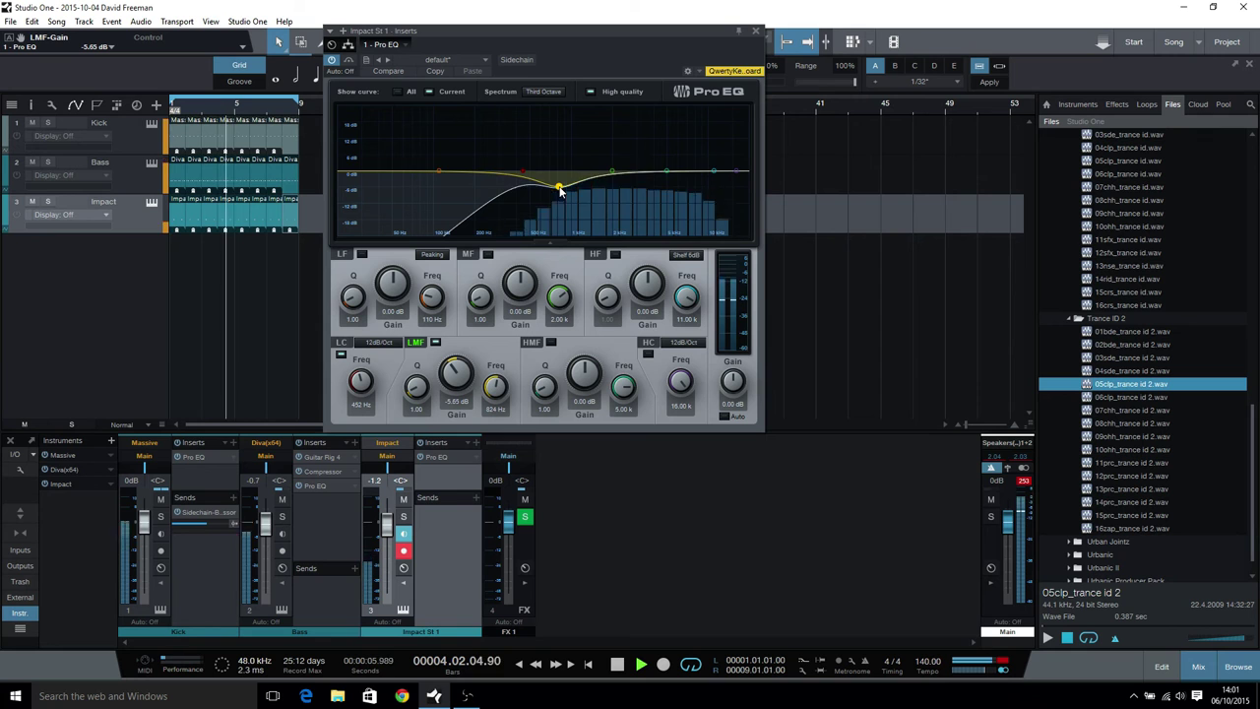
Step: Boost the Pro EQ's HF shelf to about 10.08 dB at 6.55 kHz and lower the Impact channel's volume to -5.7 dB
mouse_move(646, 287)
mouse_down()
mouse_move(687, 302)
mouse_move(688, 315)
mouse_move(651, 276)
mouse_up()
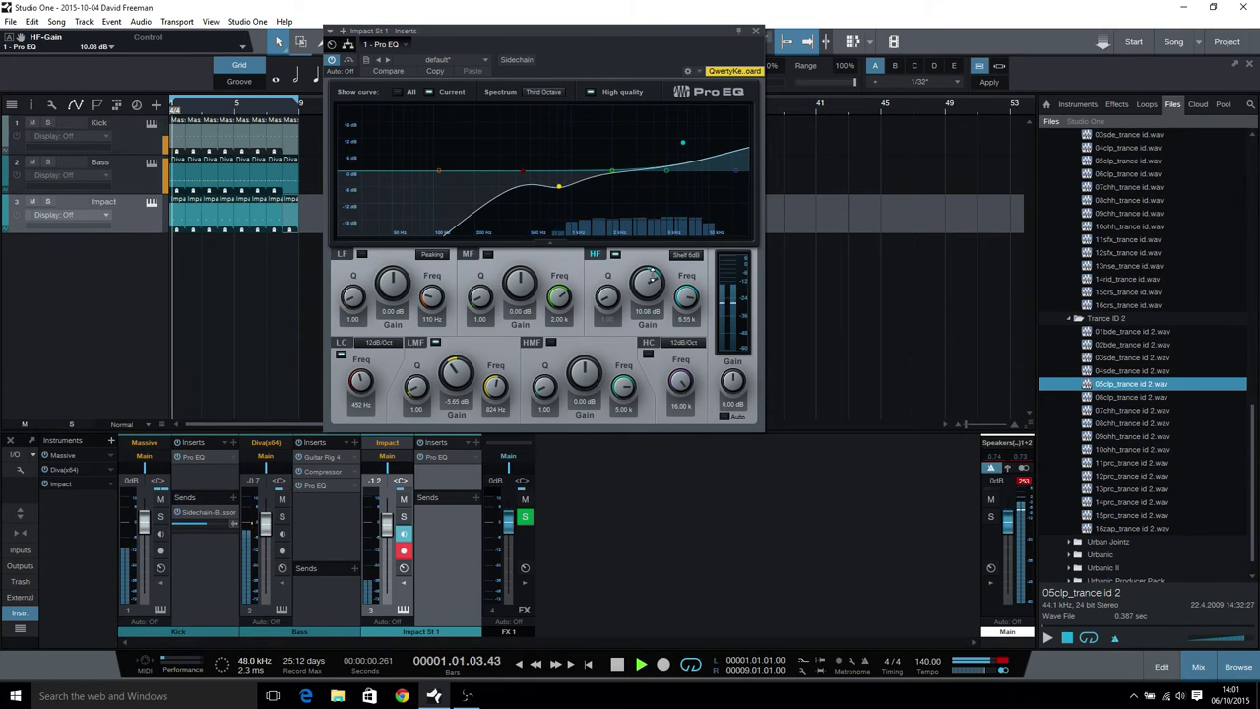
click(756, 30)
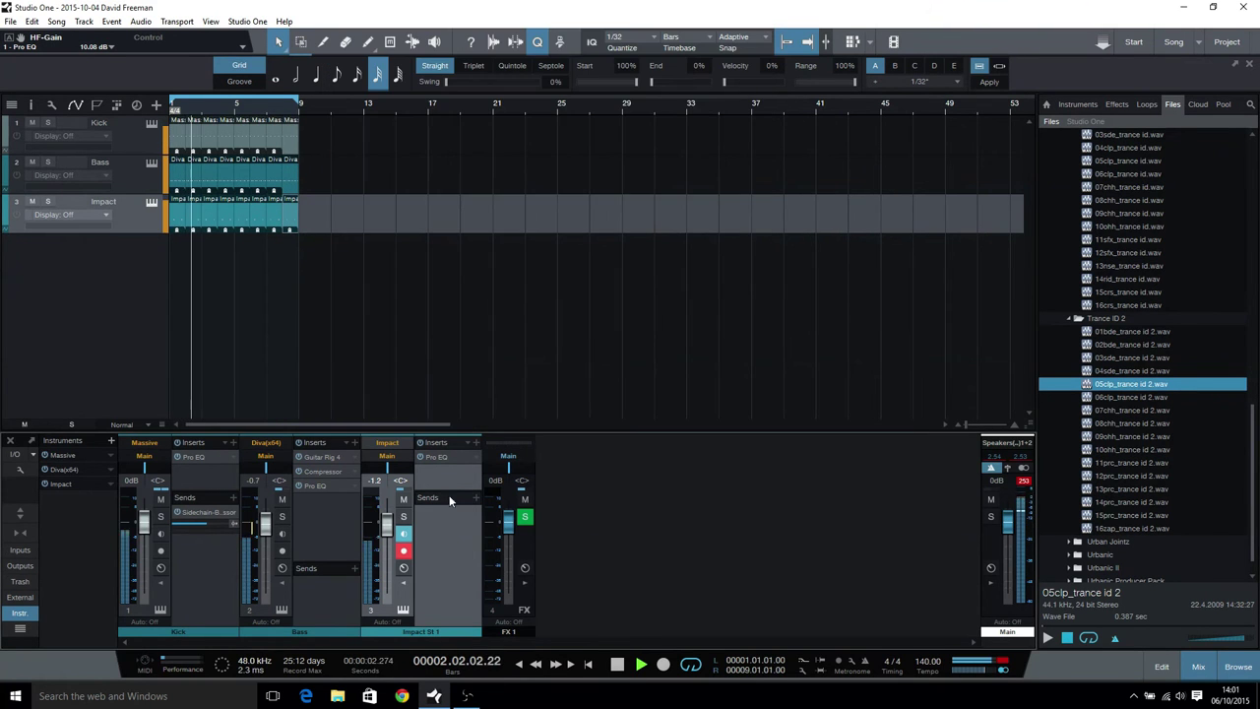
drag(386, 522, 389, 536)
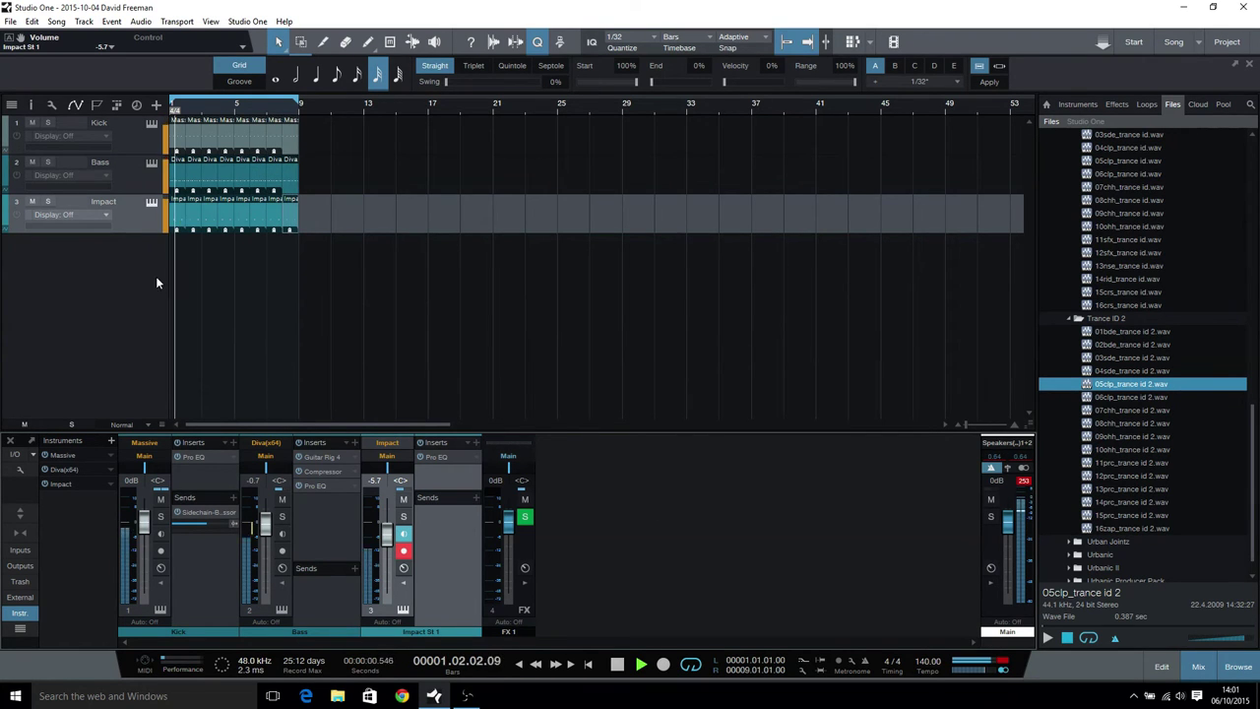
Step: Reopen Impact, select the C 2 pad and review its output routing options, keeping Stereo 1, before closing the window
click(152, 202)
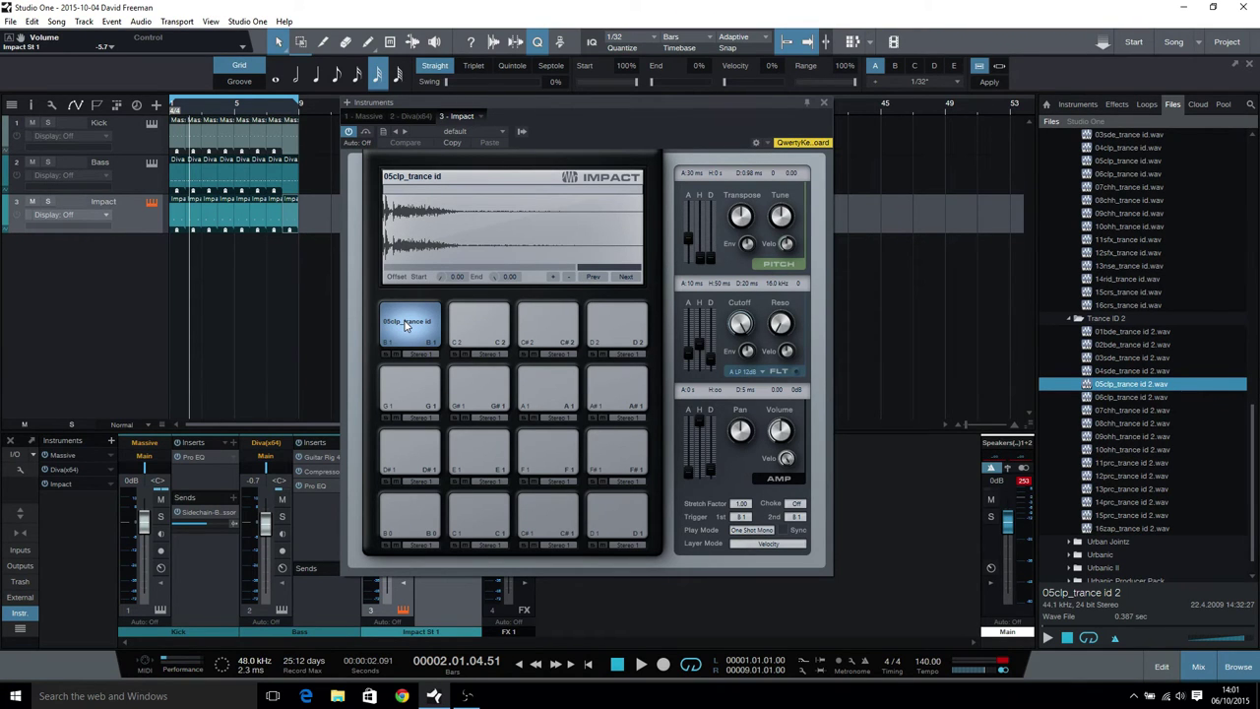
click(493, 354)
click(488, 329)
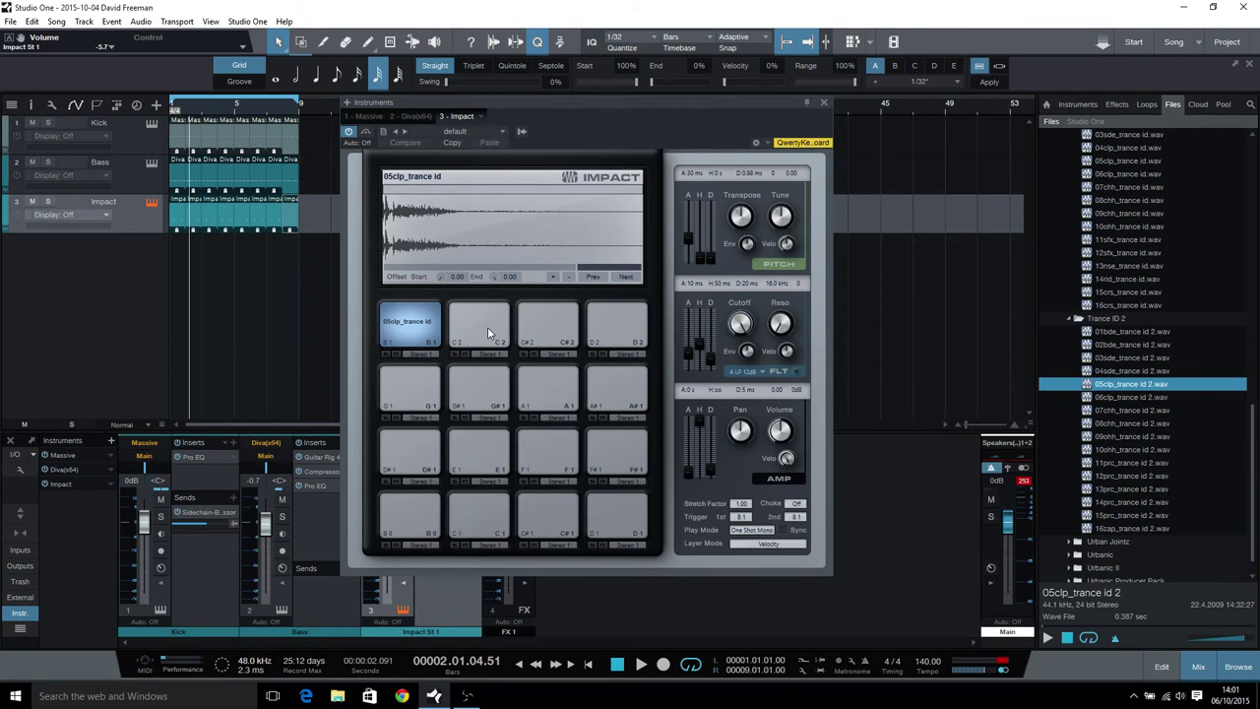
click(482, 345)
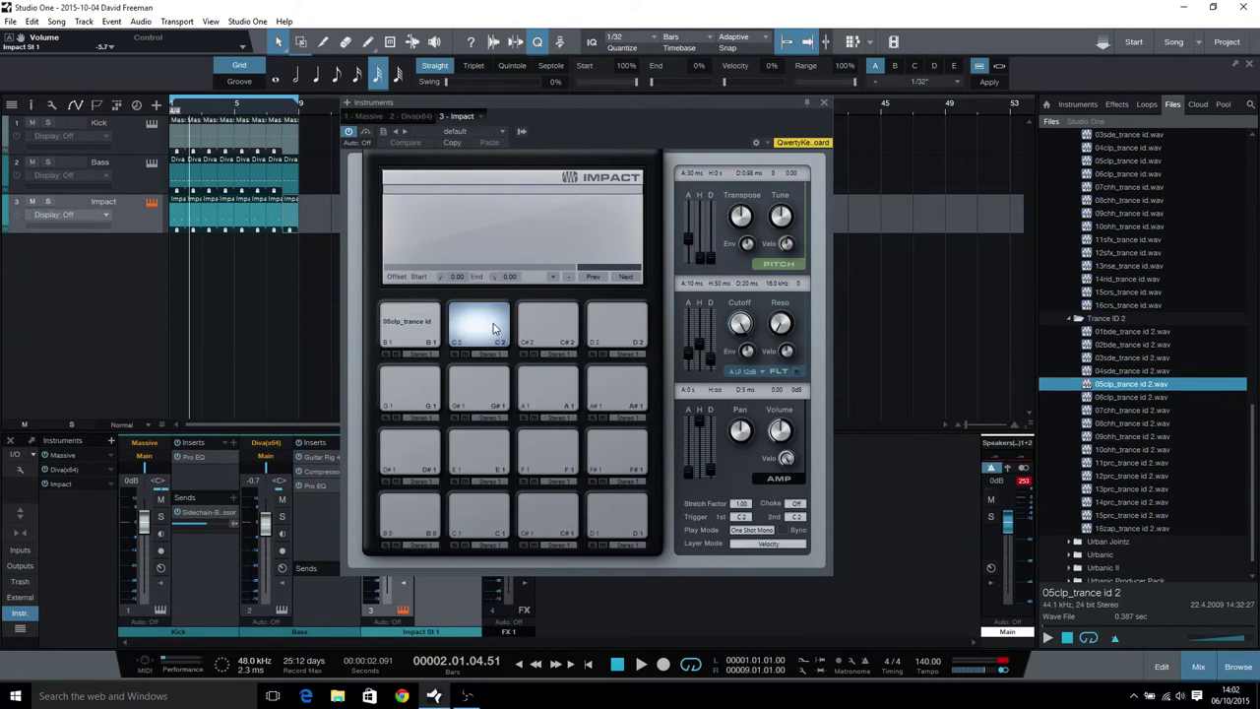
click(490, 355)
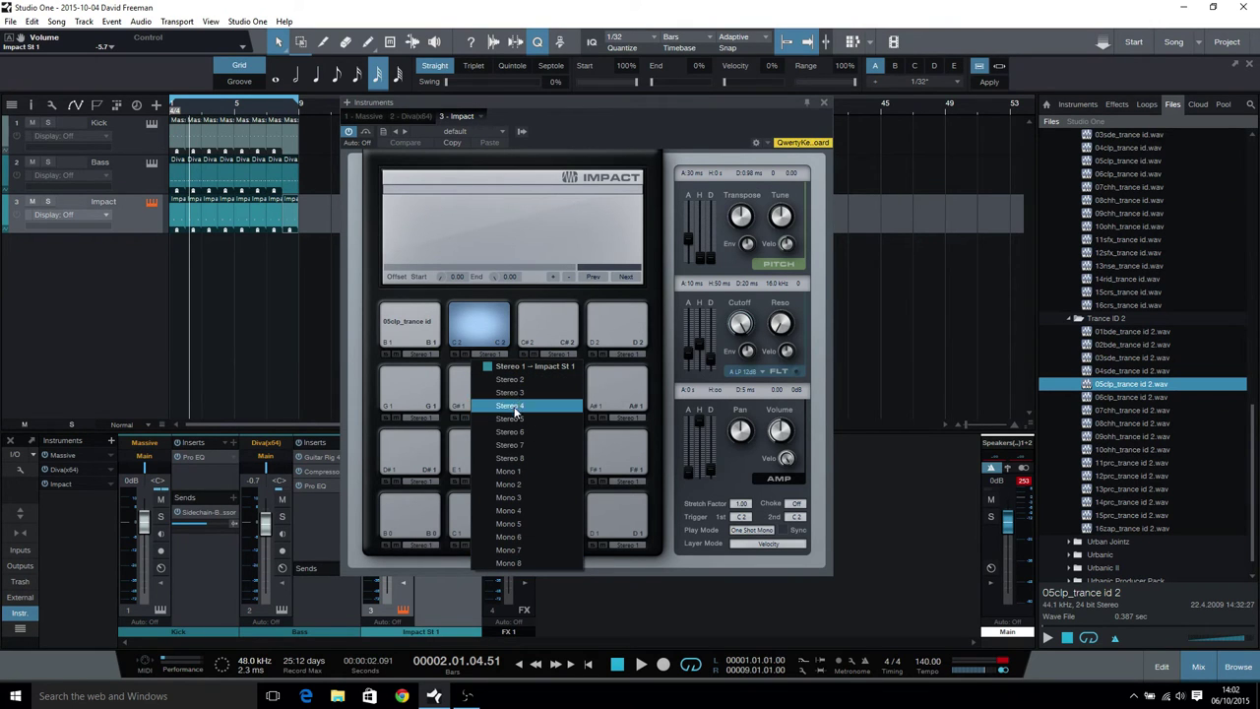
click(520, 367)
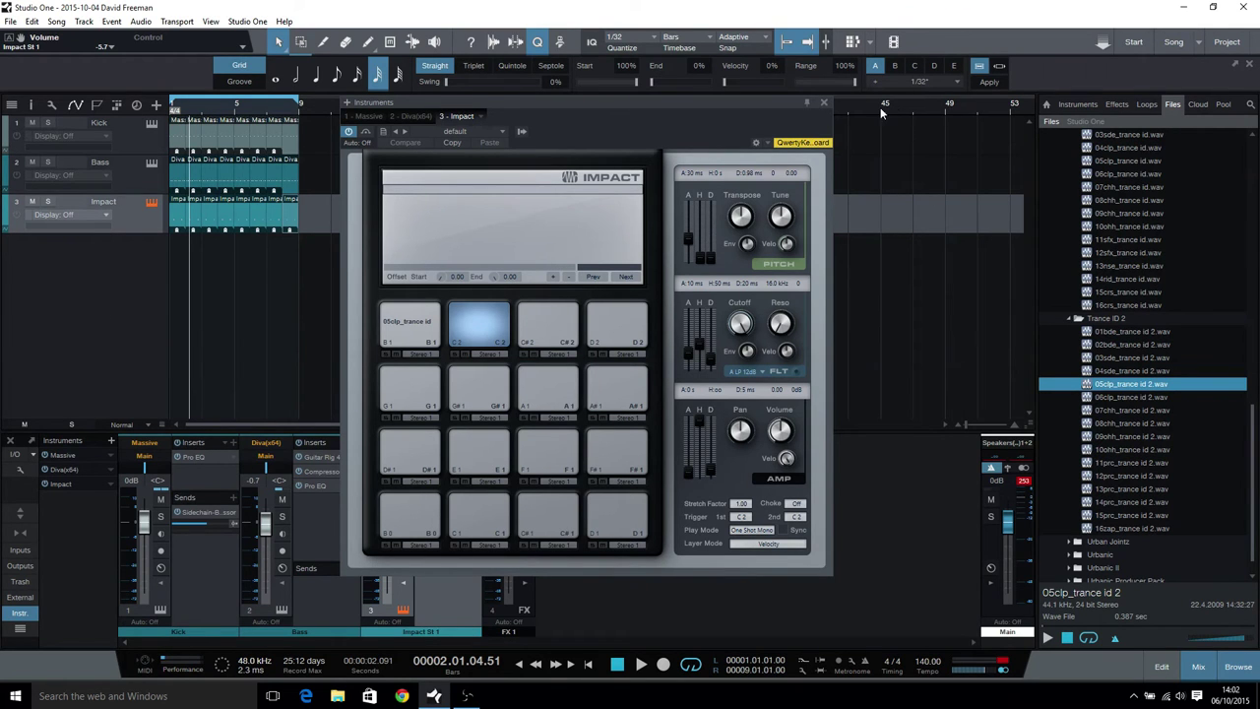
click(823, 104)
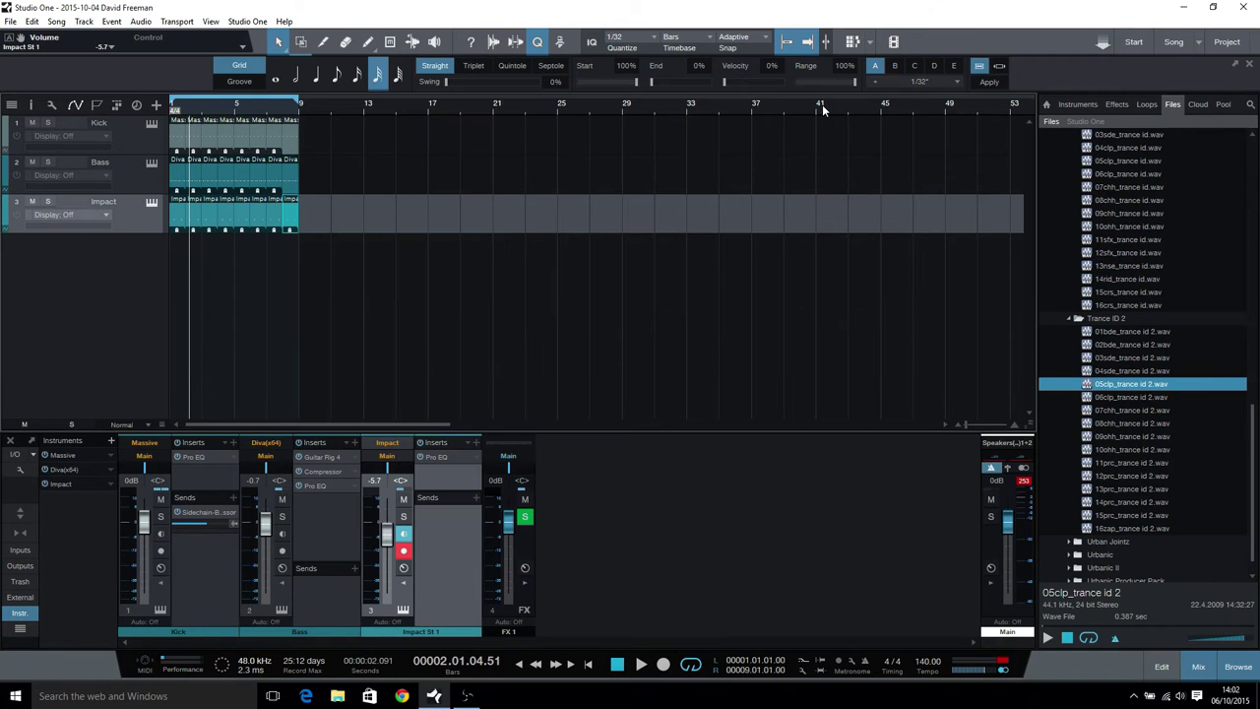
Step: Load 07chh_trance id 2, 08chh_trance id 2 and 09ohh_trance id 2 onto Impact's C 2, C# 2 and D 2 pads
scroll(1142, 421, down, 1)
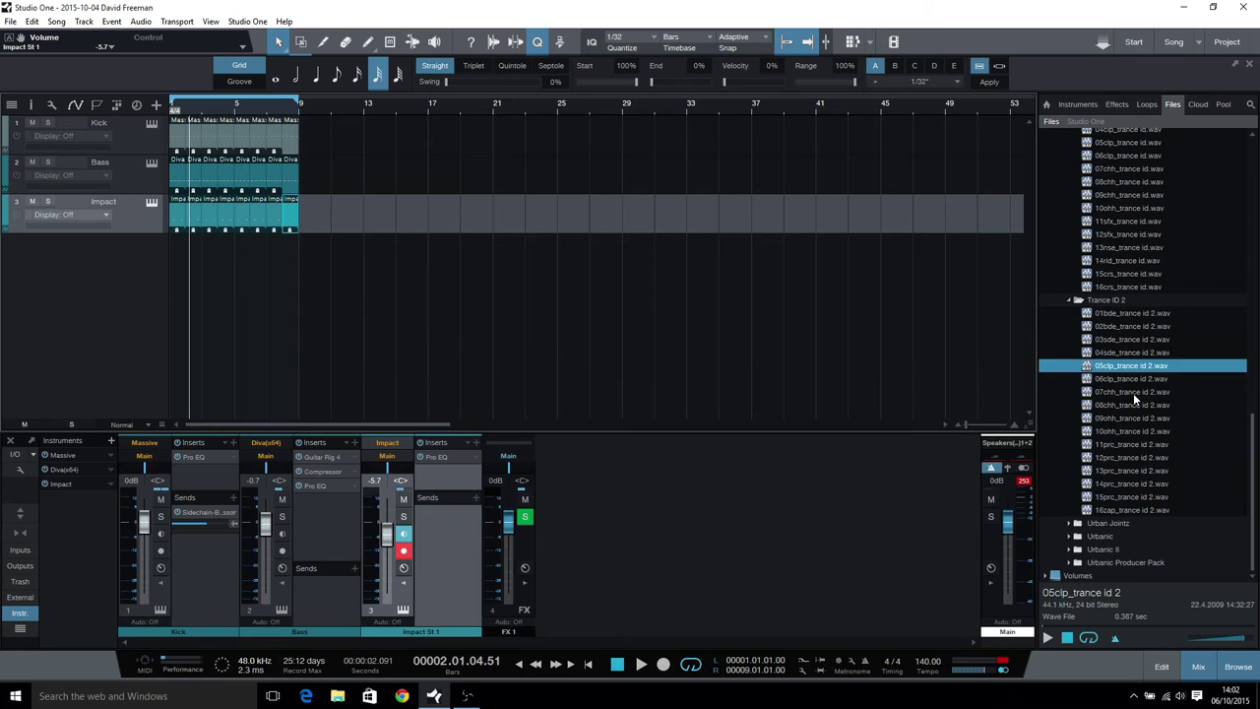
click(1133, 393)
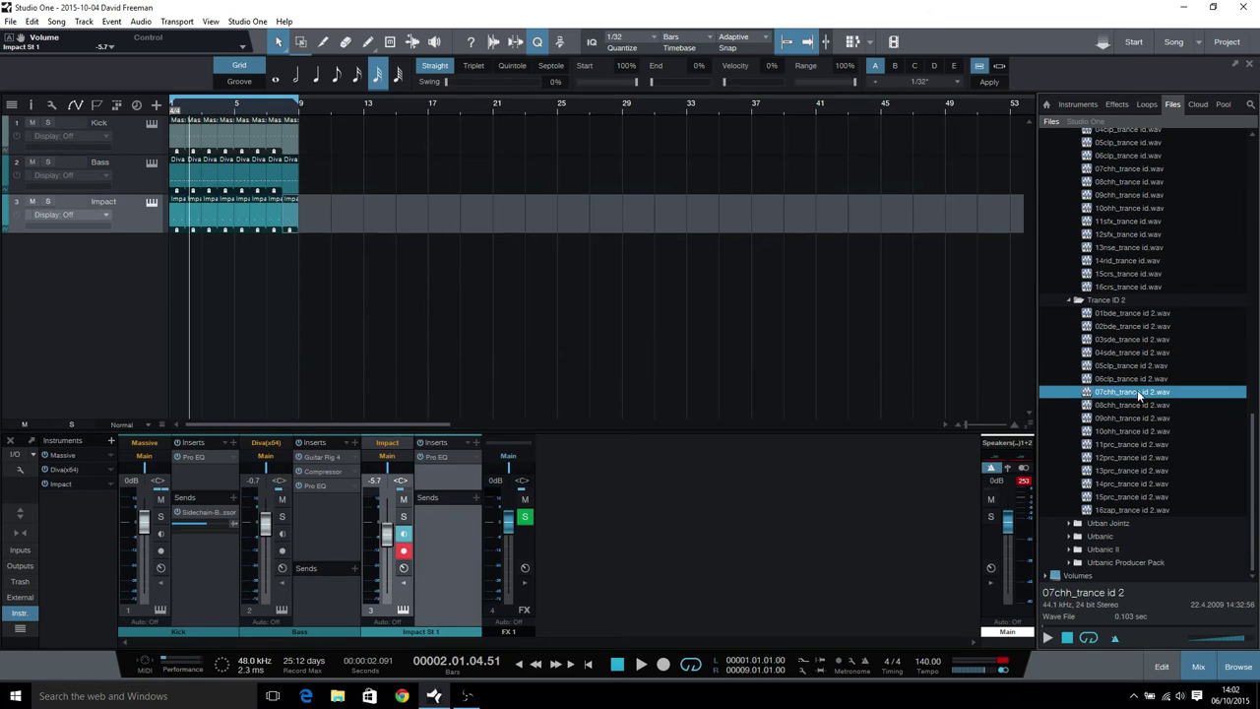
click(151, 204)
drag(1132, 389, 478, 327)
drag(1148, 403, 566, 317)
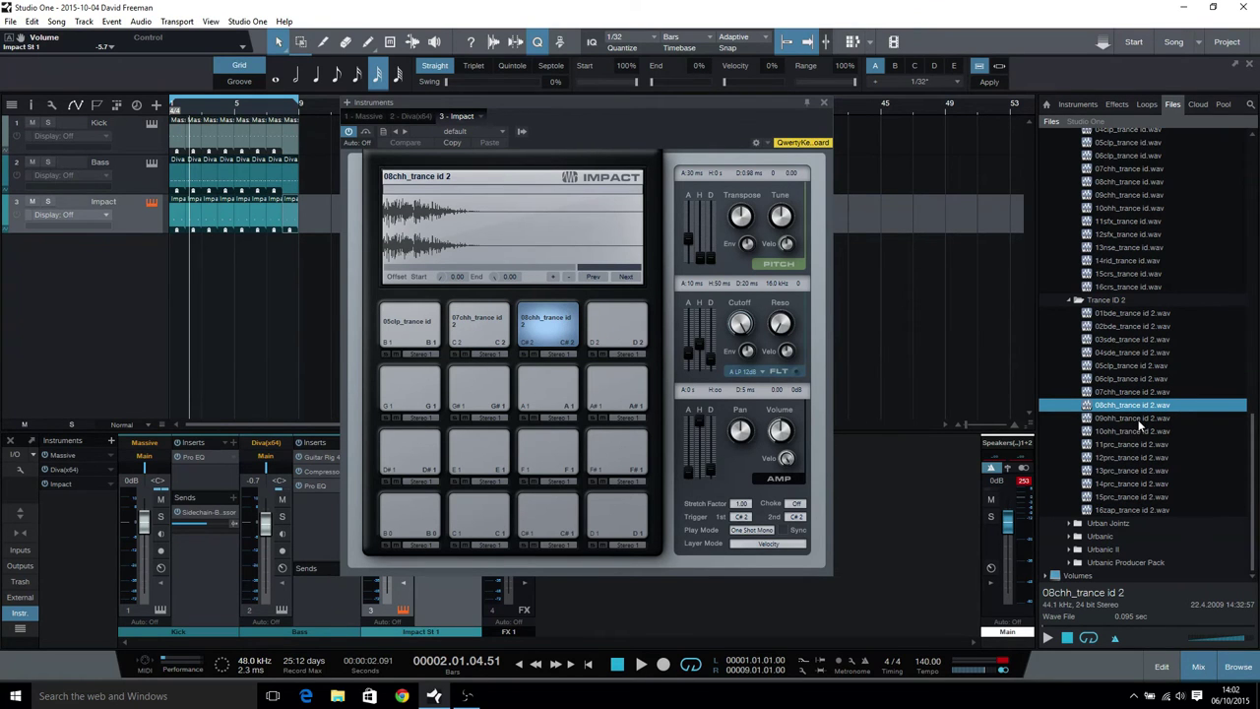
drag(1139, 420, 620, 331)
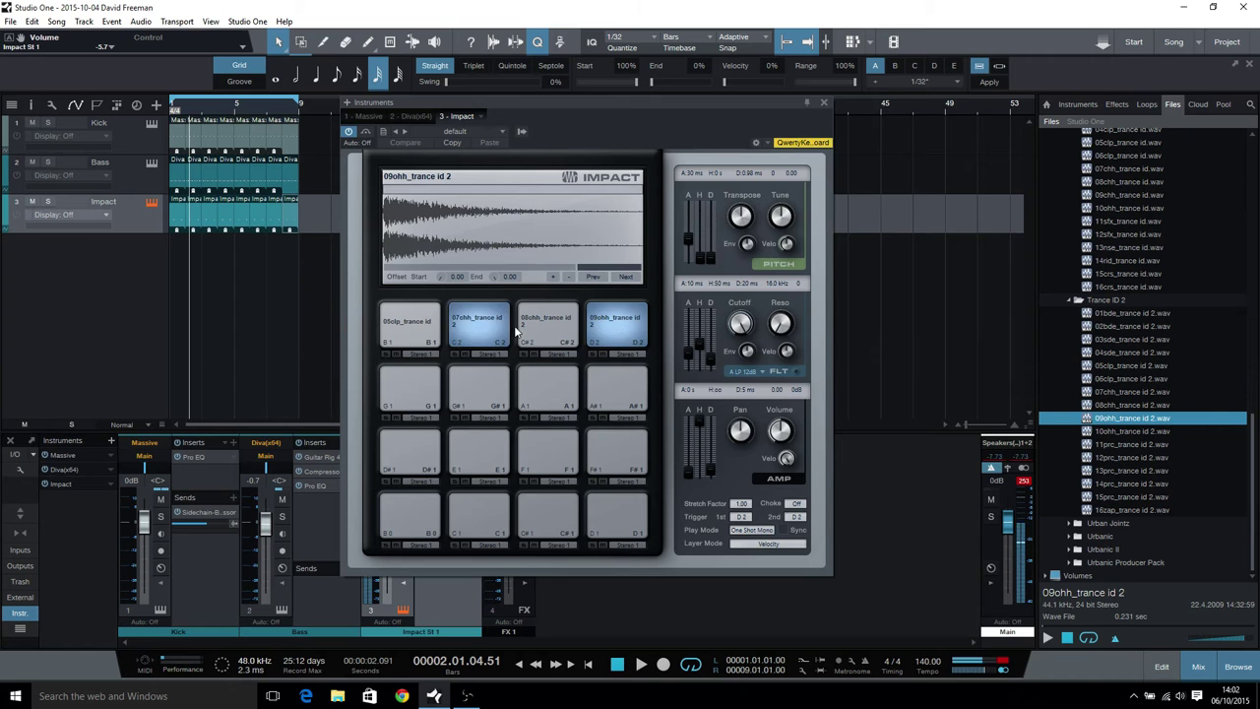
Step: Audition the two closed-hat pads, route all three hi-hat pads to output Stereo 2 and close the Impact window
click(479, 328)
click(547, 327)
right_click(511, 358)
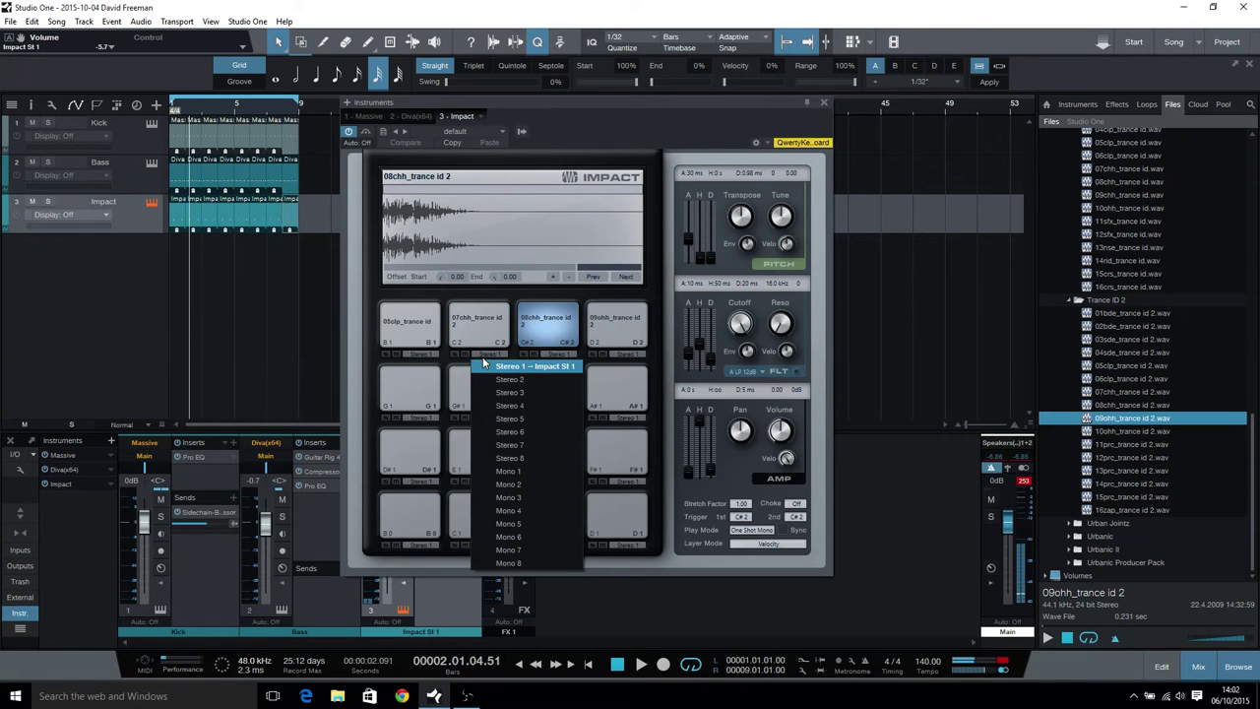
click(496, 380)
right_click(552, 358)
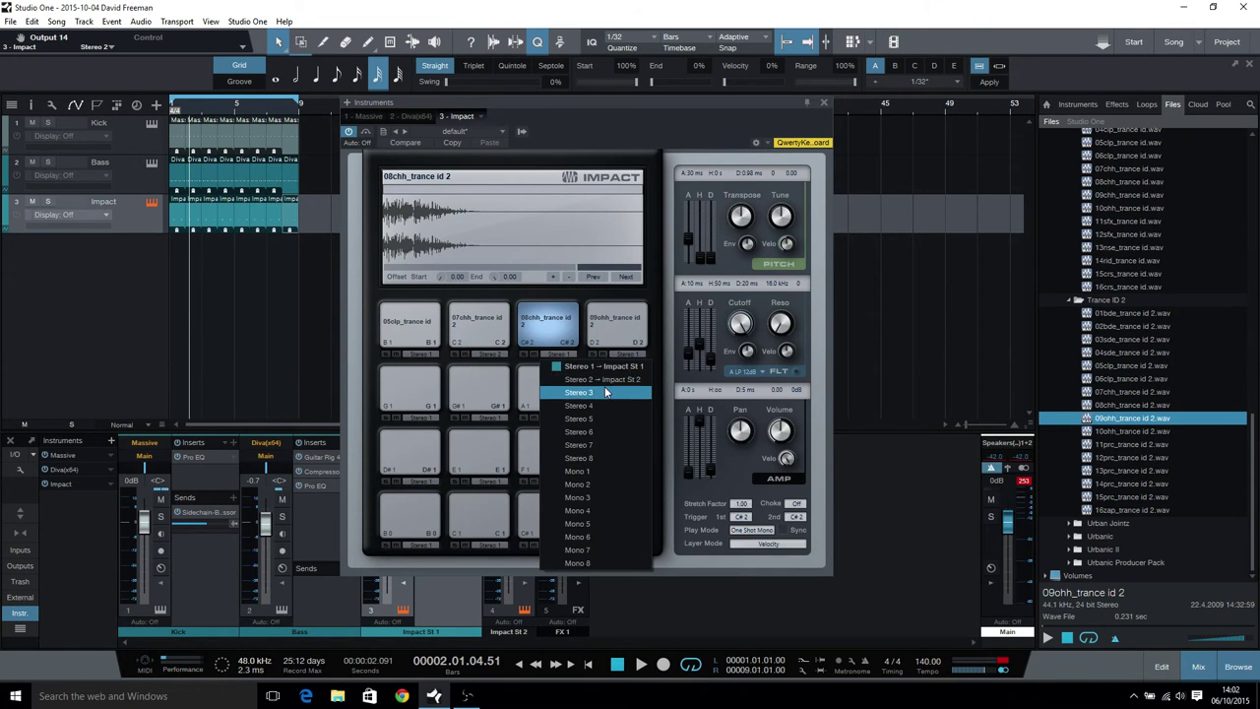
click(606, 387)
right_click(558, 363)
click(571, 379)
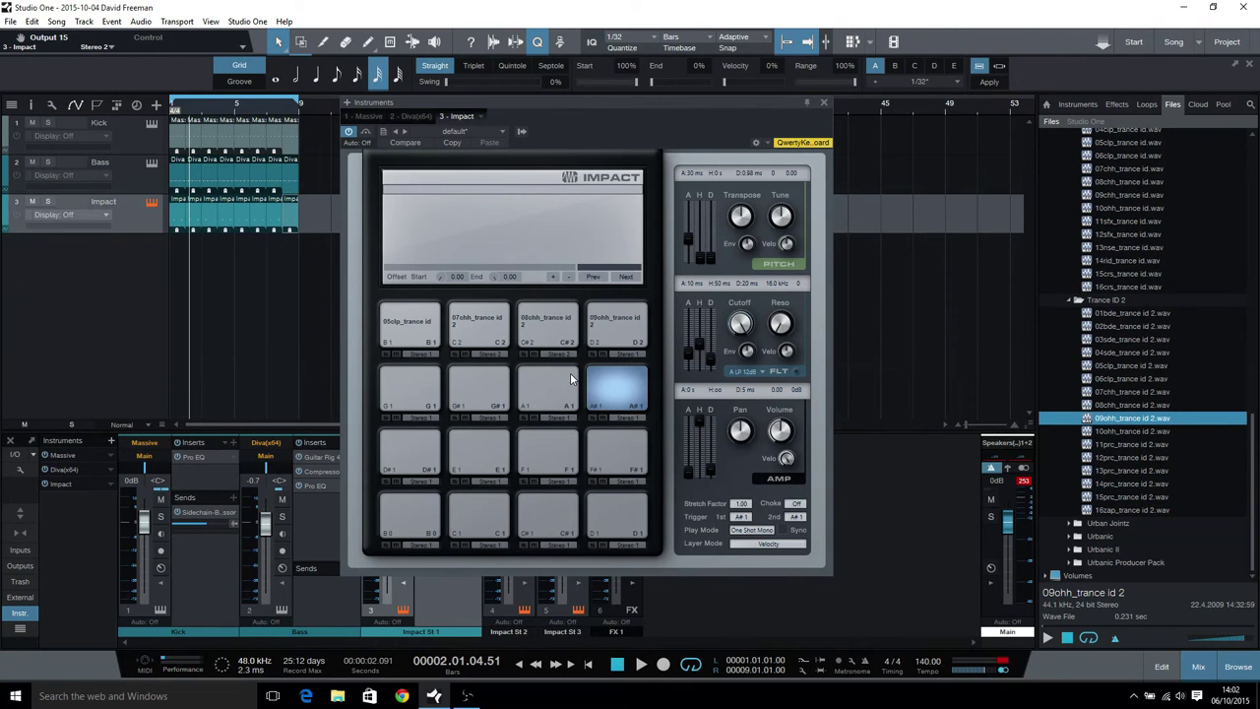
click(623, 357)
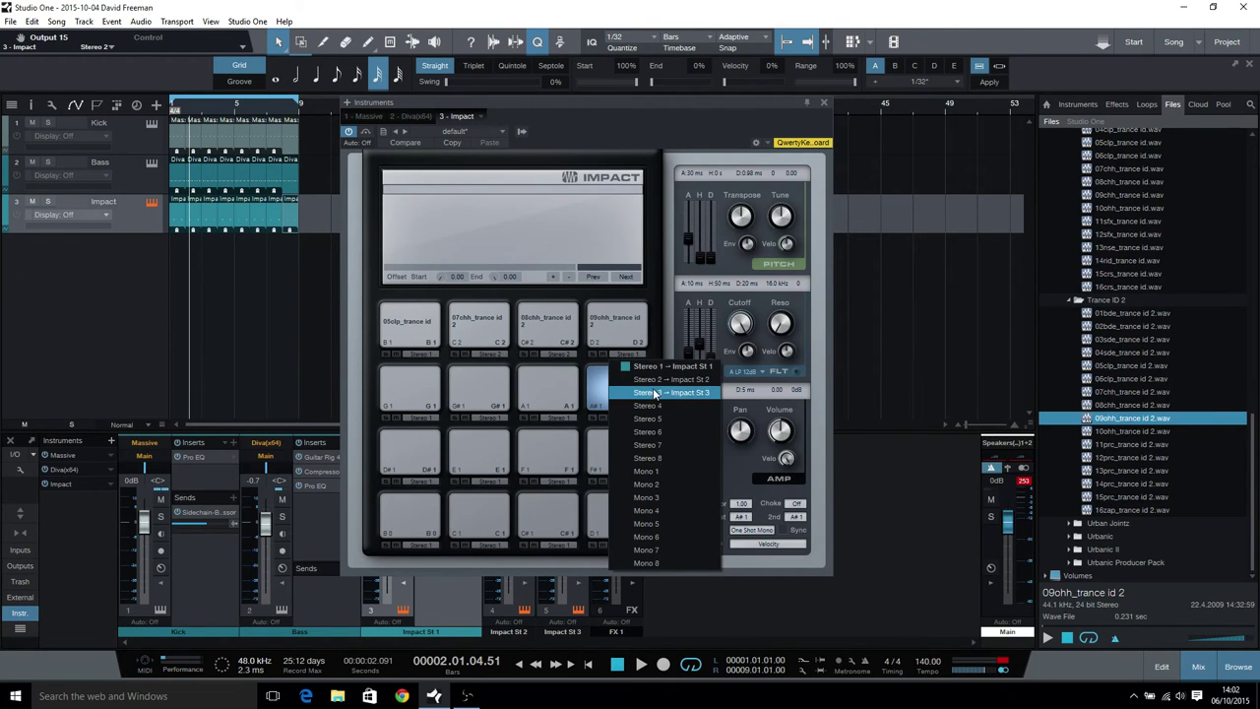
click(665, 379)
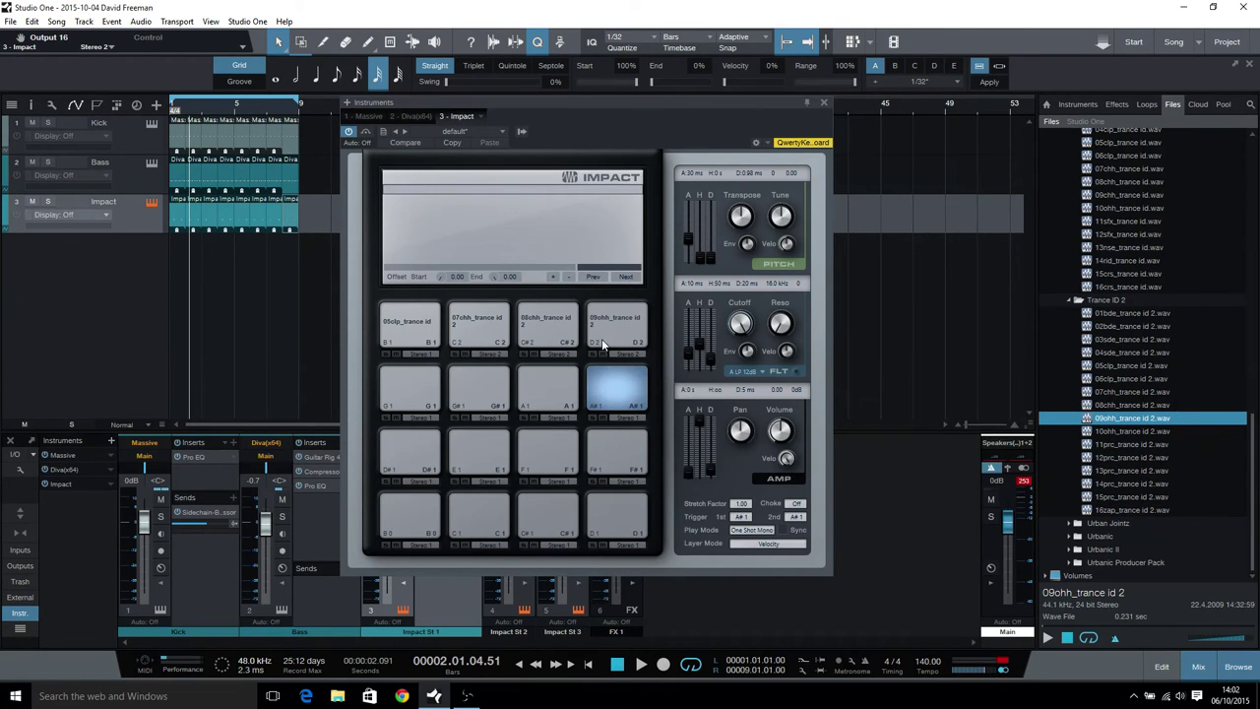
click(825, 103)
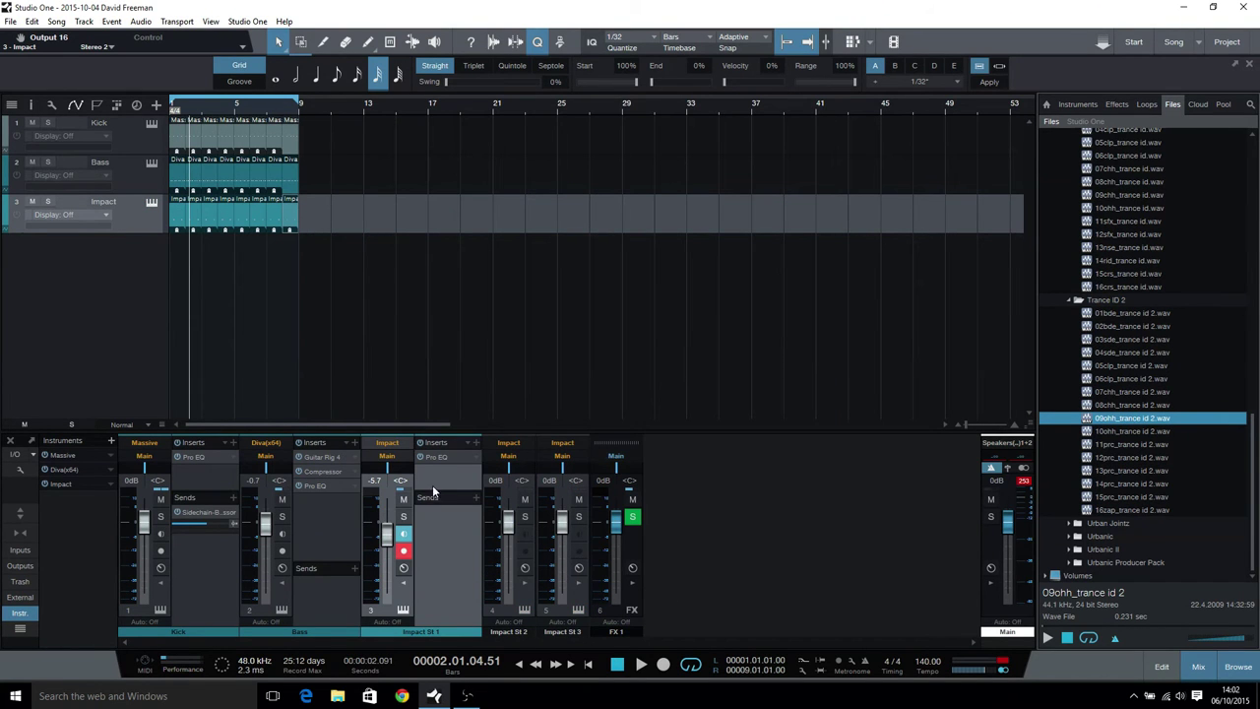
Step: Add 09ohh_trance id 2 notes on all four offbeats (1.1.3, 1.2.3, 1.3.3, 1.4.3) of the first Impact part and play the pattern
double_click(178, 216)
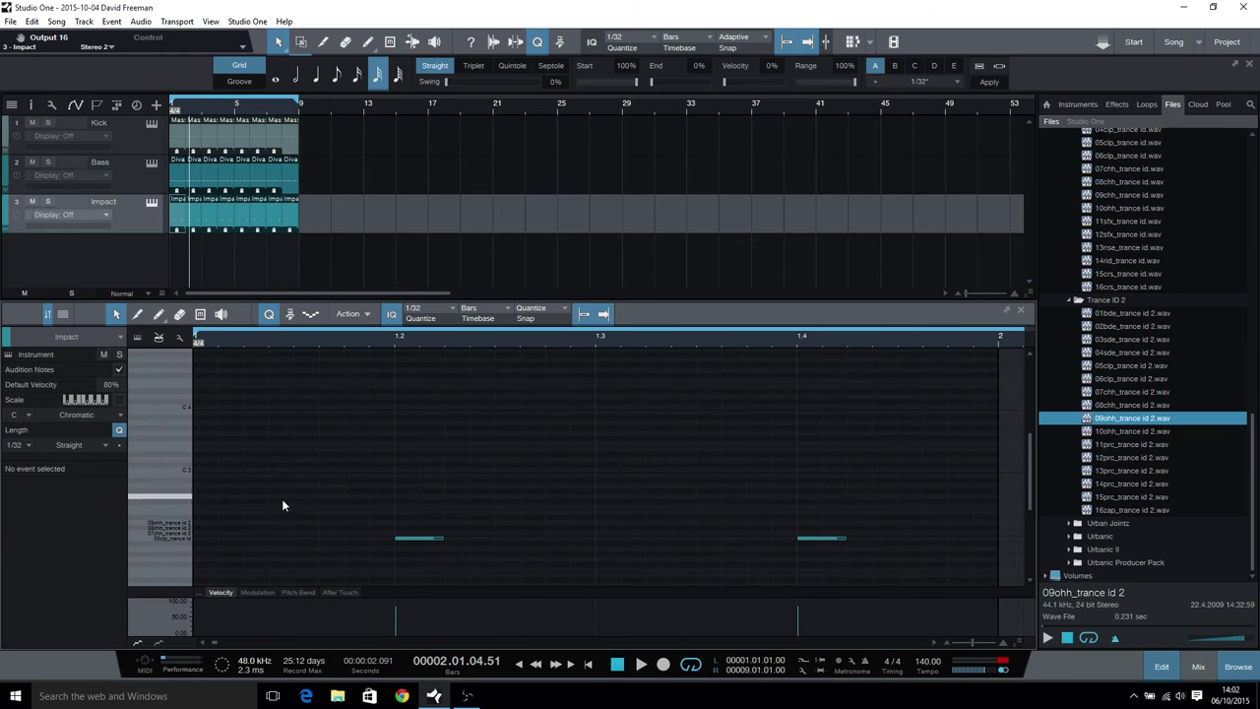
click(170, 533)
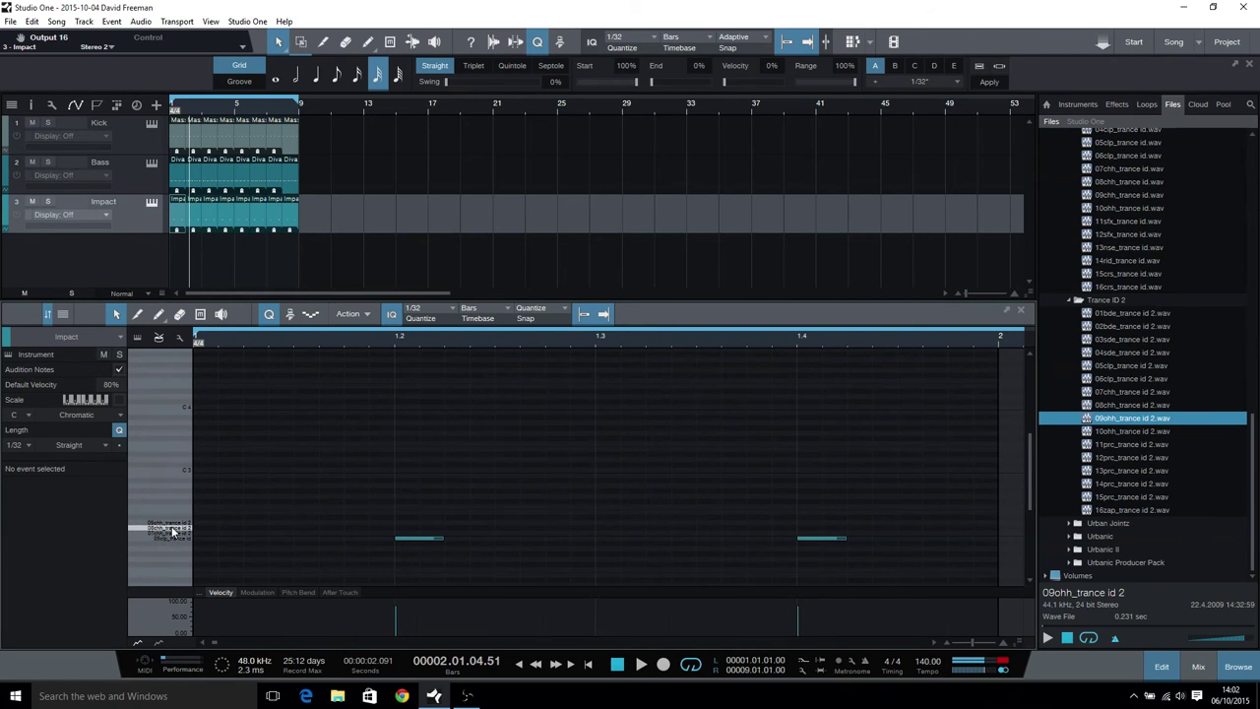
click(299, 521)
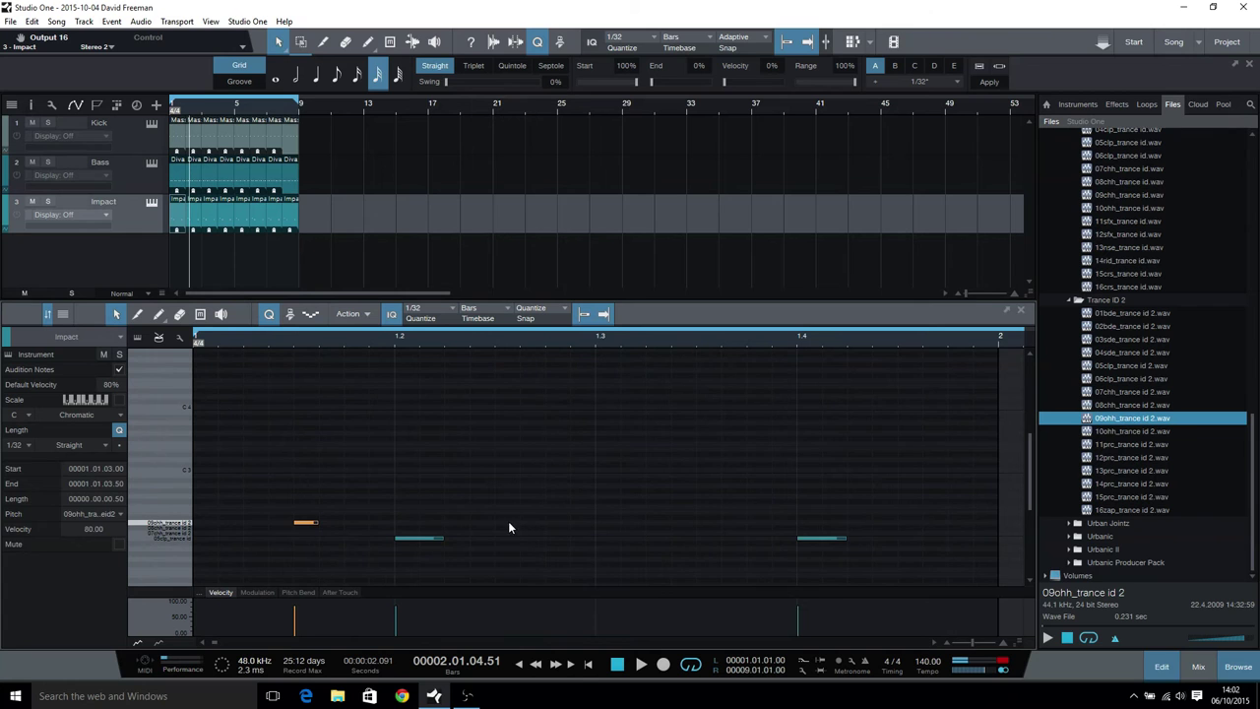
click(508, 521)
click(706, 522)
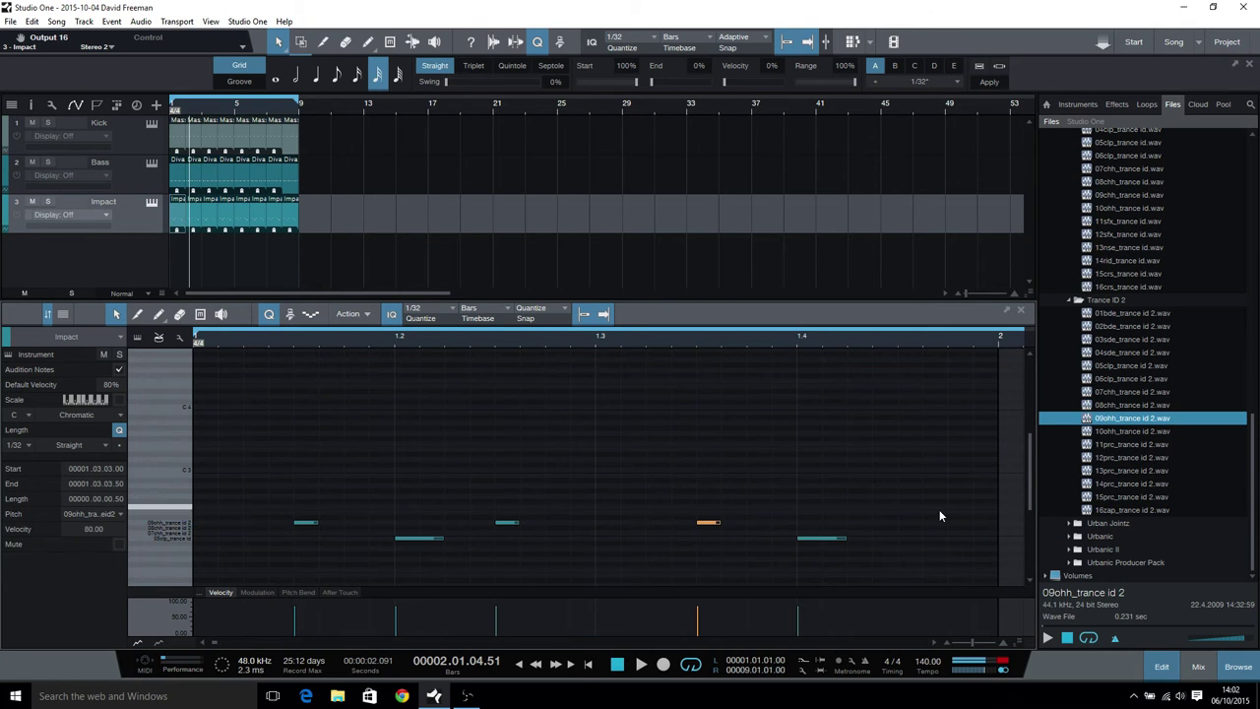
click(909, 522)
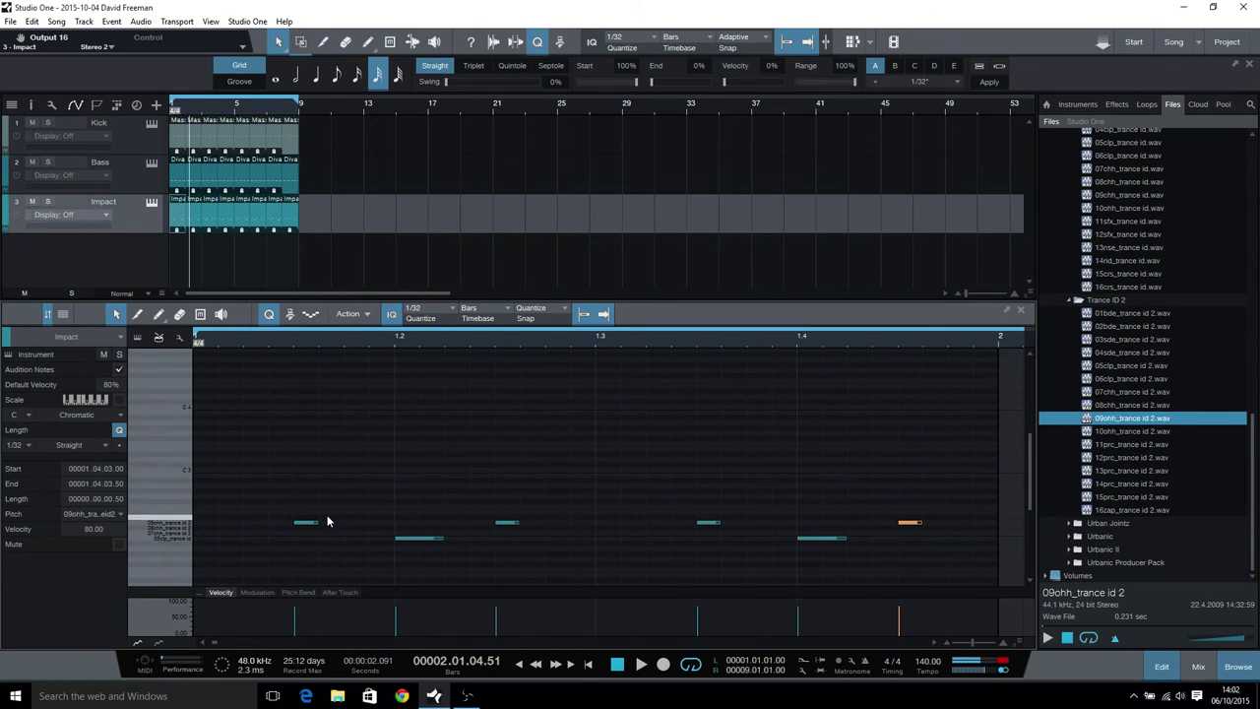
key(space)
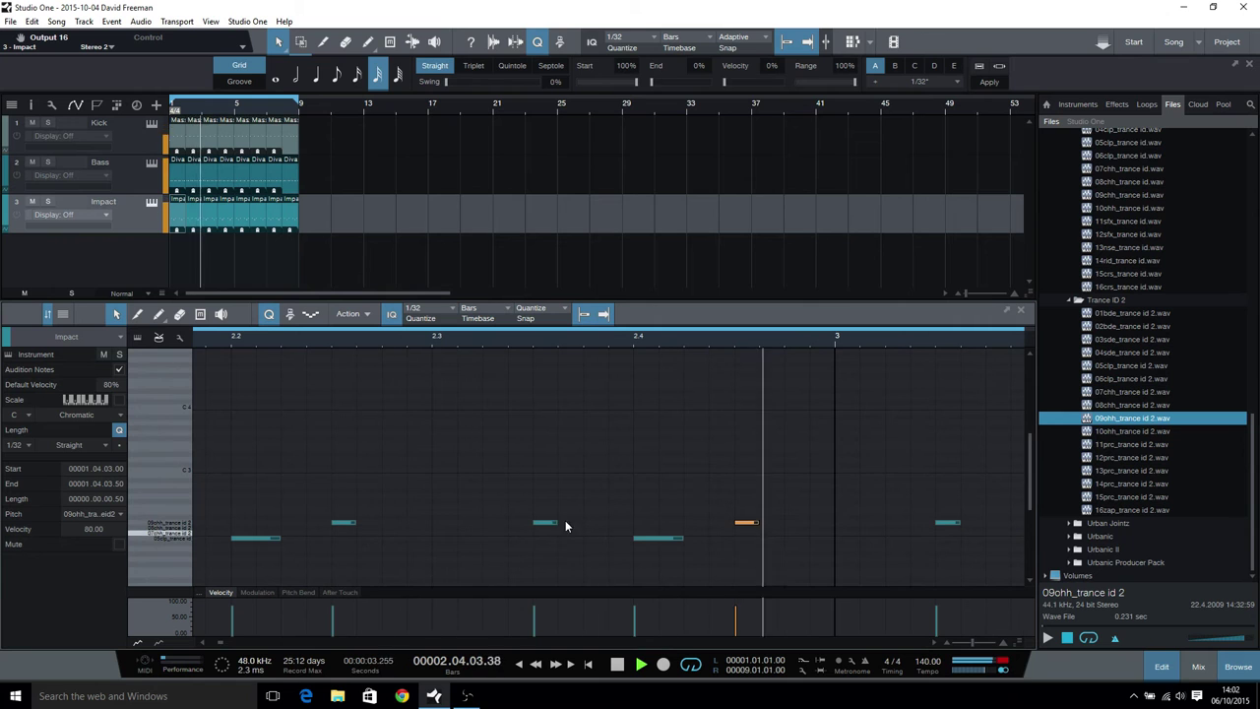
key(space)
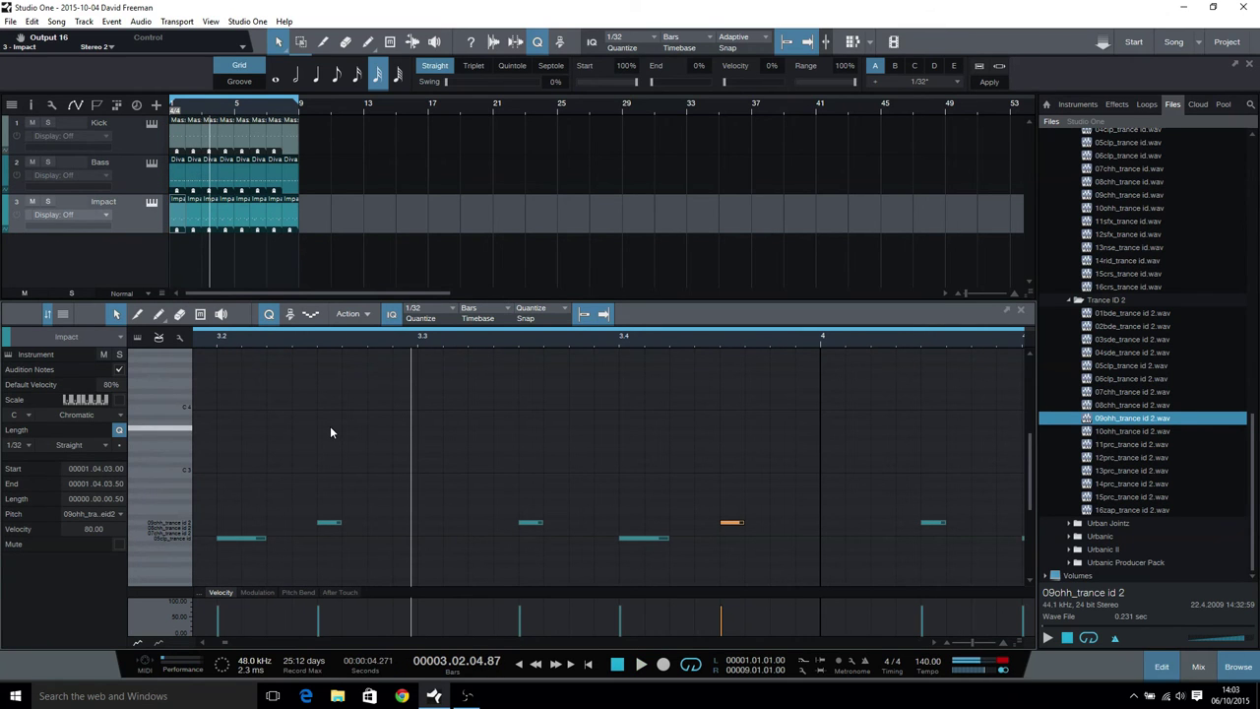
key(Home)
key(space)
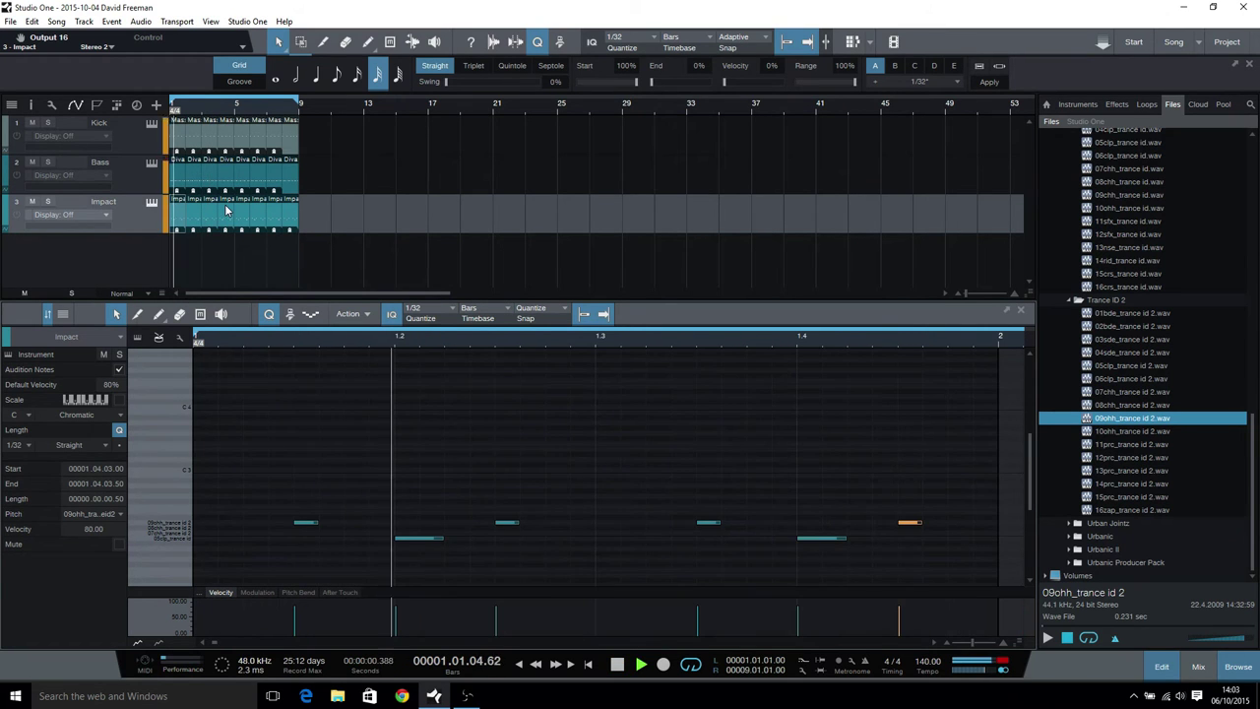
key(space)
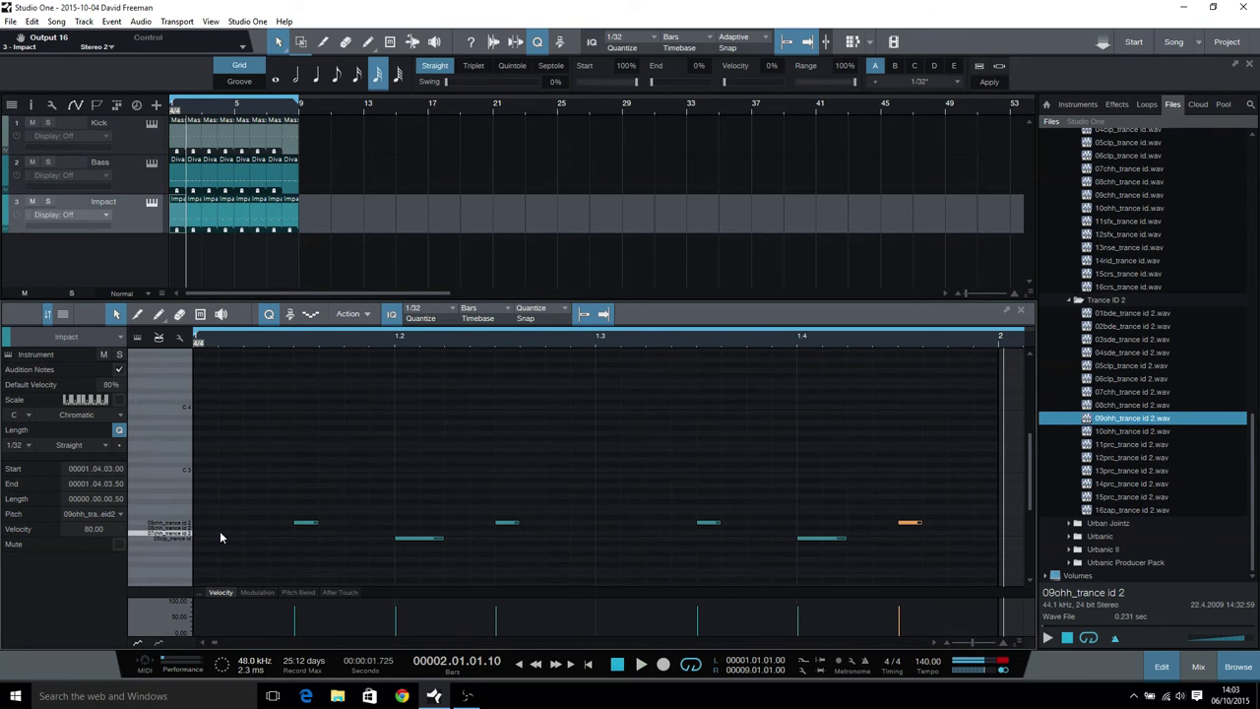
Step: Add a 07chh_trance id 2 note on beat 1 and an 08chh_trance id 2 note at 1.1.2, and play from the start
double_click(204, 533)
double_click(255, 528)
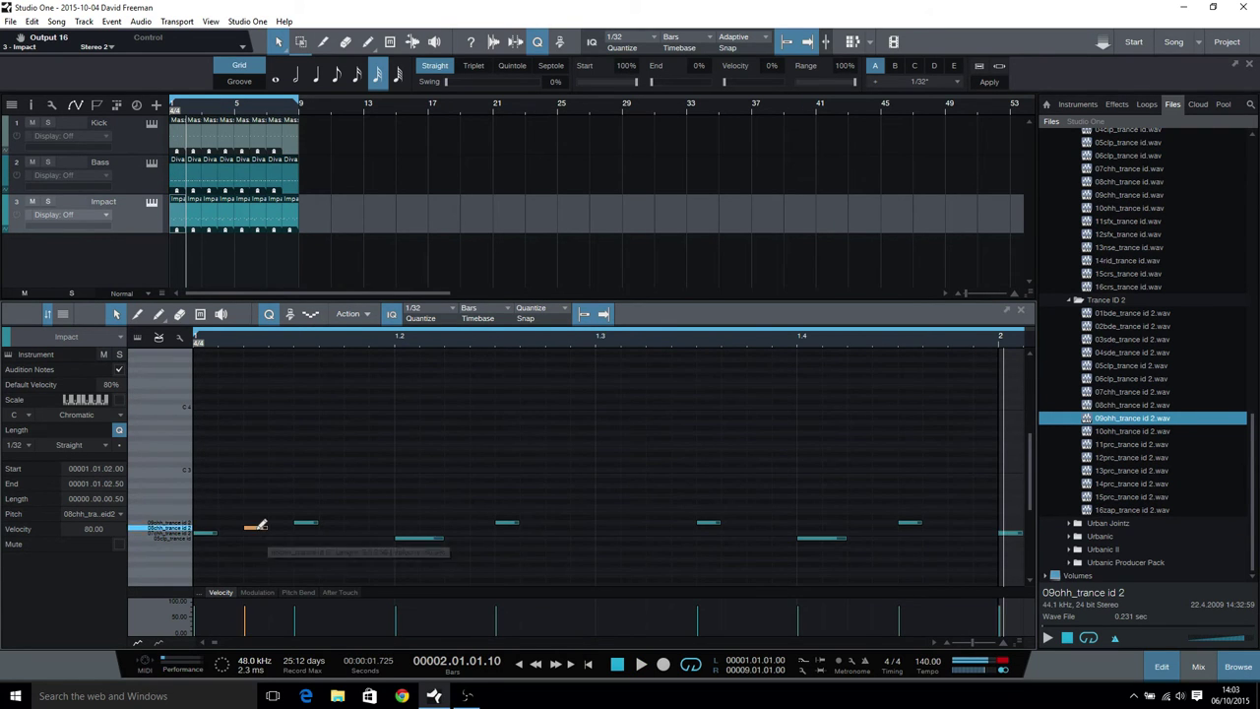
key(Home)
key(space)
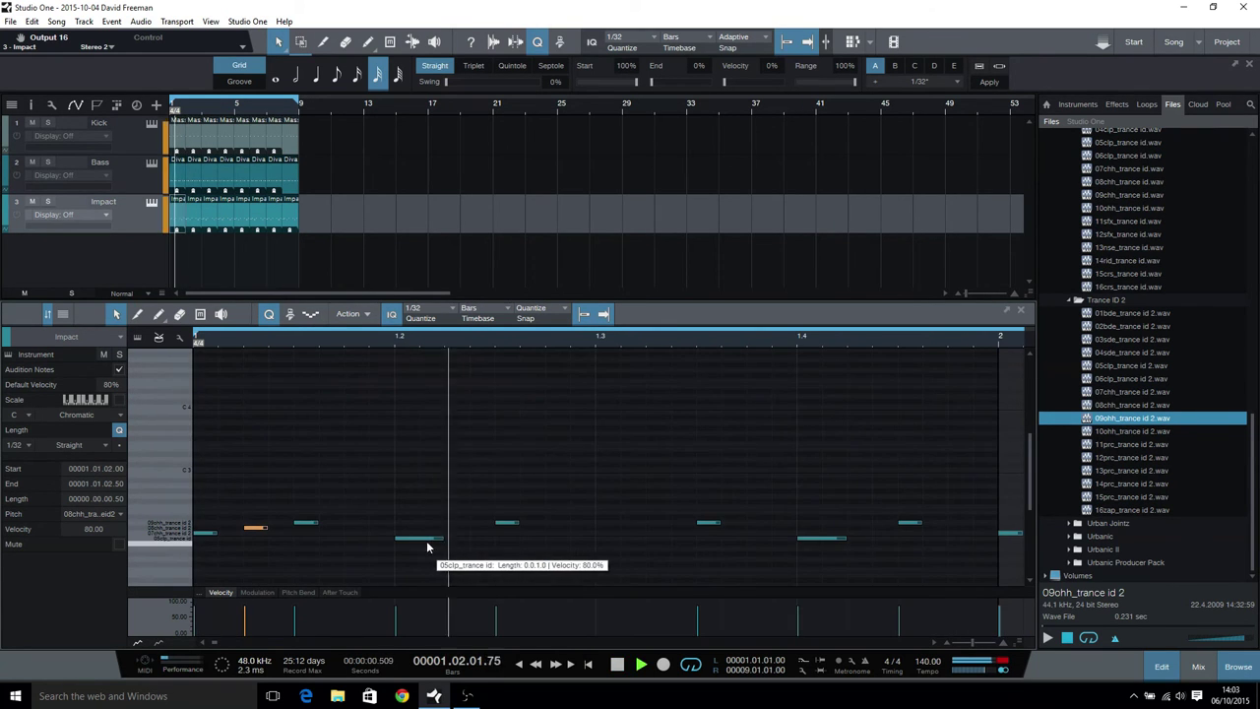
key(space)
key(Home)
key(space)
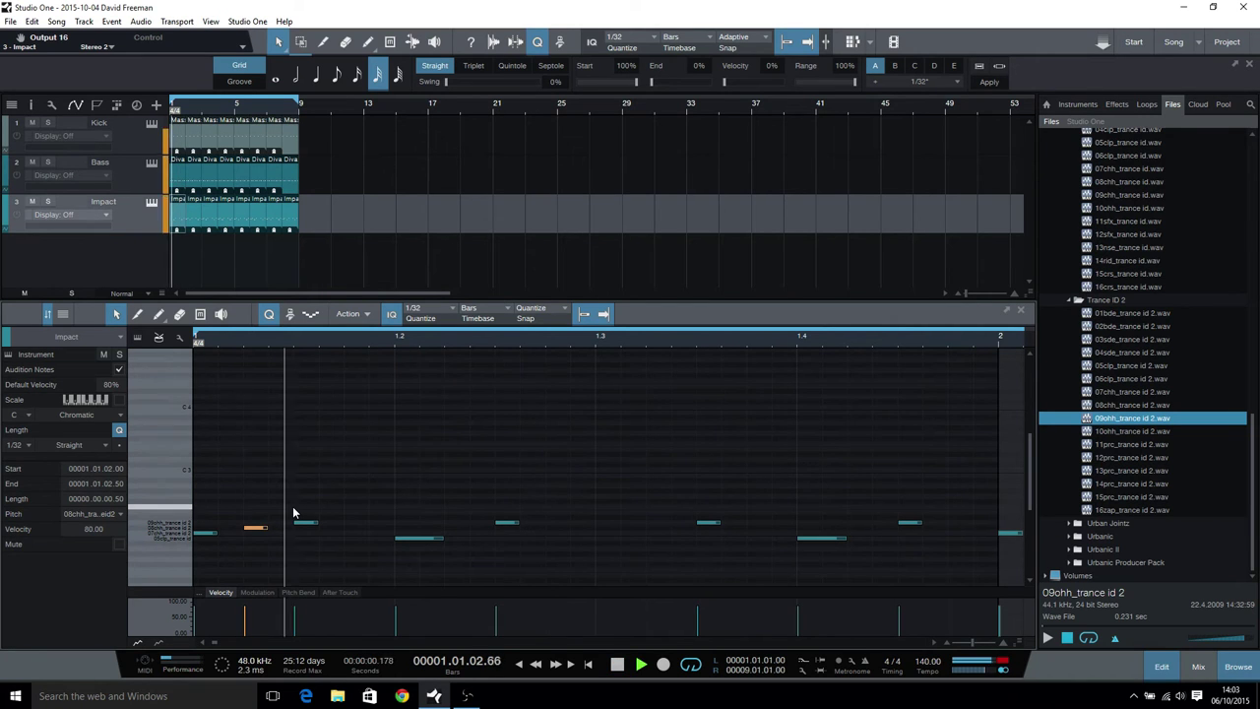
key(space)
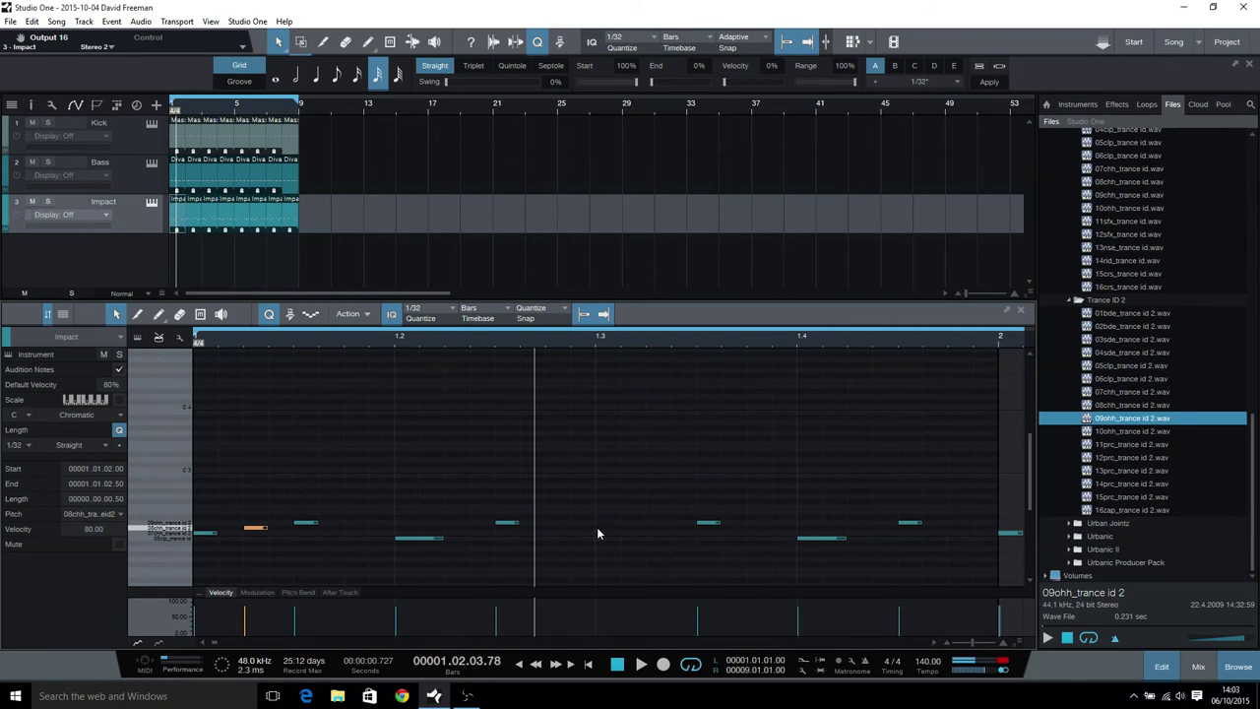
Step: Add 08chh_trance id 2 notes at 1.2.4 and 1.3.2 and play back the hi-hat pattern
double_click(553, 528)
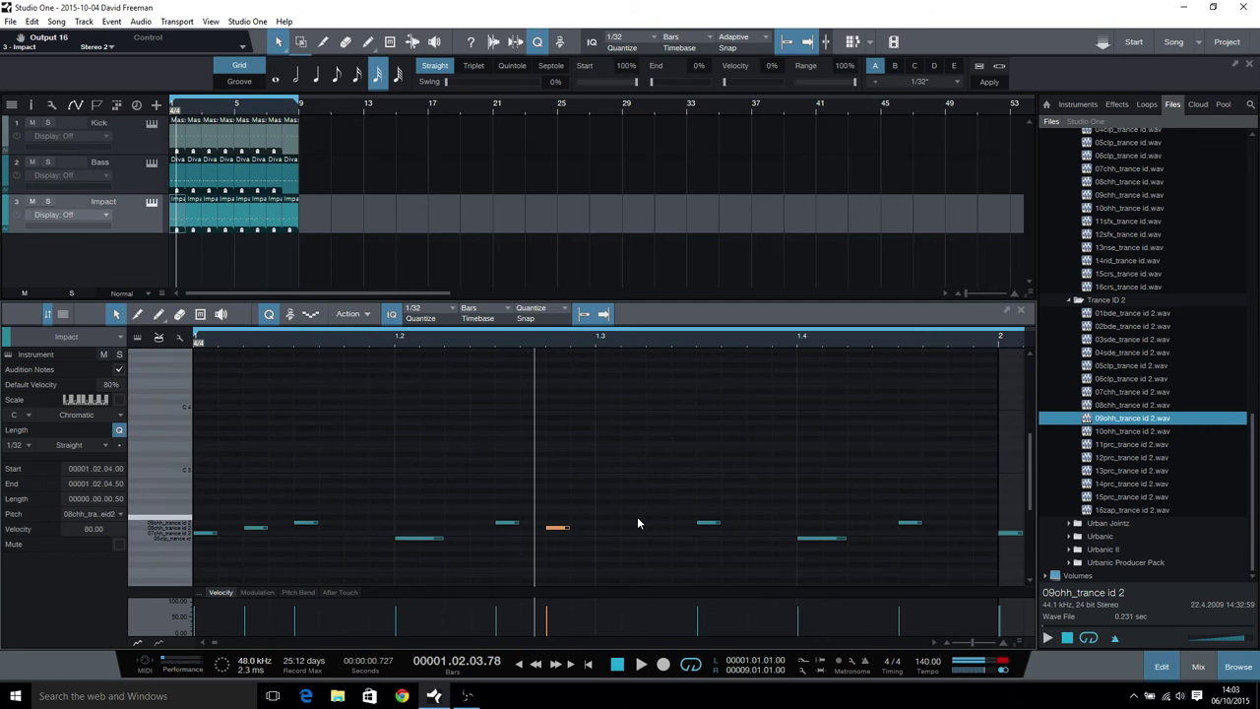
key(Home)
key(space)
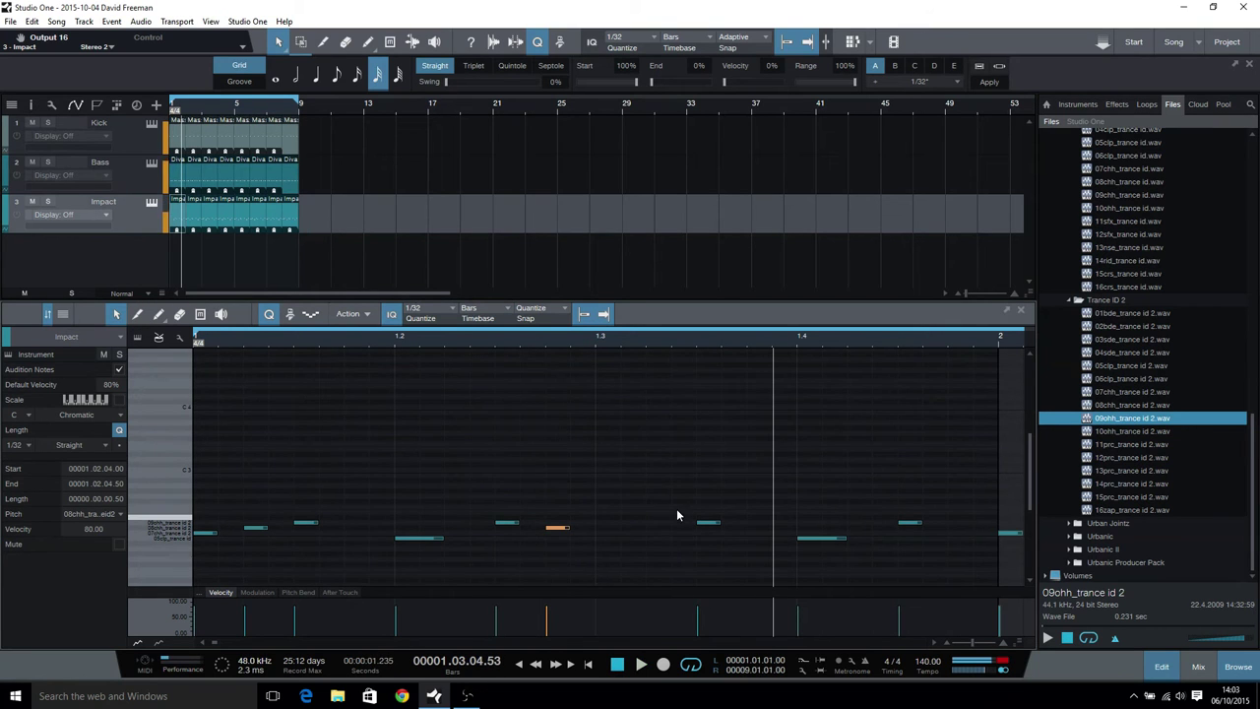
double_click(661, 528)
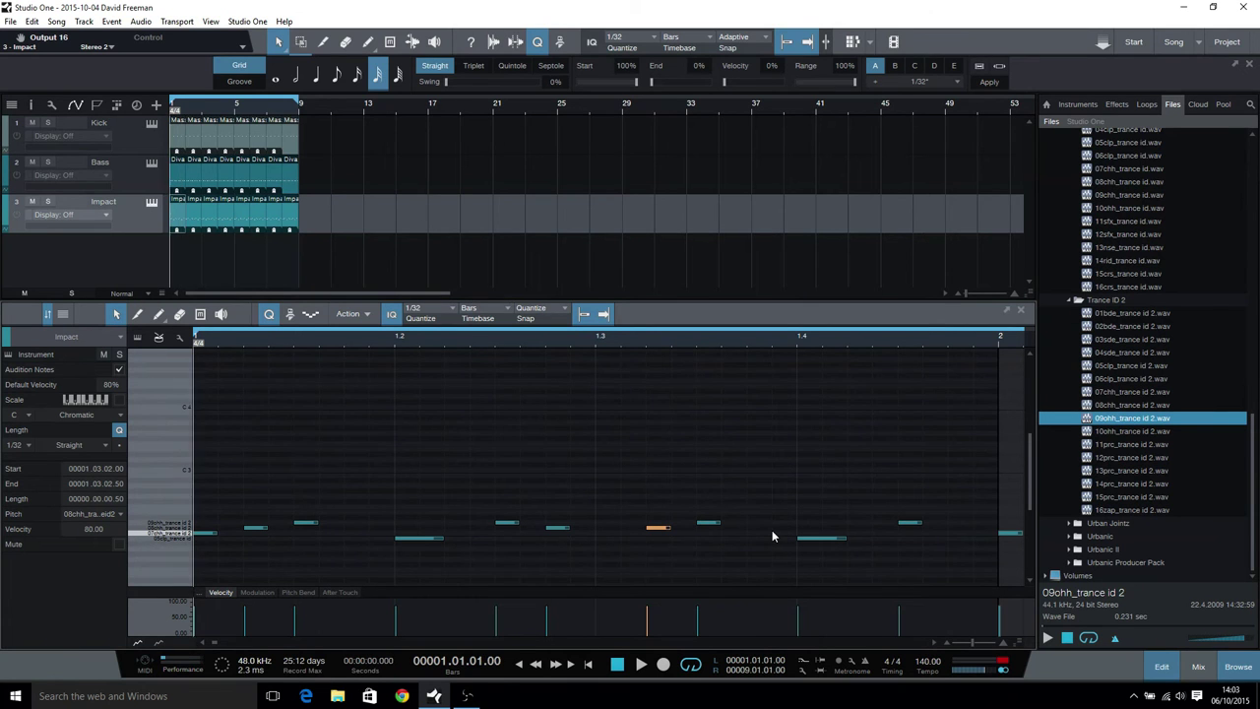
key(space)
key(space)
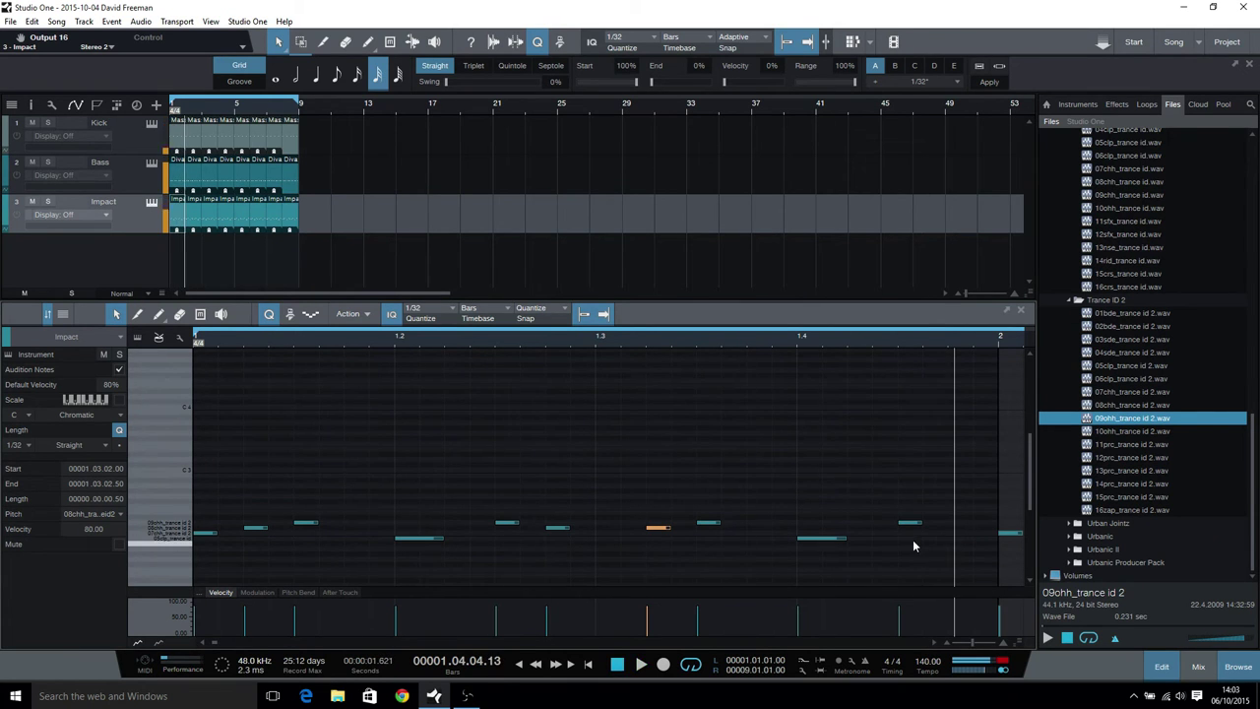
Step: Add an 08chh_trance id 2 note at 1.4.4, try it on the 07chh row, return it to 08chh and play the loop
click(965, 528)
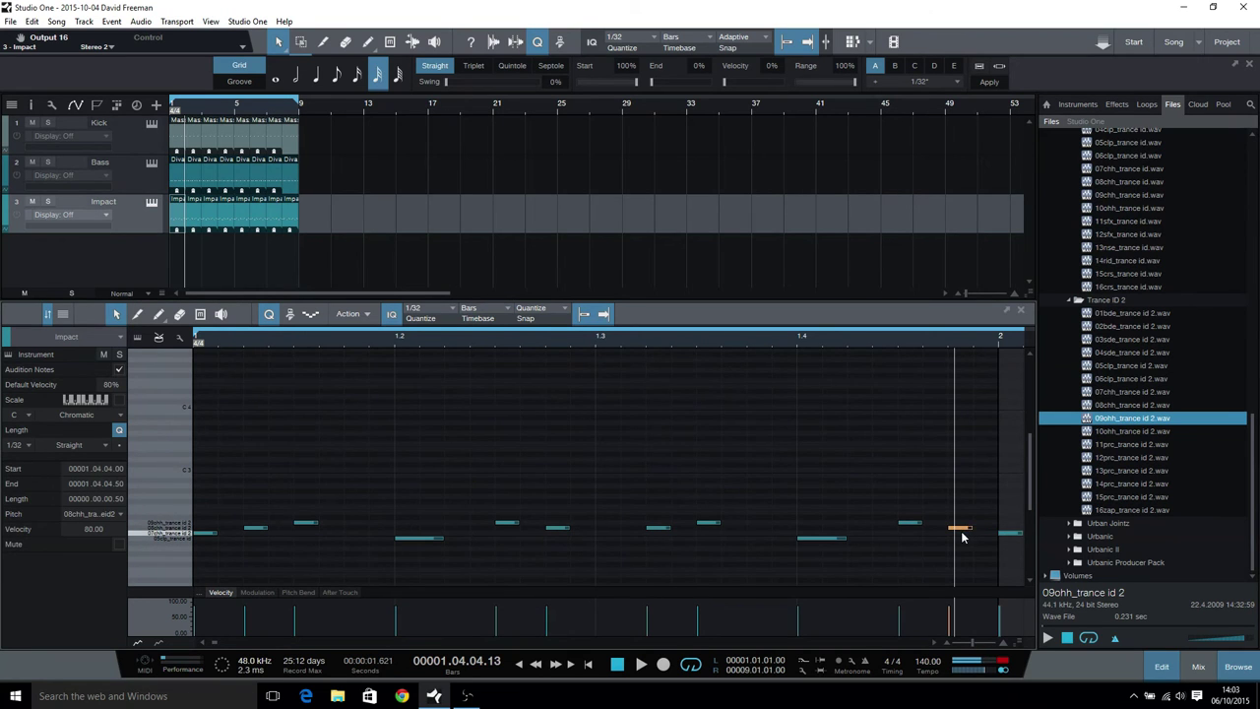
drag(968, 533, 974, 534)
key(space)
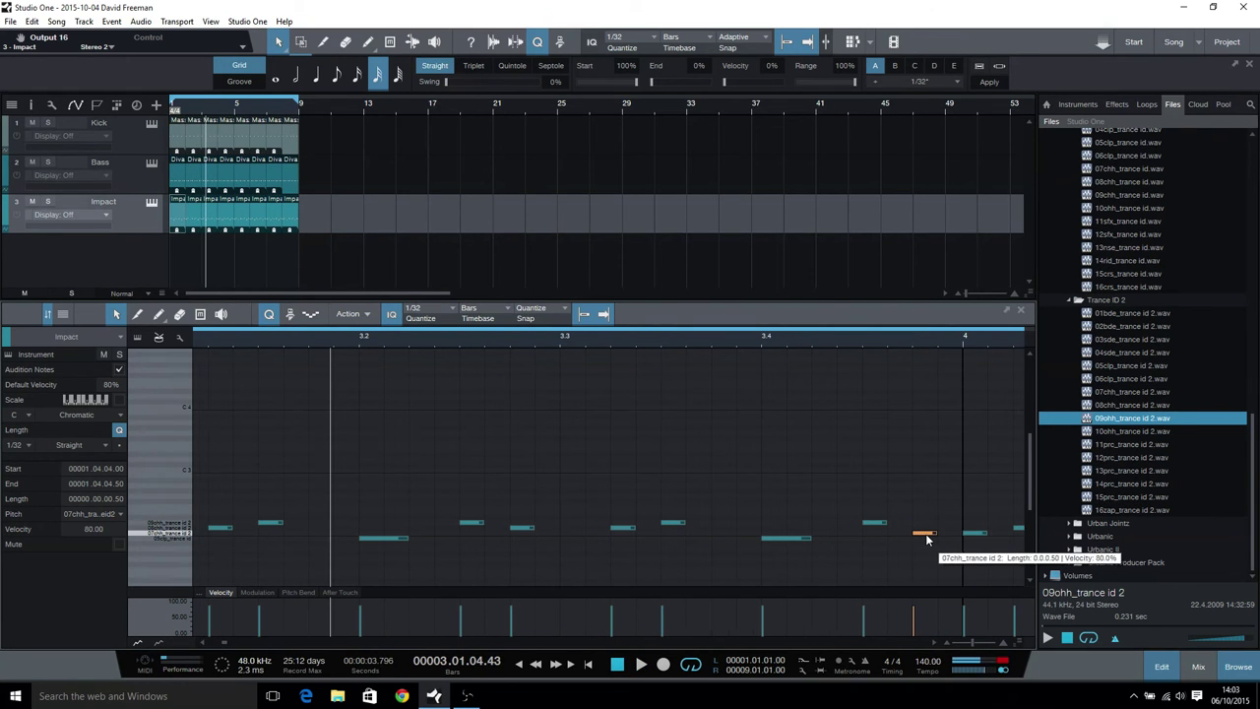
drag(926, 539, 929, 533)
key(space)
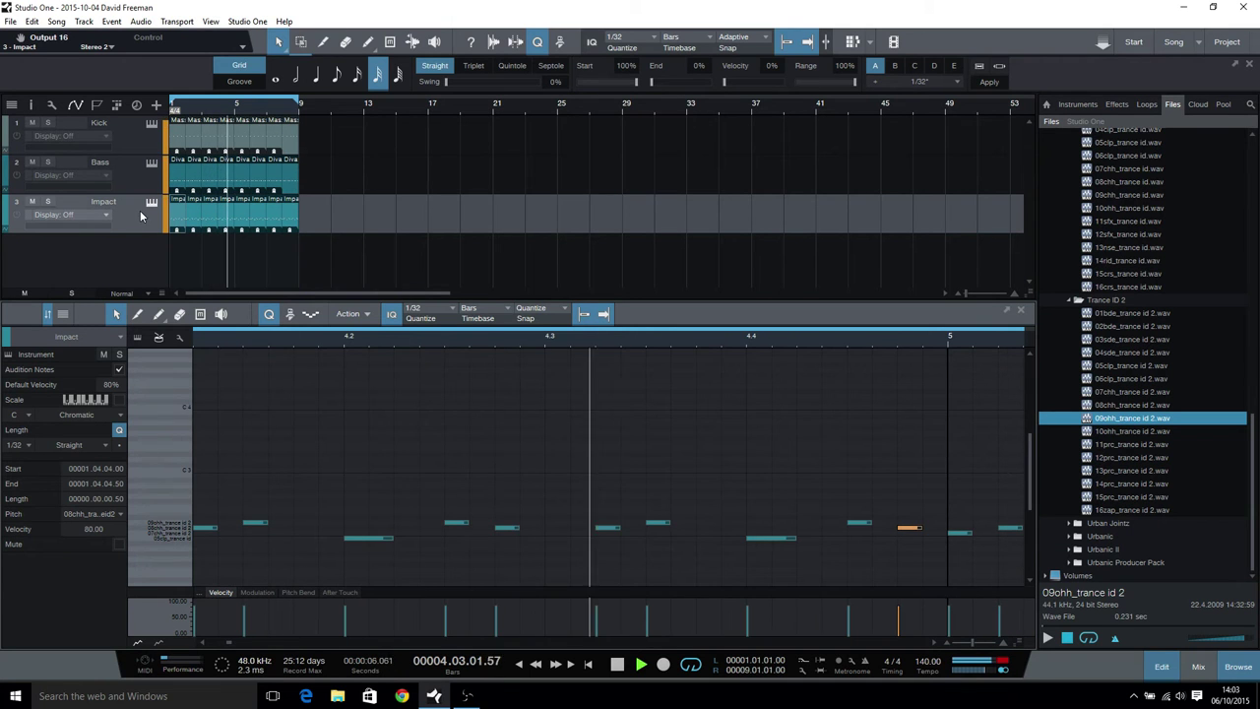
Step: Show the mixer, solo the Impact St 2 channel and lower its volume to -5.7 dB during playback
key(F3)
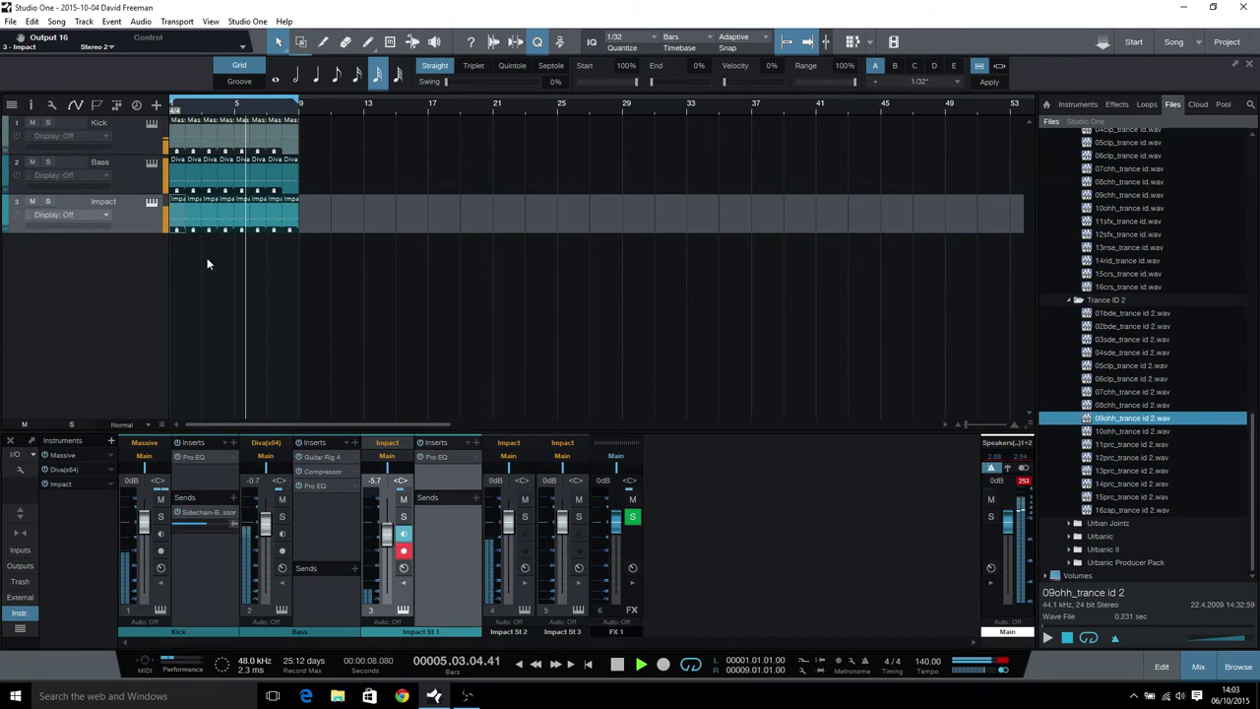
click(525, 517)
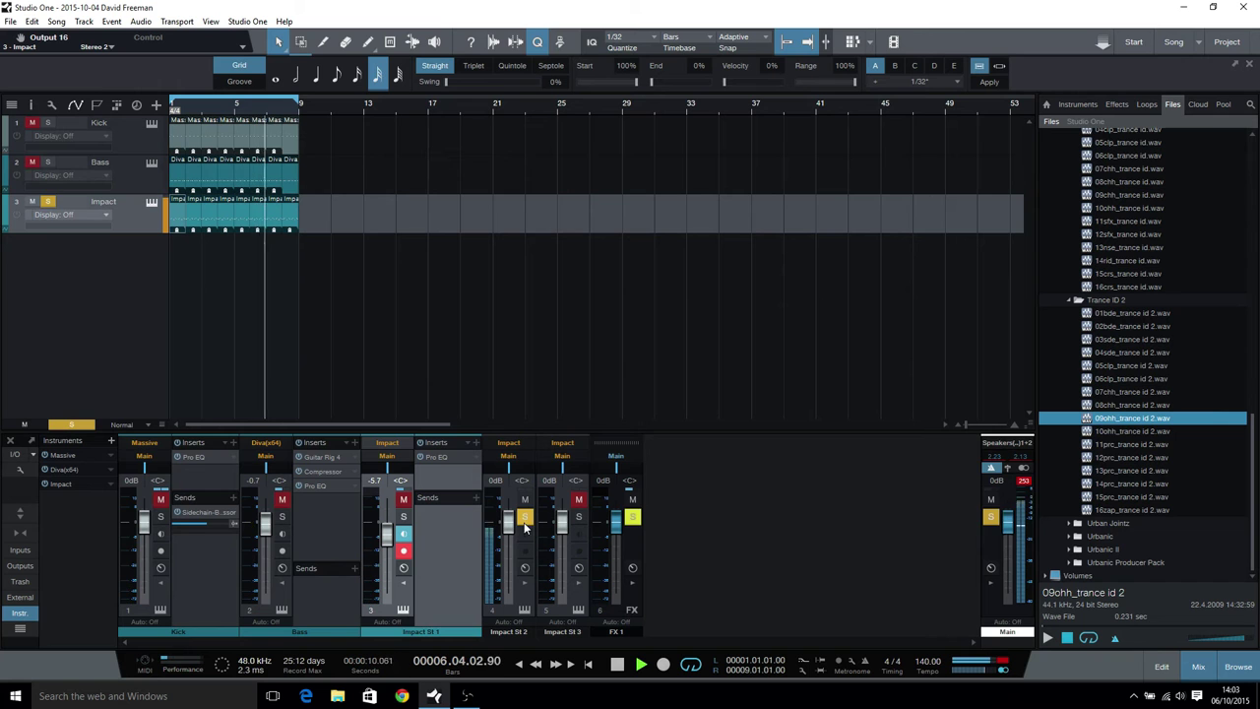
drag(512, 522, 522, 551)
Step: Expand the Impact St 2 channel and add a Pro EQ insert to it
click(525, 582)
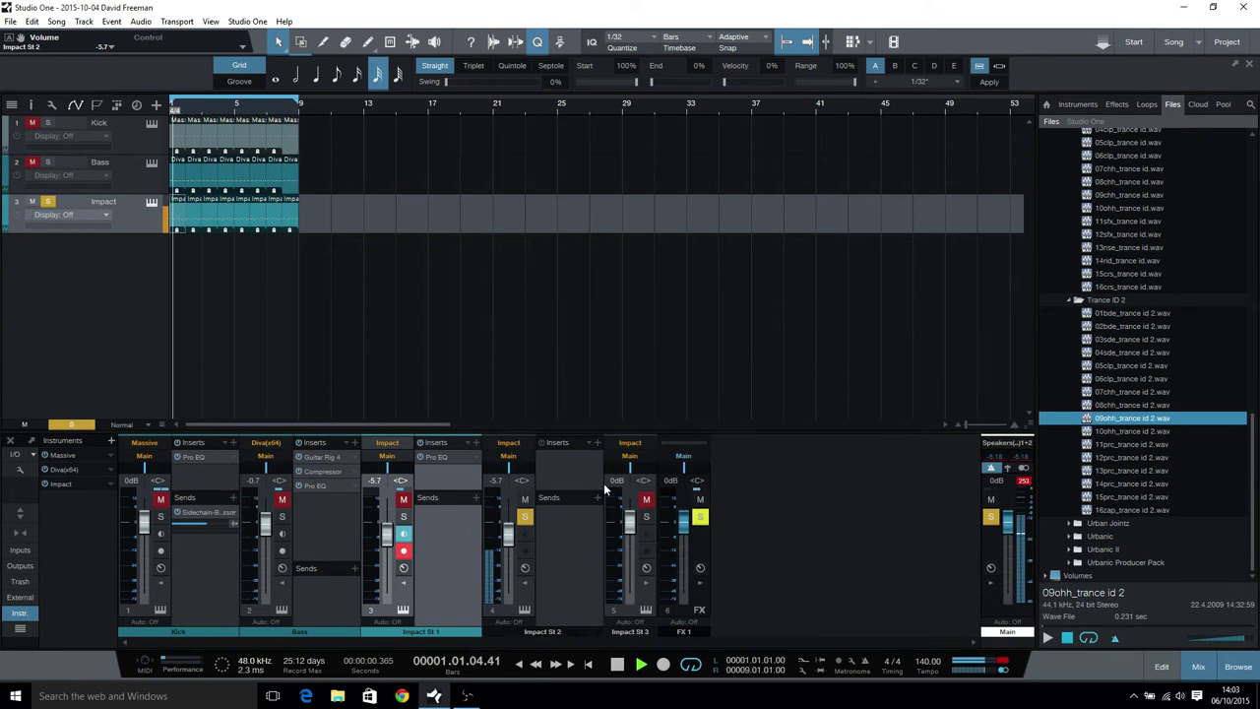
click(597, 442)
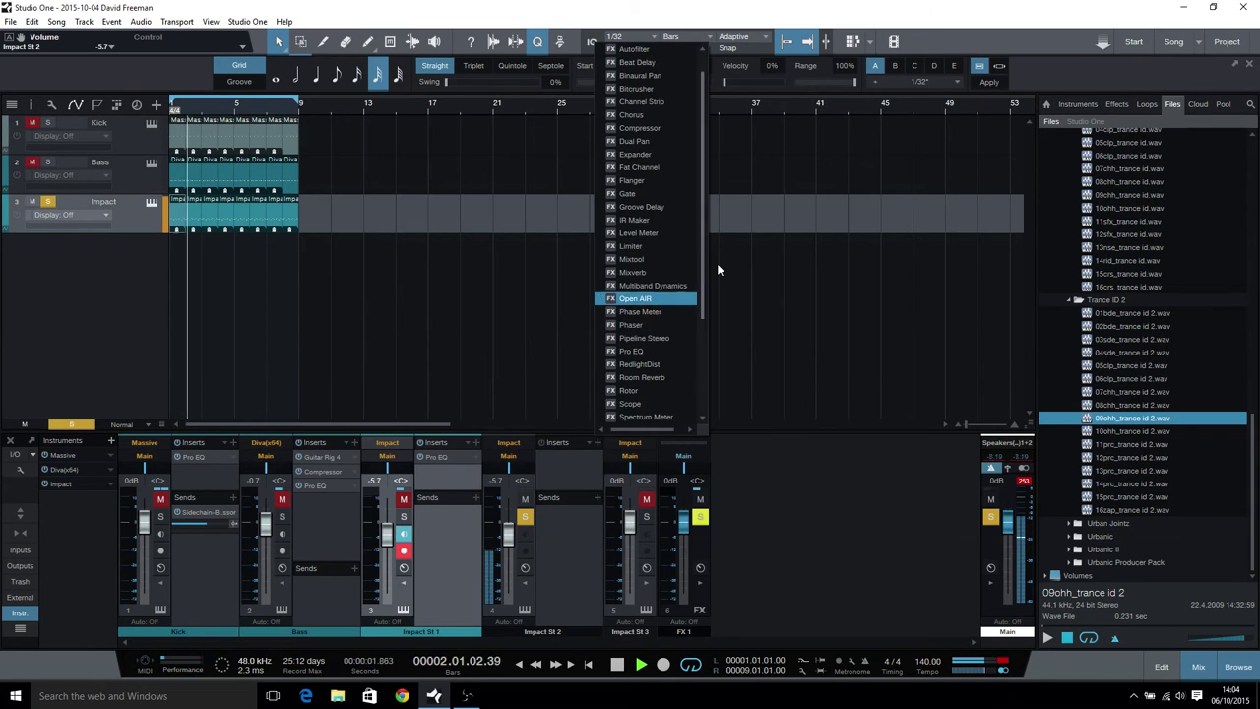
click(640, 356)
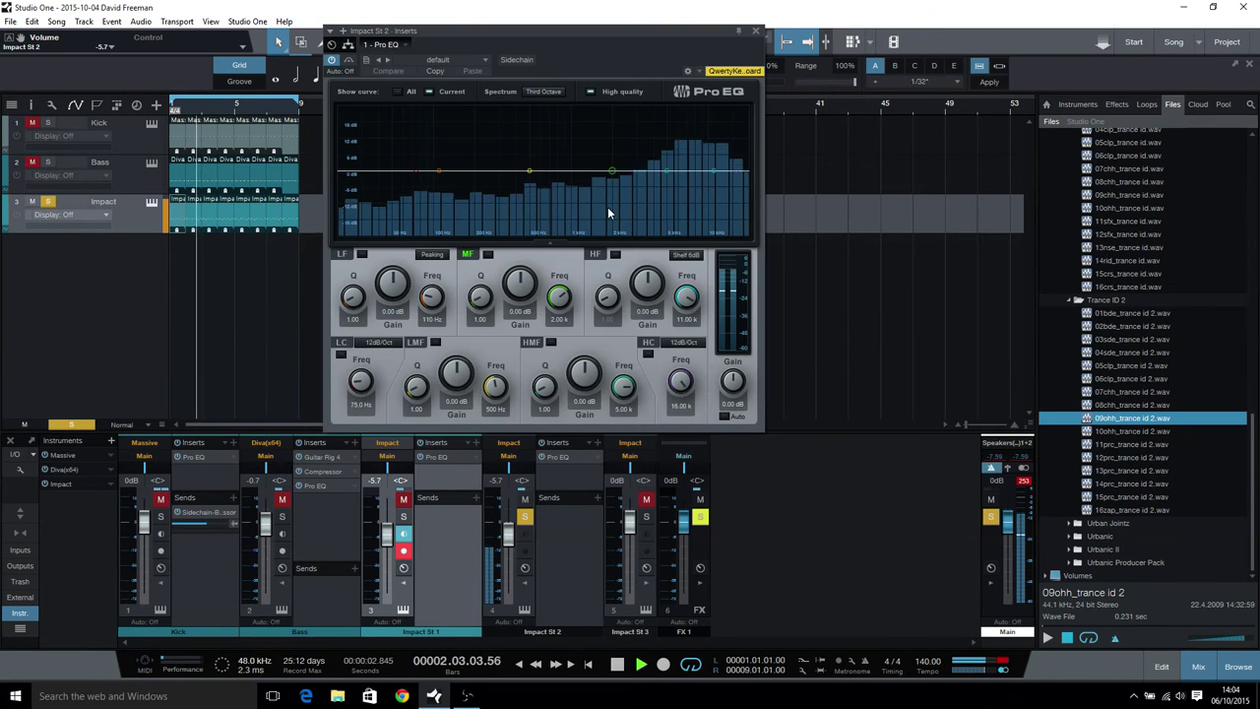
Step: Enable the Pro EQ low cut on Impact St 2 at 155 Hz with a 48 dB/Oct slope, then close the EQ
click(342, 355)
drag(363, 368, 364, 397)
click(375, 345)
click(392, 402)
key(Escape)
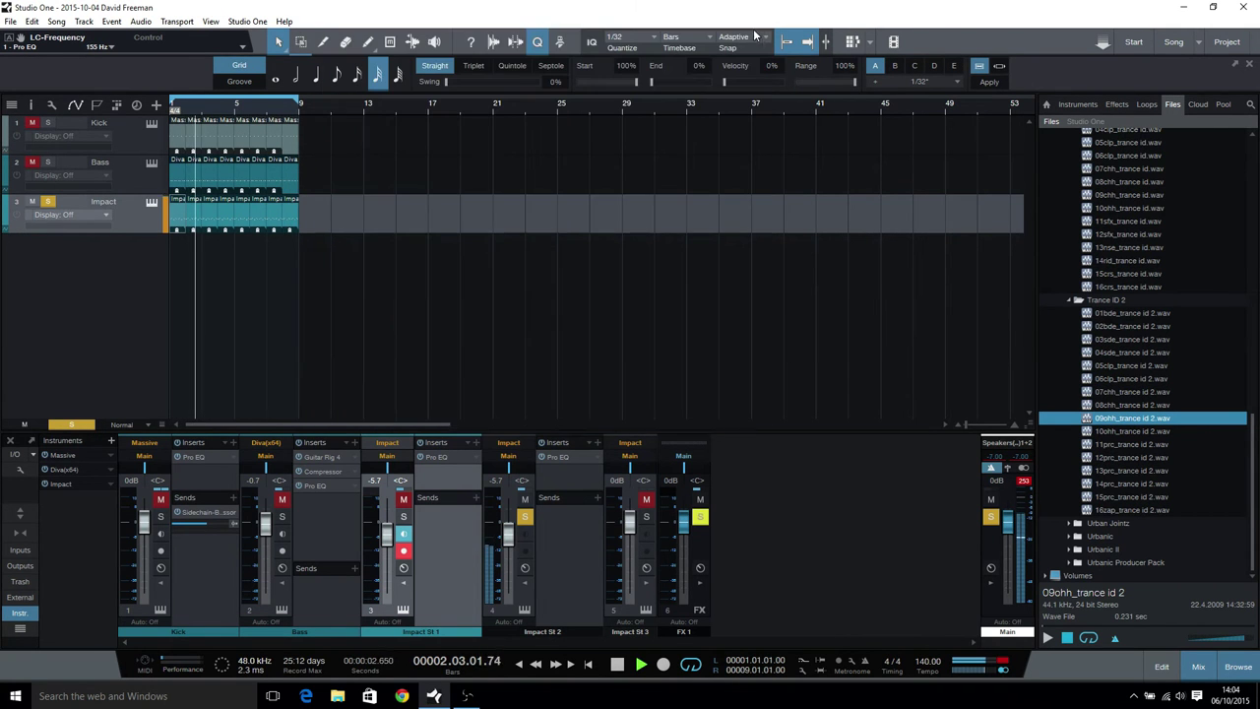
click(476, 442)
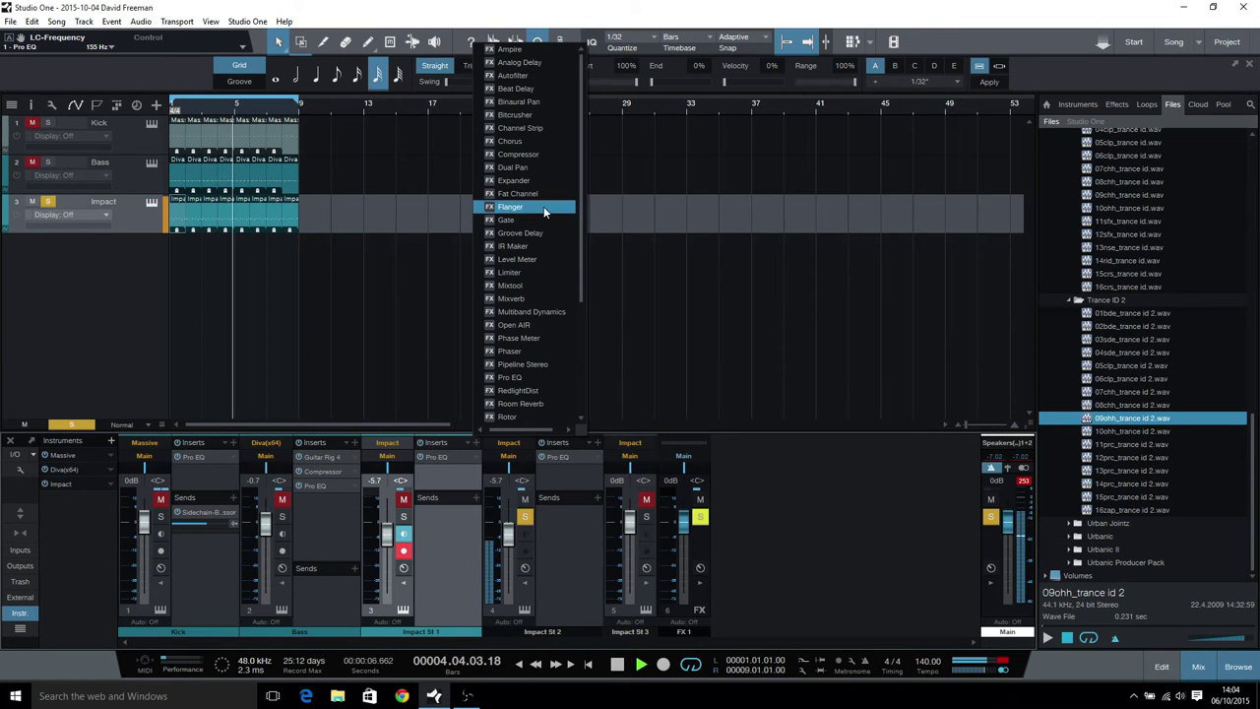
scroll(527, 197, up, 1)
click(519, 62)
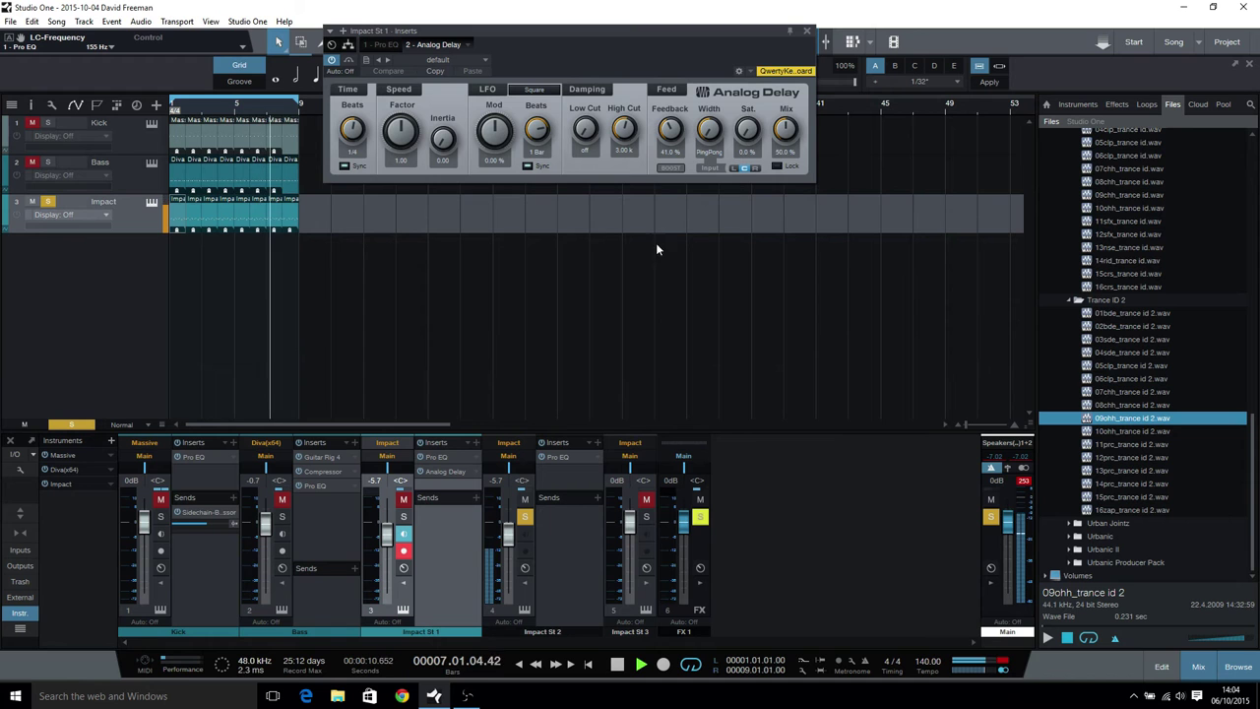
right_click(446, 480)
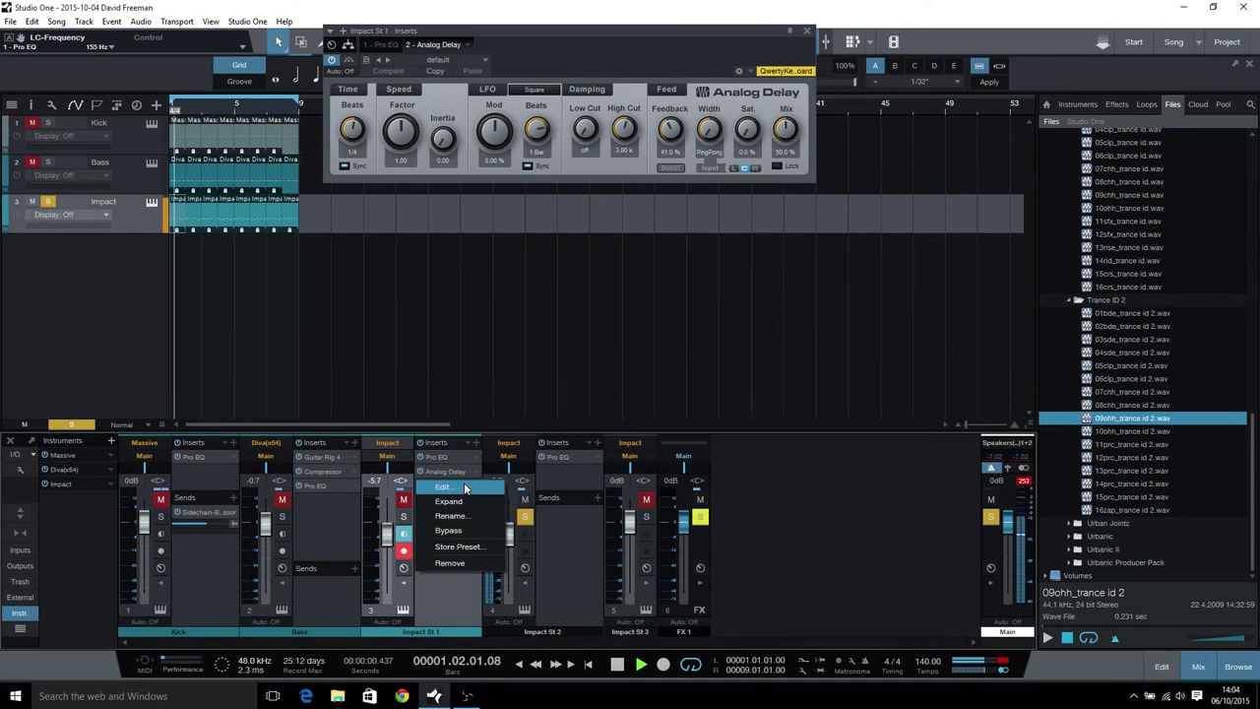
click(453, 567)
Step: Add an Analog Delay insert to the Impact St 2 channel and move its window down over the arrangement
click(557, 457)
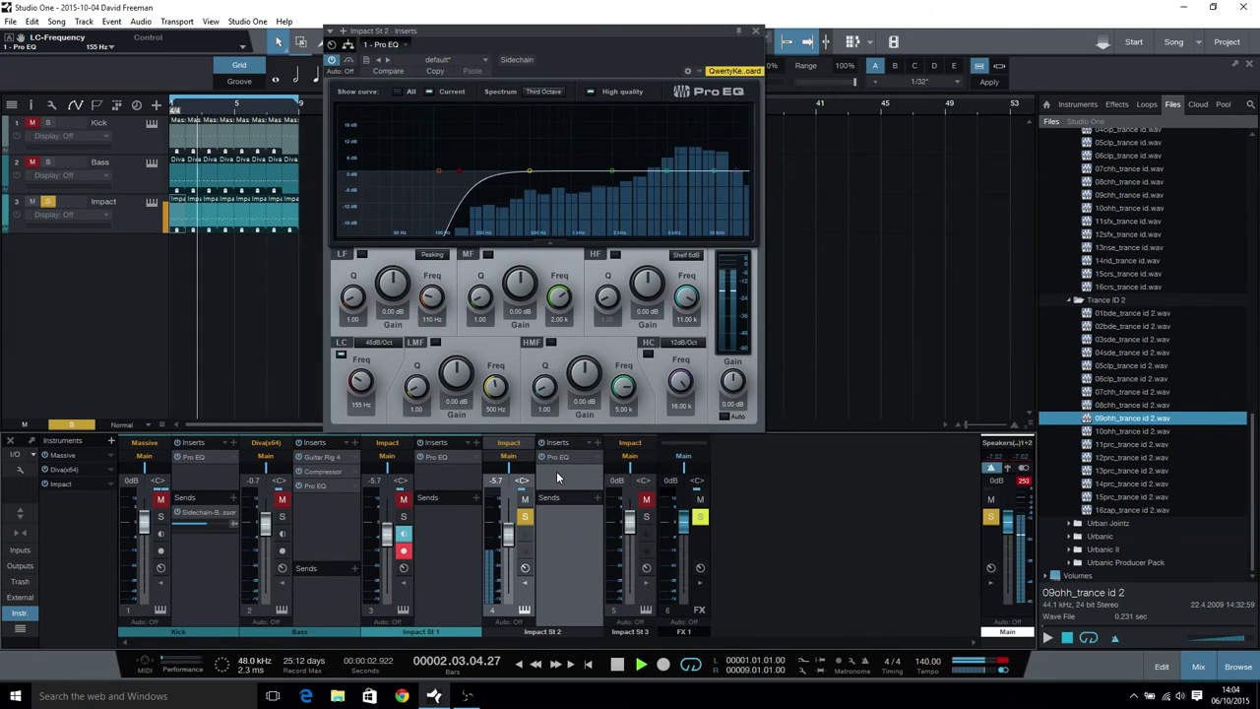
click(593, 444)
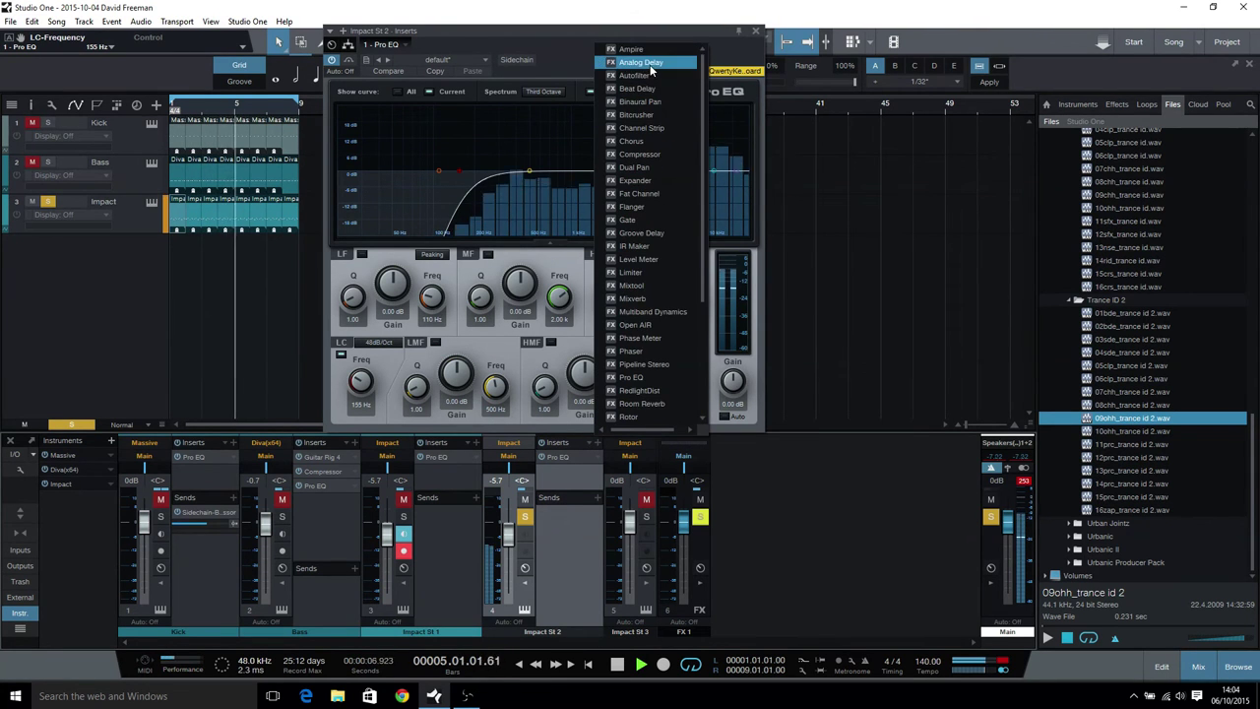
click(638, 51)
drag(745, 33, 730, 200)
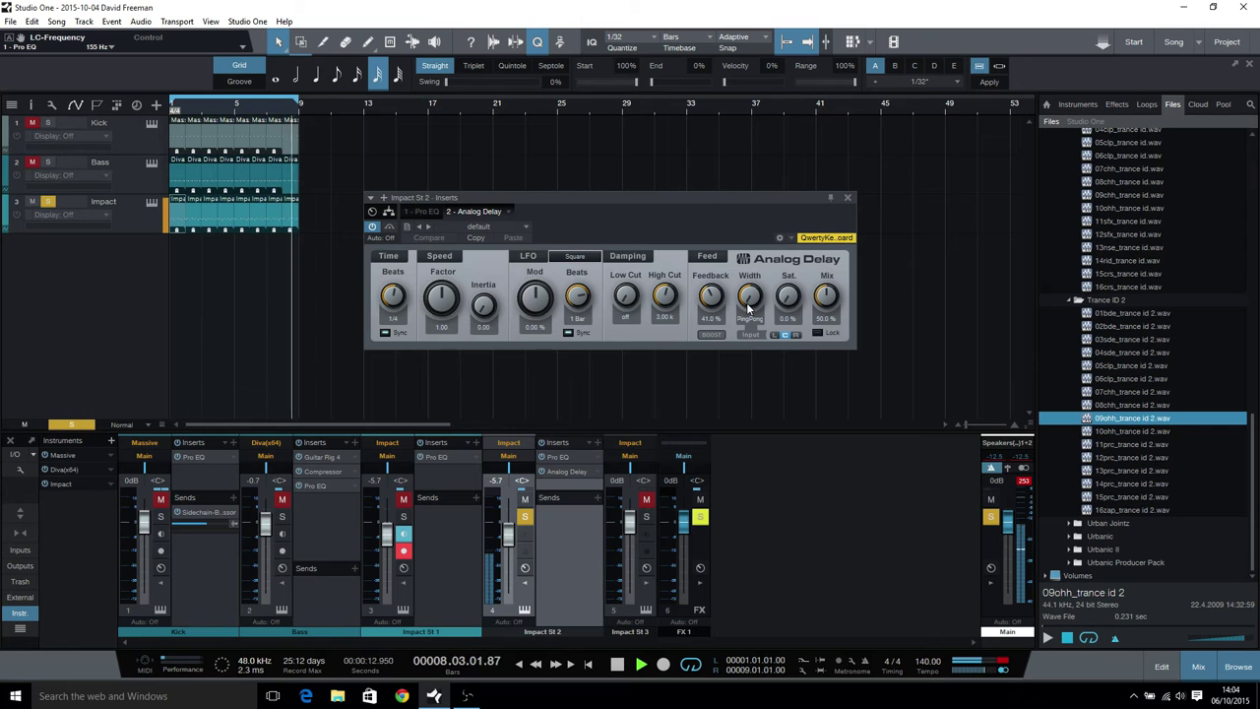
Step: Try a stereo feedback width and undo it, and set the delay beats to 1/8 D with a 17.5% mix
drag(755, 308, 755, 325)
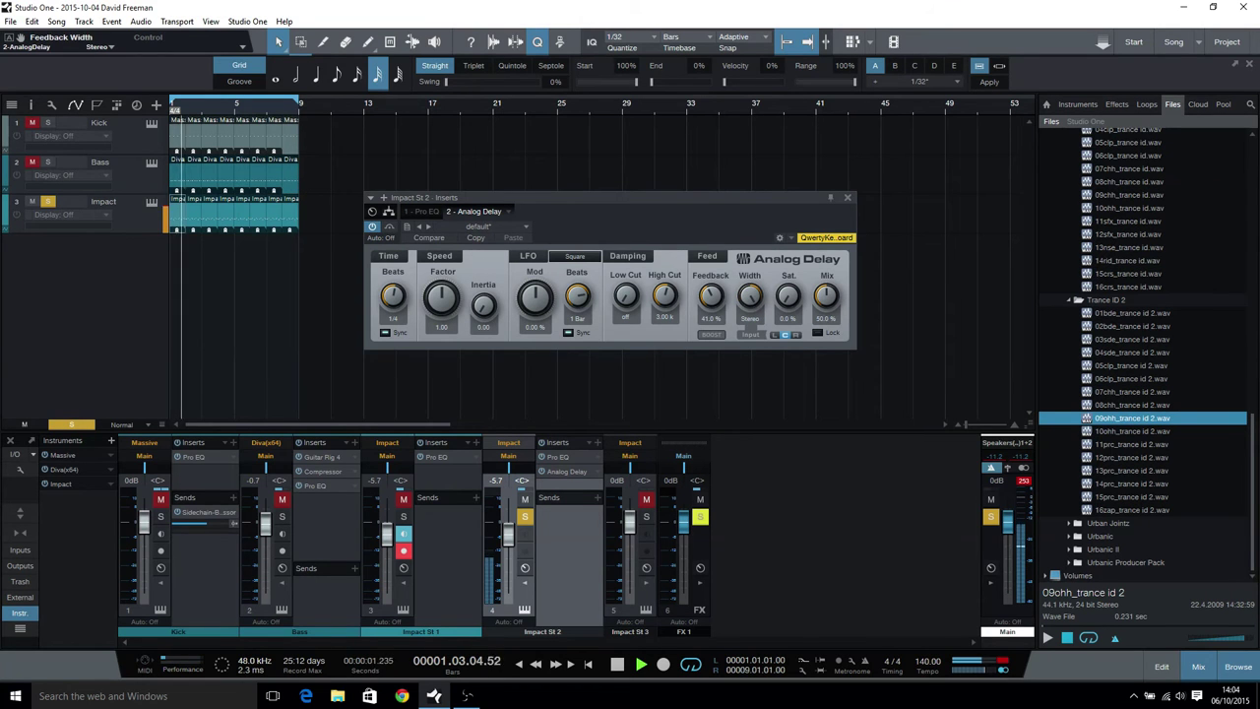
key(ctrl+z)
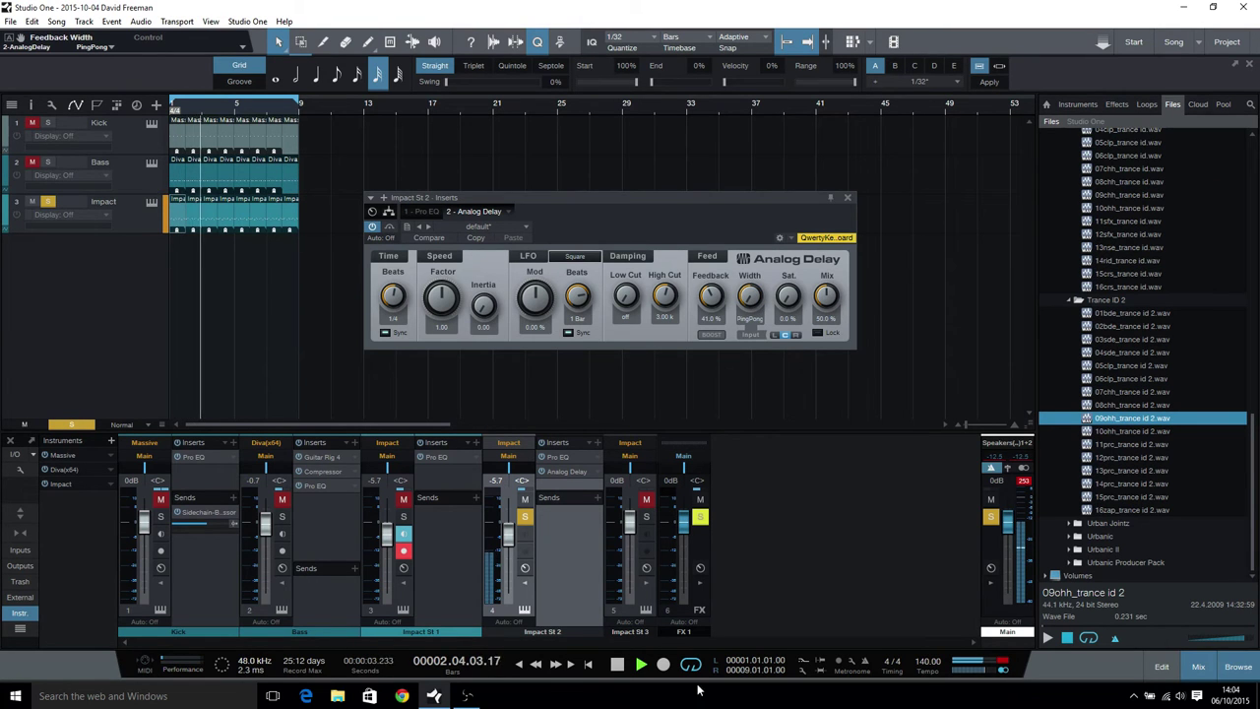
drag(394, 308, 394, 313)
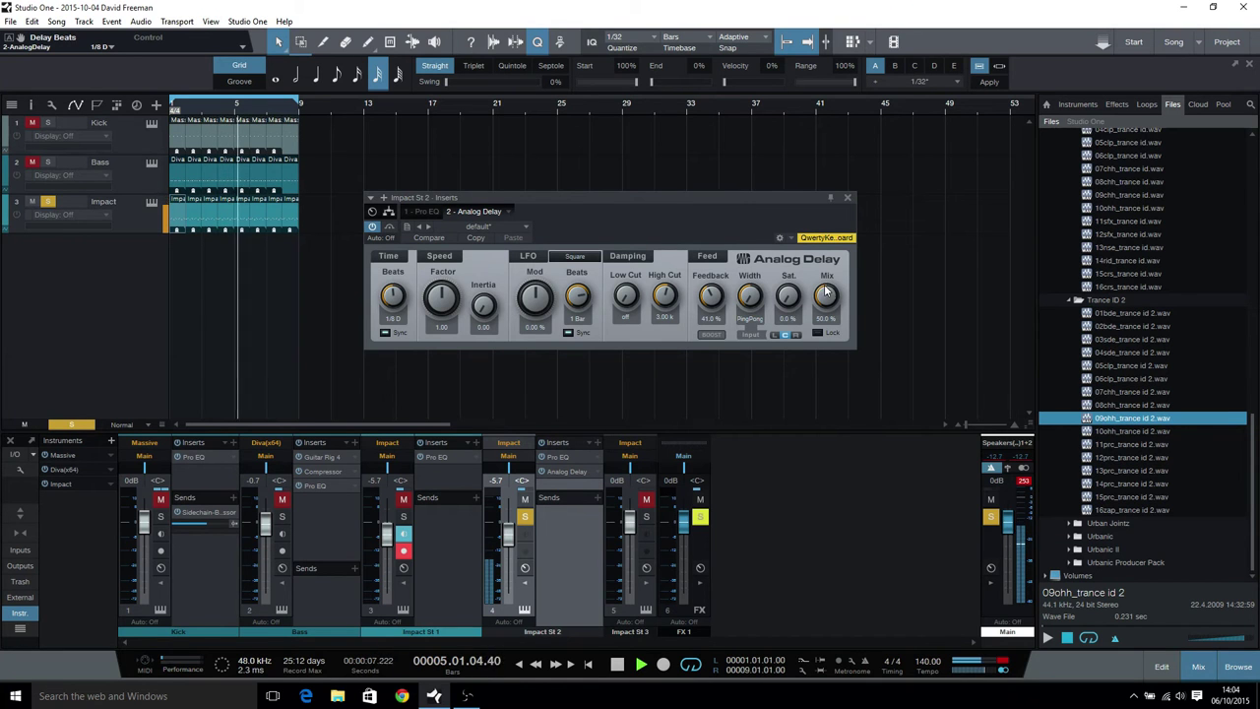
drag(827, 291, 812, 316)
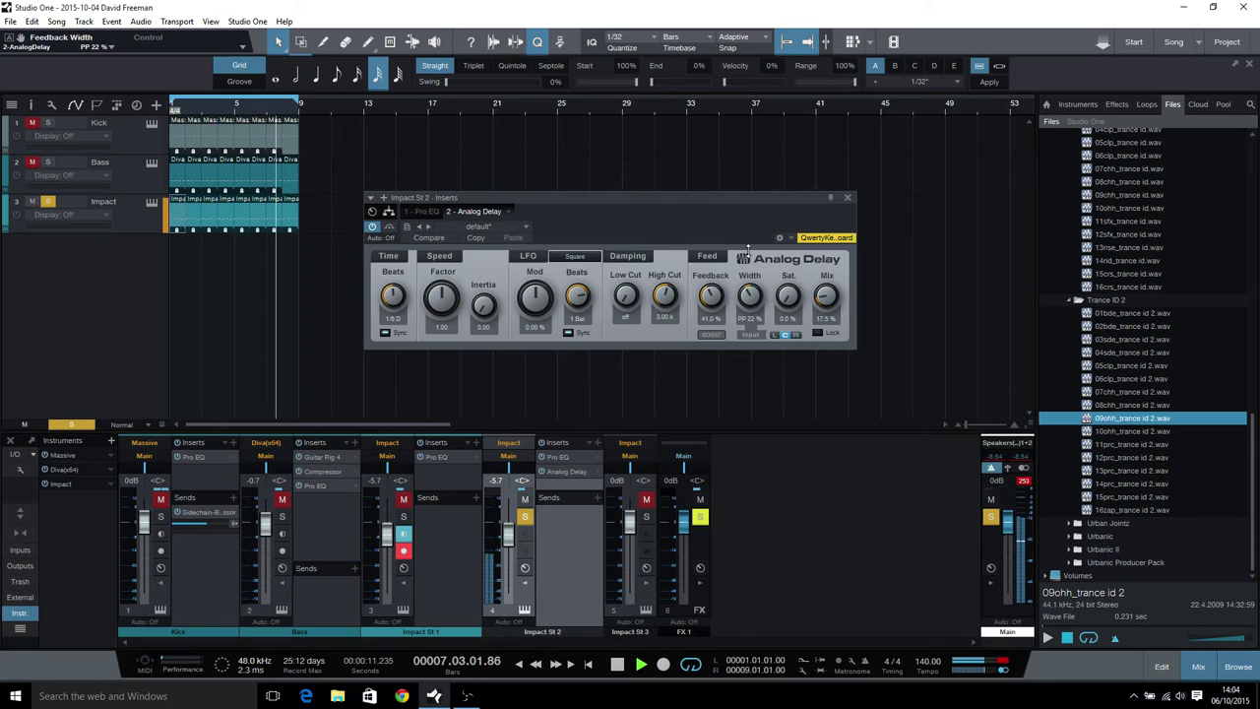
Step: Set the delay input to left only, the width to PP 32%, and damping to 91.7 Hz low cut and 1.89k high cut
click(774, 336)
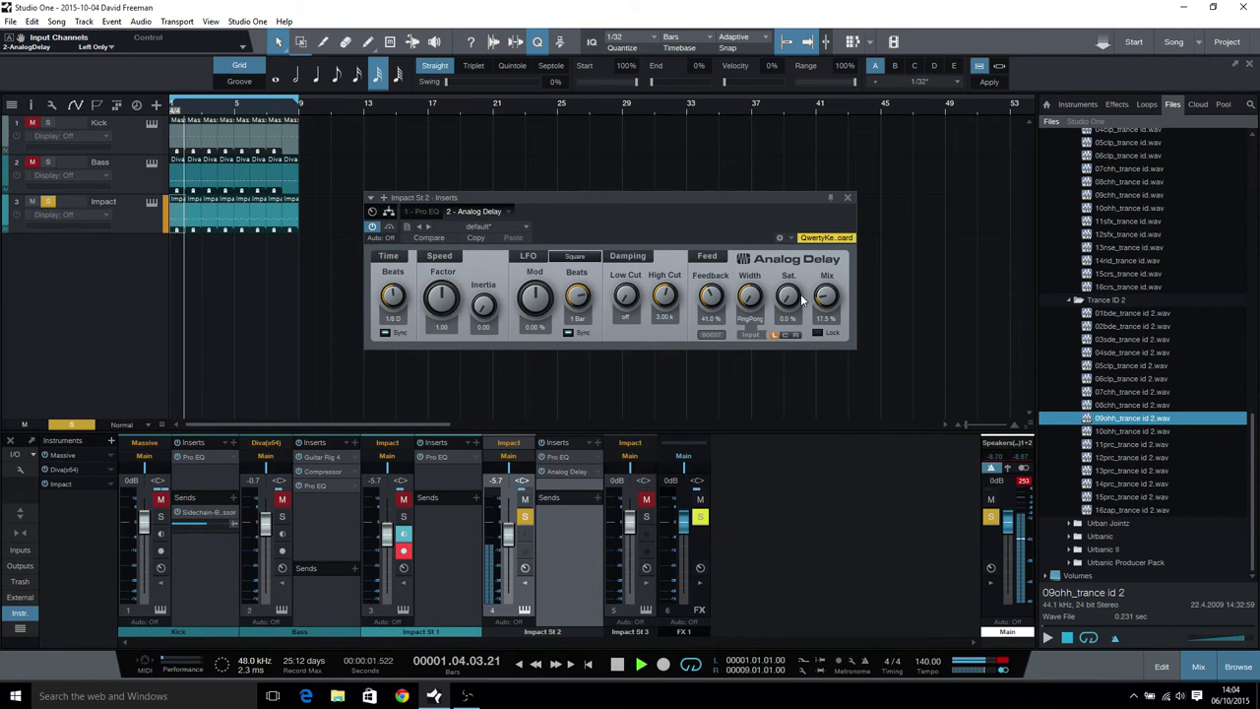
drag(750, 295, 729, 251)
mouse_move(665, 290)
mouse_down()
mouse_move(666, 313)
mouse_move(634, 220)
mouse_move(627, 254)
mouse_move(666, 291)
mouse_up()
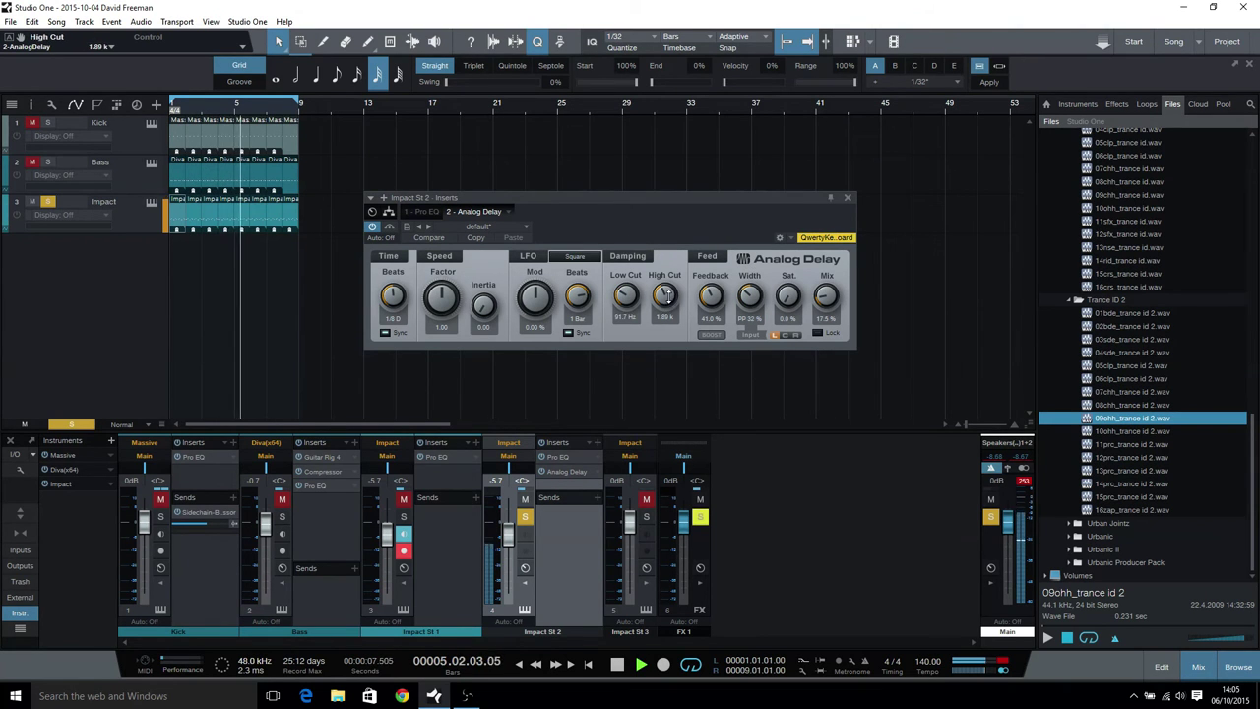
Step: Set the delay feedback to 57.5% and the mix to 30%, then close the delay and unsolo Impact St 2
drag(827, 295, 828, 276)
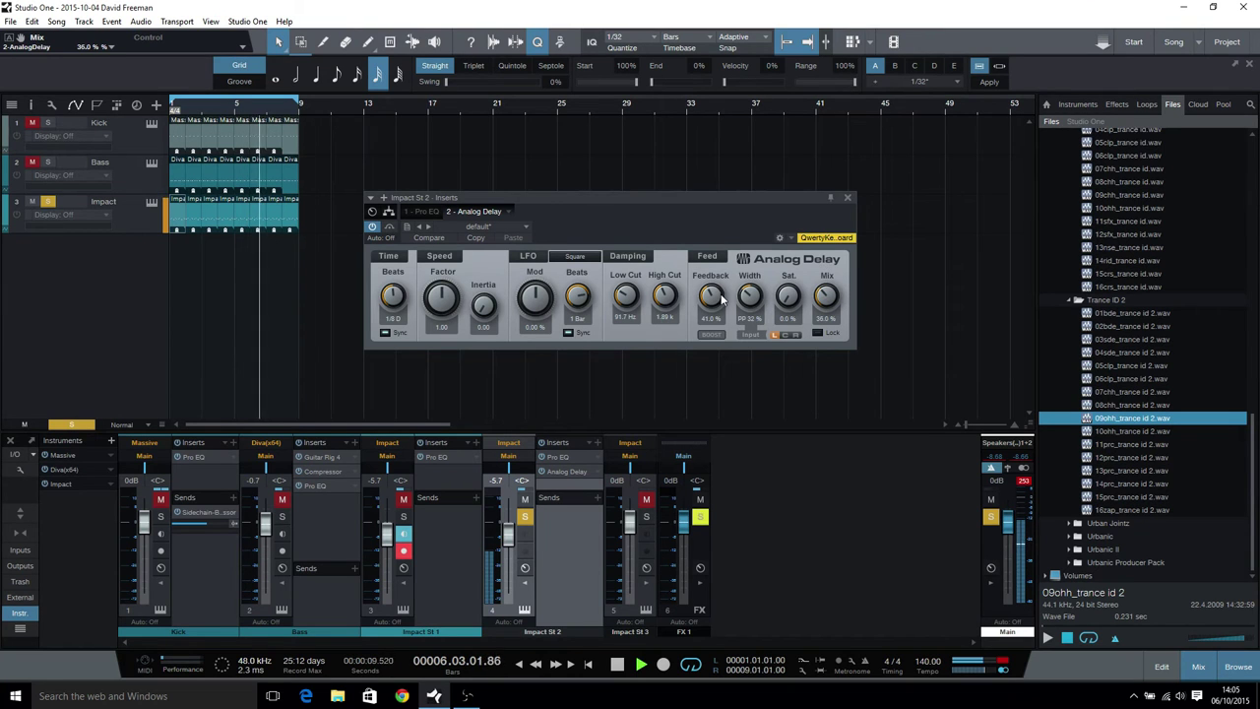
mouse_move(711, 295)
mouse_down()
mouse_move(718, 258)
mouse_move(717, 292)
mouse_up()
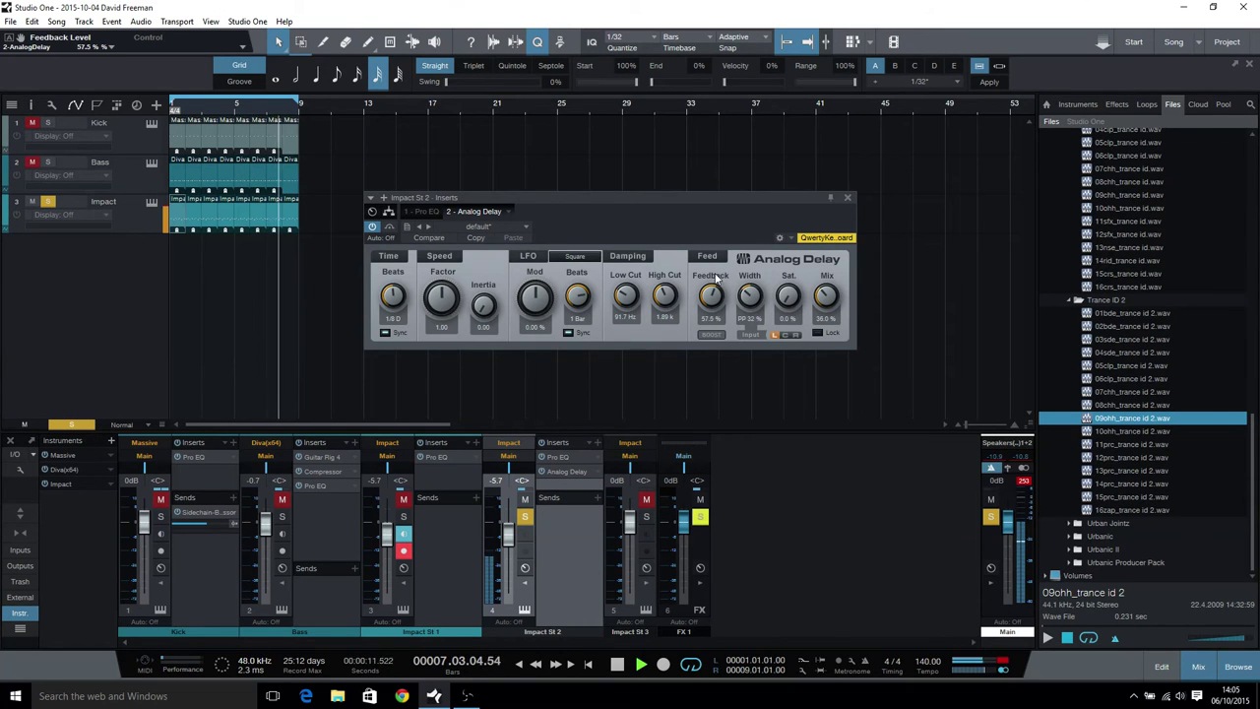
click(848, 197)
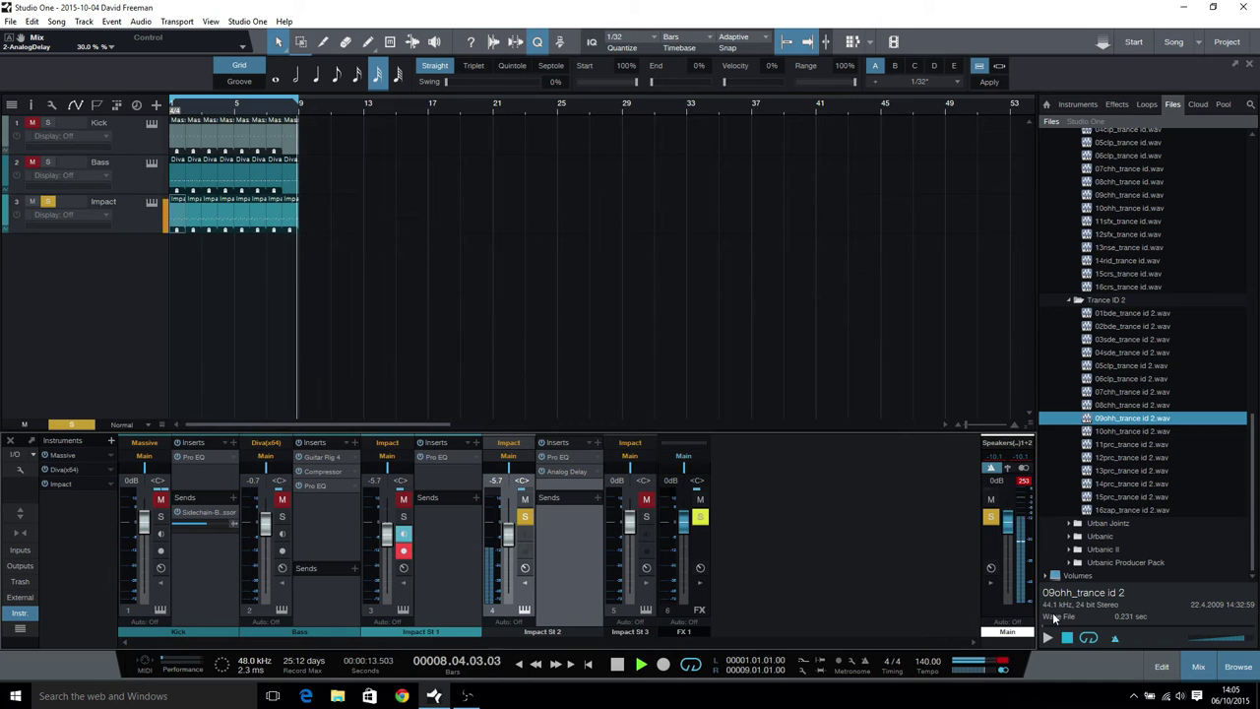
click(525, 517)
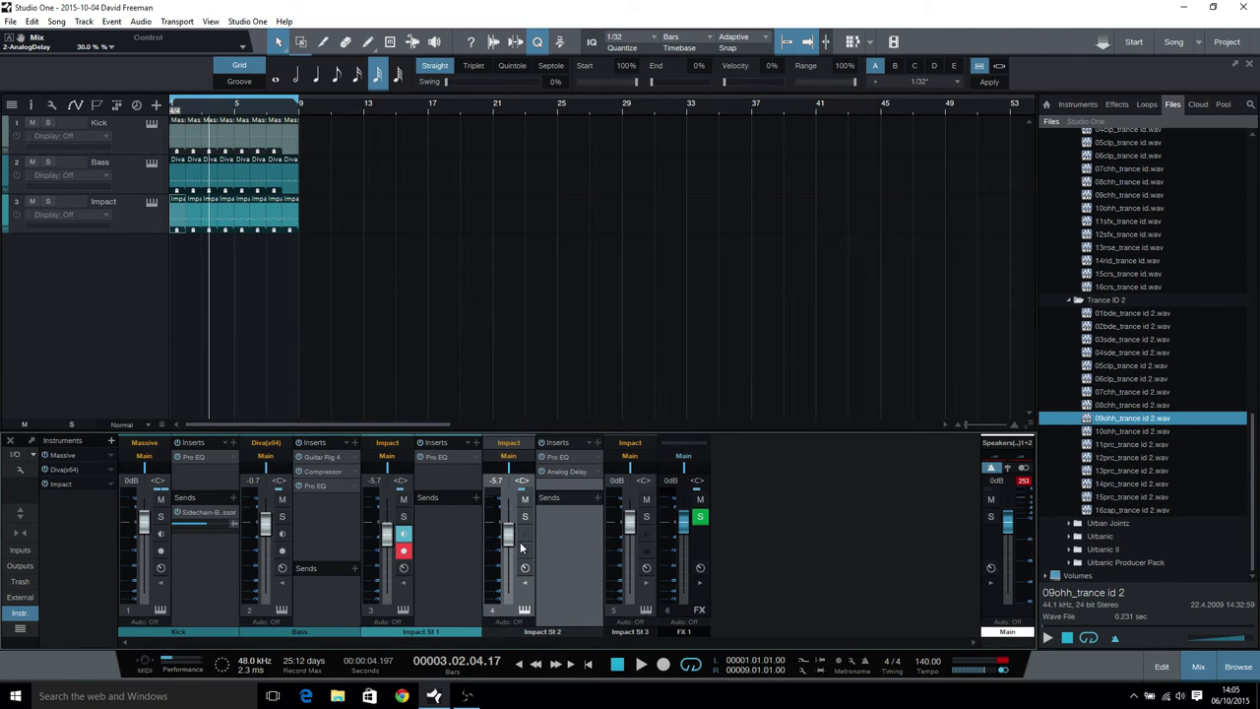
click(469, 696)
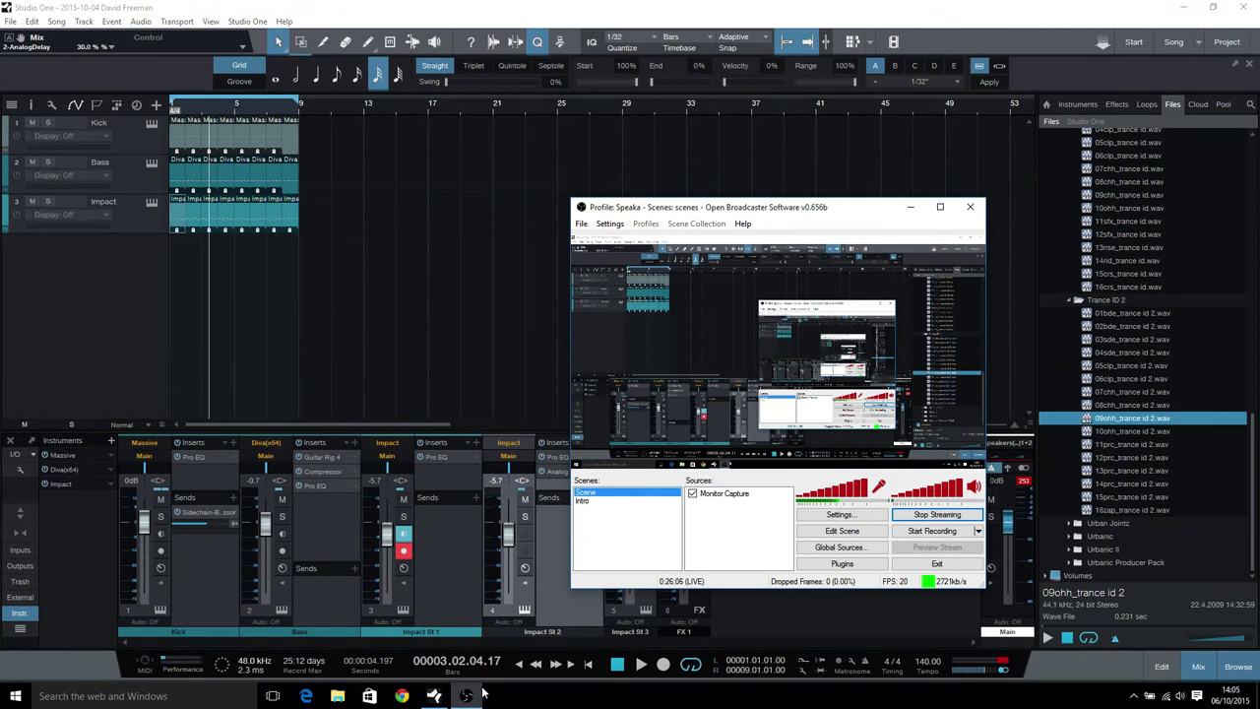
click(245, 347)
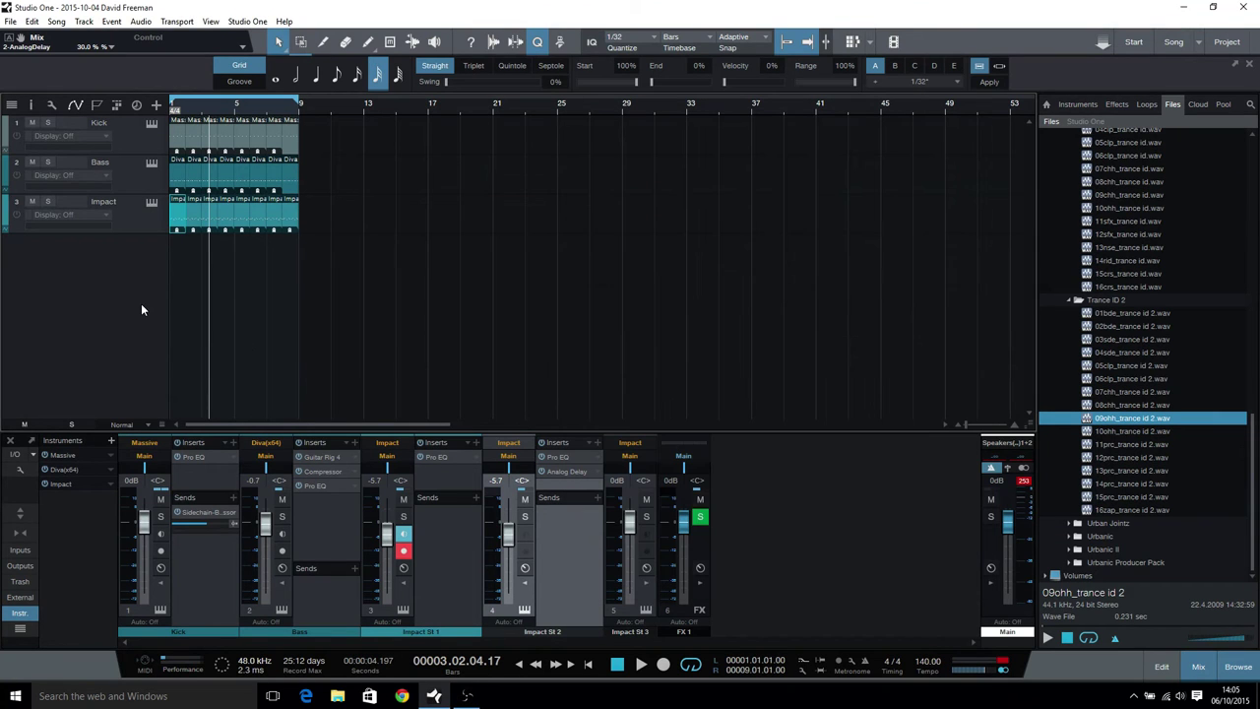
click(700, 519)
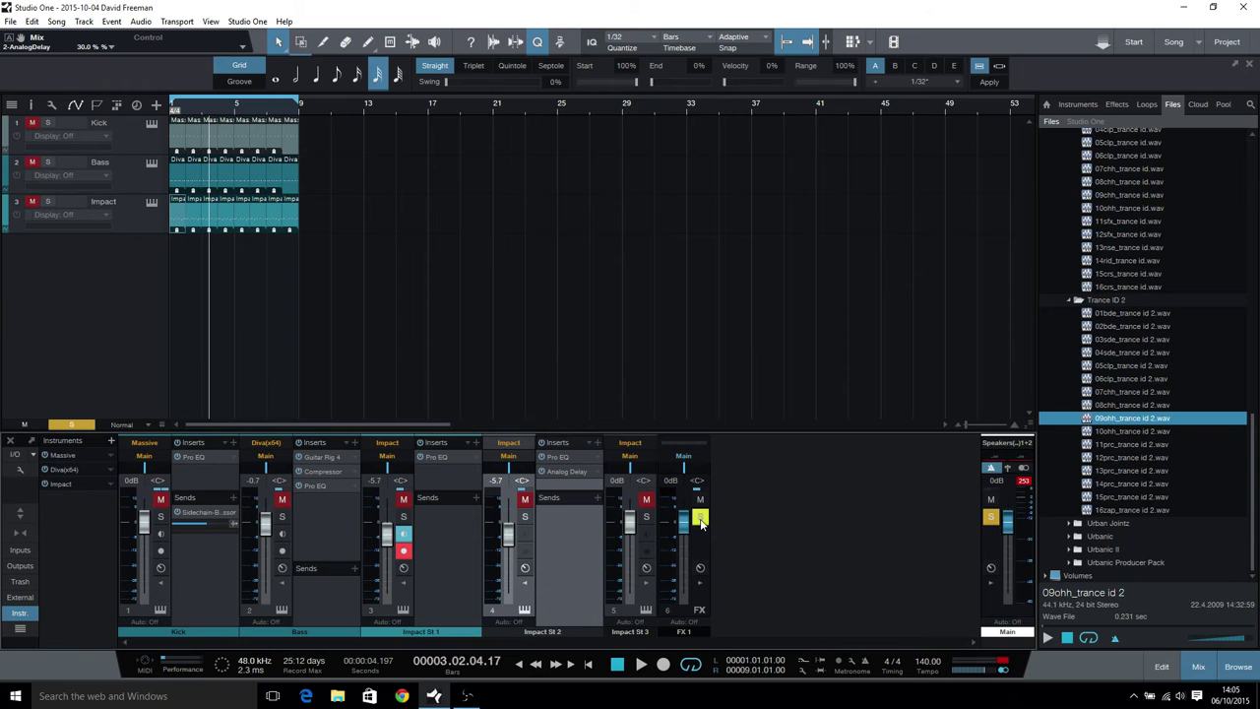
click(700, 519)
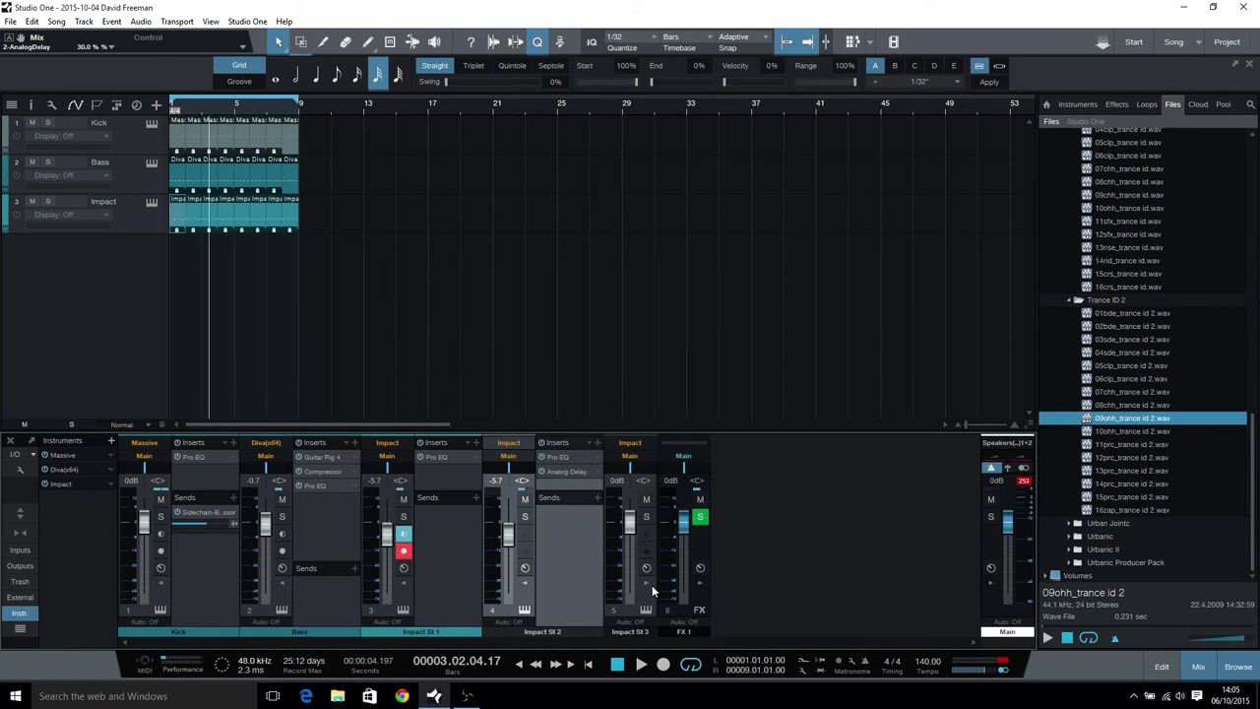
right_click(705, 539)
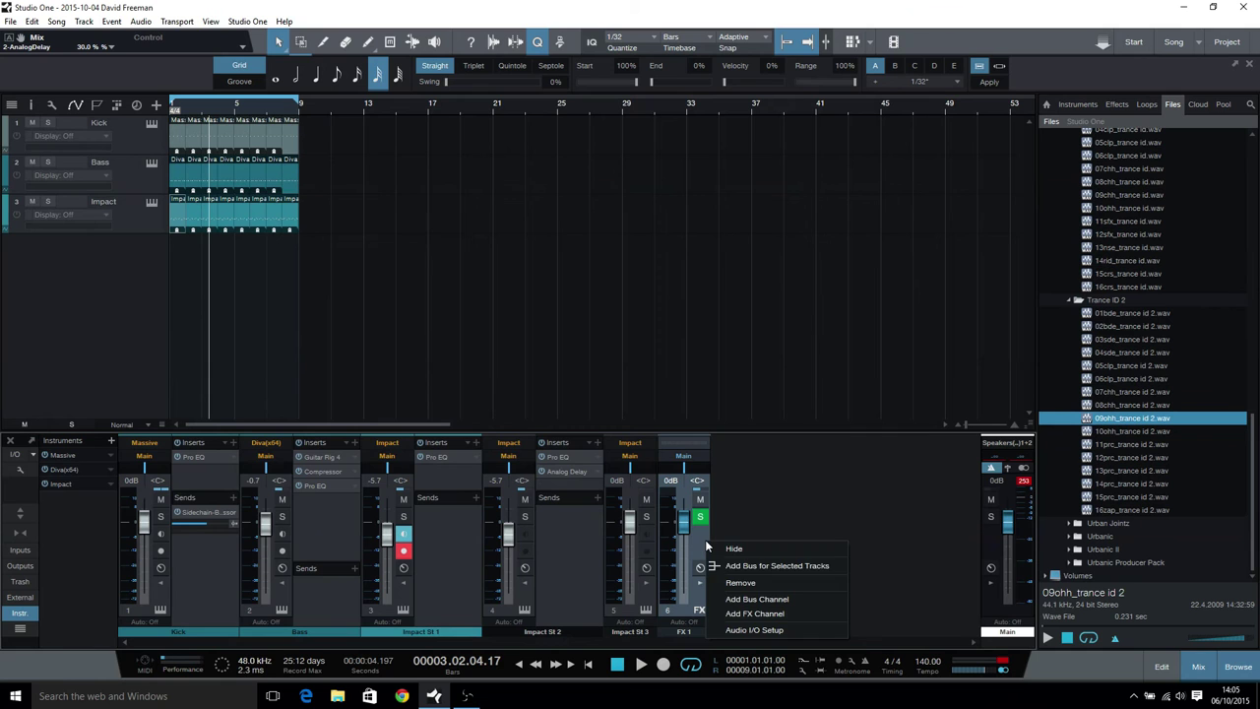
click(747, 521)
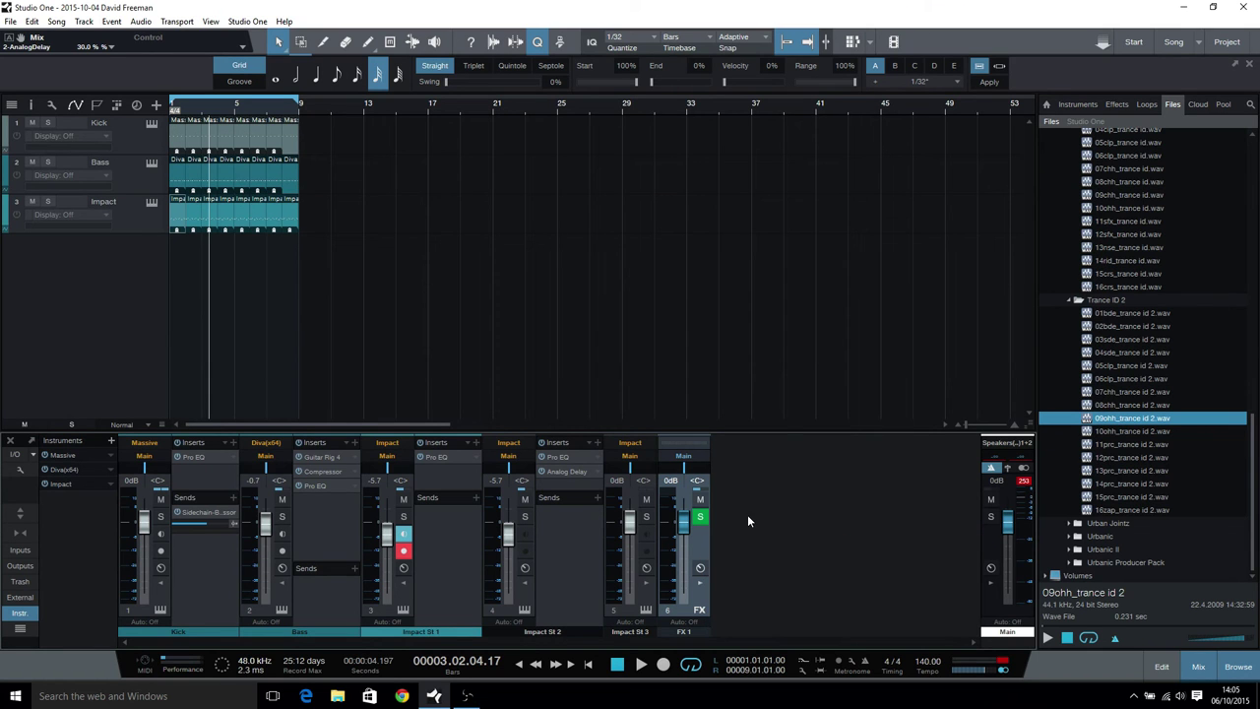
Step: Expand the FX 1 channel and inspect the Cathedrals impulse choices of its Guitar Rig Reflektor reverb
click(700, 583)
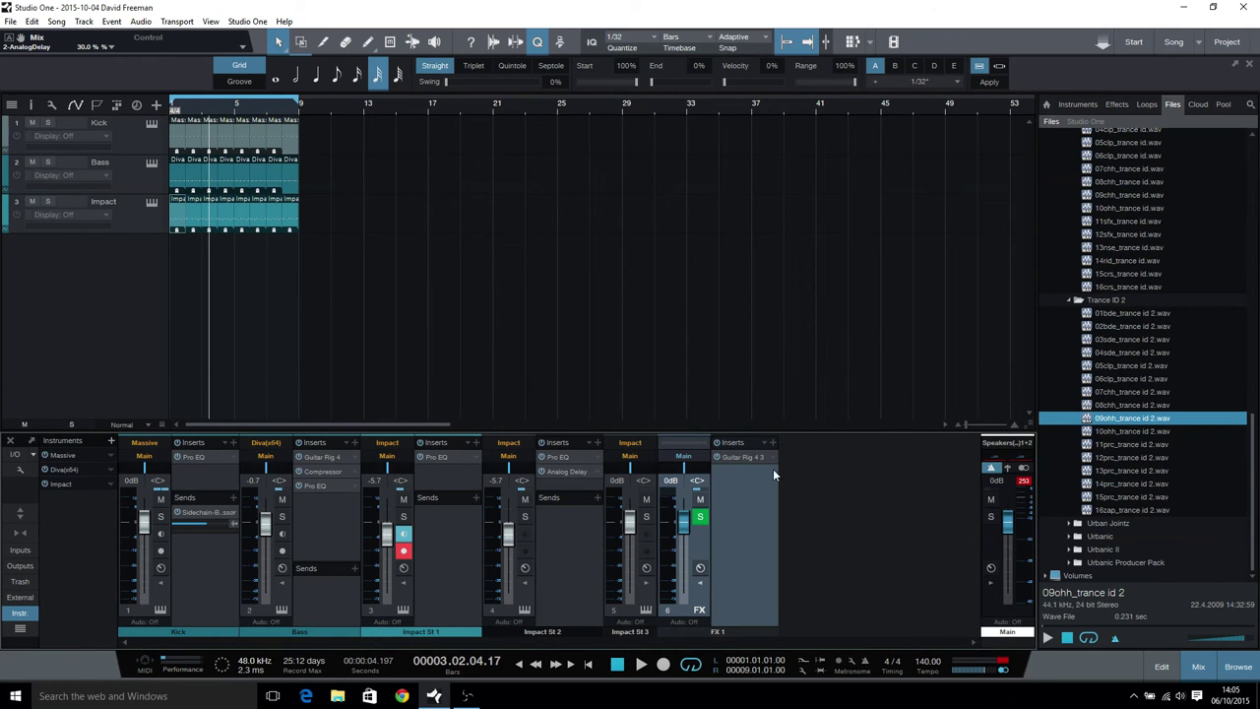
click(735, 458)
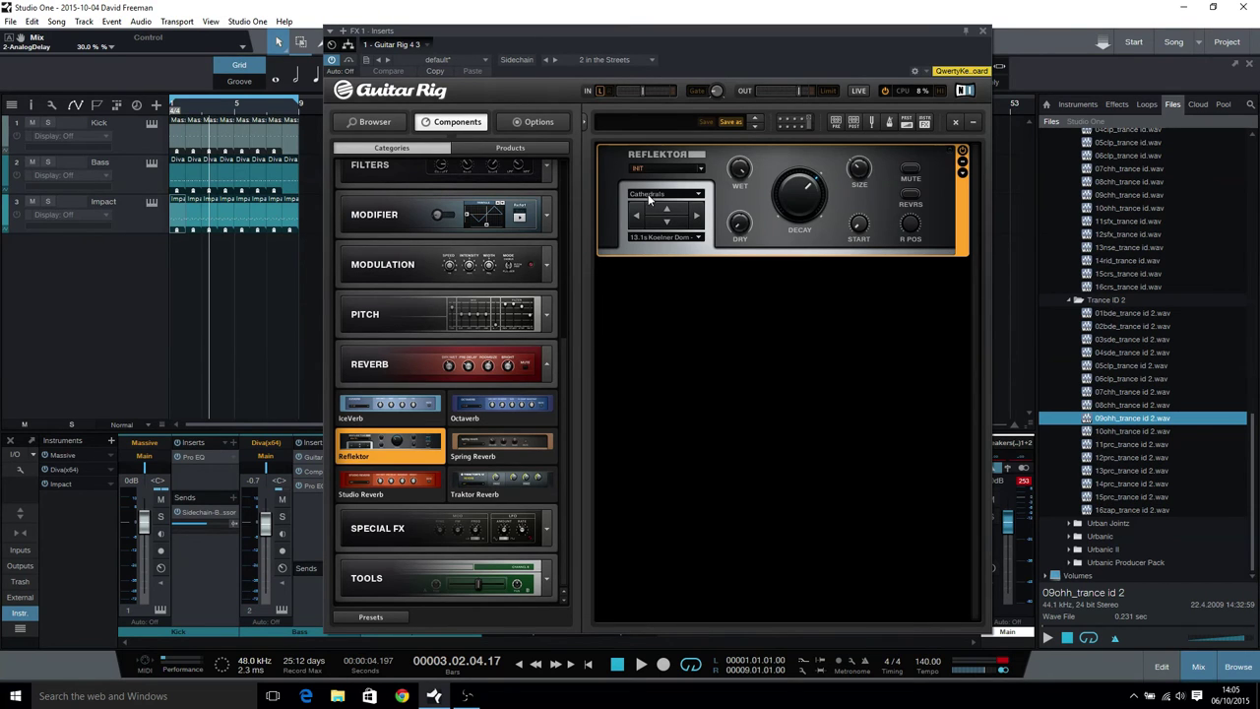
click(701, 239)
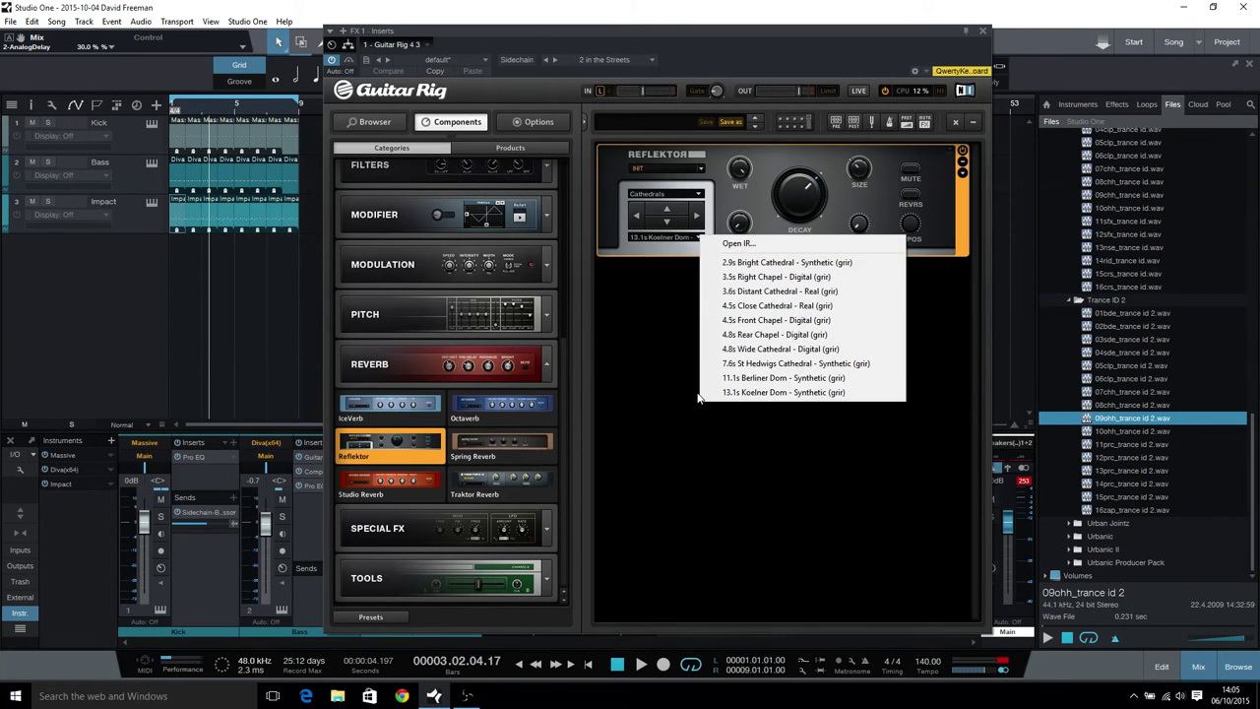
click(842, 473)
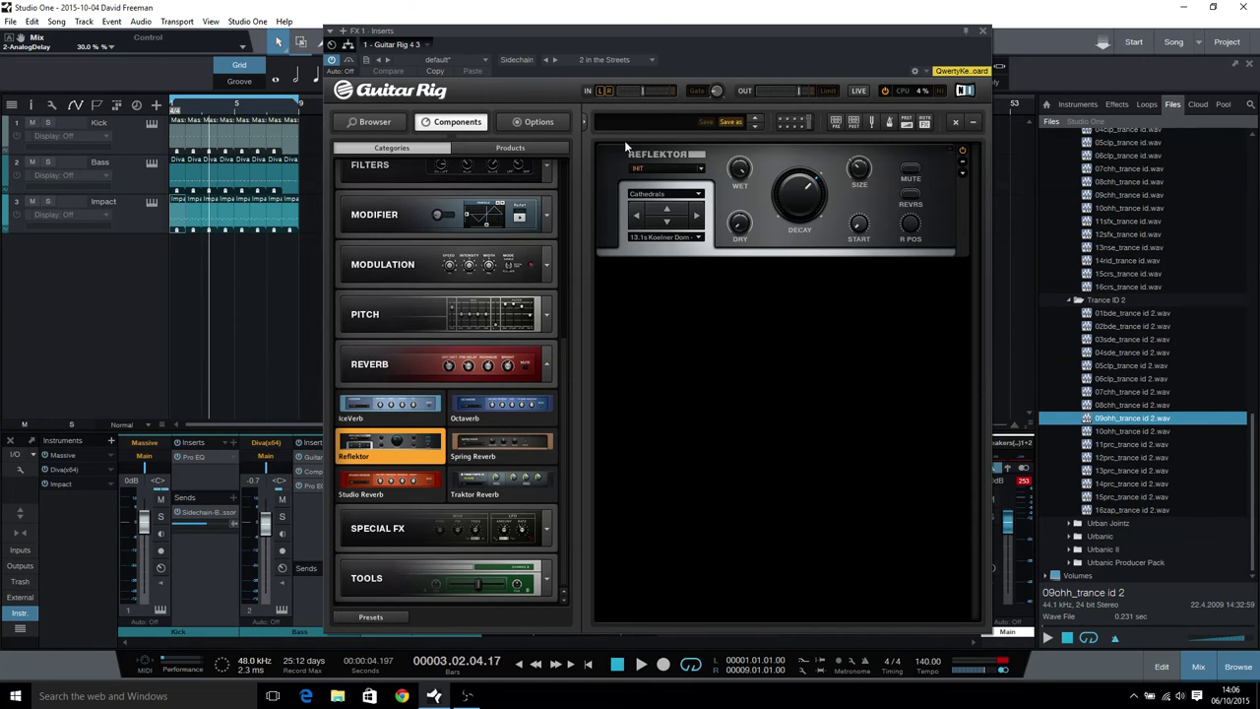
click(984, 33)
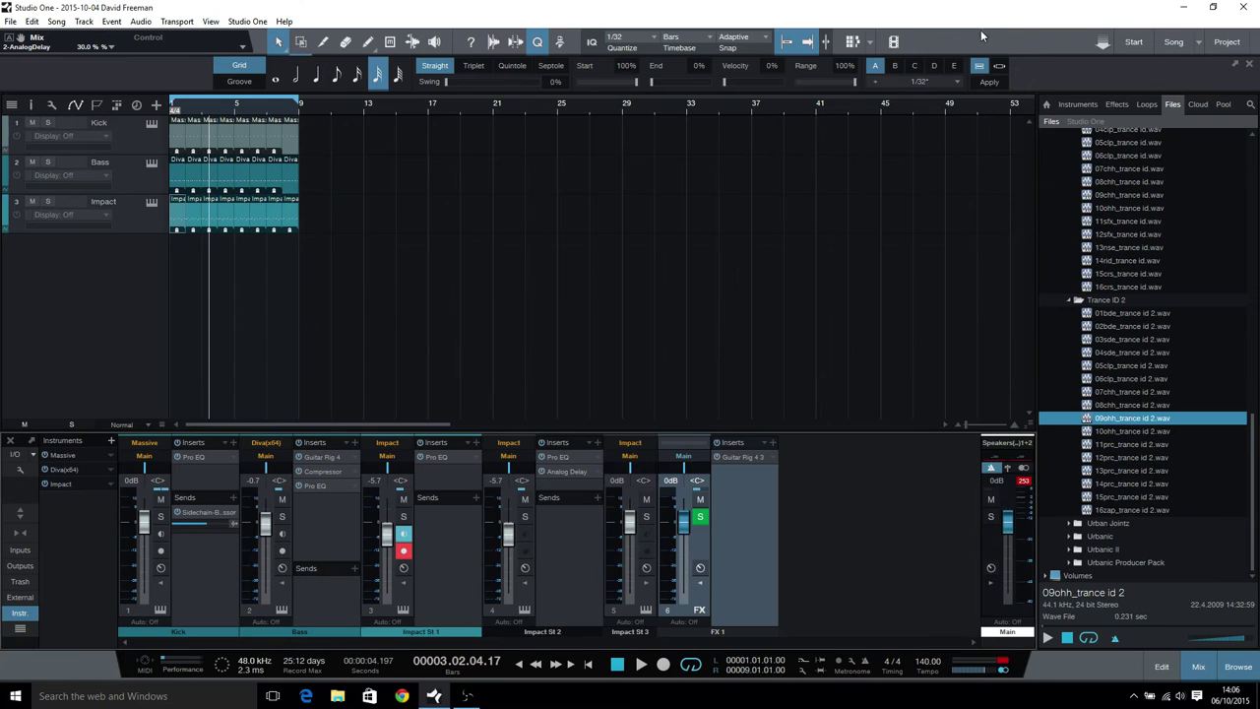
Step: Play back part of the full loop and add a send from Impact St 2 to FX 1
key(space)
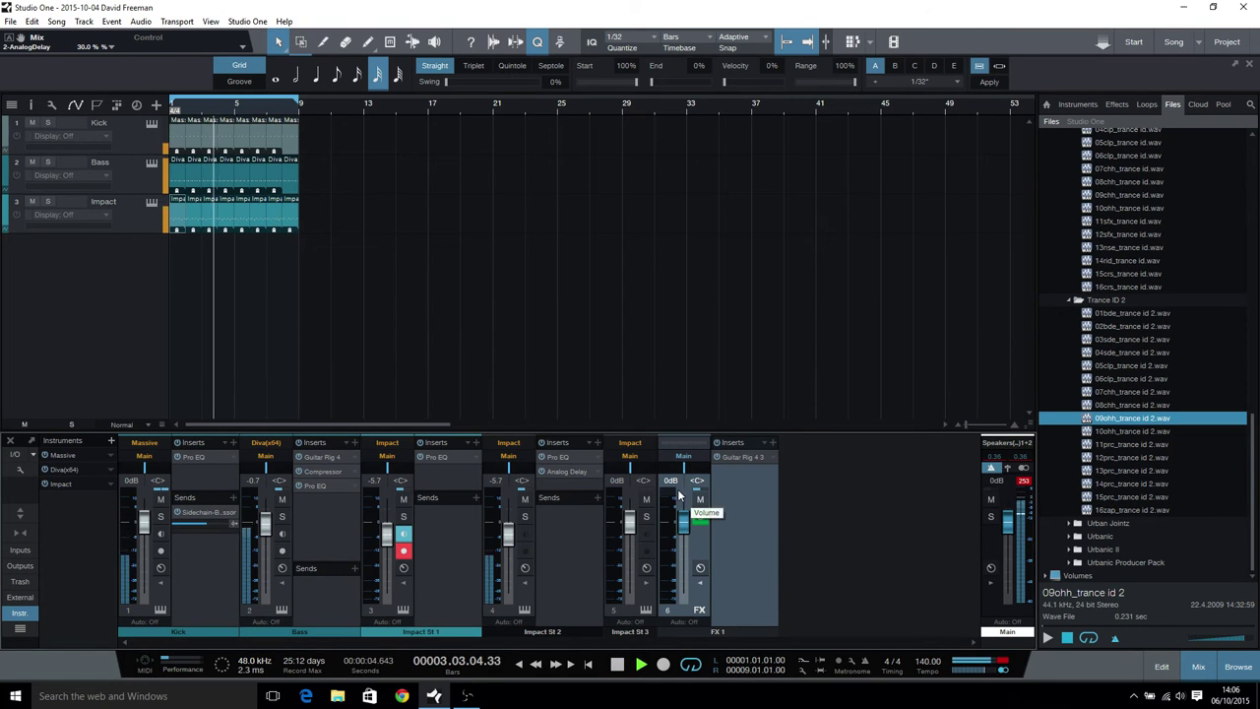
key(space)
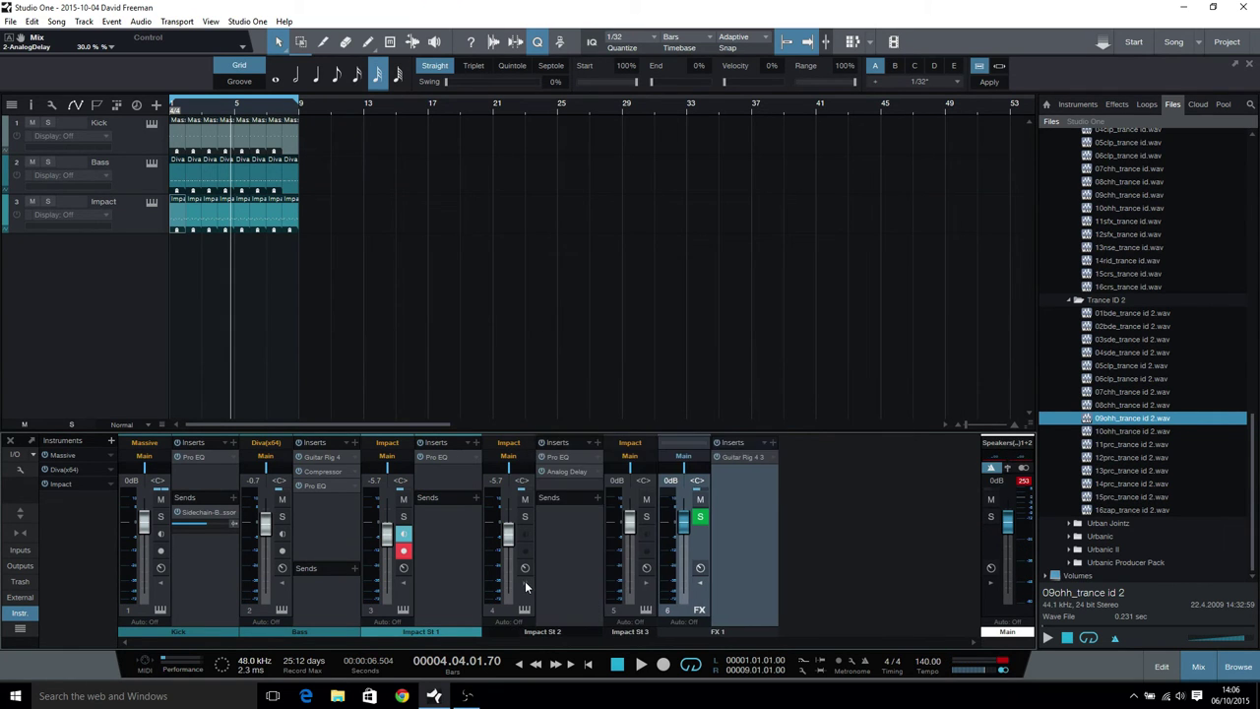
click(597, 498)
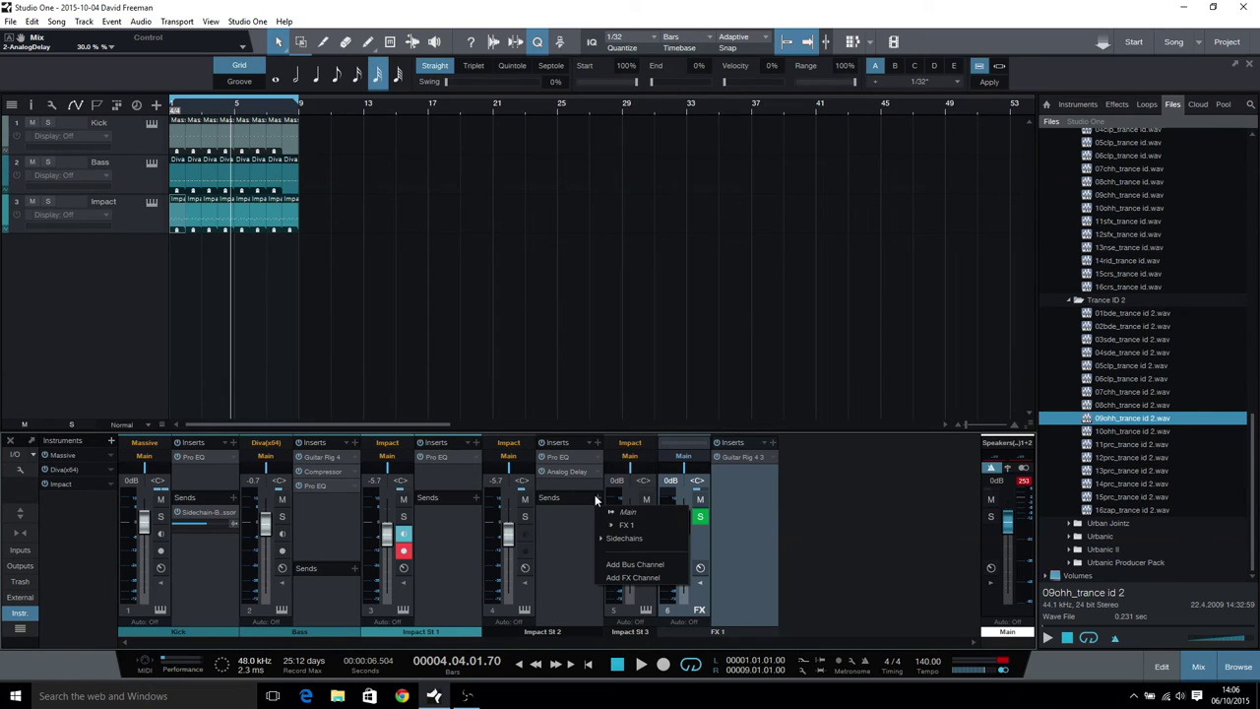
click(641, 527)
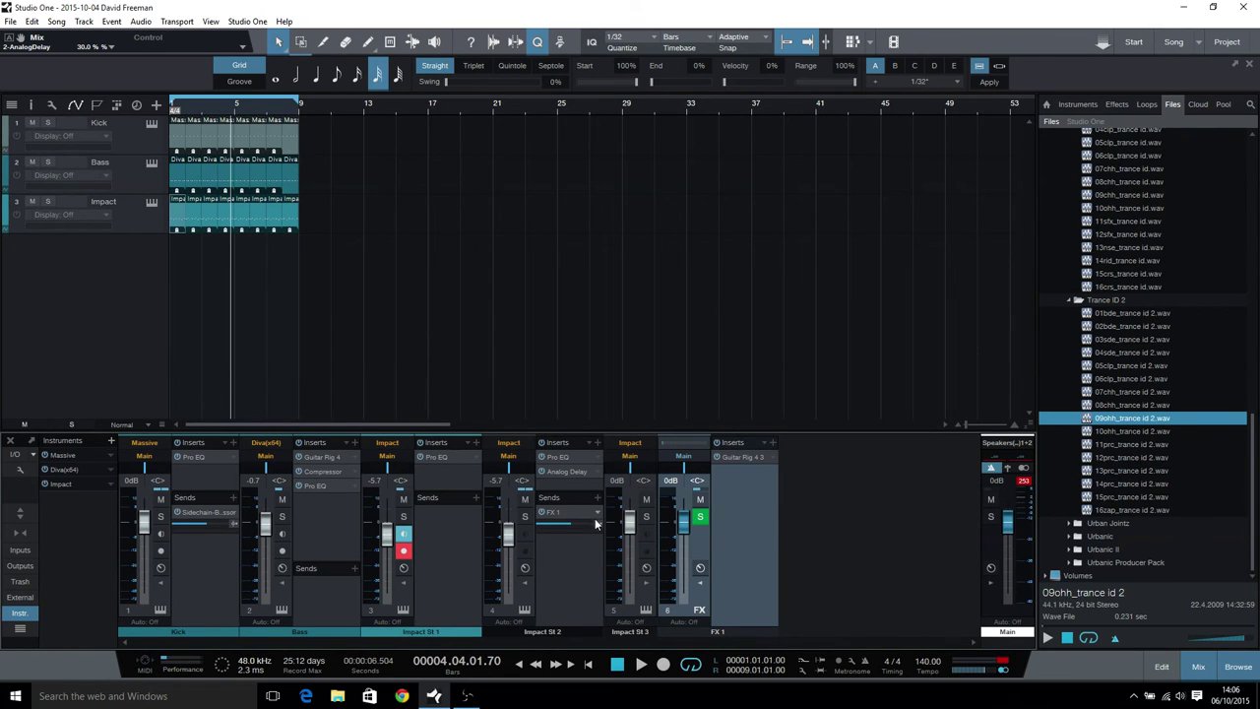
Step: Lower the FX 1 send level on Impact St 2 to -8.6 dB, audition the loop and mute the send
drag(595, 524, 564, 524)
key(space)
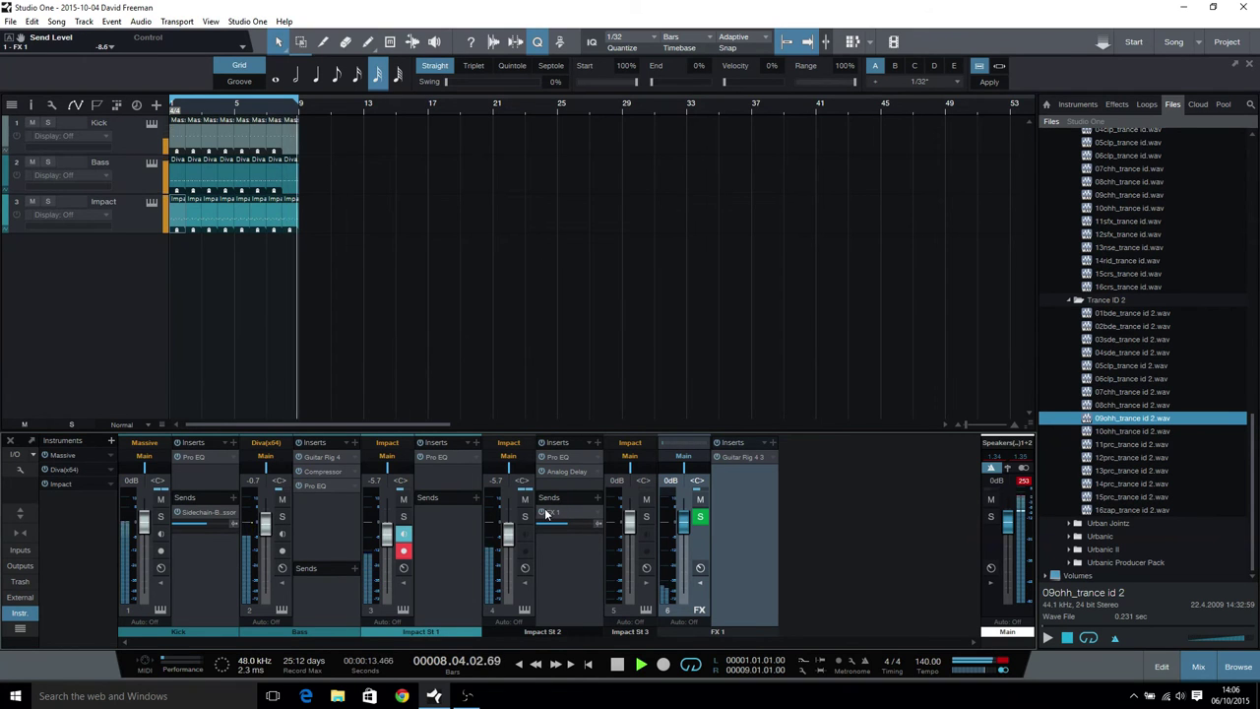
click(544, 513)
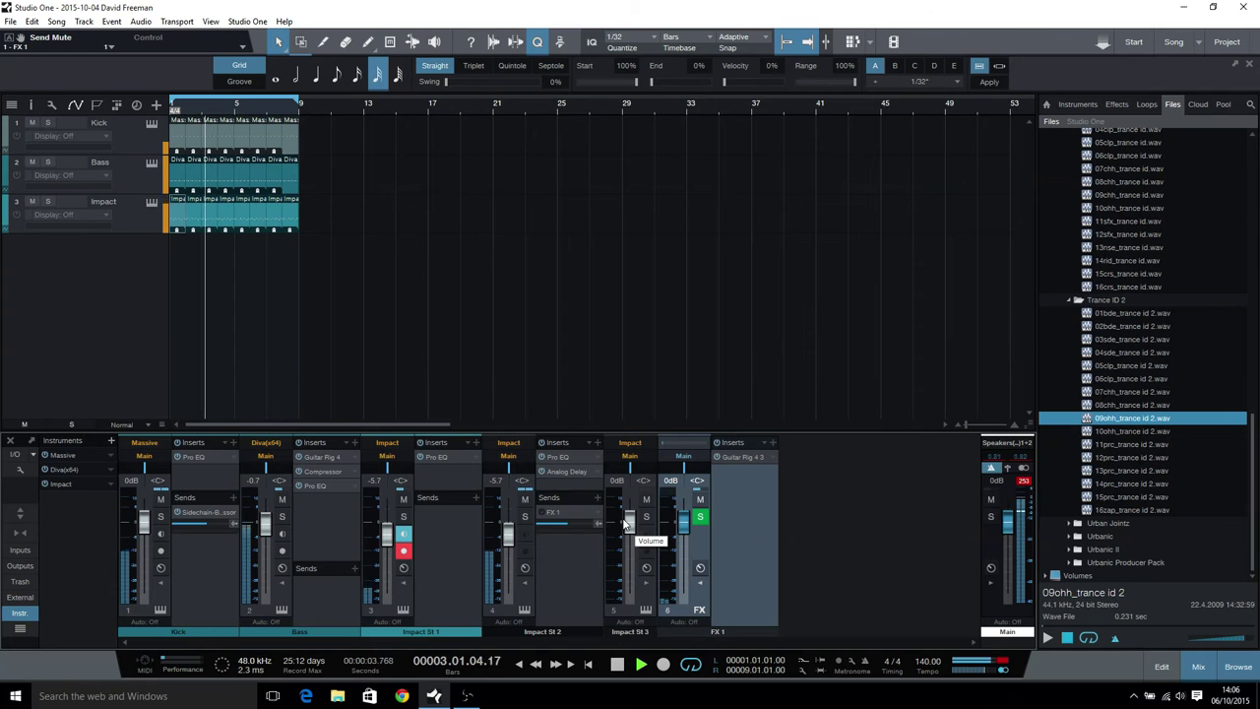
key(space)
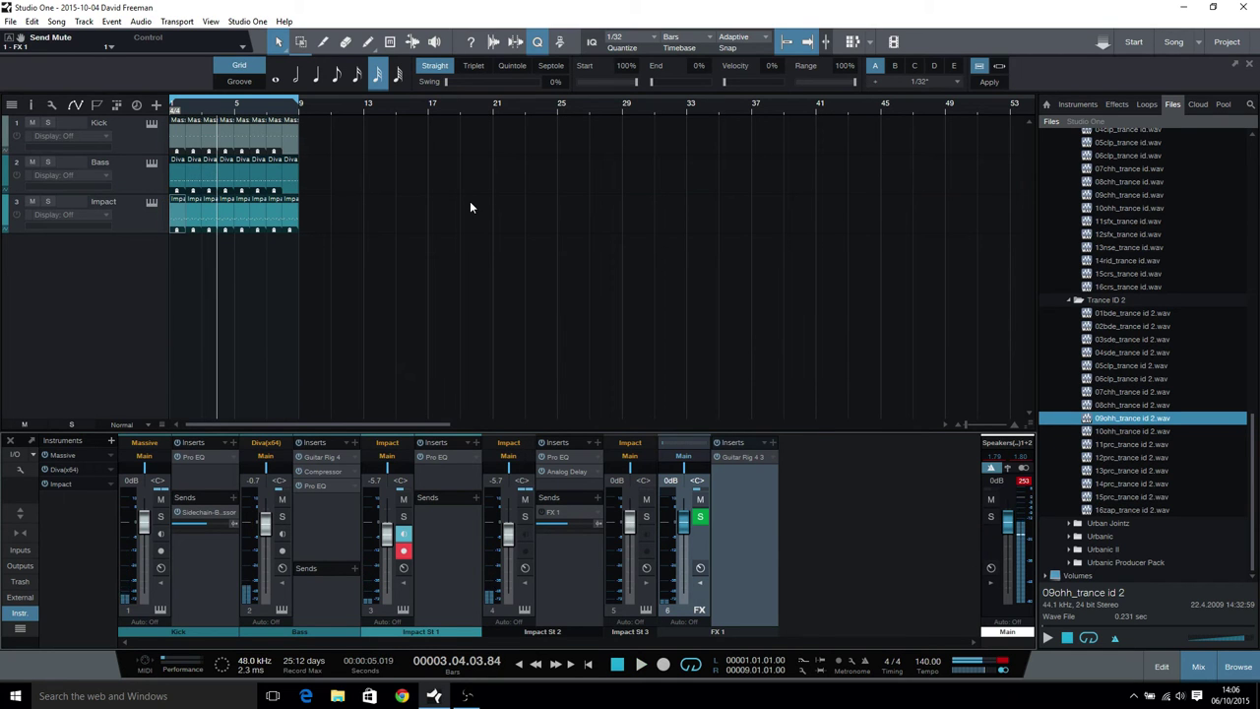
Step: Play back part of the loop and separate the bar 8 Impact part from its shared copies
key(space)
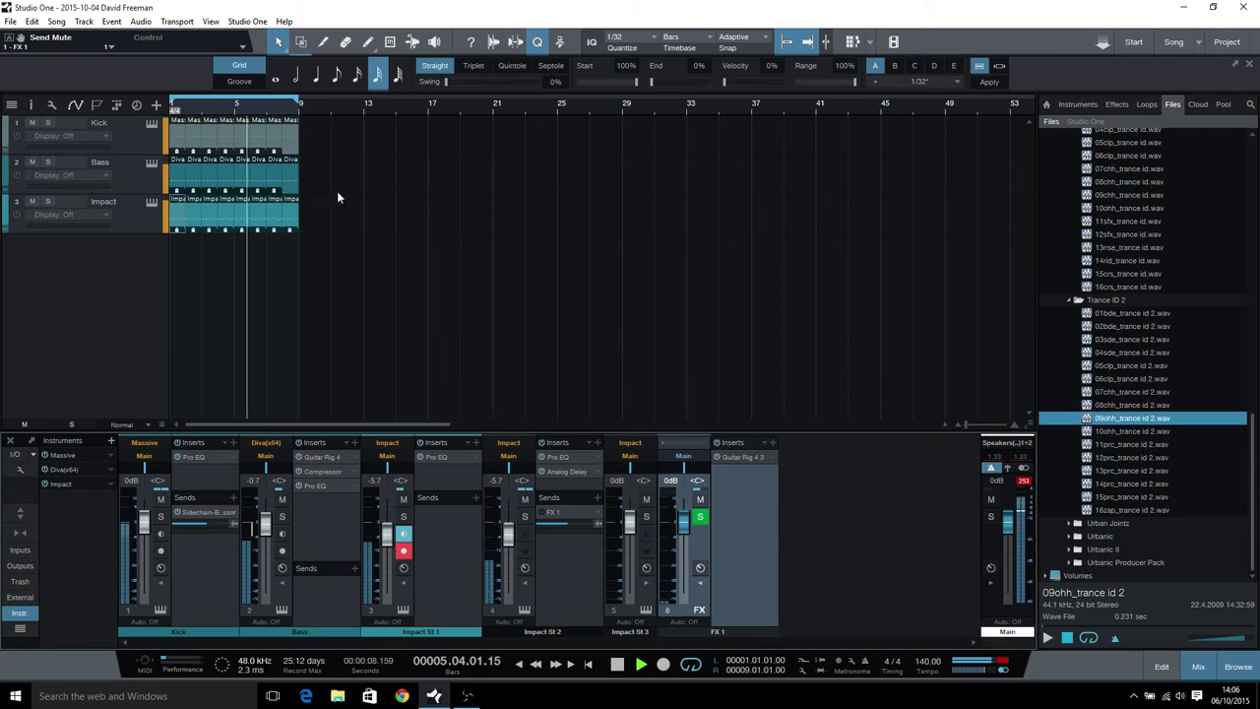
key(space)
click(290, 221)
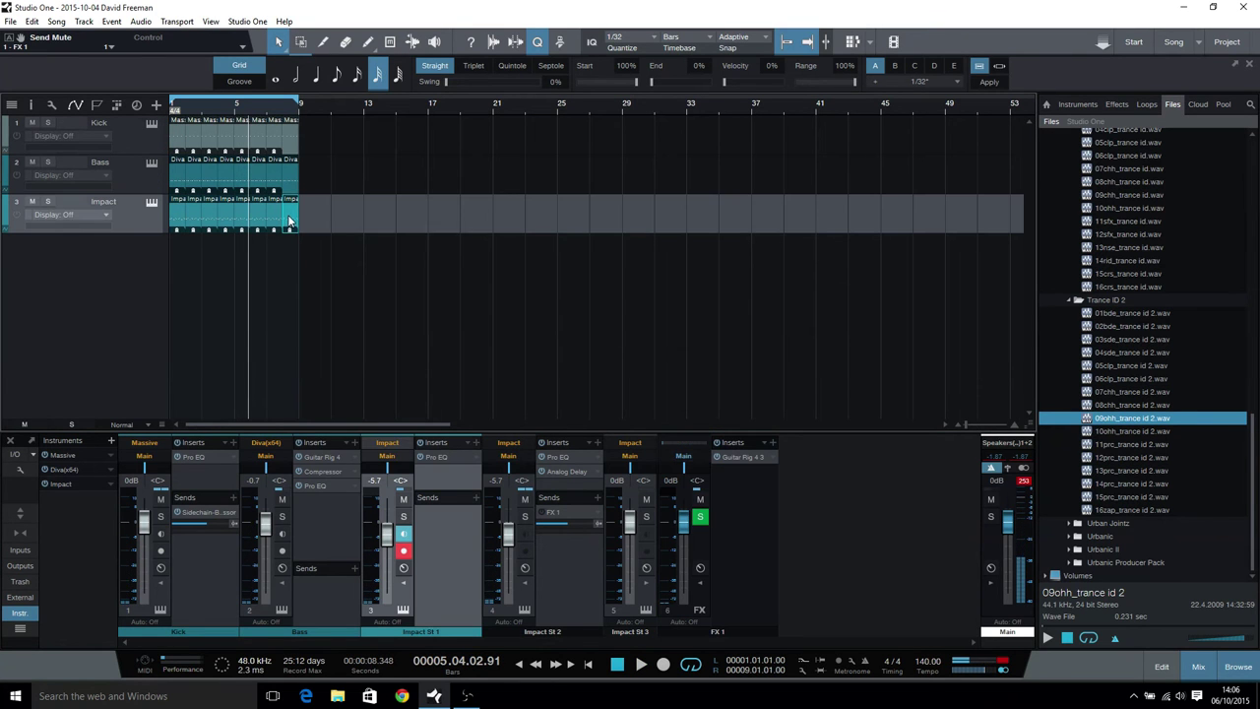
right_click(290, 221)
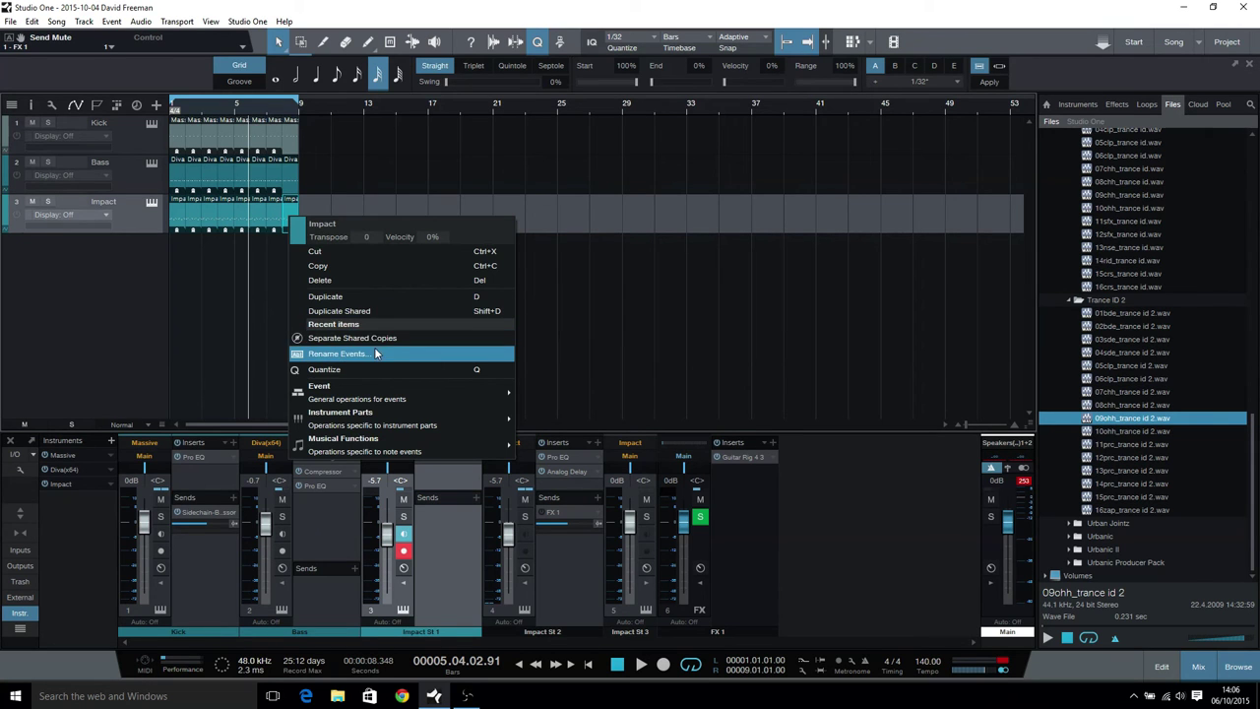
click(284, 315)
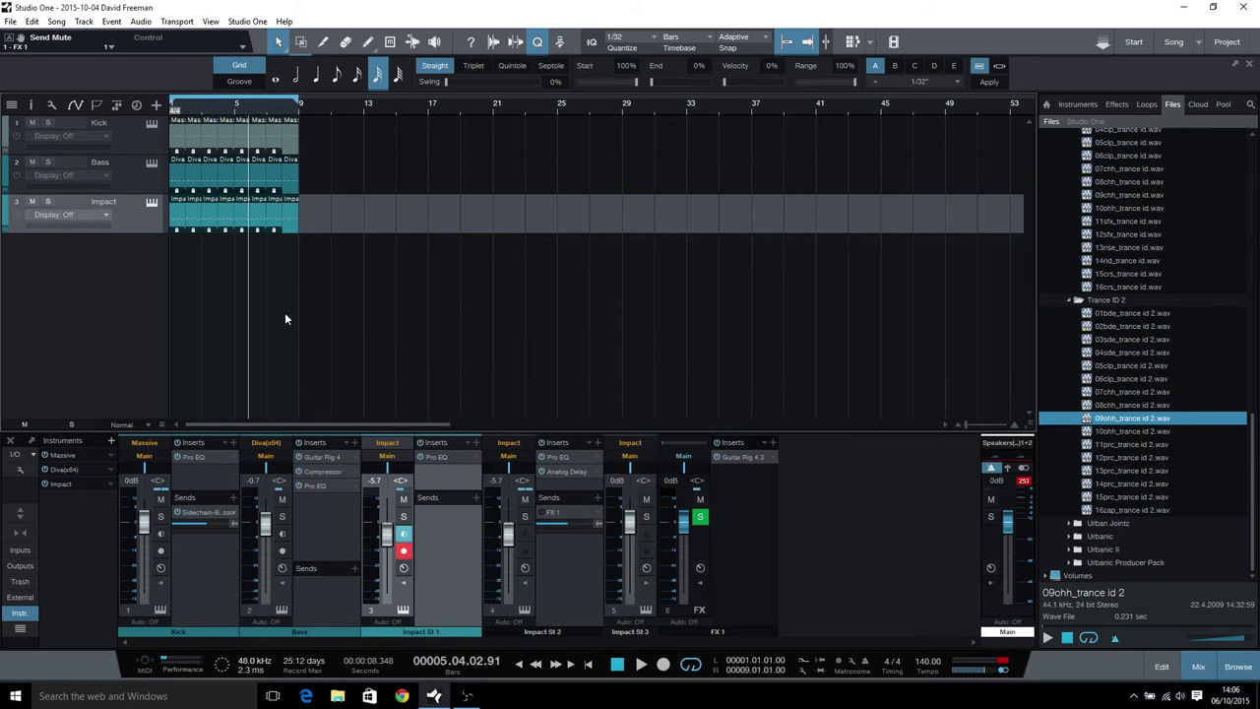
Step: Shorten the bar 8 Impact part to end at 8.3 and duplicate it to fill the second half of the bar
double_click(290, 228)
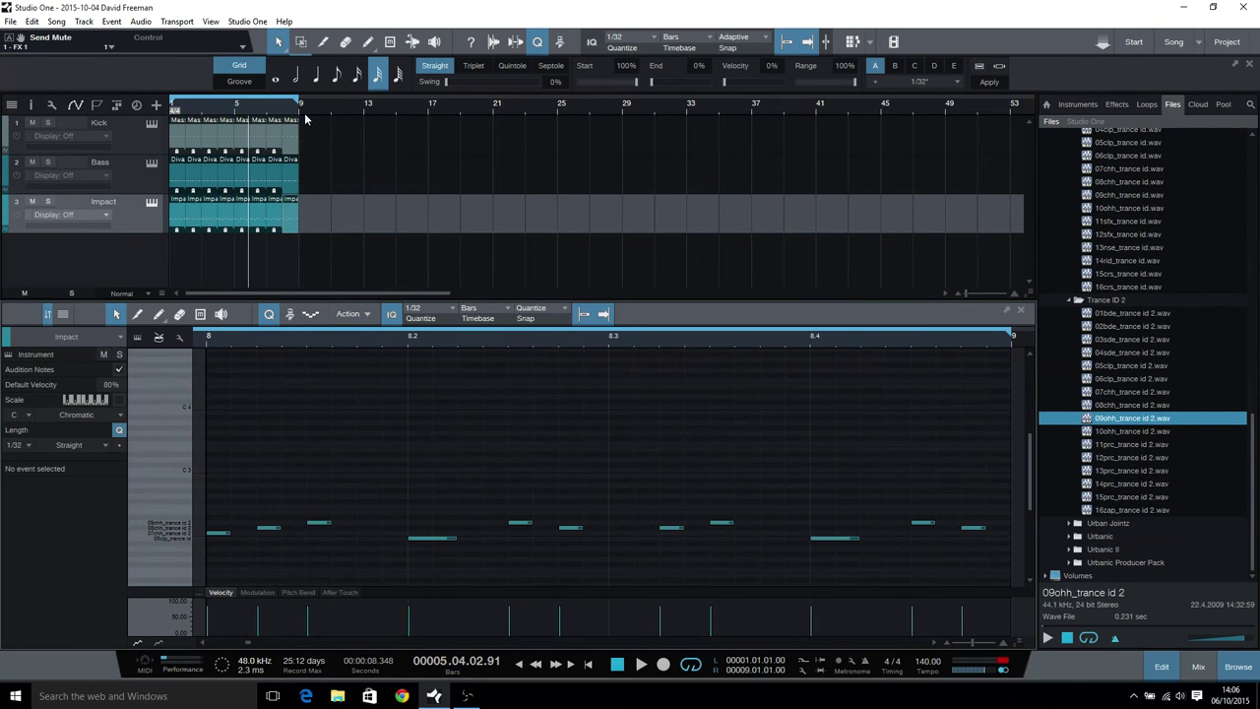
drag(294, 114, 358, 146)
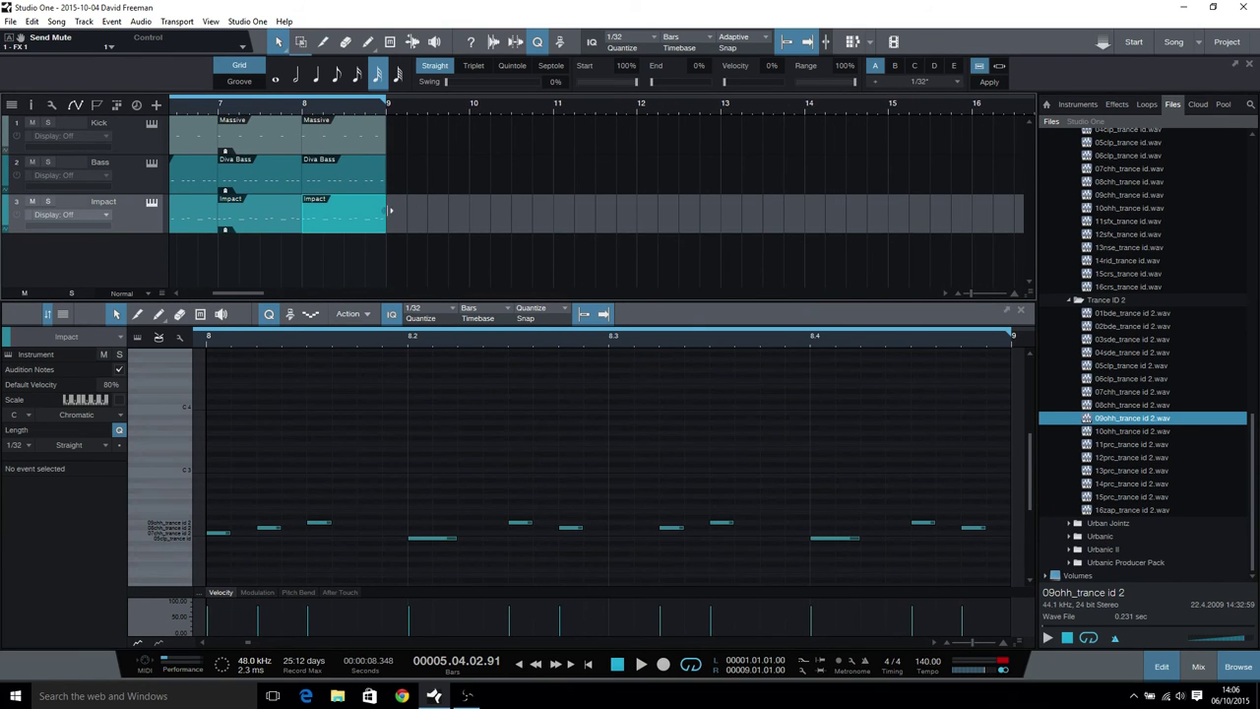
drag(392, 225, 345, 227)
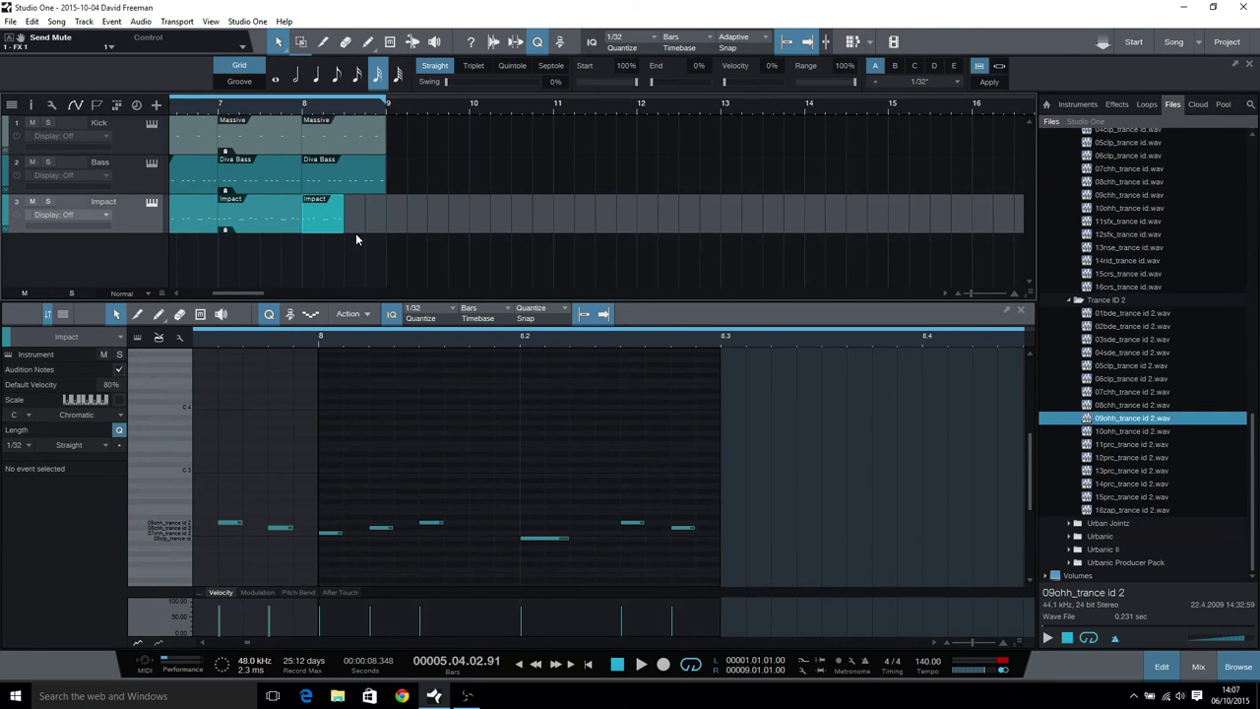
key(d)
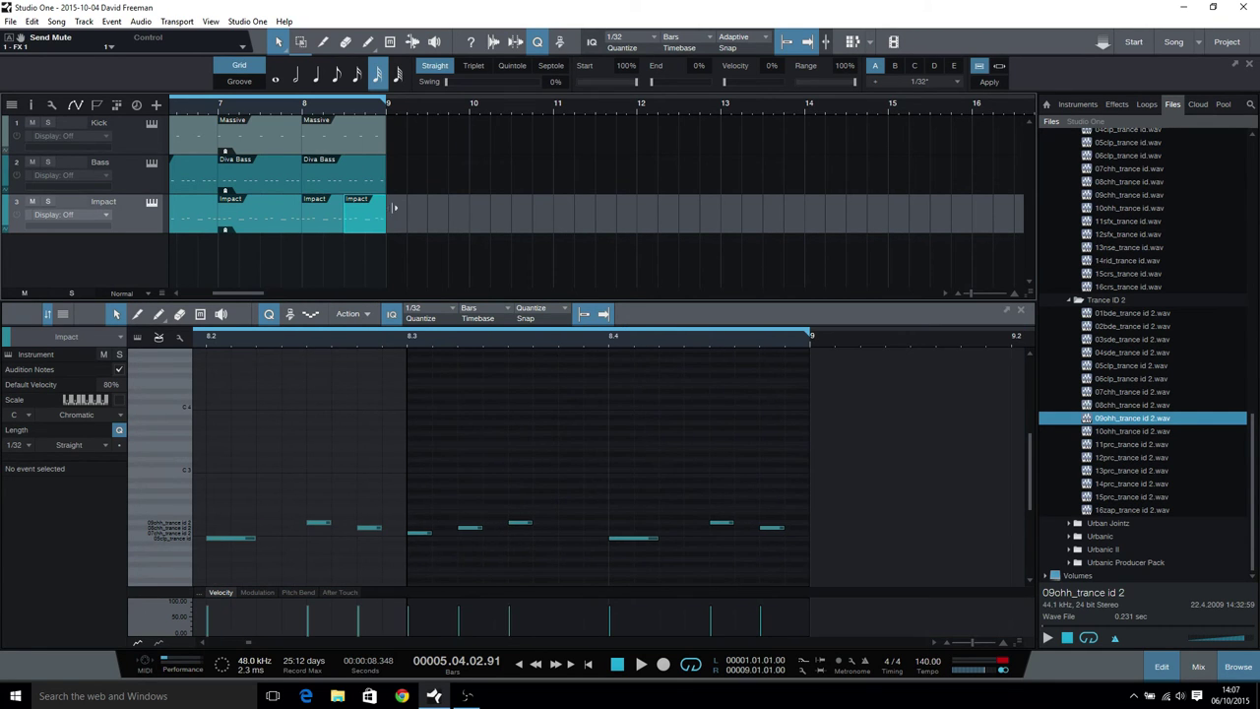
scroll(364, 140, up, 4)
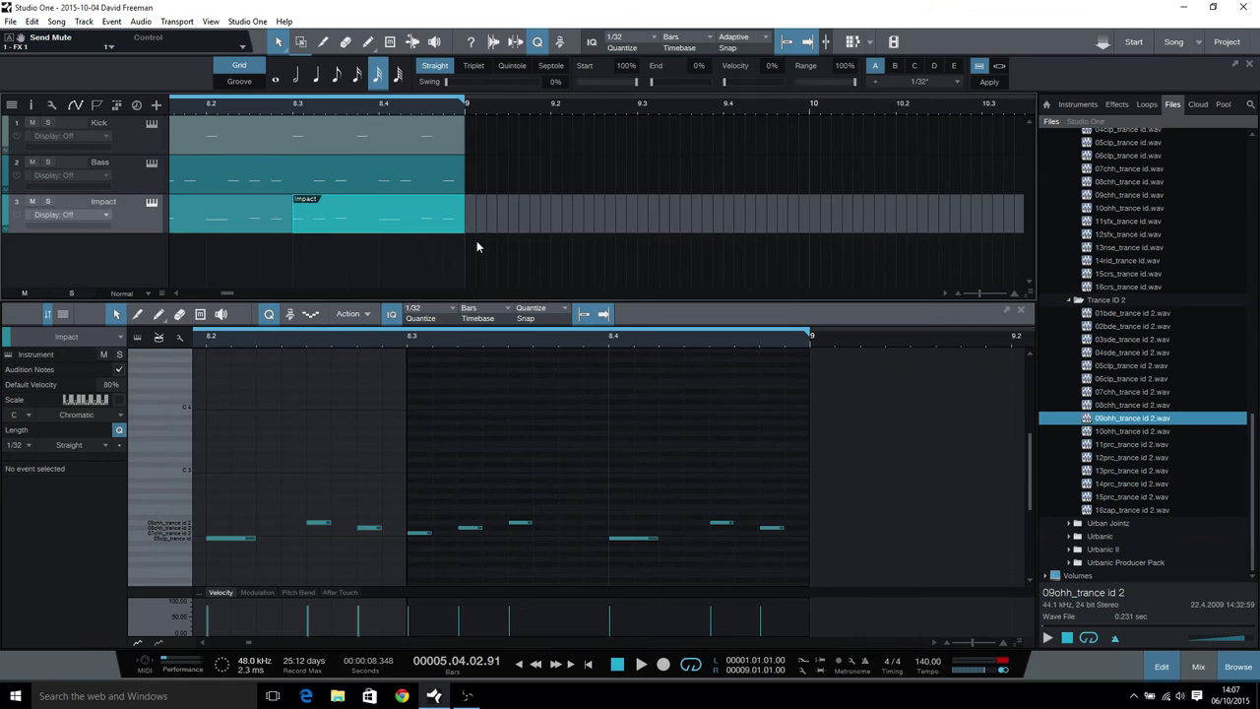
Step: Fill the end of bar 8 on the Impact track with copies of the short drum clip and play the loop
mouse_move(469, 226)
mouse_down()
mouse_move(398, 236)
mouse_move(358, 222)
mouse_move(483, 210)
mouse_move(461, 214)
mouse_up()
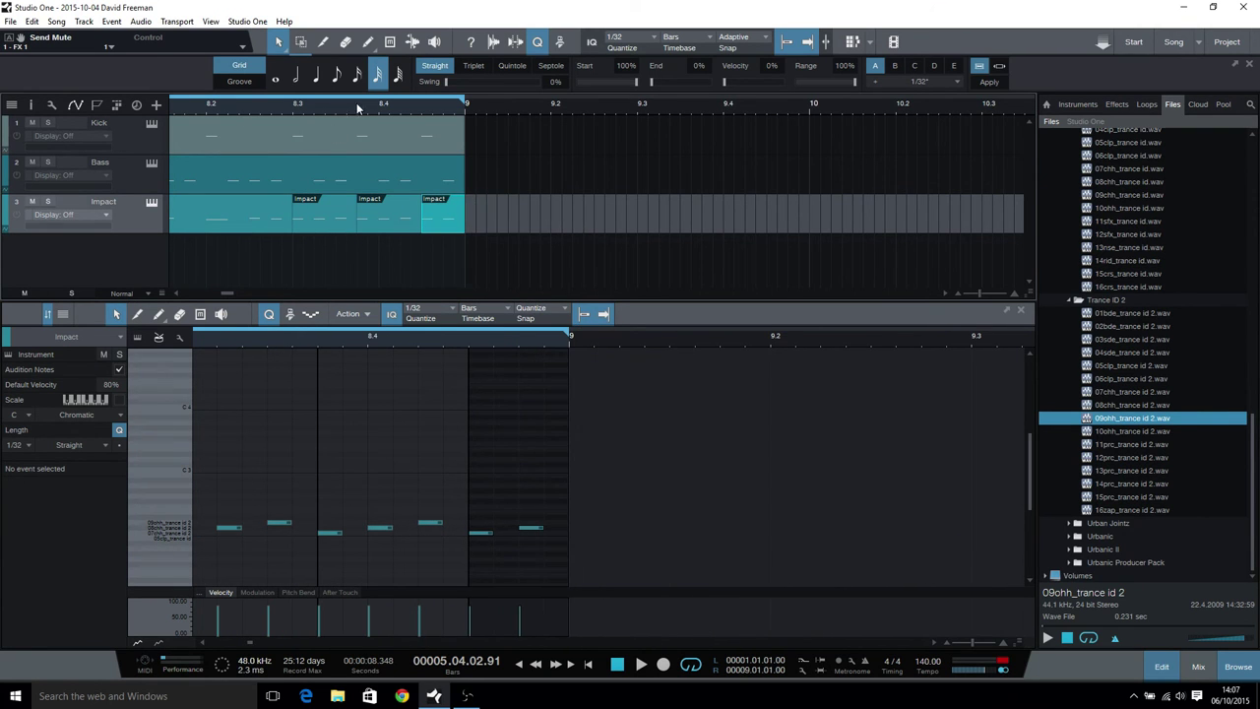
key(w)
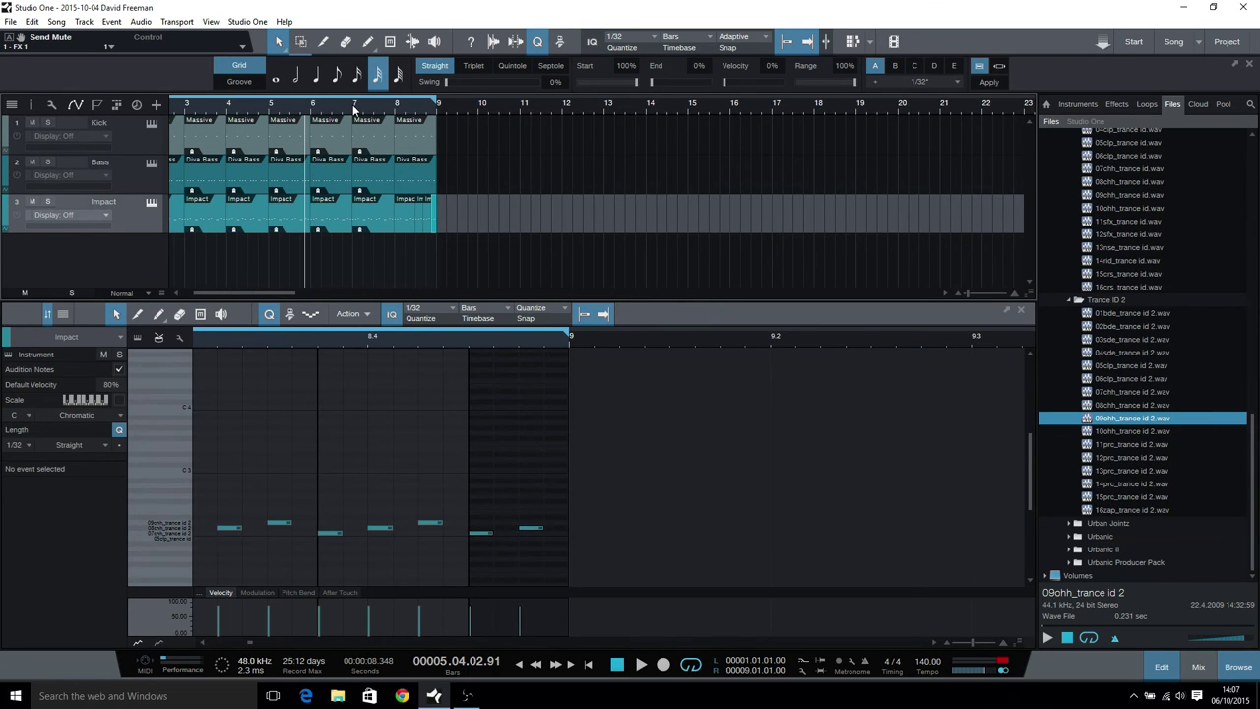
click(355, 107)
key(space)
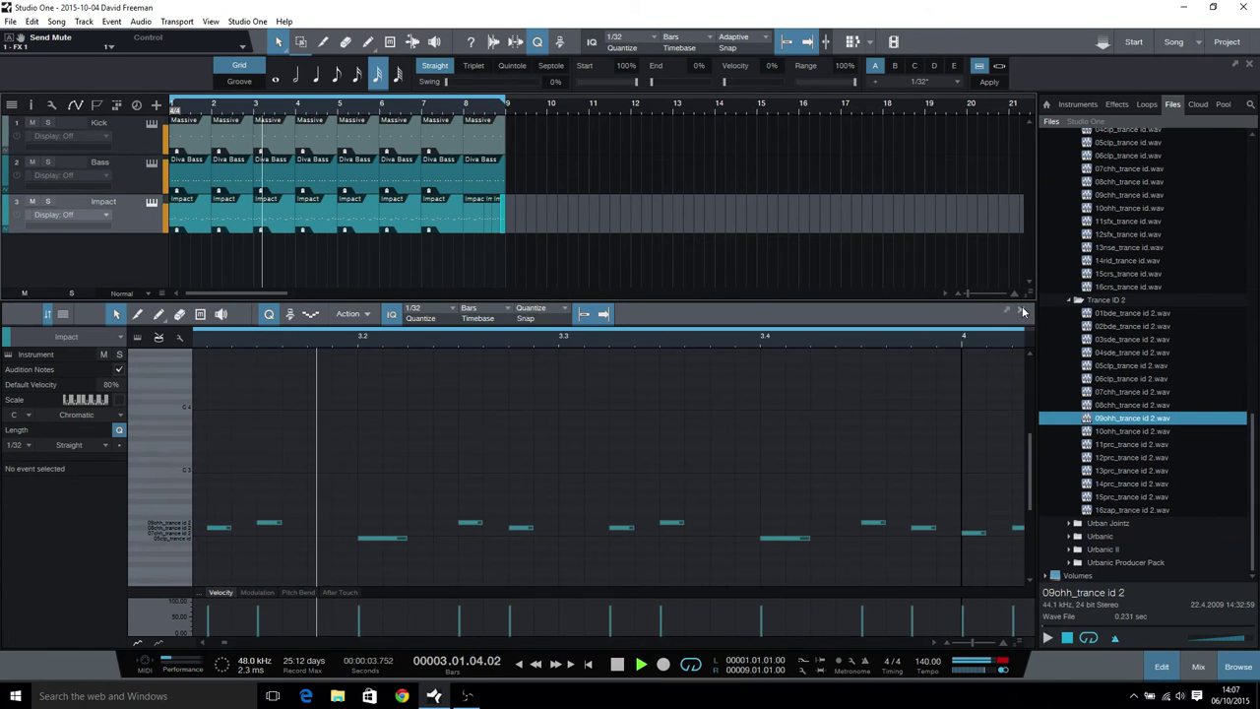
Step: Close the note editor and rename the Impact track Drums
key(F2)
key(space)
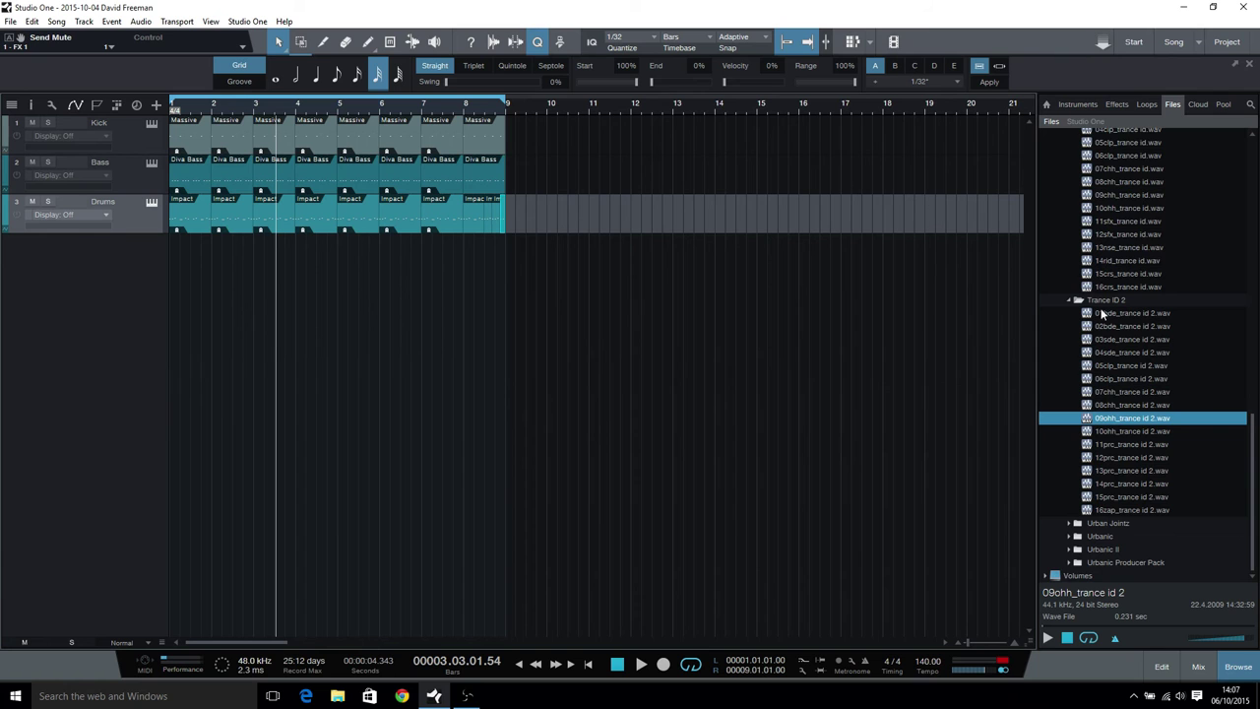
Step: Collapse the Sound Sets folder in the file browser
scroll(1102, 312, up, 6)
scroll(1091, 252, up, 7)
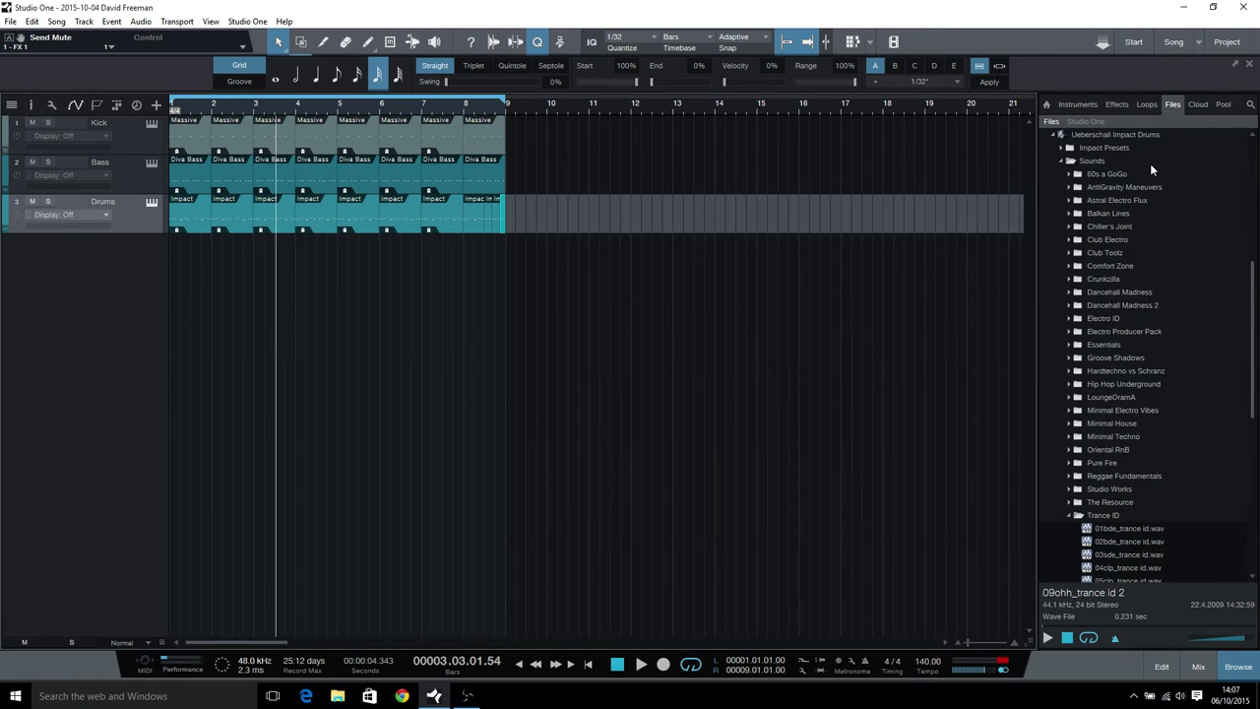
scroll(1091, 252, up, 4)
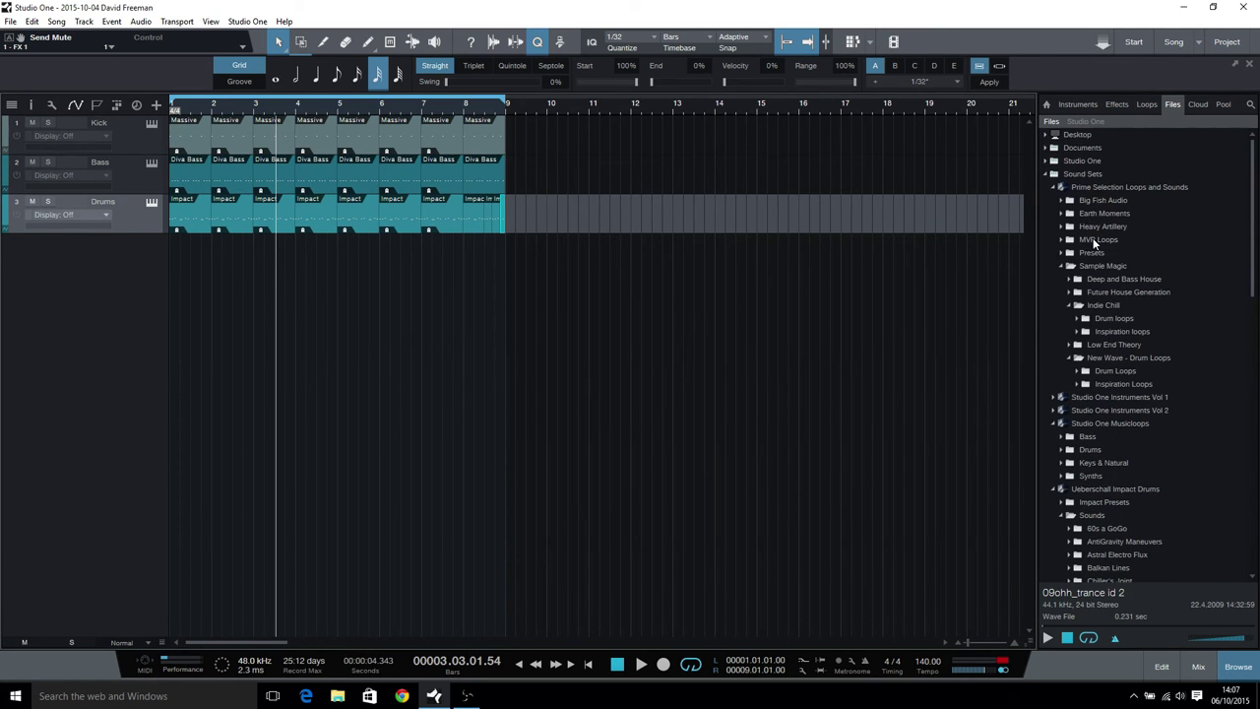
click(1046, 175)
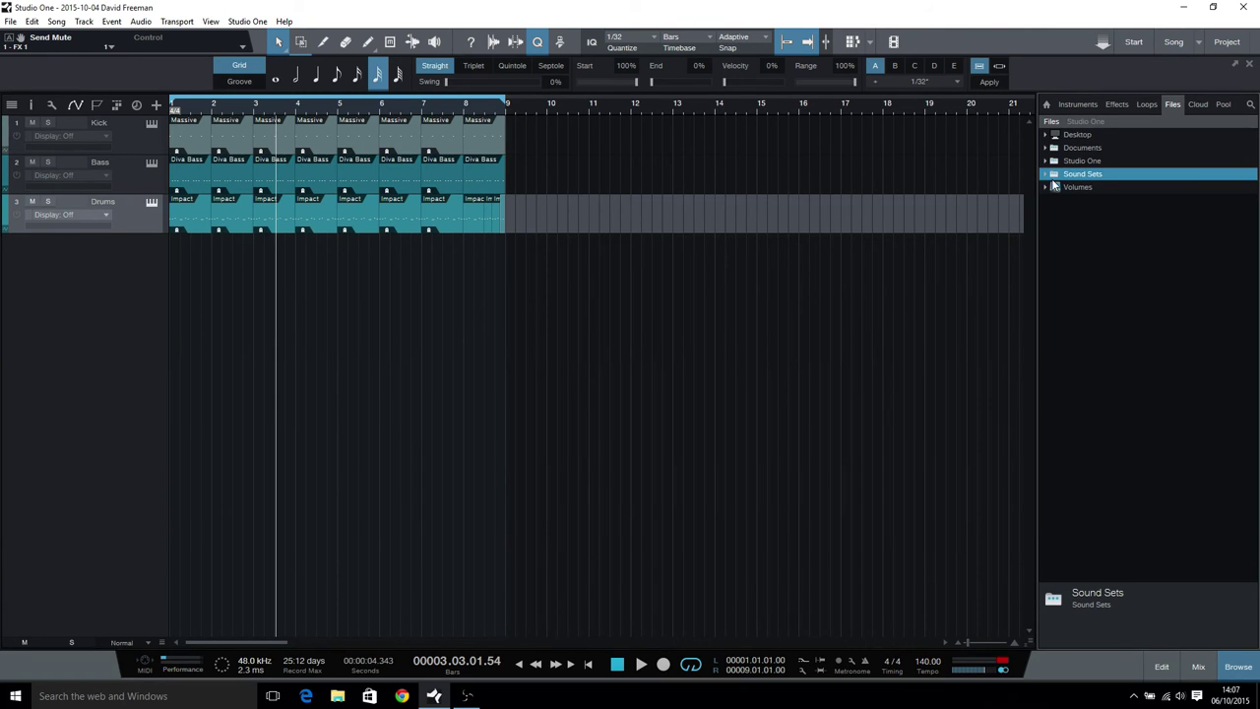
Step: Add Native Instruments Massive to the arrangement as a new instrument track and close its plug-in window
click(1073, 105)
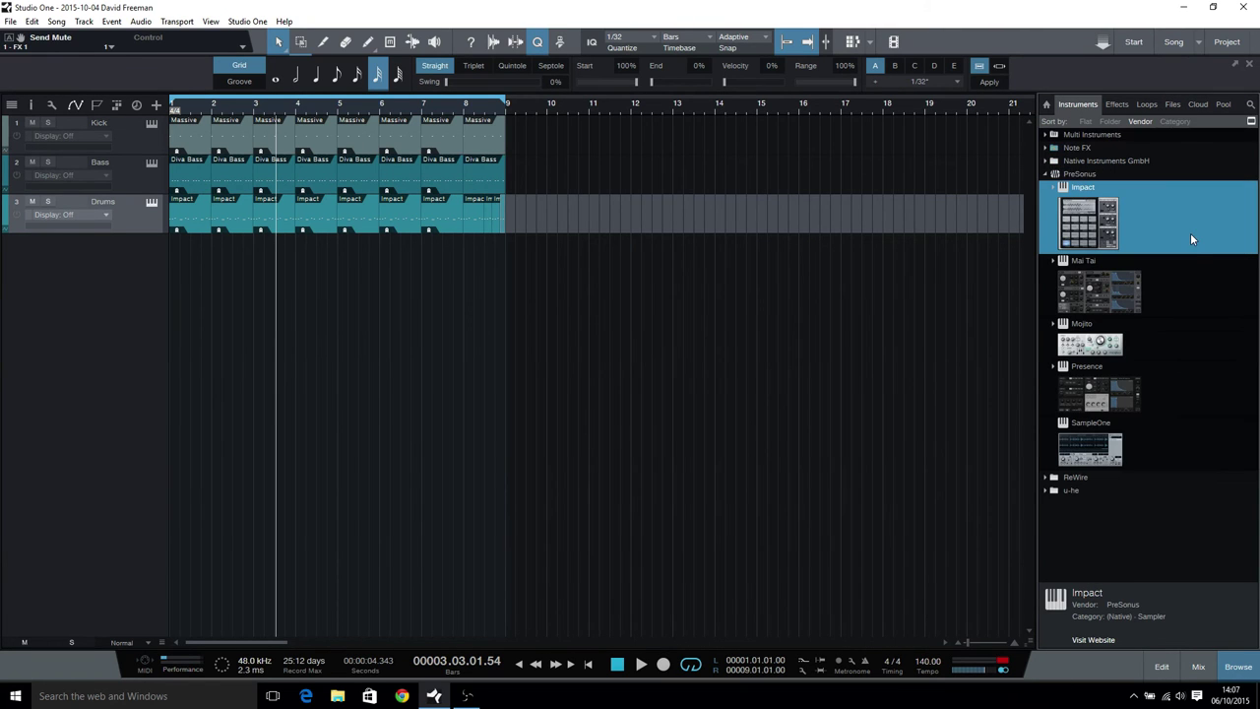
click(1047, 174)
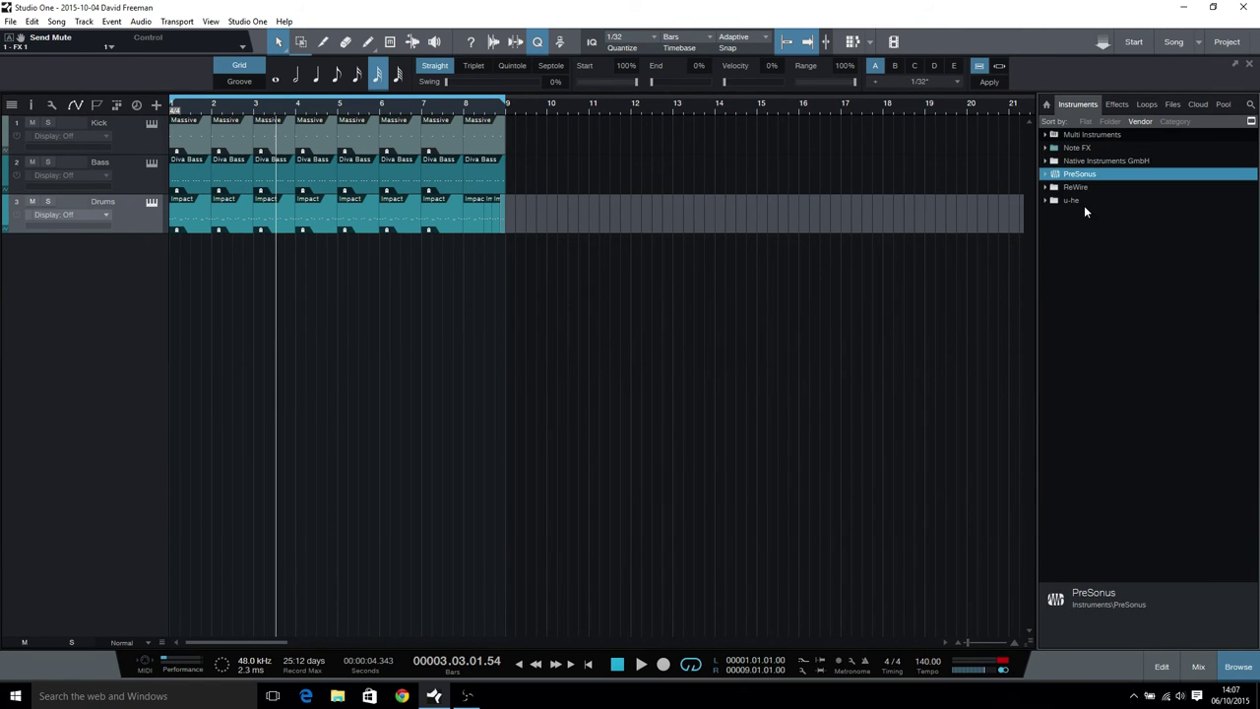
click(1050, 160)
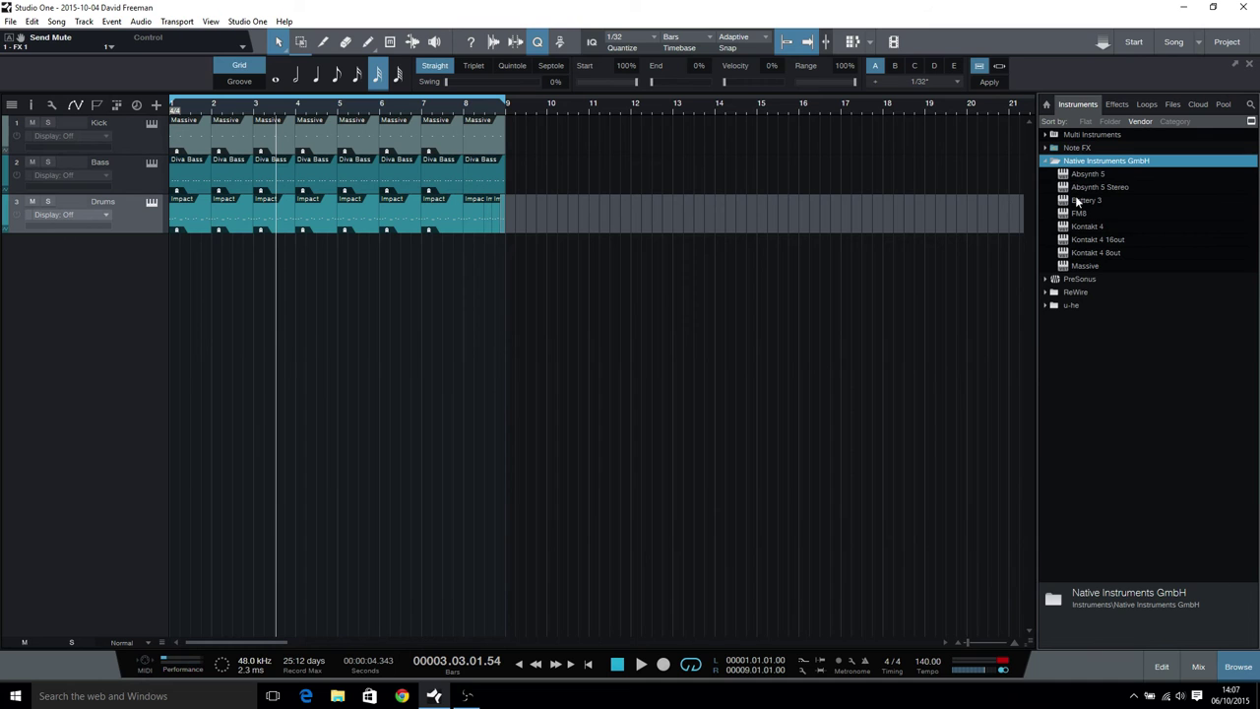
drag(1083, 266, 254, 313)
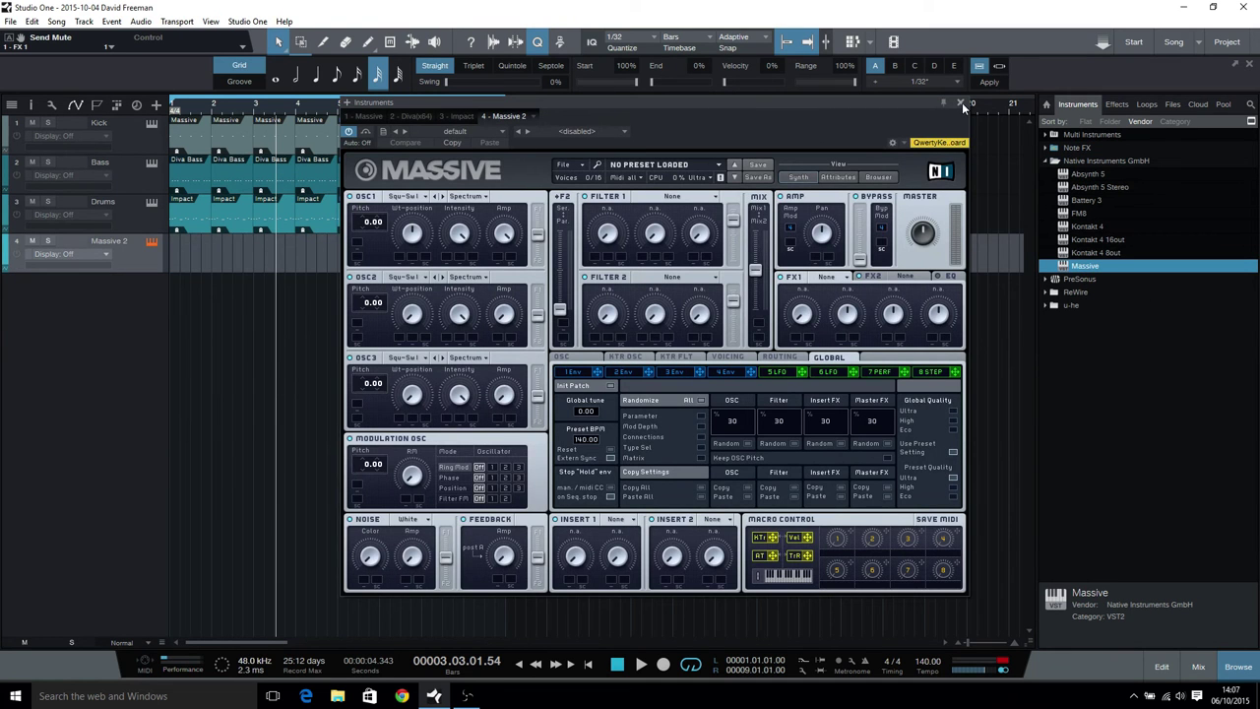
click(962, 102)
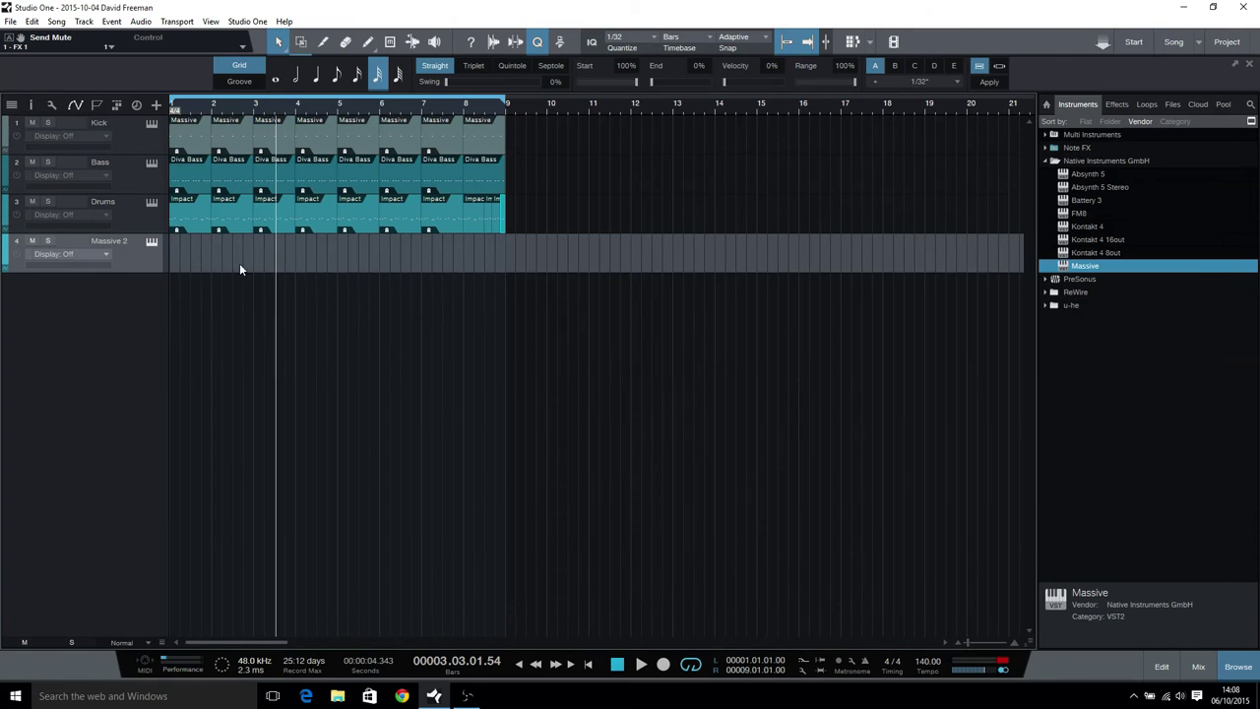
Step: Draw an empty one-bar clip in bar 1 of the Massive 2 track and open it for note editing
click(367, 41)
drag(177, 246, 210, 247)
click(278, 42)
double_click(184, 258)
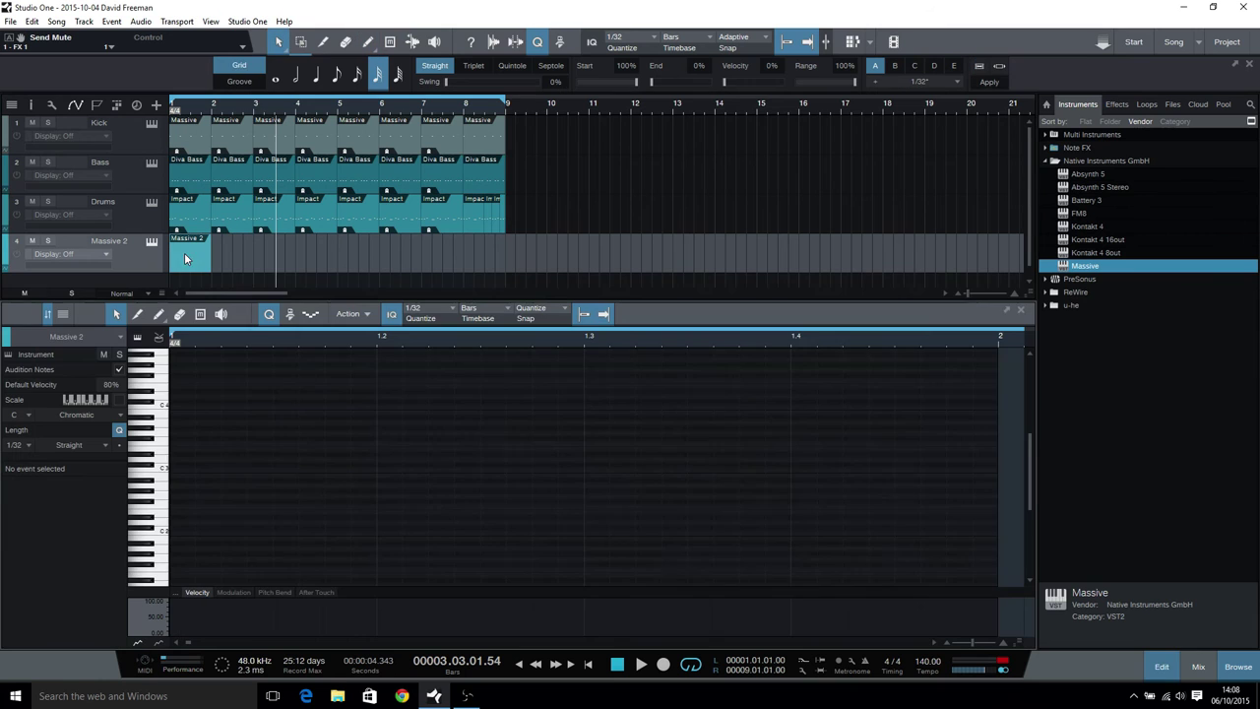
Step: Enter 1/32 notes F3, G2, D3 and G3 on the sixteenths of beat 1.1, and A3 on beat 1.2
click(136, 439)
click(176, 443)
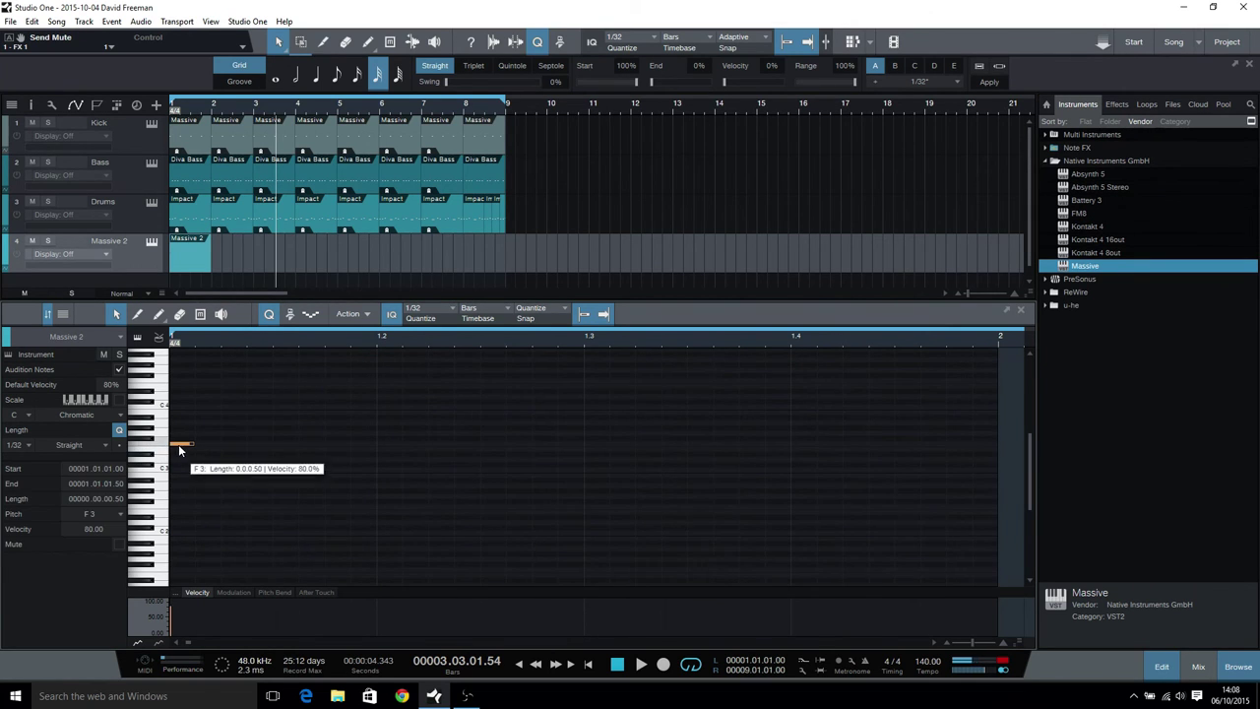
click(230, 495)
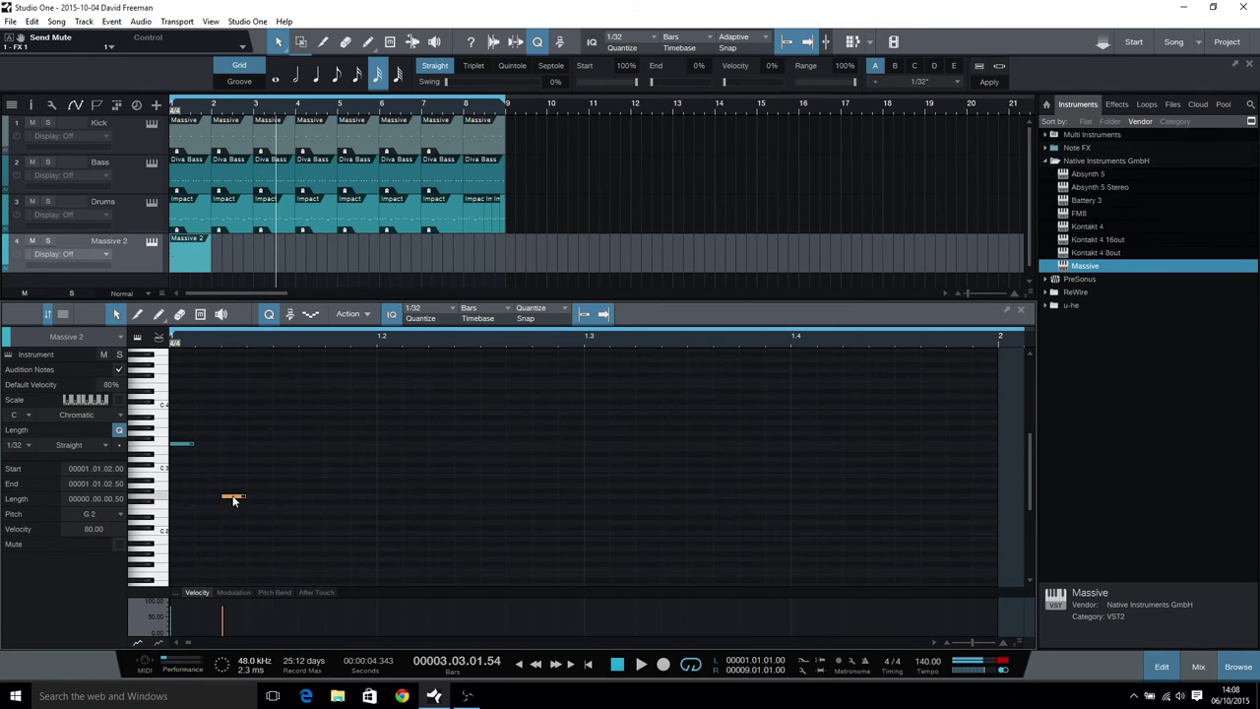
click(282, 459)
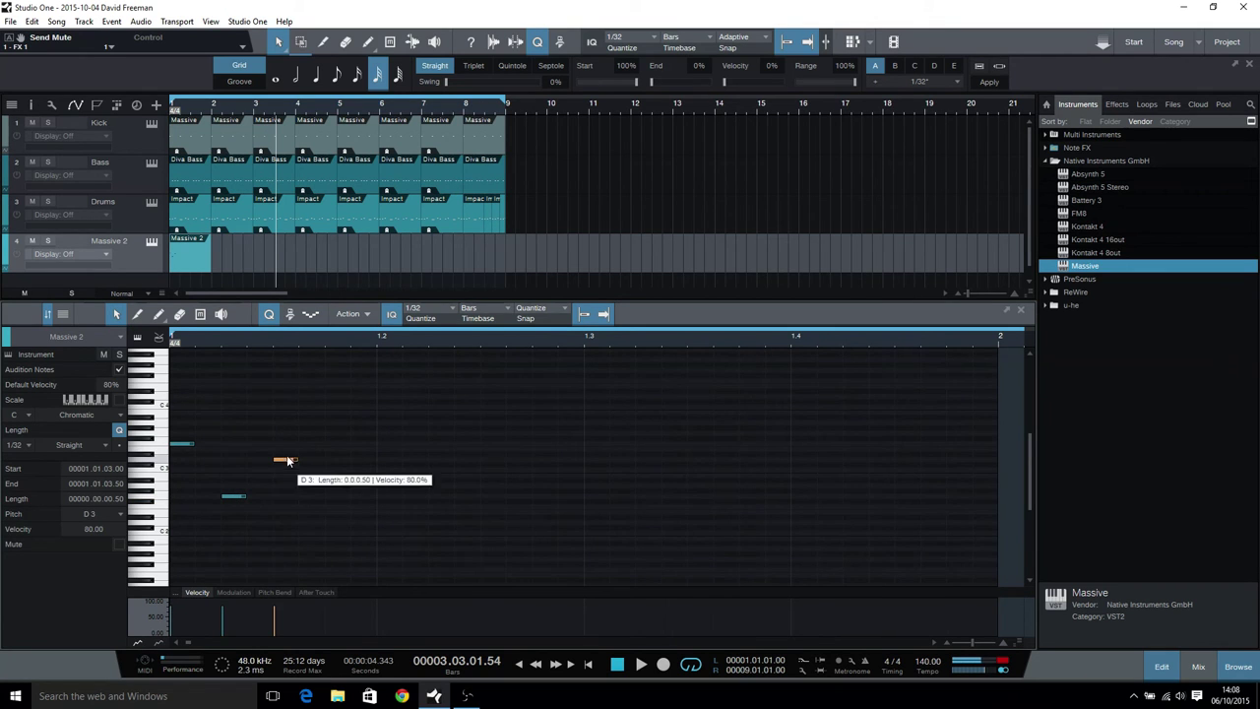
click(337, 431)
click(386, 422)
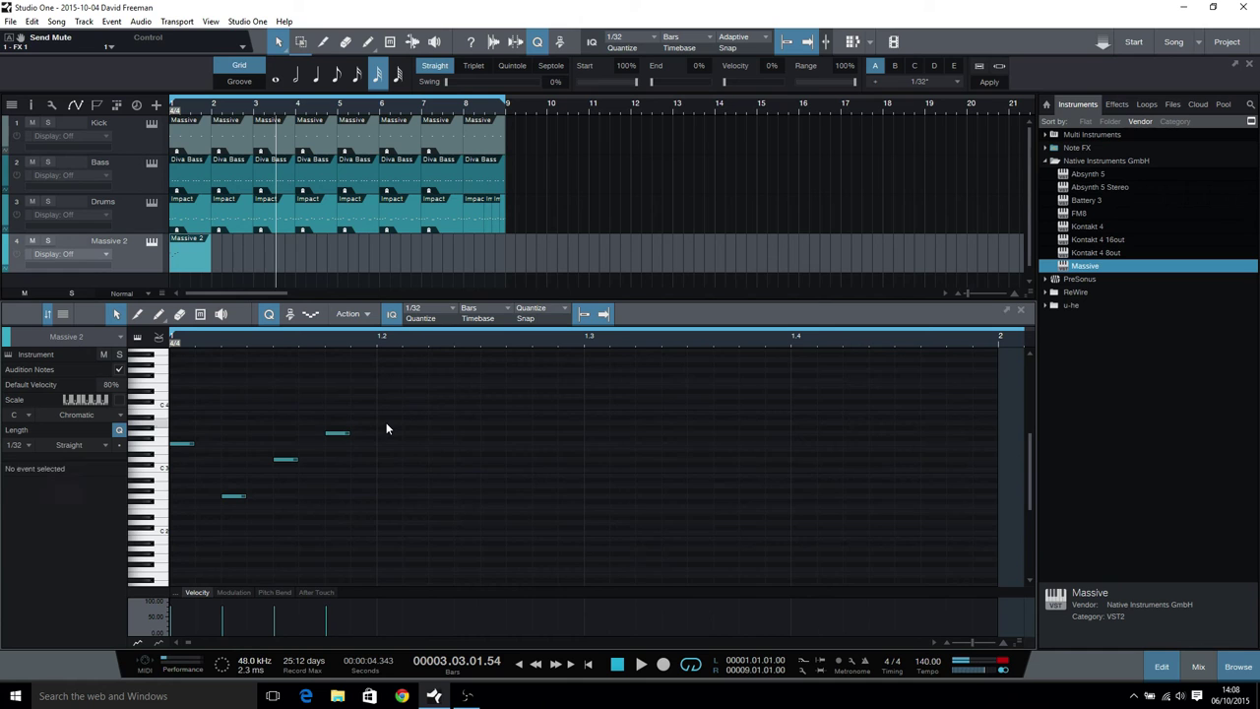
Step: Continue the riff with G2, D3 and G3 on the remaining sixteenths of beat 1.2, and F3 on beat 1.3
click(437, 495)
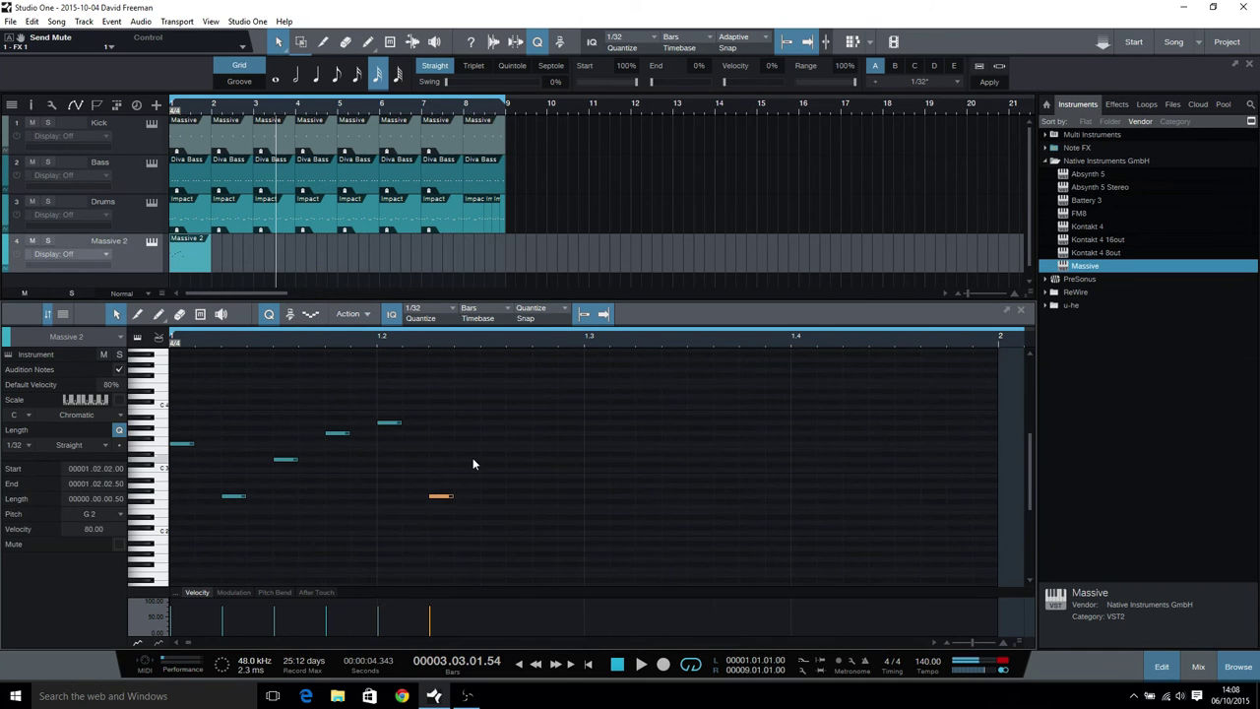
click(469, 459)
click(514, 444)
drag(520, 446, 519, 434)
click(493, 459)
drag(519, 433, 545, 435)
click(592, 446)
click(592, 443)
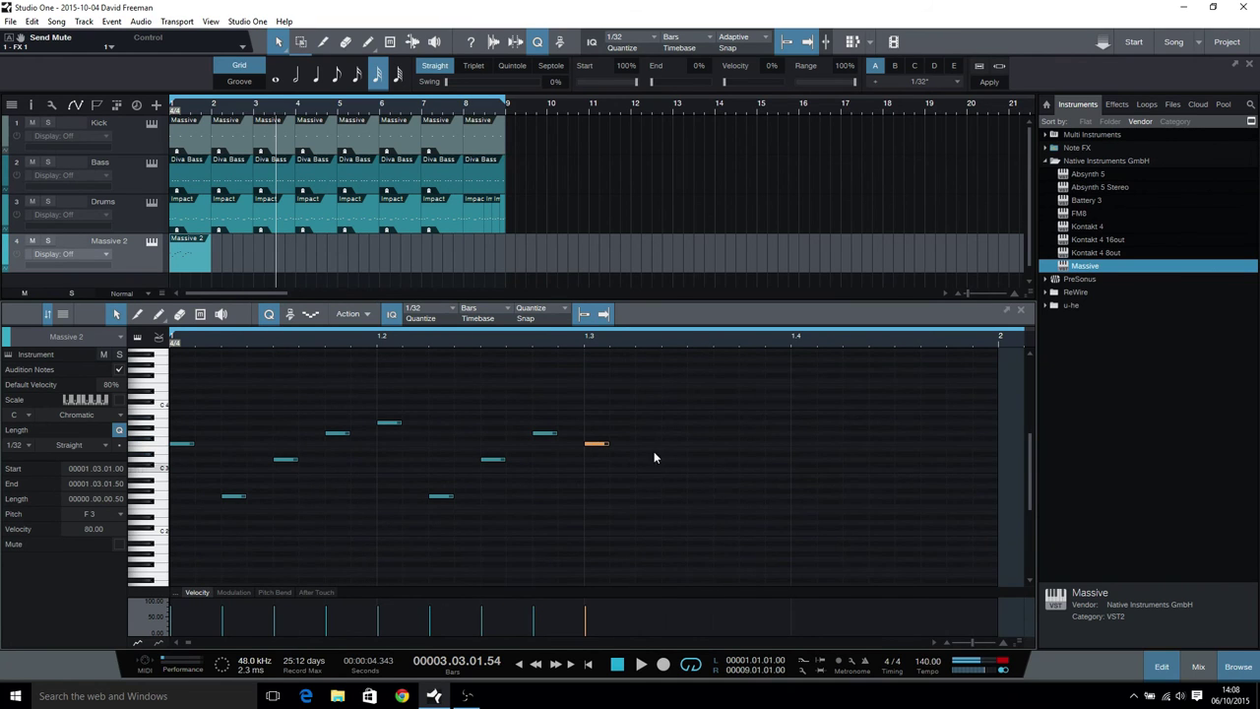
Step: Add D4, C4 and F4 on the remaining sixteenths of beat 1.3
click(647, 395)
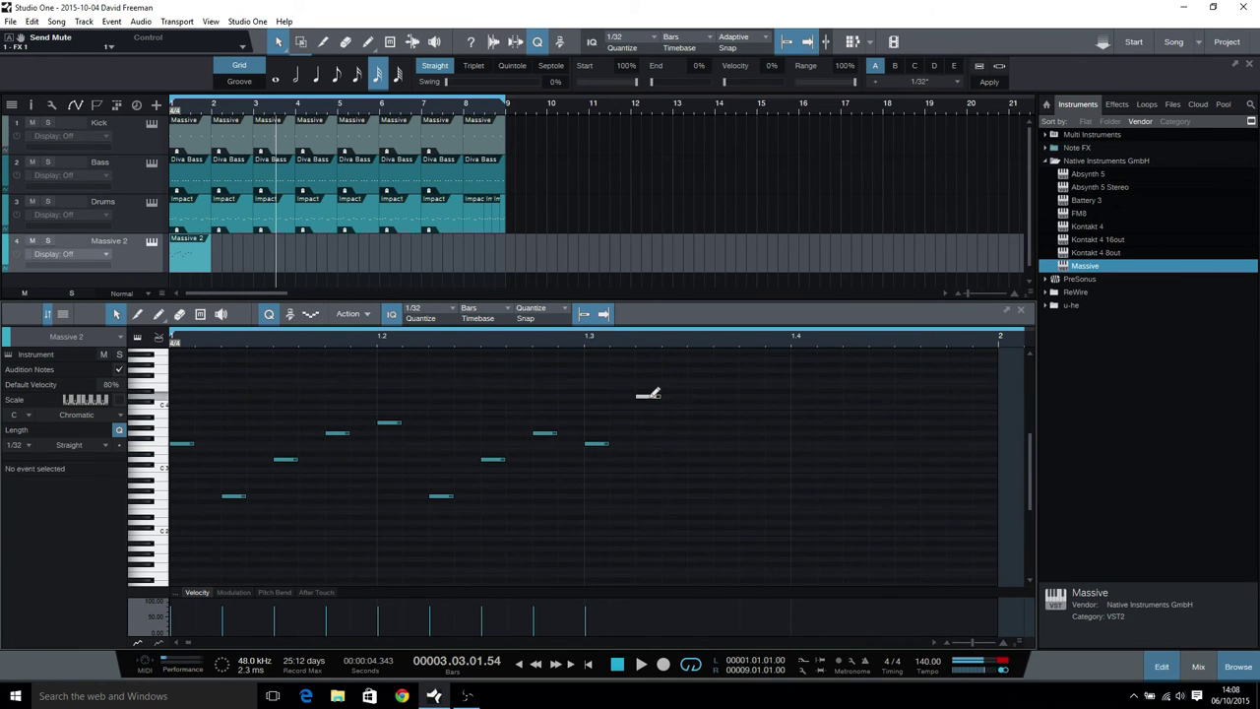
click(698, 416)
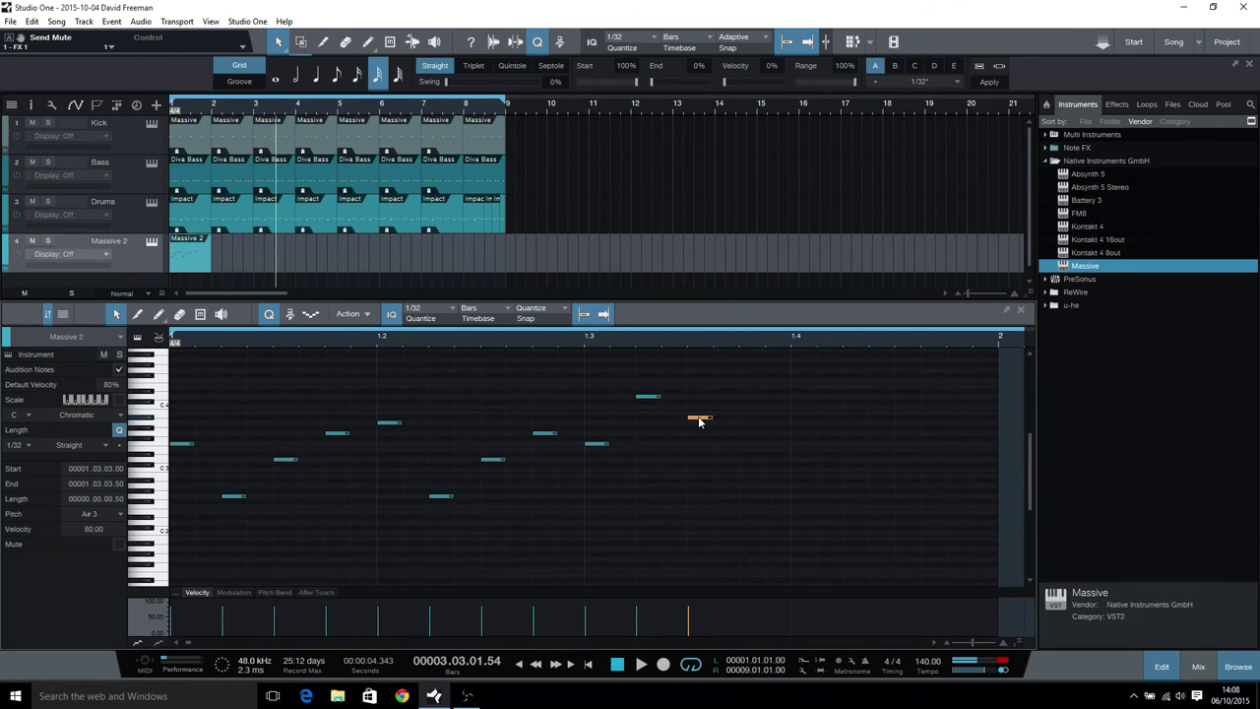
drag(697, 413, 698, 410)
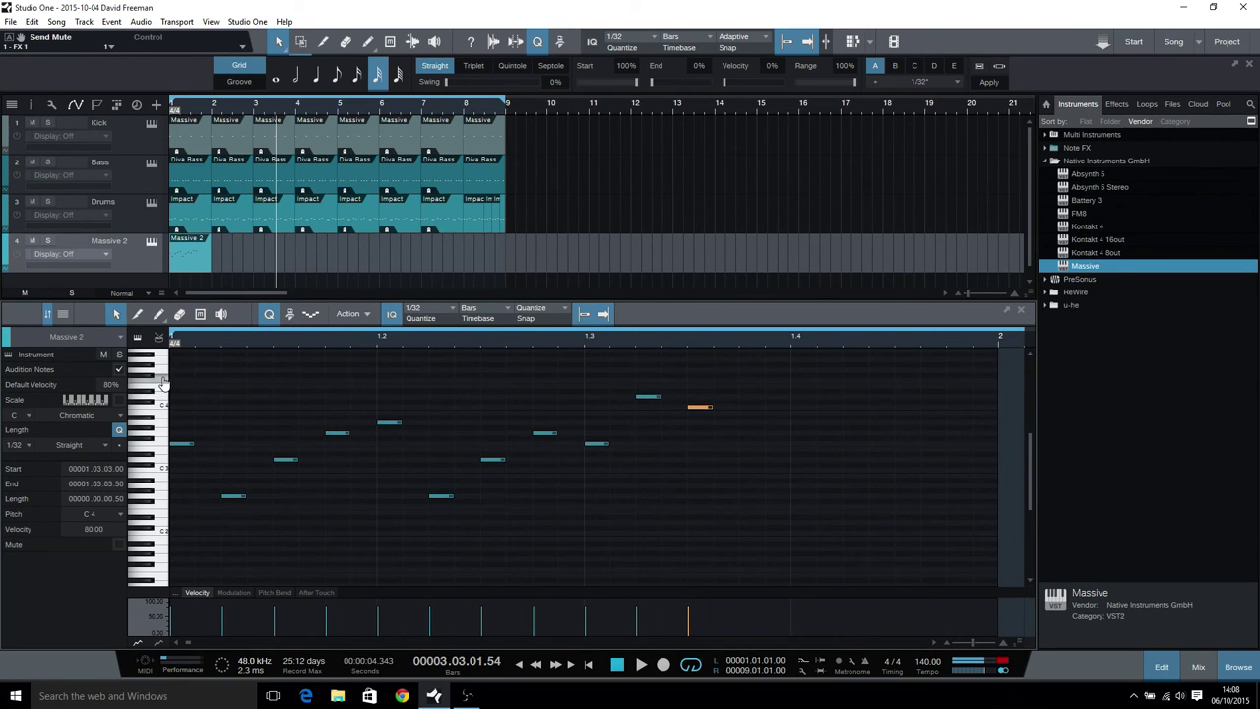
click(752, 386)
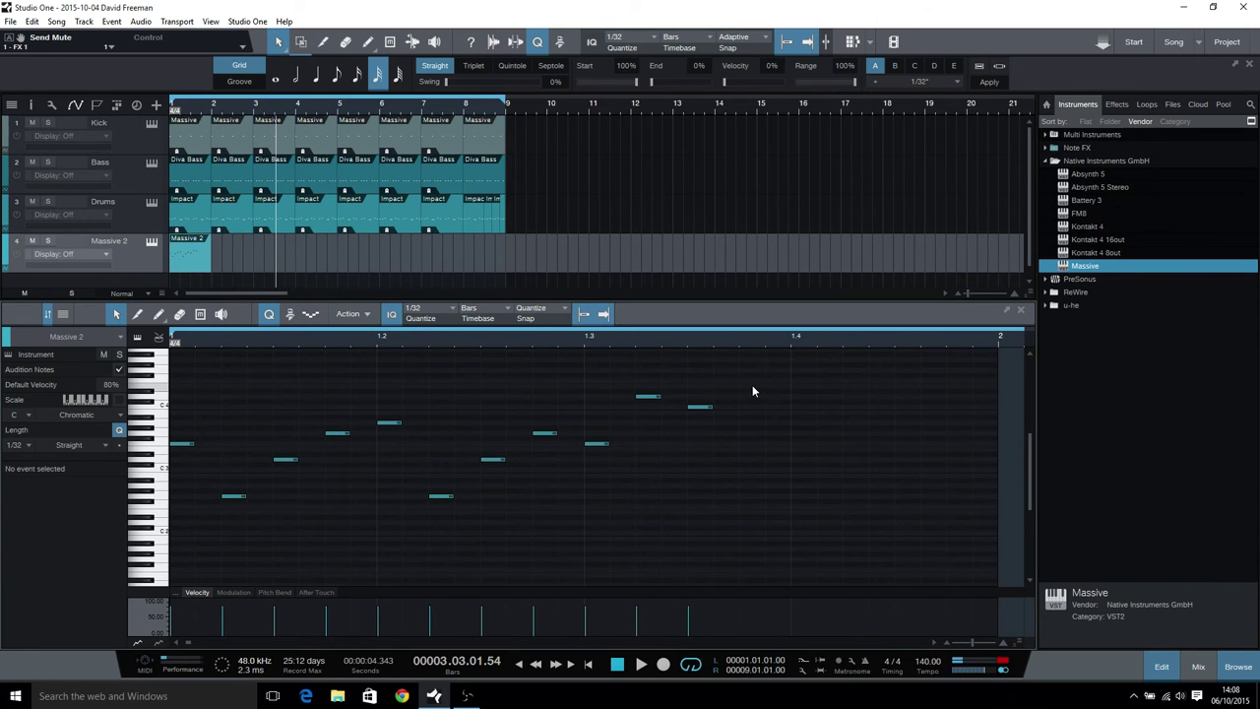
key(Up)
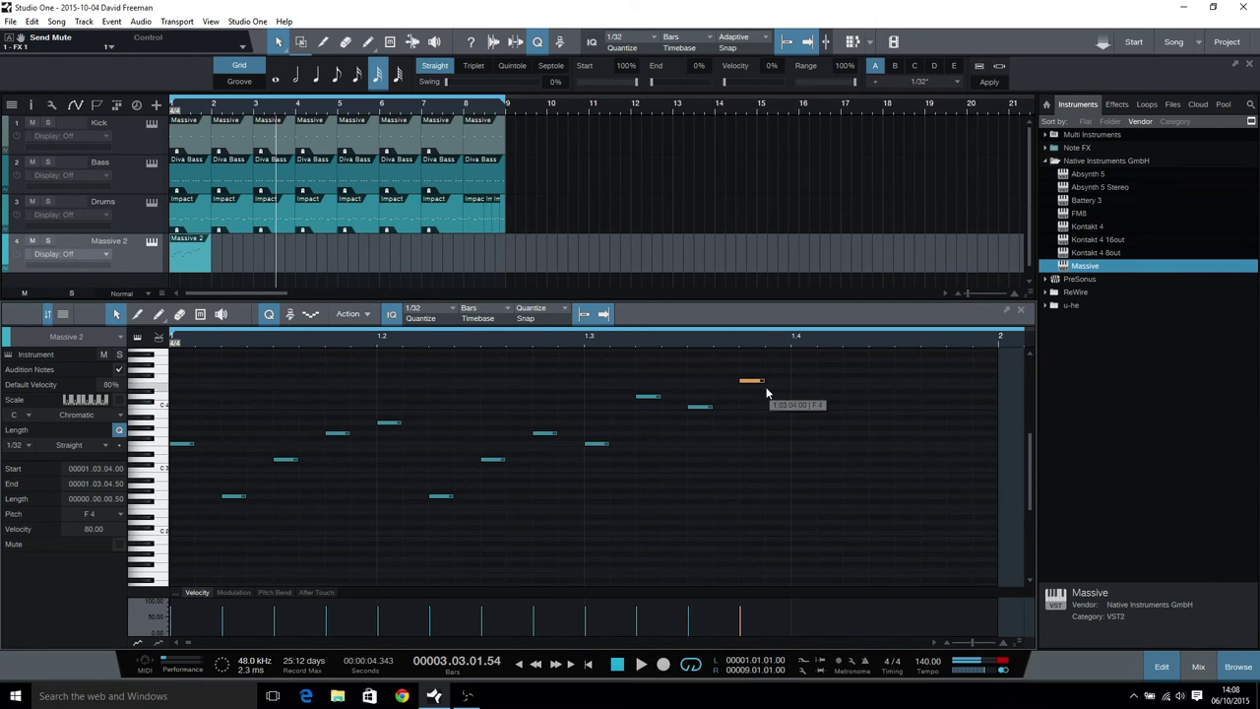
Step: Complete the bar with C4, A#3, A3 and D3 on the sixteenths of beat 1.4 and play the riff
click(805, 413)
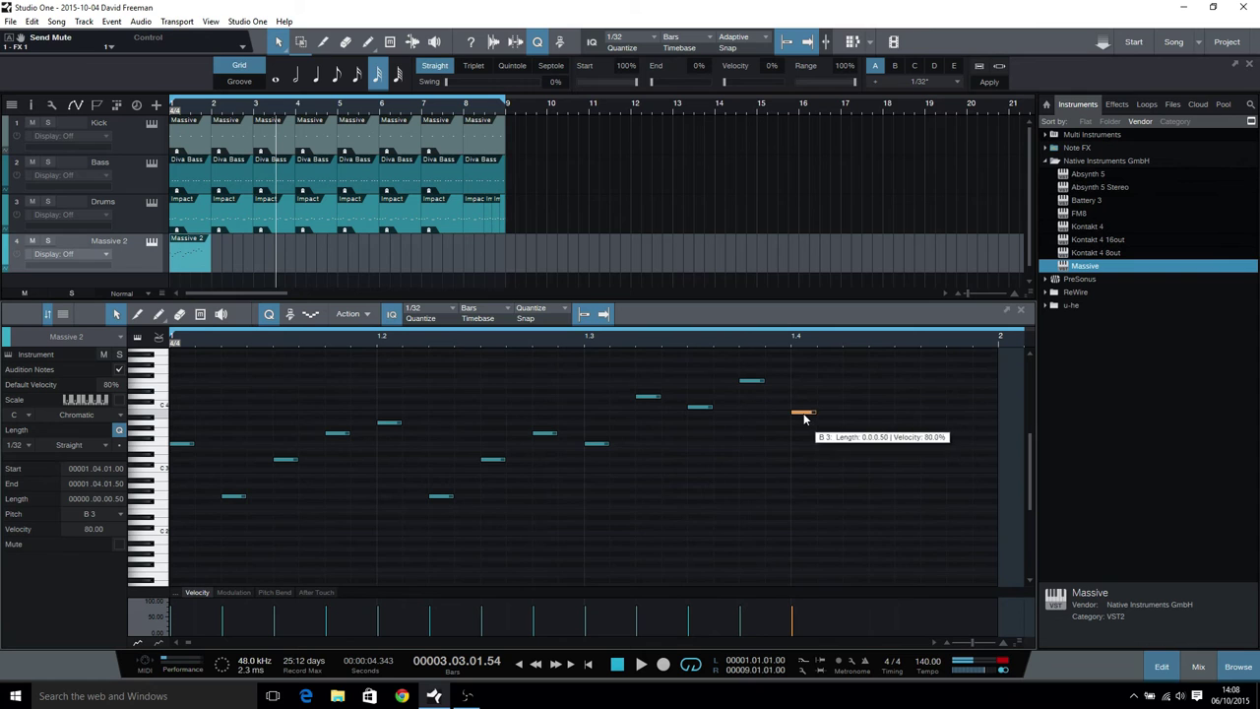
key(Up)
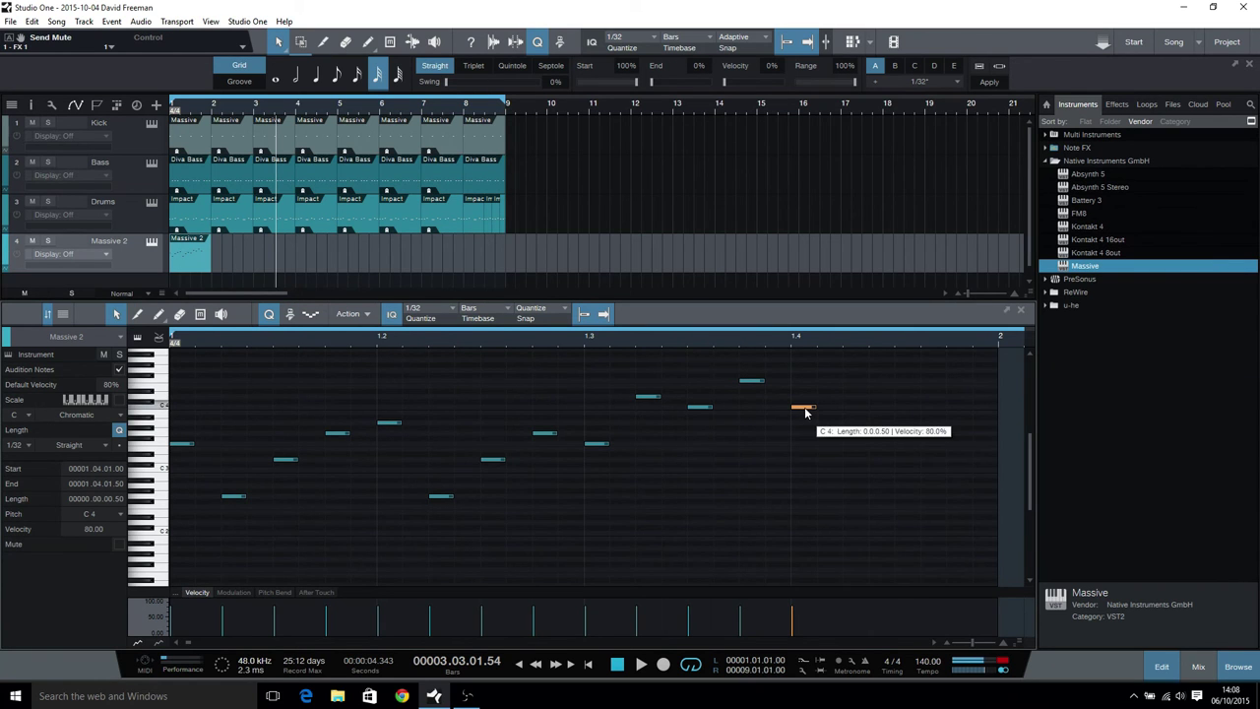
click(856, 418)
click(908, 422)
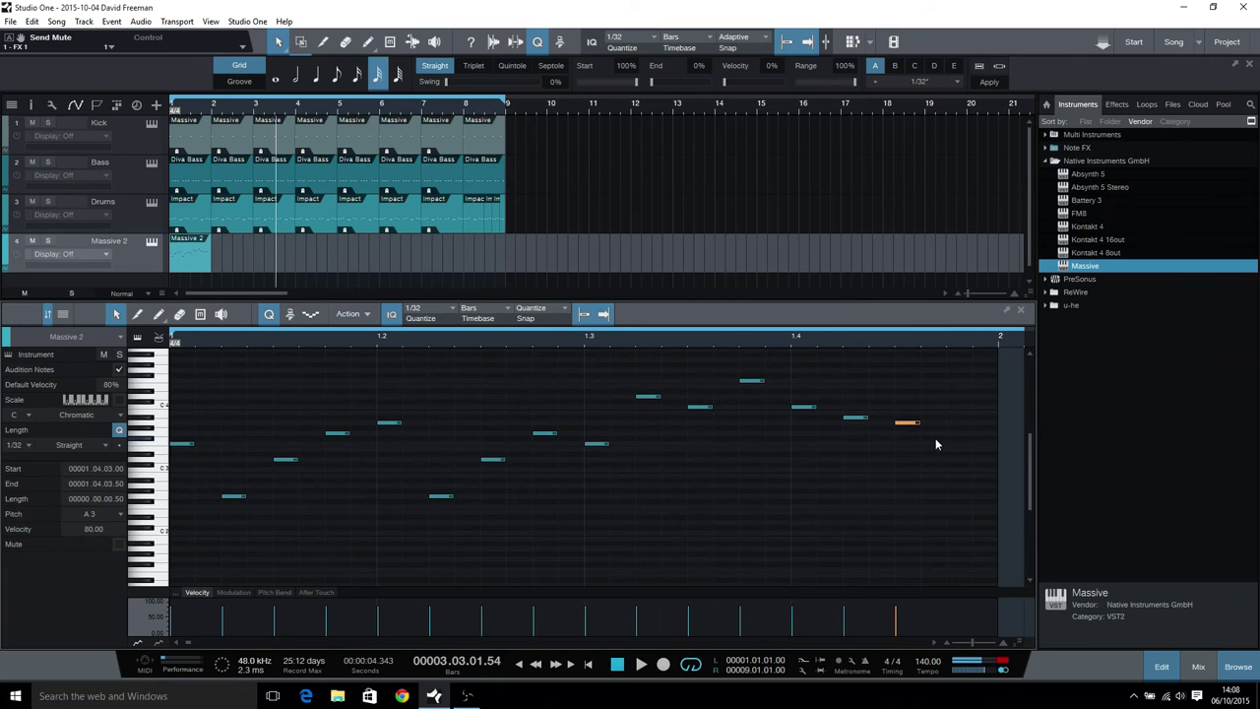
click(960, 459)
key(space)
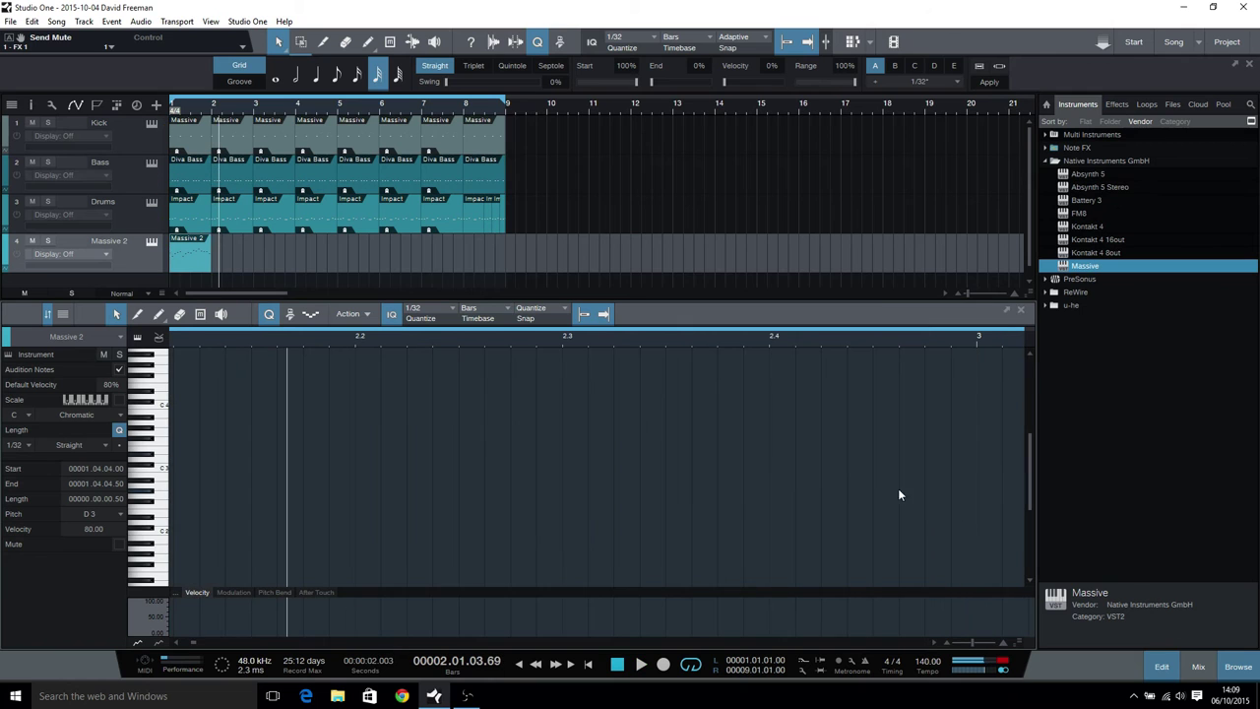
Step: Duplicate the Massive 2 clip into bar 2 and play the arrangement with it
key(d)
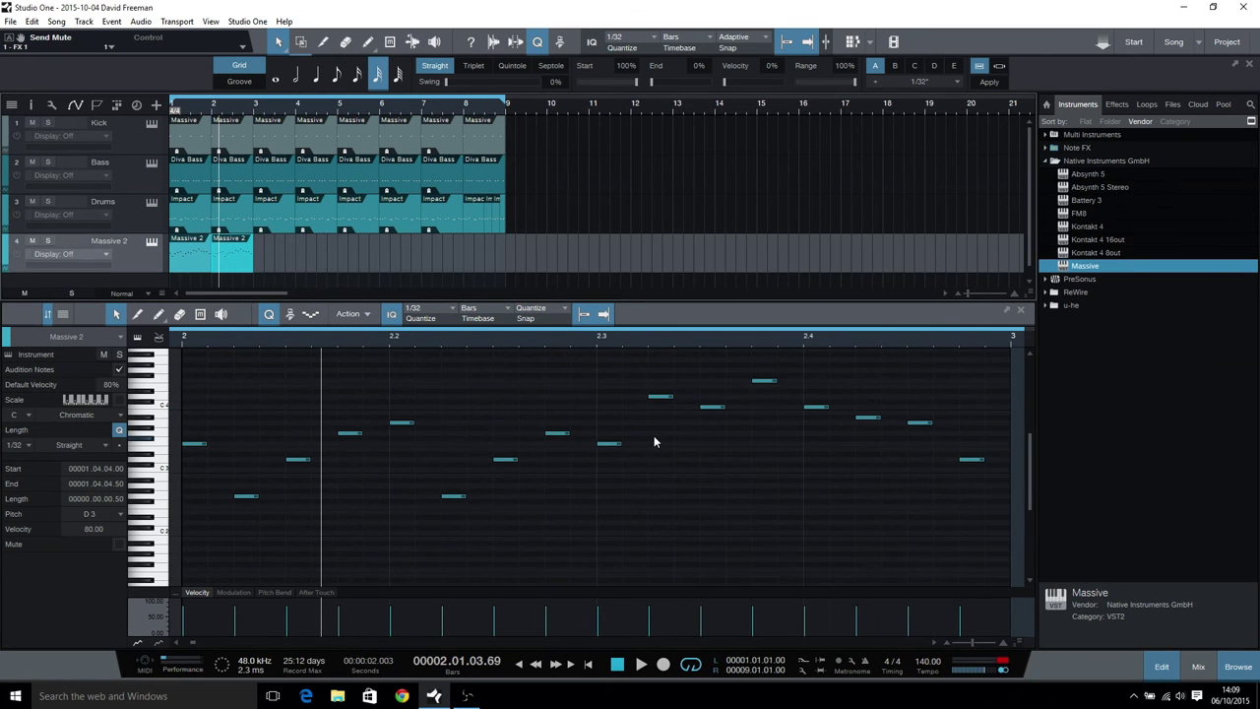
click(194, 256)
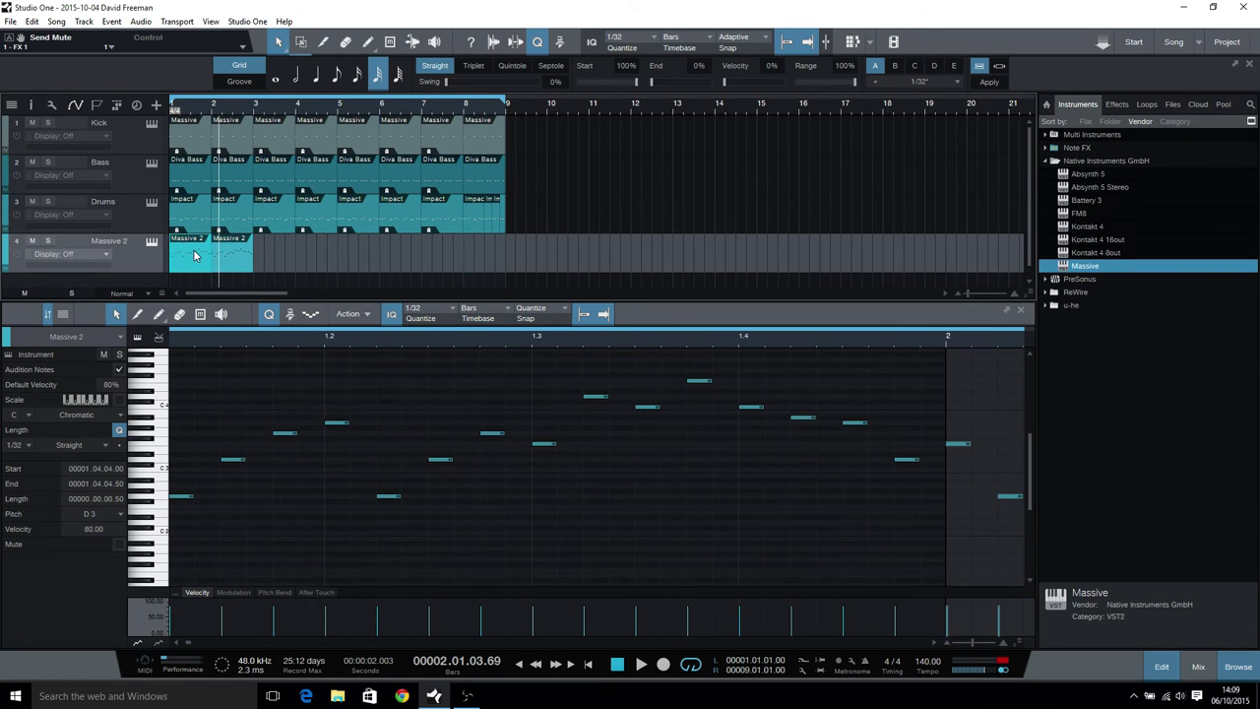
key(space)
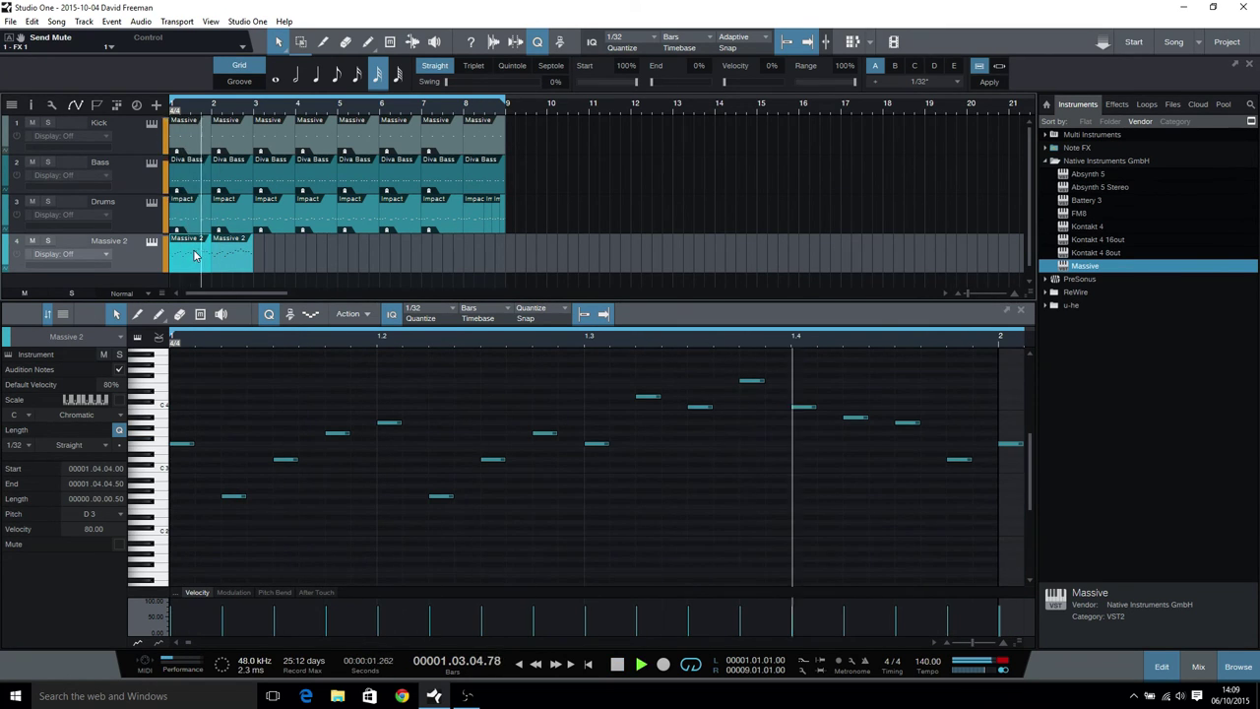
Step: Bring up the bar 2 Massive 2 clip's notes, try A#3 on the last sixteenth of beat 2.2 and play from bar 2
click(244, 264)
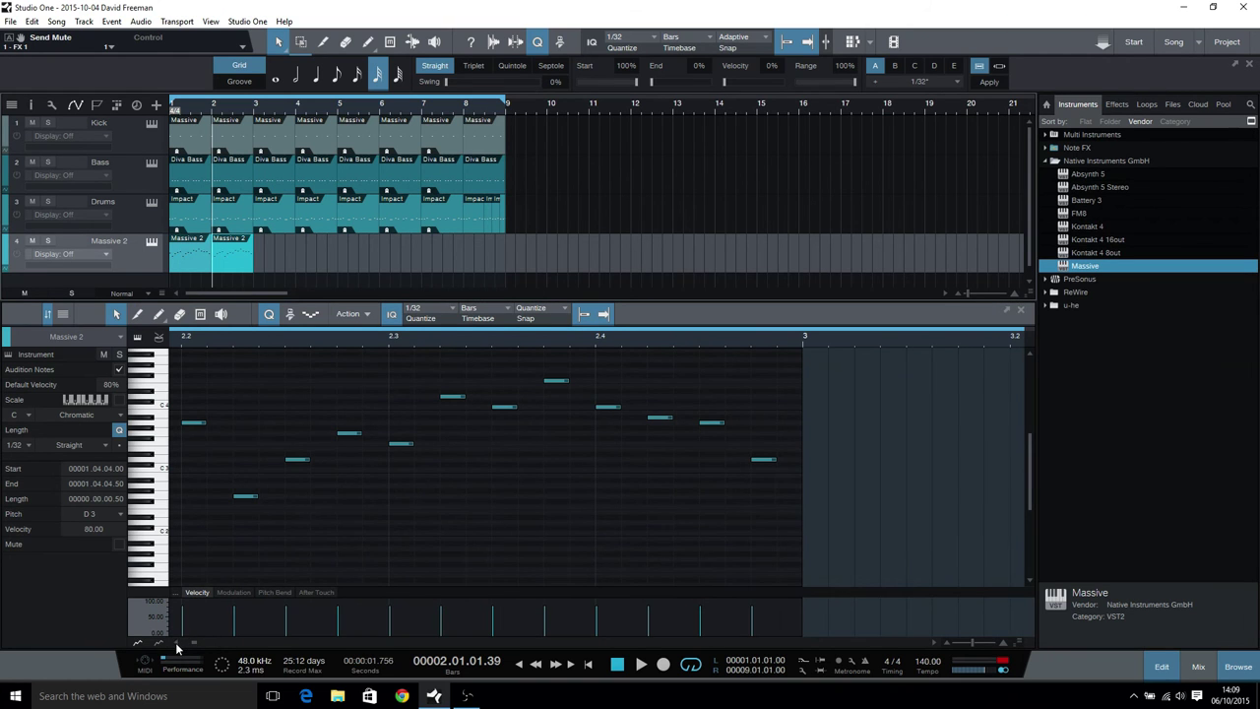
scroll(178, 647, left, 4)
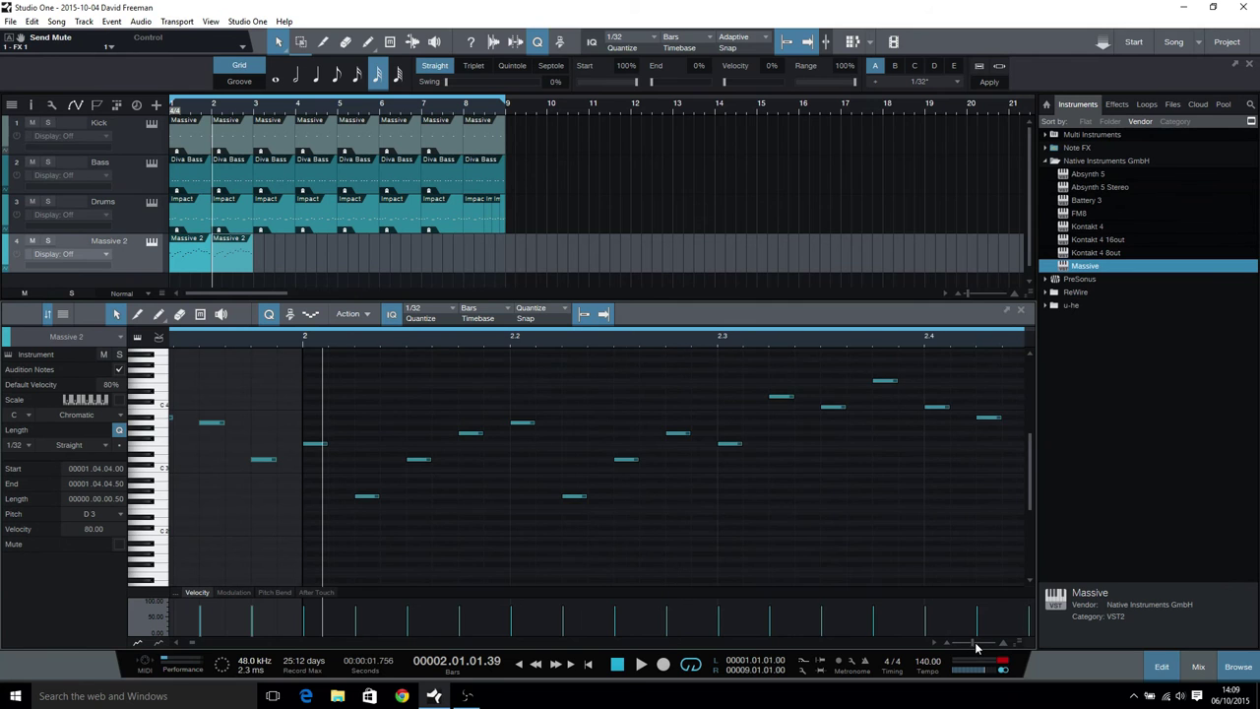
drag(977, 647, 970, 647)
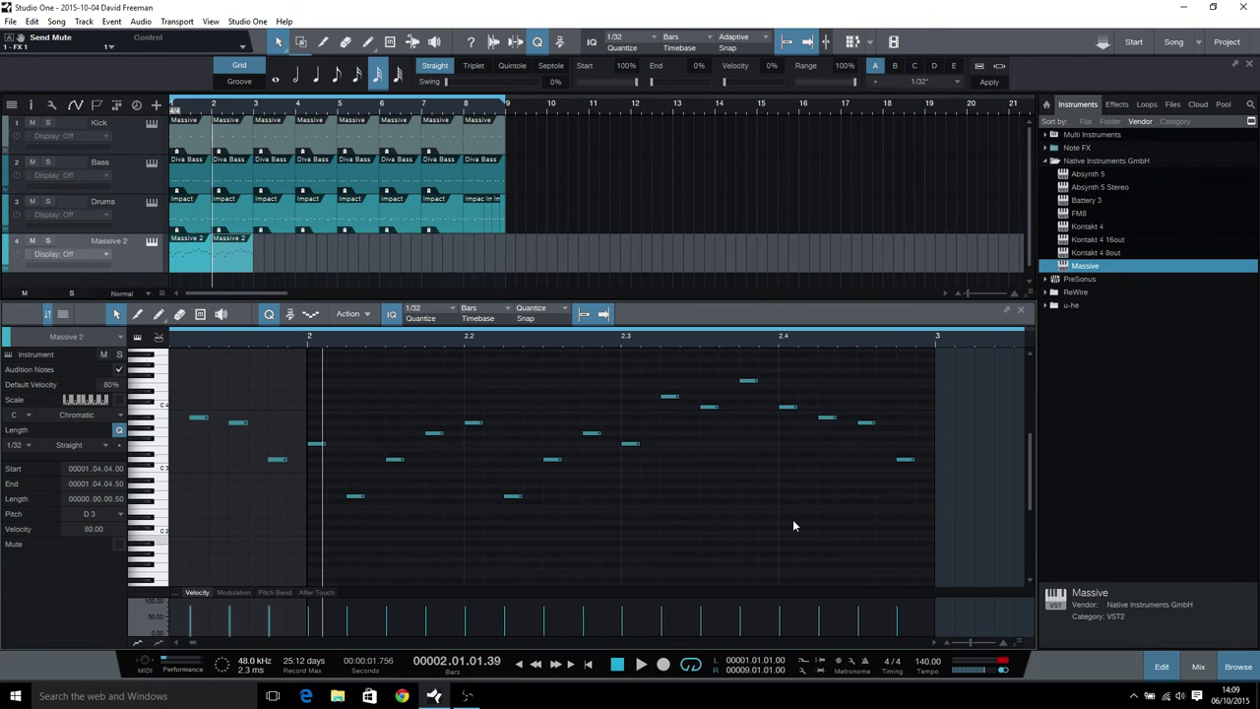
click(474, 425)
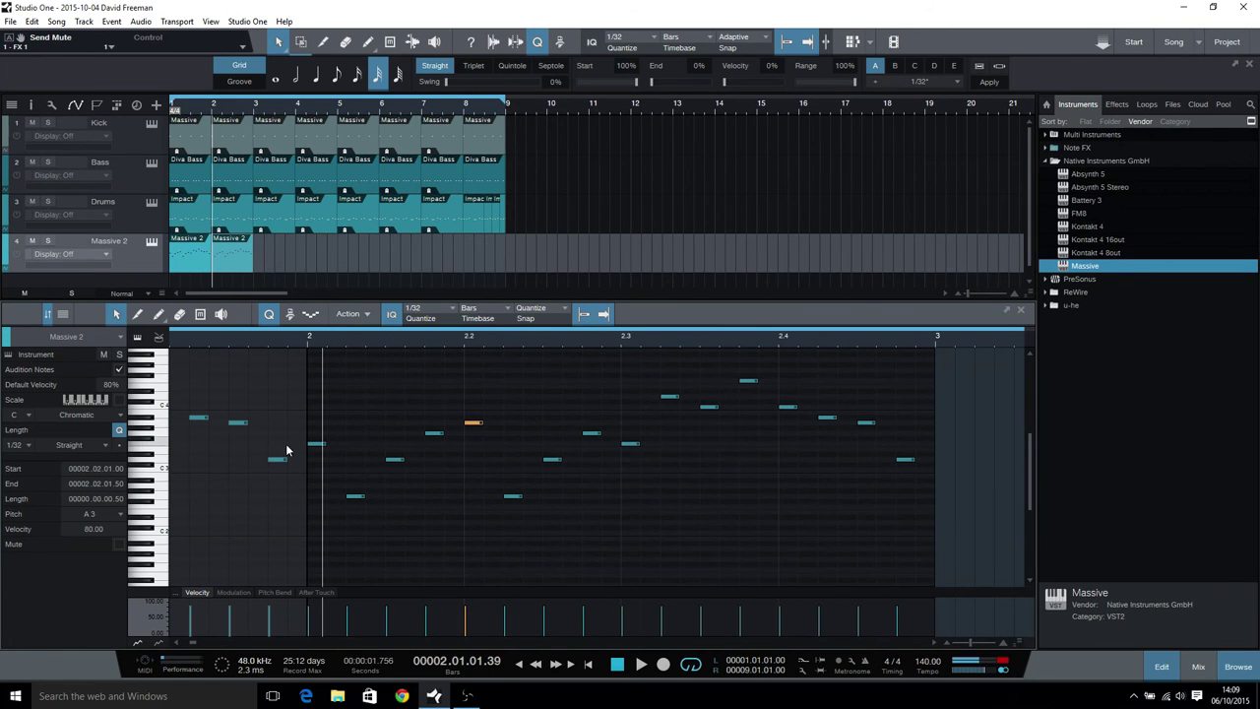
click(159, 446)
drag(591, 437, 593, 424)
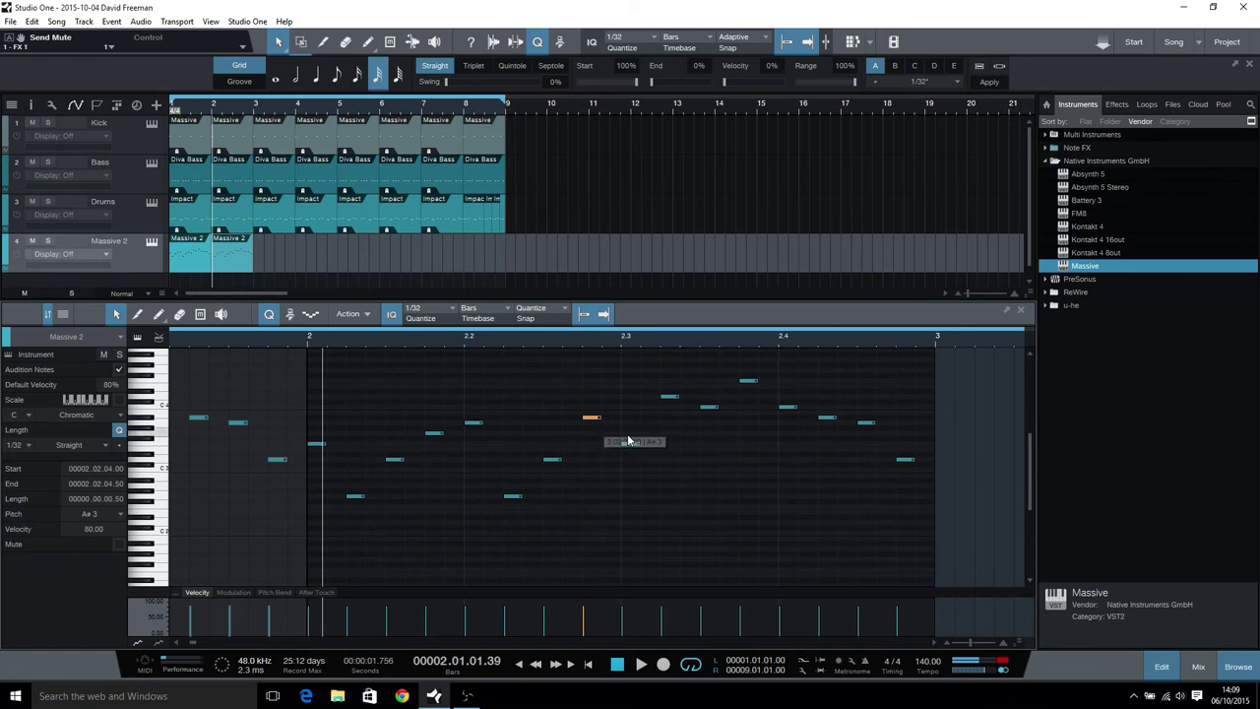
click(307, 338)
key(space)
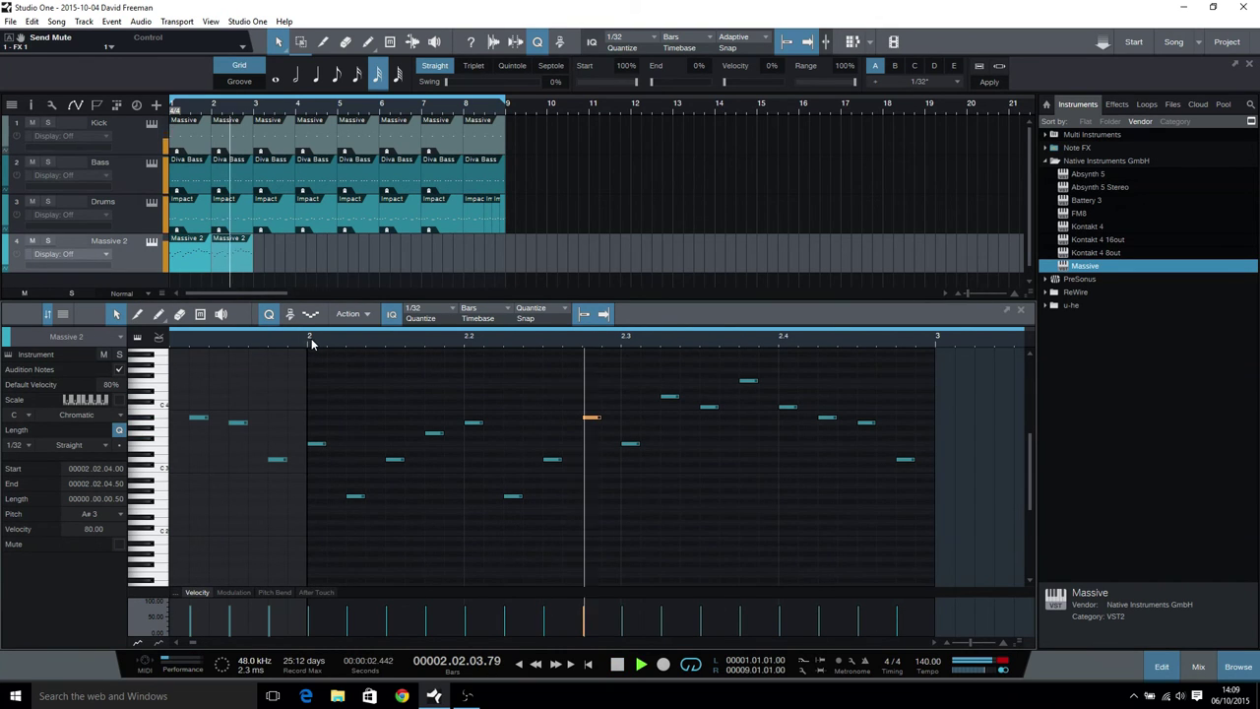
Step: Repitch the last sixteenth of beat 2.2 to A3, beat 2.3 to A#3, C4, D4 and G3, and the first of beat 2.4 to G4
drag(632, 446, 594, 425)
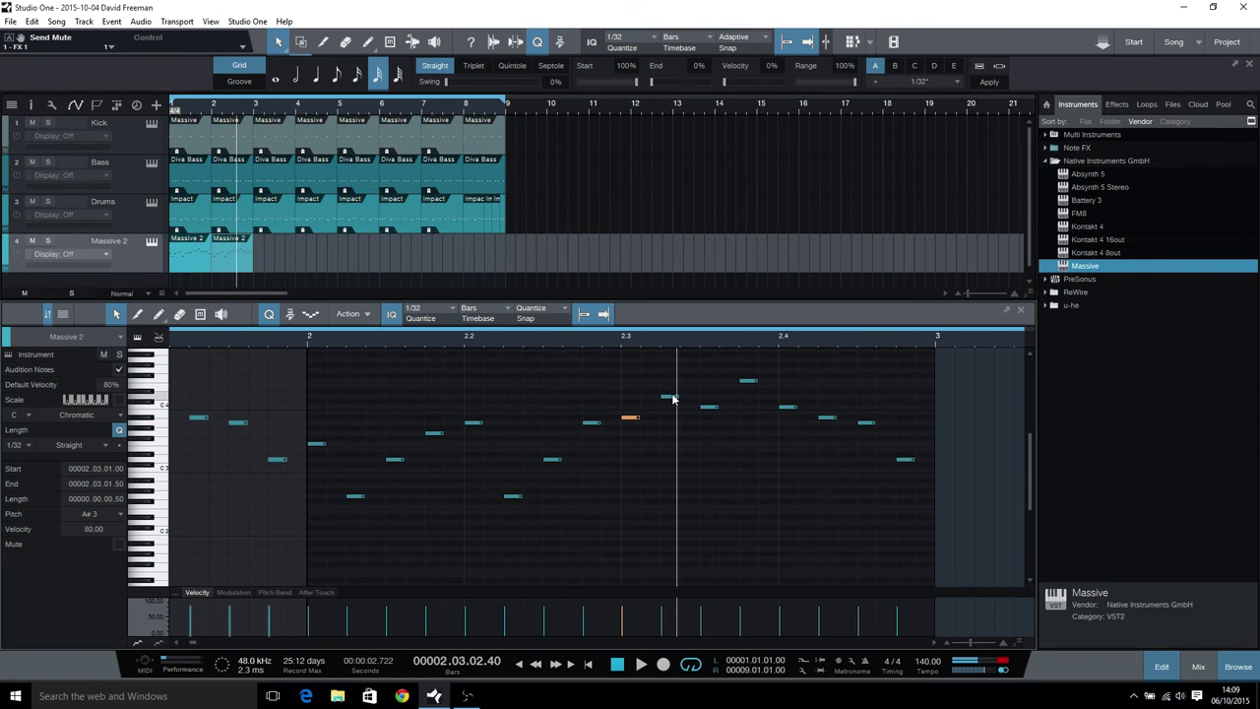
drag(671, 398, 791, 373)
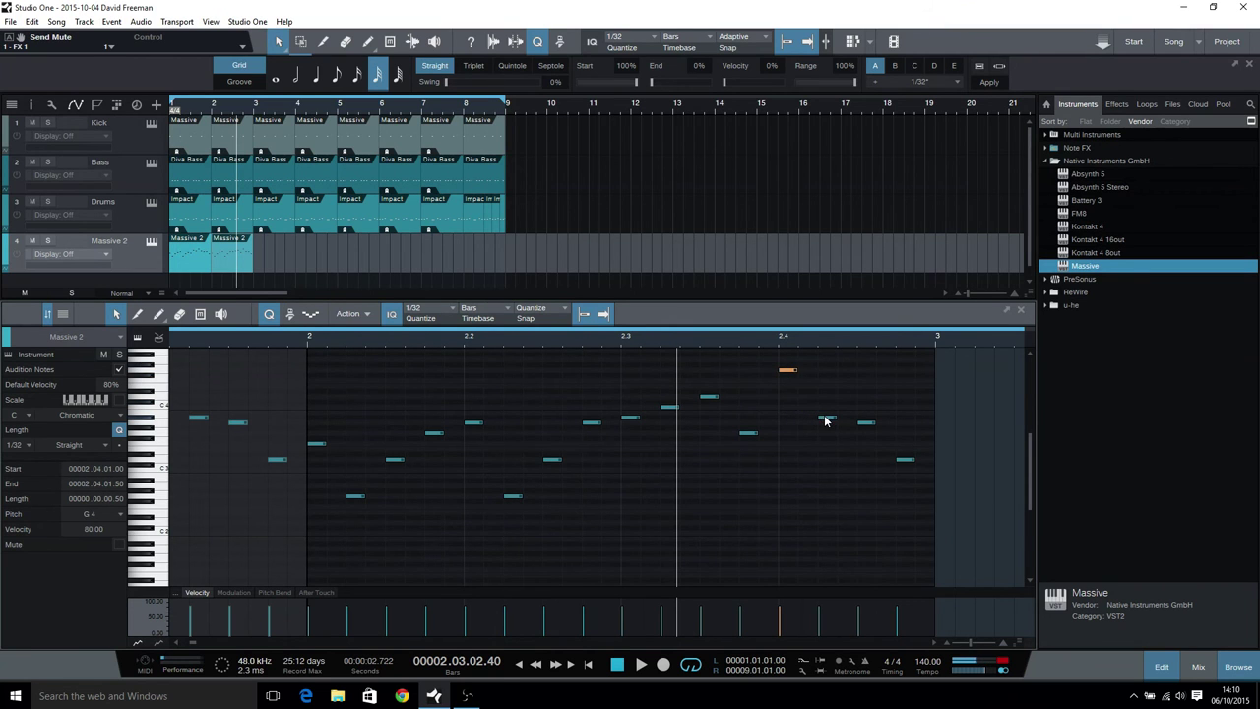
Step: Repitch the last two sixteenths of beat 2.4 to D4 and A3, and play the riff from bar 2
drag(865, 424, 868, 403)
drag(904, 460, 908, 430)
click(309, 340)
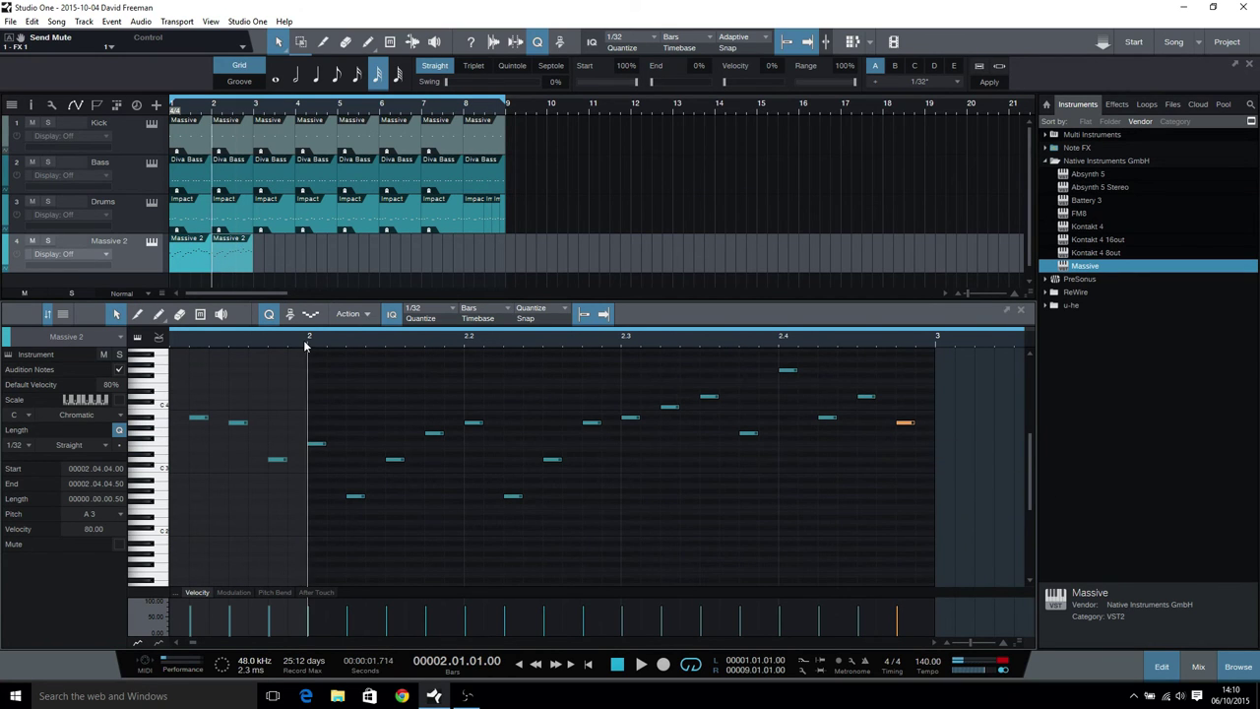
key(space)
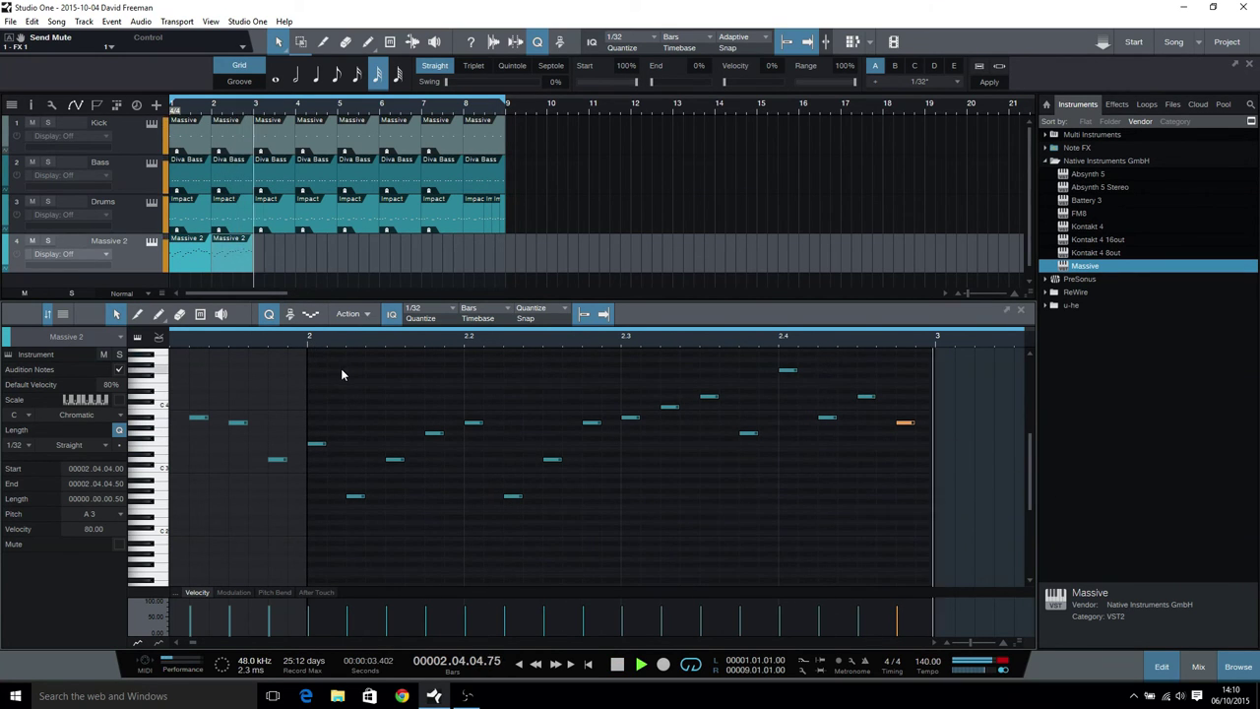
key(f)
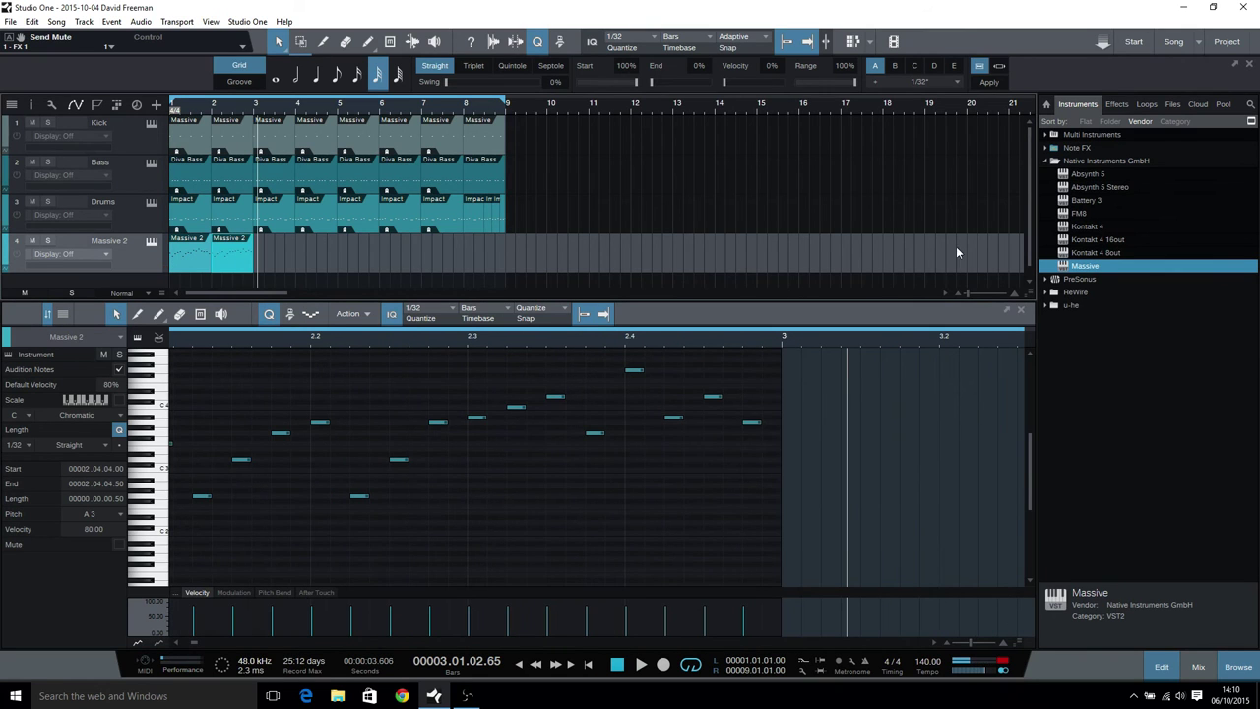
Step: Close the note editor and duplicate the two-bar Massive 2 pattern three times to fill bars 3 to 8
click(1021, 313)
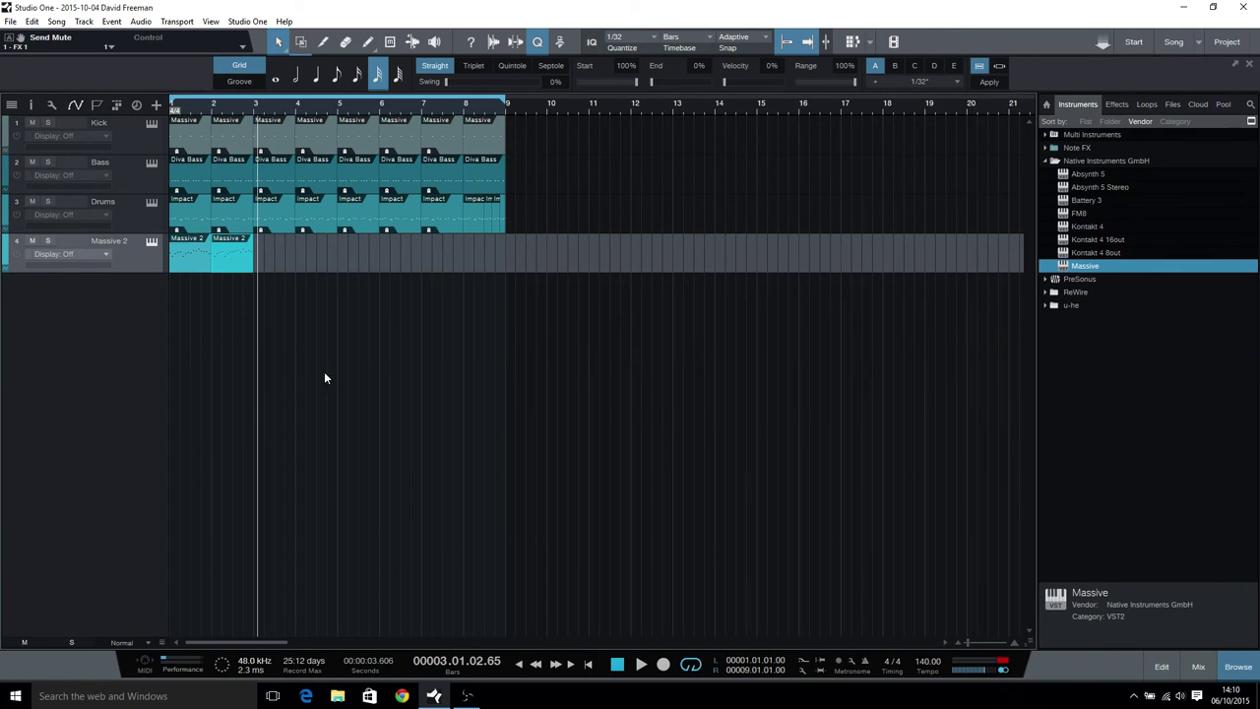
drag(241, 249, 170, 246)
key(d)
key(d)
key(d)
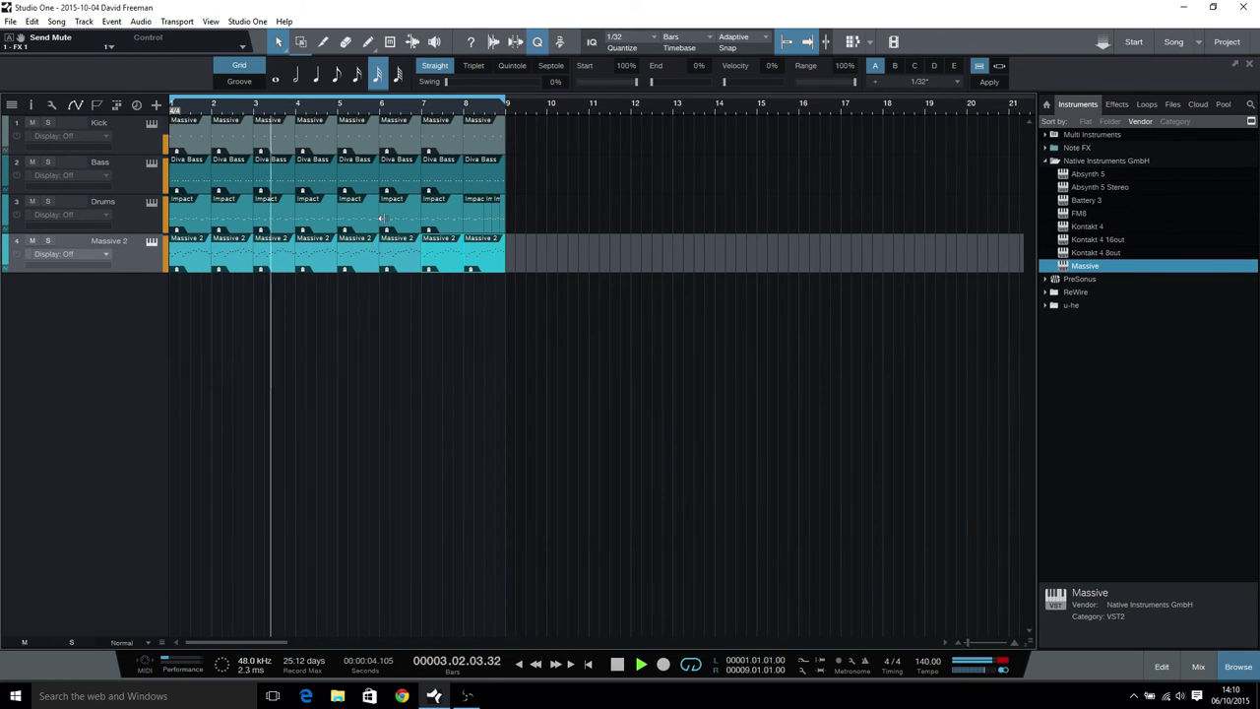
Step: Open the Massive 2 synth, set Filter 1 to Lowpass 4 and adjust oscillator 1's wavetable position
click(152, 243)
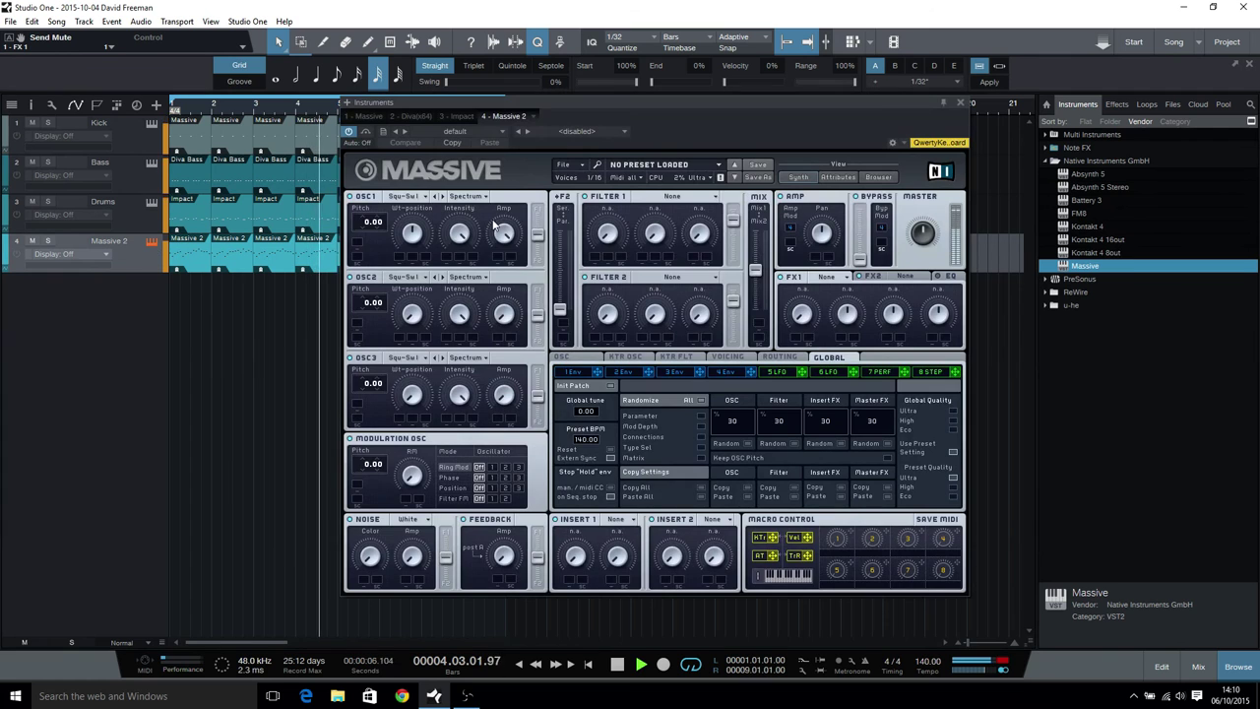
click(661, 197)
click(669, 205)
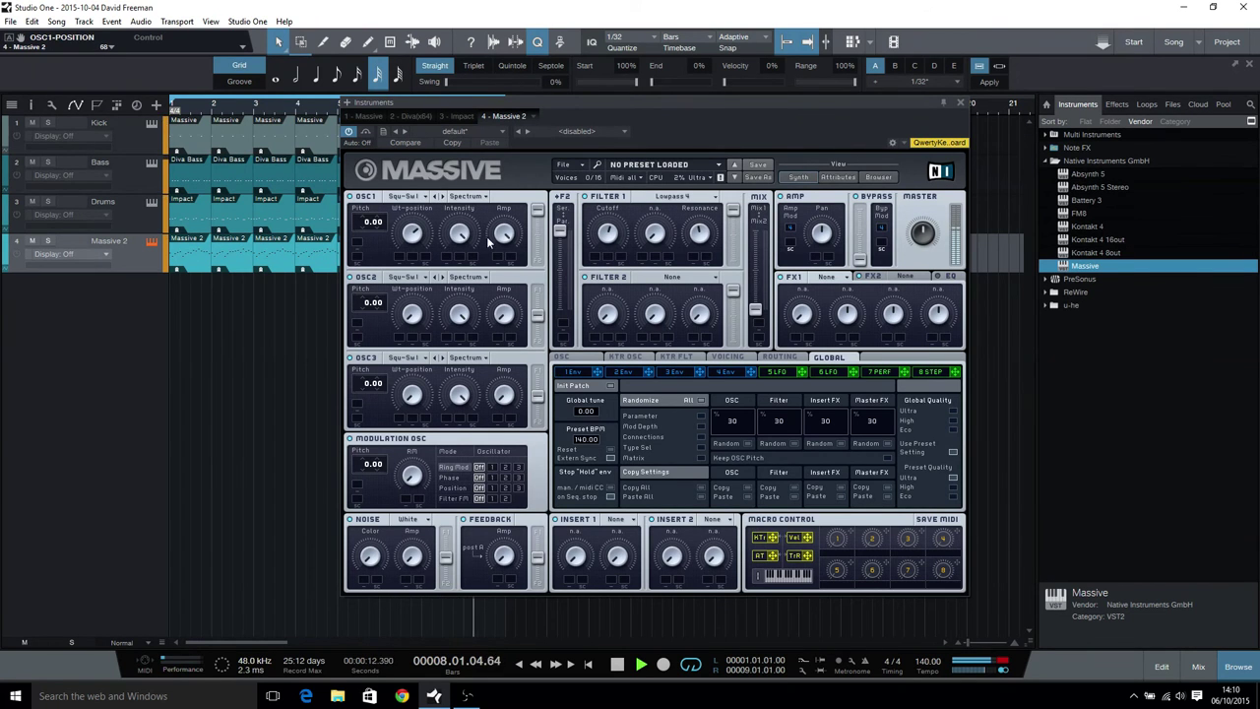
Step: Set the unisono voices to 3 and enable a slight Pitch Cutoff and Pan Position spread
click(728, 357)
drag(595, 419, 603, 412)
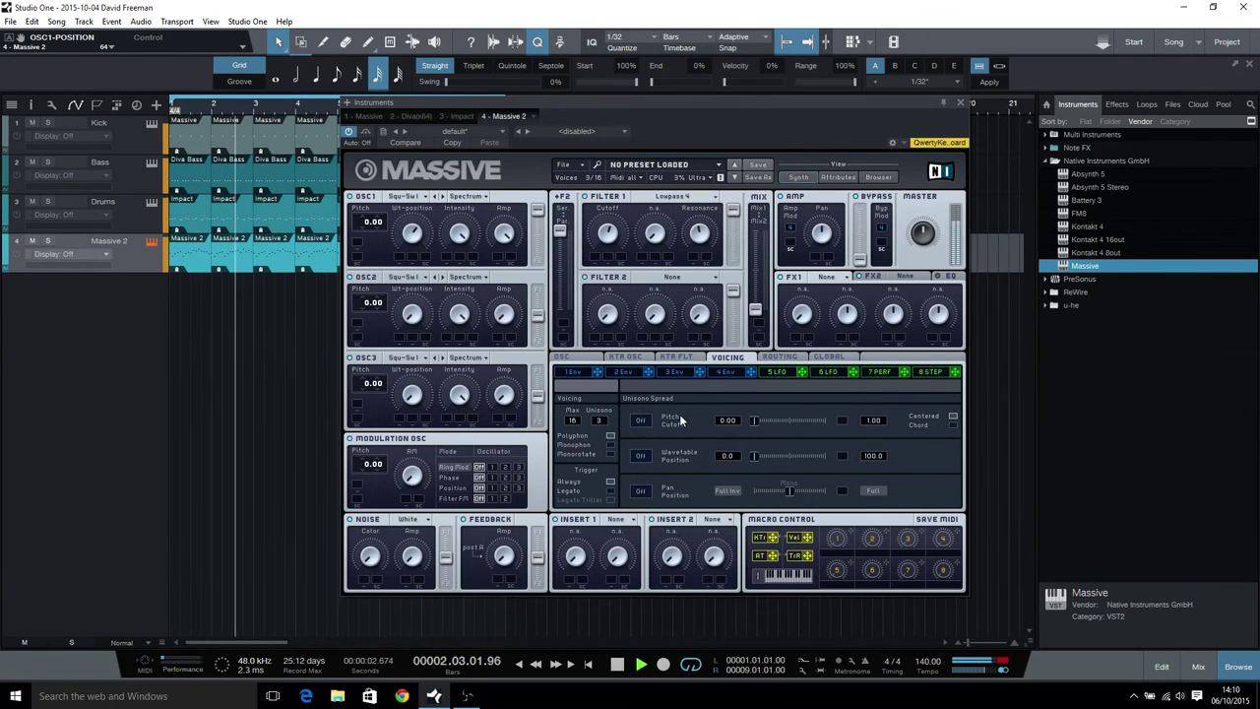
mouse_move(755, 421)
mouse_down()
mouse_move(778, 422)
mouse_move(758, 425)
mouse_up()
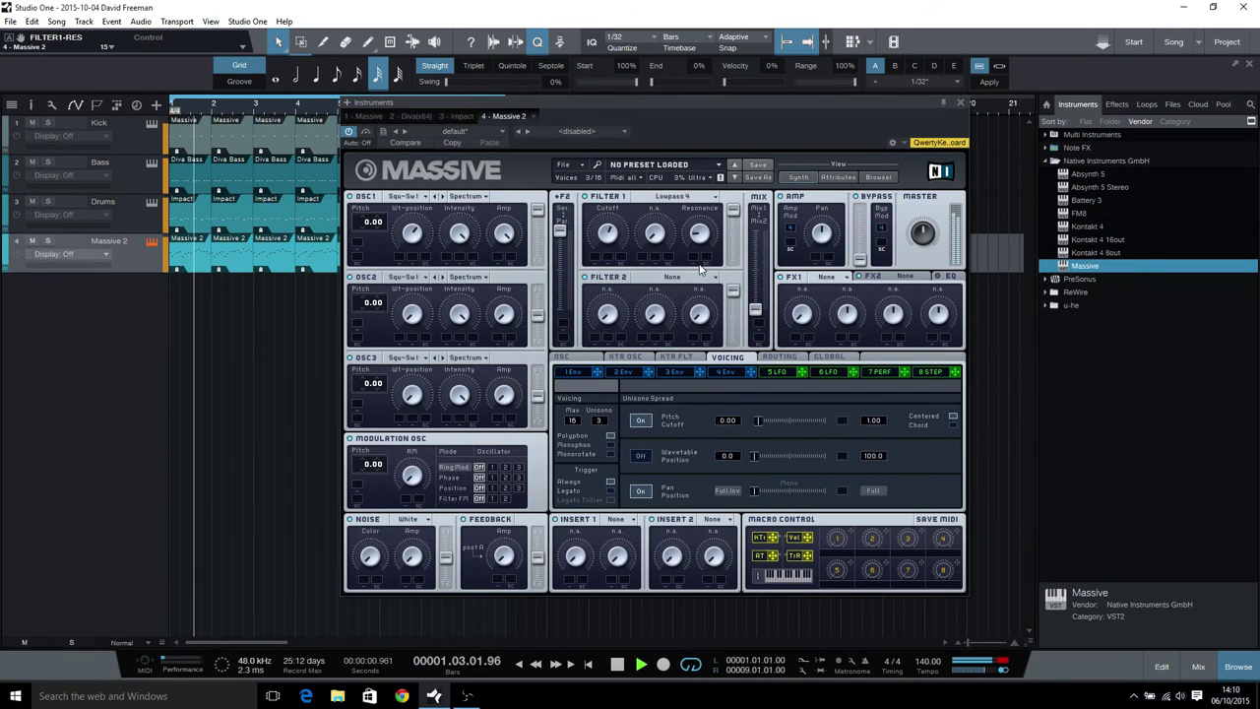
Step: Set FX1 to Phaser with a rate of about 13 and close the synth window
click(842, 277)
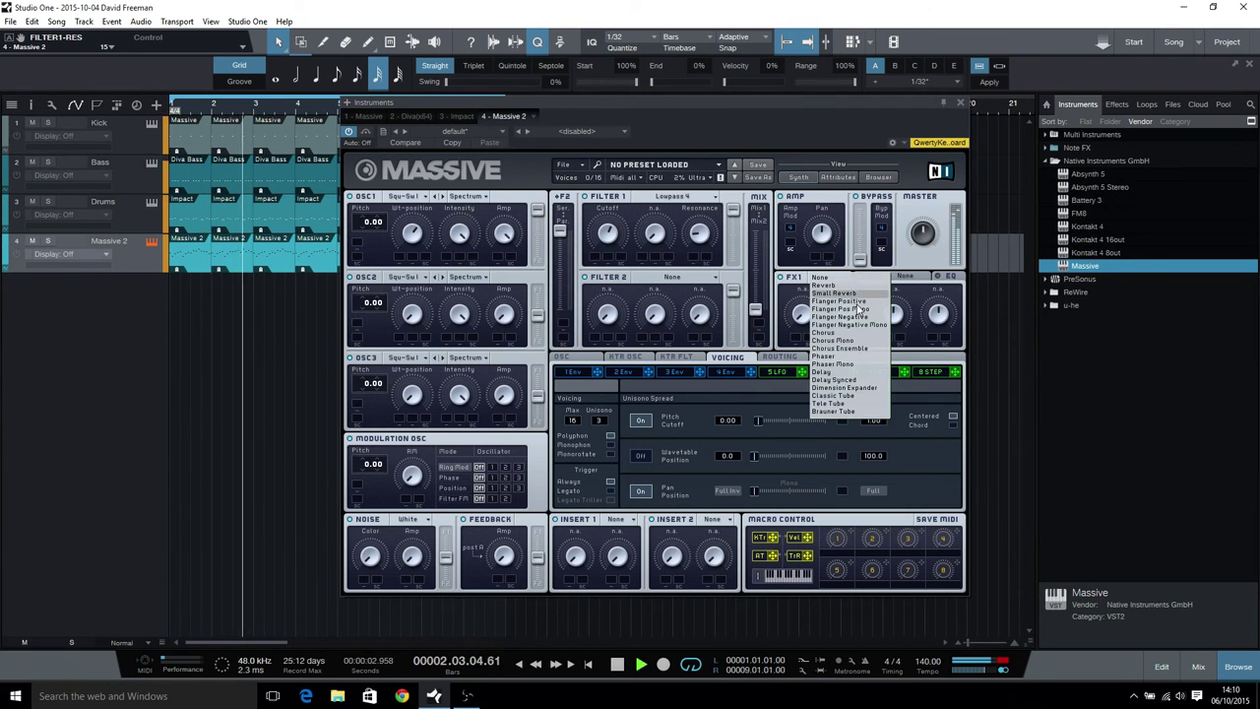
click(832, 357)
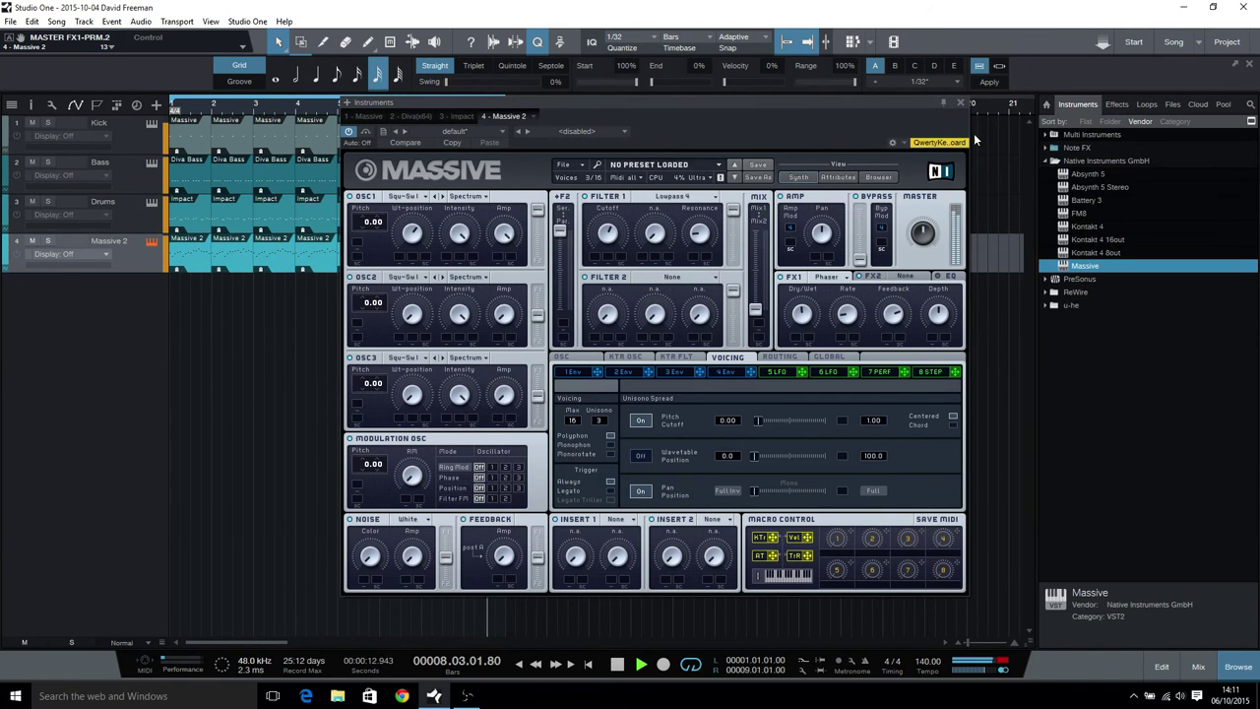
click(962, 103)
Step: Lower the Massive 2 mixer channel to -9.0 dB and insert Guitar Rig 4 on it
key(F3)
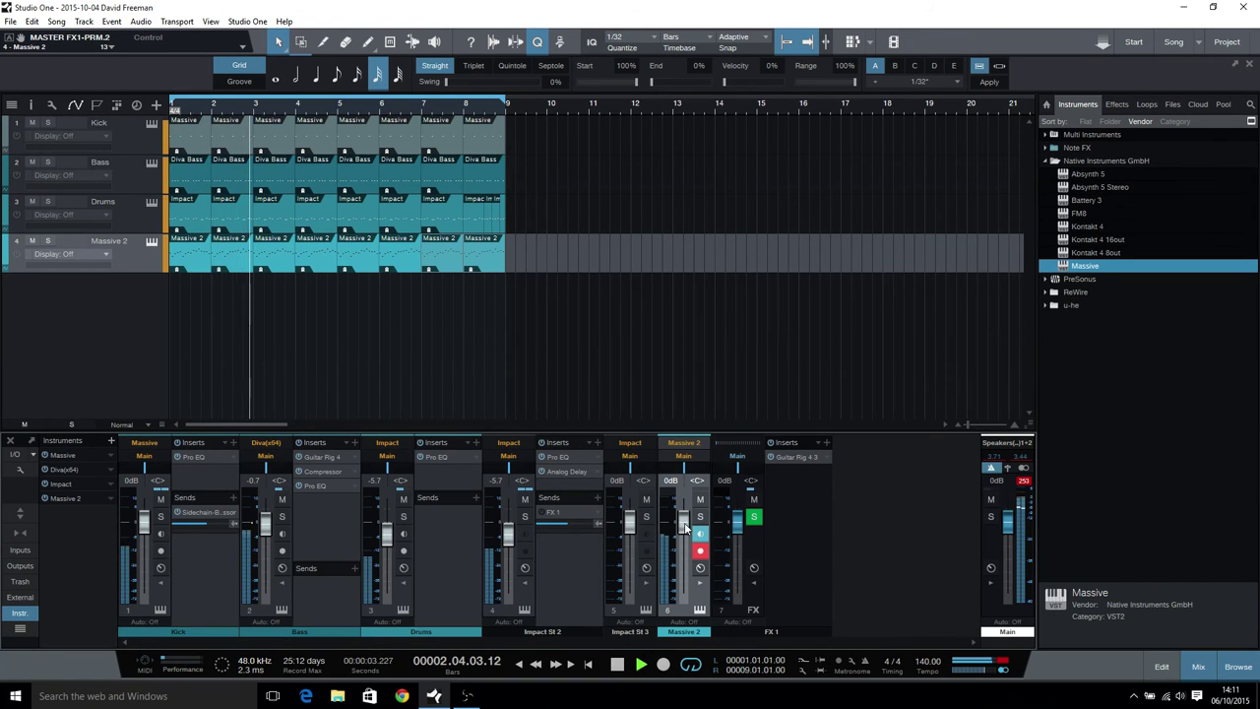
drag(684, 522, 687, 549)
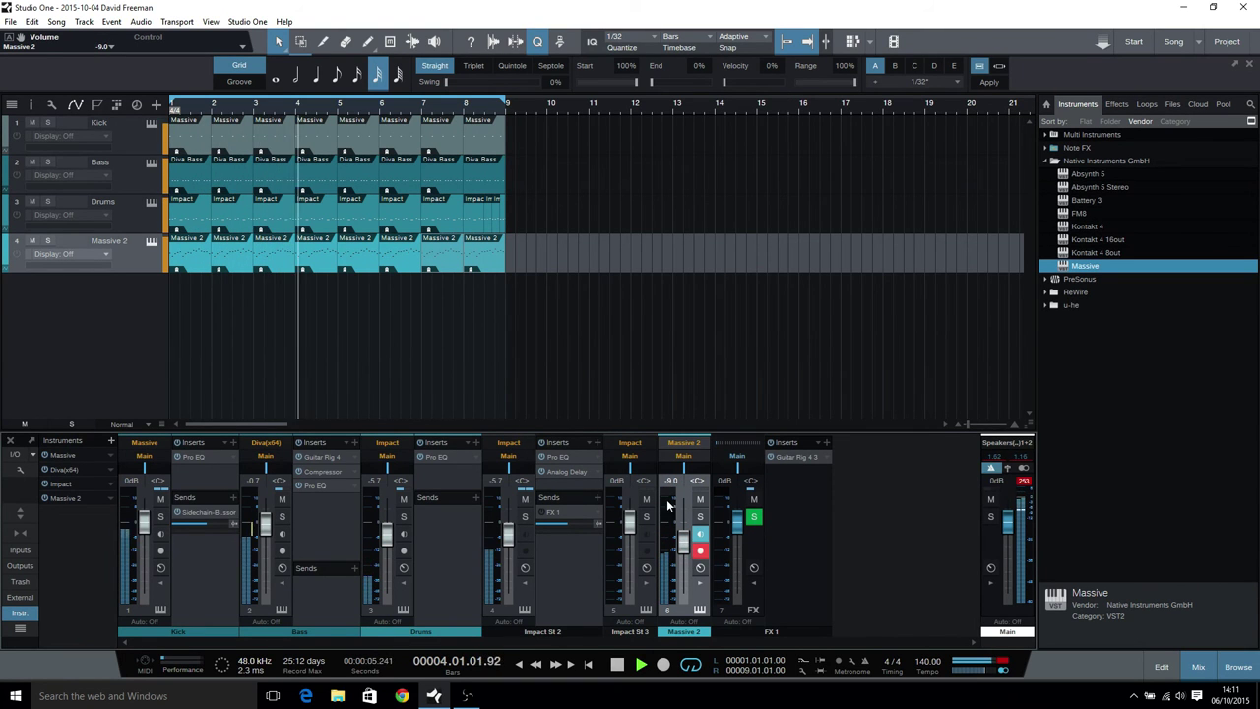
click(711, 512)
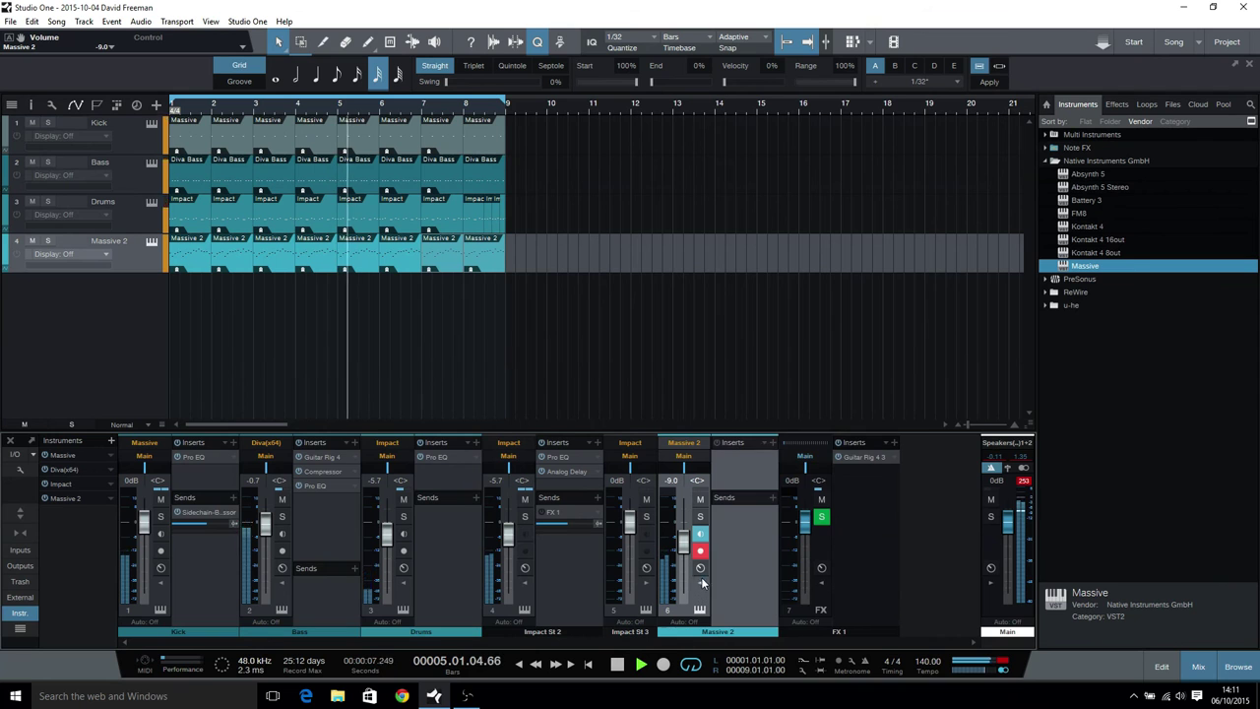
click(772, 442)
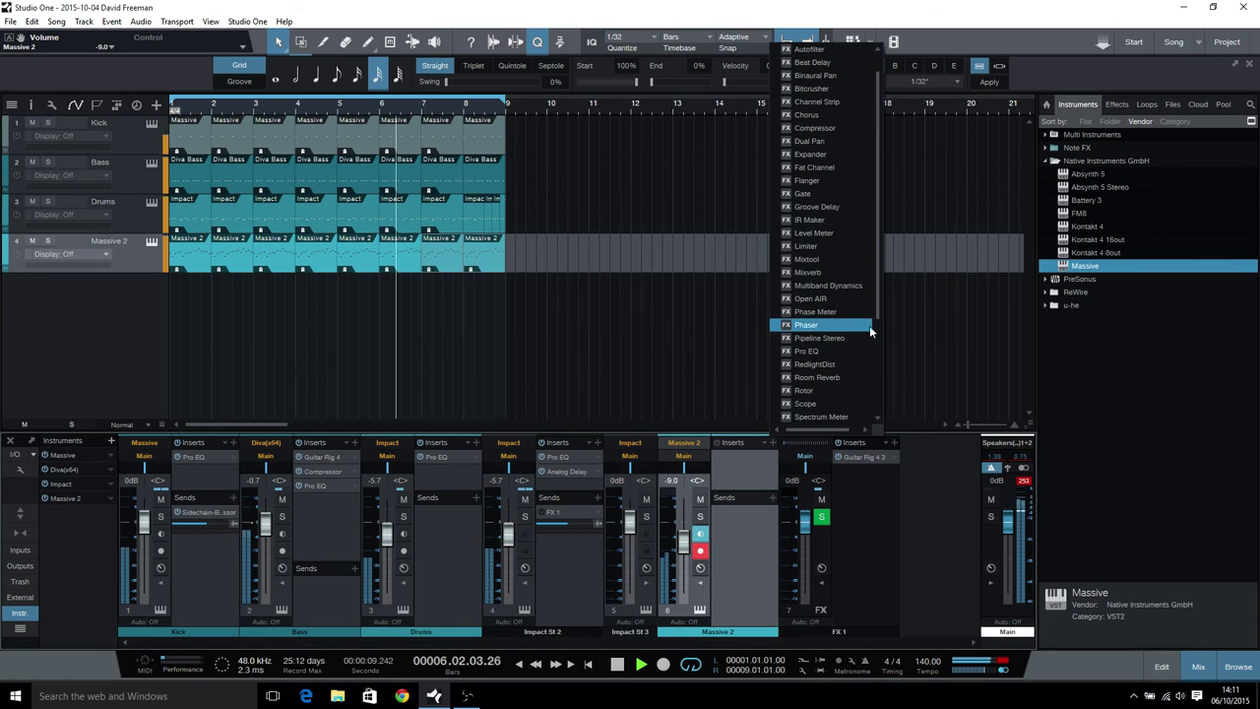
scroll(865, 218, down, 4)
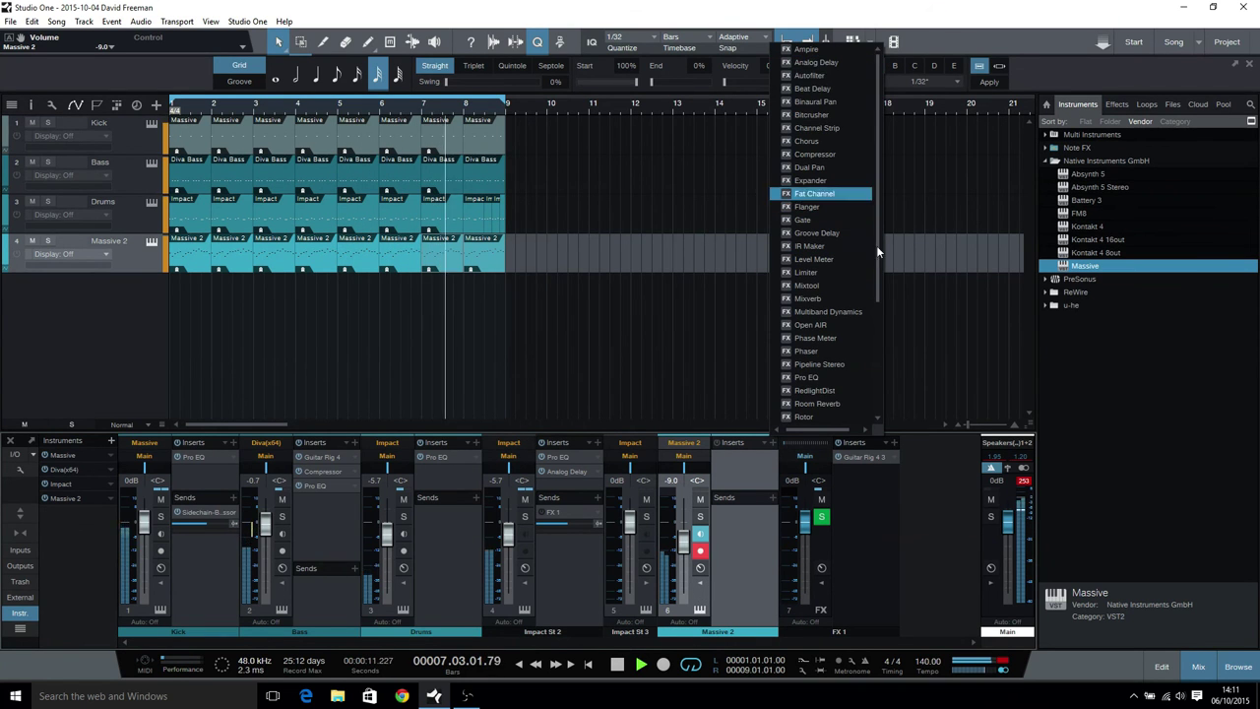
click(823, 391)
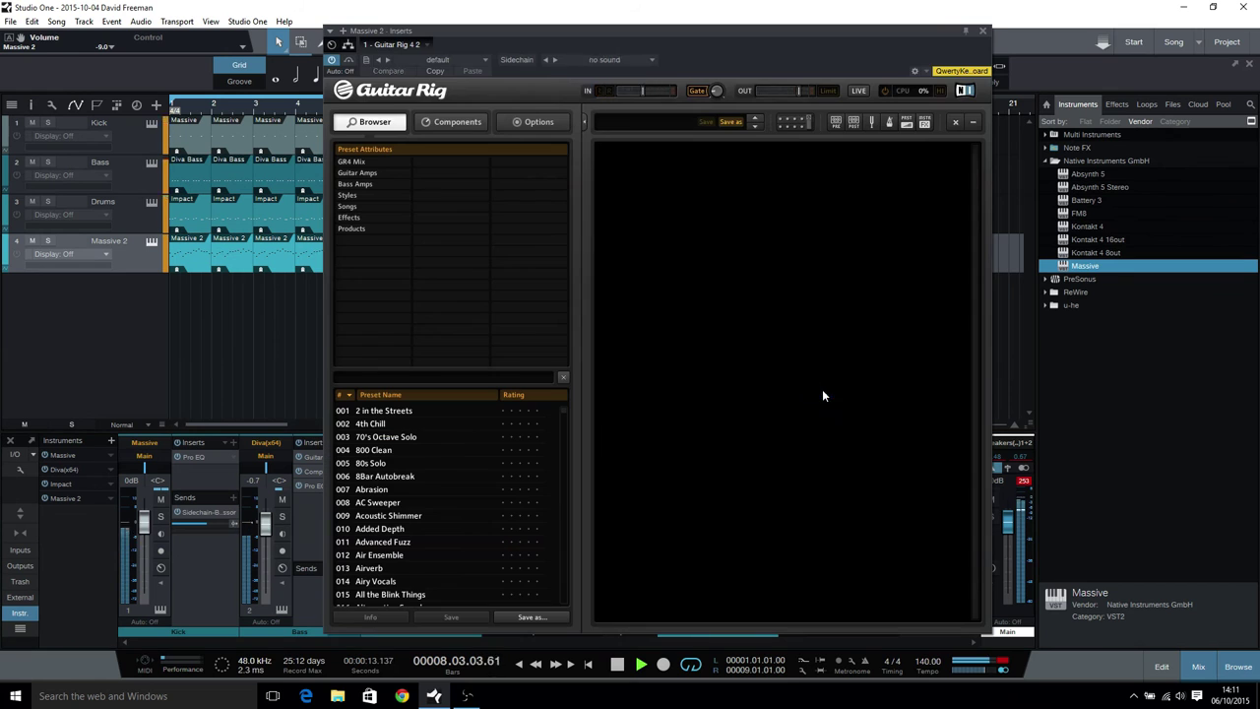
Step: Turn off Guitar Rig's gate, add a Tape Echo with echo volume about 6.21 and close the effect window
click(697, 91)
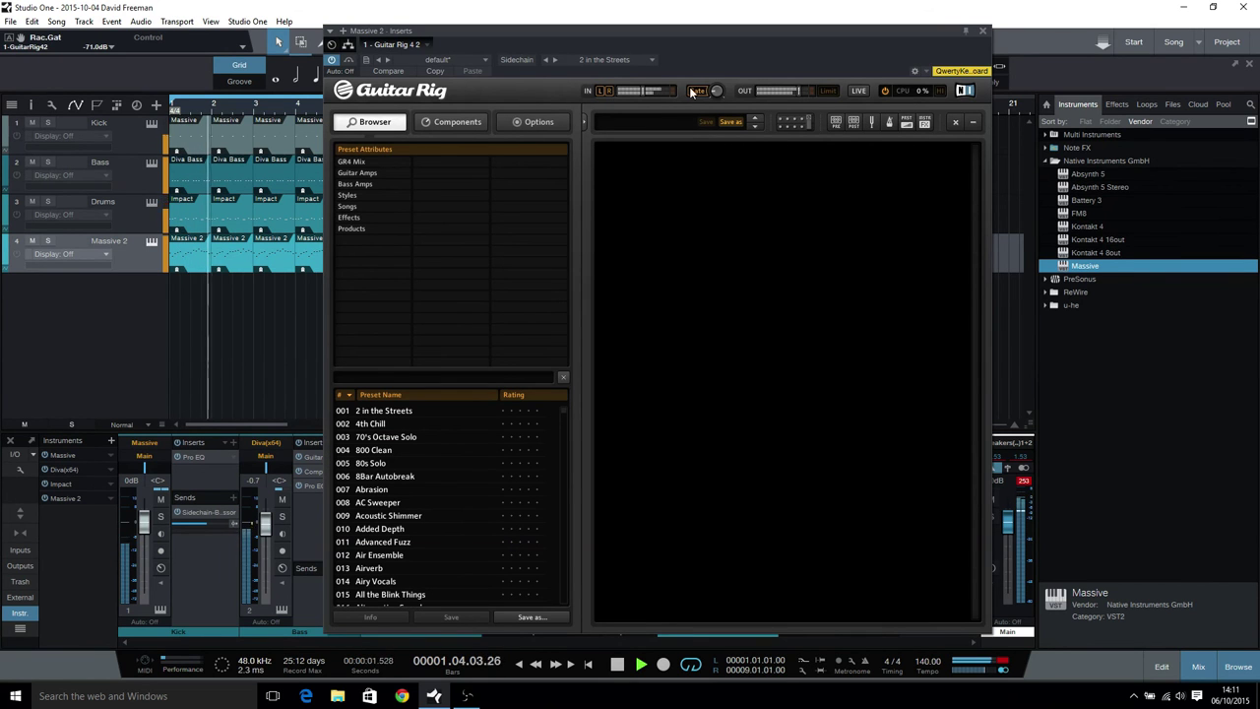
click(472, 119)
scroll(493, 286, down, 2)
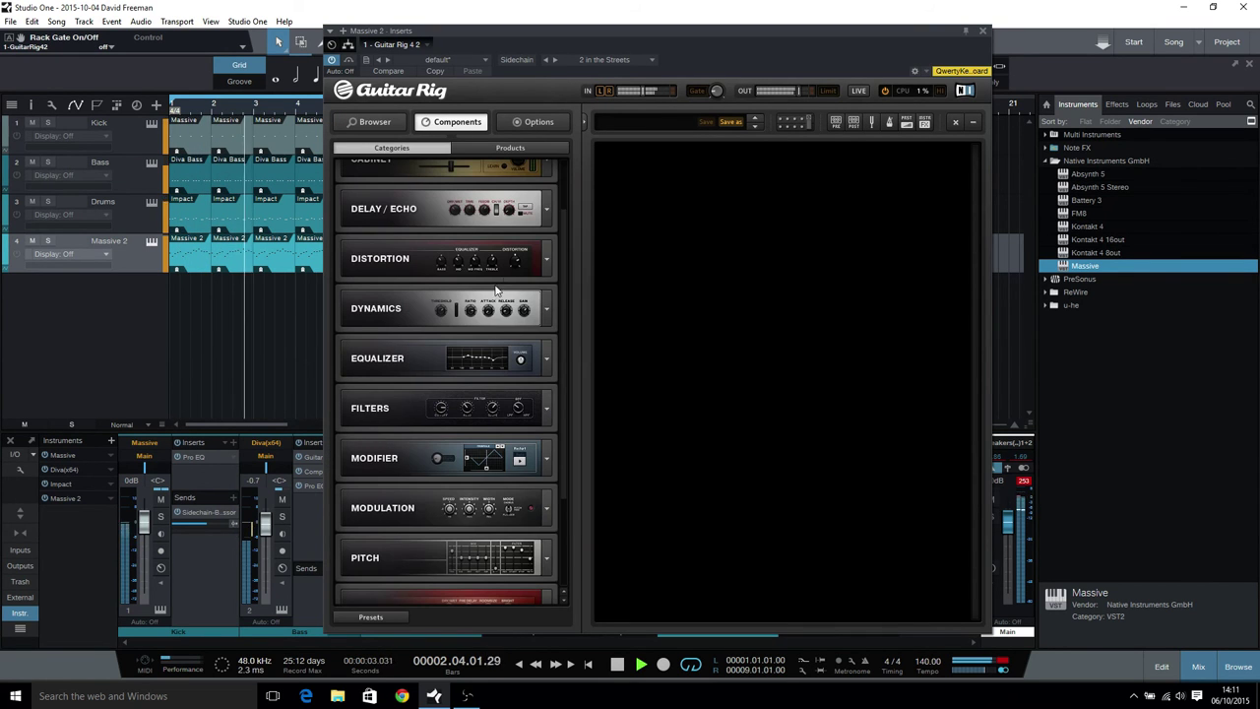
click(547, 211)
drag(502, 288, 847, 232)
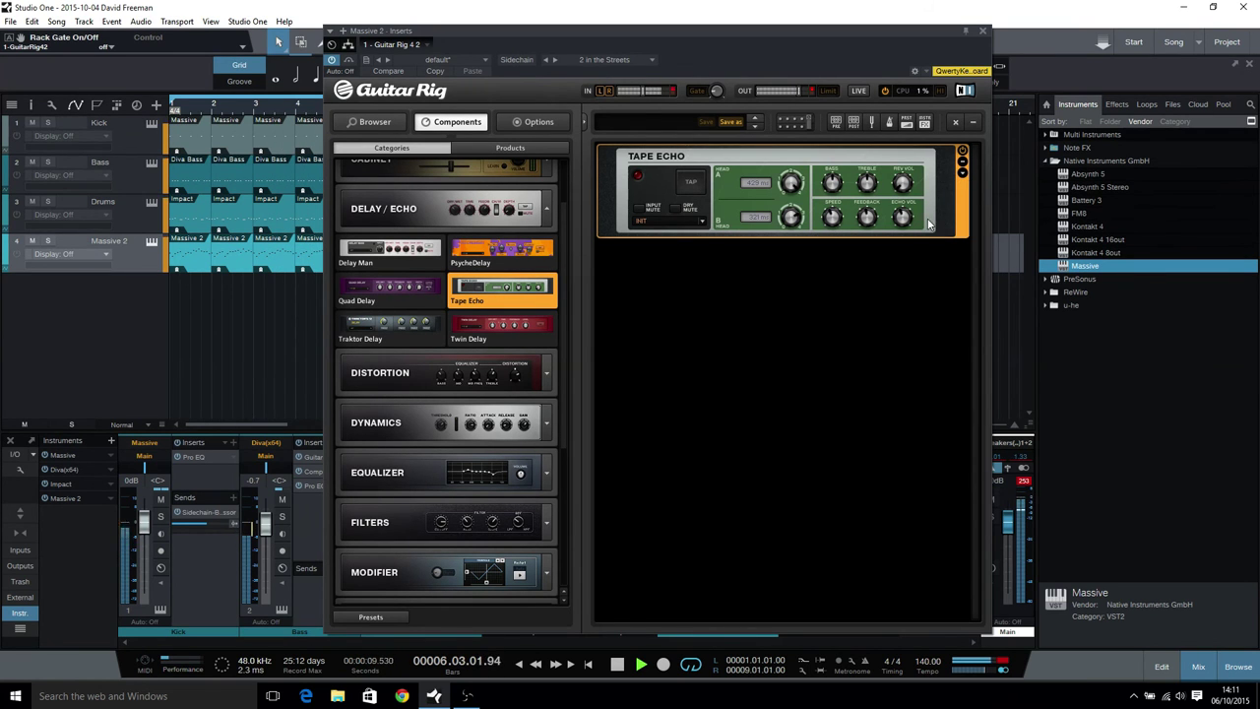
drag(907, 221, 913, 197)
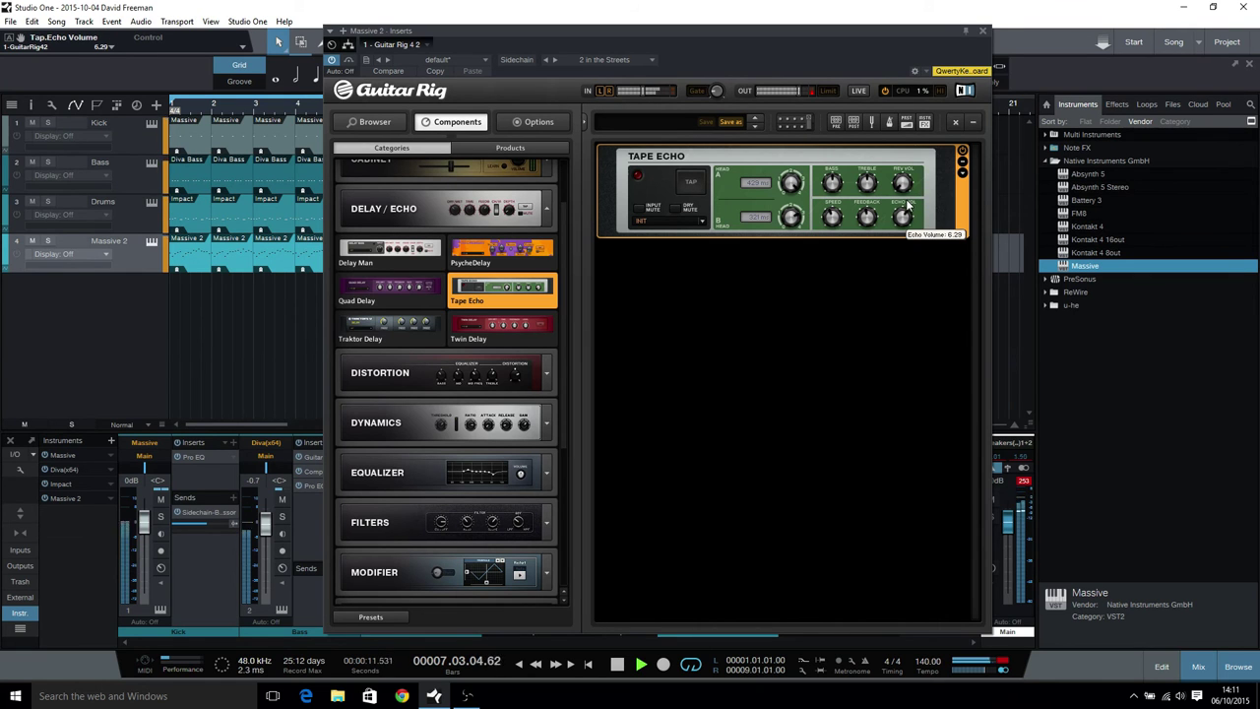
click(982, 32)
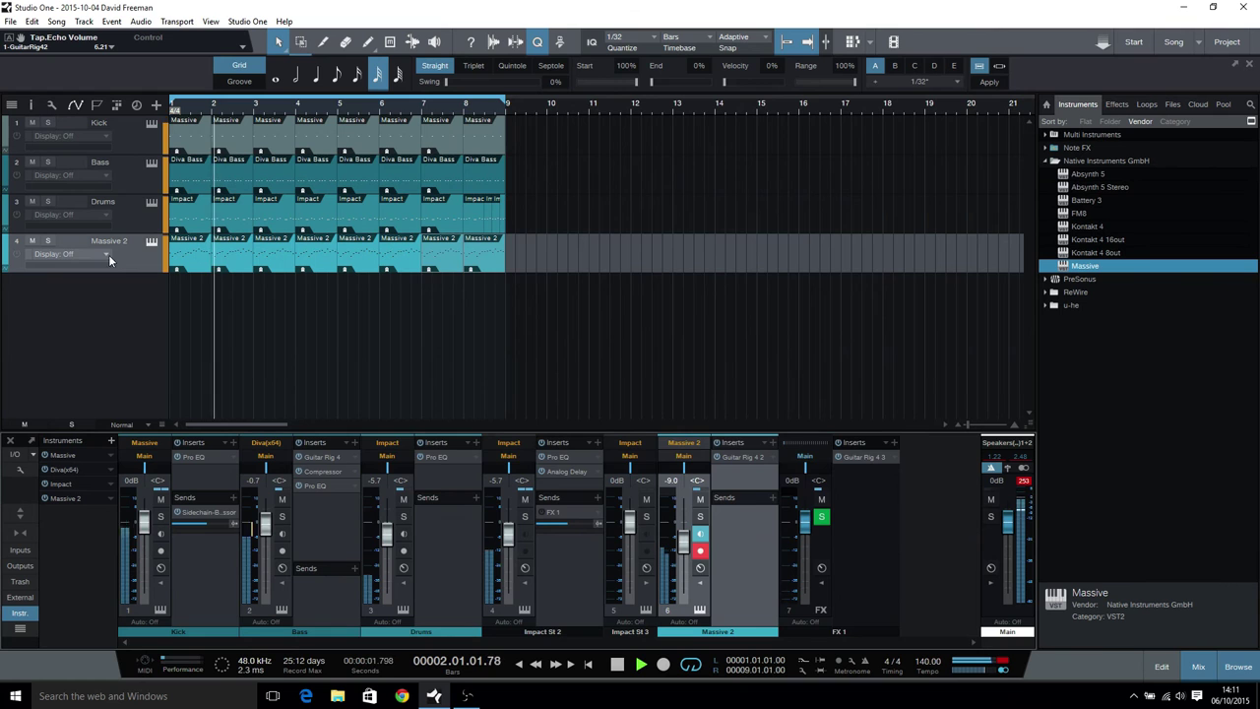
Step: Reopen the Massive 2 synth and set envelope 4's release to about 36
click(152, 243)
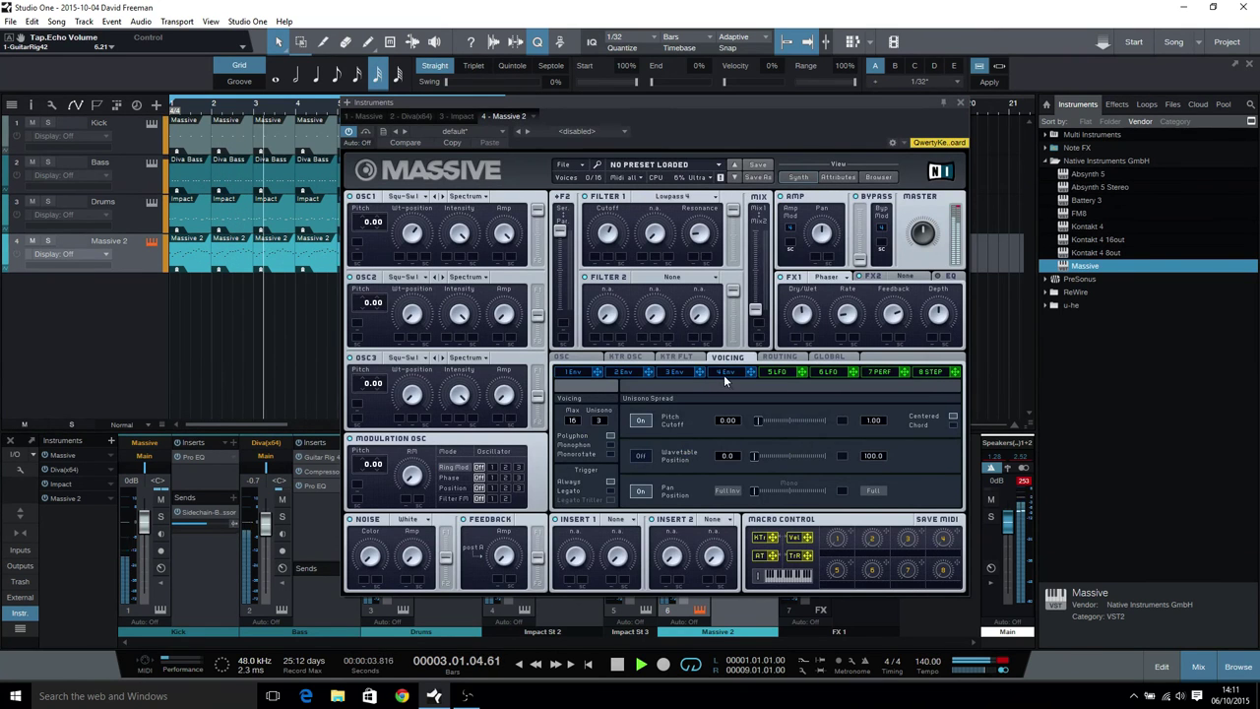
drag(891, 423, 918, 452)
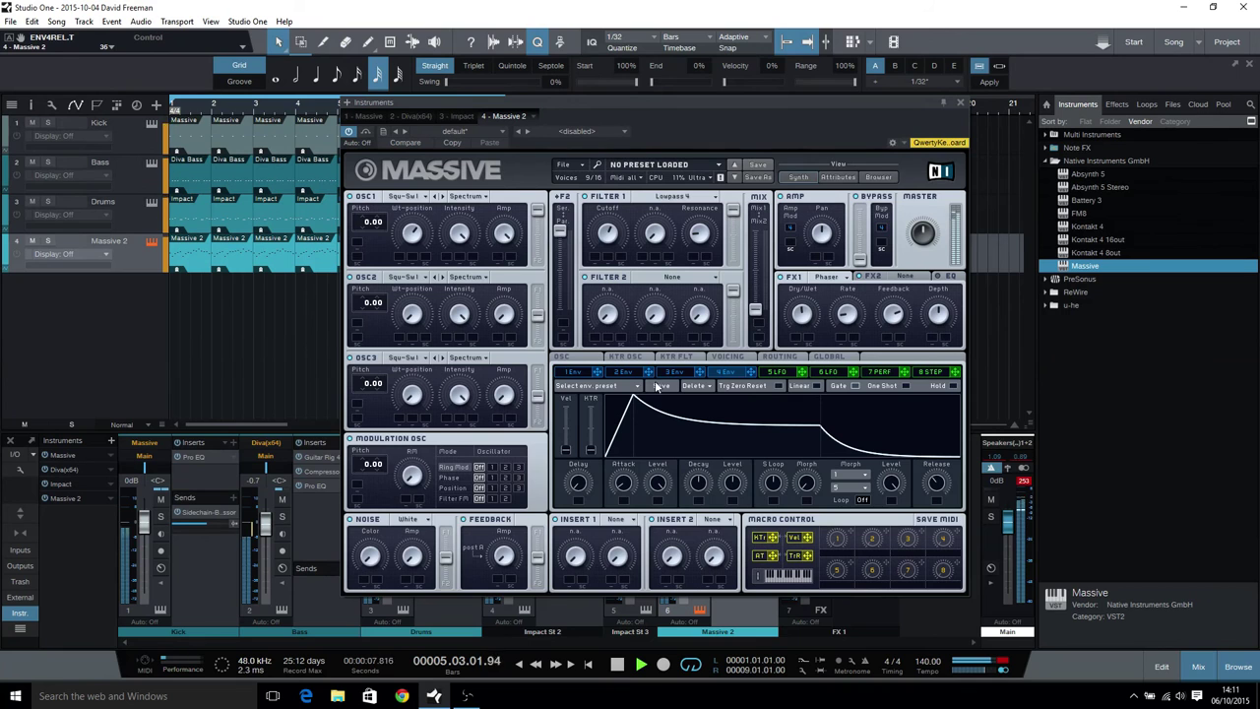
click(567, 356)
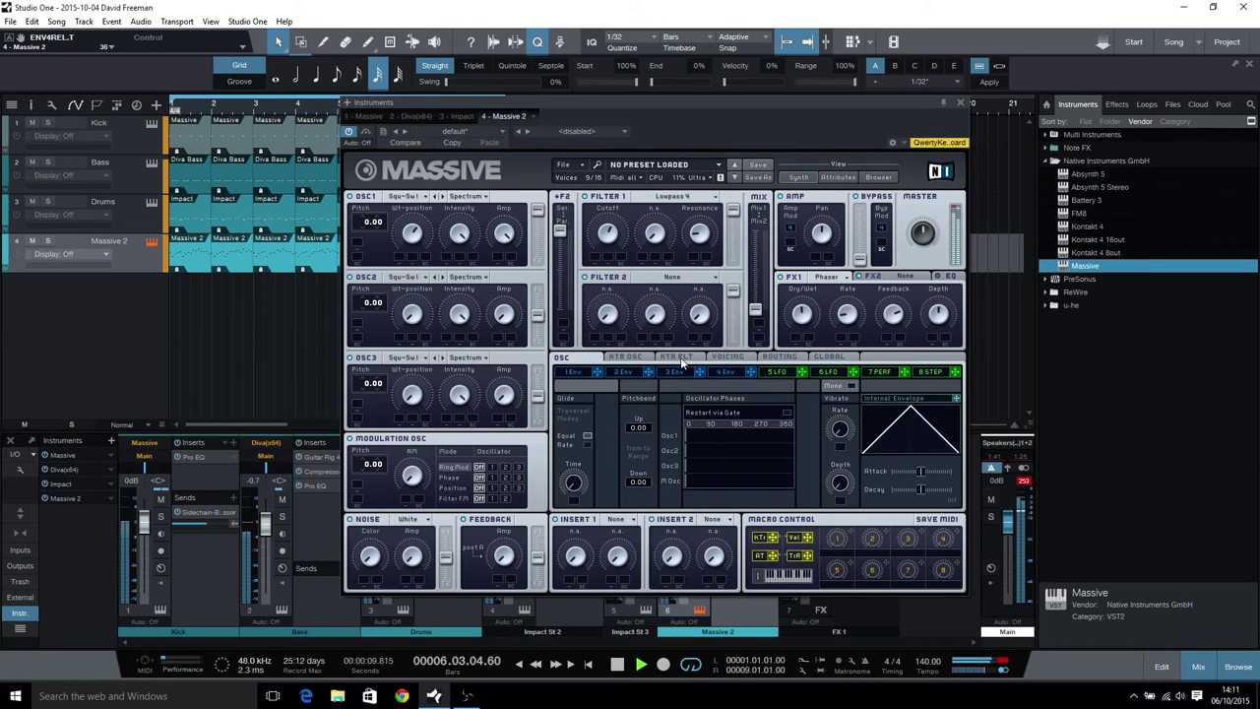
click(678, 357)
click(727, 356)
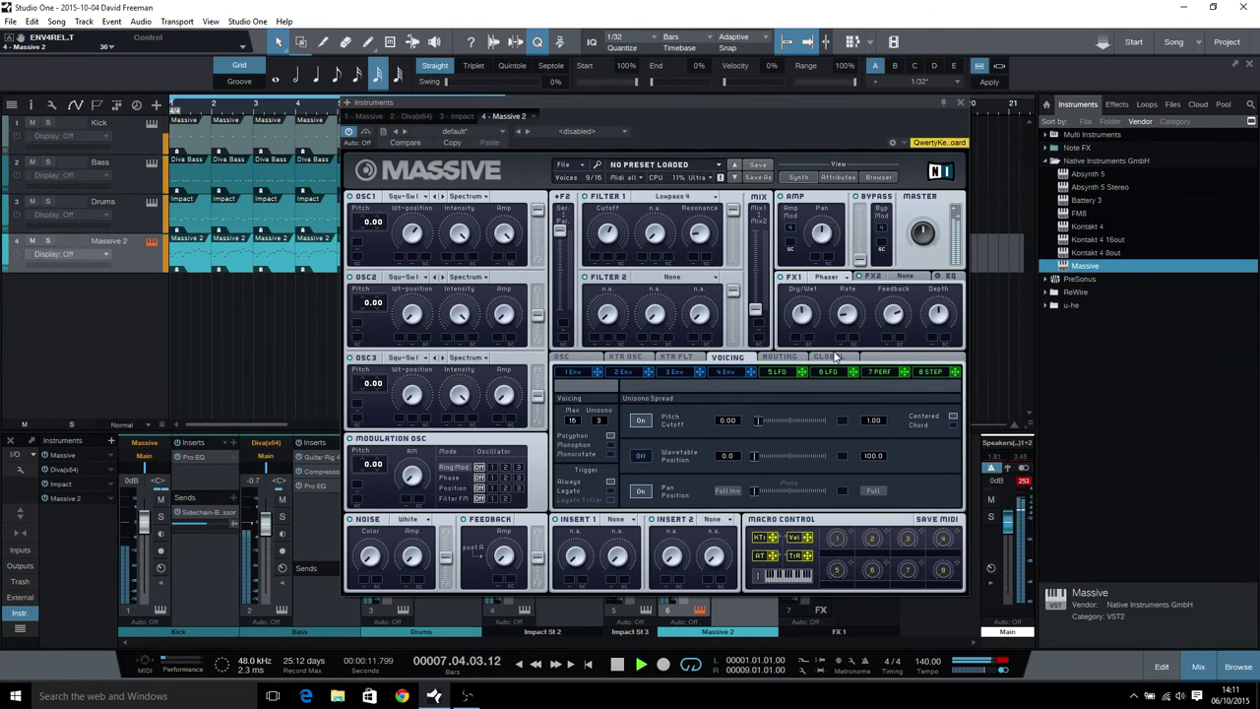
click(831, 357)
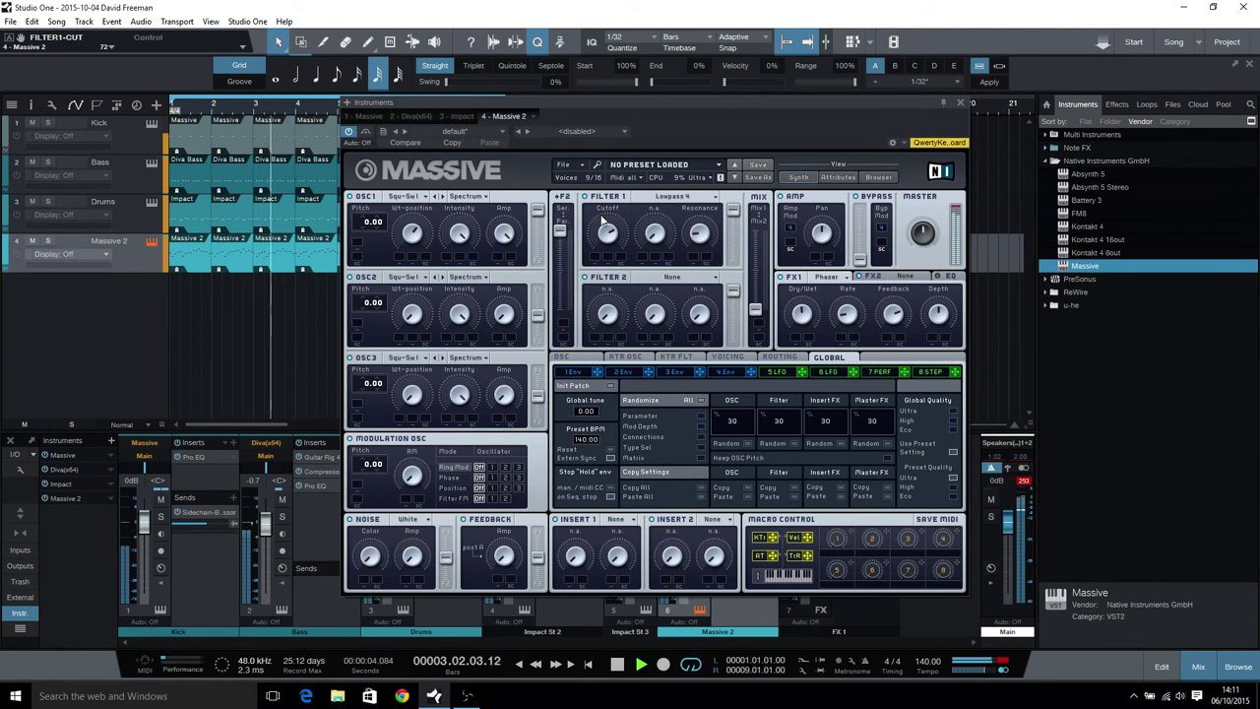
Step: Set Filter 1's cutoff to about 57, switch the voicing to Monophon with Legato trigger, and close the synth window
mouse_move(603, 221)
mouse_down()
mouse_move(606, 251)
mouse_move(611, 236)
mouse_up()
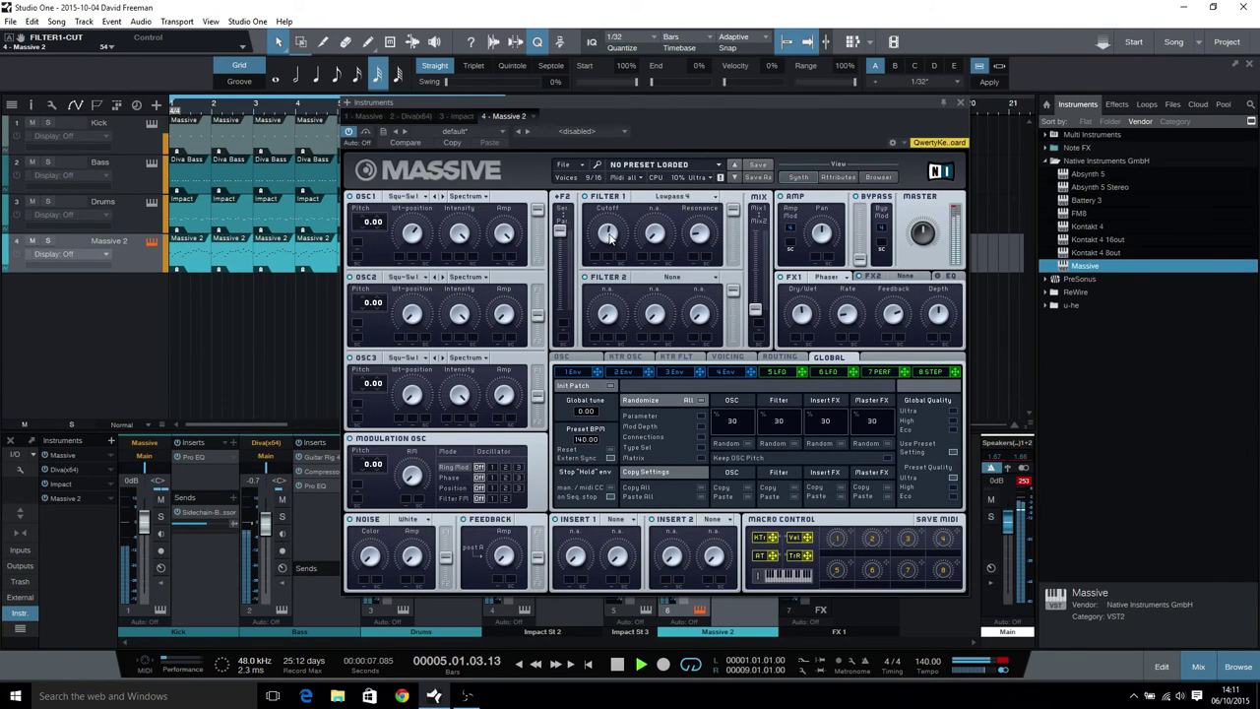
click(724, 373)
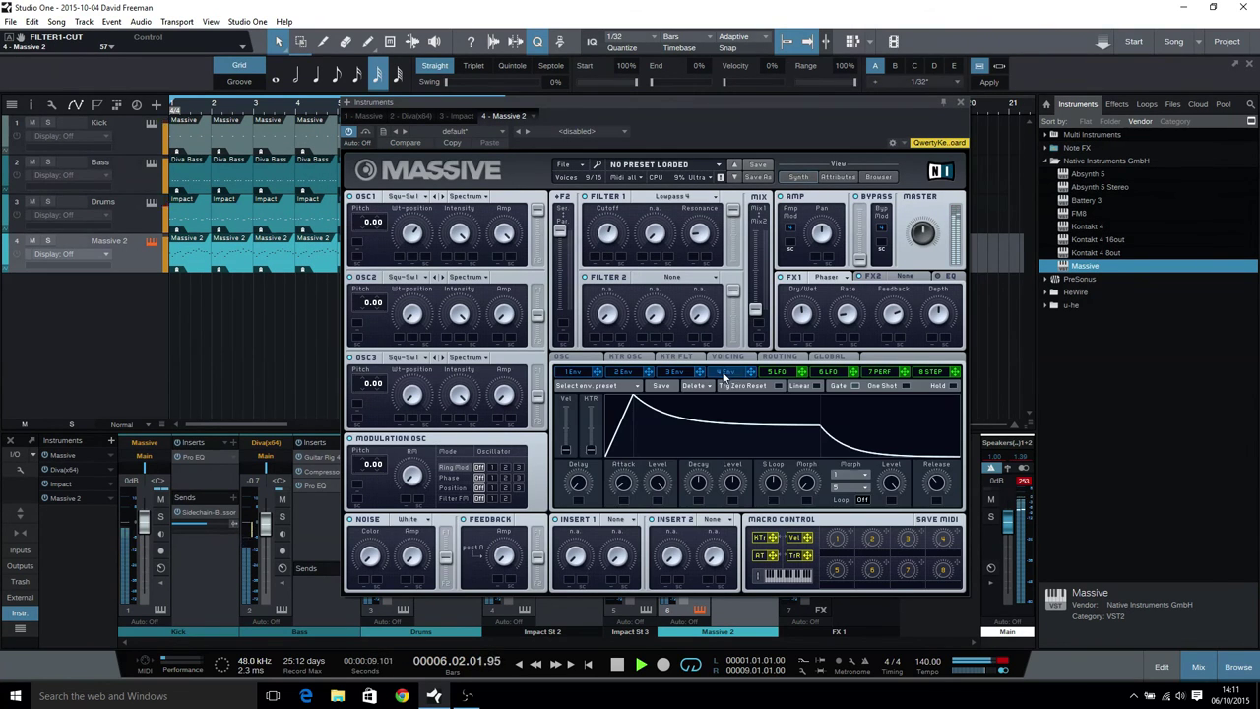
click(578, 359)
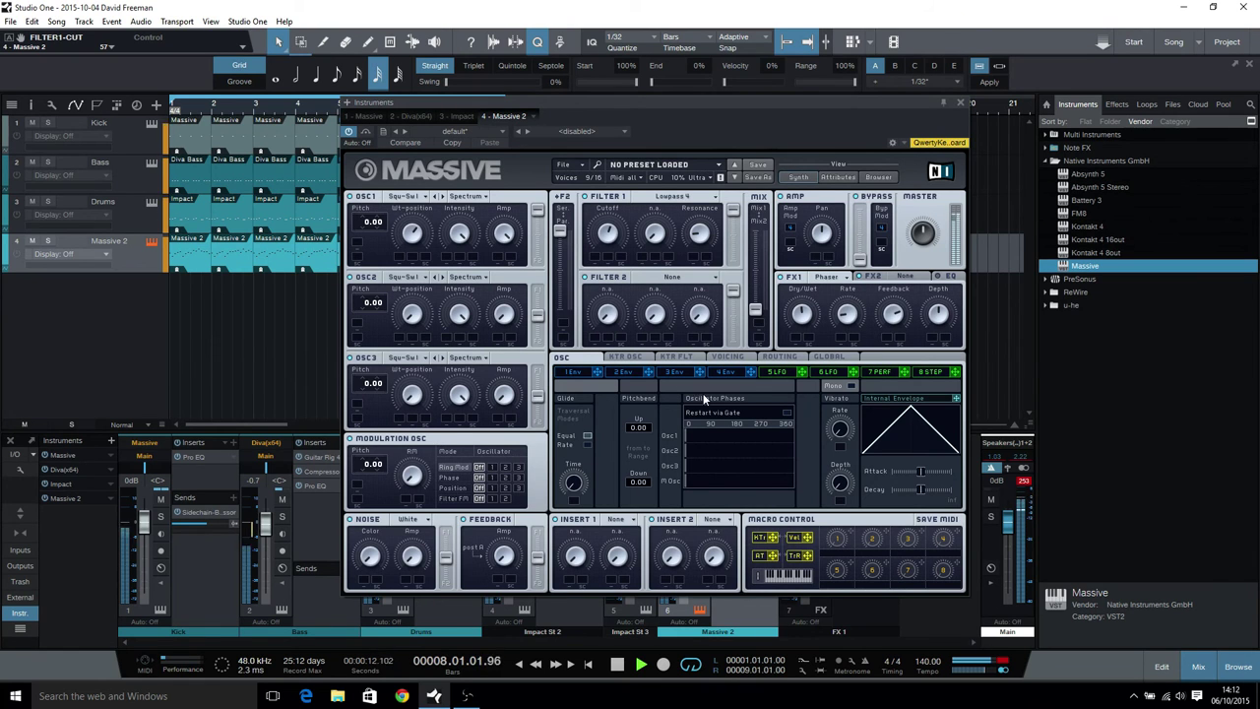
click(786, 358)
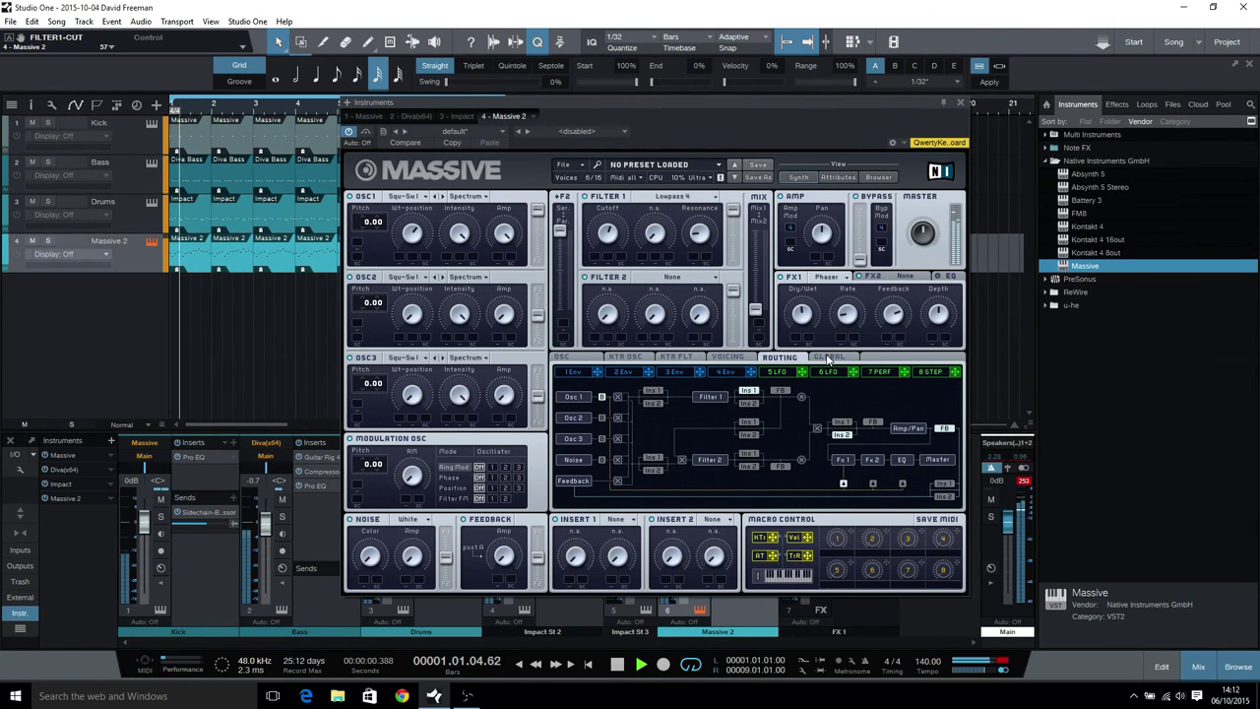
click(828, 359)
click(727, 358)
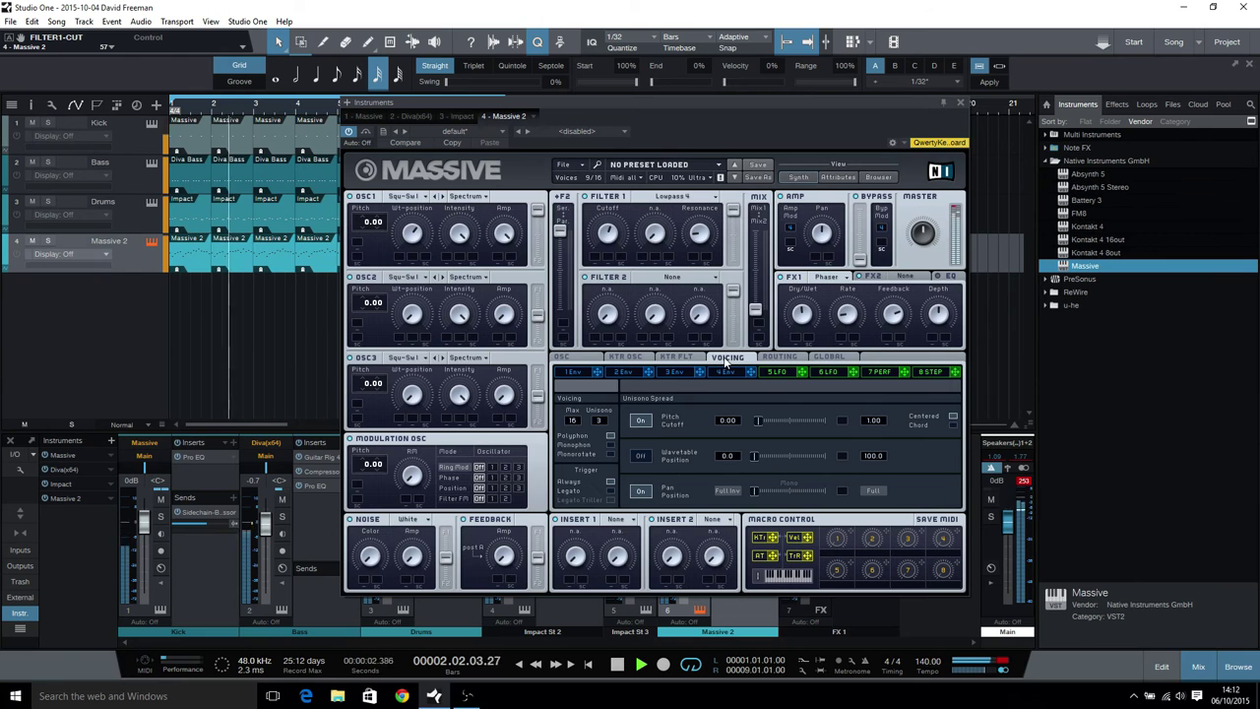
click(613, 445)
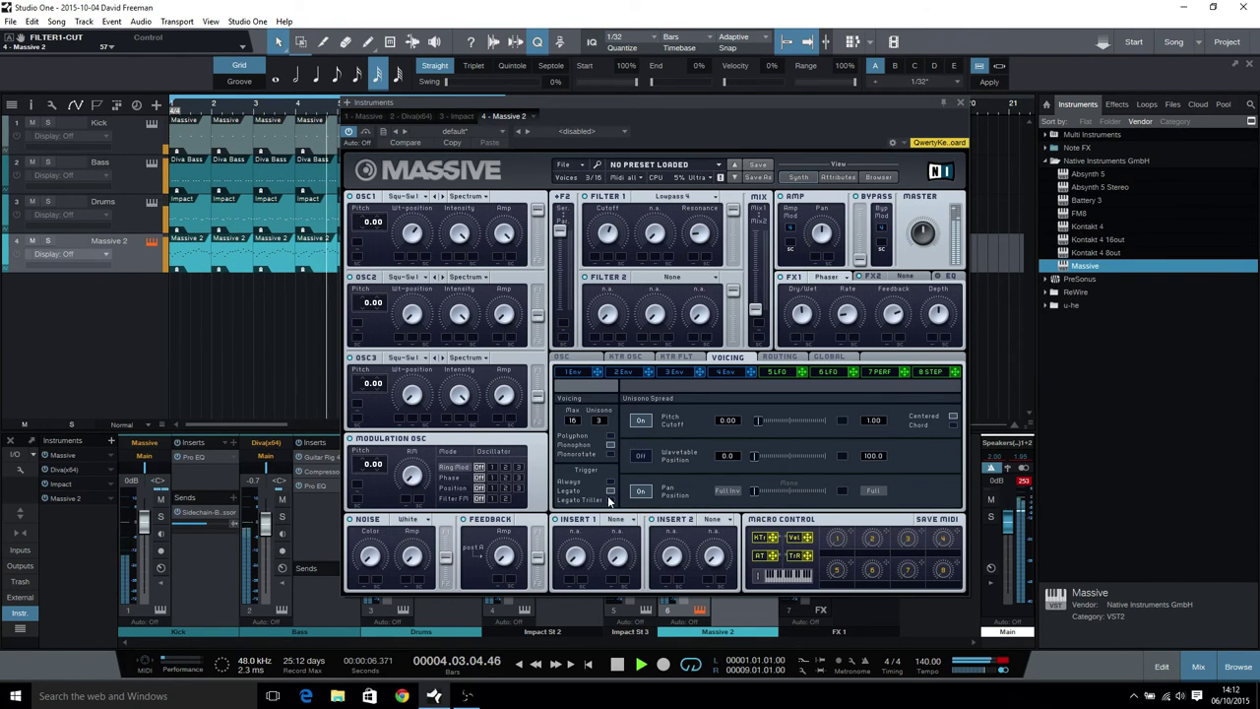
click(960, 102)
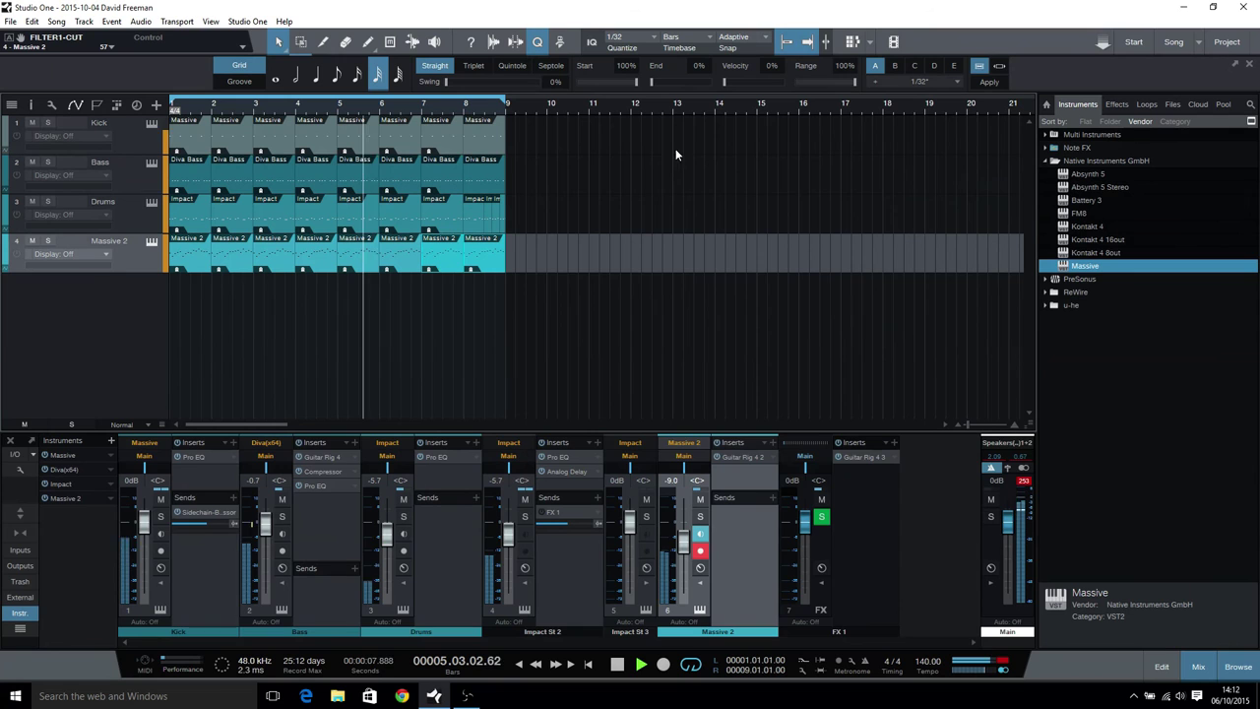
Step: Open the first Massive 2 clip, lengthen the G 3 note at 1.1.4 to 0.0.1.50, and audition it from the start
double_click(213, 259)
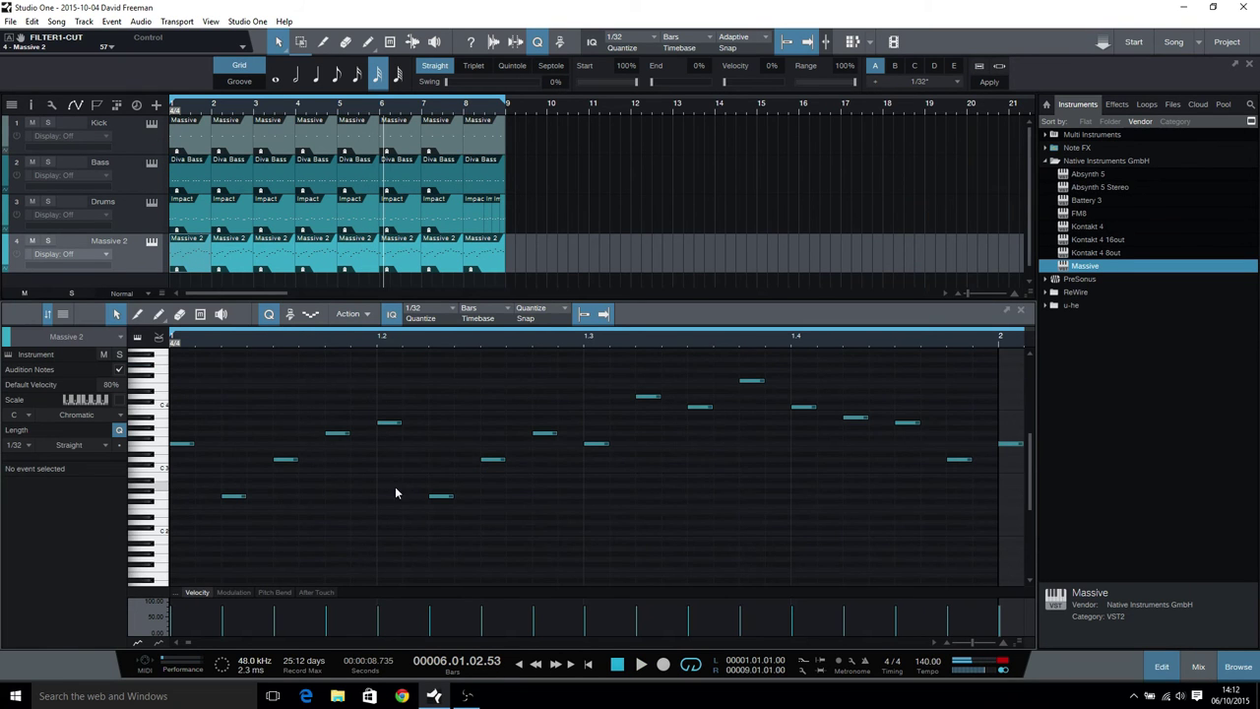
drag(347, 434, 397, 436)
key(comma)
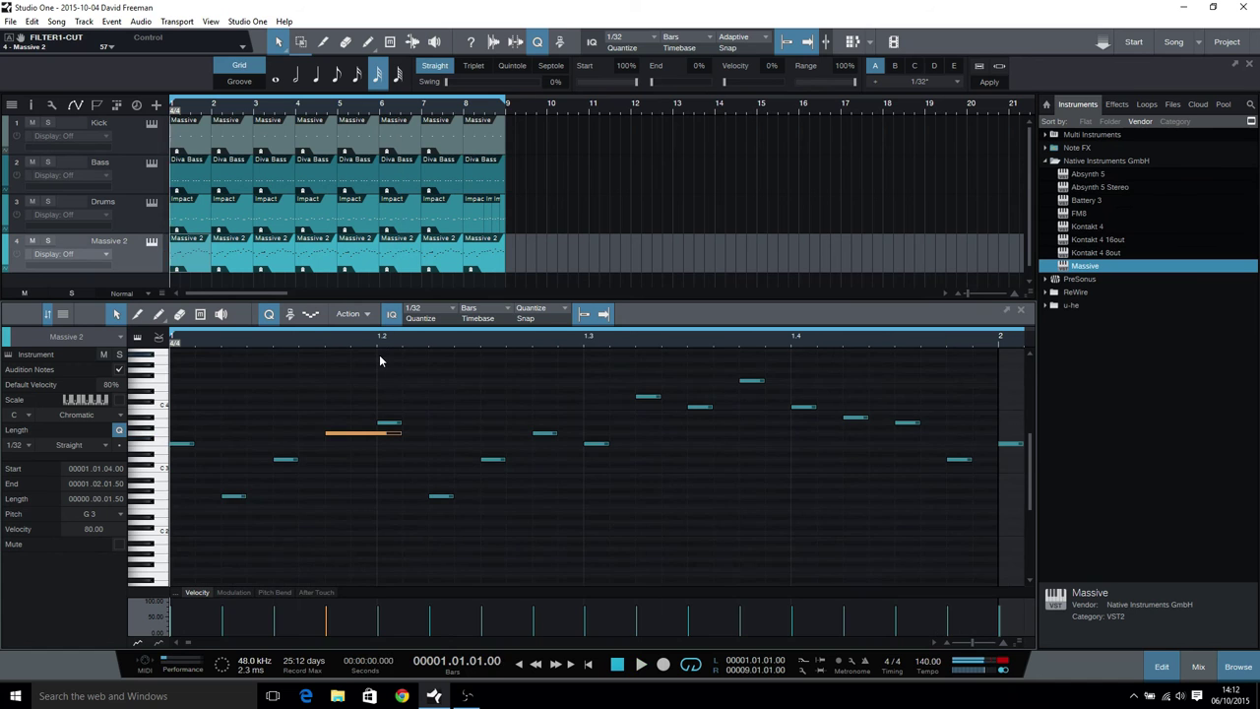
key(space)
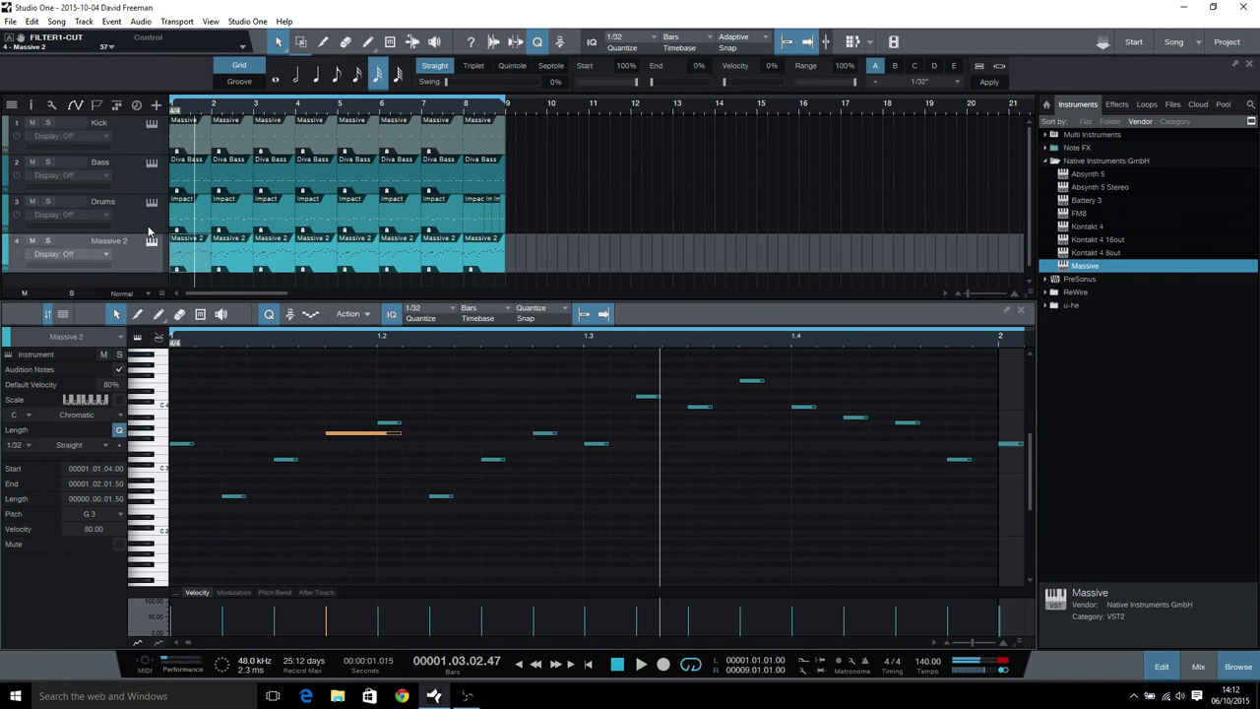
Step: Reopen the Massive 2 synth, set the glide time to about 40, and close the synth window
click(153, 243)
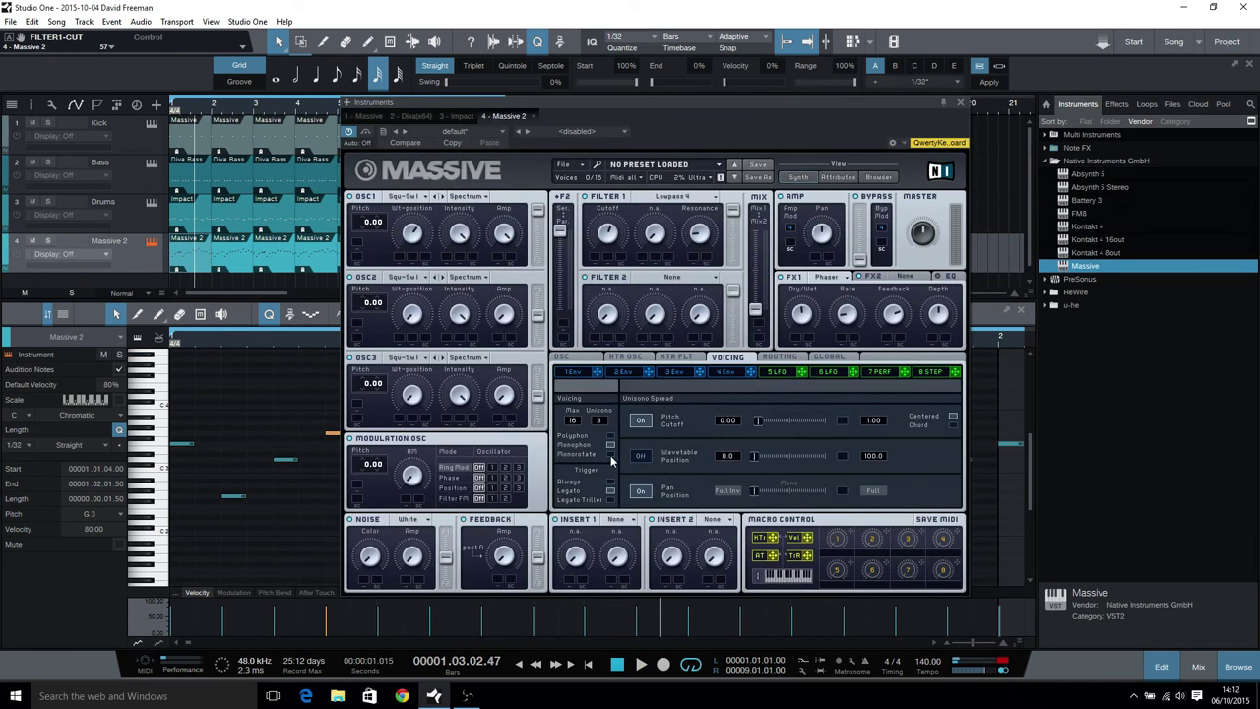
click(578, 367)
click(627, 358)
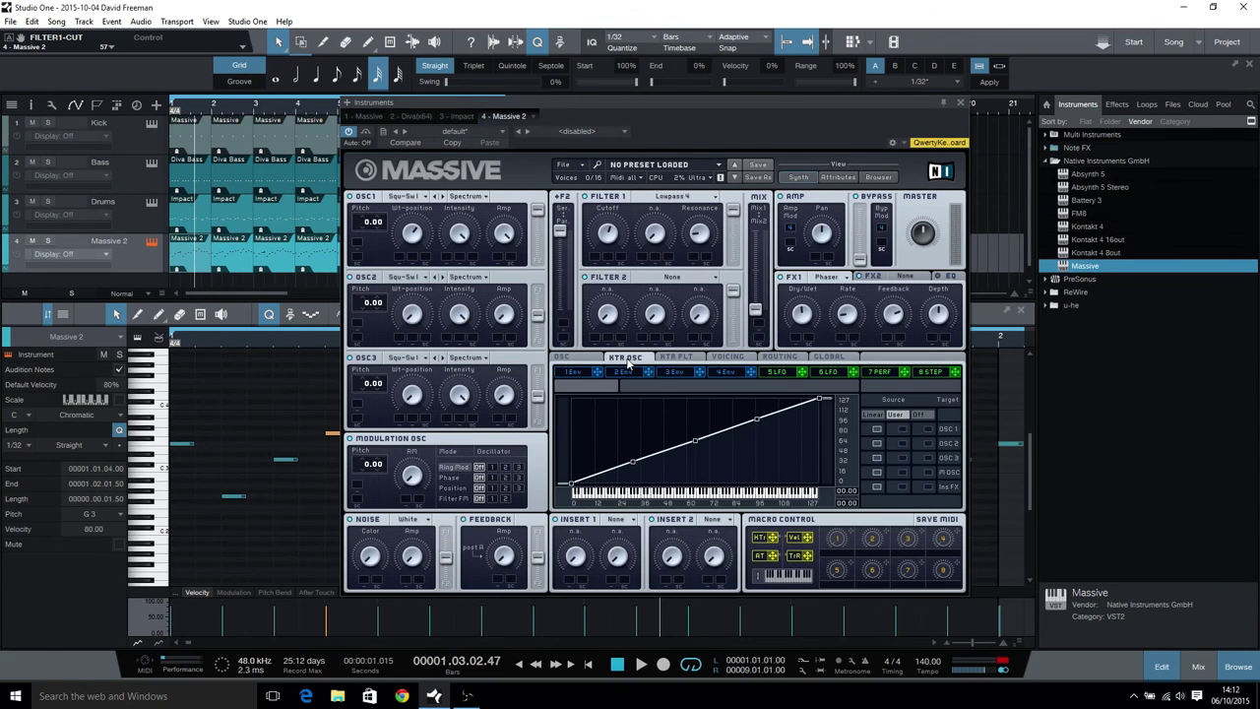
click(673, 357)
click(729, 357)
click(779, 358)
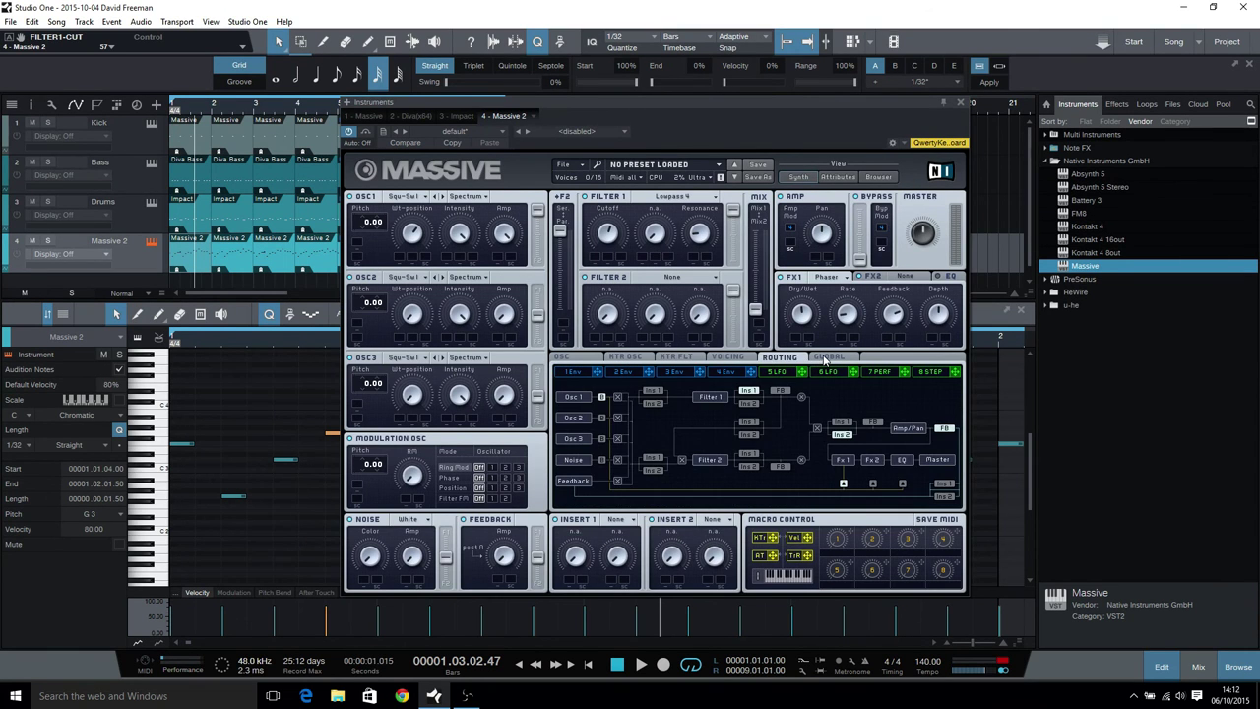
click(827, 357)
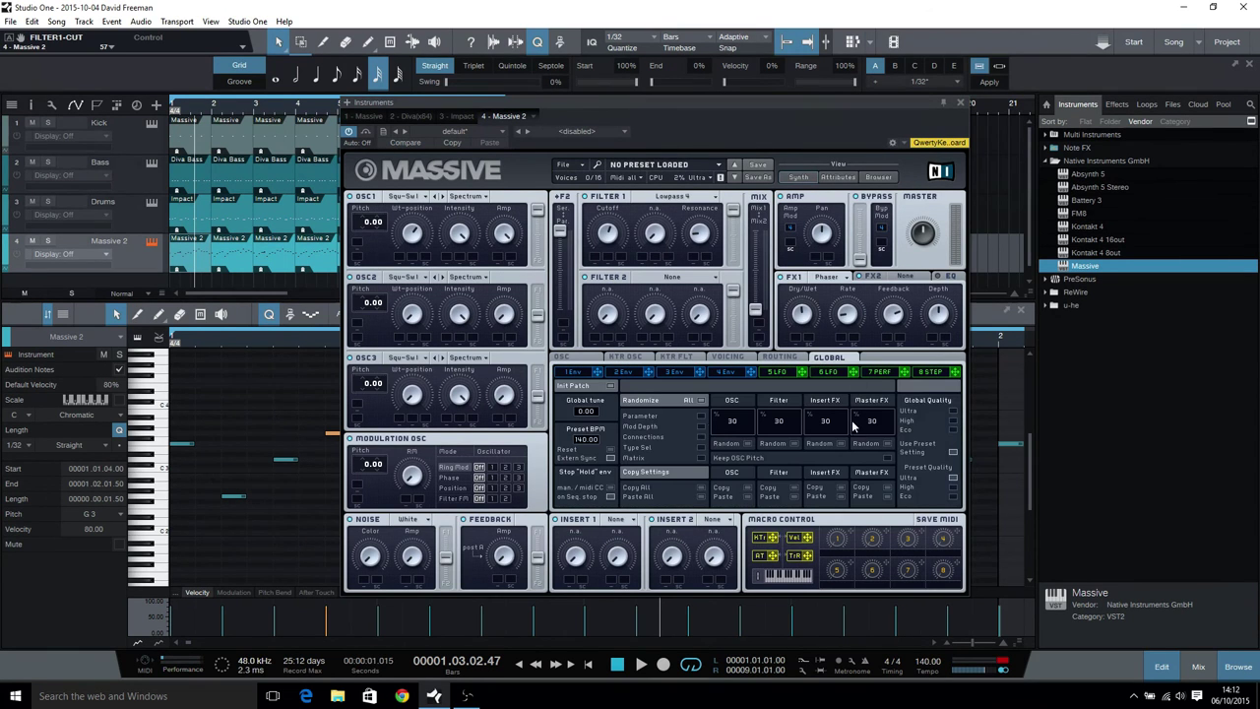
click(564, 360)
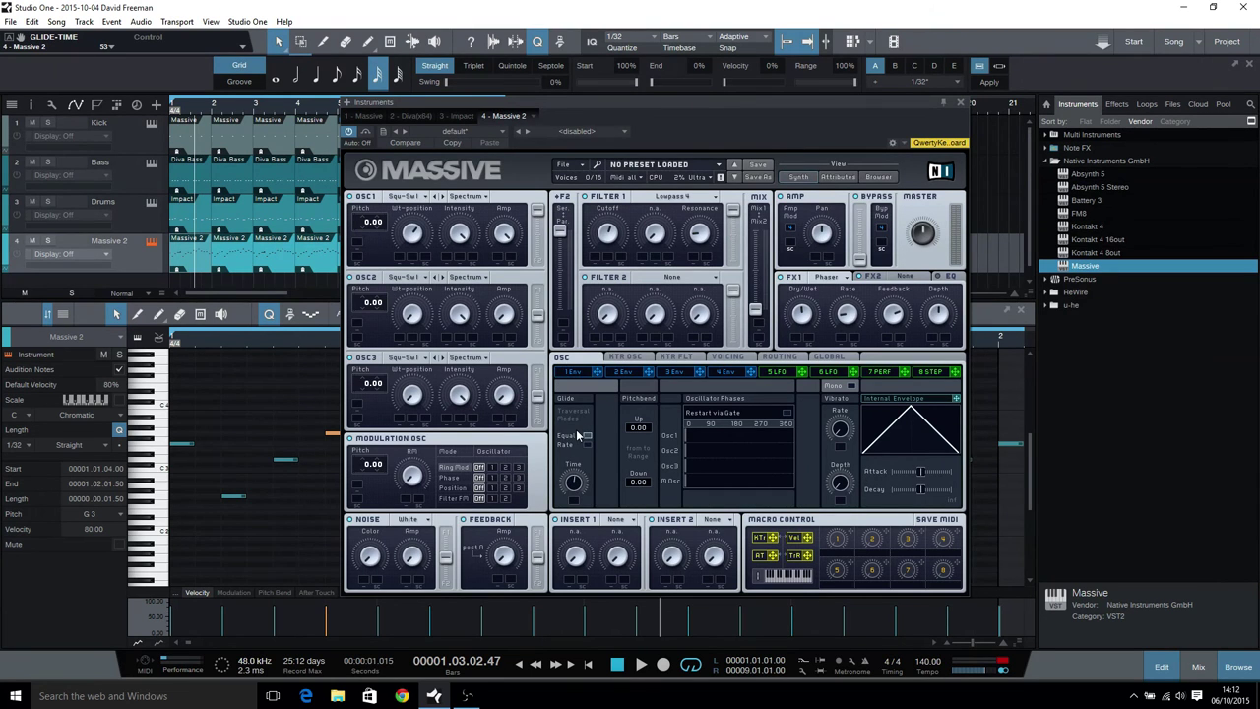
key(space)
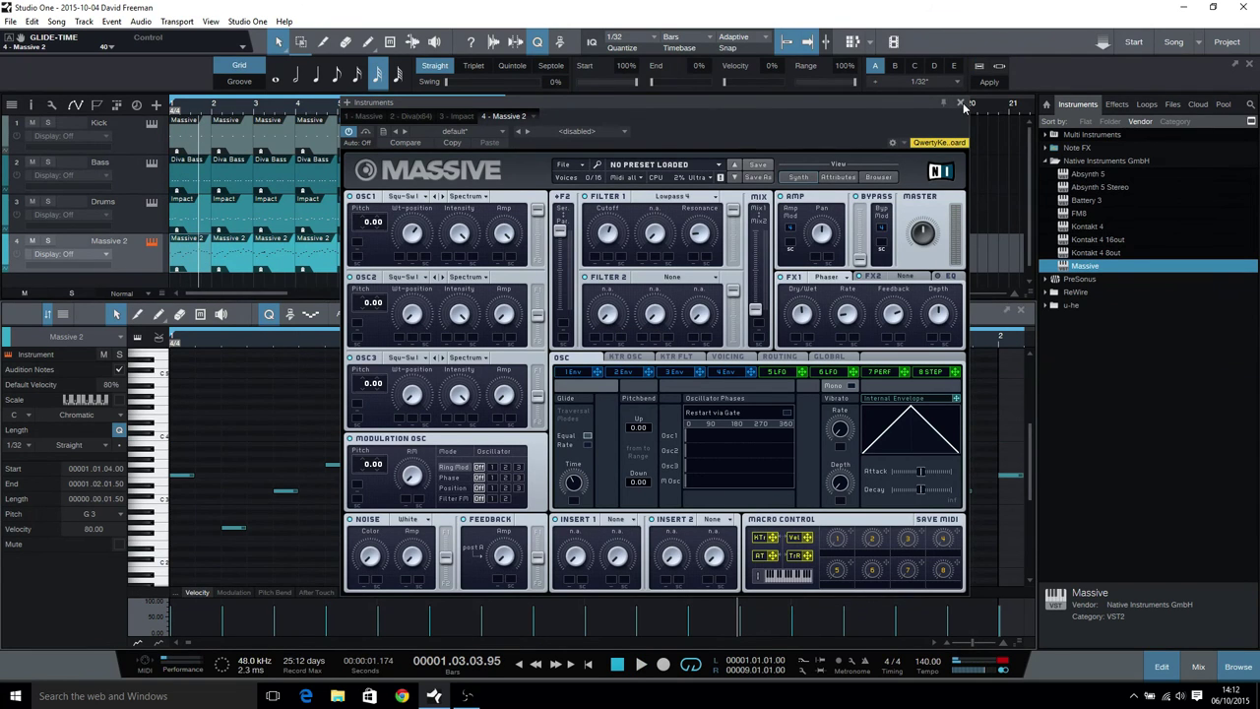
click(722, 372)
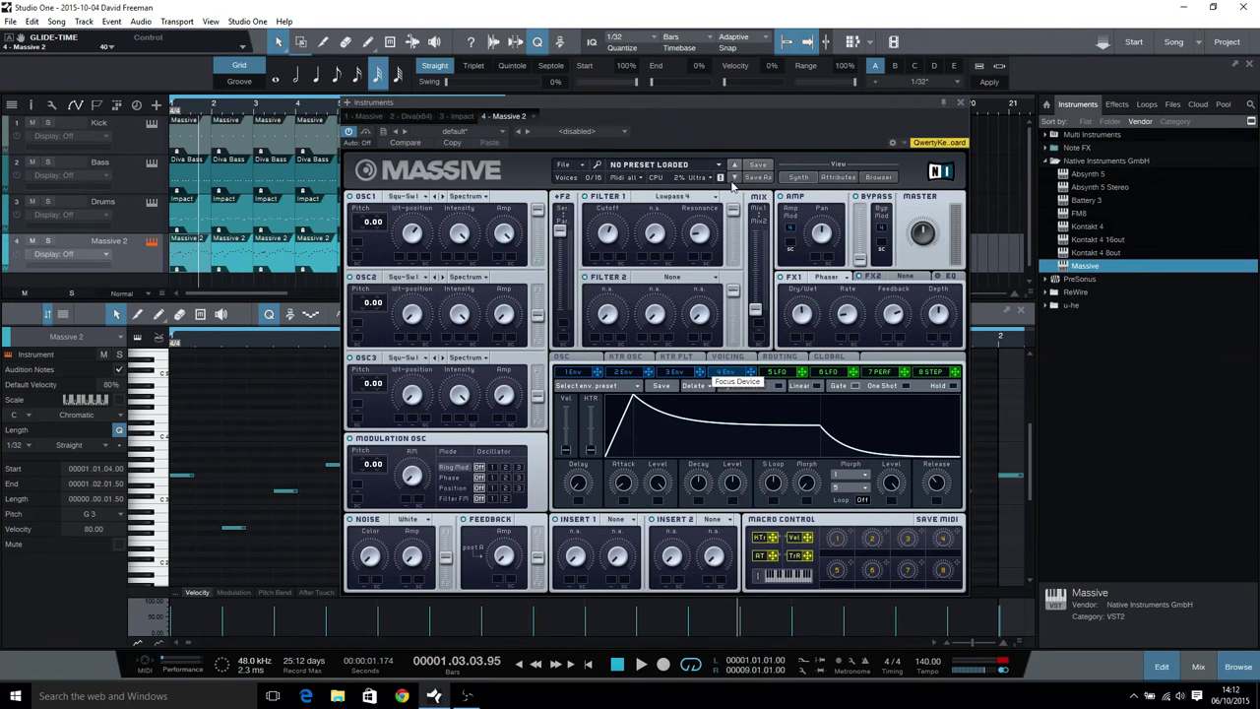
drag(712, 107, 644, 98)
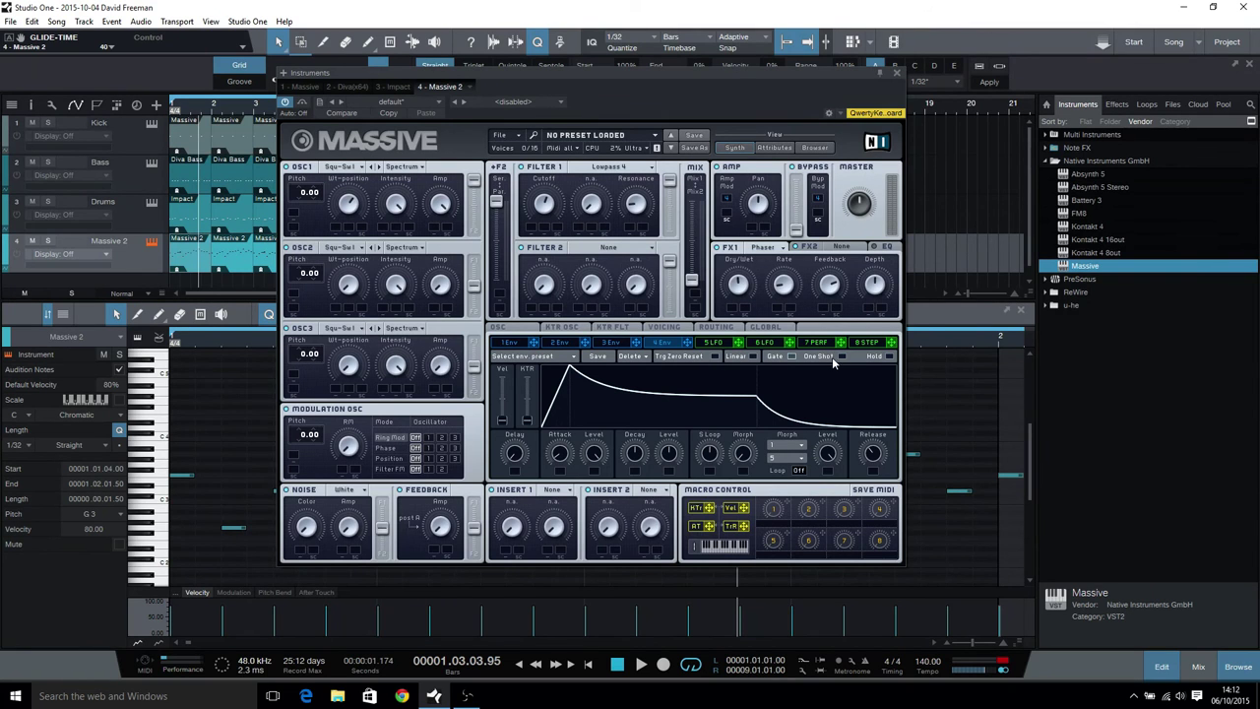
click(896, 75)
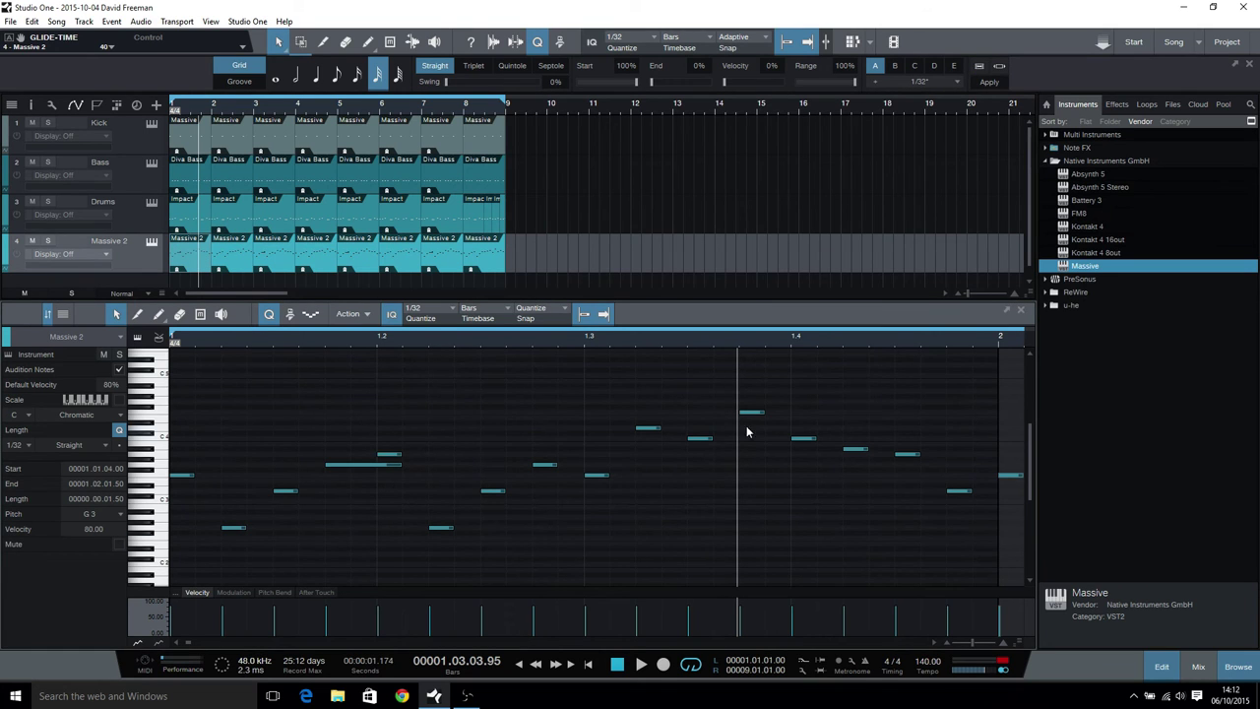
Step: Lengthen the F 4 note at 1.3.4 to 0.0.1.50 so it overlaps the following note, and play the riff
drag(761, 413, 814, 425)
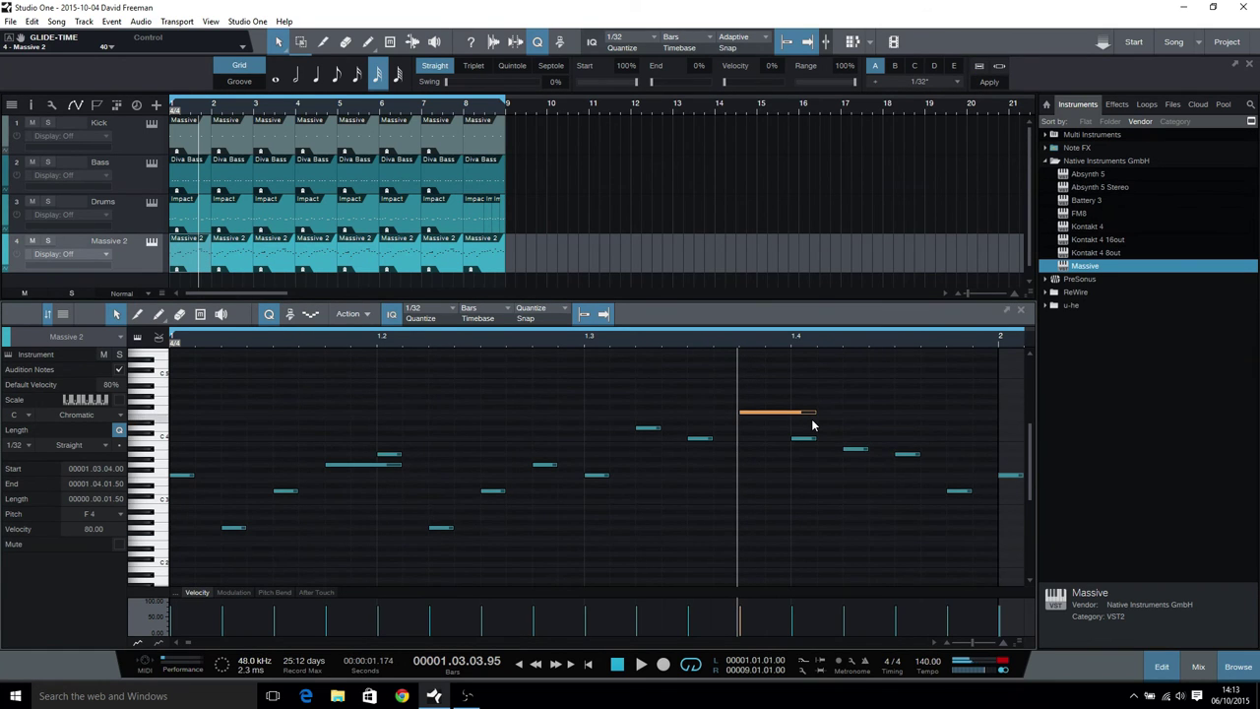
key(space)
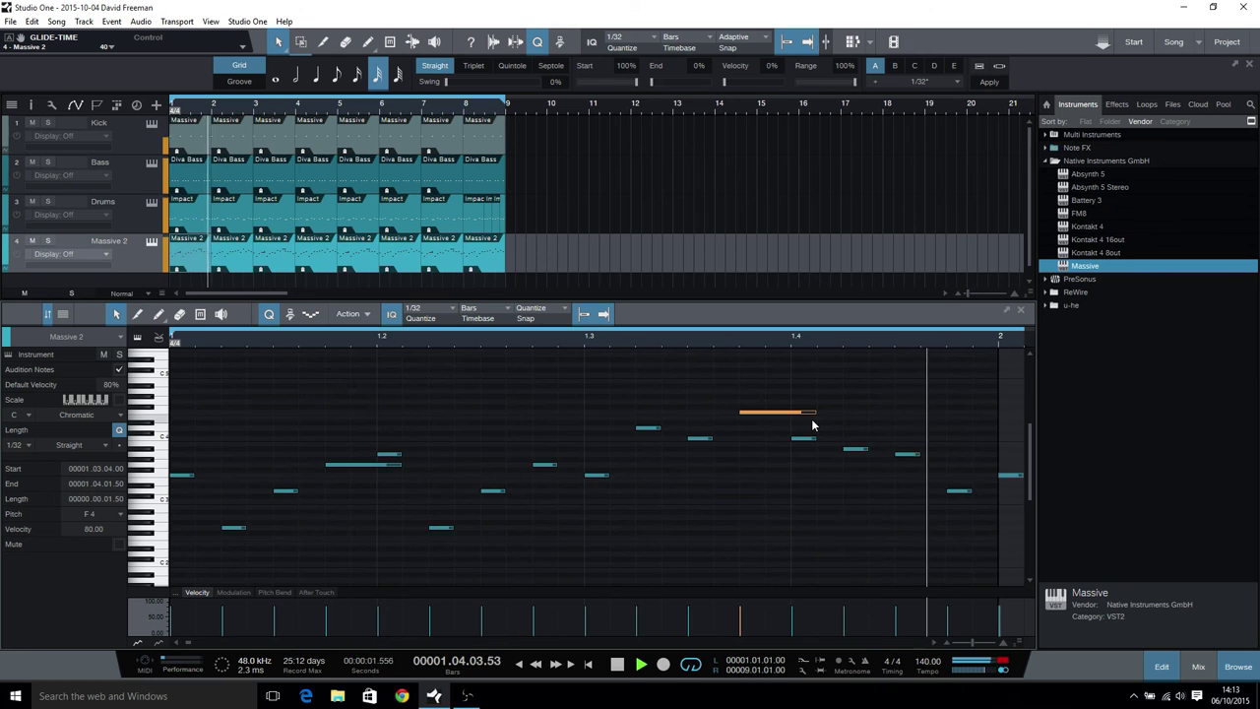
Step: Set the Massive 2 synth's glide time to about 26, audition the riff and close the synth window
click(150, 242)
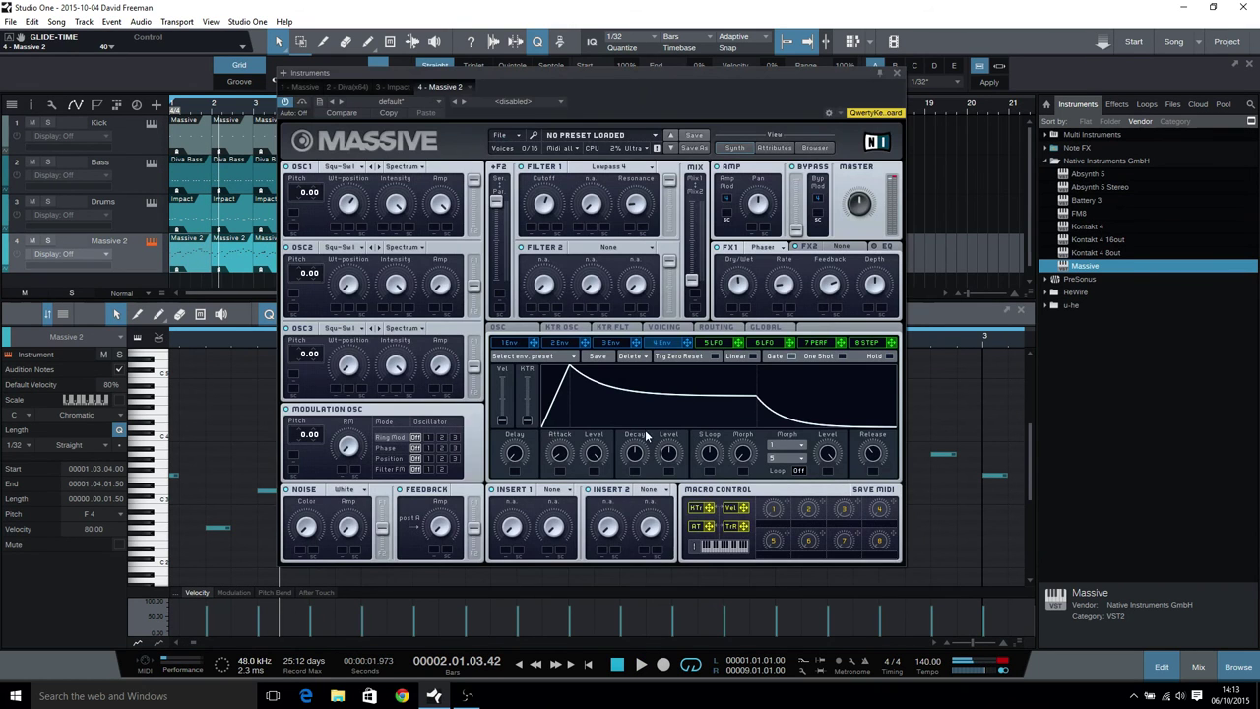
click(498, 328)
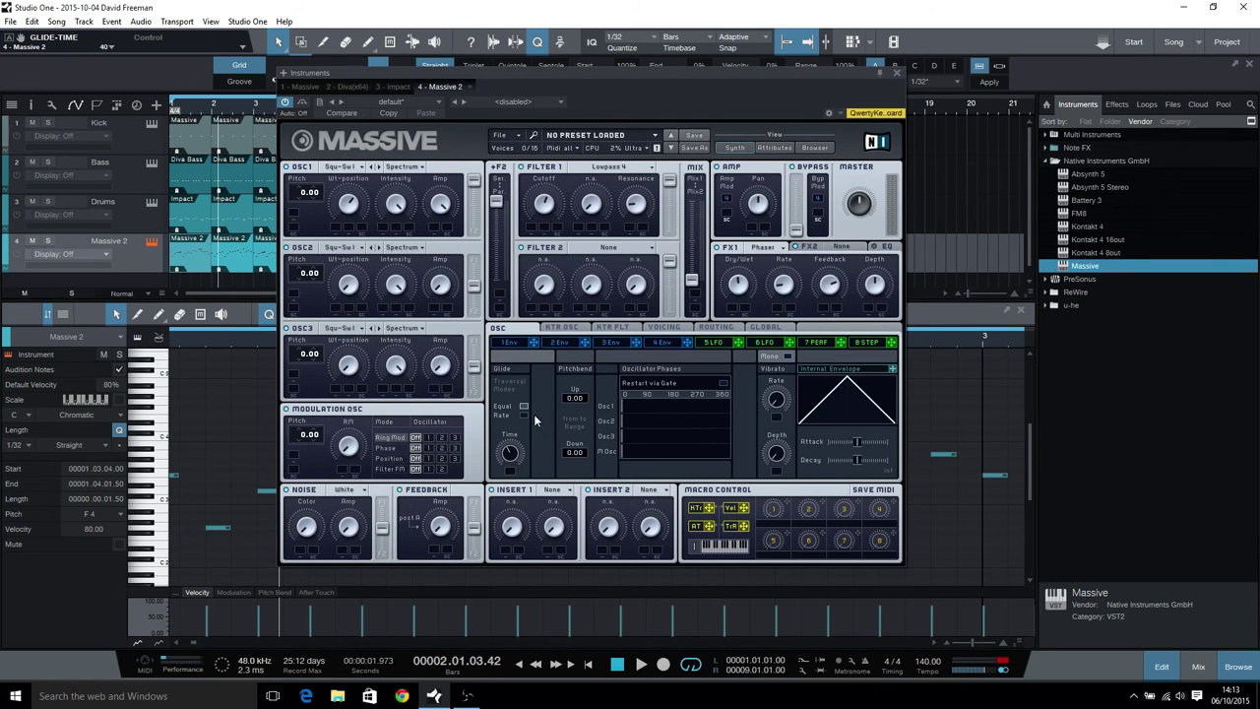
key(space)
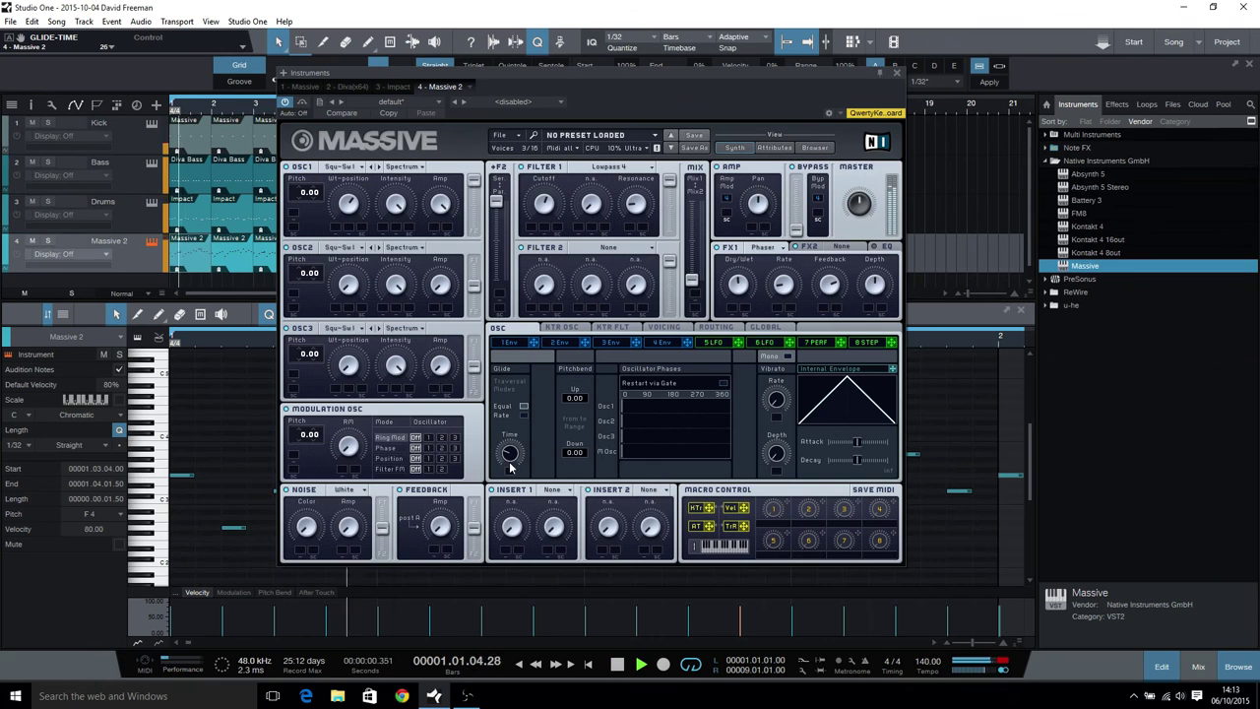
key(space)
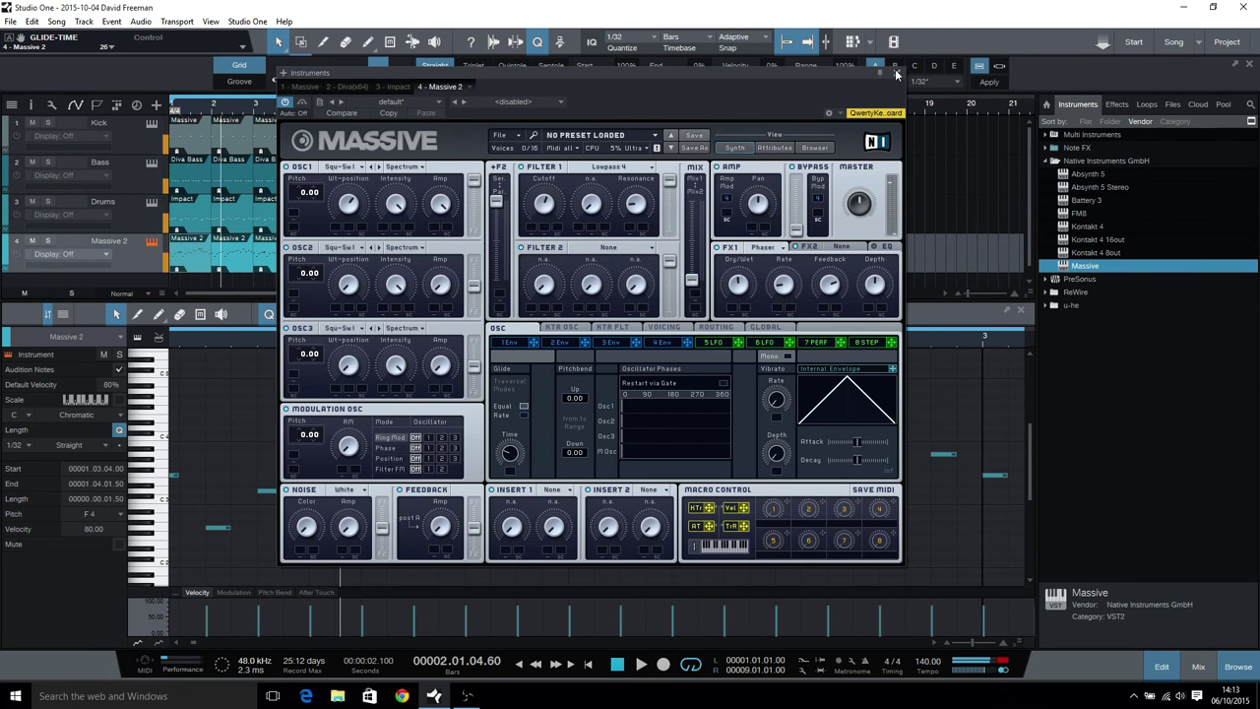
click(896, 73)
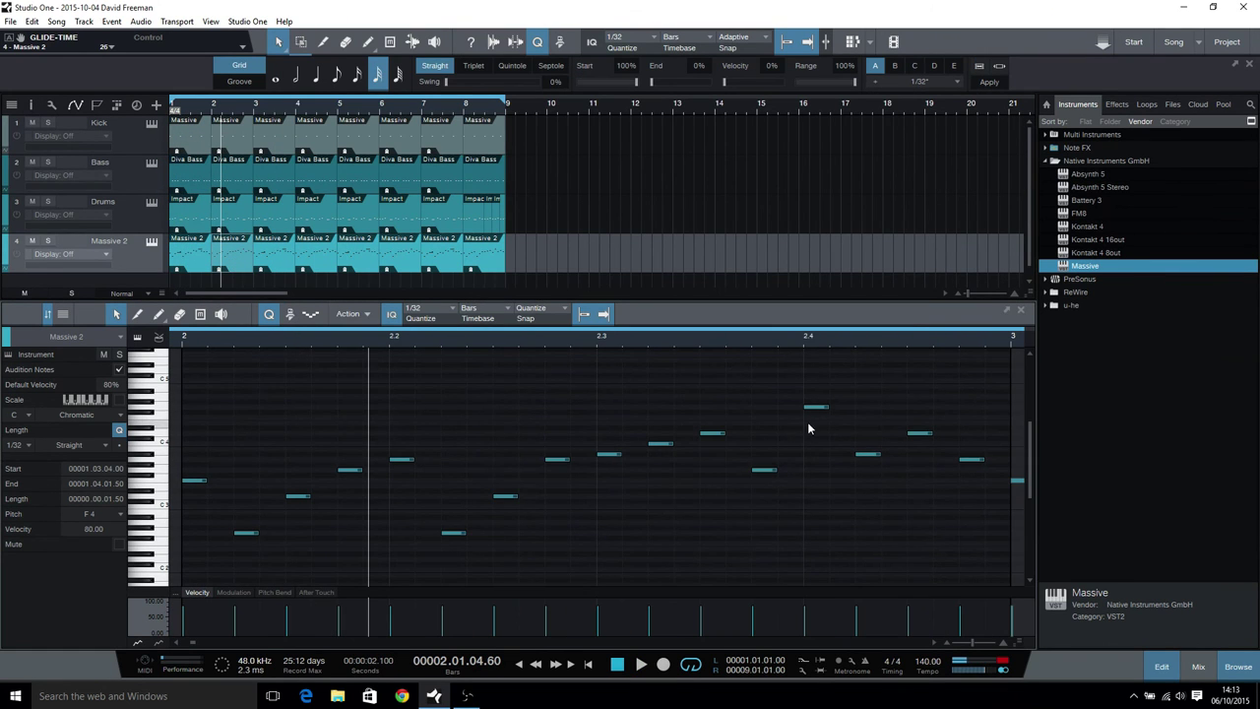
Step: In bar 2, lengthen the G 3 note at 2.3.4, D 4 at 2.4.3 and A 3 at 2.2.1 to 0.0.1.50, then play the riff
drag(753, 470, 829, 470)
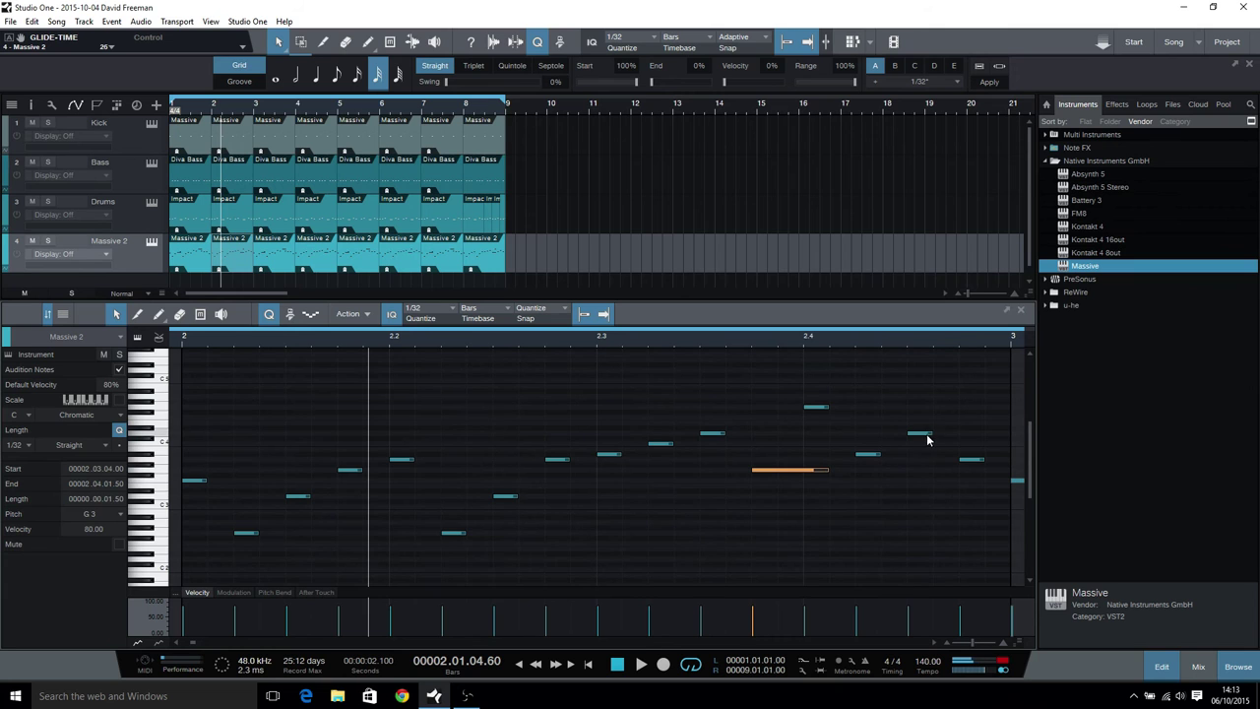
drag(934, 434, 983, 433)
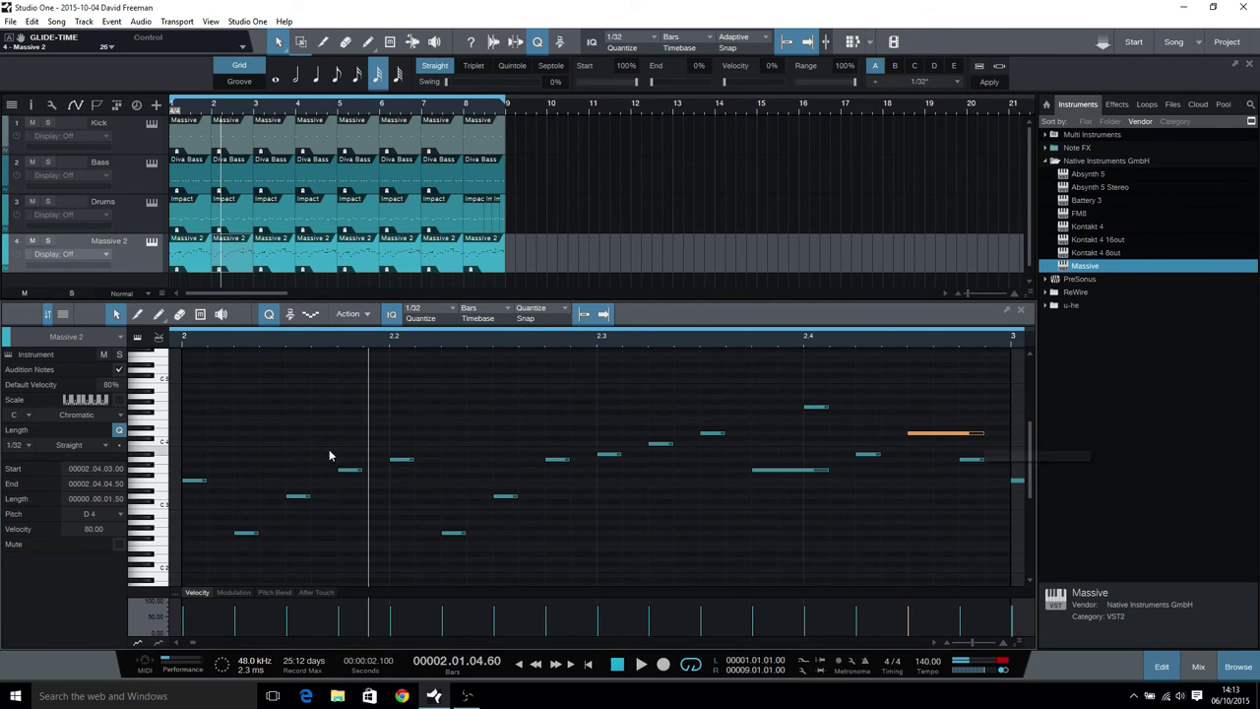
drag(407, 459, 457, 462)
key(space)
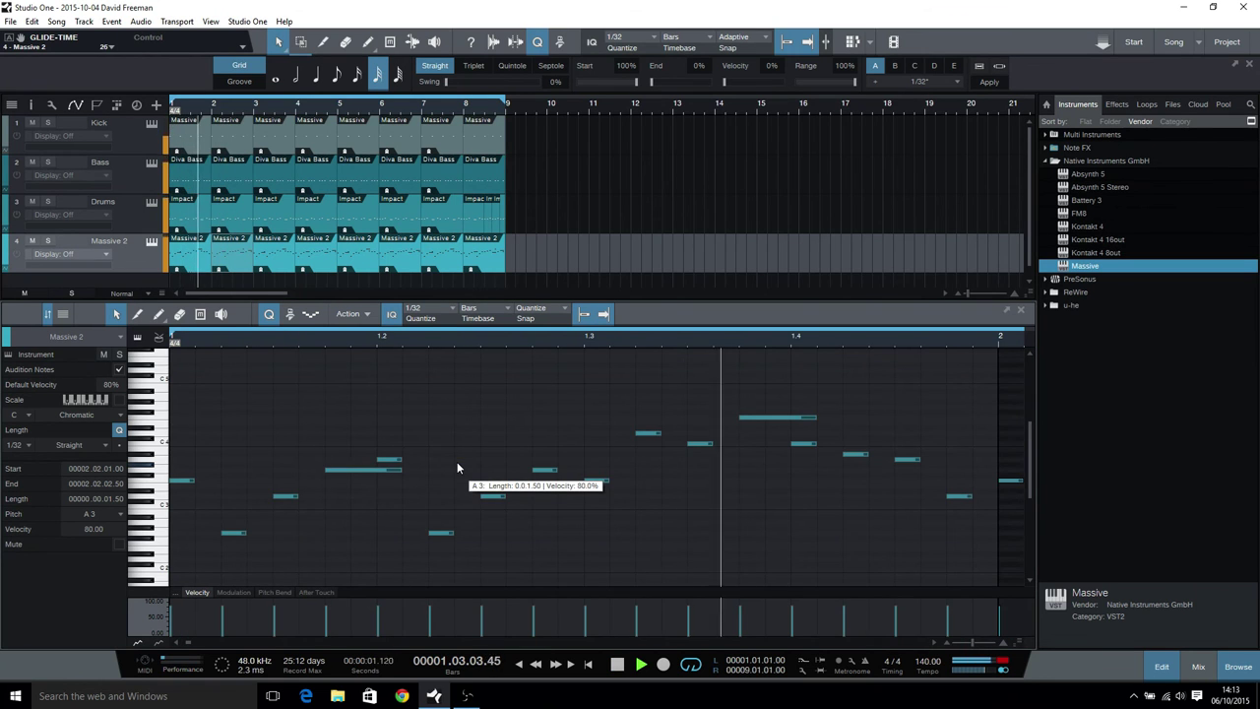
Step: Solo the Massive 2 track, reopen its synth and set envelope 4's decay level to 100
click(47, 240)
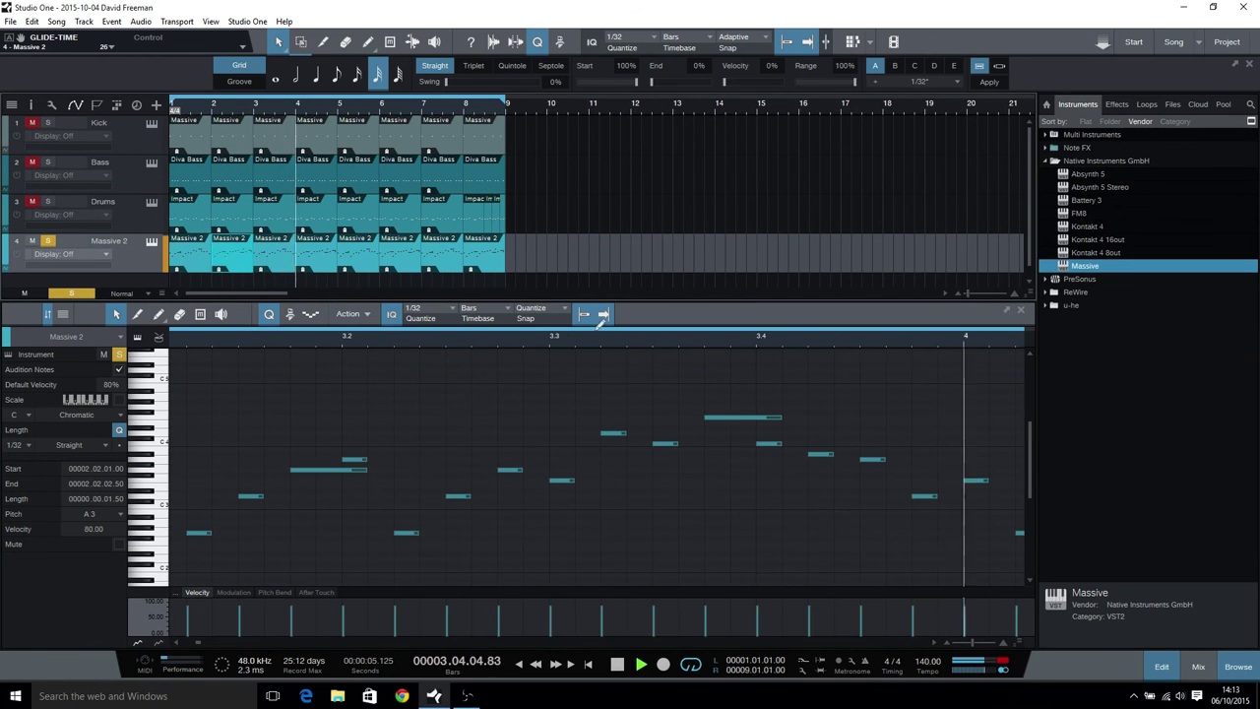
click(150, 241)
click(662, 342)
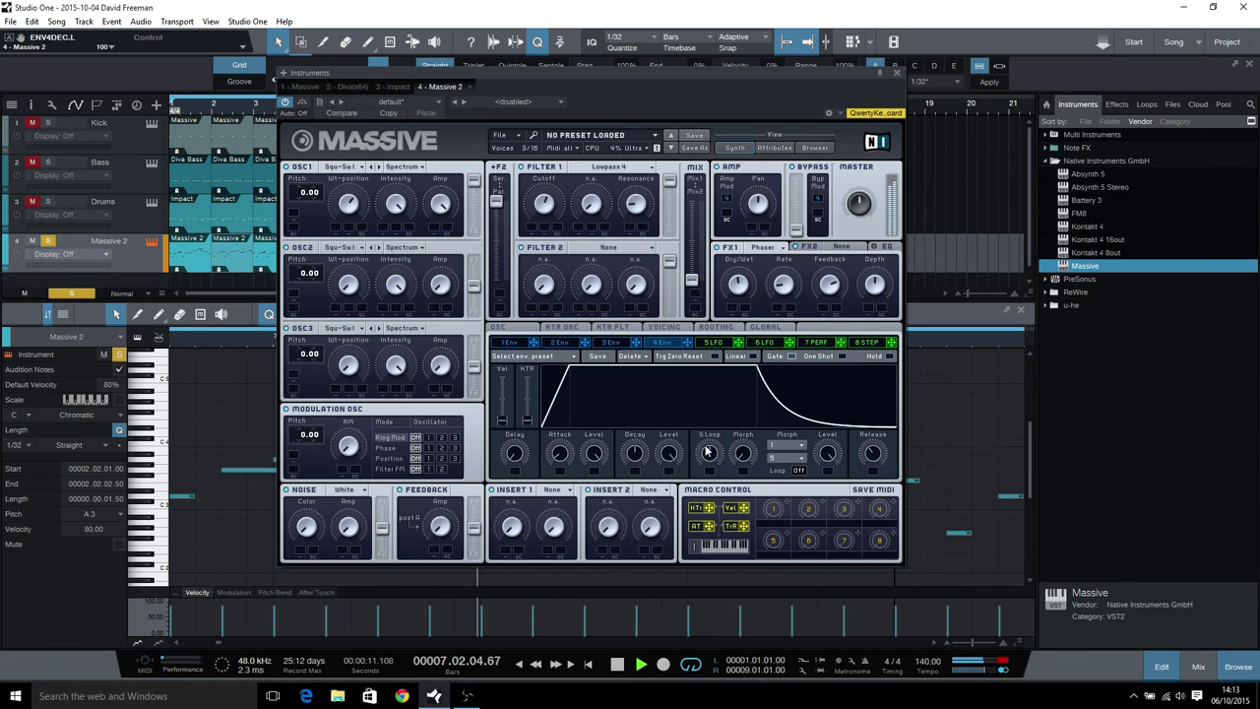
Step: Modulate Filter 1's cutoff with envelope 3, setting the envelope's decay level to 0 and the cutoff to about 39
click(611, 342)
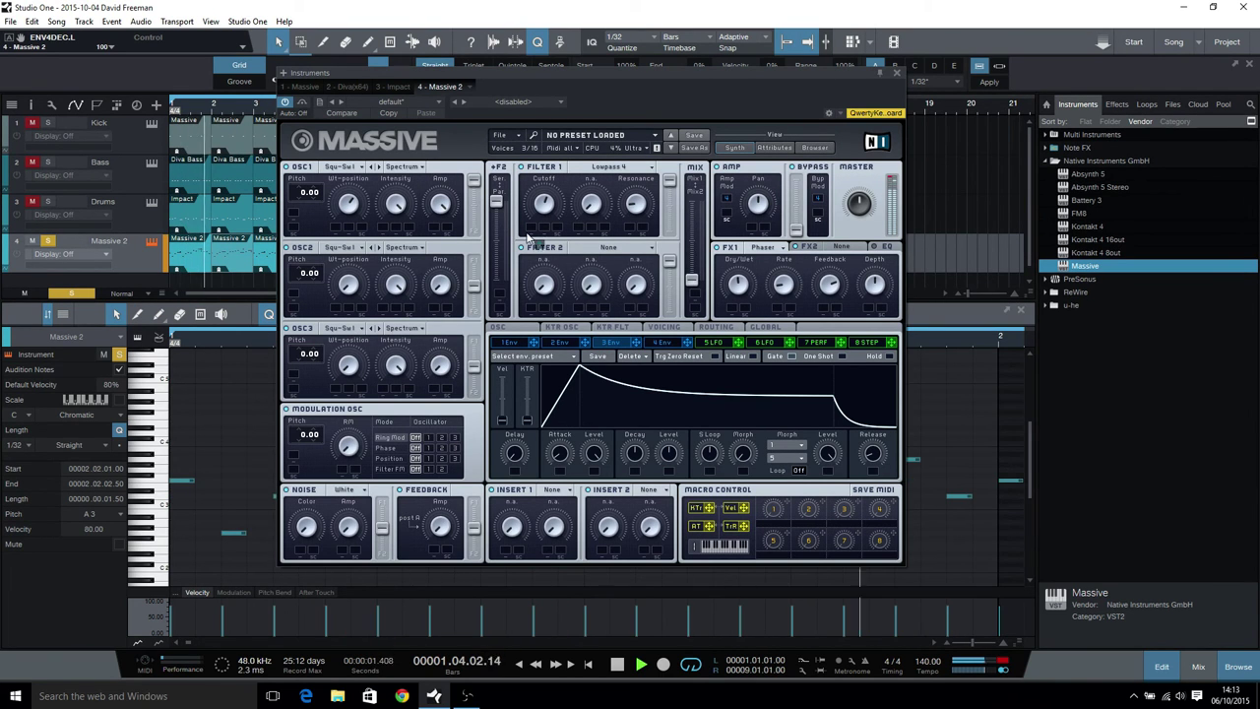
drag(531, 228, 532, 229)
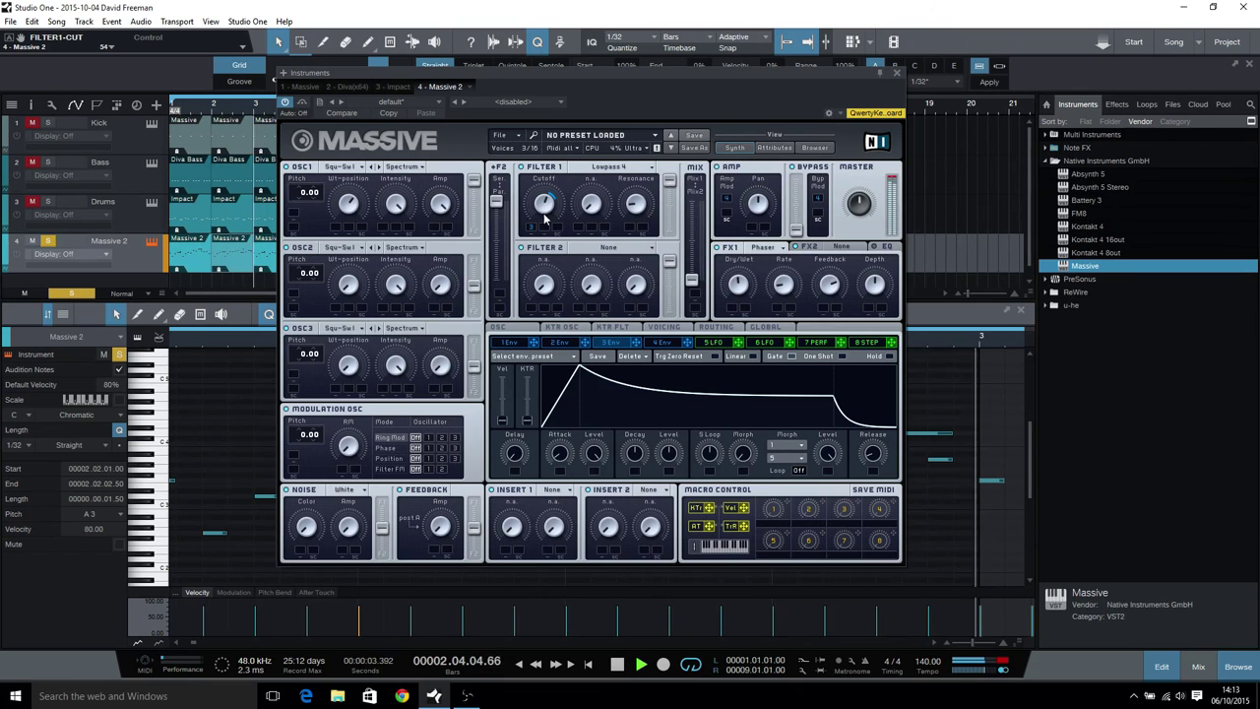
drag(872, 452, 862, 379)
drag(635, 449, 636, 455)
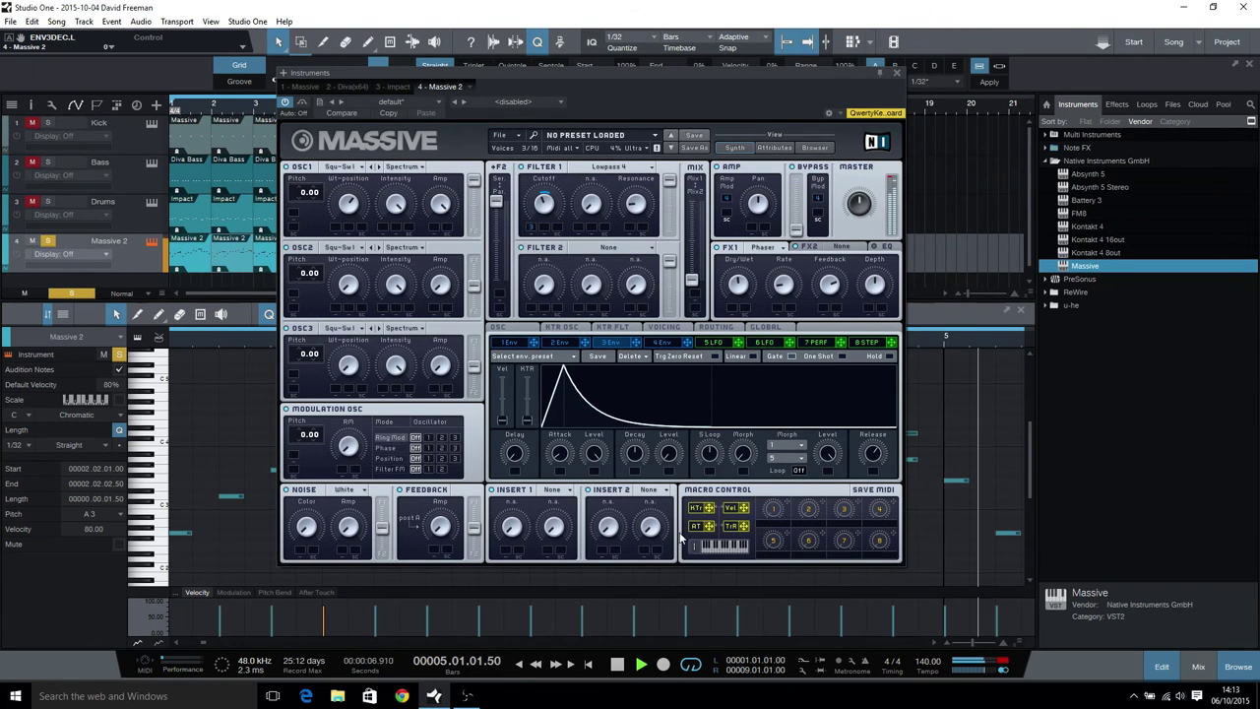
click(548, 217)
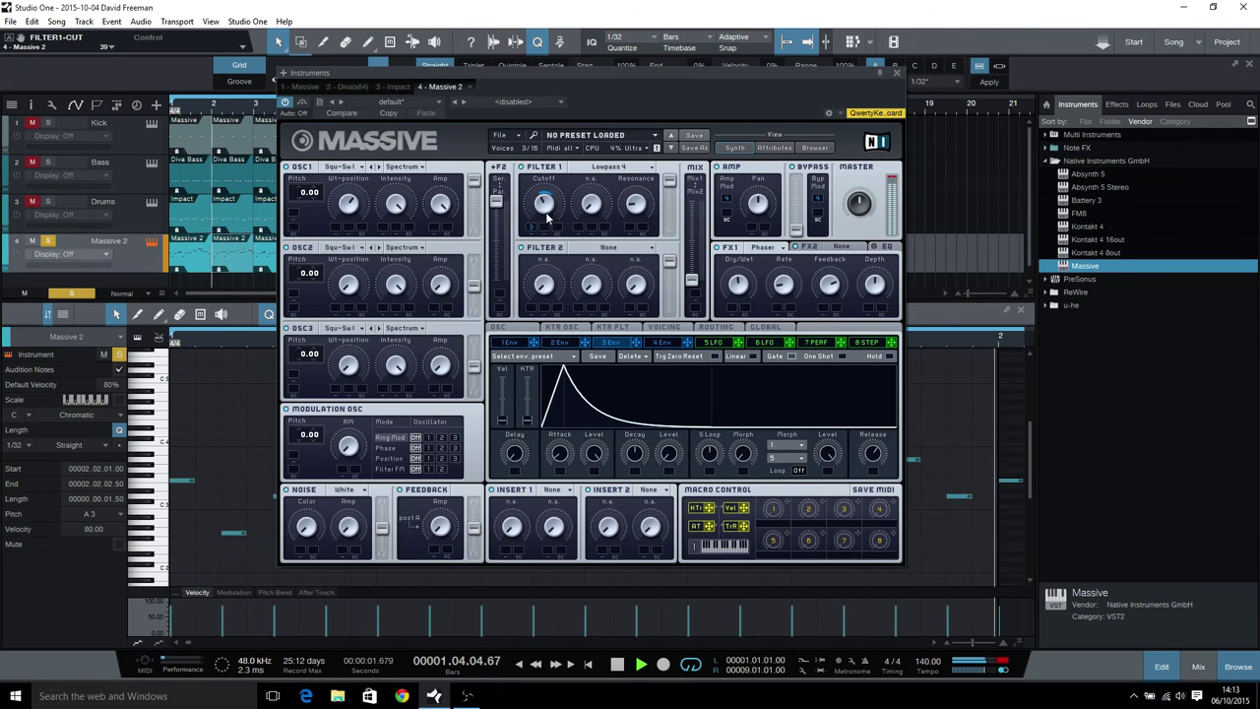
Step: Set Filter 1's cutoff to about 50, switch Filter 2 to Double Notch and adjust its cutoff
drag(549, 218, 552, 203)
click(607, 247)
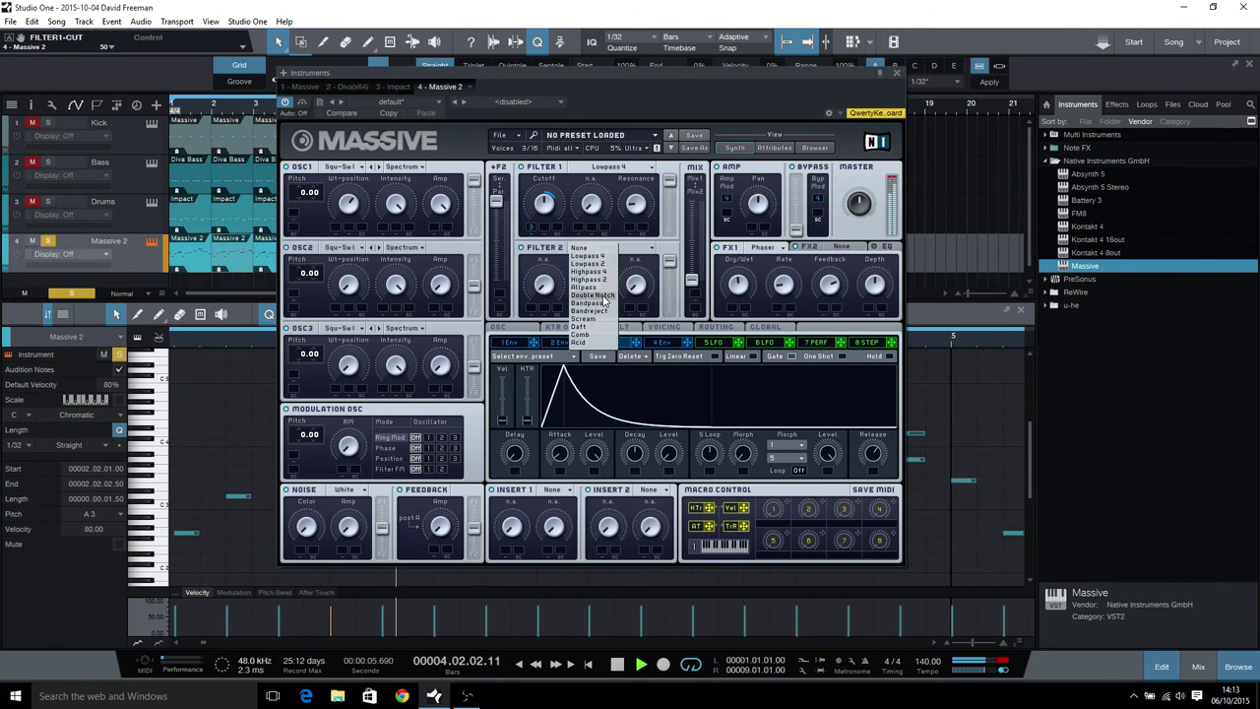
click(595, 296)
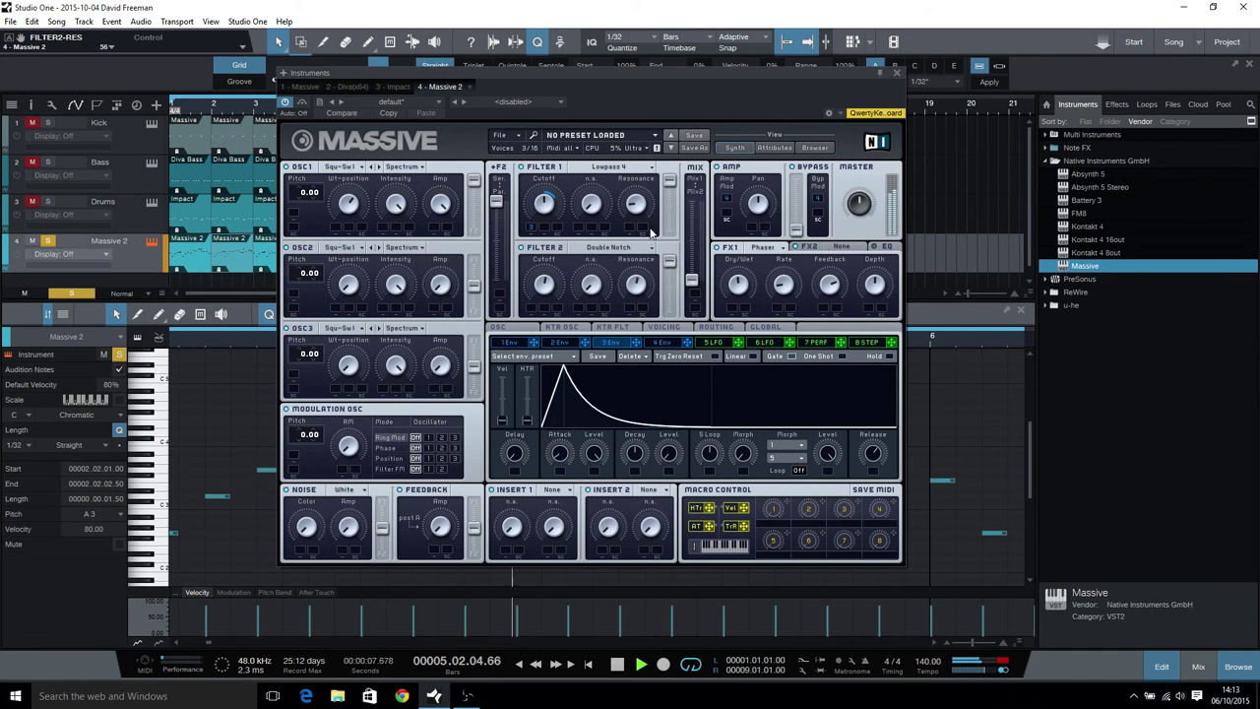
drag(550, 288, 540, 315)
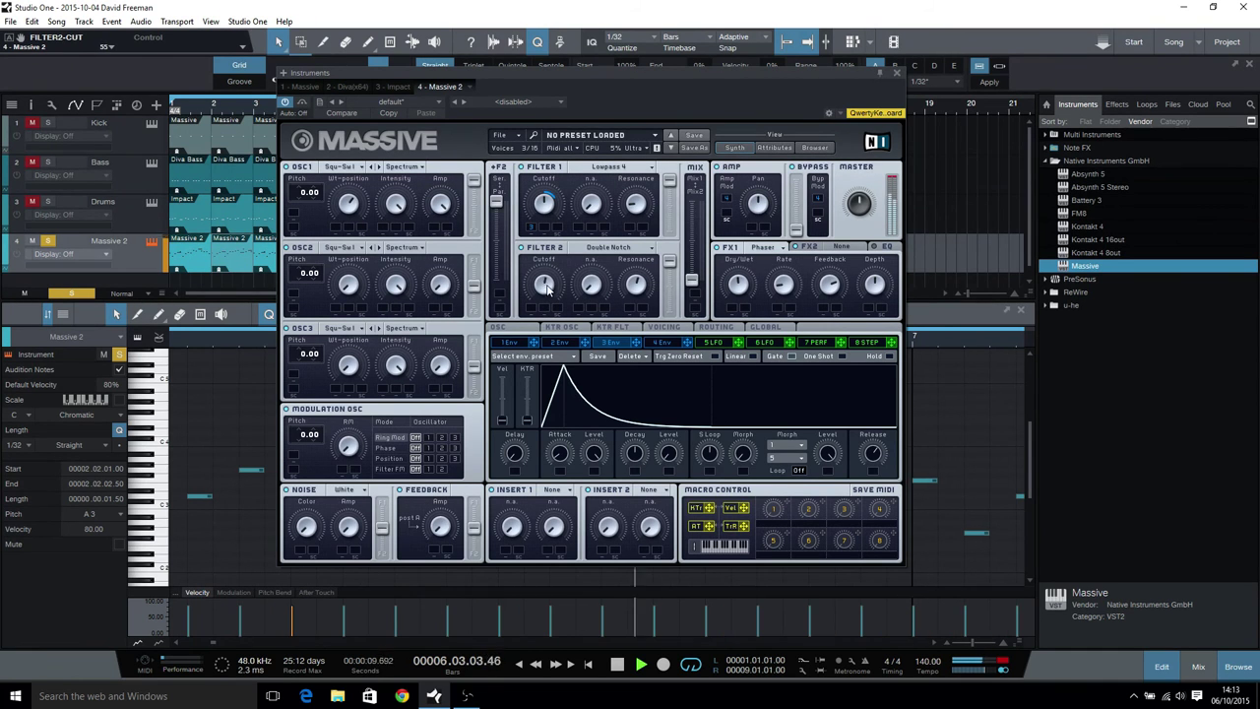
drag(549, 268, 548, 297)
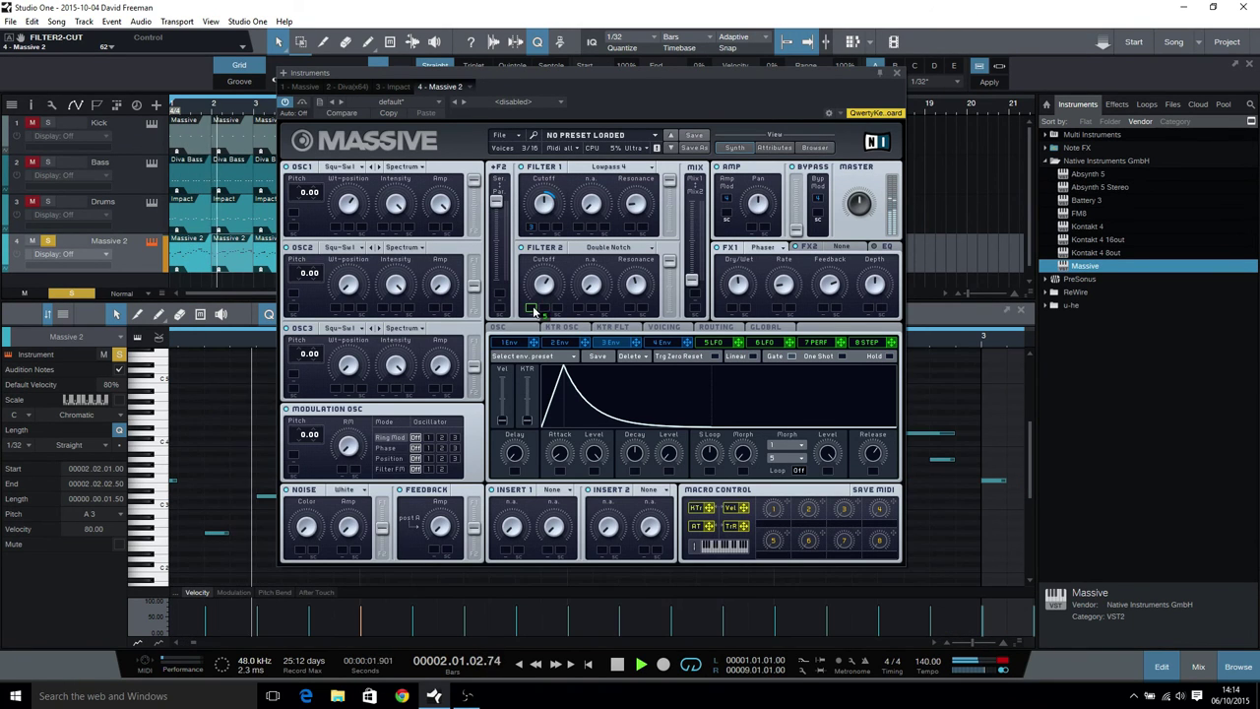
Step: Modulate Filter 2's cutoff with LFO 5, set the cutoff to about 57 and the LFO's rate to about 35
drag(536, 311, 536, 295)
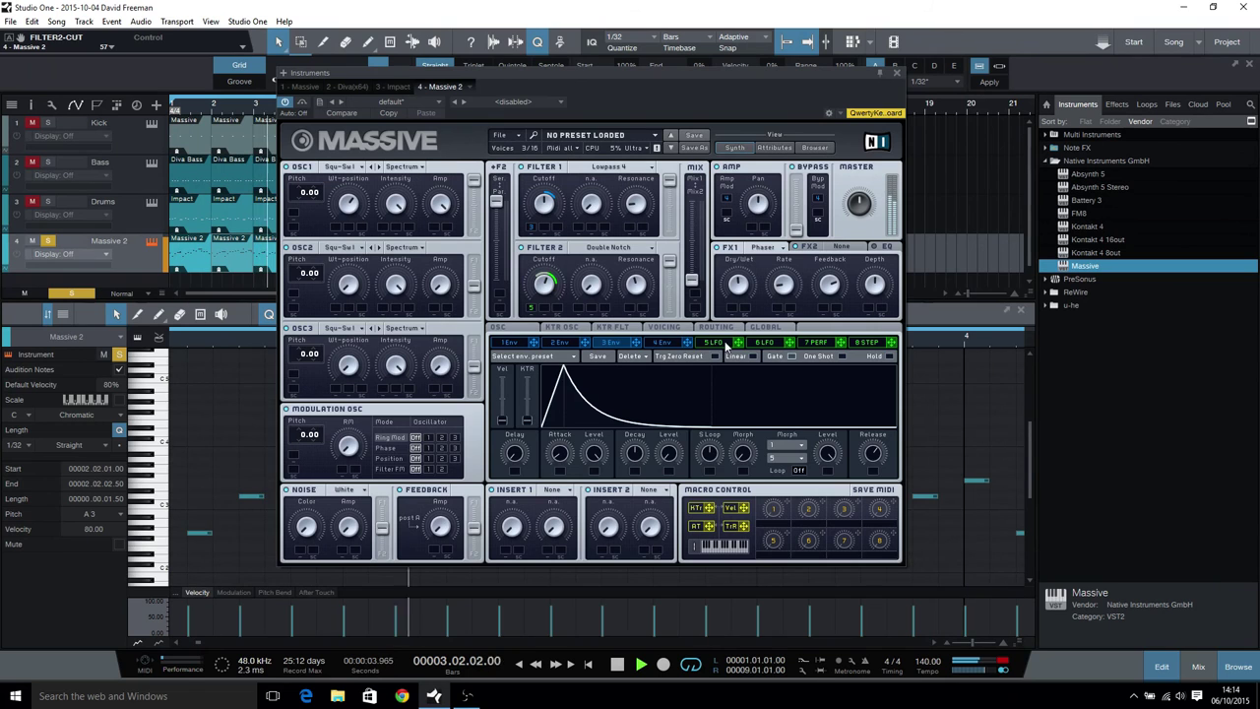
click(713, 343)
click(512, 415)
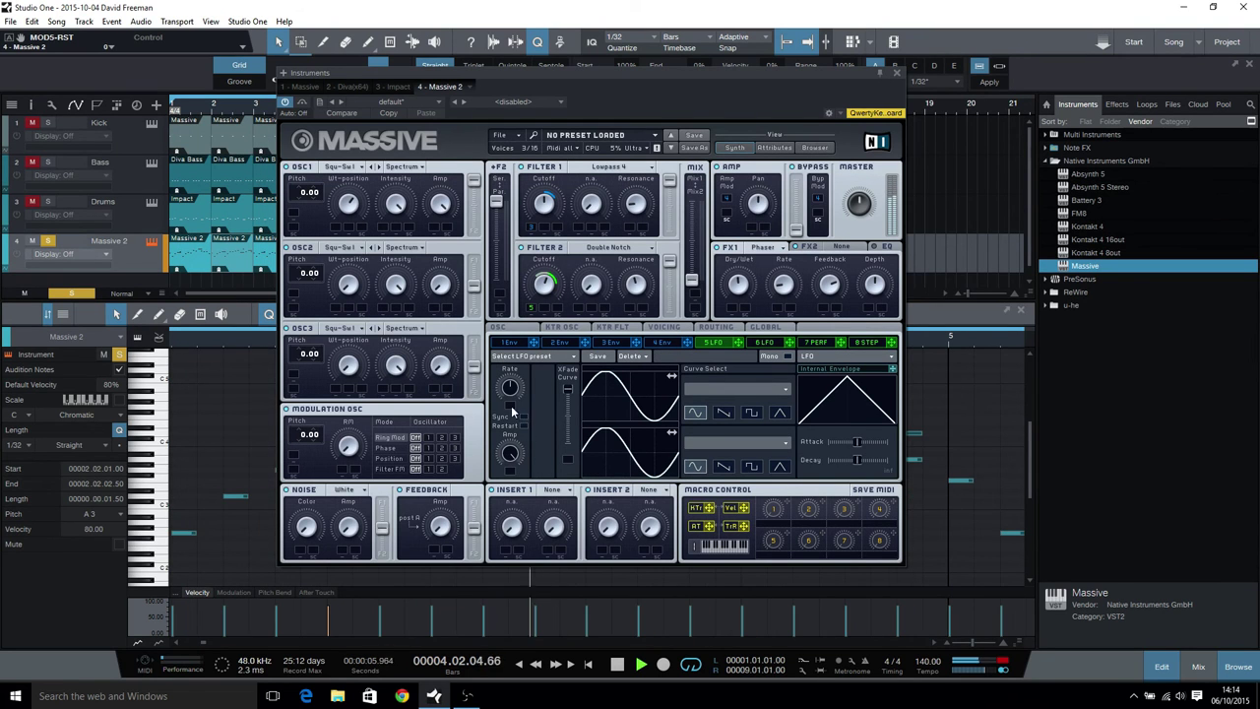
click(511, 394)
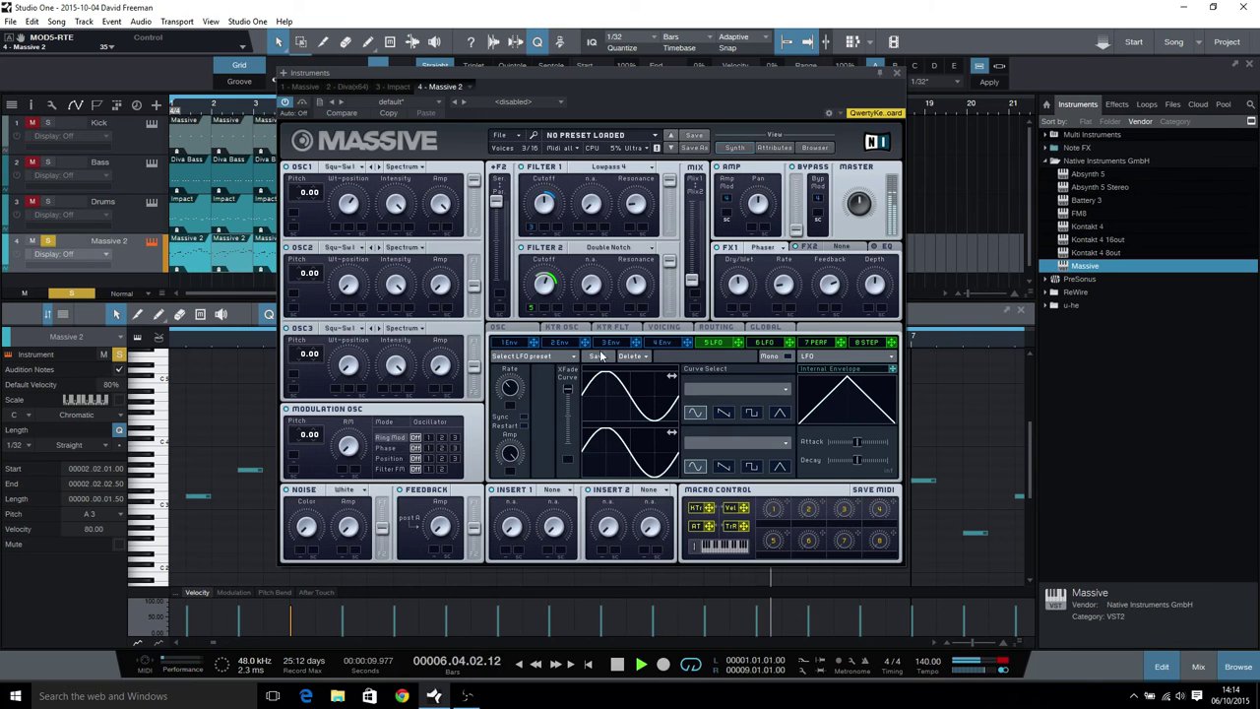
Step: Open LFO 6 and set its rate to about 33
click(778, 341)
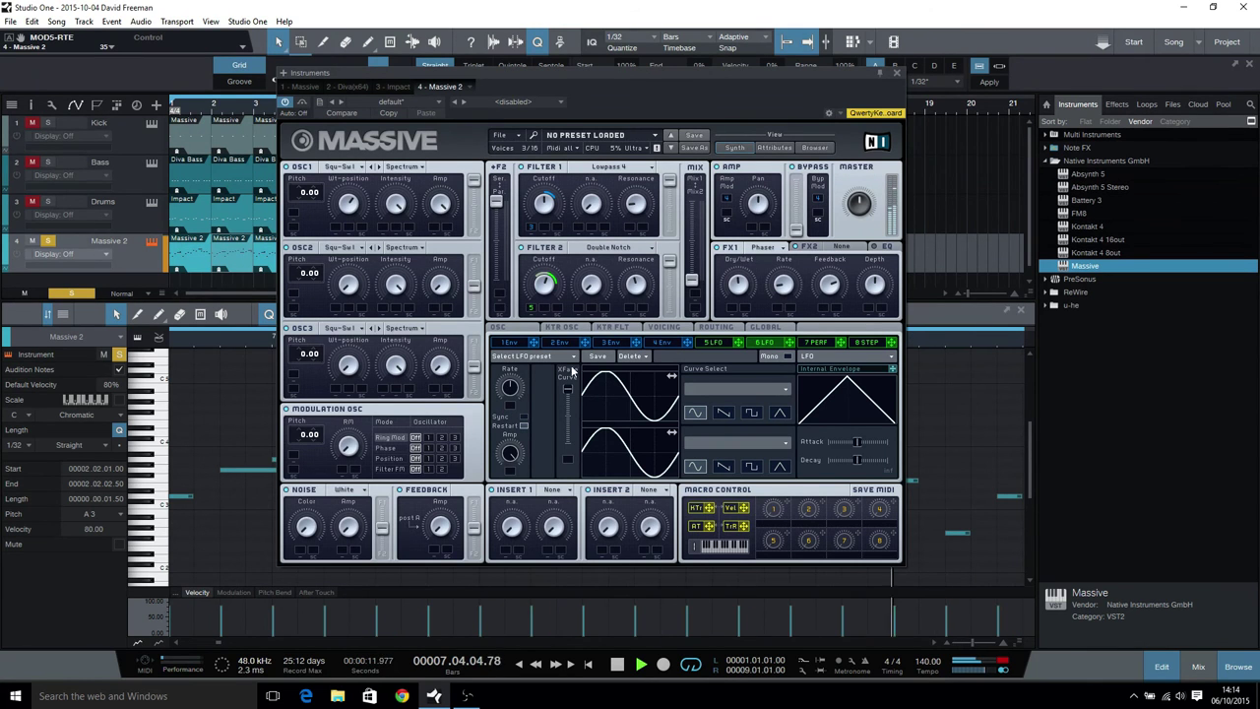
click(725, 345)
click(774, 345)
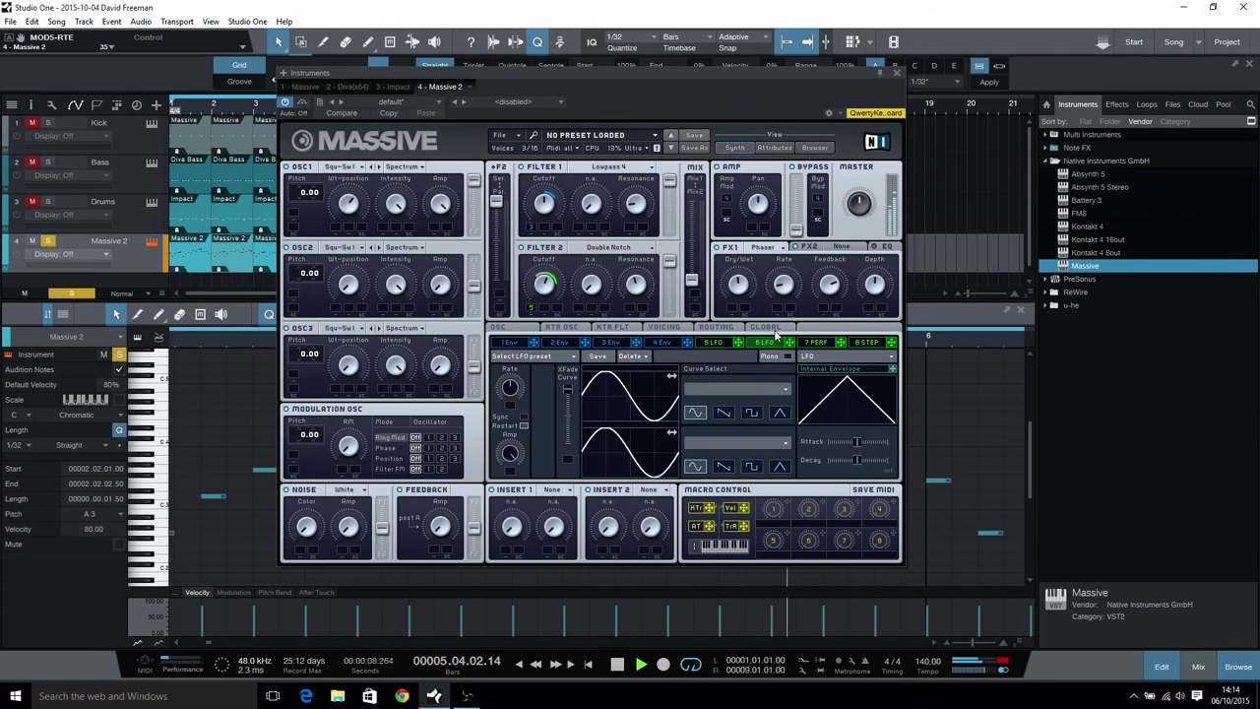
click(748, 346)
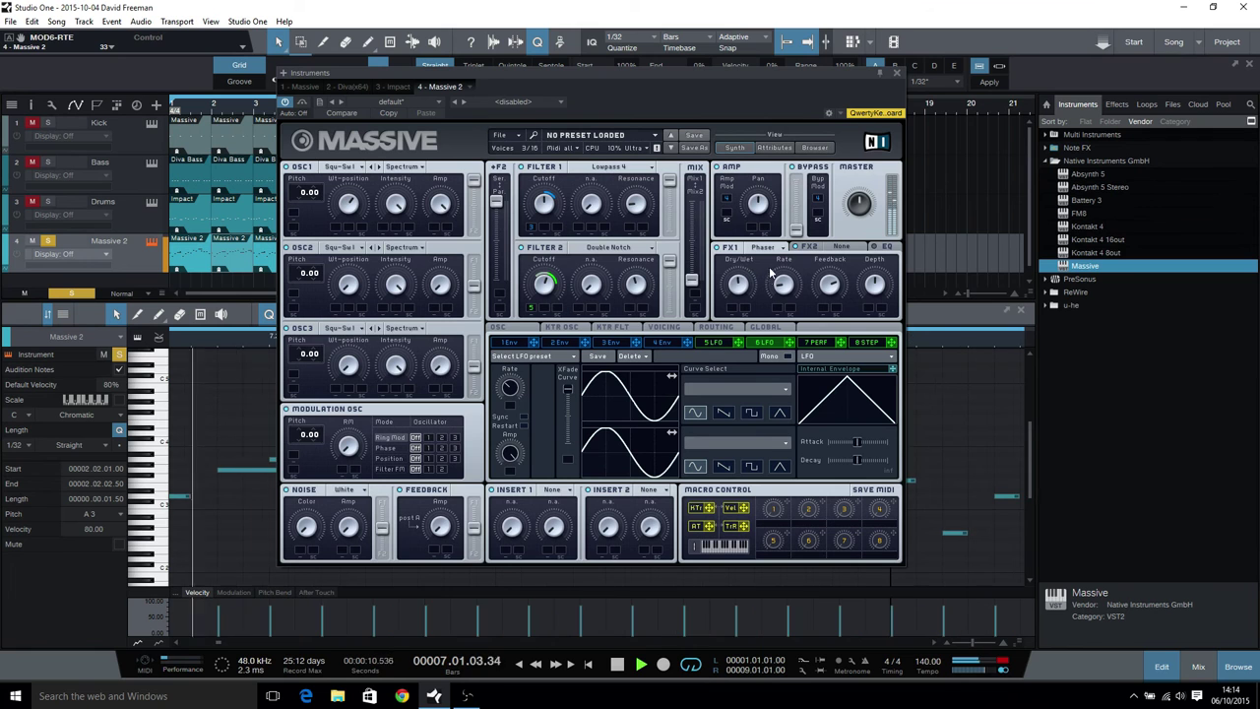
Step: In the mixer, send the Massive 2 channel to FX 1 at a level of about -0.8, and unsolo the track
click(896, 73)
key(F3)
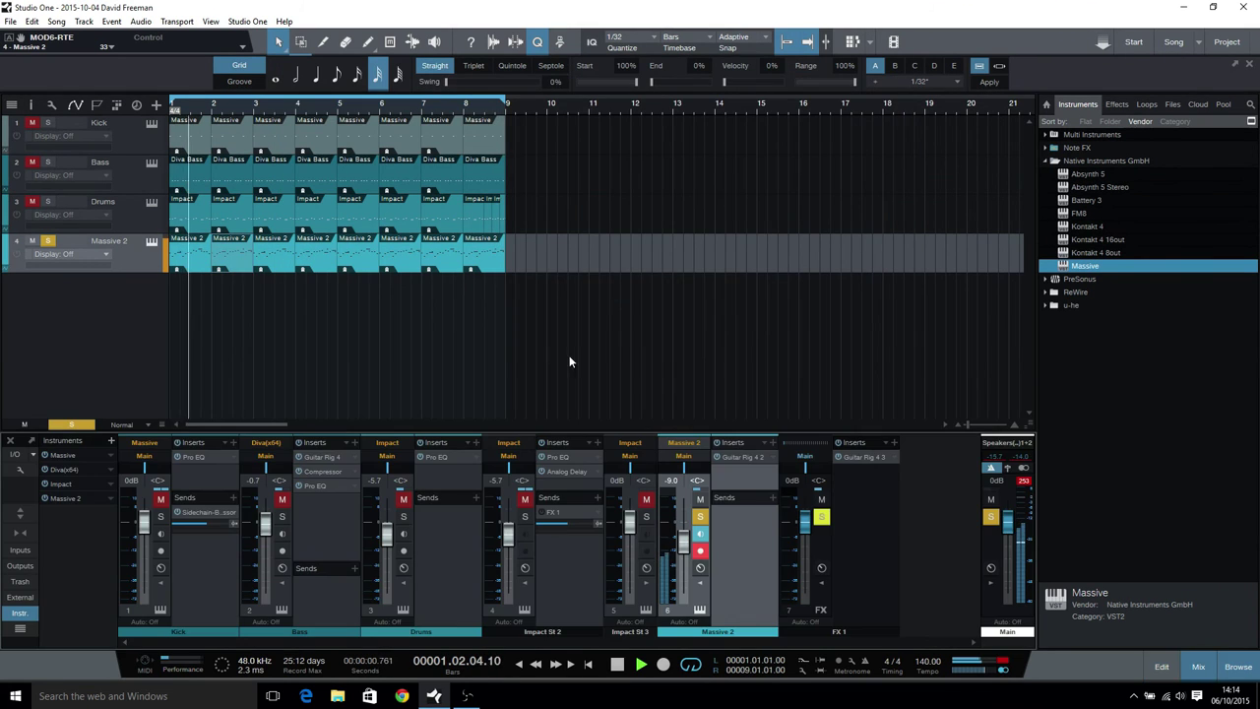
click(772, 497)
click(772, 497)
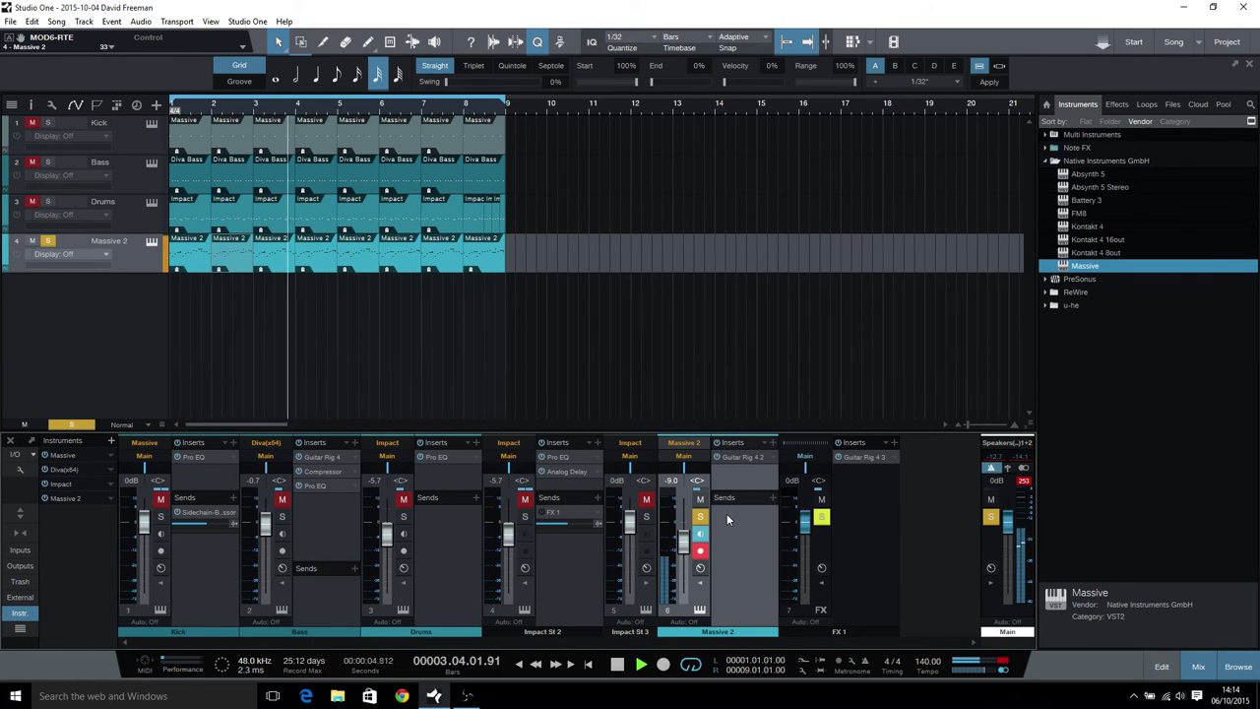
click(772, 497)
click(798, 524)
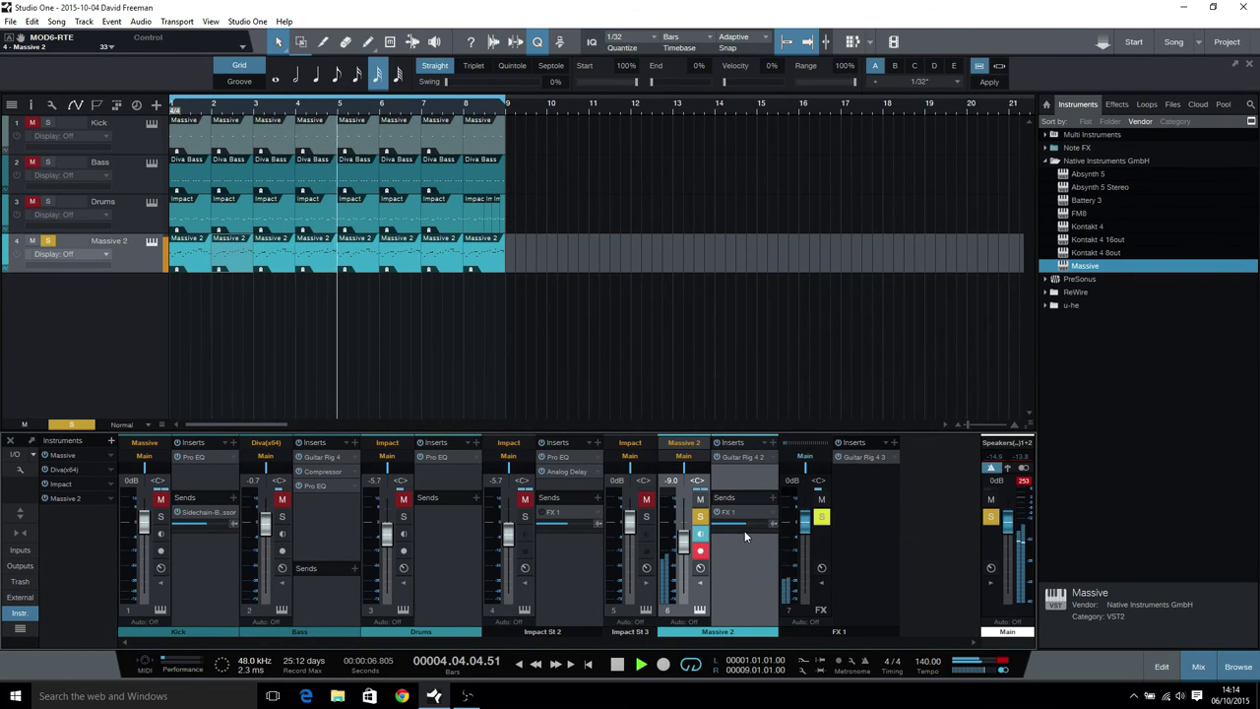
scroll(744, 529, down, 1)
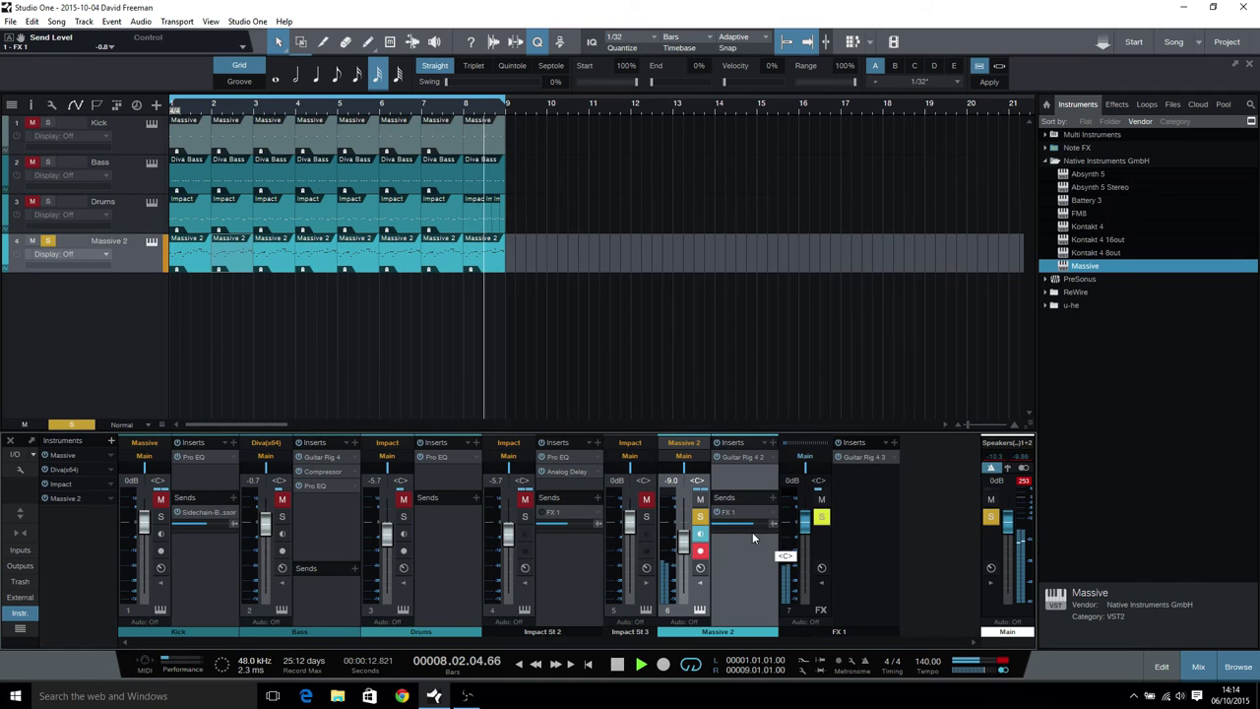
click(700, 517)
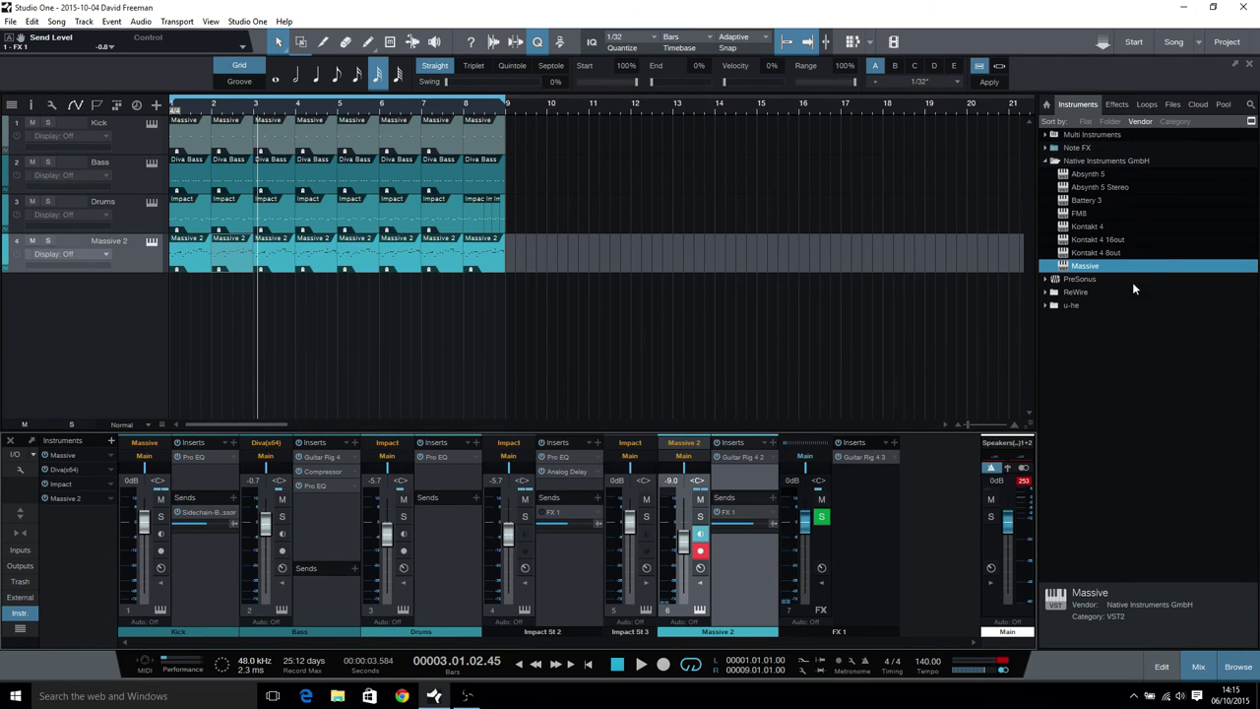
Step: Add another Massive instrument on a new track below Massive 2 and close its synth window
click(1047, 307)
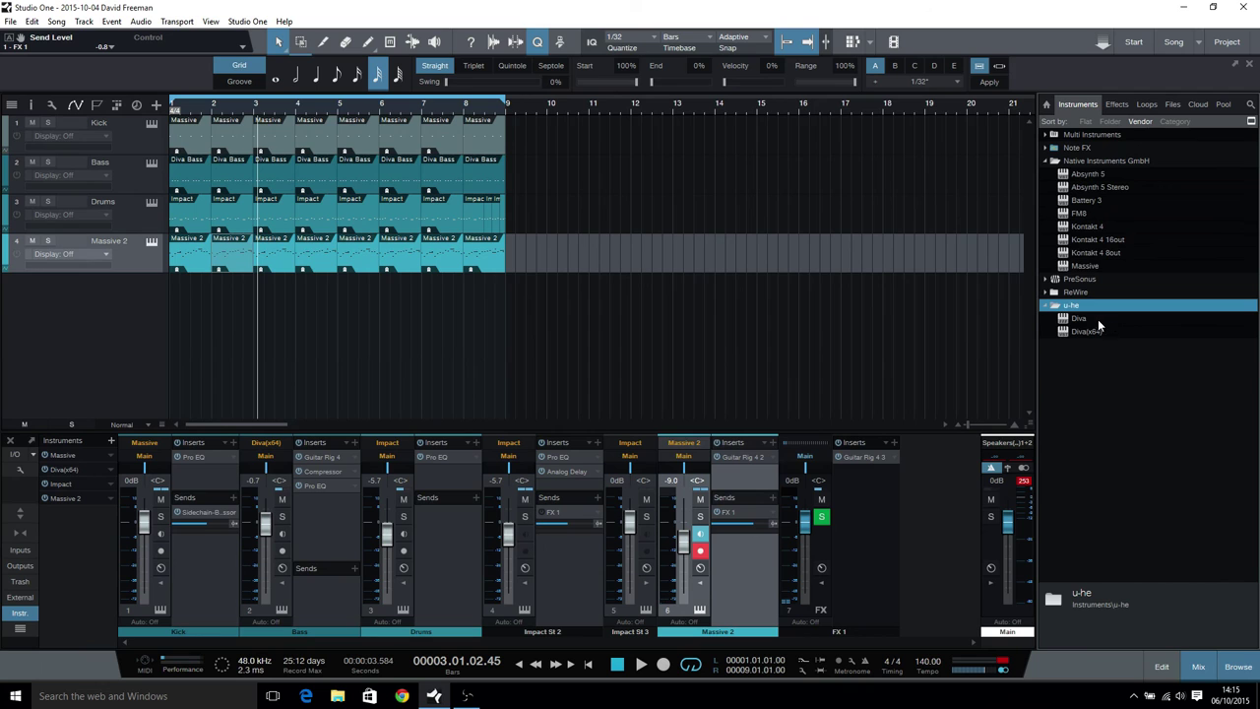
click(1049, 162)
click(1050, 161)
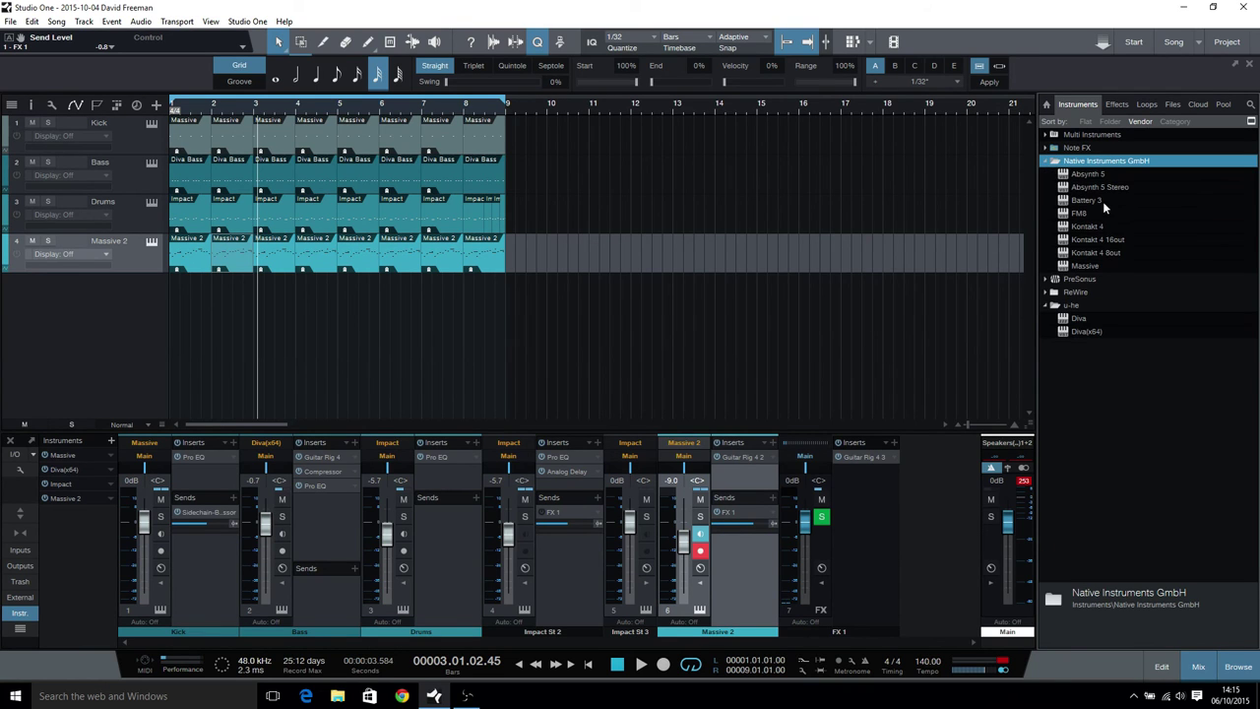
drag(1099, 266, 336, 333)
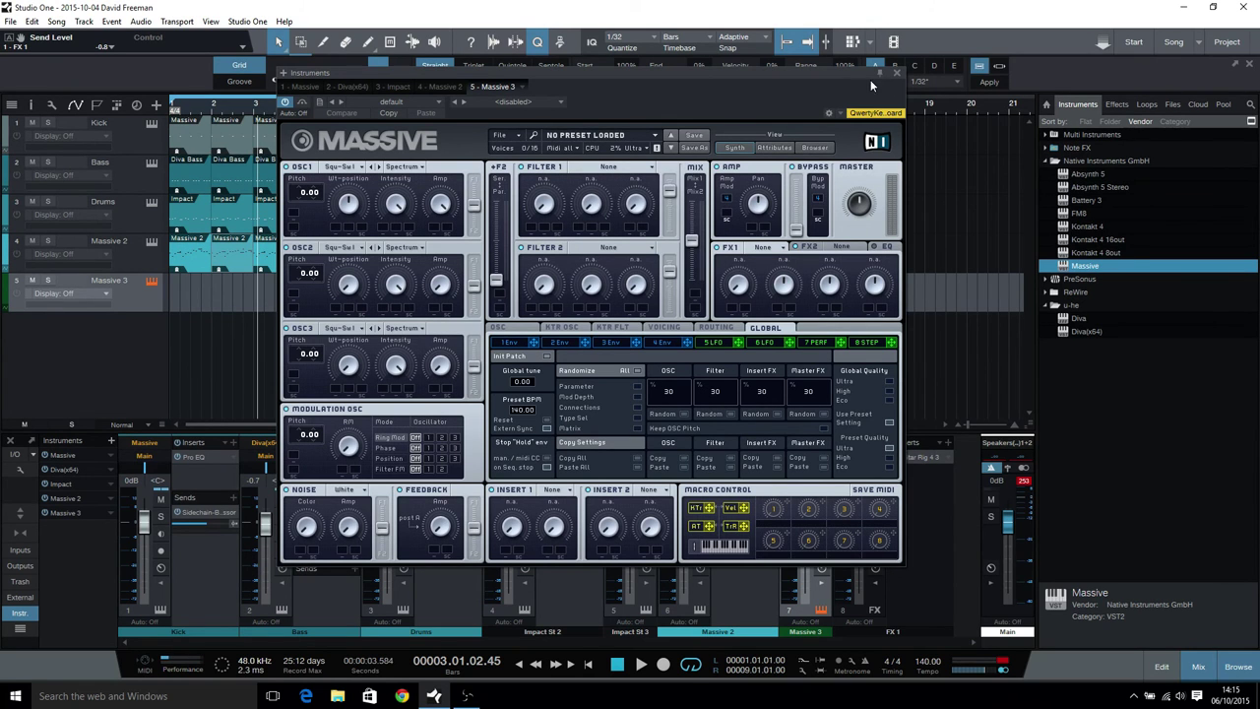
mouse_move(799, 75)
mouse_down()
mouse_move(786, 143)
mouse_move(814, 85)
mouse_up()
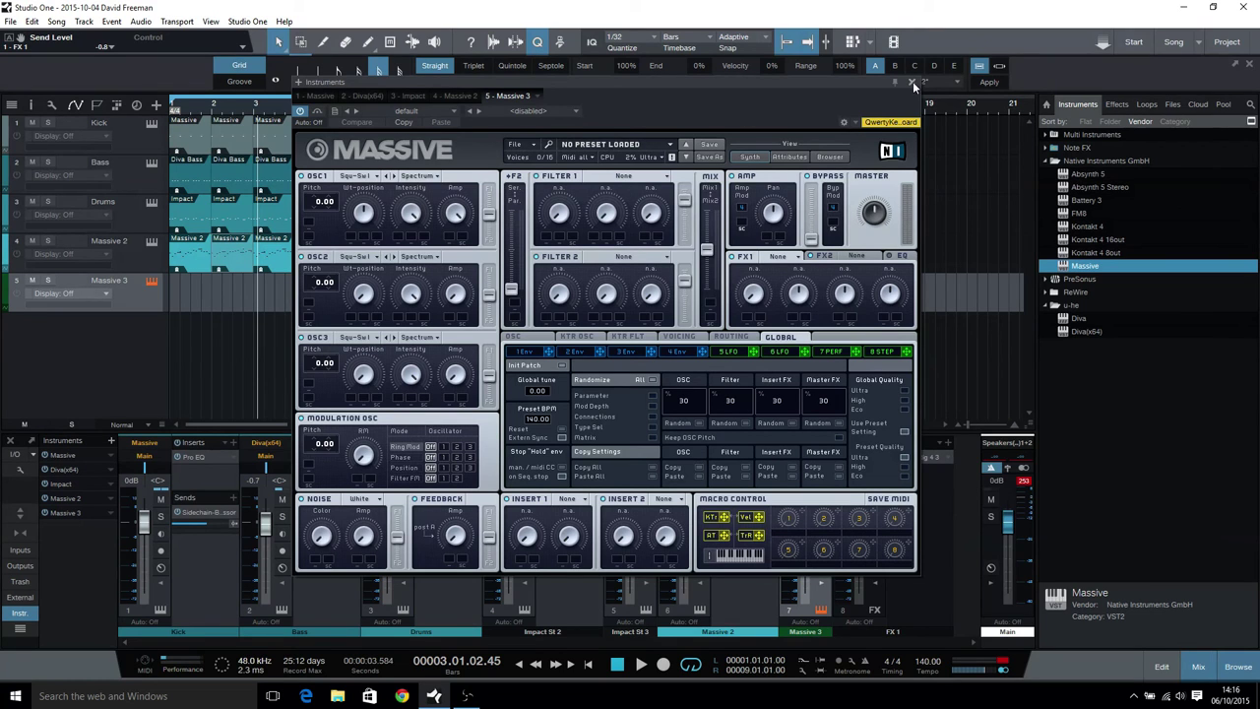
click(1081, 321)
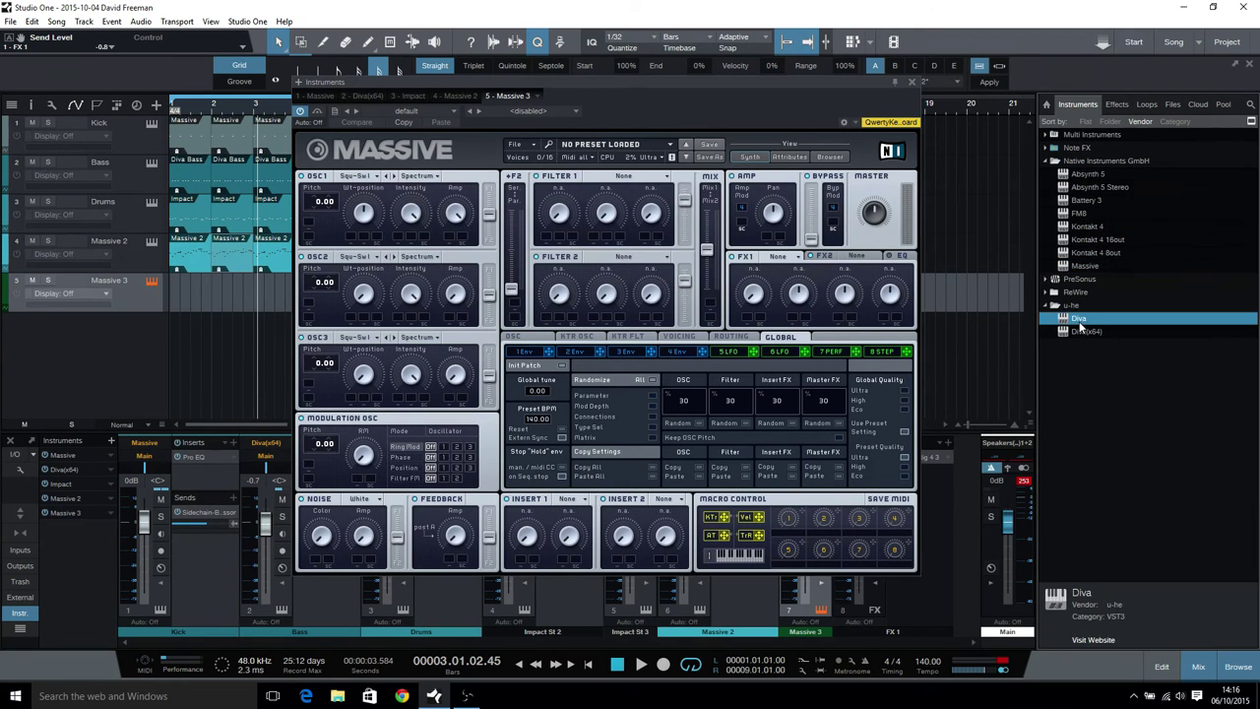
click(1085, 267)
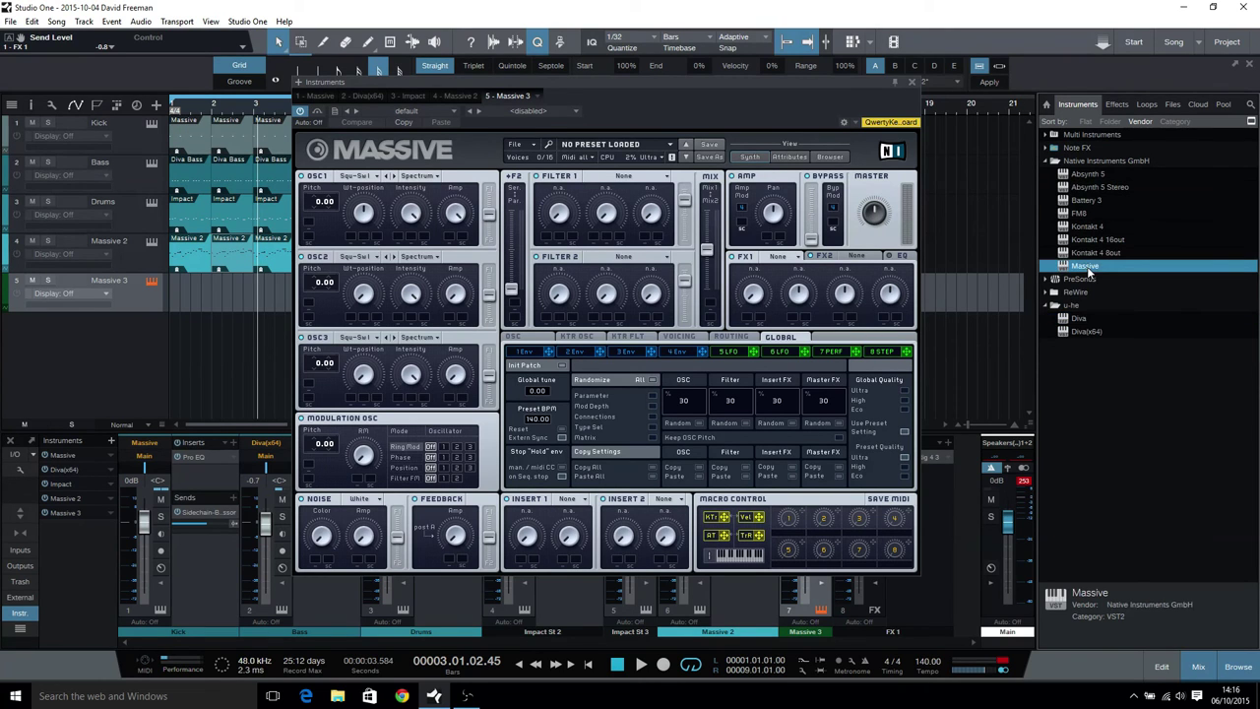
click(911, 80)
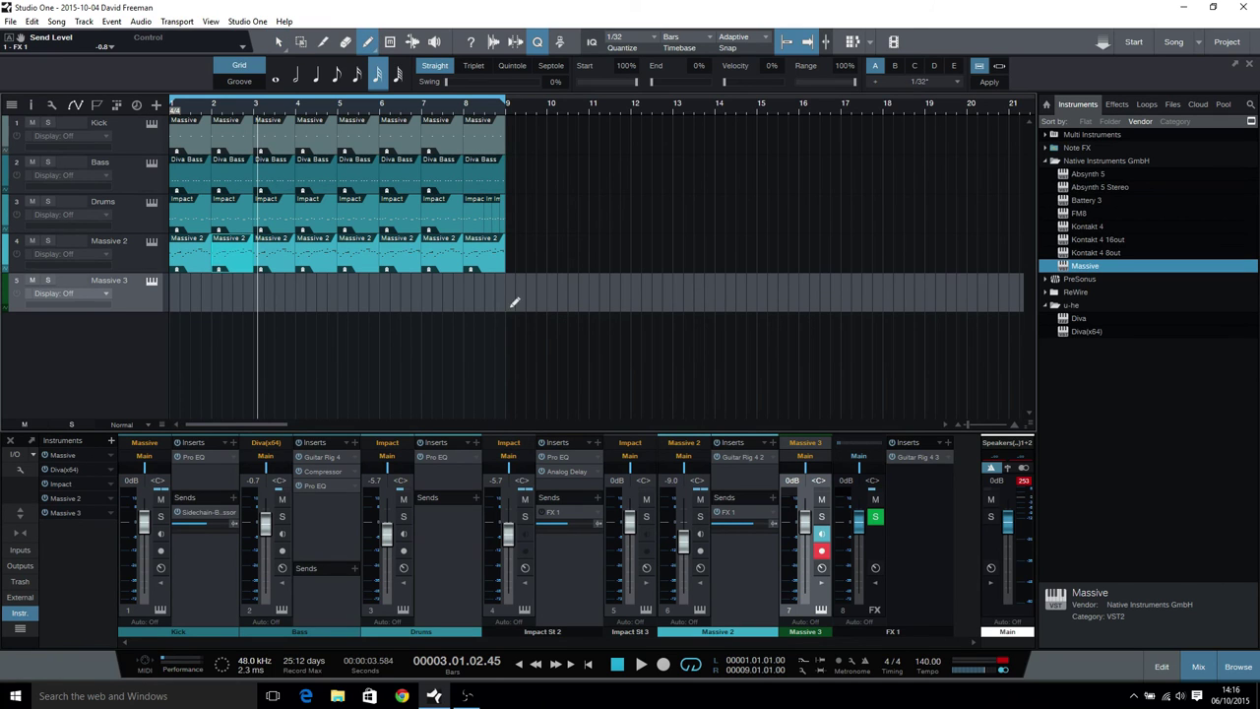
Step: Draw a one-bar event in bar 8 of the Massive 3 track and open it in the note editor
drag(470, 289, 504, 285)
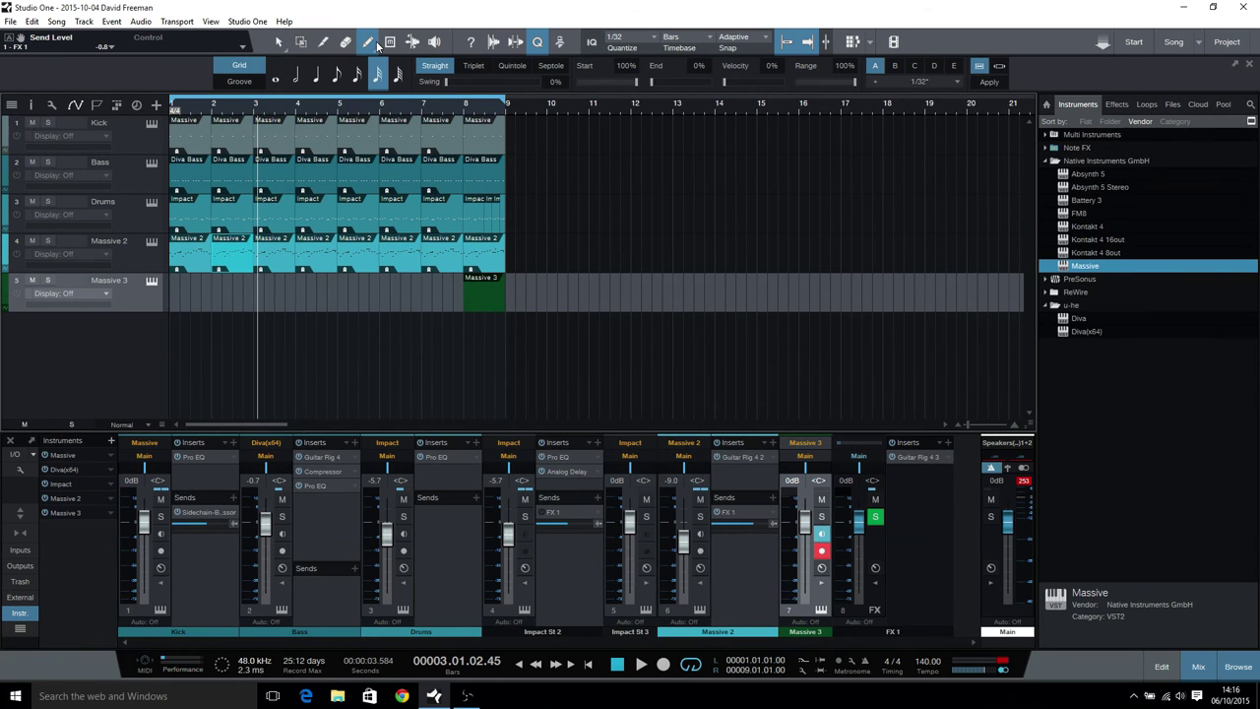
click(279, 45)
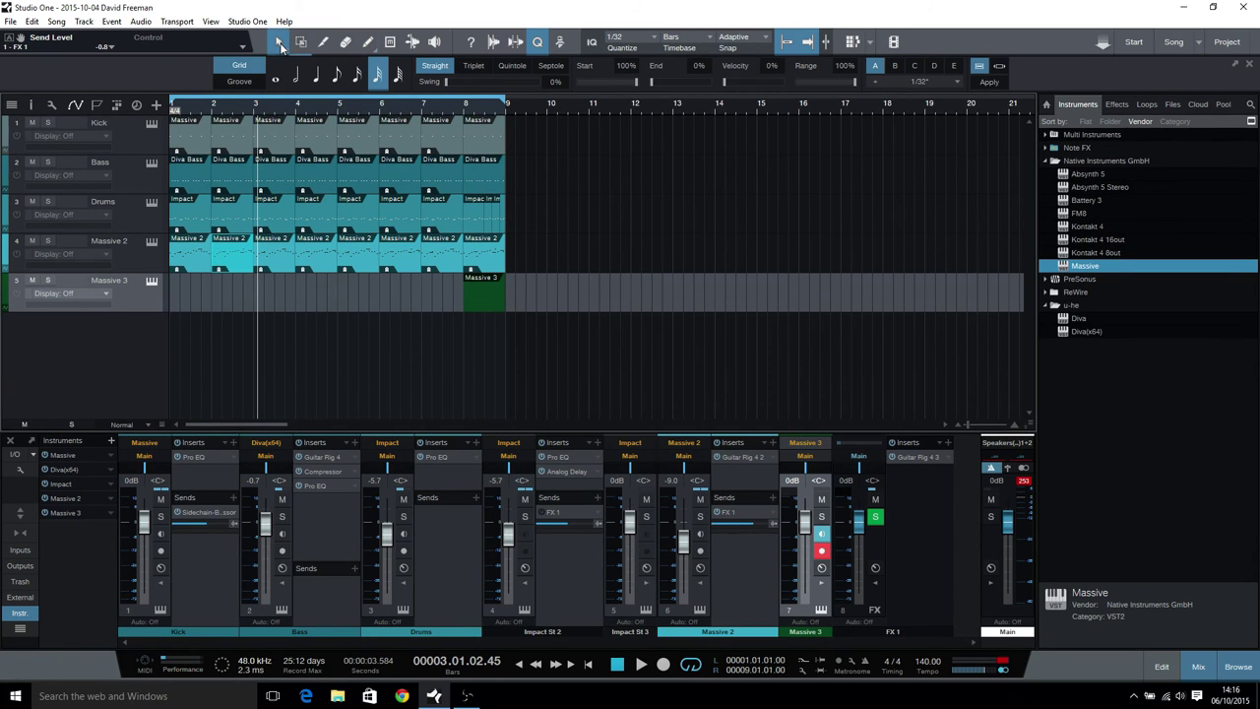
double_click(480, 290)
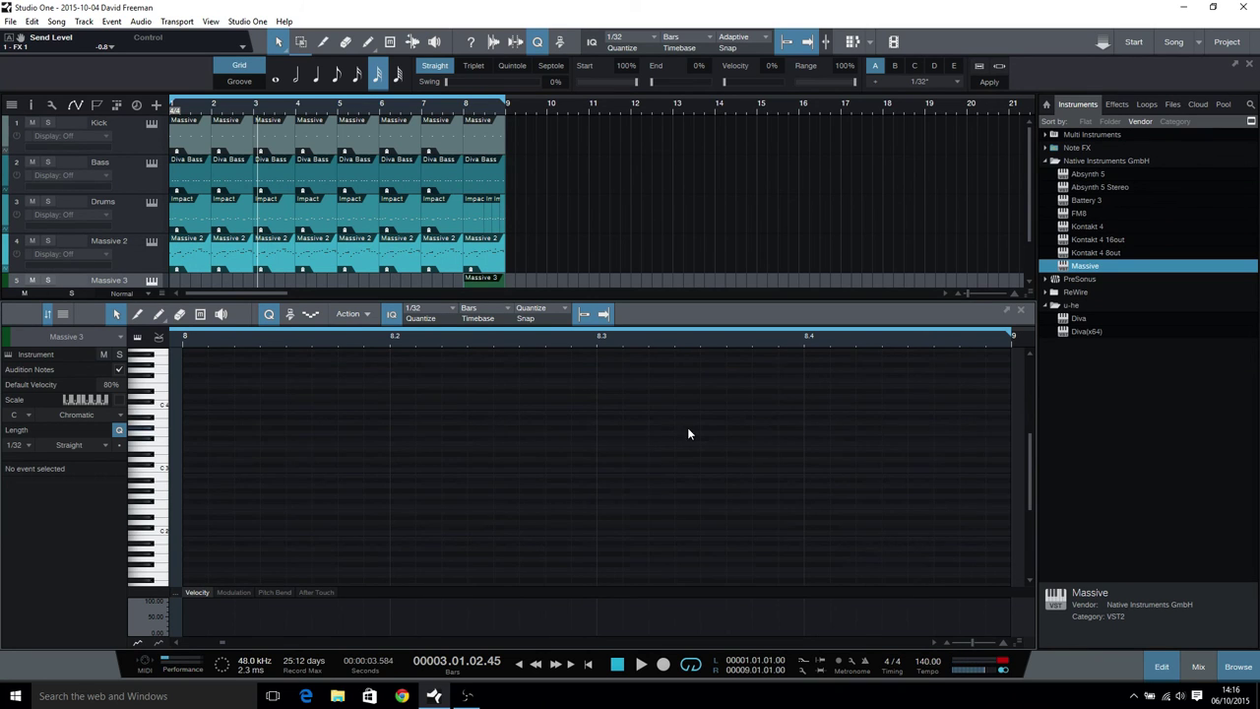
Step: Draw a three-note chord of G 3, D 4 and a higher third note from 8.3.1 to the end of bar 8
click(601, 434)
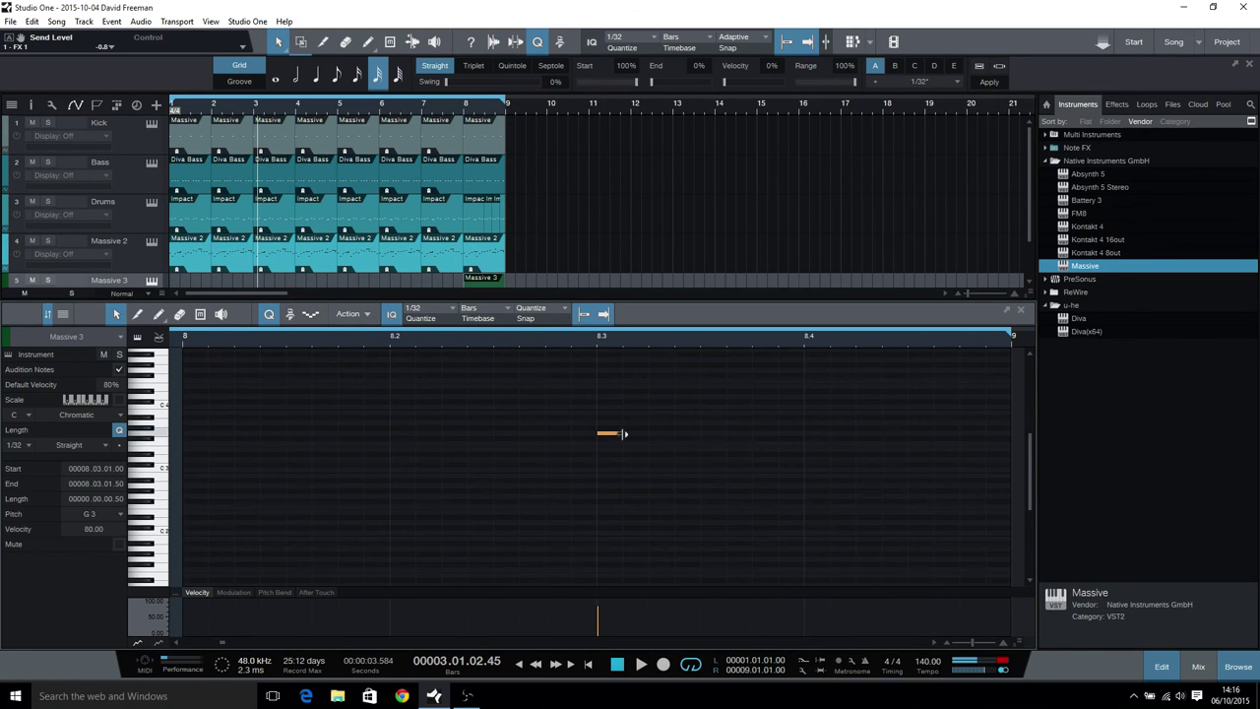
drag(624, 433, 993, 430)
scroll(846, 443, up, 1)
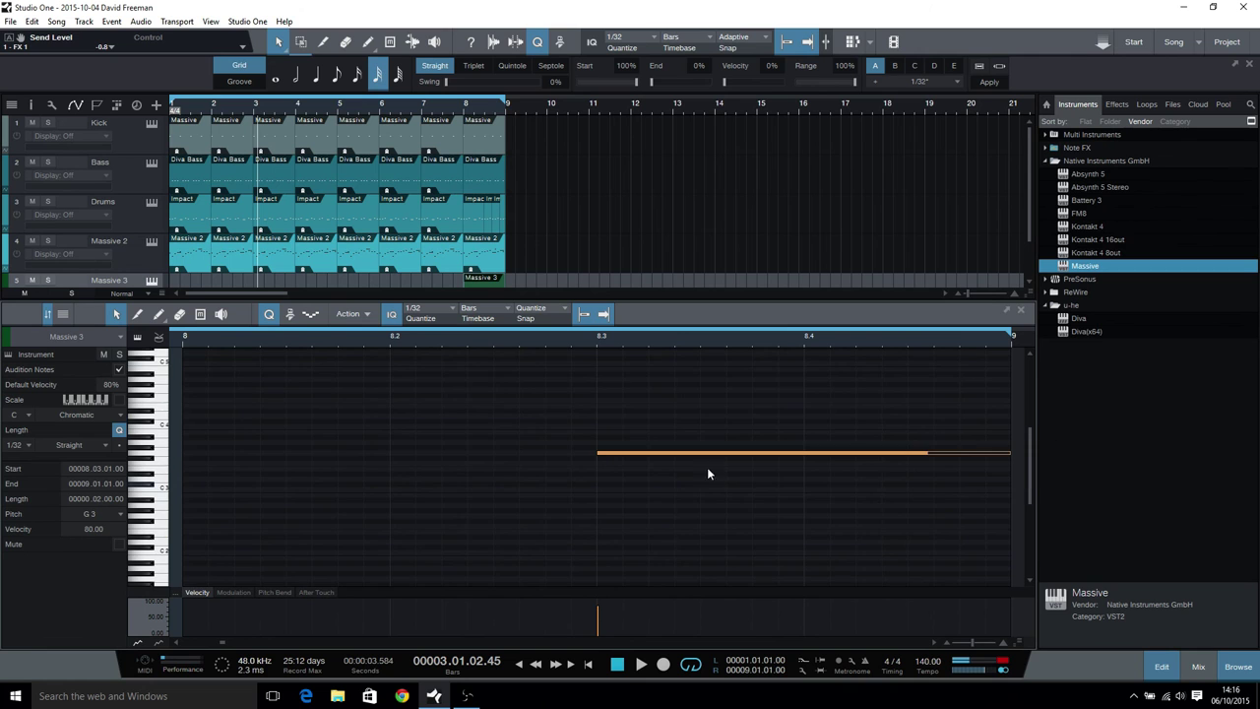
click(601, 418)
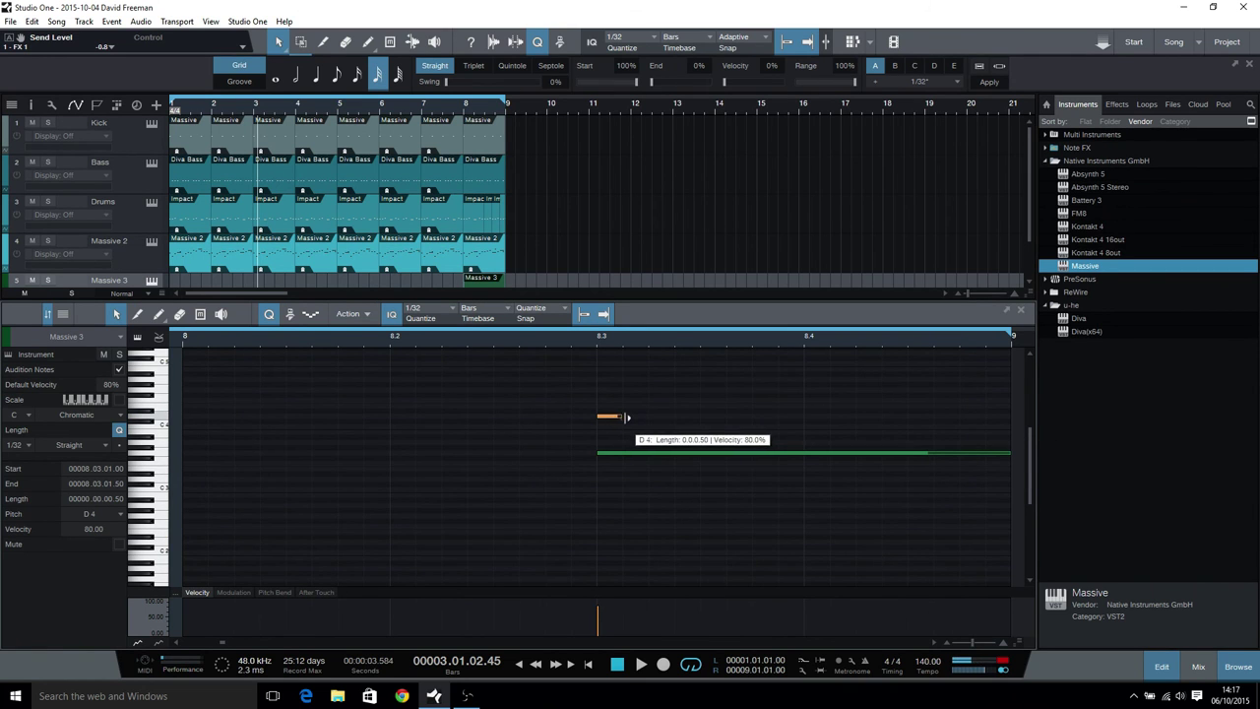
drag(626, 418, 1014, 417)
scroll(640, 417, up, 1)
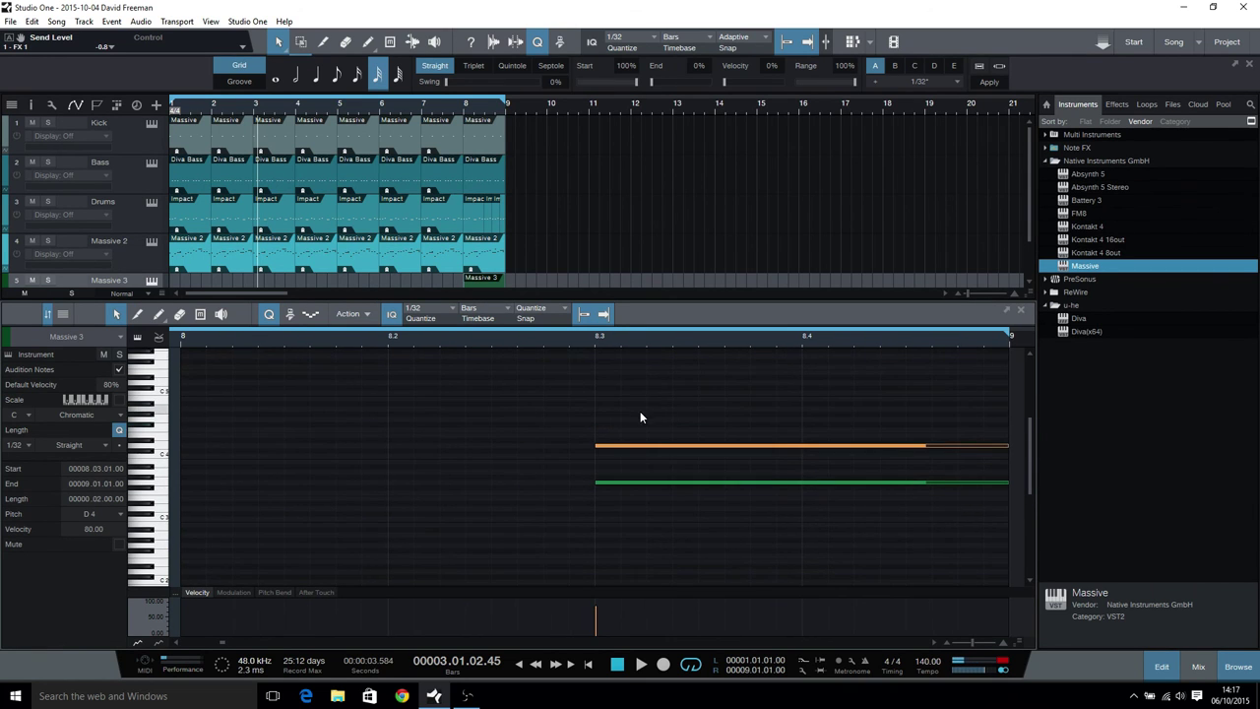
click(606, 404)
drag(620, 404, 1009, 394)
Step: Transpose all three chord notes down one octave so the lowest is G 2, and play the loop
drag(632, 373, 512, 496)
scroll(729, 427, down, 1)
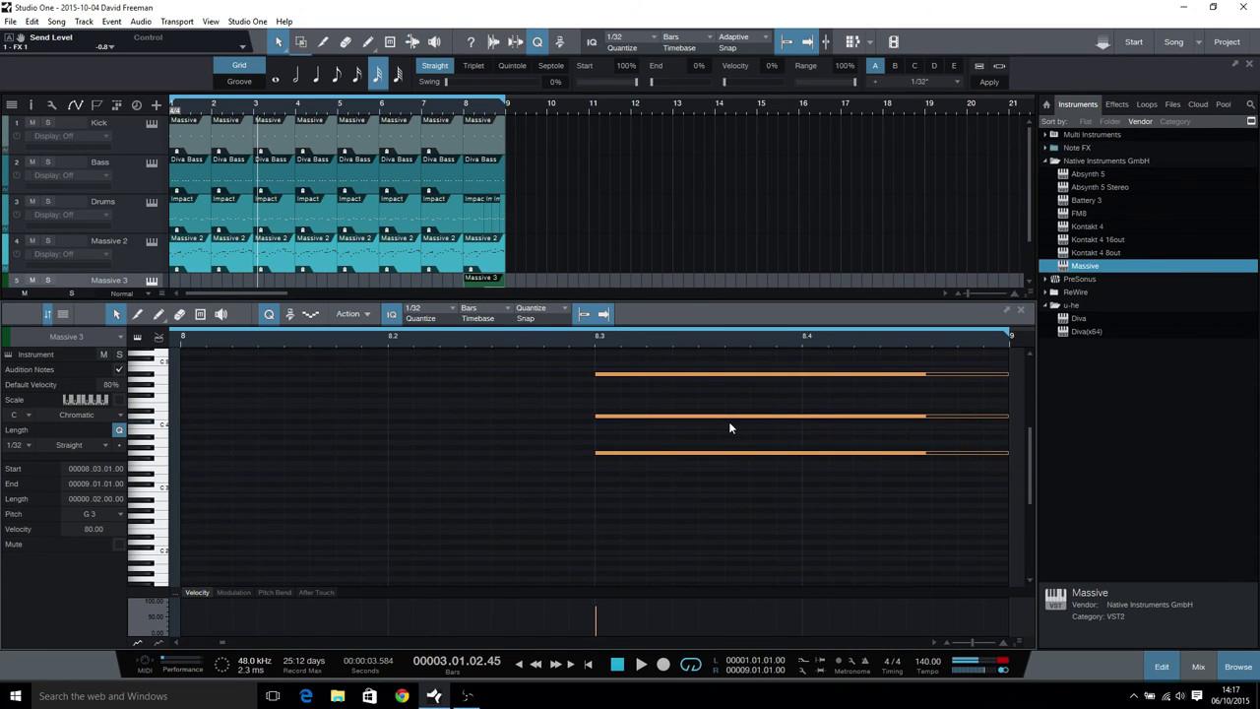
scroll(728, 427, down, 1)
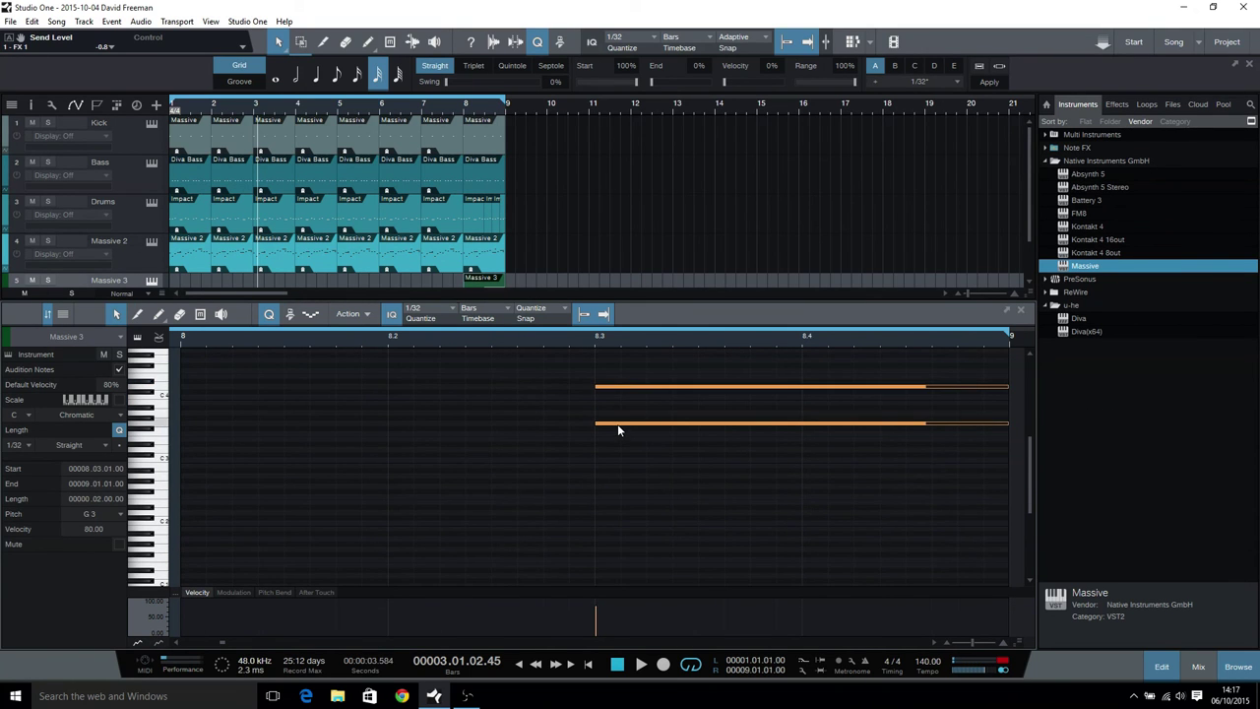
drag(619, 426, 623, 488)
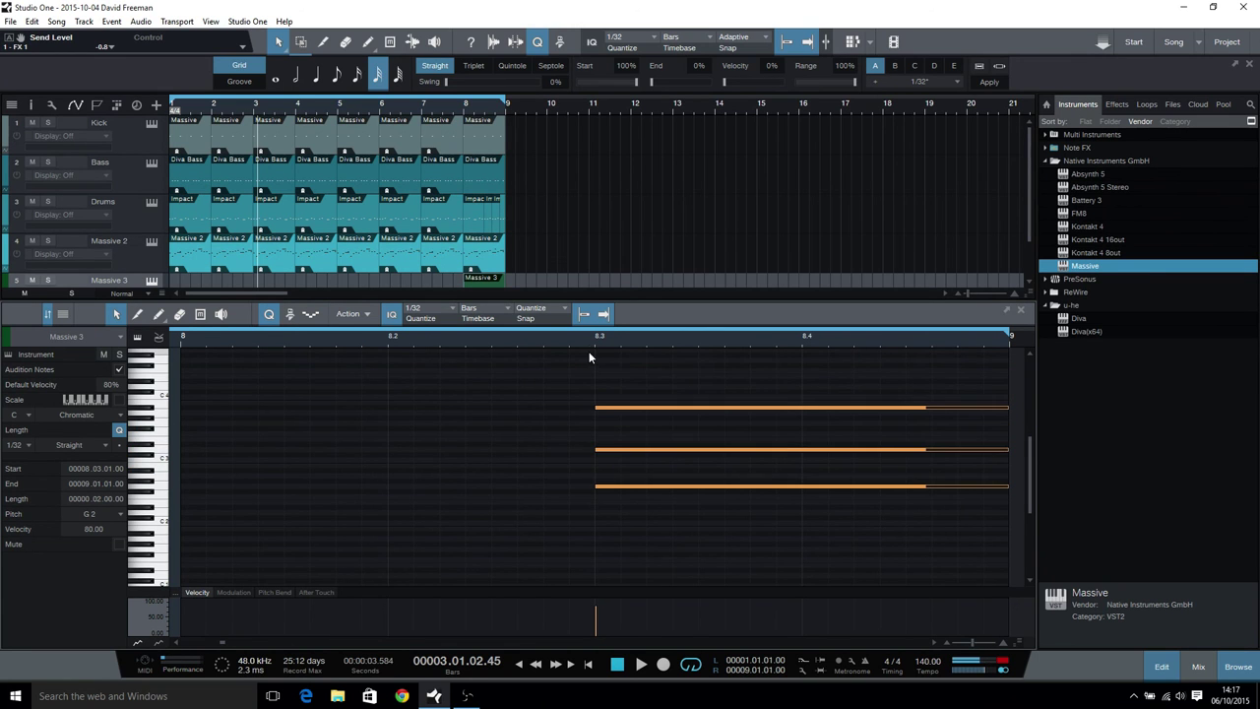
click(590, 350)
key(space)
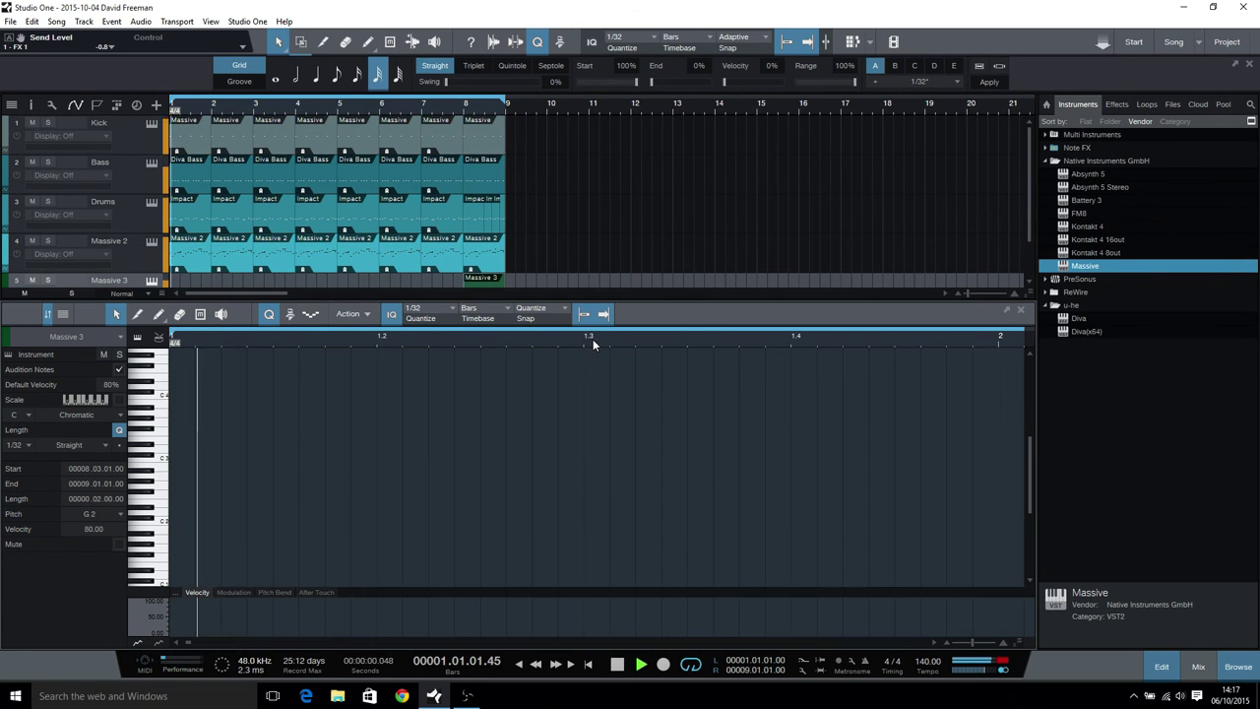
Step: Examine envelope 4 in the Massive 2 synth and close its window
click(152, 241)
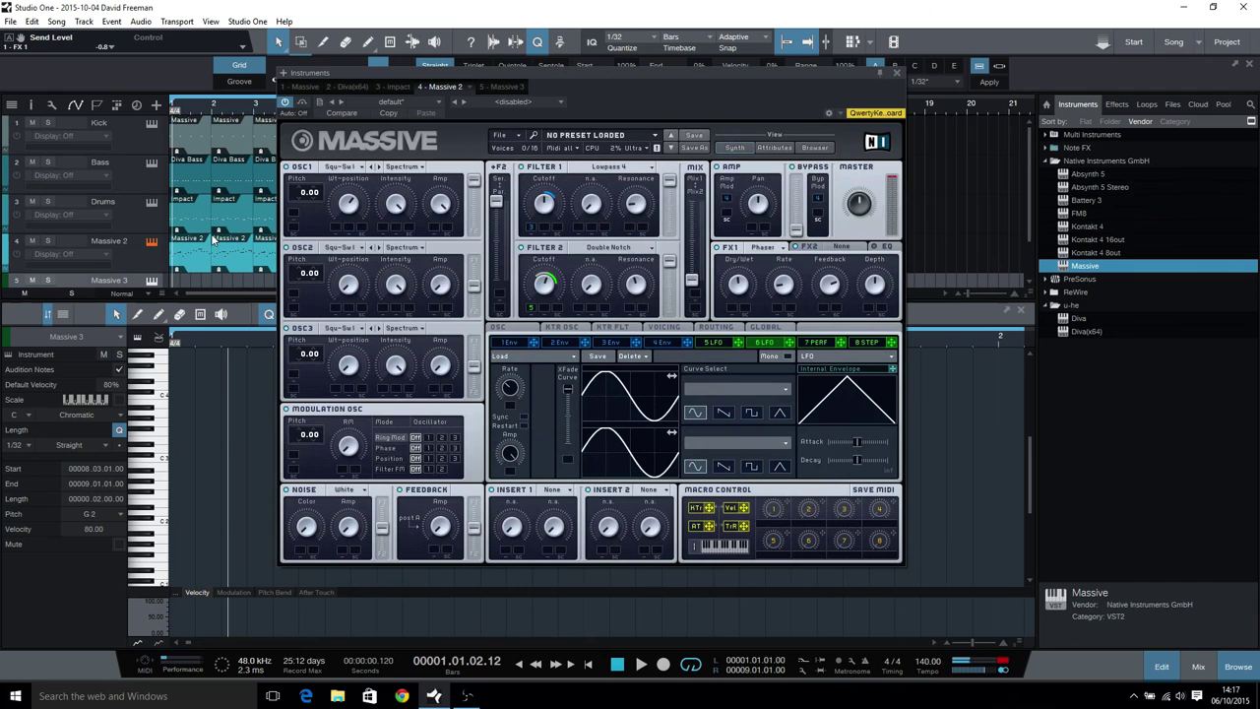
click(649, 343)
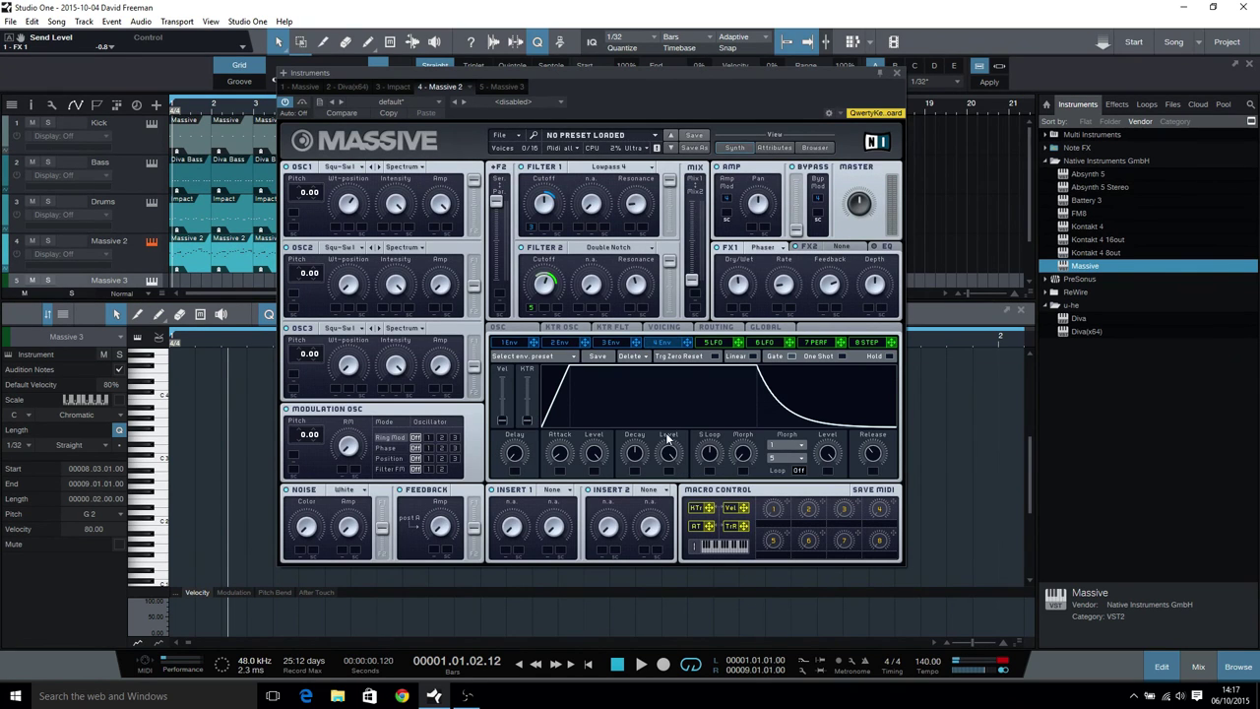
click(894, 73)
scroll(468, 207, down, 1)
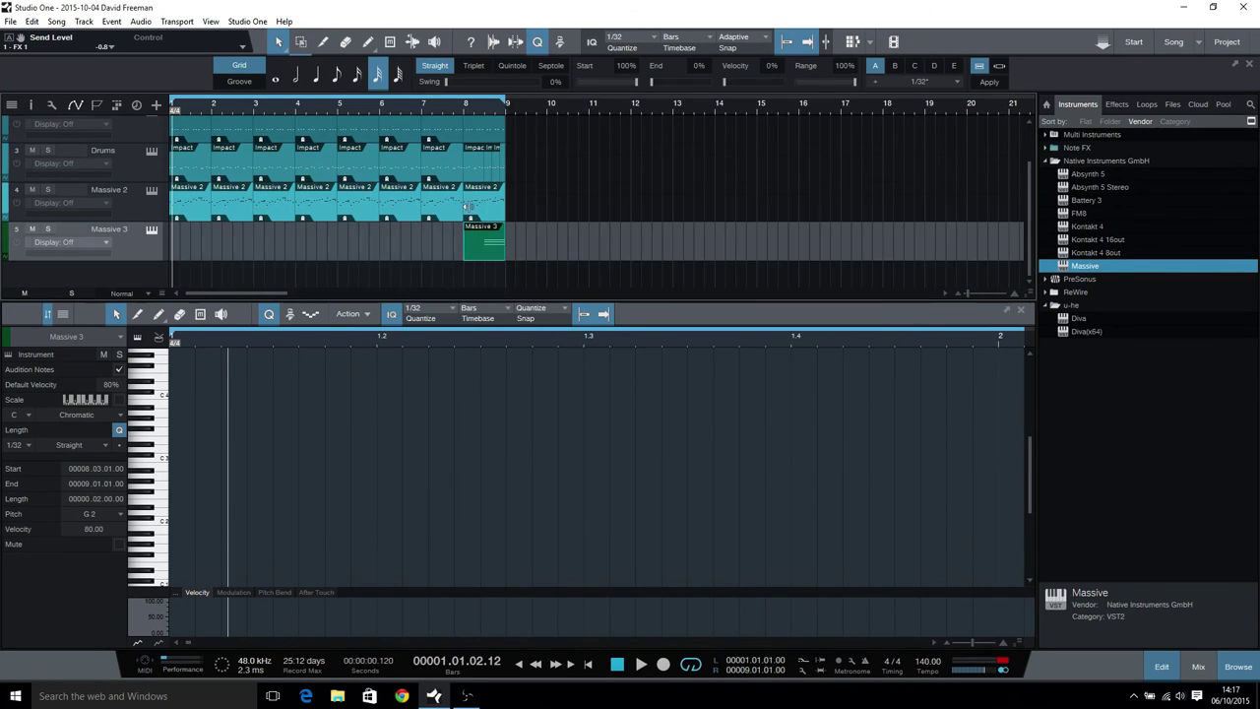
Step: Set envelope 4 in Massive 3 to an attack of about 66 and a release of about 8, and audition from bar 8
click(153, 232)
click(676, 352)
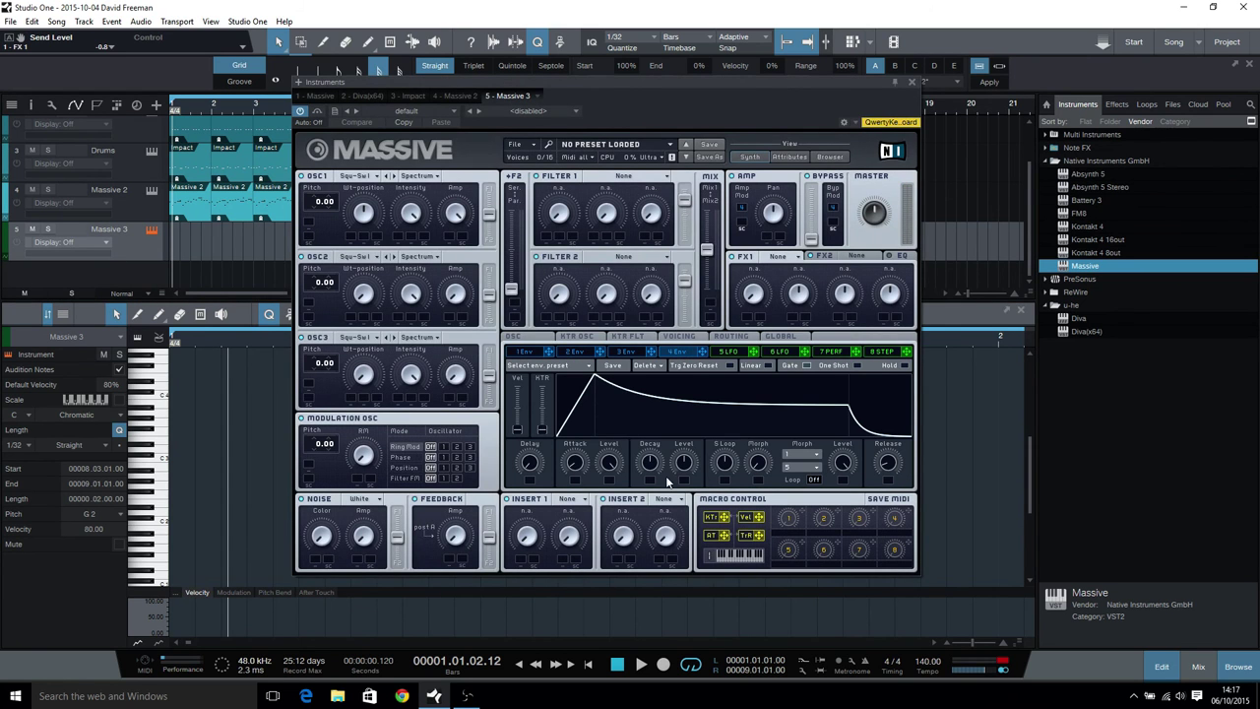
drag(575, 463, 582, 392)
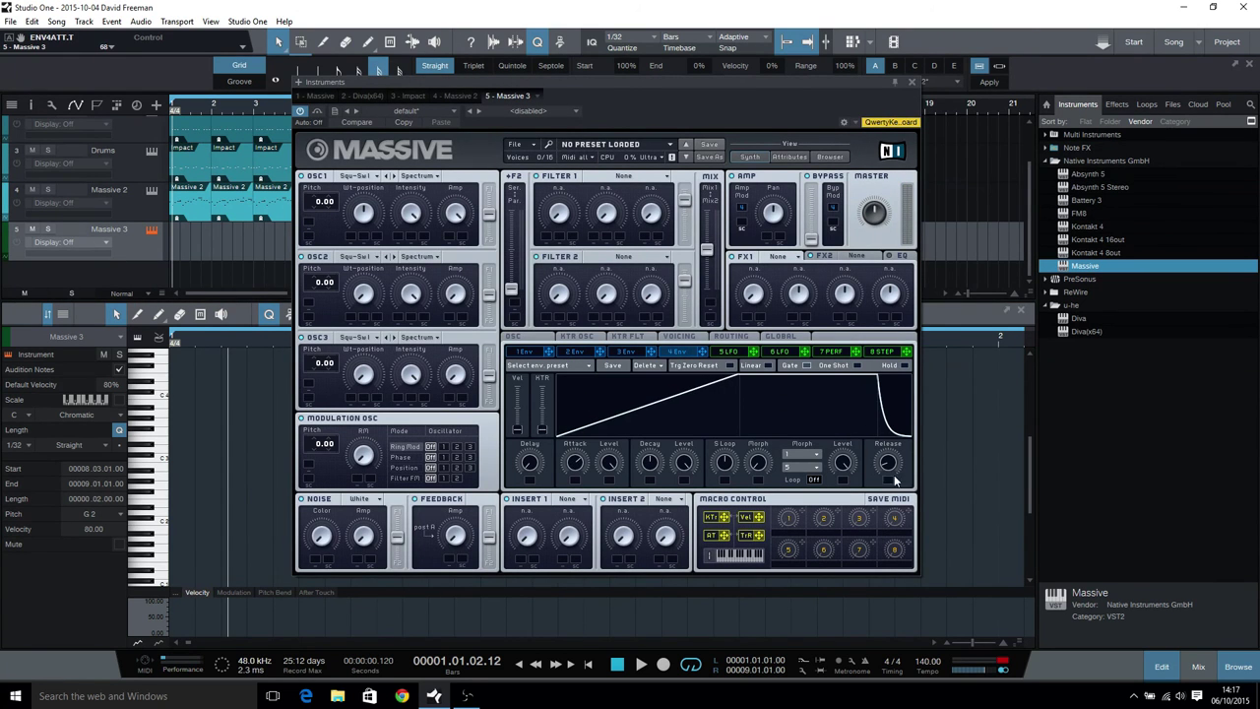
drag(888, 462, 888, 463)
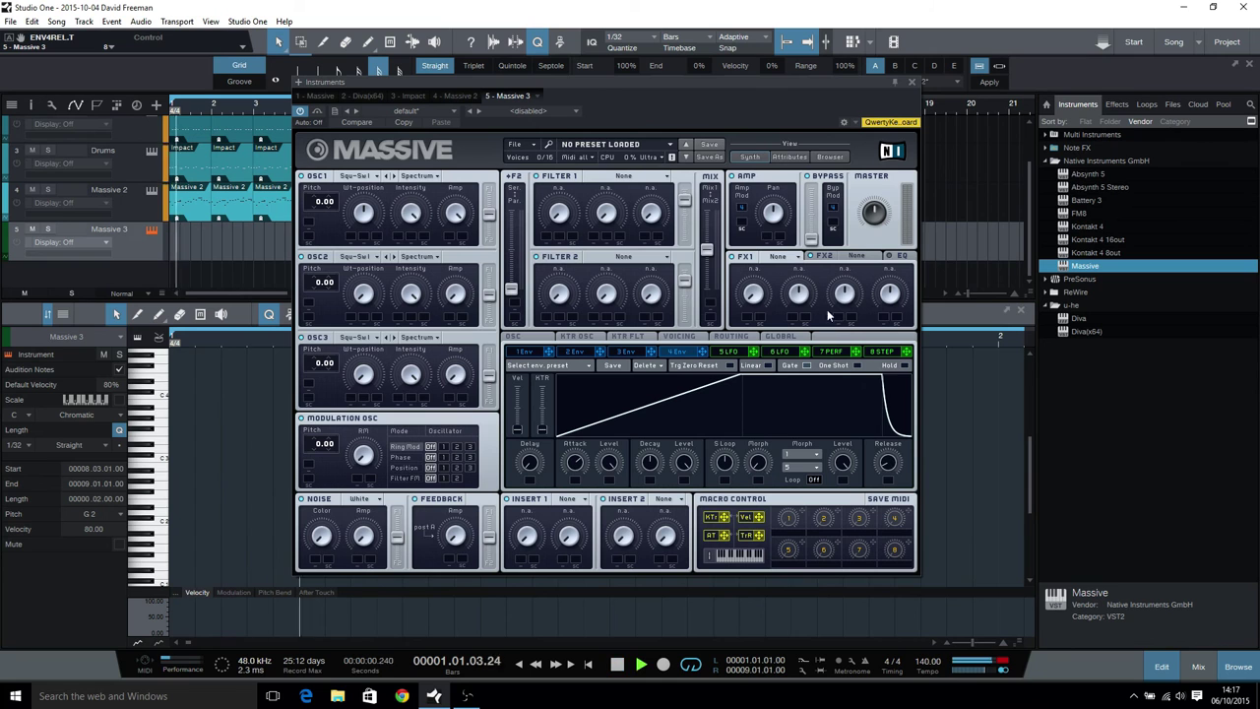
key(space)
click(912, 79)
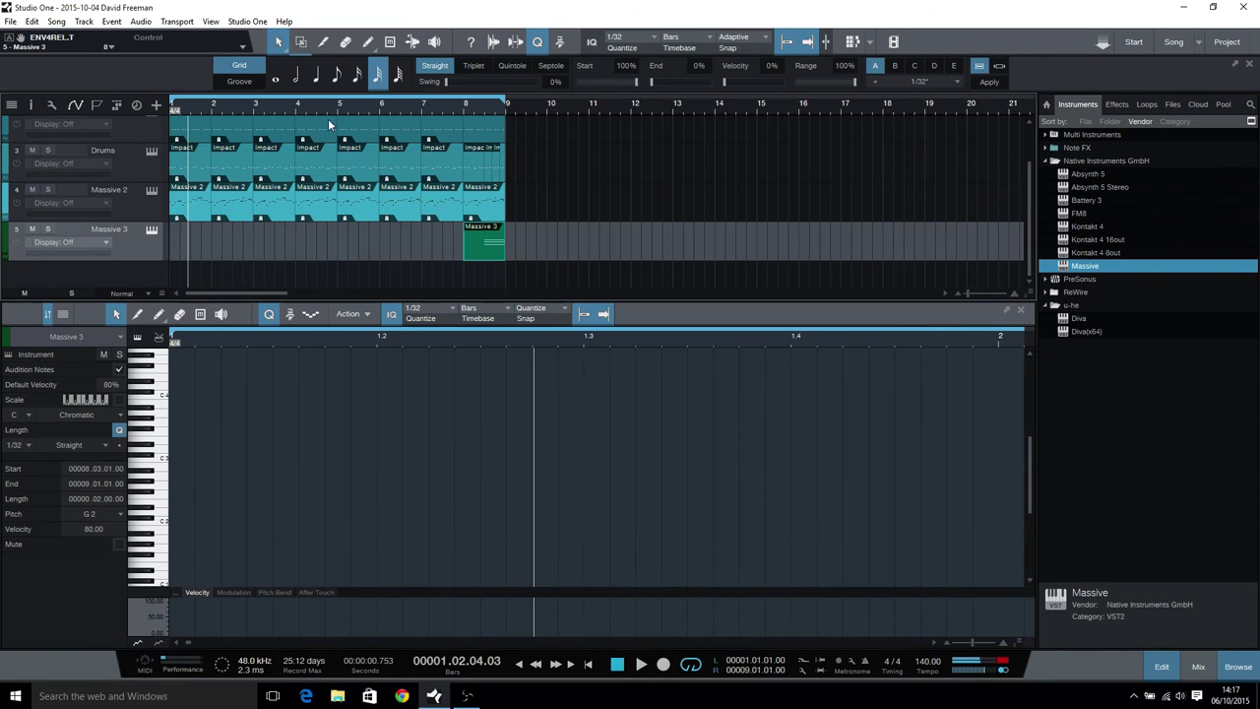
click(482, 108)
key(space)
key(space)
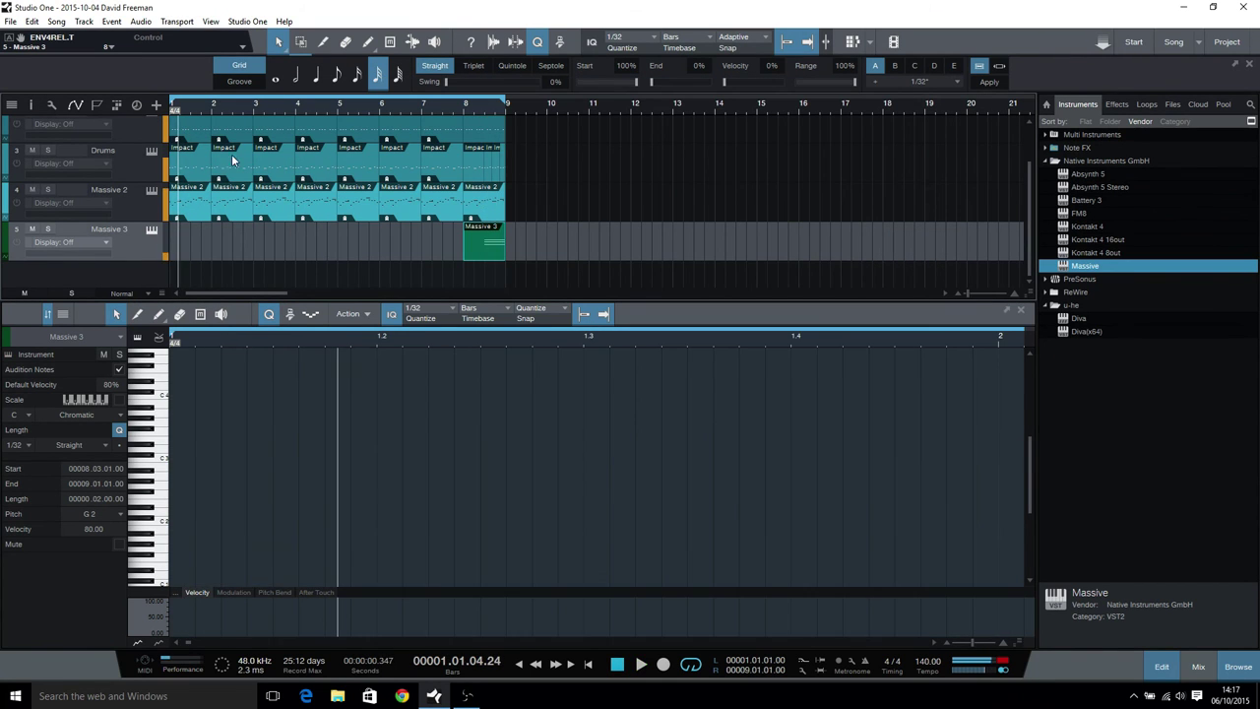
Step: Reduce Massive 3's envelope 4 attack to about 63 and play the song from bar 8
click(152, 231)
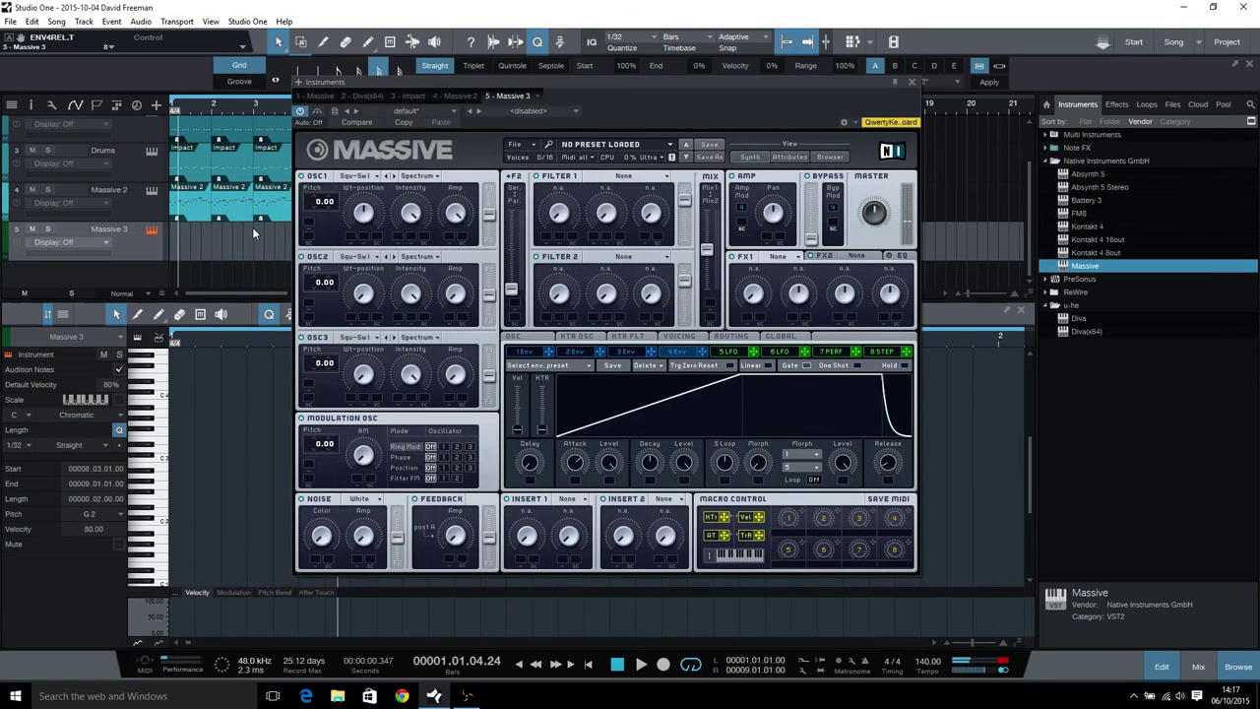
drag(579, 475, 577, 475)
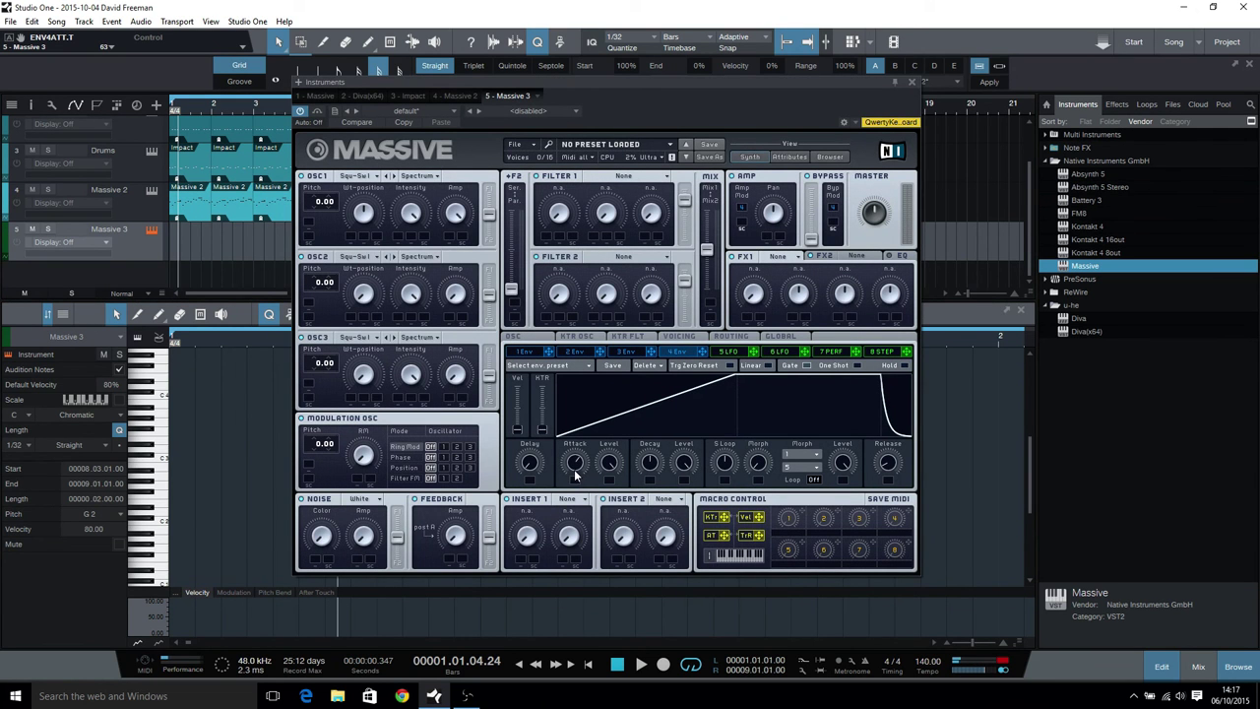
click(911, 81)
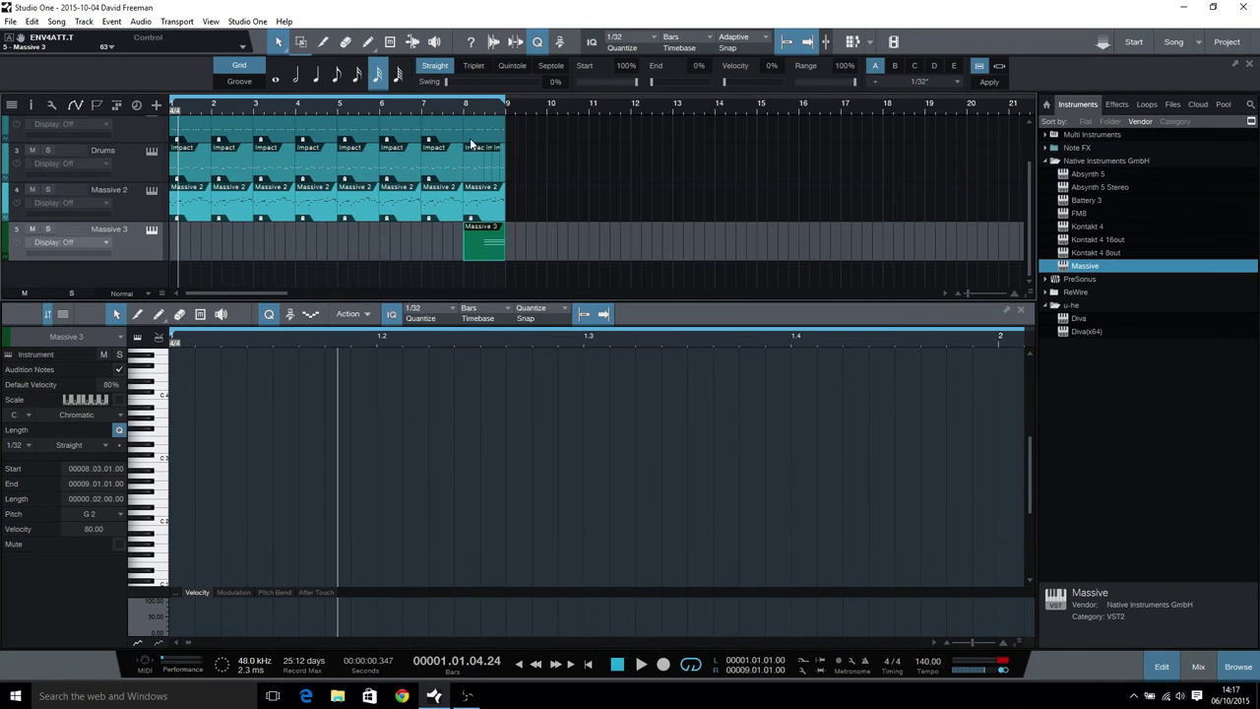
click(463, 111)
key(space)
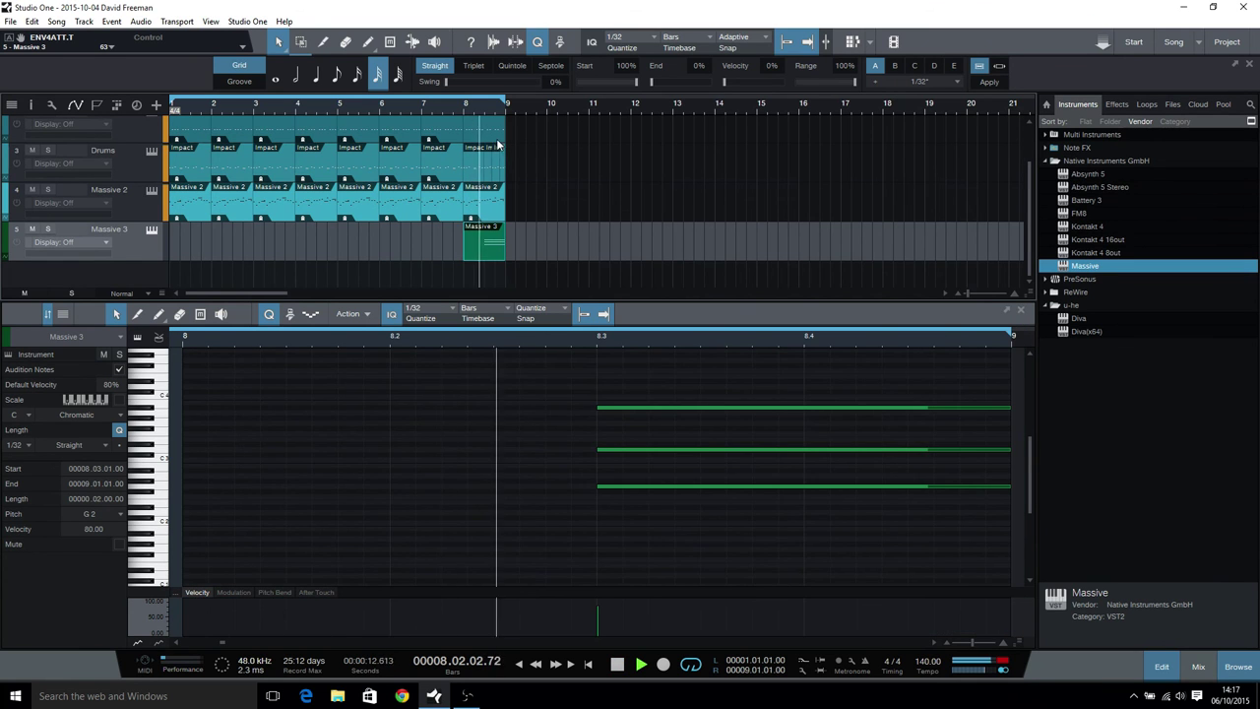
key(space)
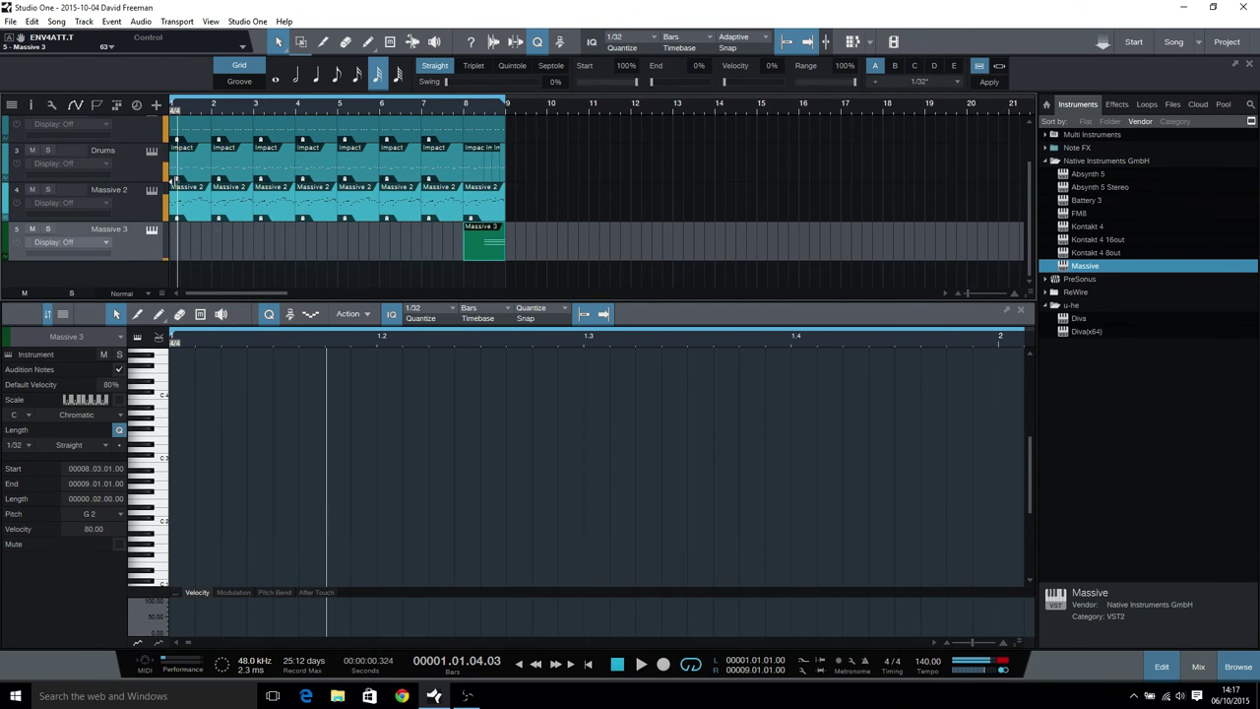
Step: Change the OSC1 wavetable in Massive 3 to Sonic and close the synth window
click(152, 232)
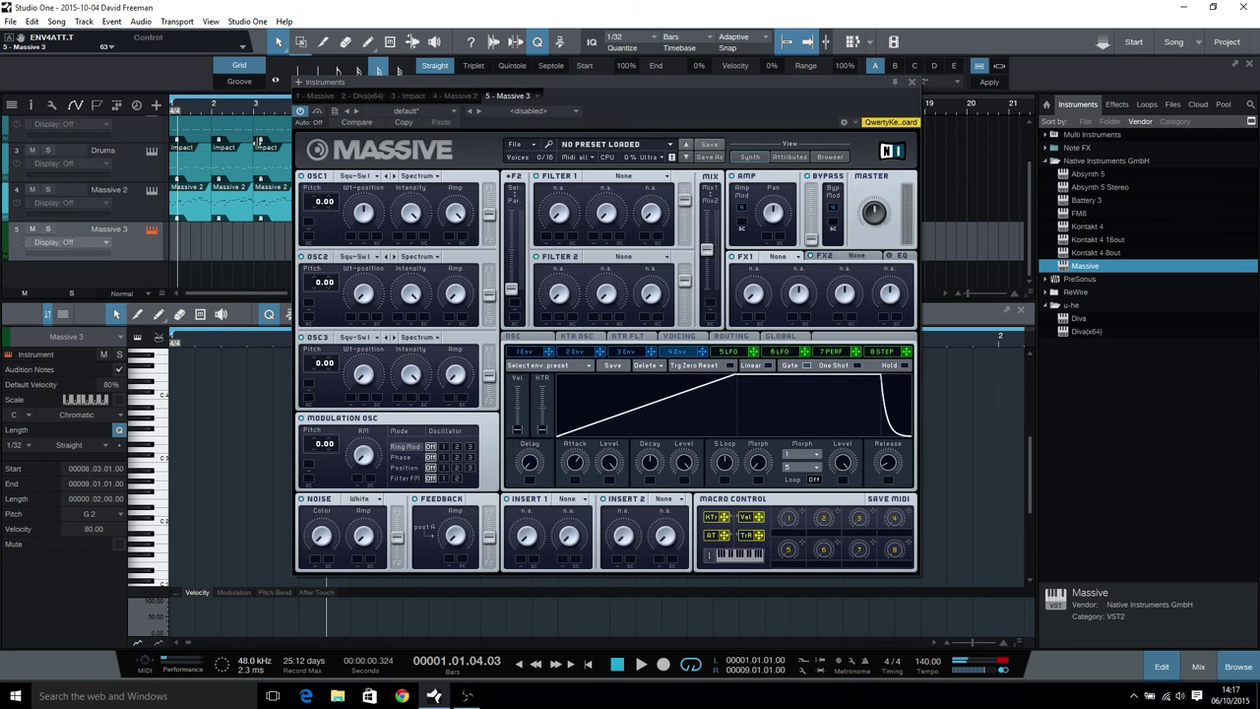
click(367, 177)
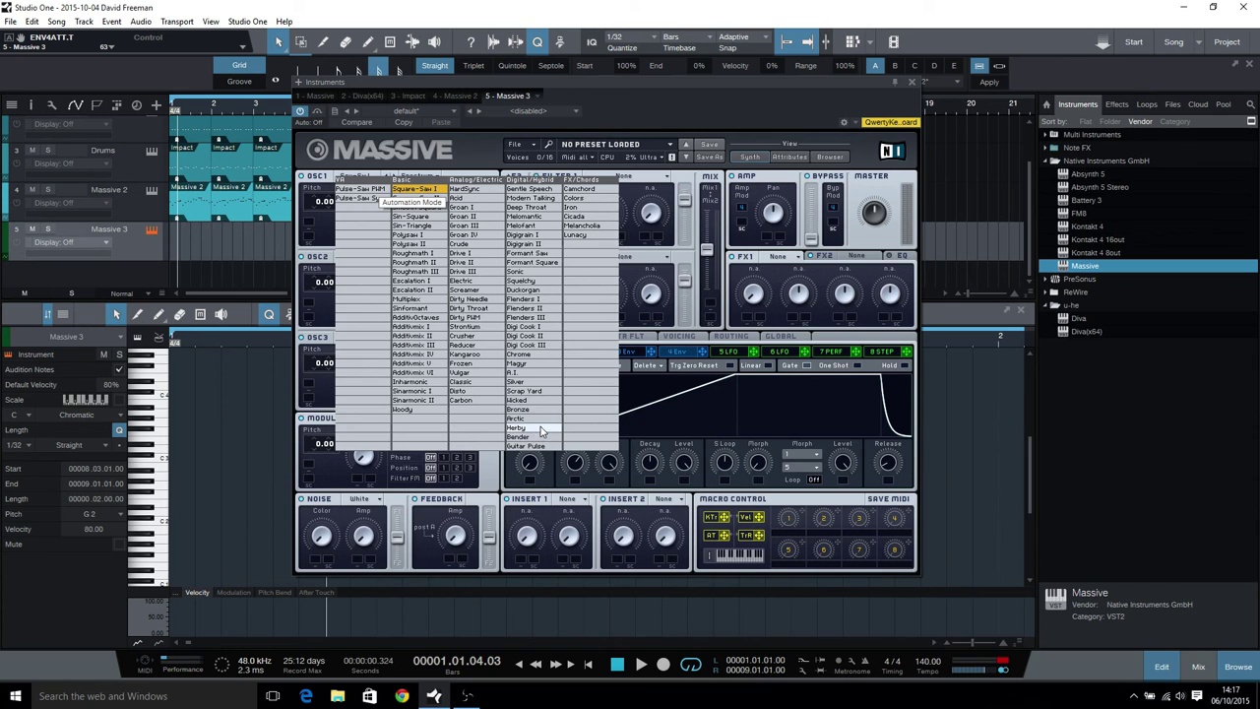
click(527, 272)
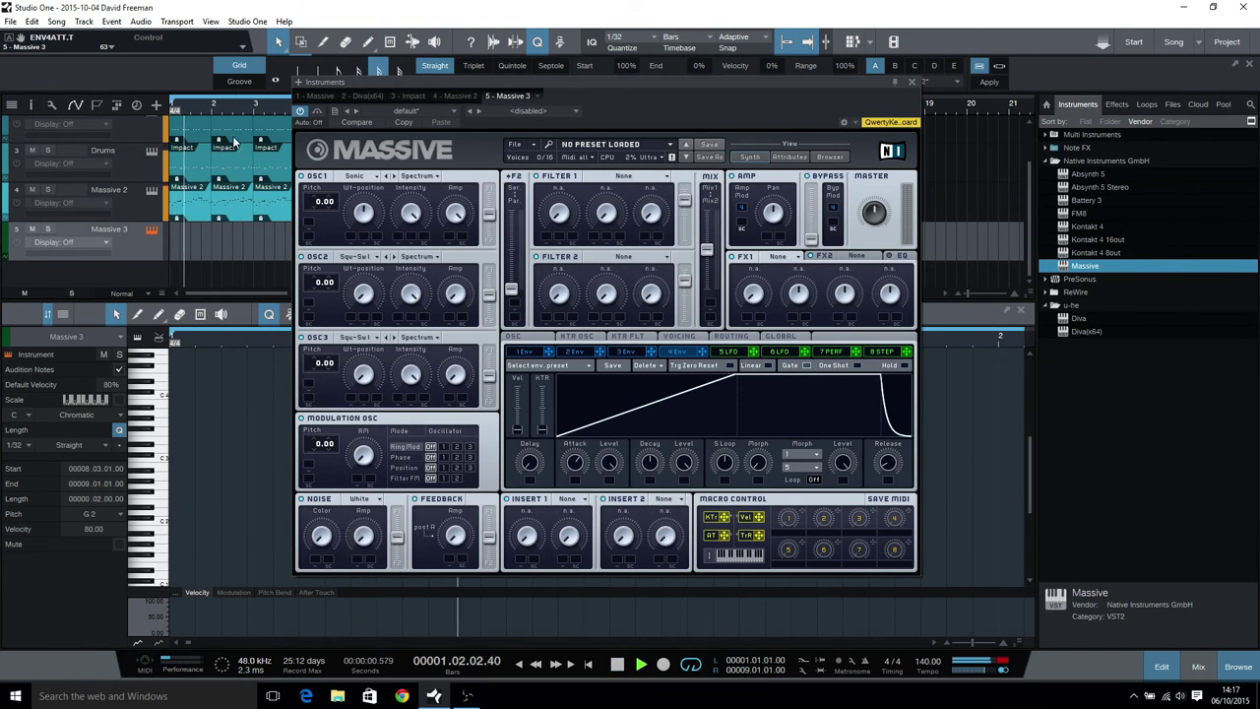
click(913, 81)
Step: Loop only bar 8, solo the Massive 3 track and start playback
click(463, 110)
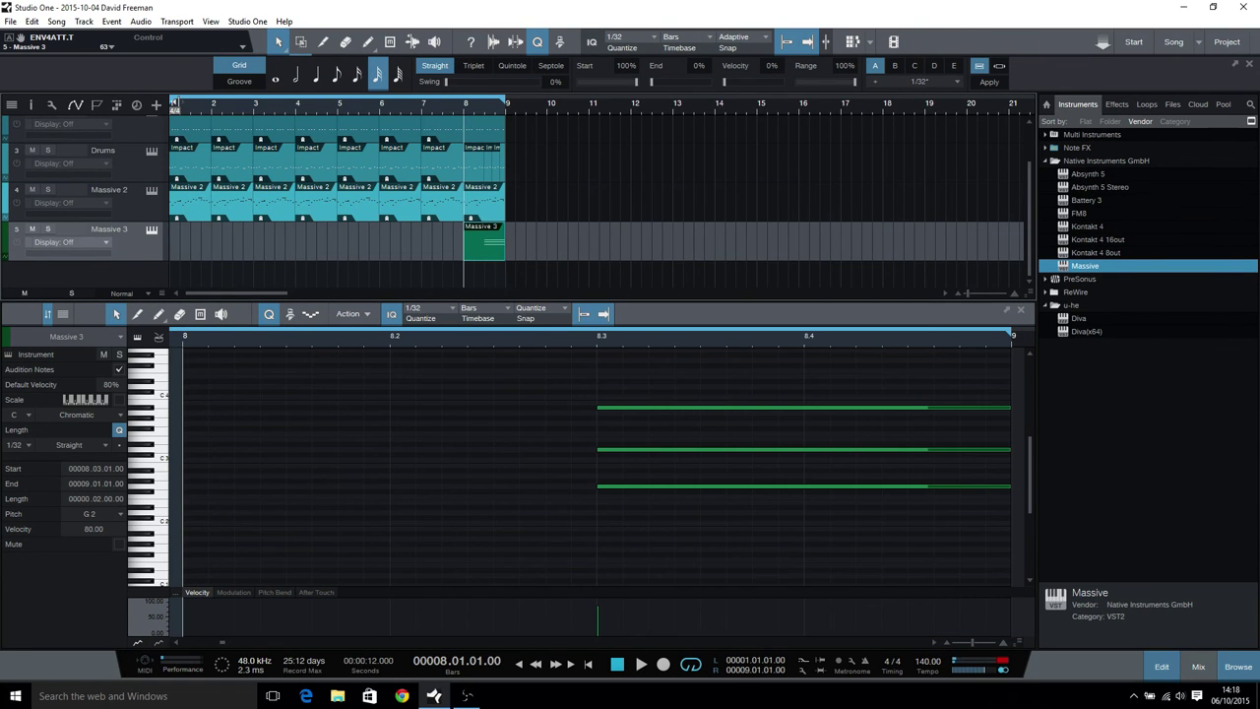
key(p)
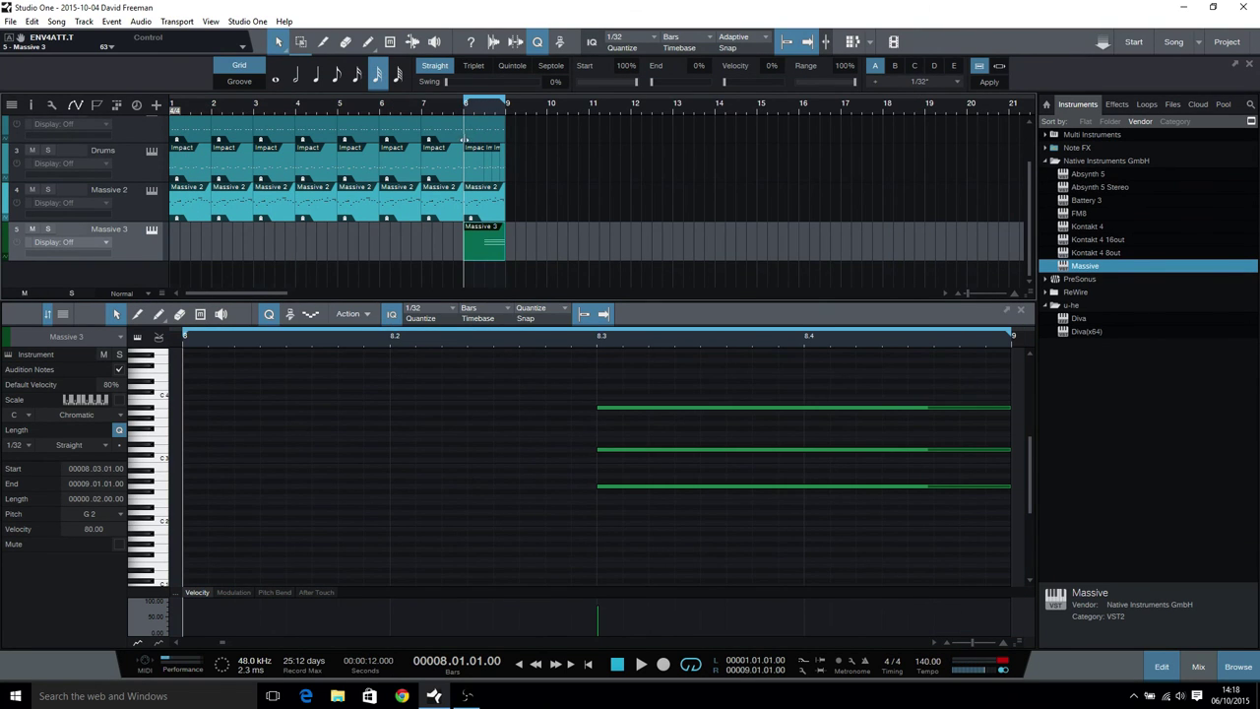
click(47, 229)
key(space)
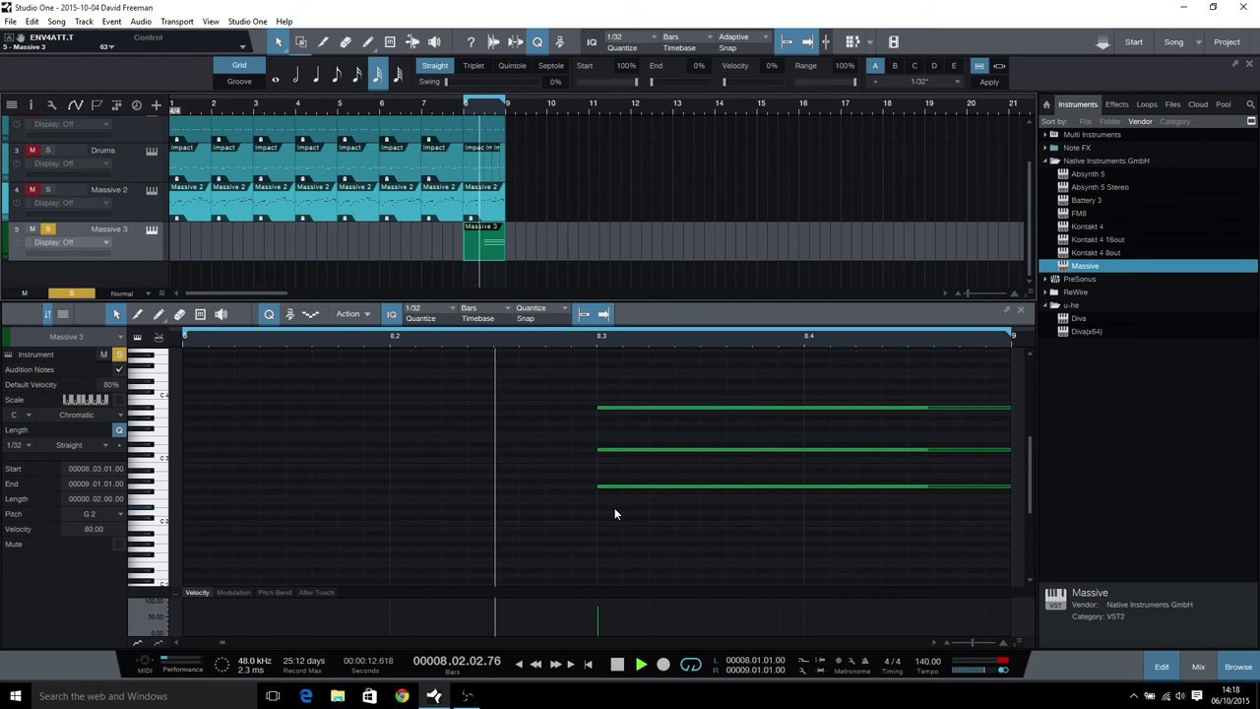
Step: Adjust OSC1's wavetable position in Massive 3 by ear and lower its pitch to -13.00
click(149, 234)
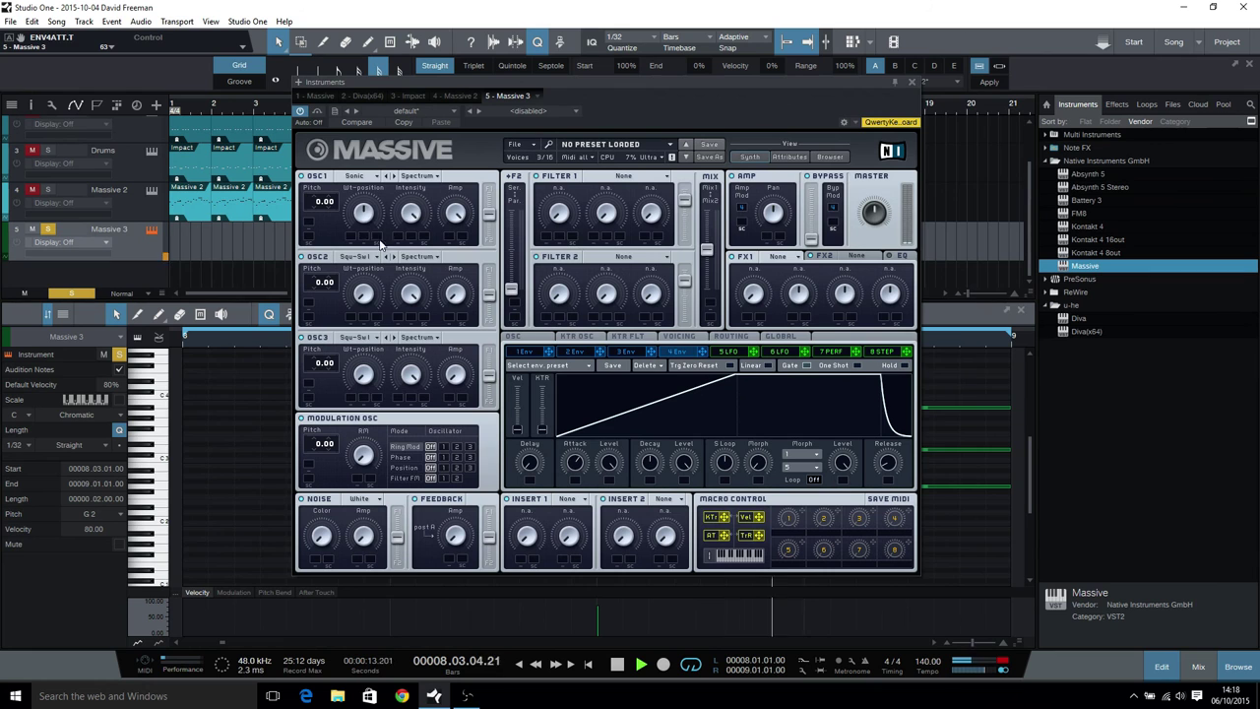
drag(368, 217, 376, 180)
click(376, 178)
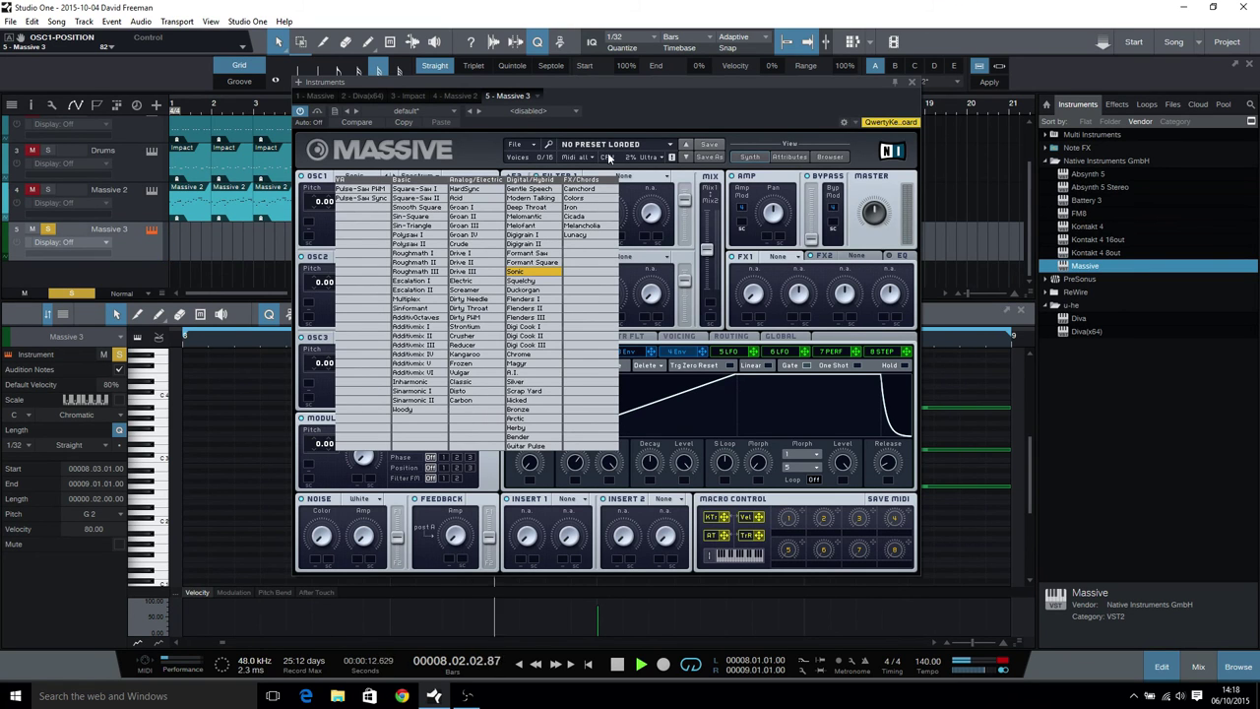
click(476, 148)
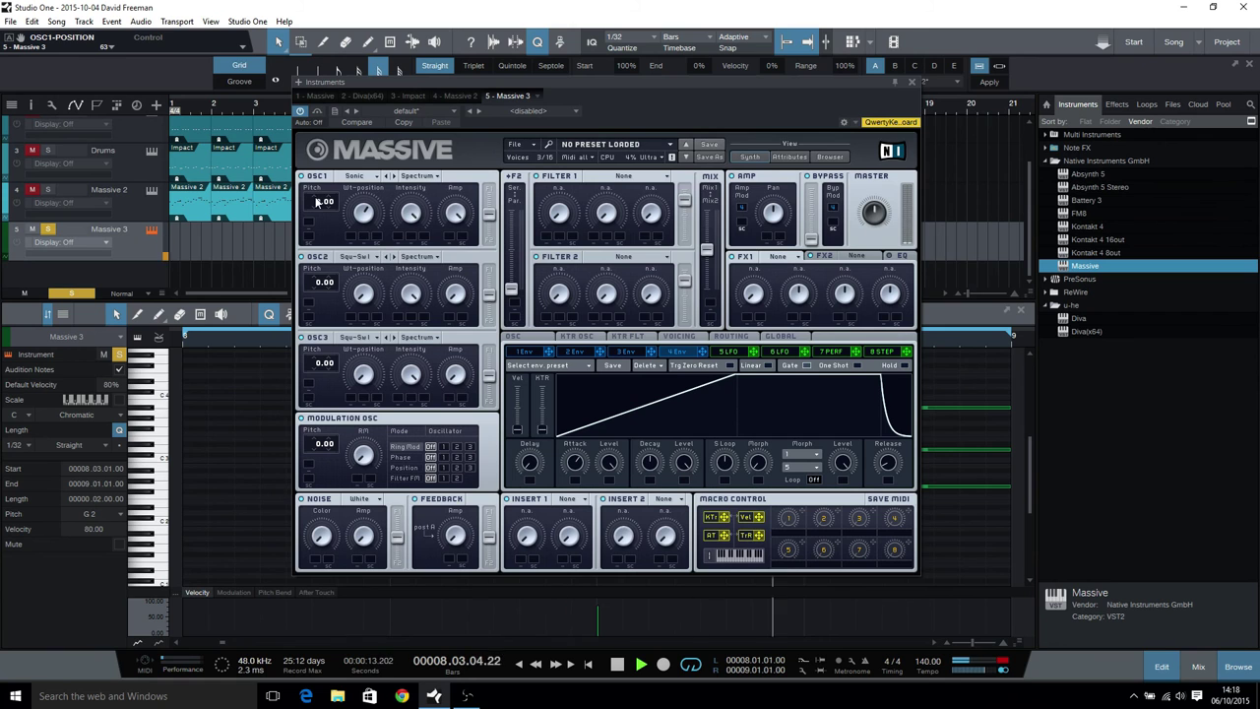
mouse_move(324, 201)
mouse_down()
mouse_move(320, 273)
mouse_move(324, 220)
mouse_up()
Step: Assign LFO 5 to OSC1's wavetable position, turn off the LFO's Restart and set its rate to about 96
drag(753, 351, 350, 236)
click(729, 352)
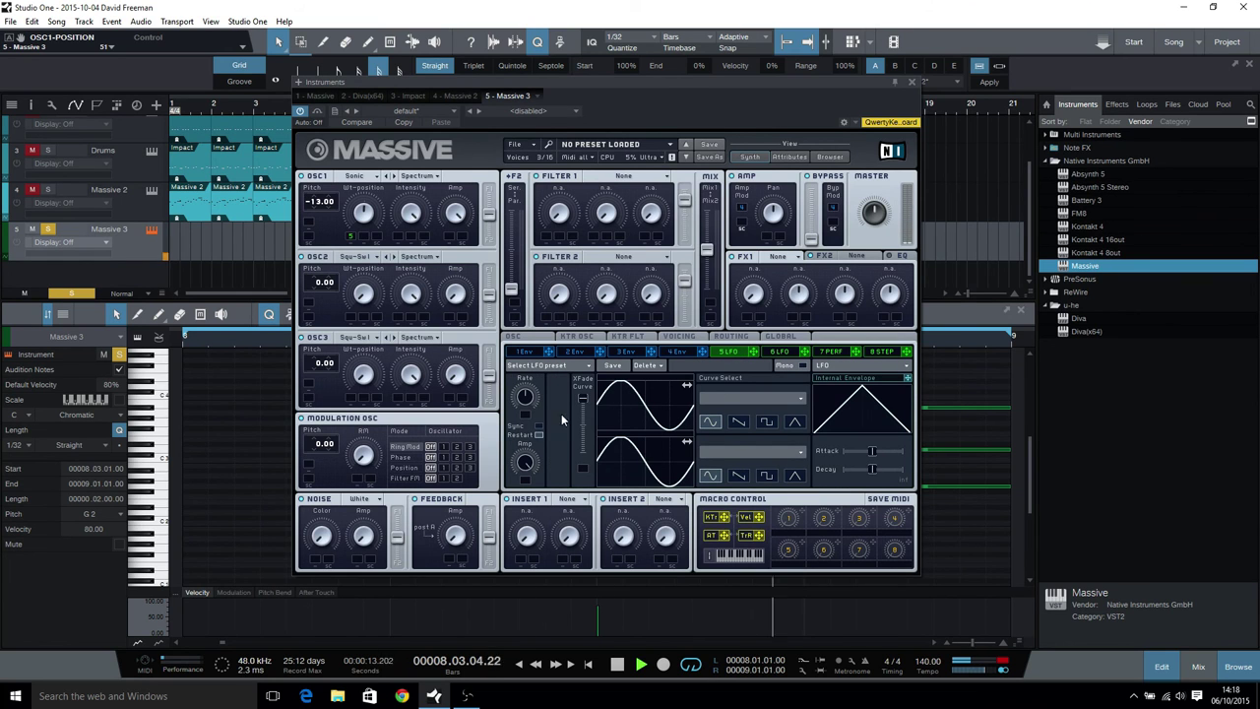
click(540, 435)
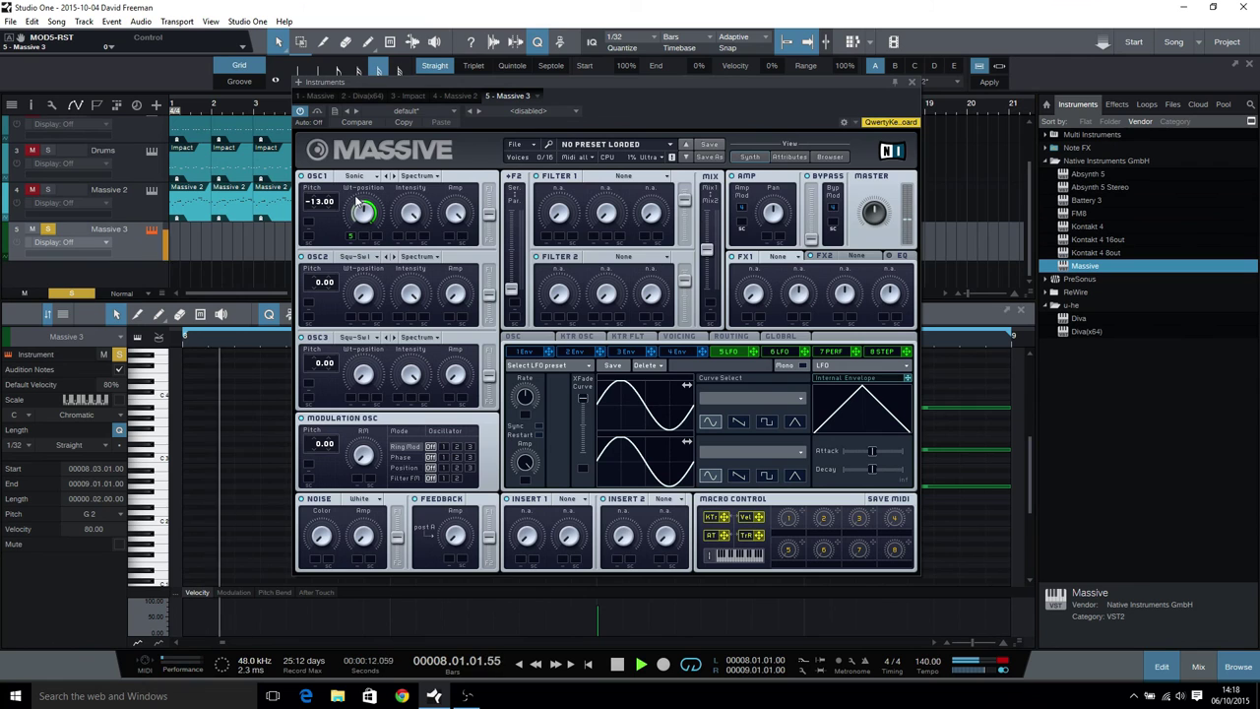
click(527, 398)
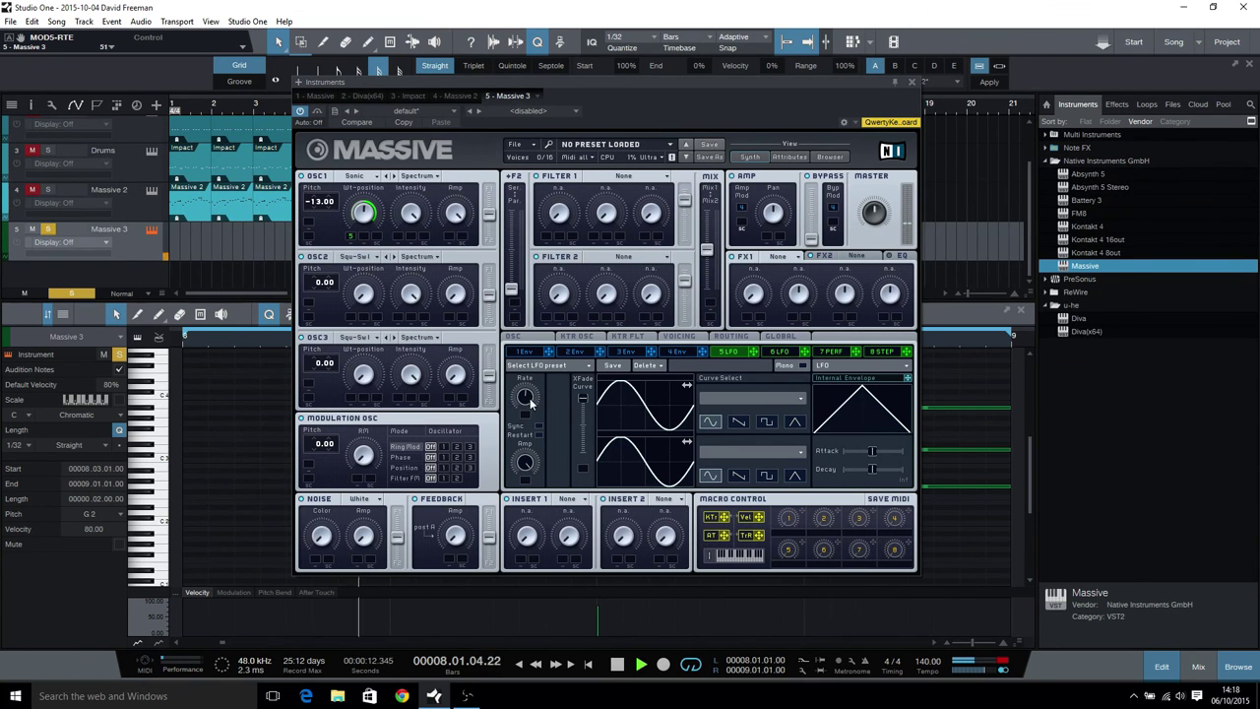
drag(525, 374, 525, 351)
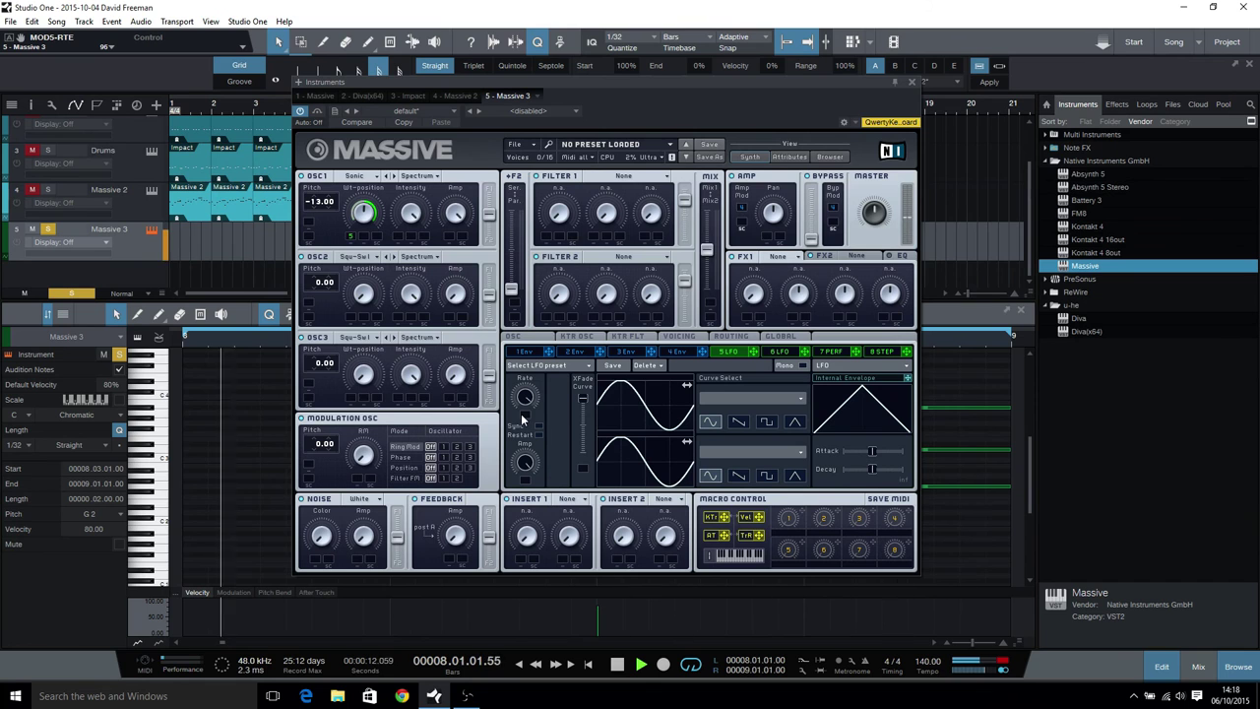
Step: Lower OSC1's wavetable position to about 28 and assign Keytracking as a modulator of the LFO 5 rate
mouse_move(371, 233)
mouse_down()
mouse_move(370, 268)
mouse_move(367, 209)
mouse_up()
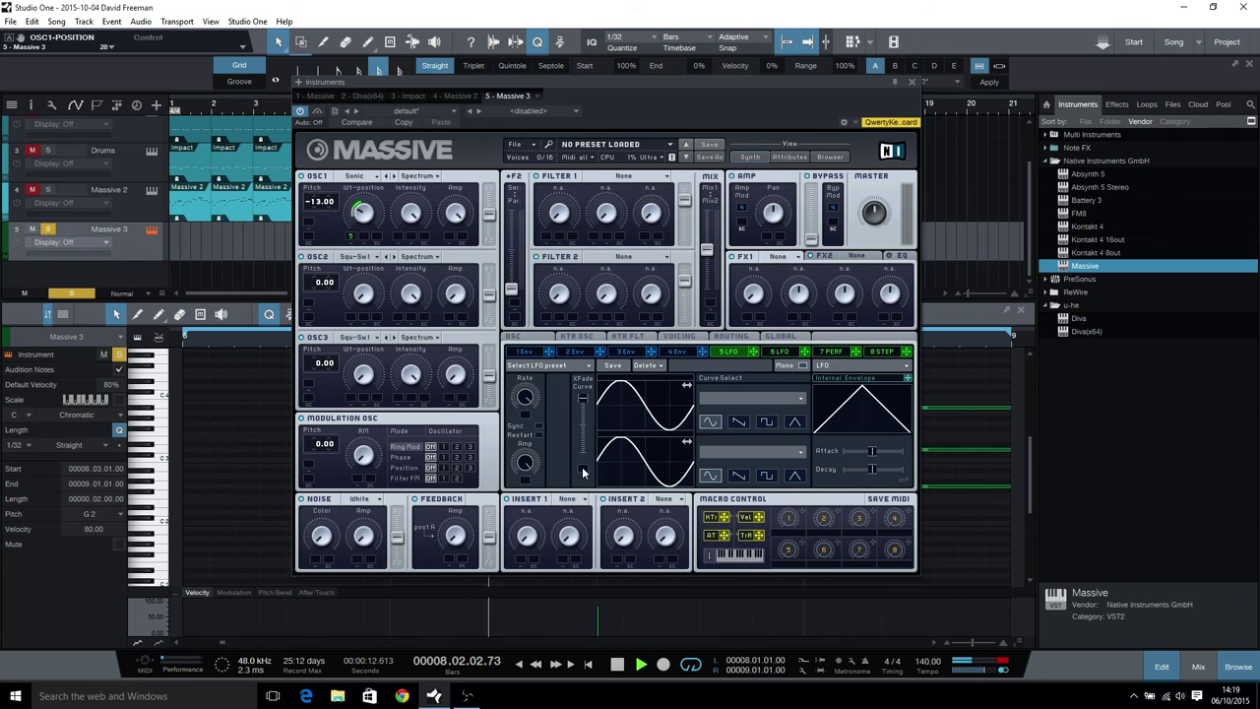
right_click(548, 426)
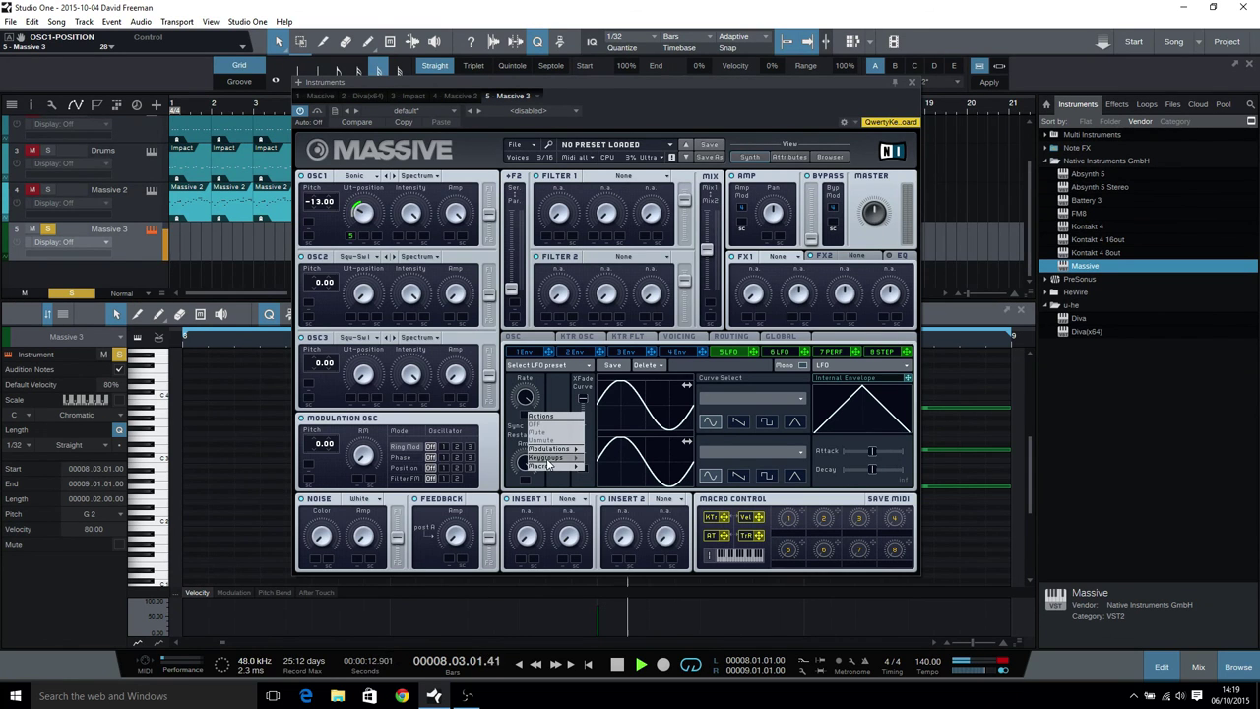
mouse_move(549, 459)
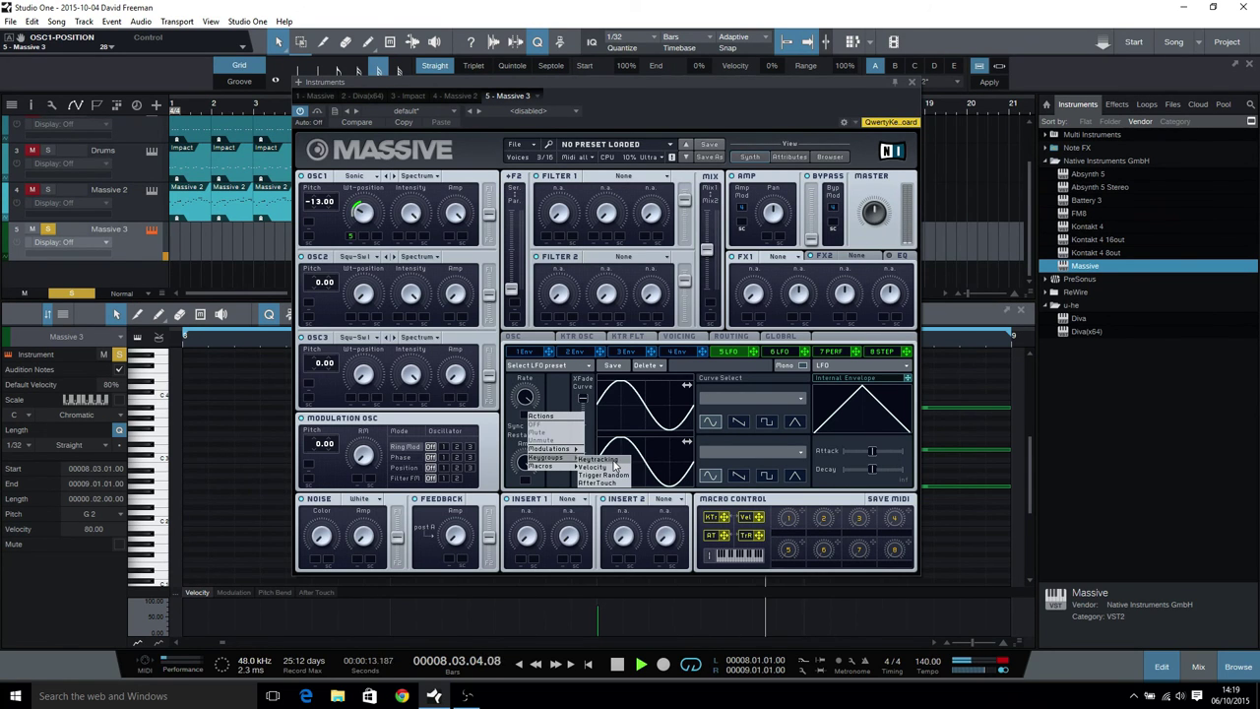
click(606, 460)
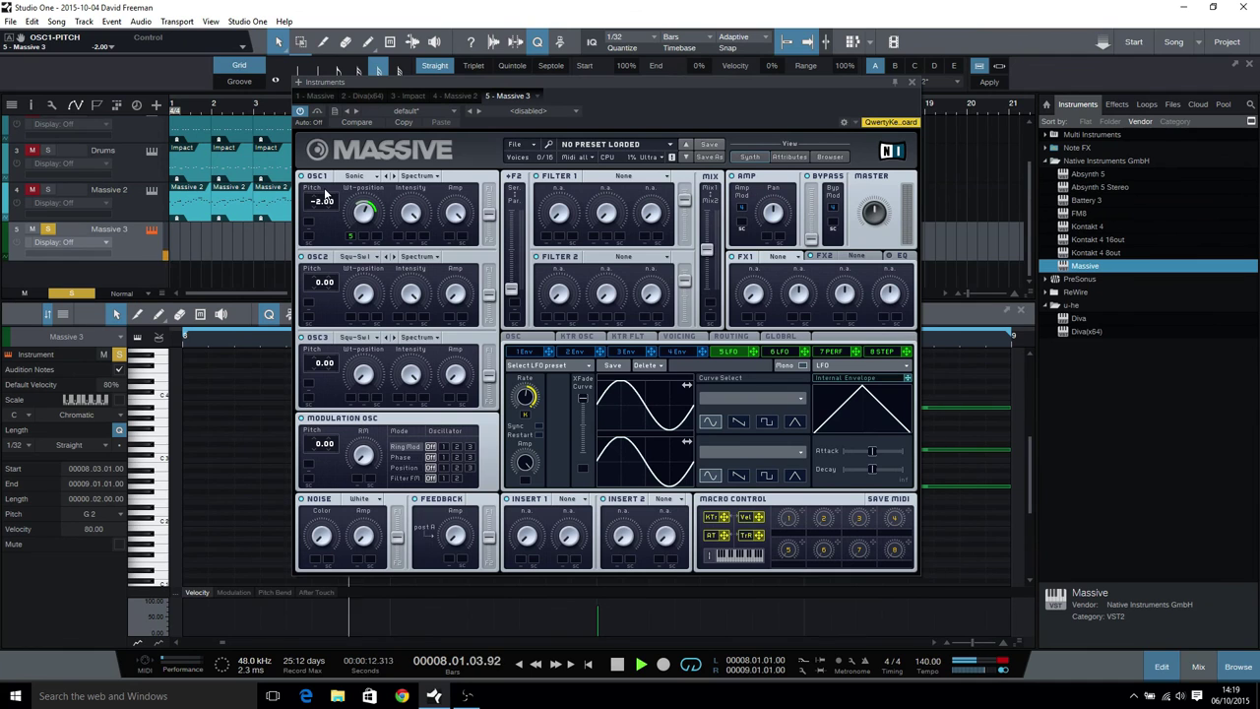
Step: Set OSC1's pitch to -12.00 and its wavetable position to about 30
click(363, 226)
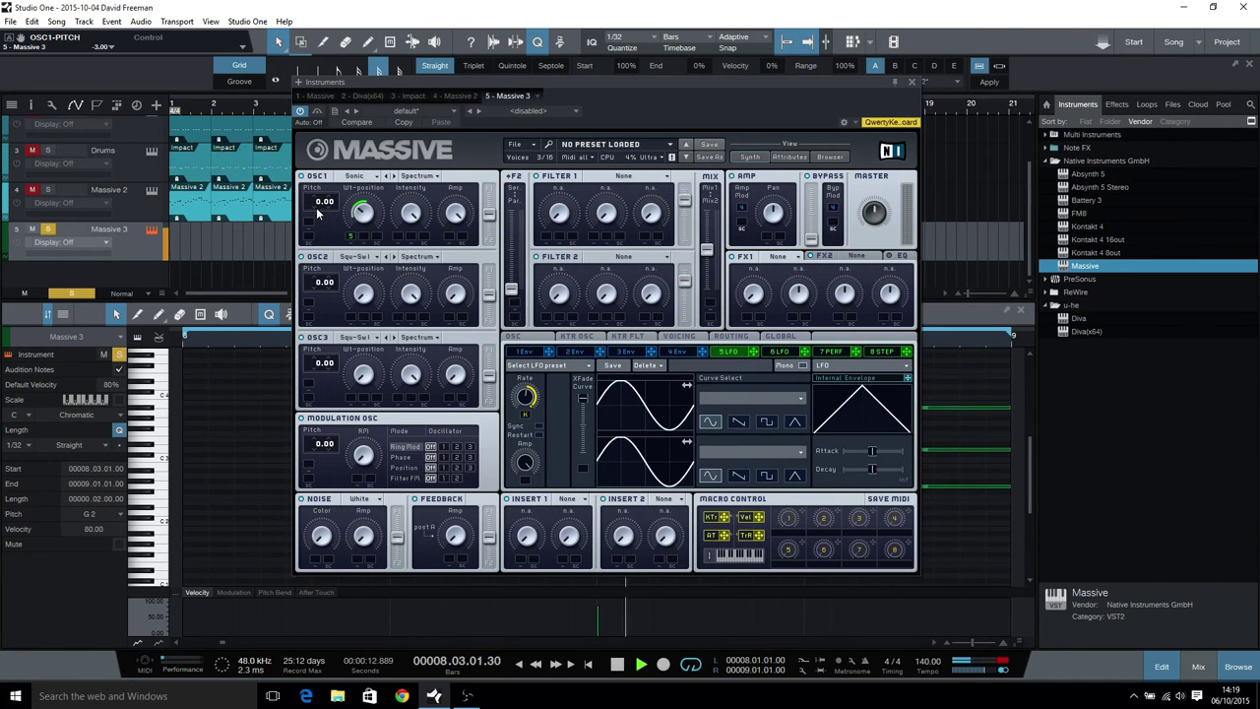
drag(317, 223, 319, 234)
drag(362, 228, 348, 208)
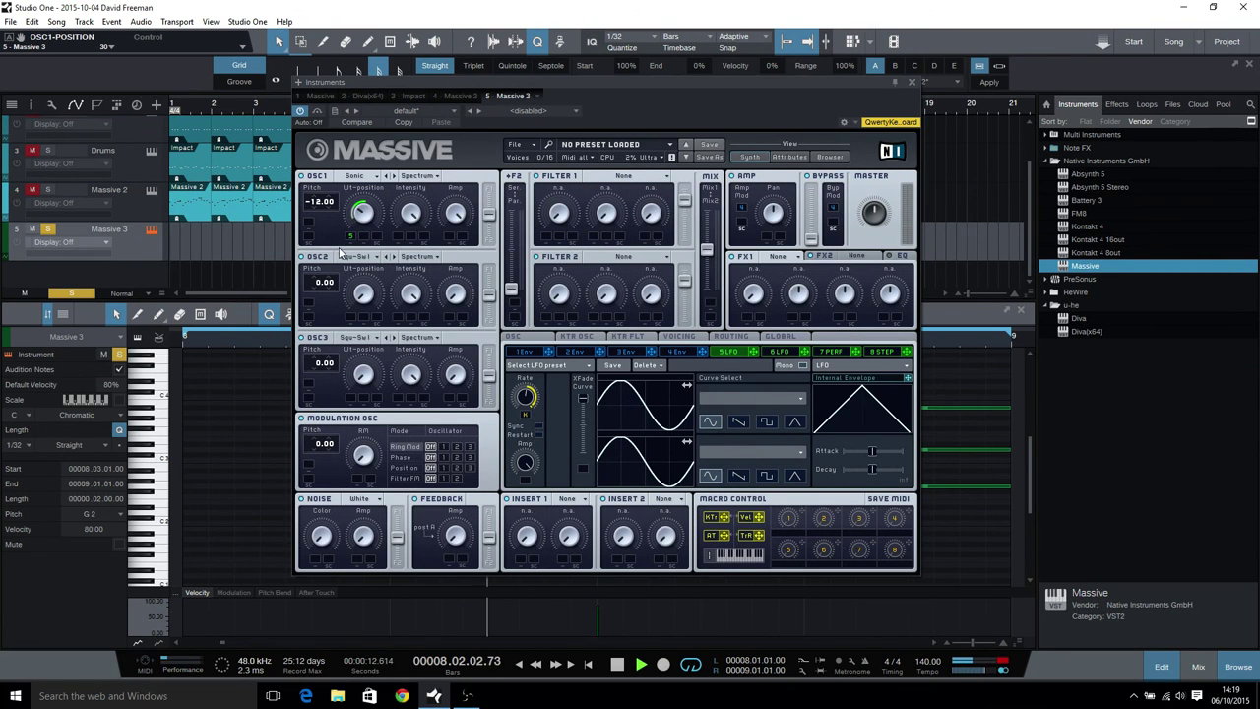
Step: Mute and unmute the LFO 5 modulation of OSC1's wavetable position, and assign LFO 6 as its second modulator
right_click(354, 237)
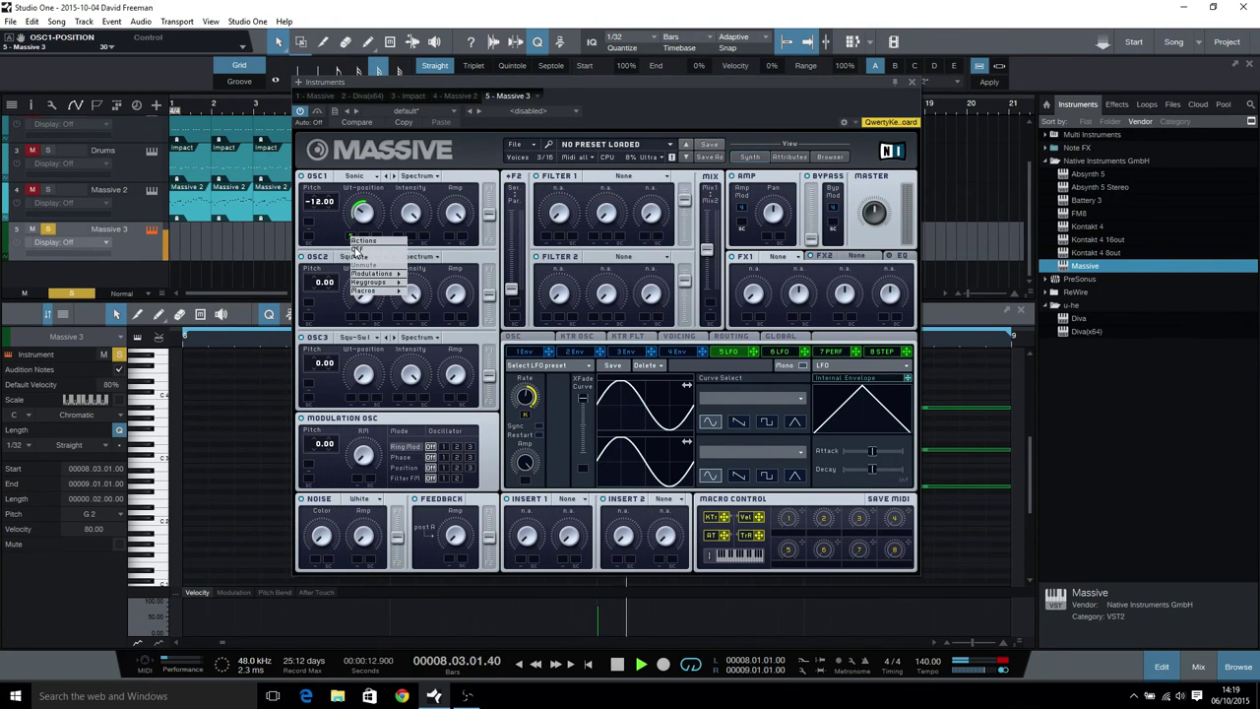
click(360, 257)
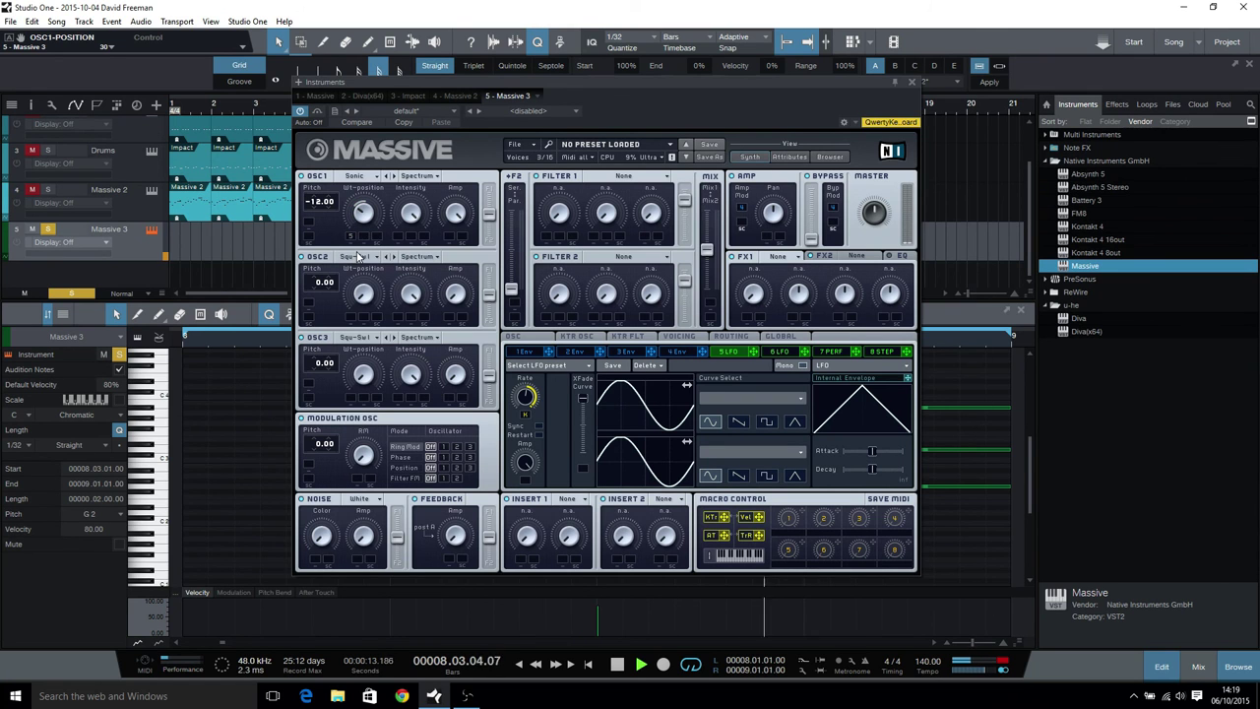
right_click(354, 238)
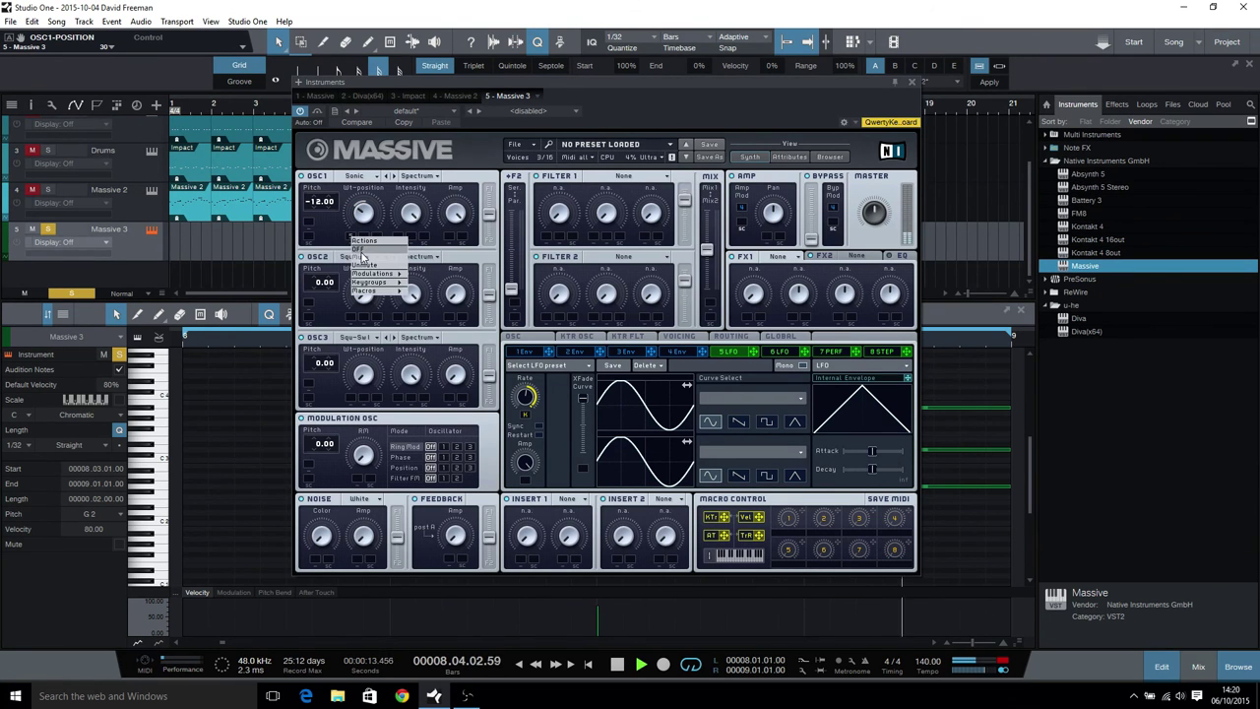
click(362, 266)
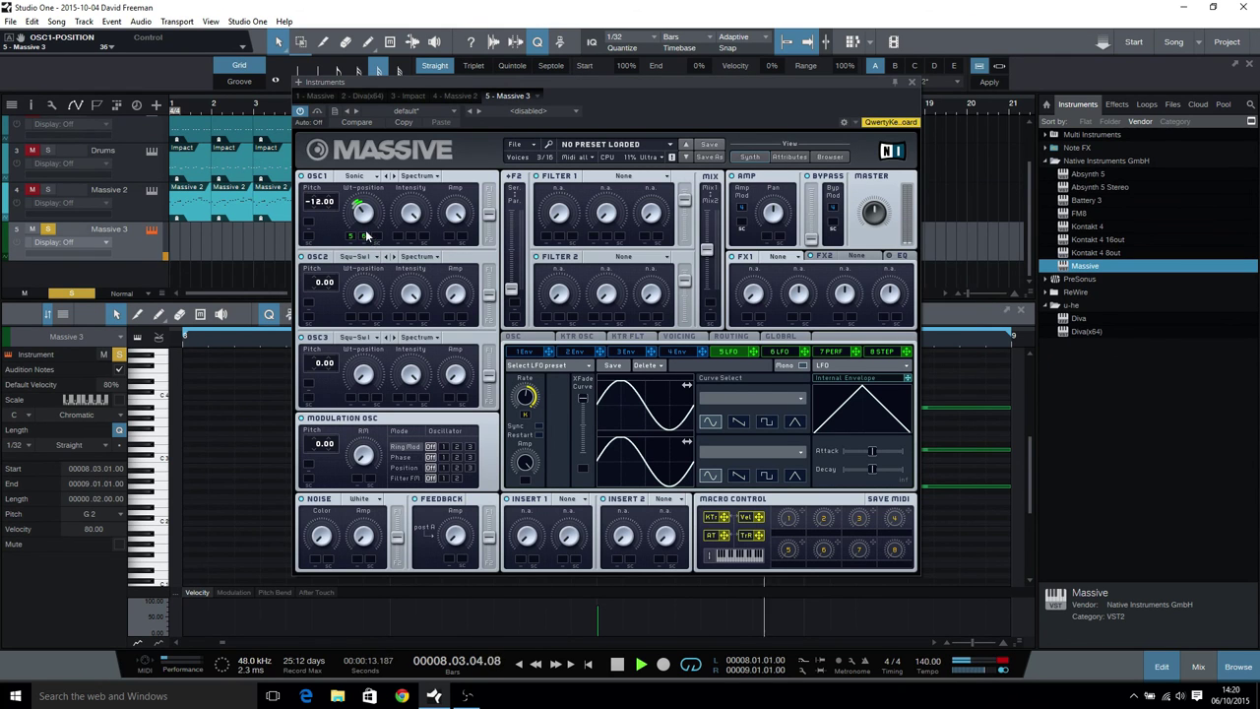
Step: Audition other wavetables for OSC1, including Scrap Yard and Wicked, with the position at about 67, and settle on Chrome
click(379, 178)
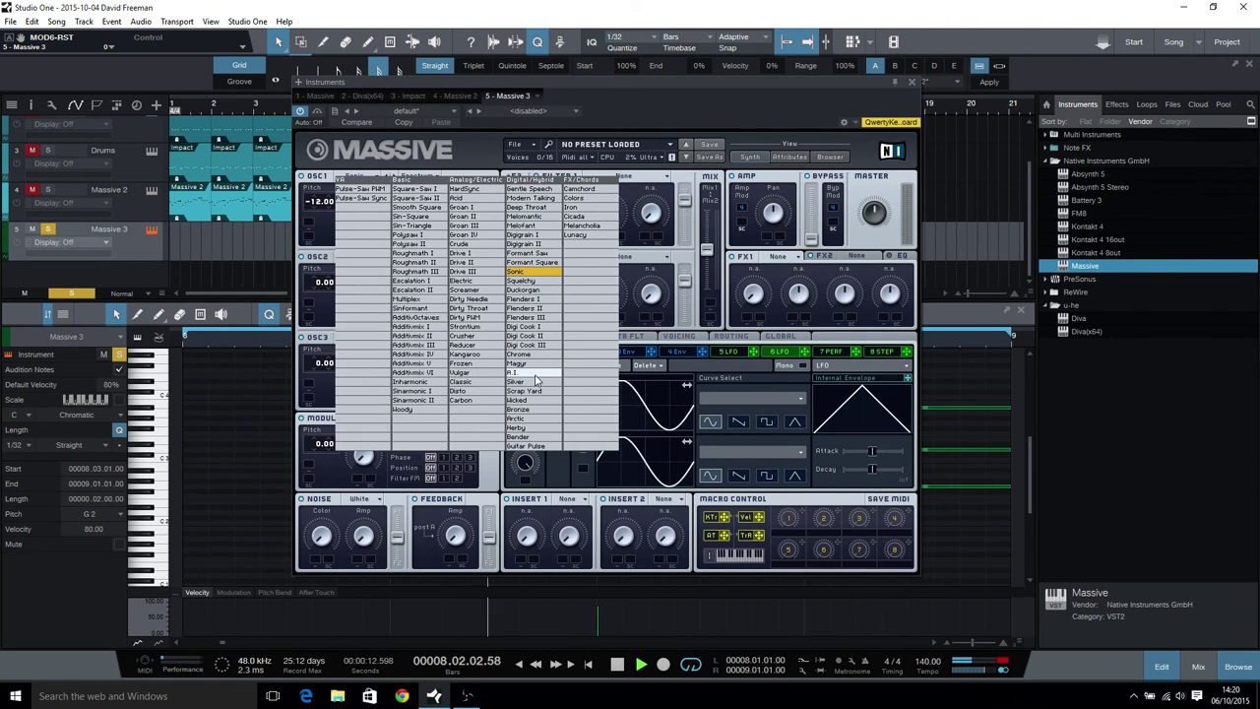
click(513, 372)
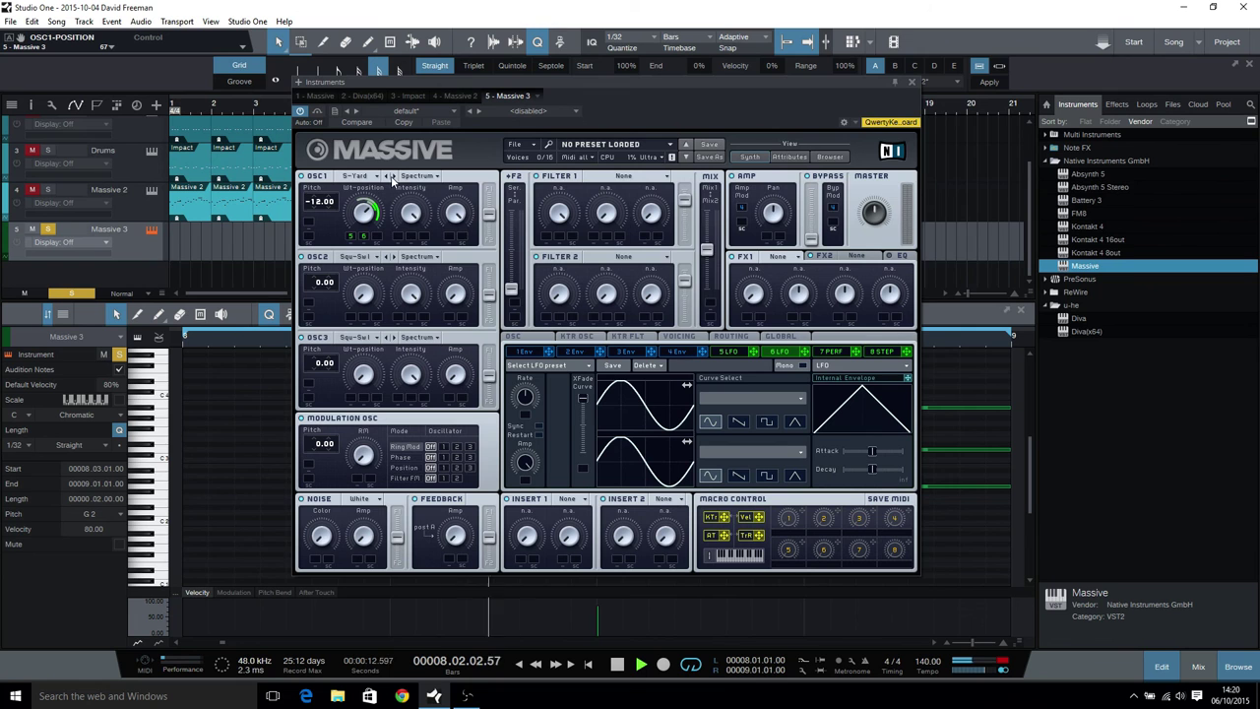
click(379, 179)
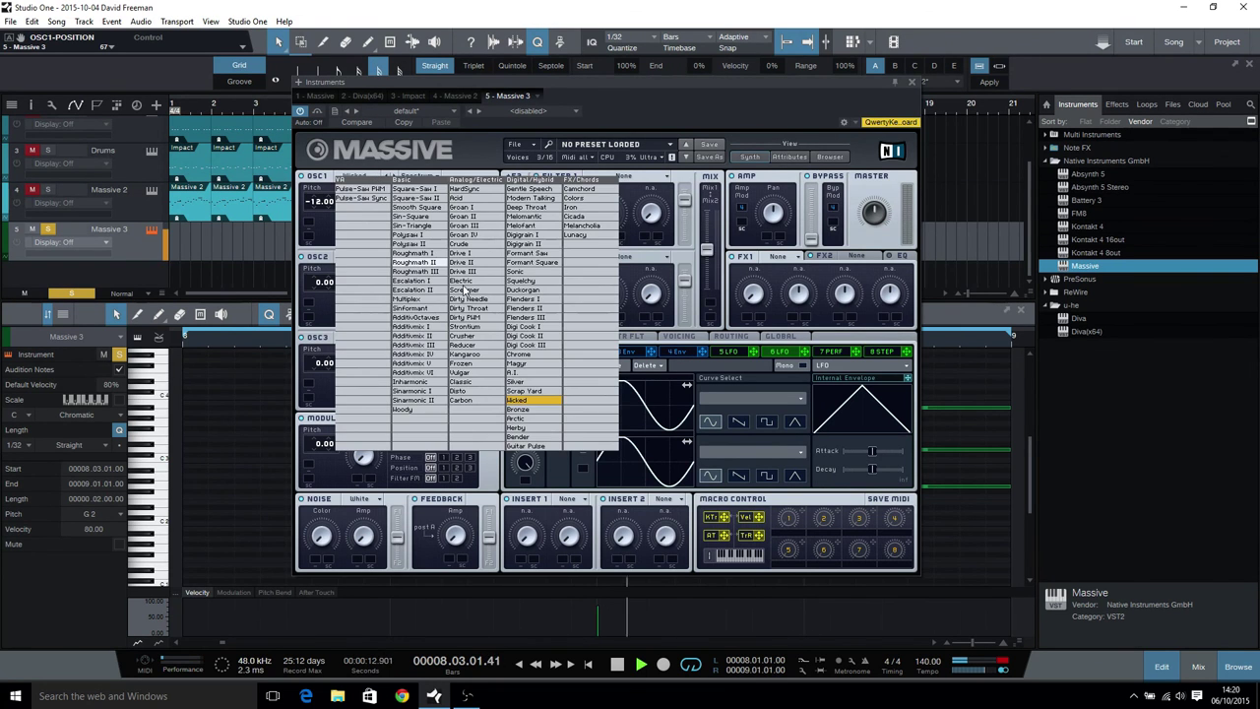
click(530, 369)
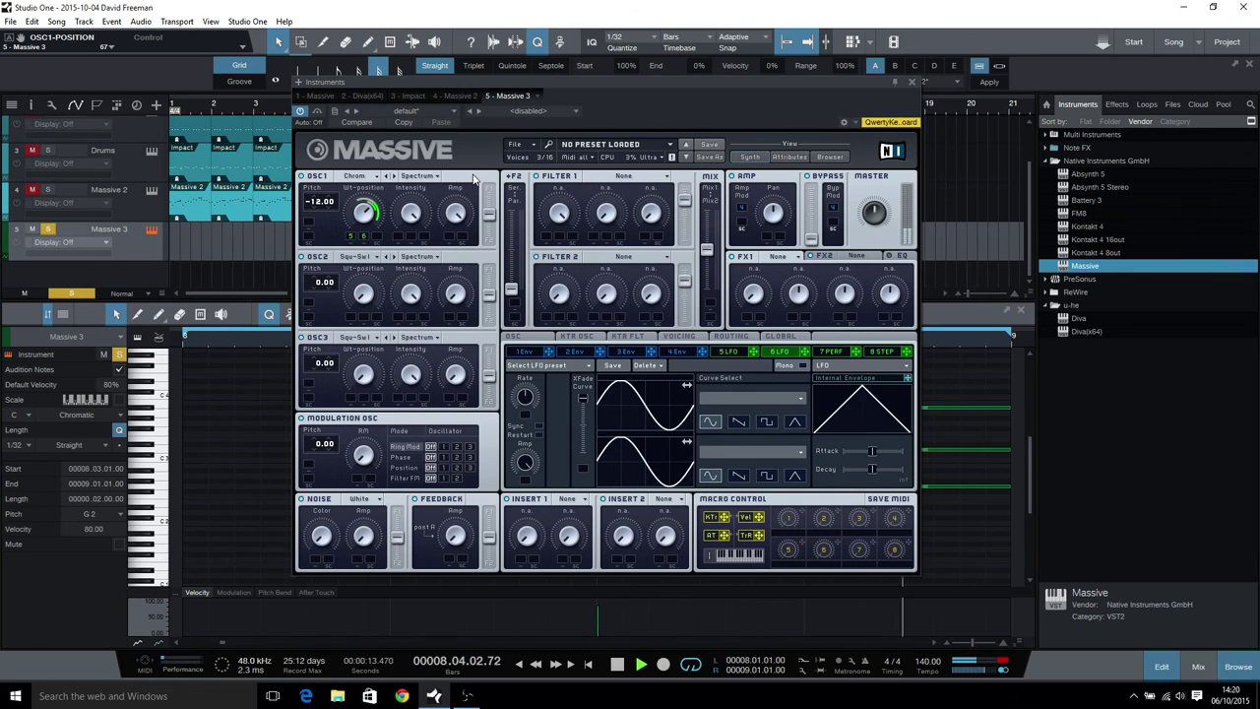
Step: Set Filter 1 to Lowpass 4, route OSC1 fully into it and move the filter mix to Mix1
click(637, 176)
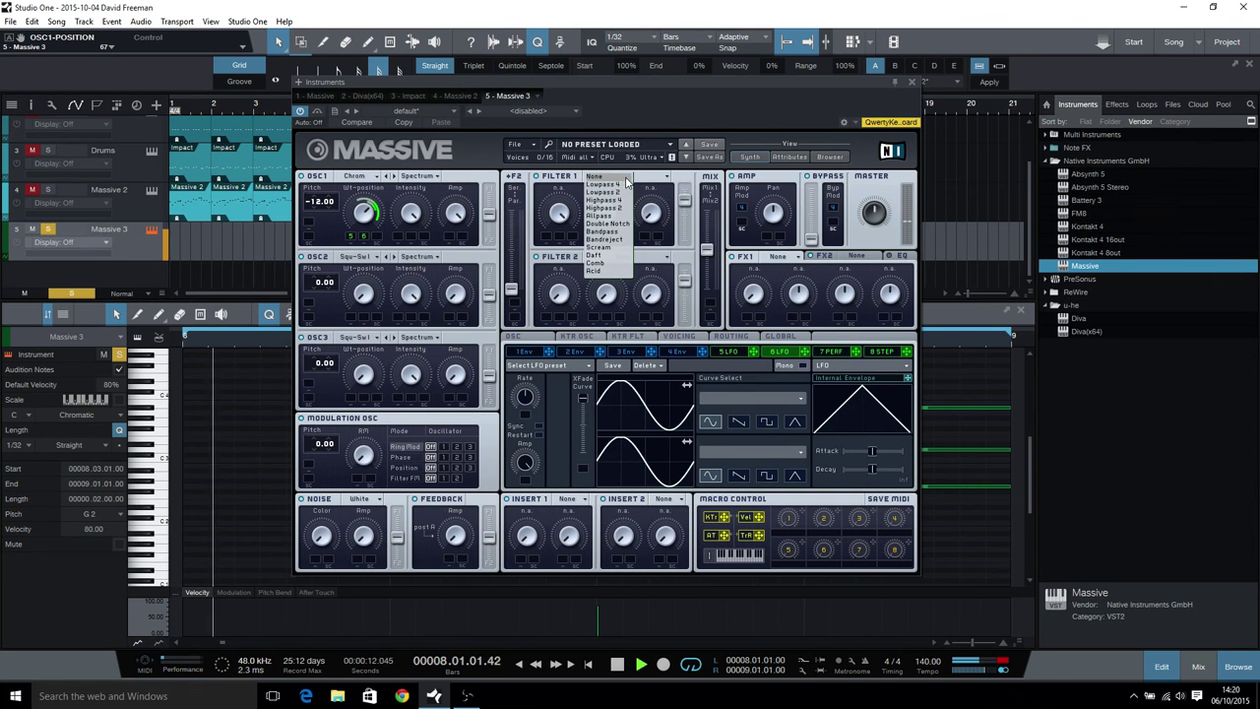
click(622, 188)
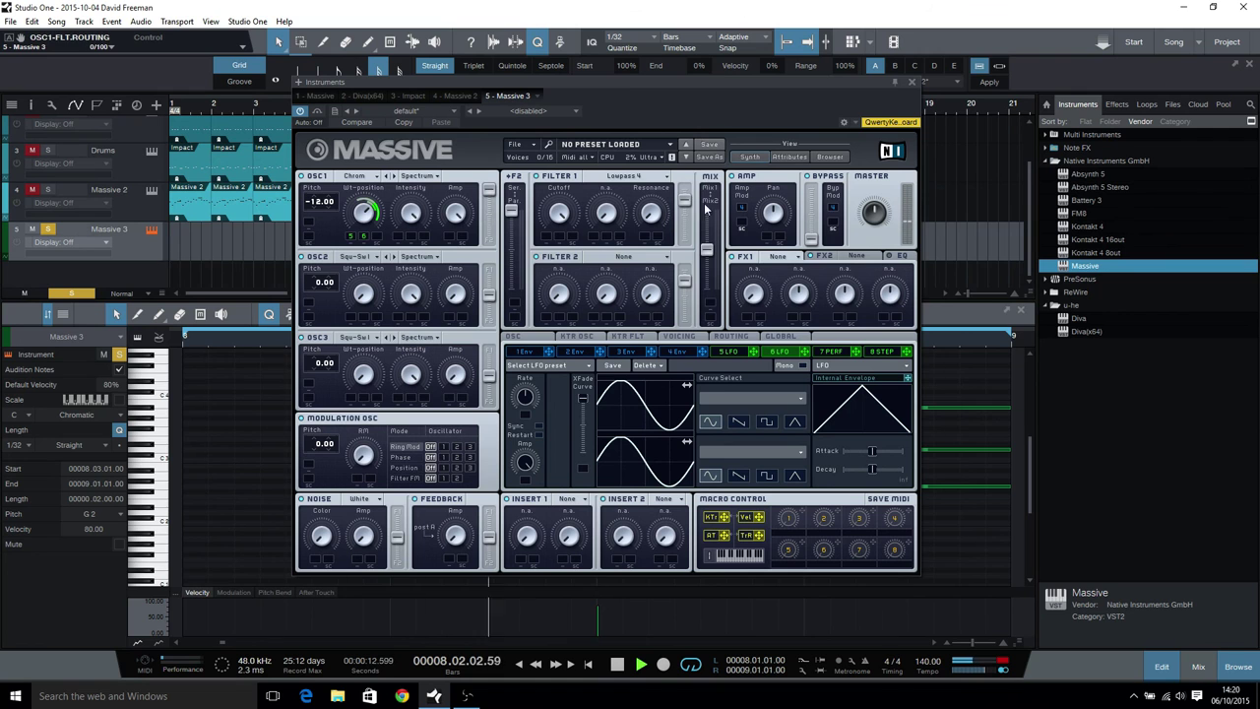
drag(716, 241, 708, 119)
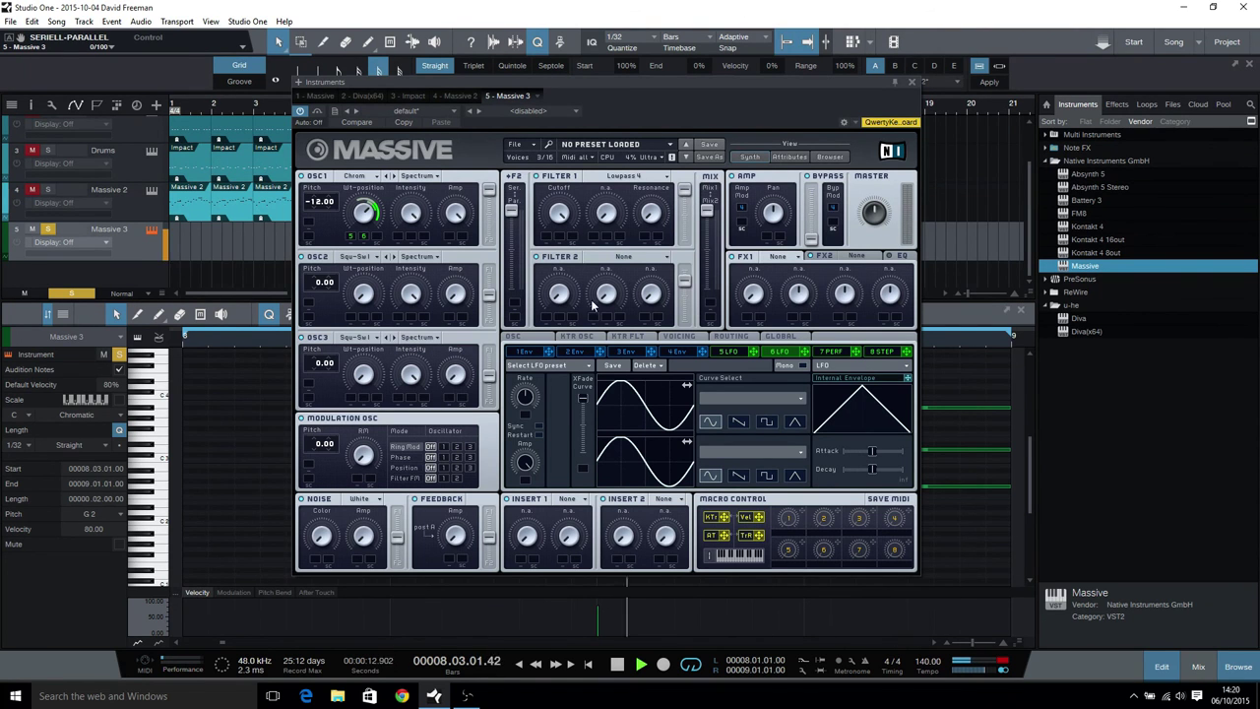
Step: Set Filter 2 to Highpass 4 with a cutoff of about 22 and move the filter mix fully to Mix2
click(645, 261)
click(618, 288)
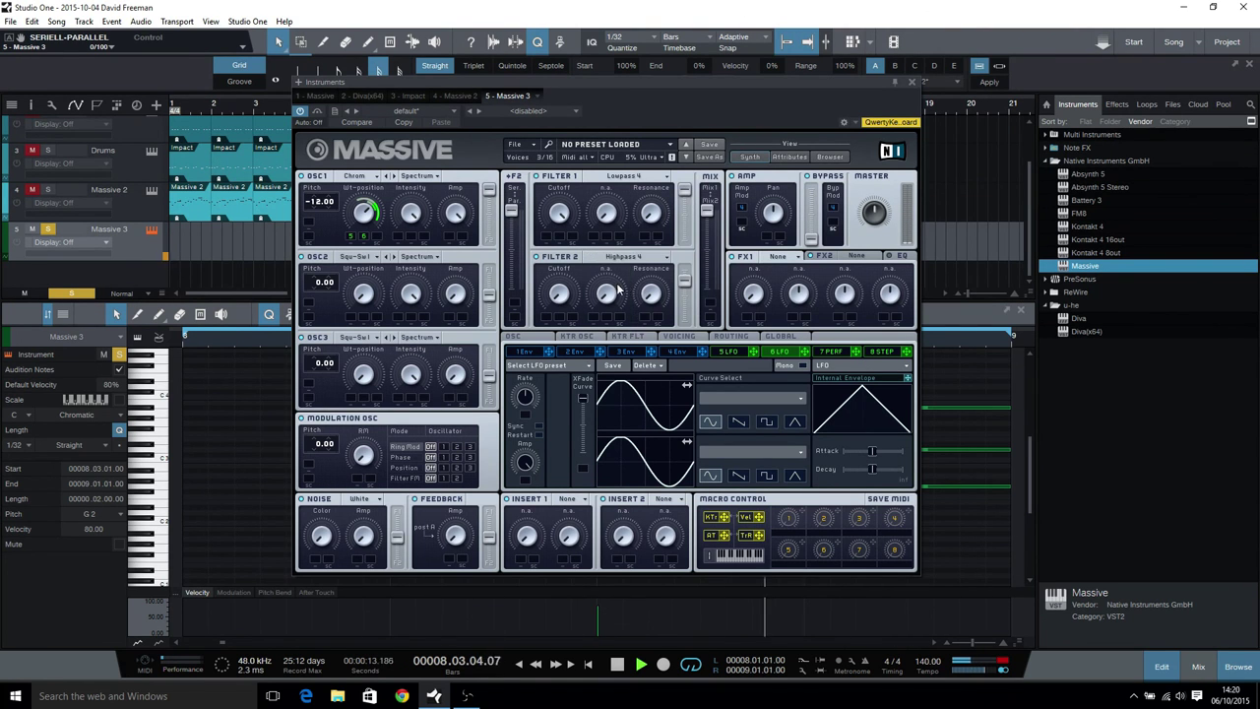
drag(693, 288, 624, 258)
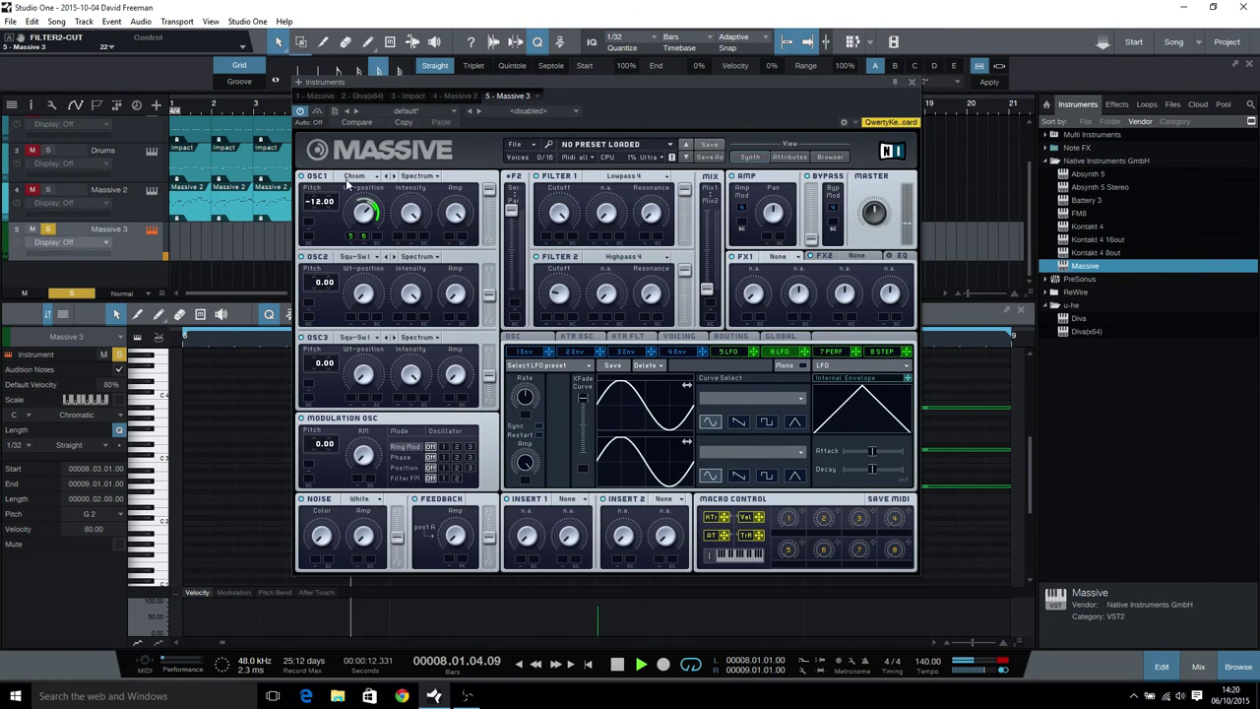
Step: Set OSC1's pitch to 0.00 and load Delay Synced as FX1 with its feedback at about 88
scroll(331, 187, up, 1)
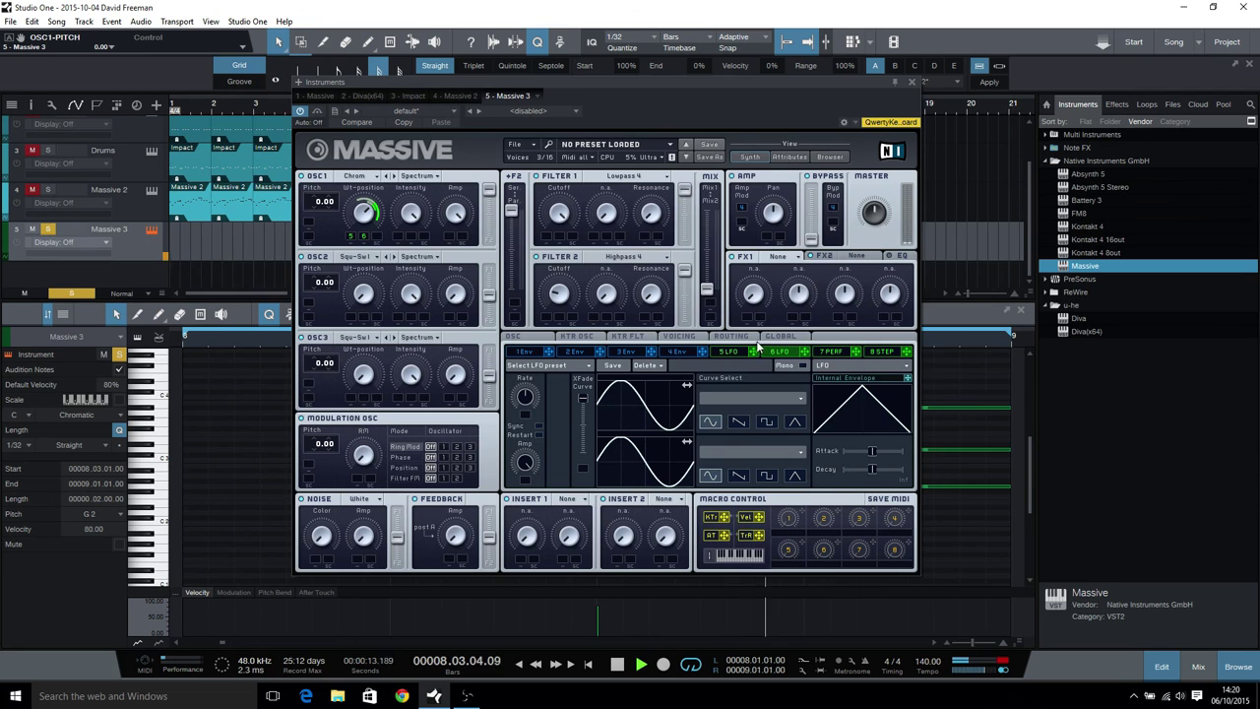
click(792, 258)
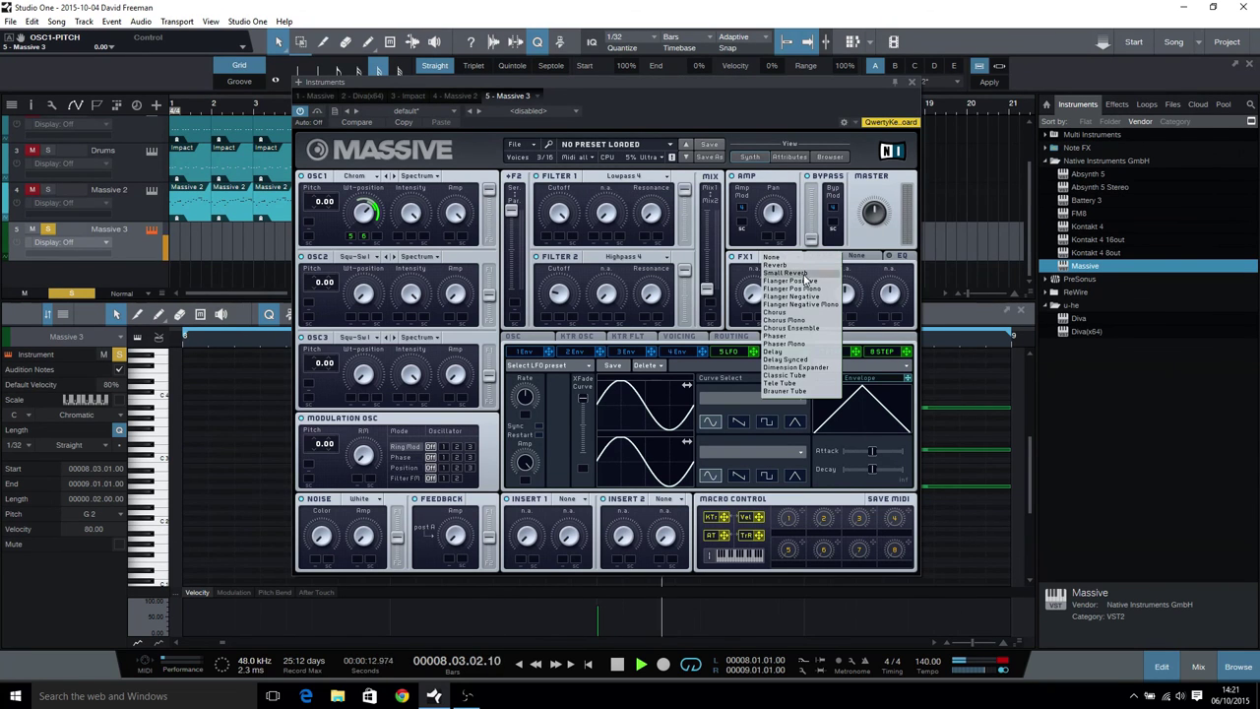
click(814, 360)
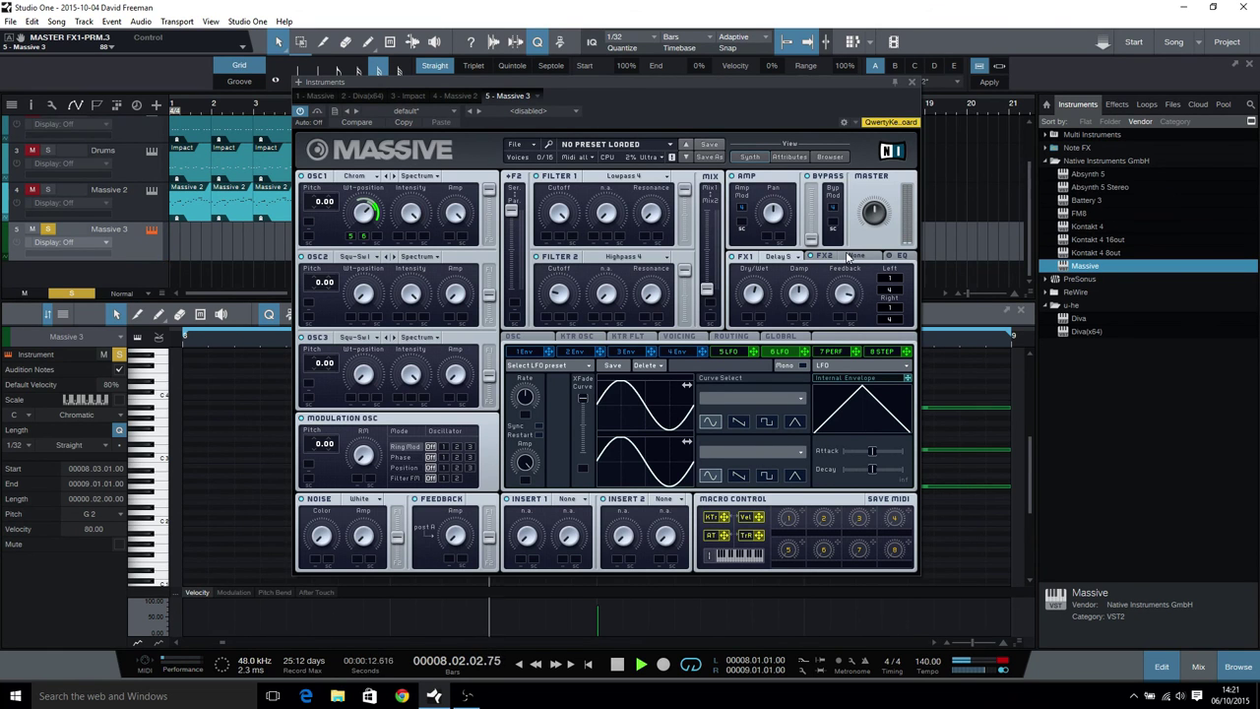
click(911, 82)
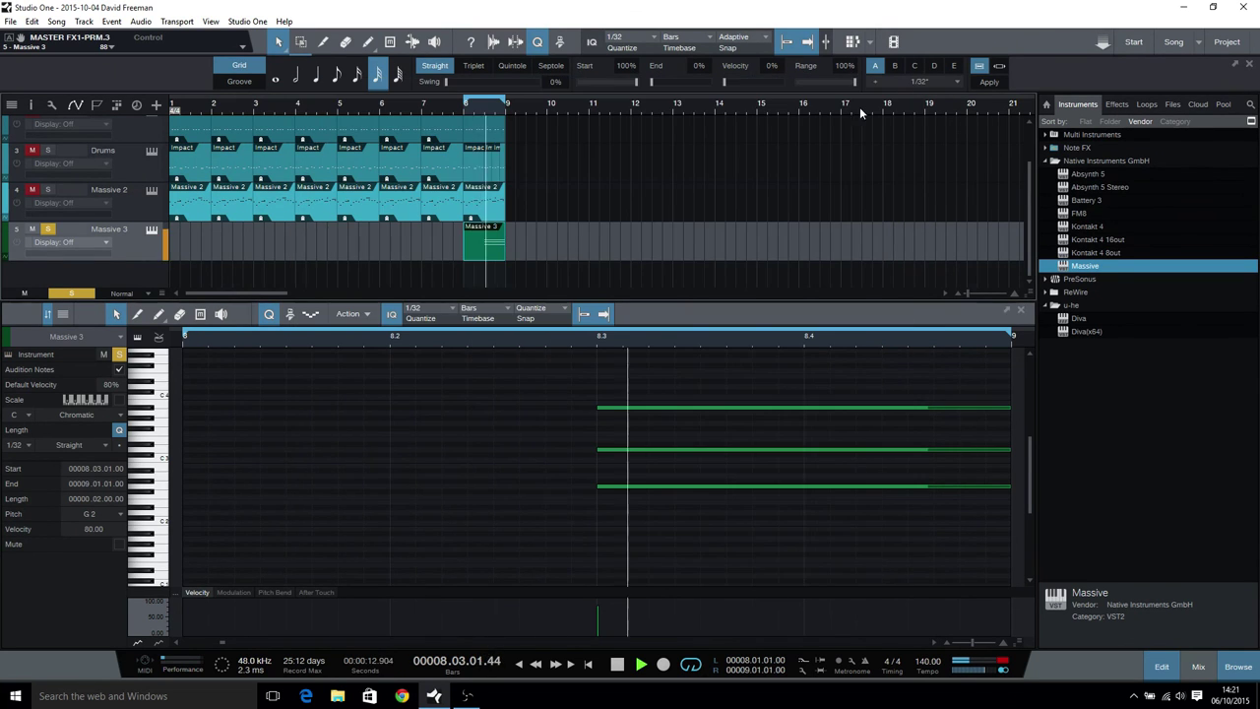
Step: Unsolo the Massive 3 track and set its synth's master volume to 100
click(50, 229)
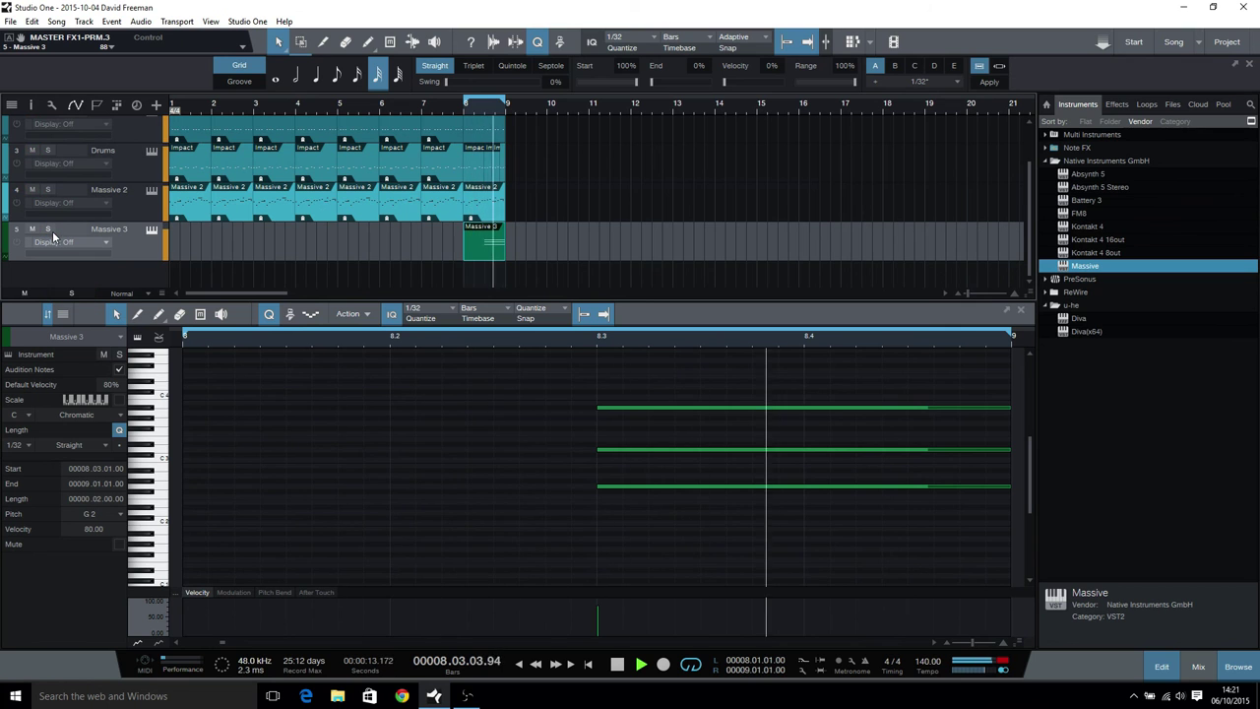
key(F3)
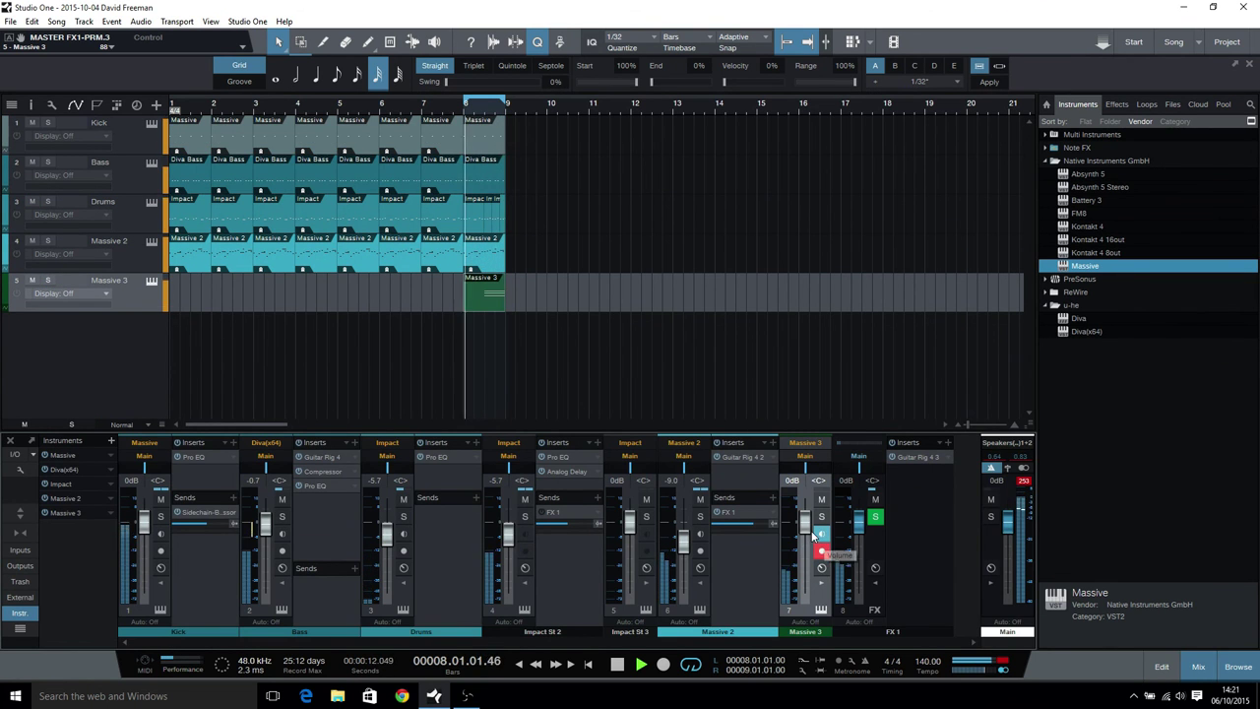
click(821, 611)
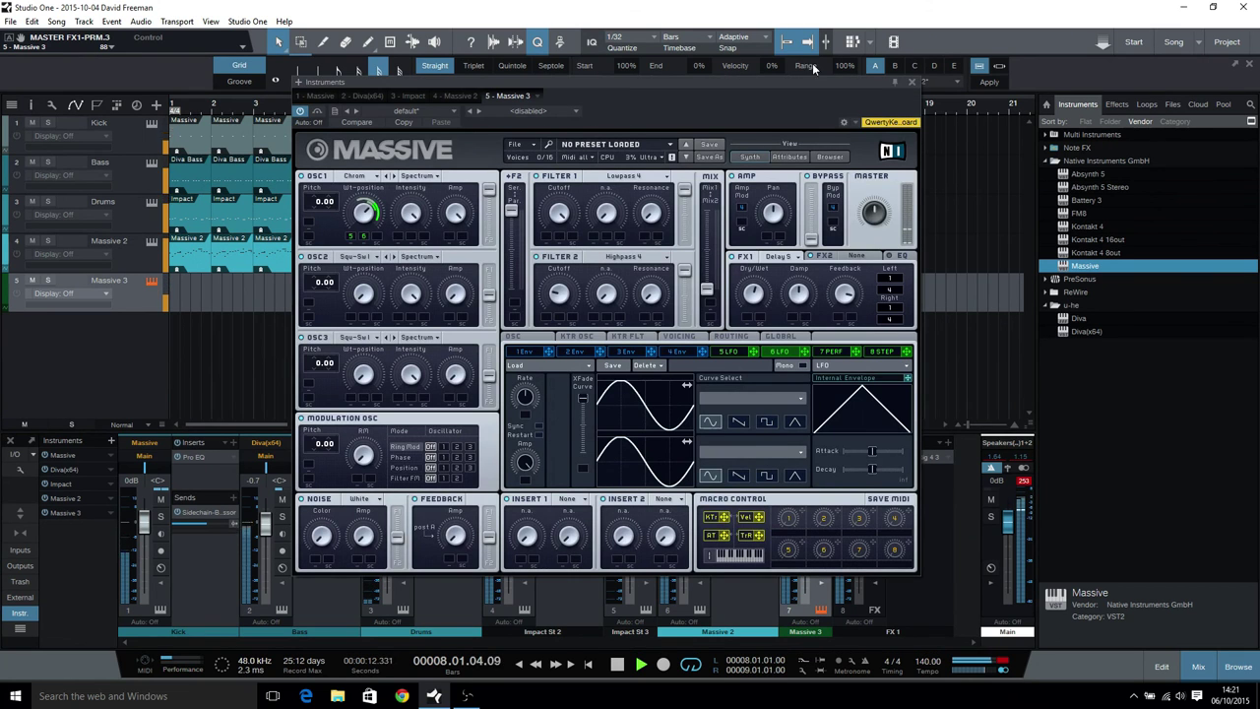
click(910, 82)
Step: Extend the loop range back to bar 1 and add a send to FX 1 on the Massive 3 channel
drag(466, 101, 171, 102)
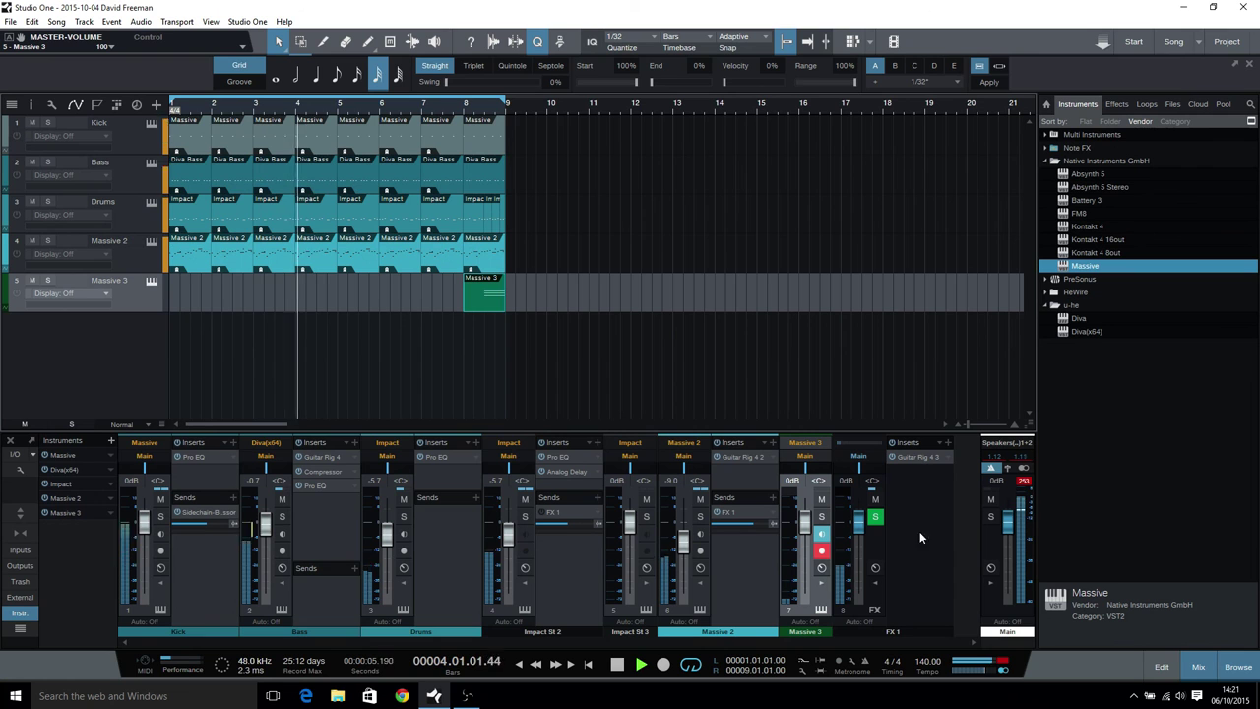
click(700, 583)
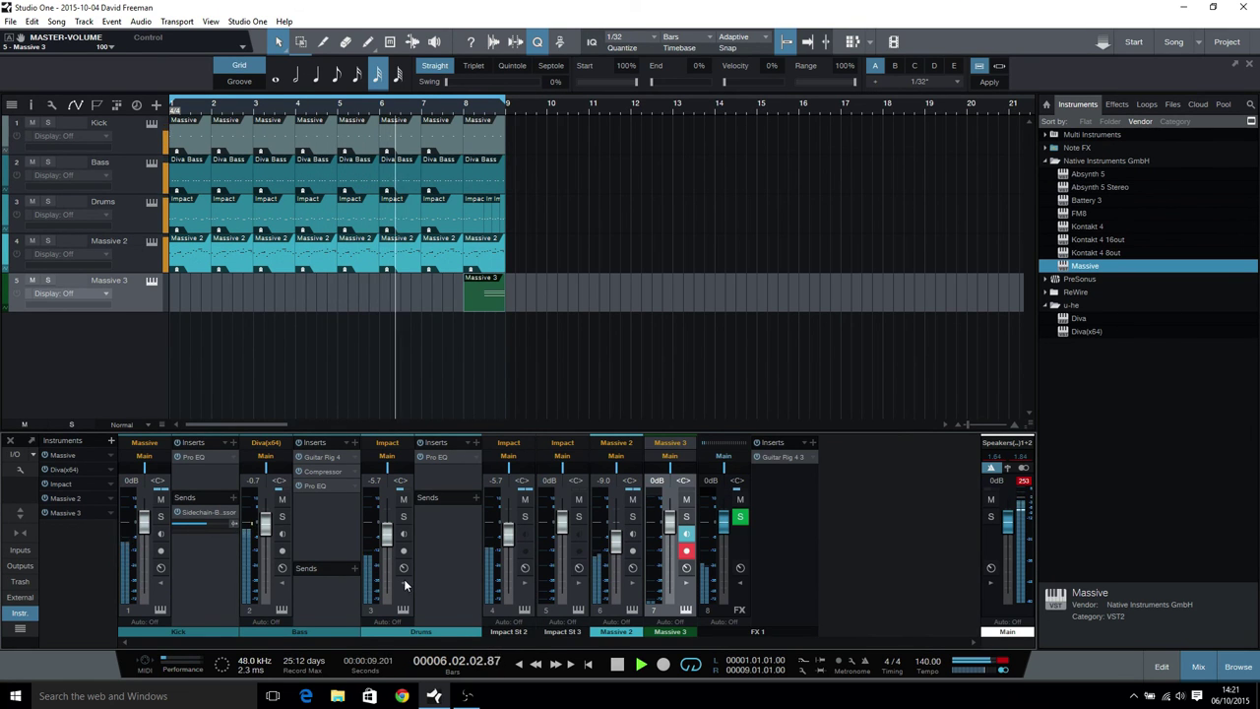
click(524, 584)
click(617, 583)
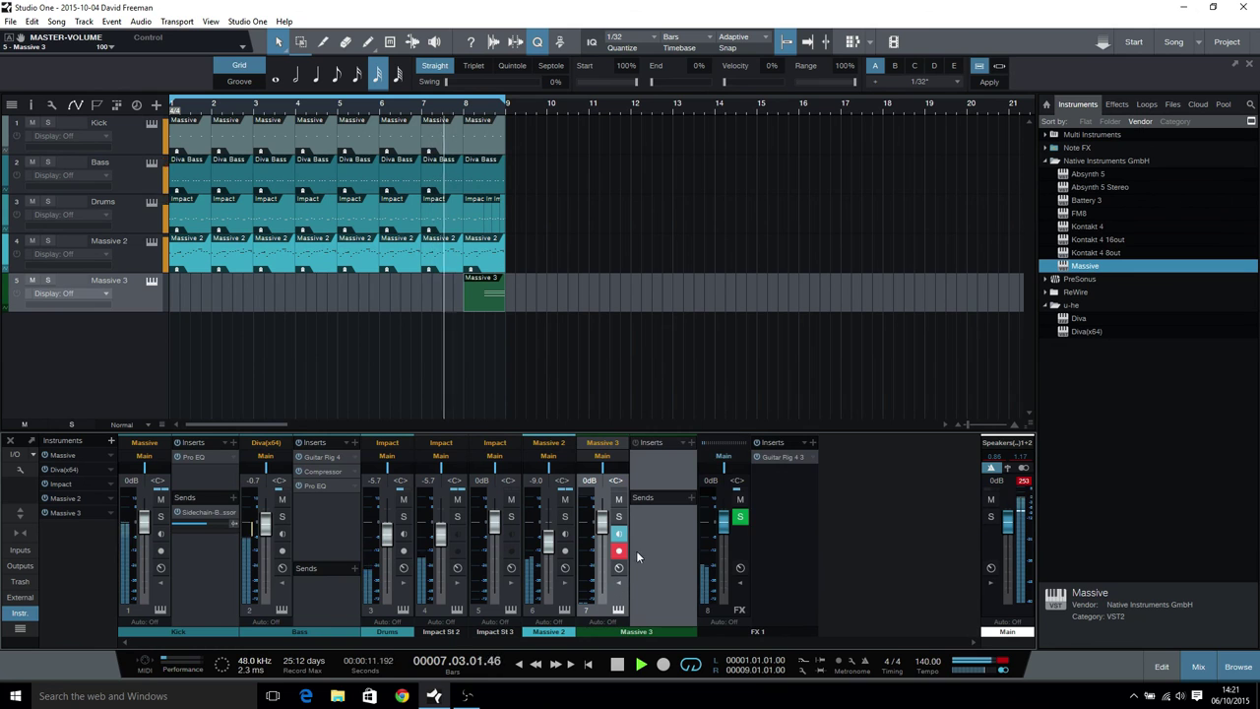
click(692, 500)
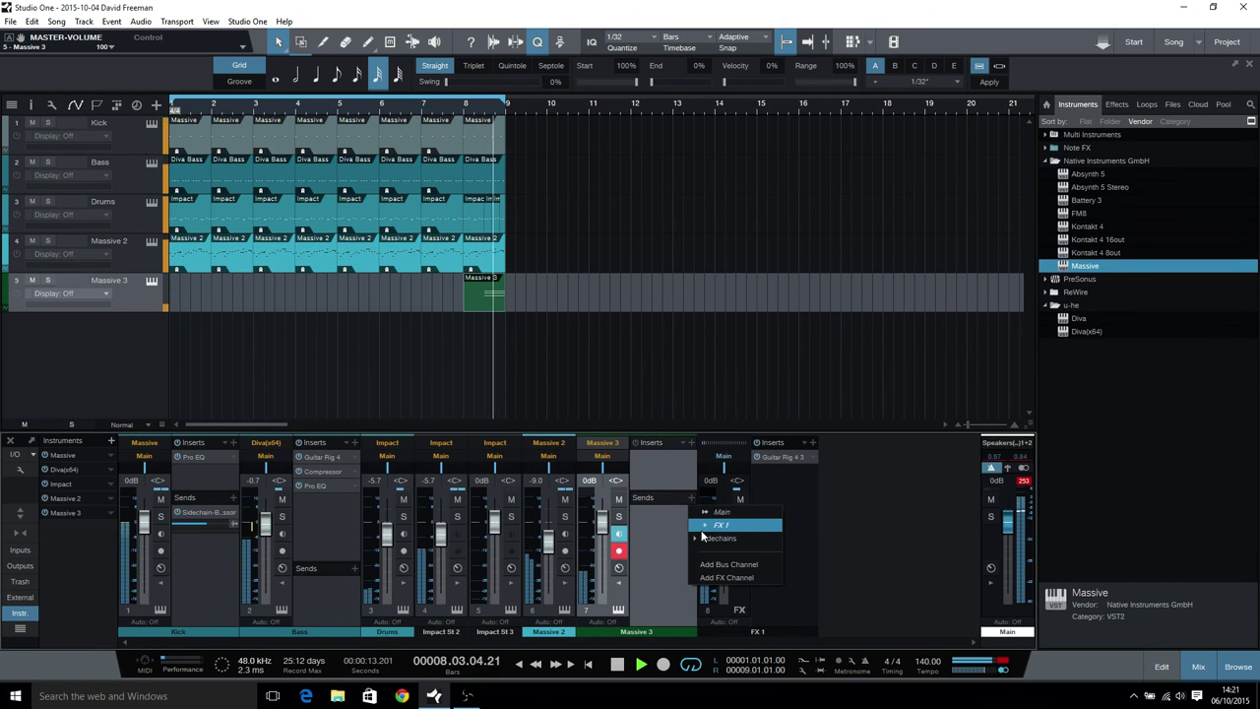
click(728, 519)
Step: Insert a Pro EQ on the Massive 3 channel and narrow the loop range to bar 8
click(813, 443)
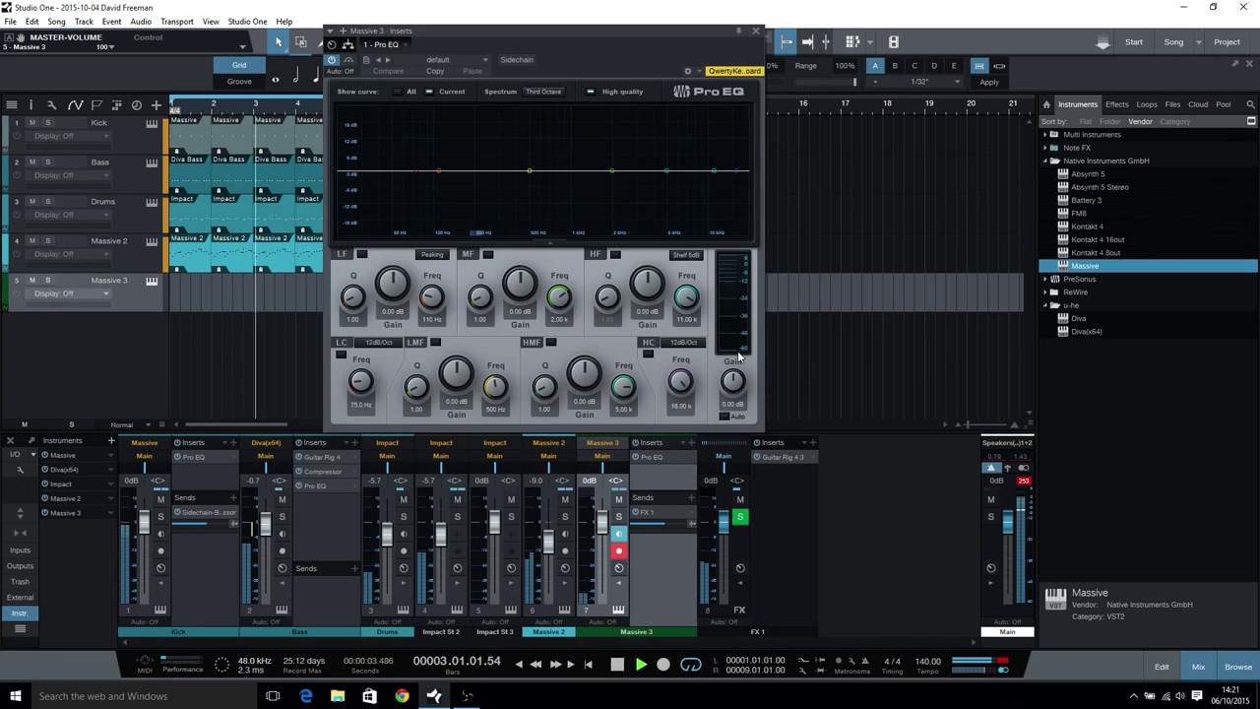
click(725, 351)
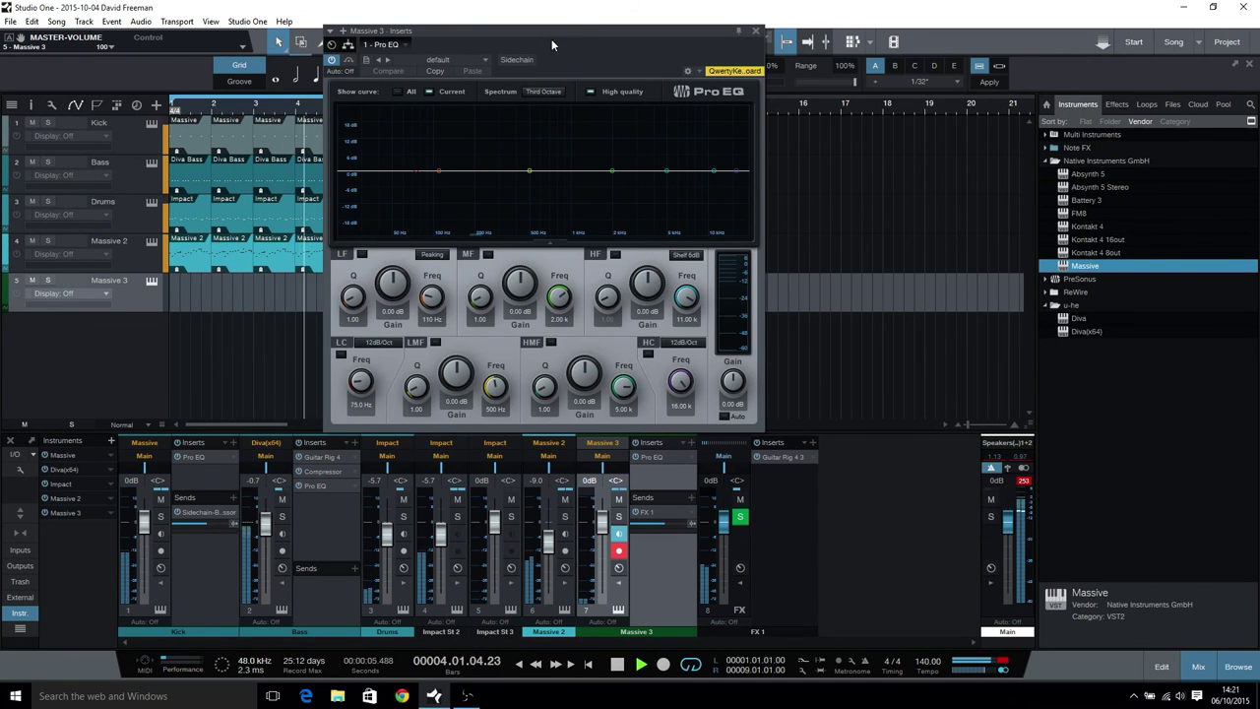
drag(550, 30, 792, 133)
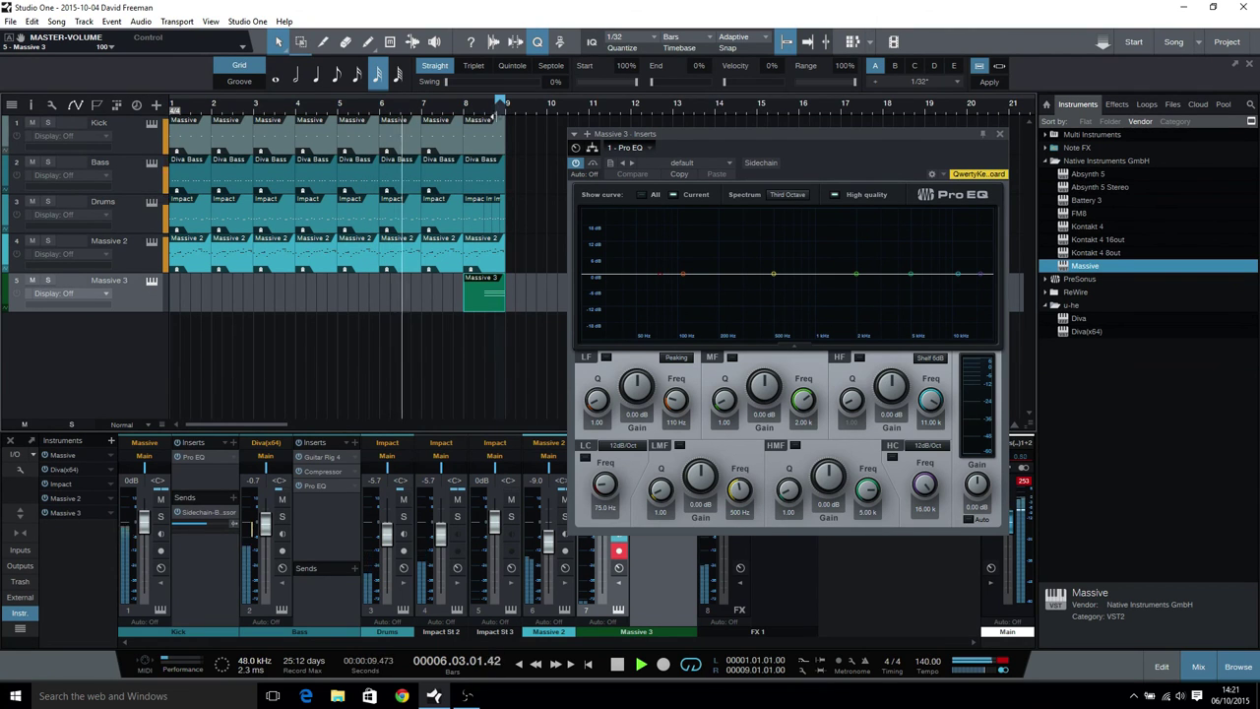
click(485, 111)
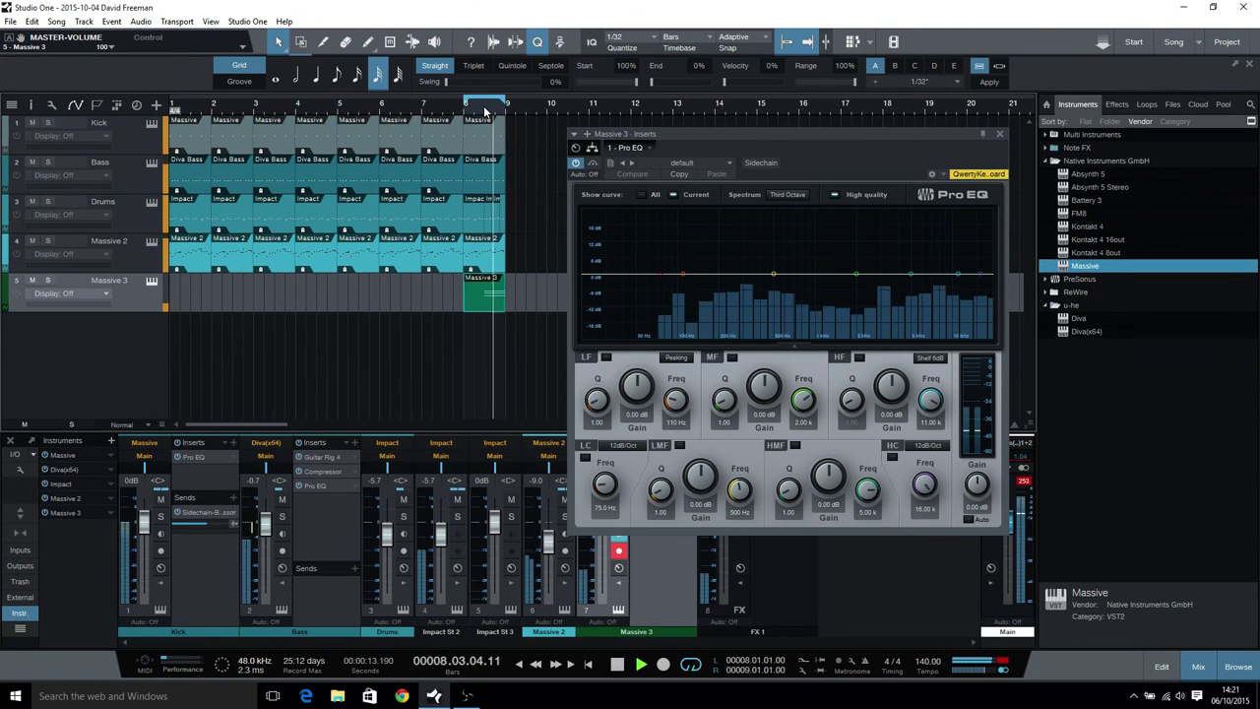
Step: Enable the Pro EQ's low cut at 48 dB/Oct and about 118 Hz, and play the full loop from bar 1 to 8
click(585, 457)
mouse_move(605, 482)
mouse_down()
mouse_move(605, 467)
mouse_move(613, 486)
mouse_up()
click(623, 445)
click(631, 511)
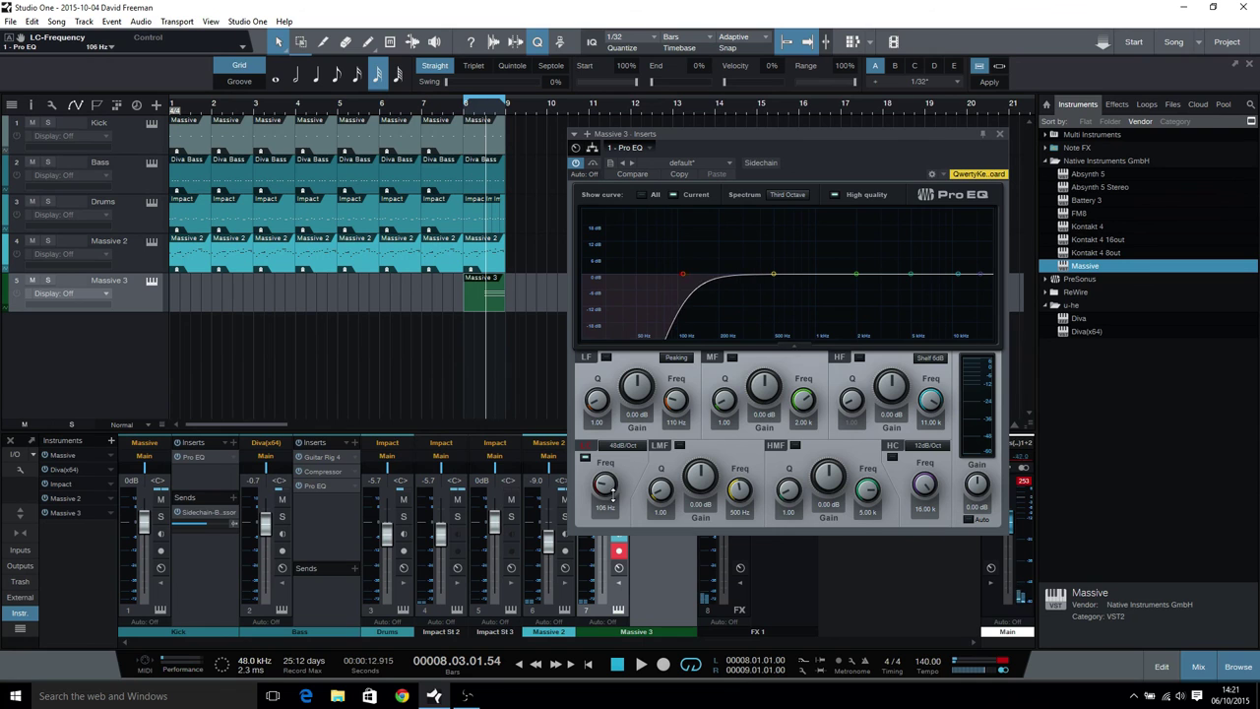
click(1000, 134)
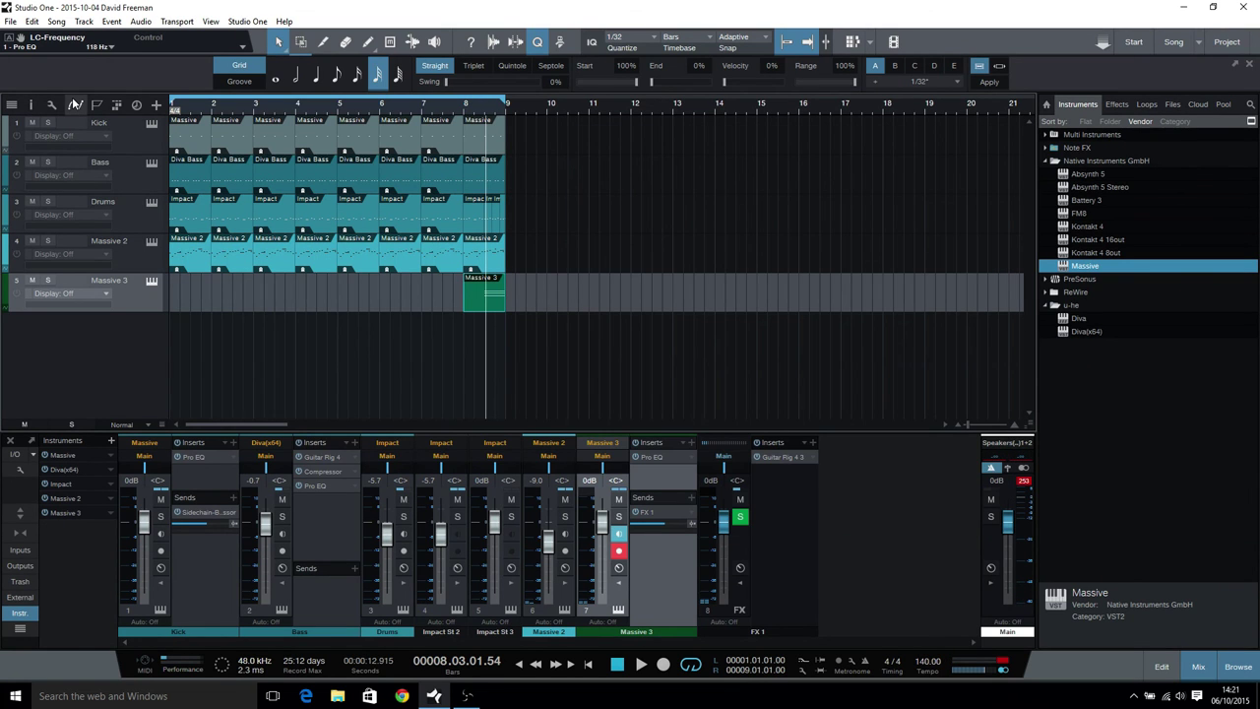
key(space)
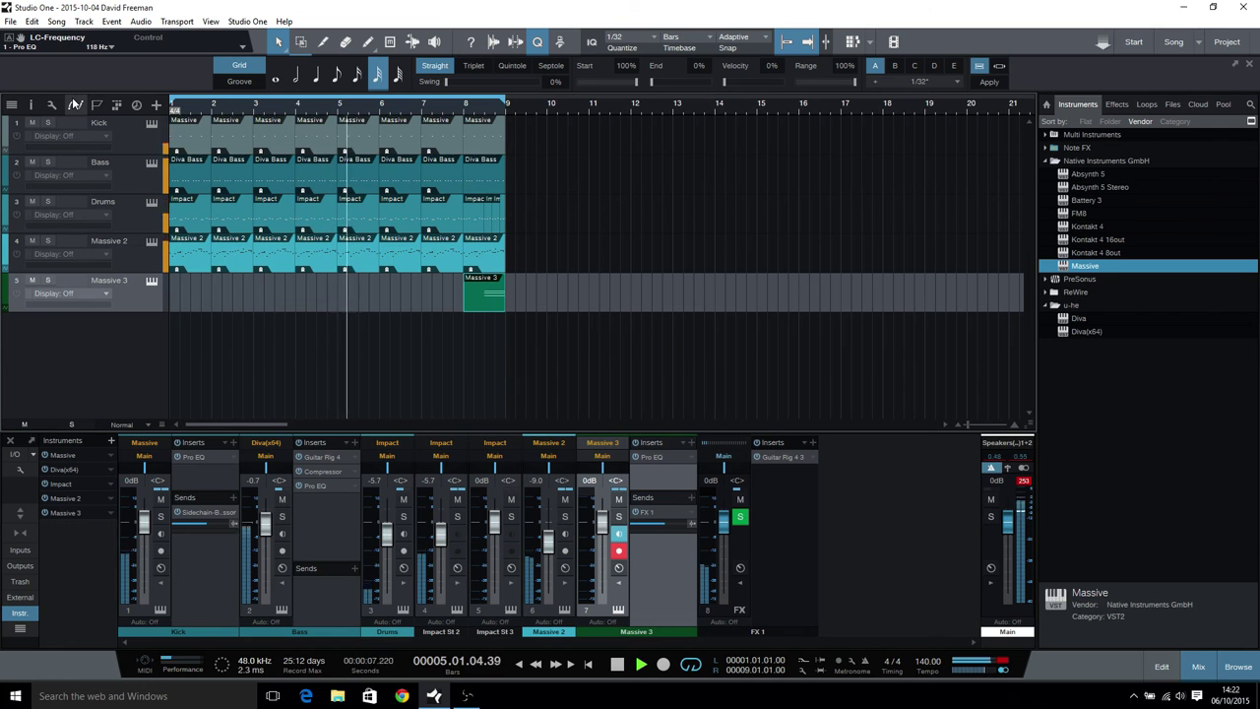
Step: Try a Binaural Pan insert on the Massive 2 channel, and remove it
click(566, 583)
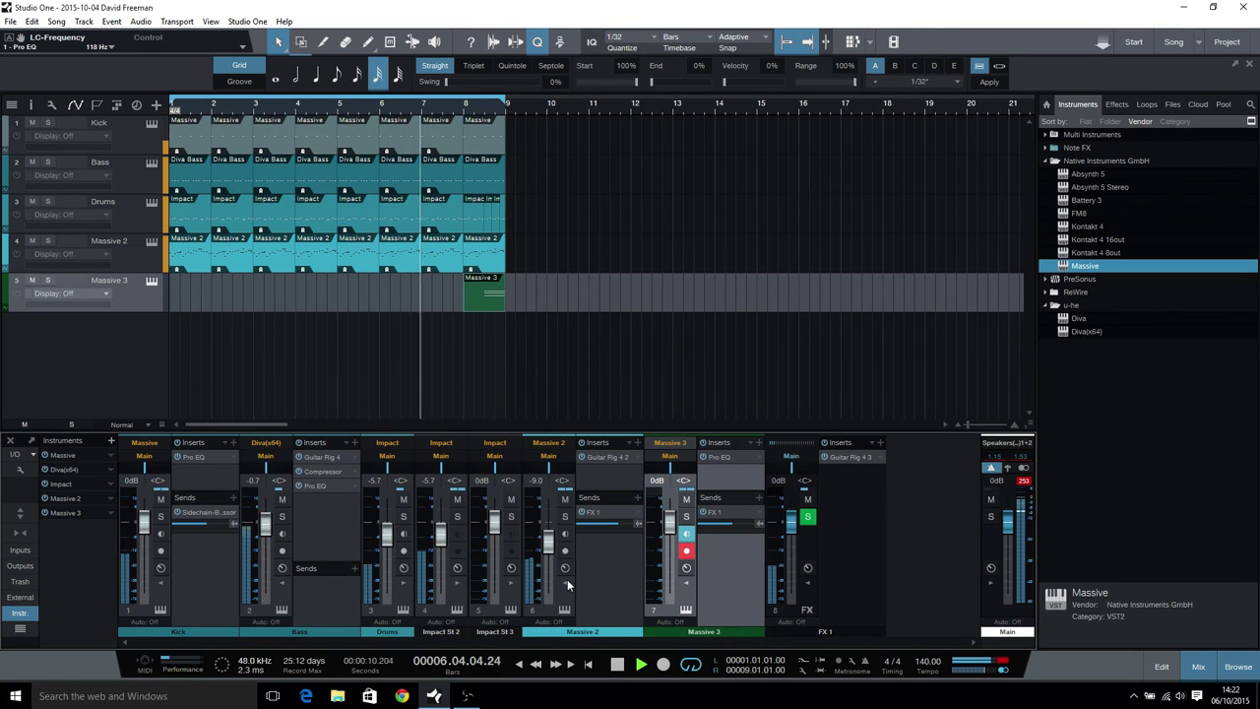
click(638, 443)
click(679, 75)
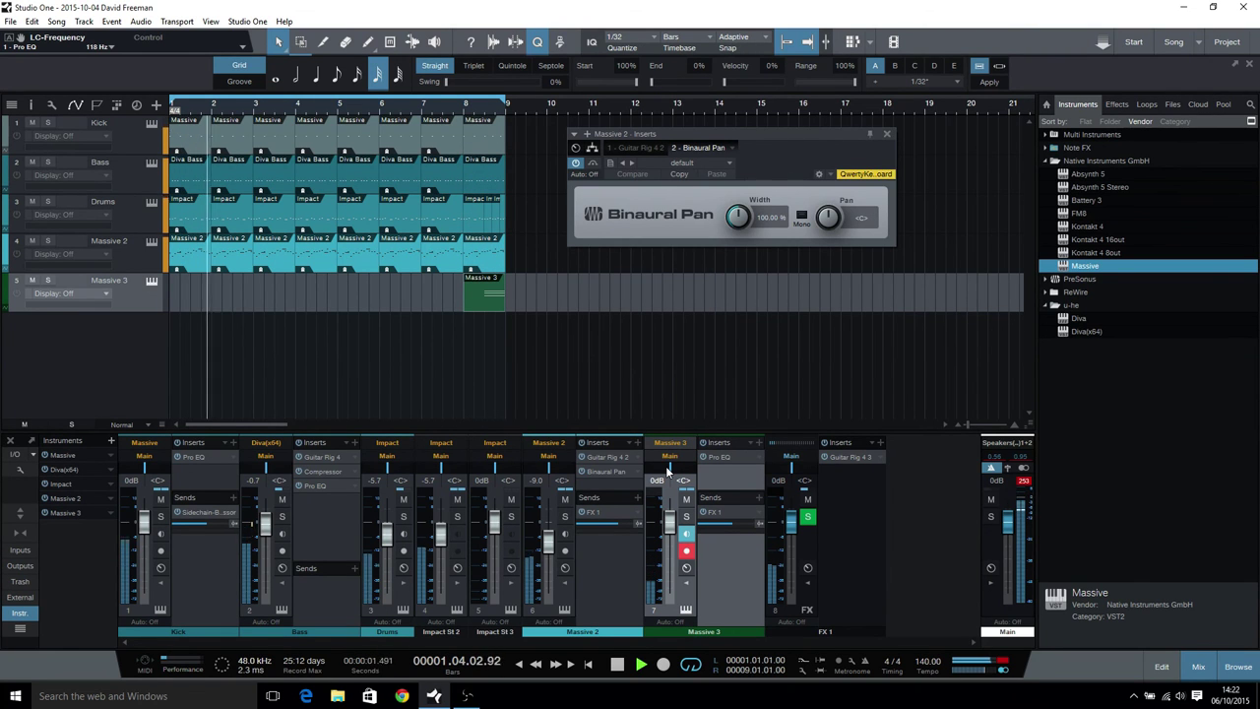
right_click(607, 472)
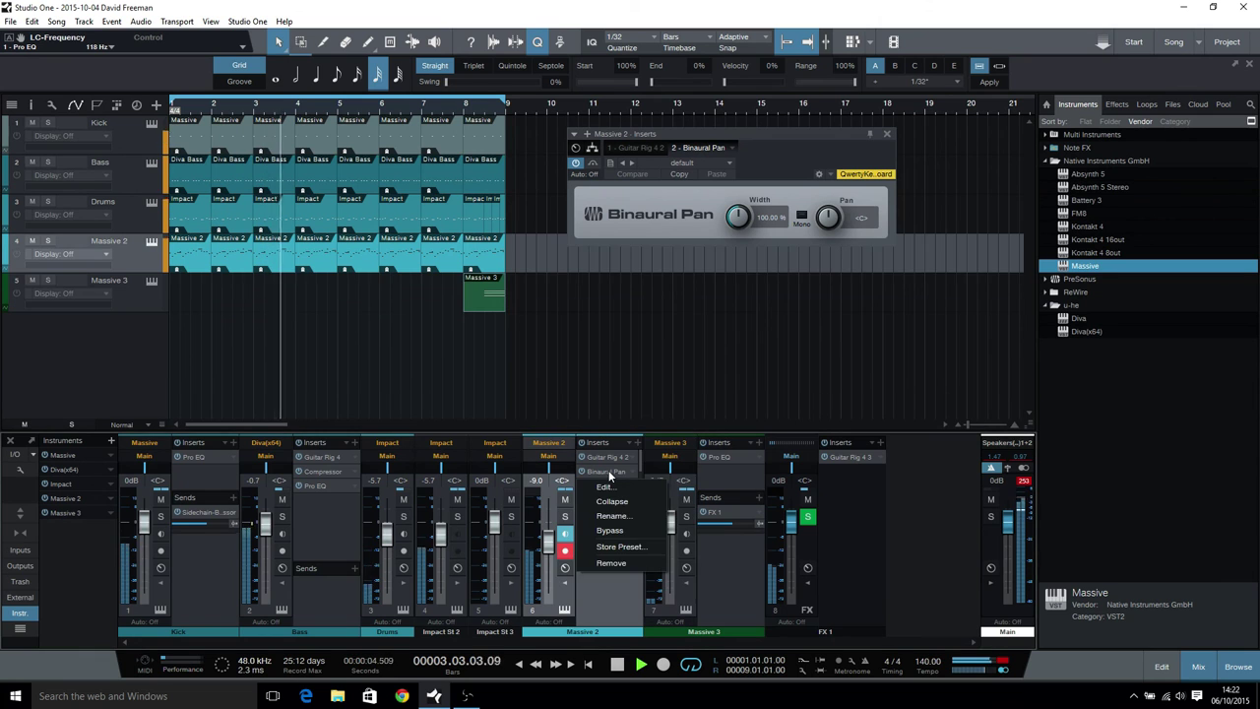
click(611, 564)
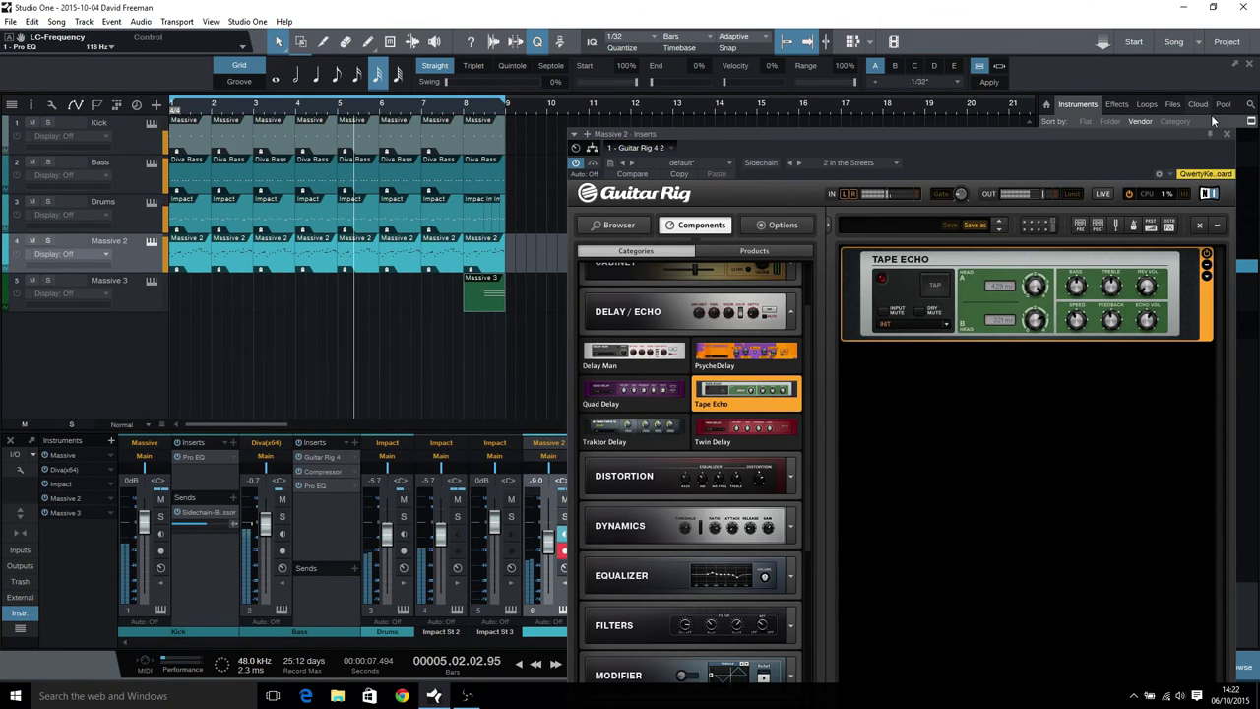
Step: Add a Split module below the Tape Echo in the Guitar Rig insert on the Massive 2 channel
click(665, 463)
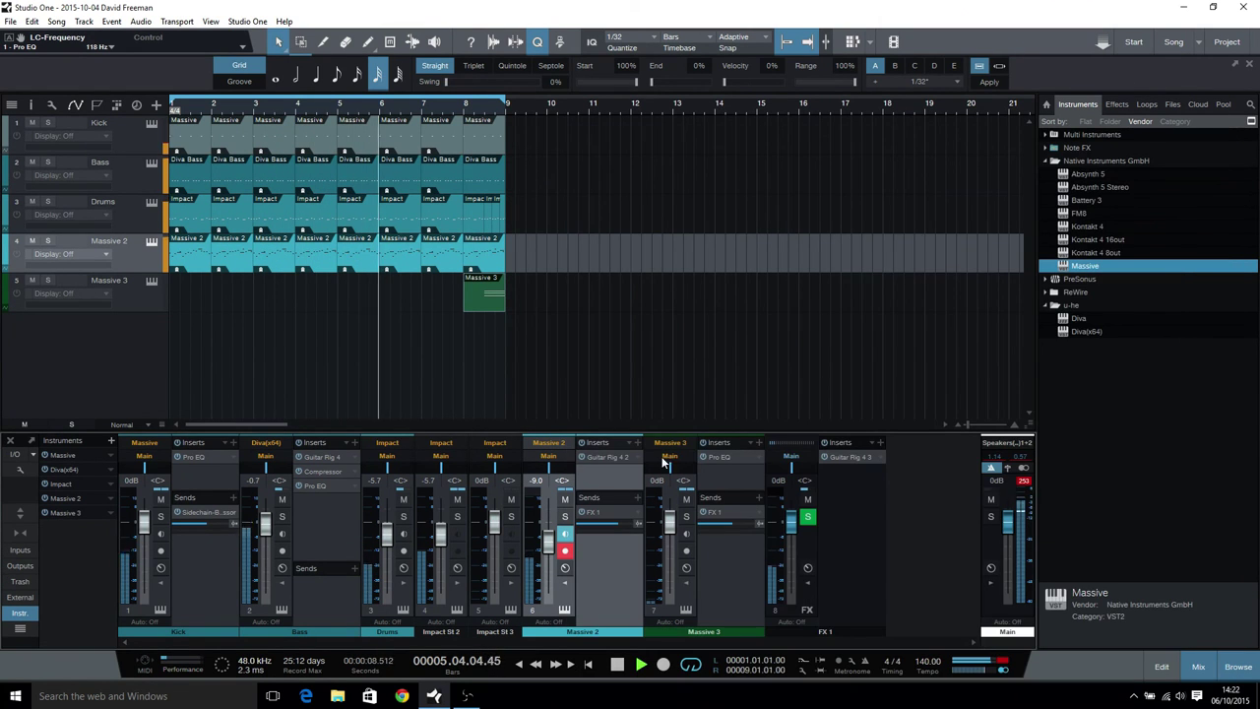
click(607, 458)
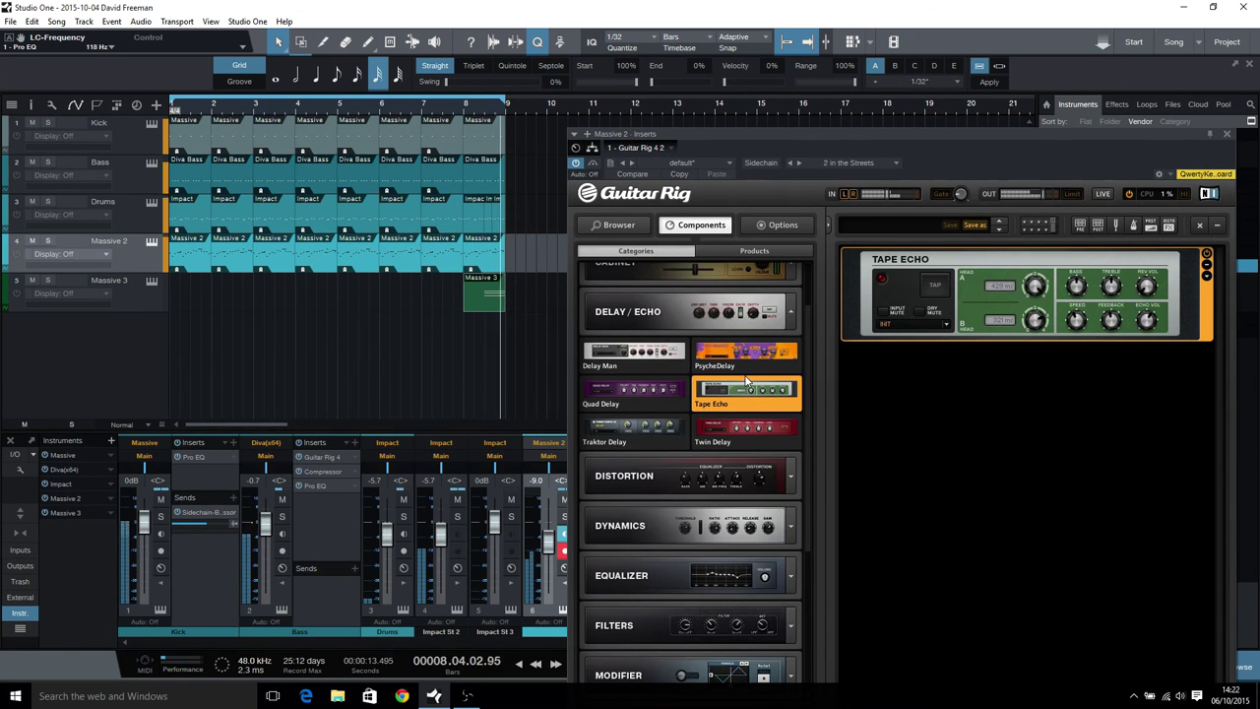
scroll(747, 379, up, 2)
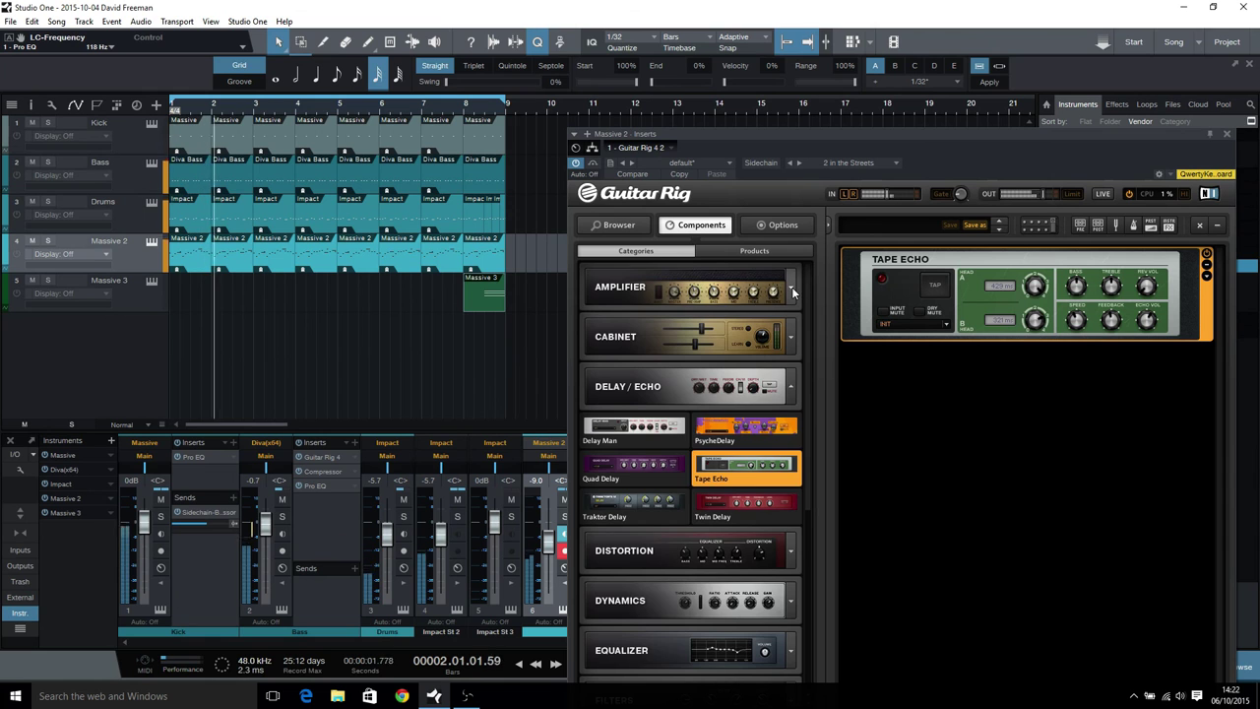
scroll(785, 448, down, 2)
scroll(784, 448, down, 2)
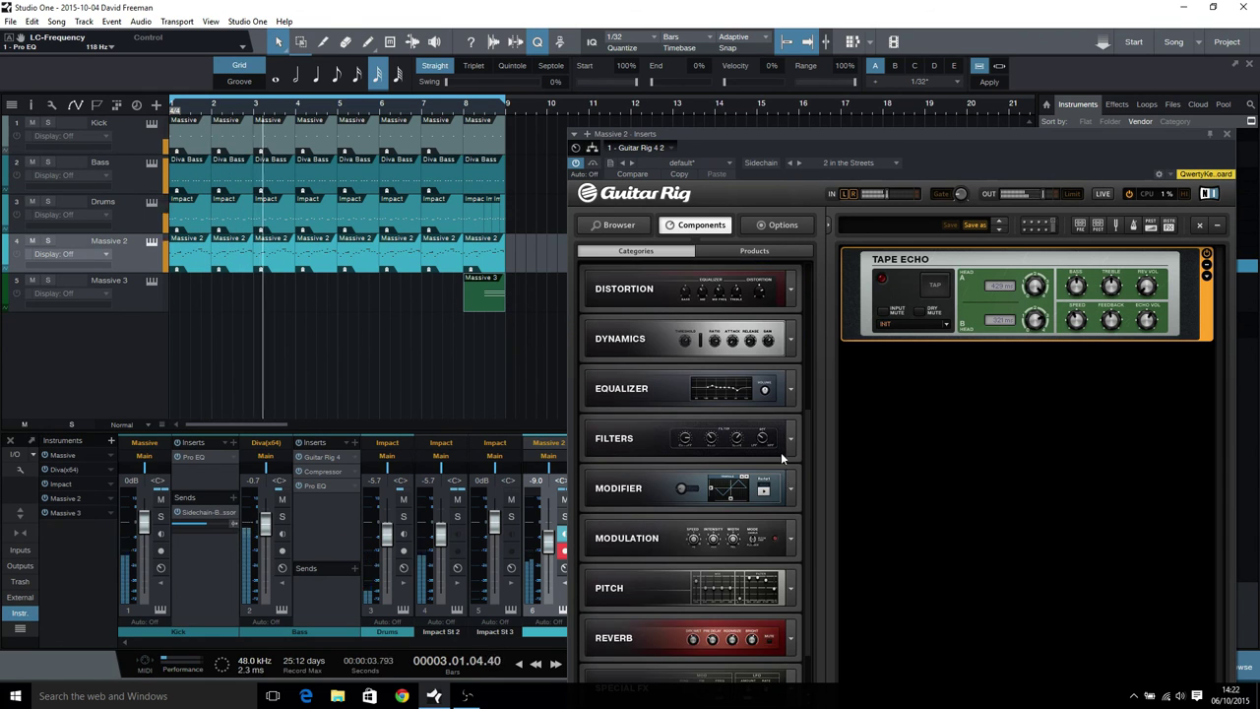
click(792, 490)
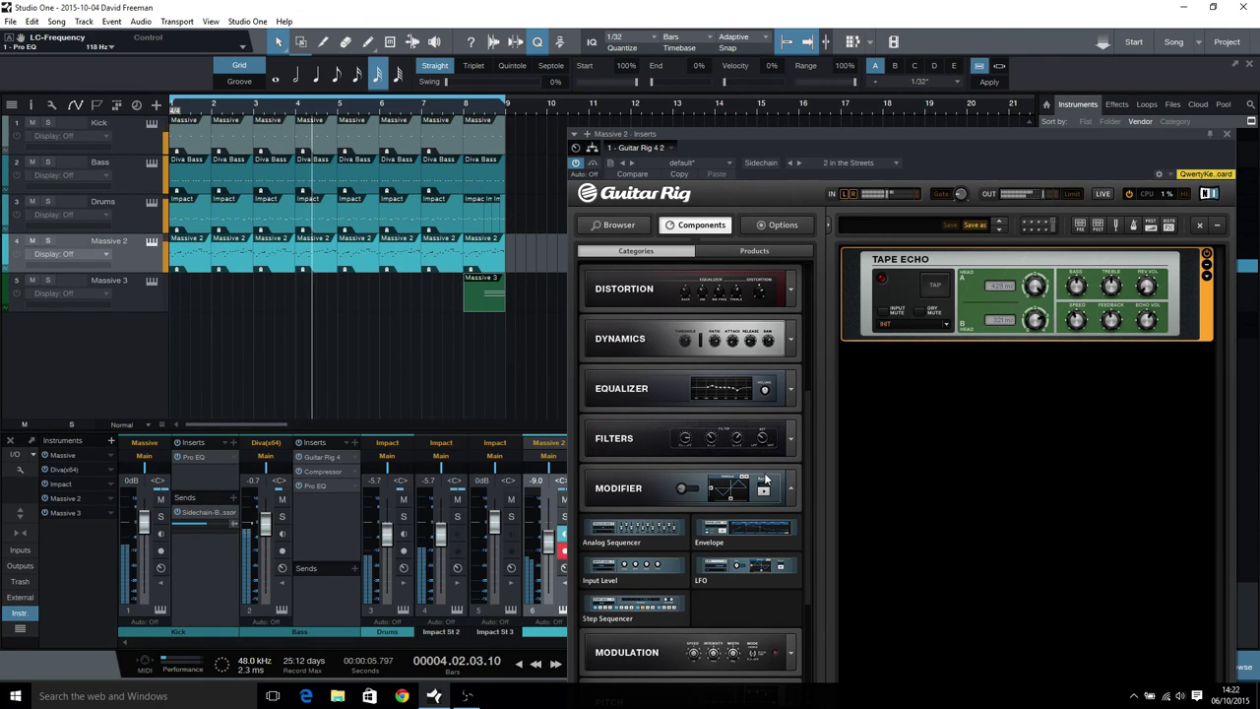
scroll(730, 462, down, 2)
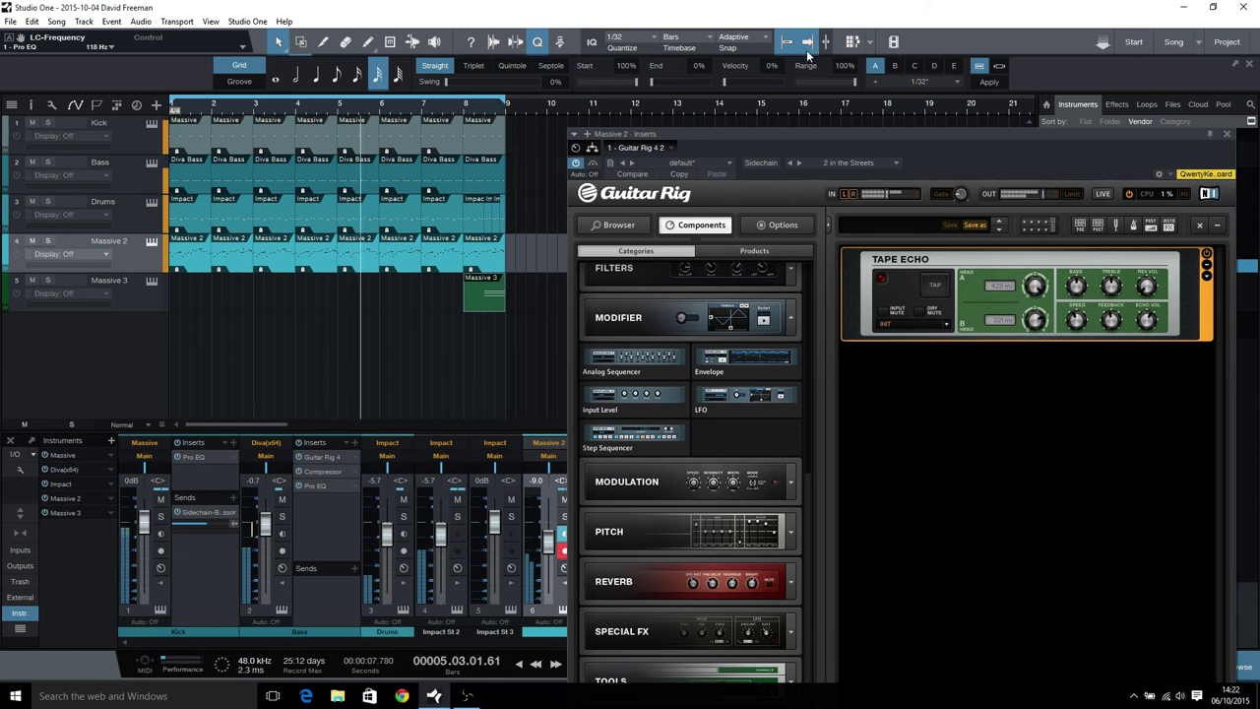
drag(766, 132, 687, 28)
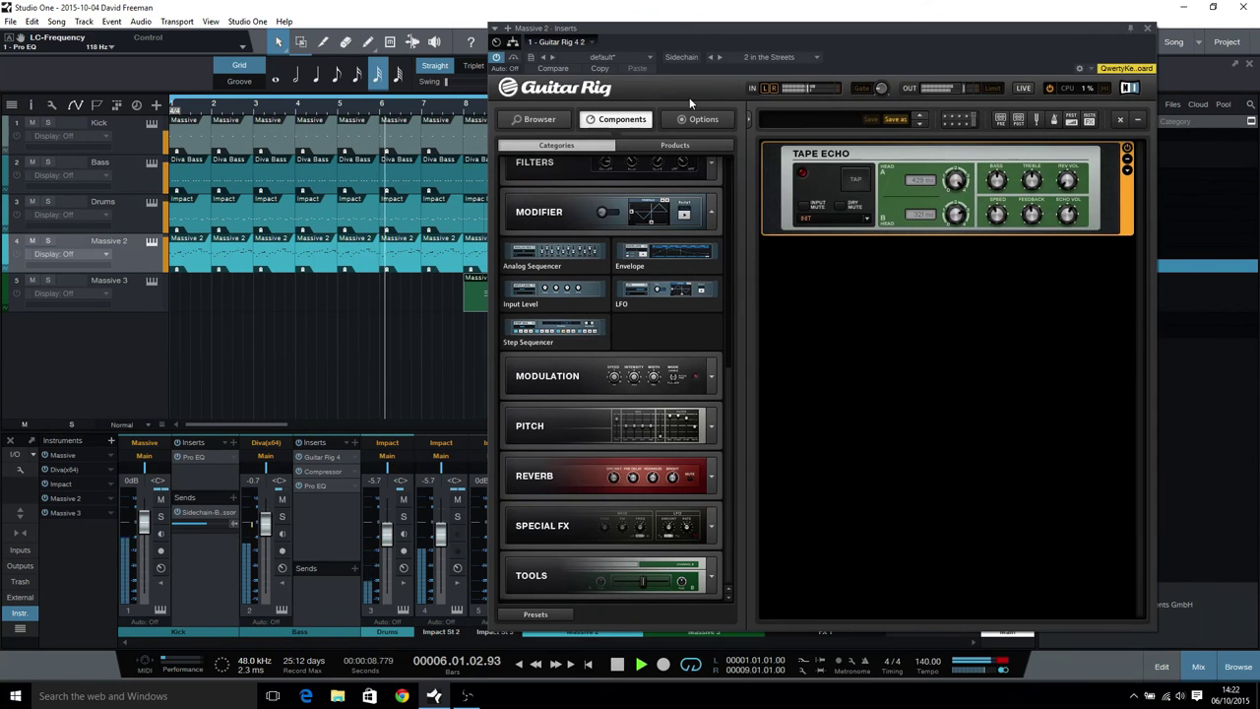
click(716, 563)
drag(665, 579, 935, 271)
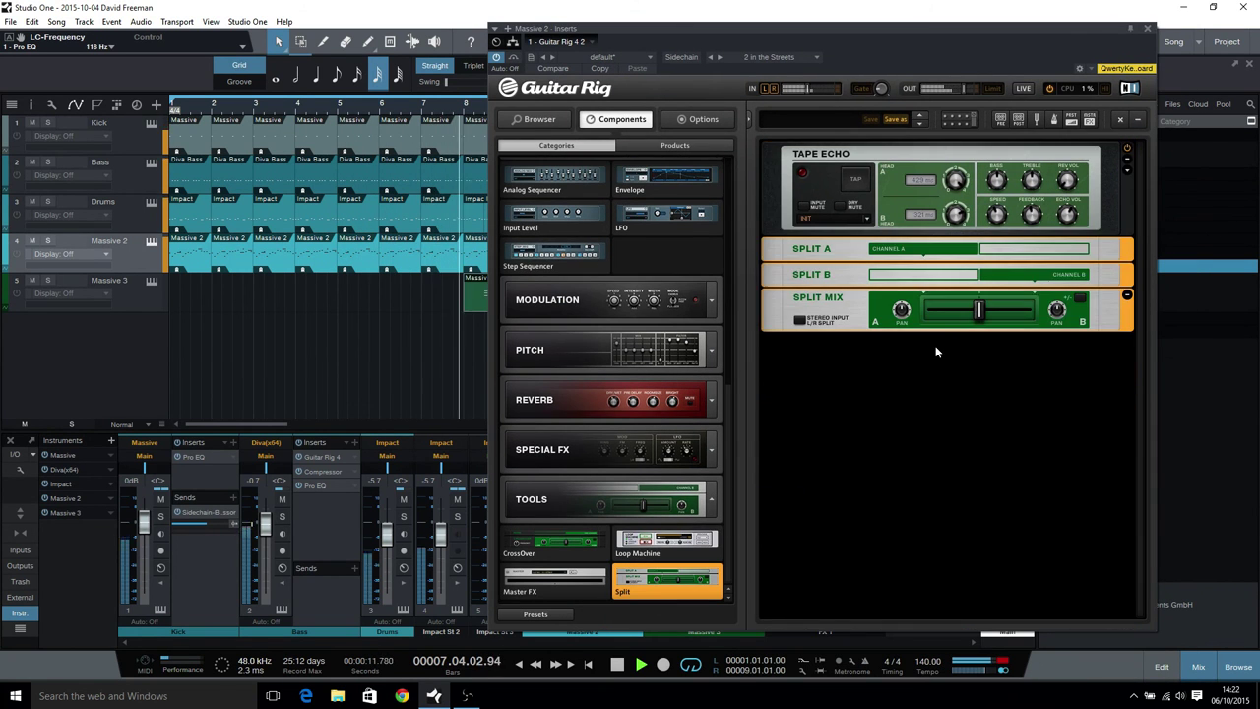
Step: Set the Split Mix crossfade fully to B, and add an LFO below it that modulates the Split Mix Pan B
drag(989, 313, 1117, 297)
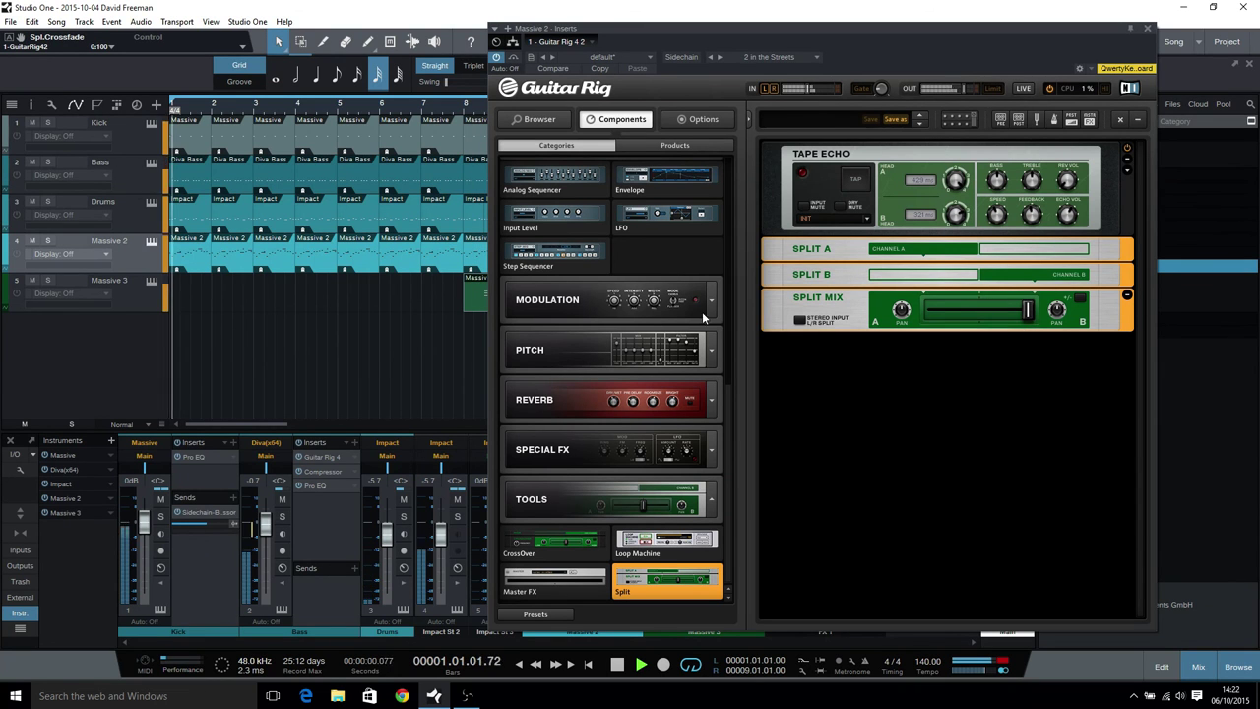
drag(666, 217, 984, 374)
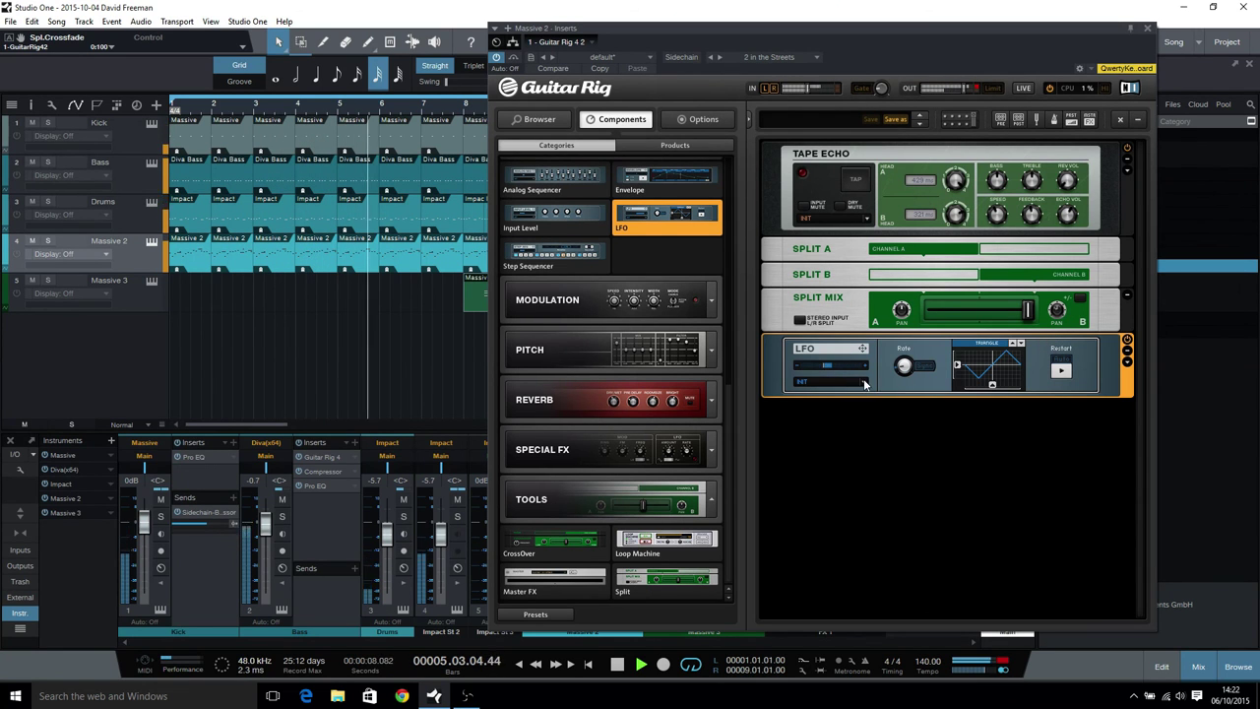
drag(863, 347, 1057, 309)
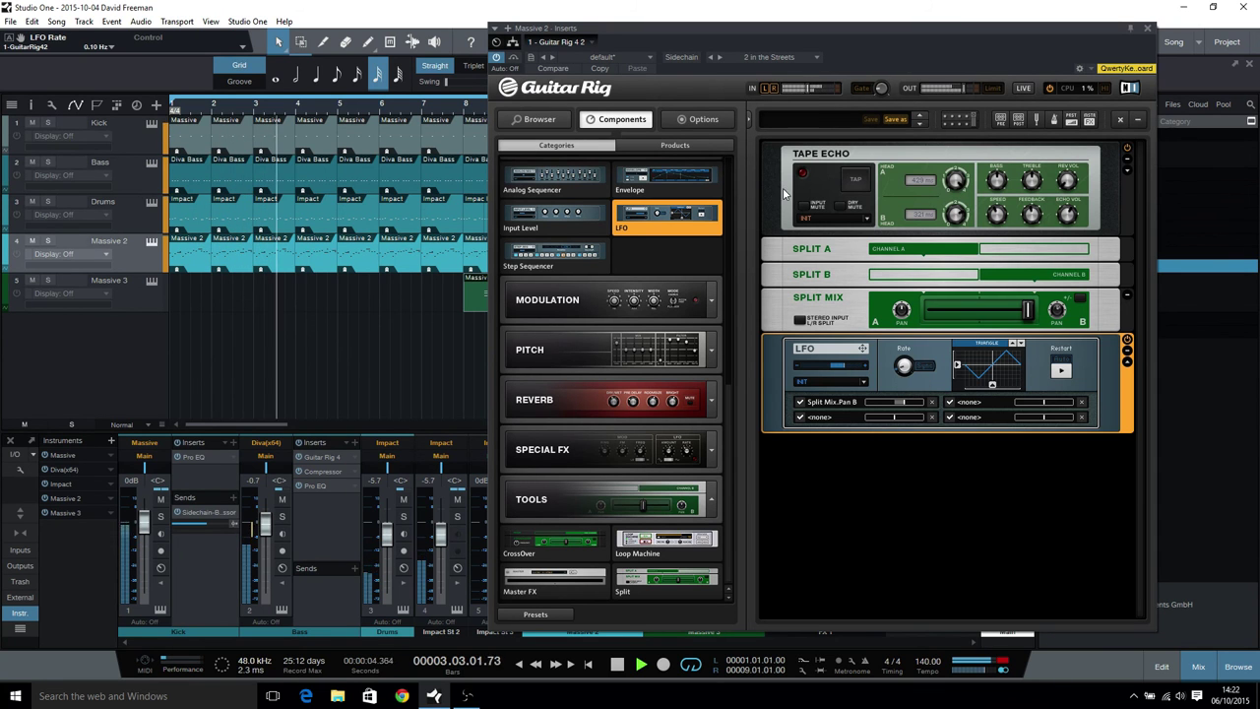
Step: Move the Tape Echo below the LFO to the end of the rack, and close the Guitar Rig window
drag(783, 187, 789, 339)
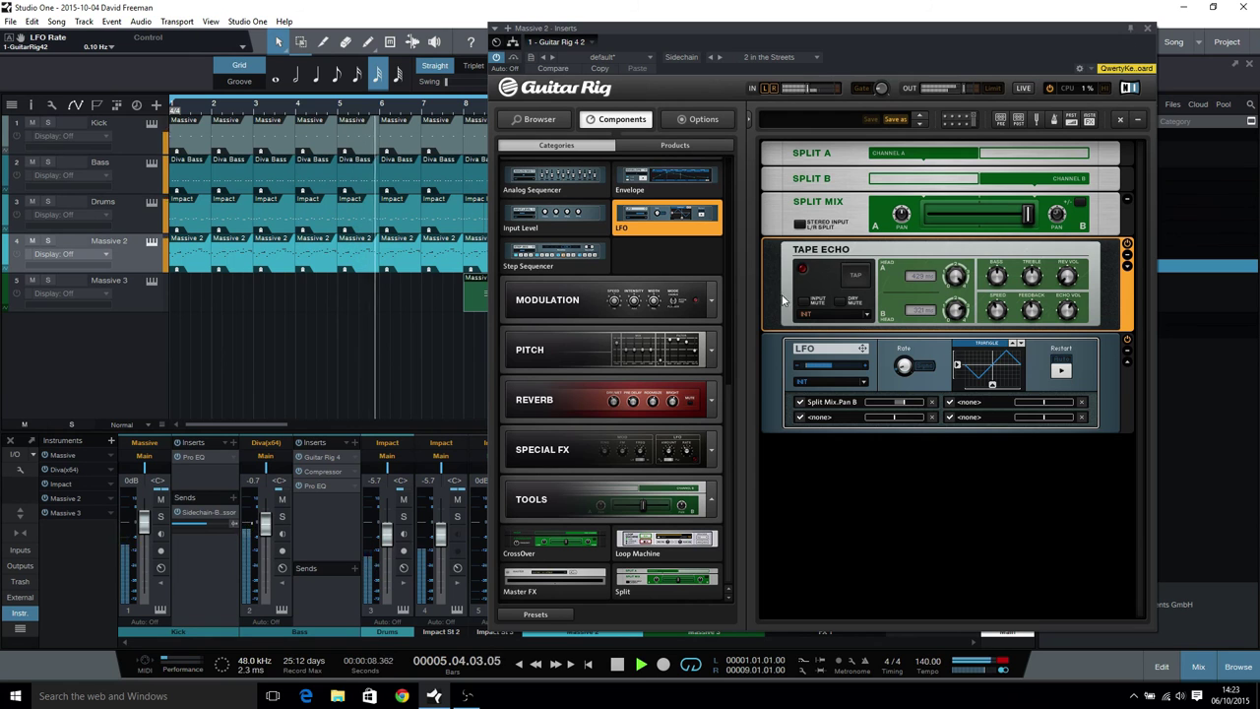
drag(792, 254, 800, 424)
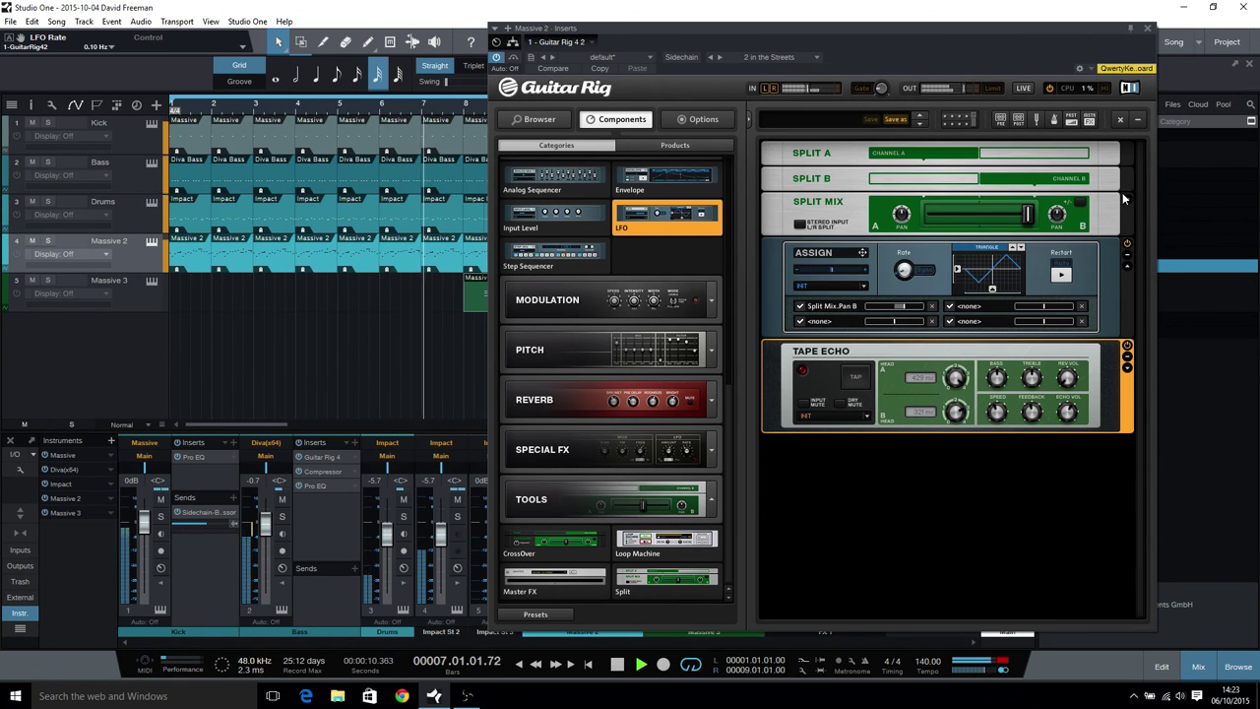
click(1148, 30)
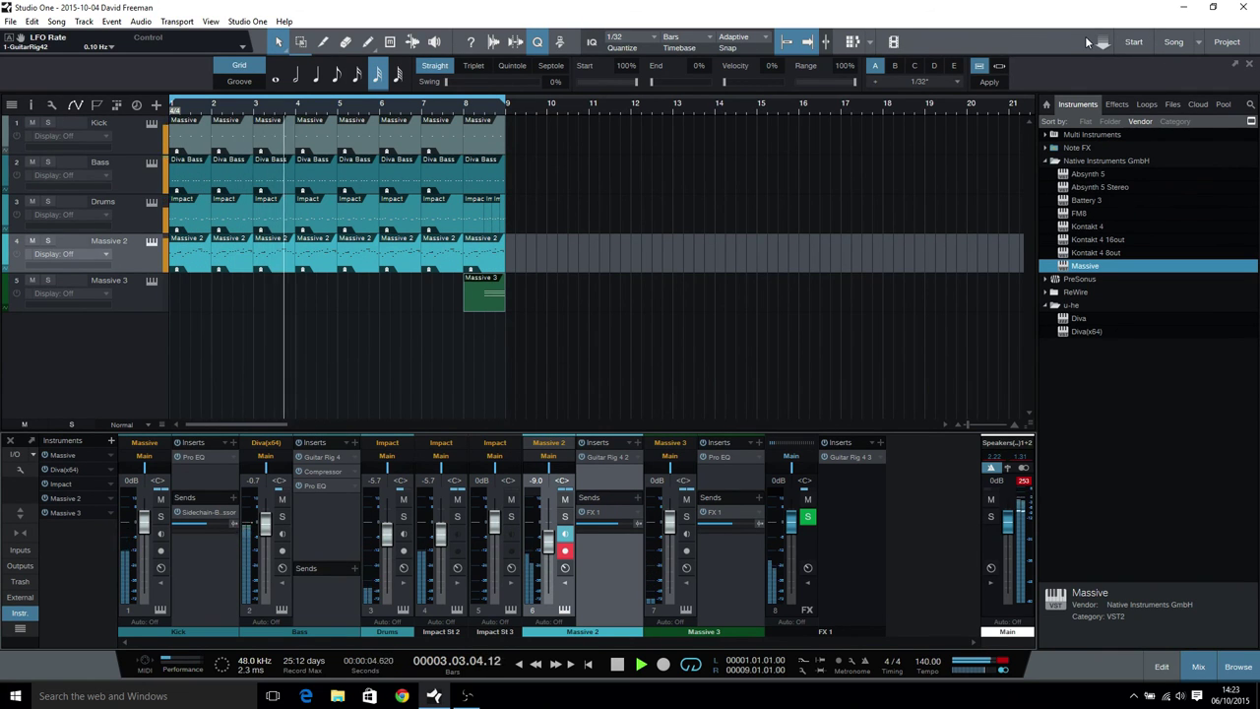
Step: Stop the loop playback and switch to Open Broadcaster Software
key(space)
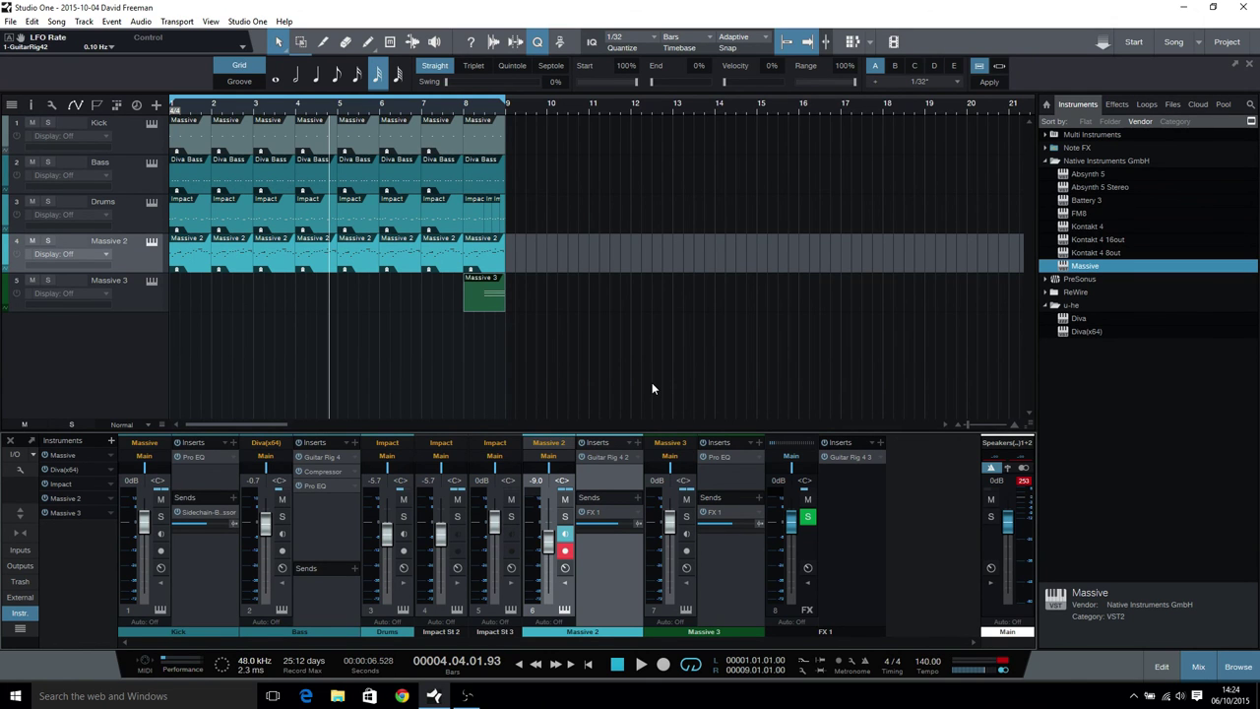
click(467, 695)
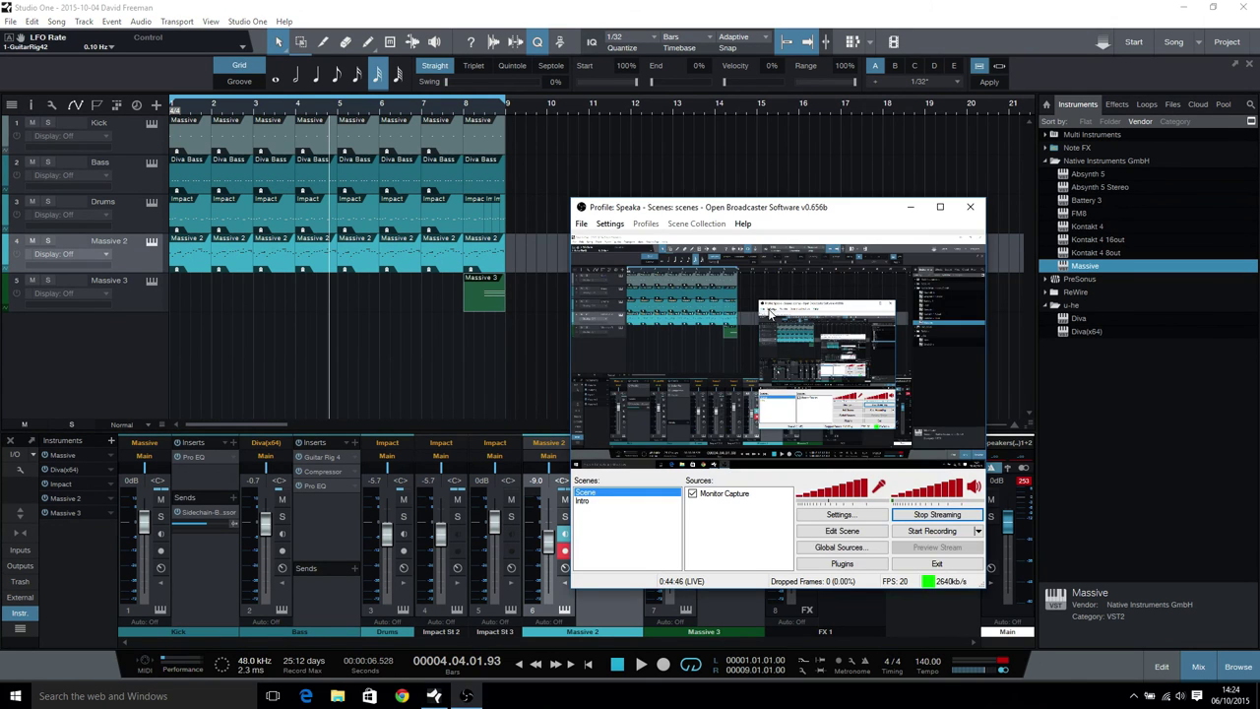